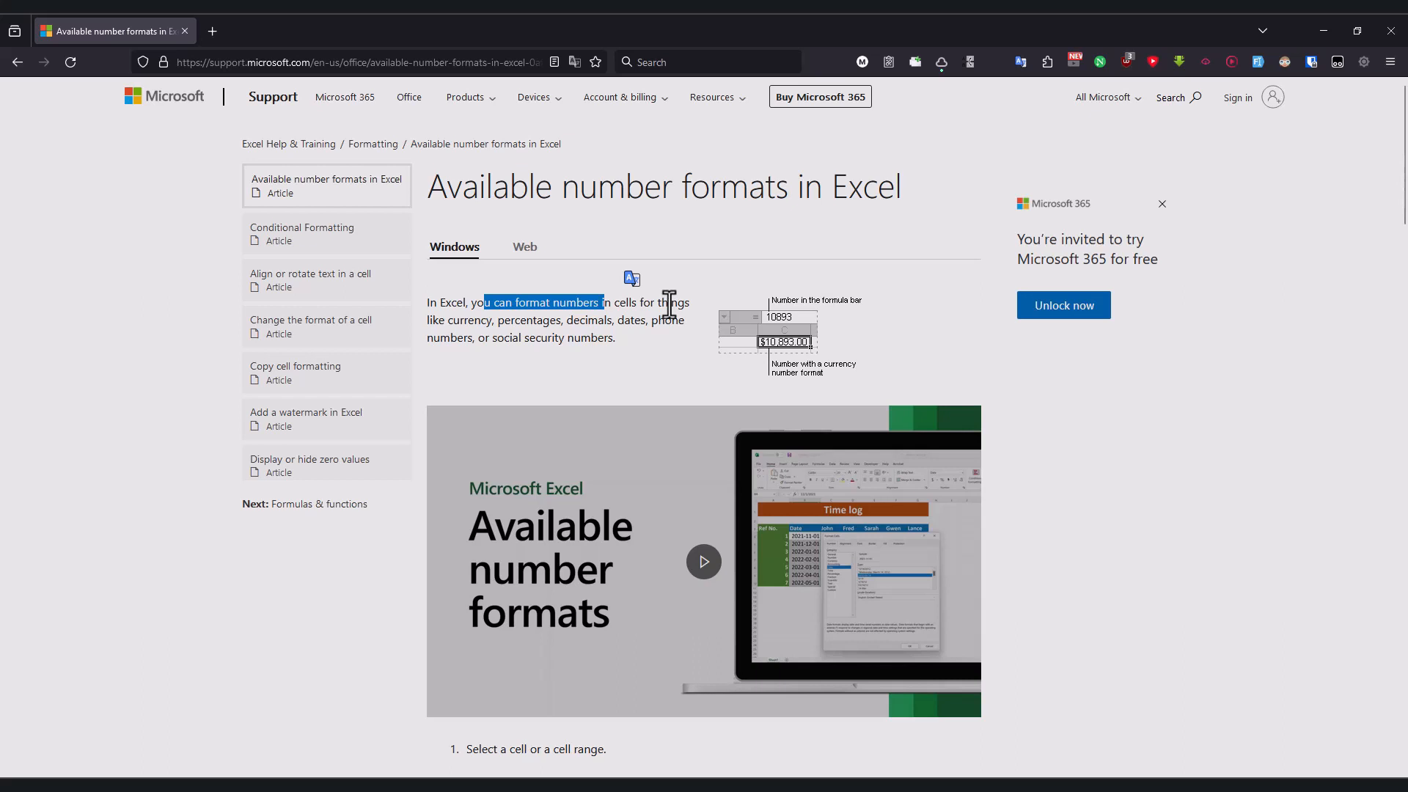
Step: Read the article's introduction and first steps for formatting numbers, comparing them with the blank Excel workbook
{"action": "double_click", "coordinate": [464, 326]}
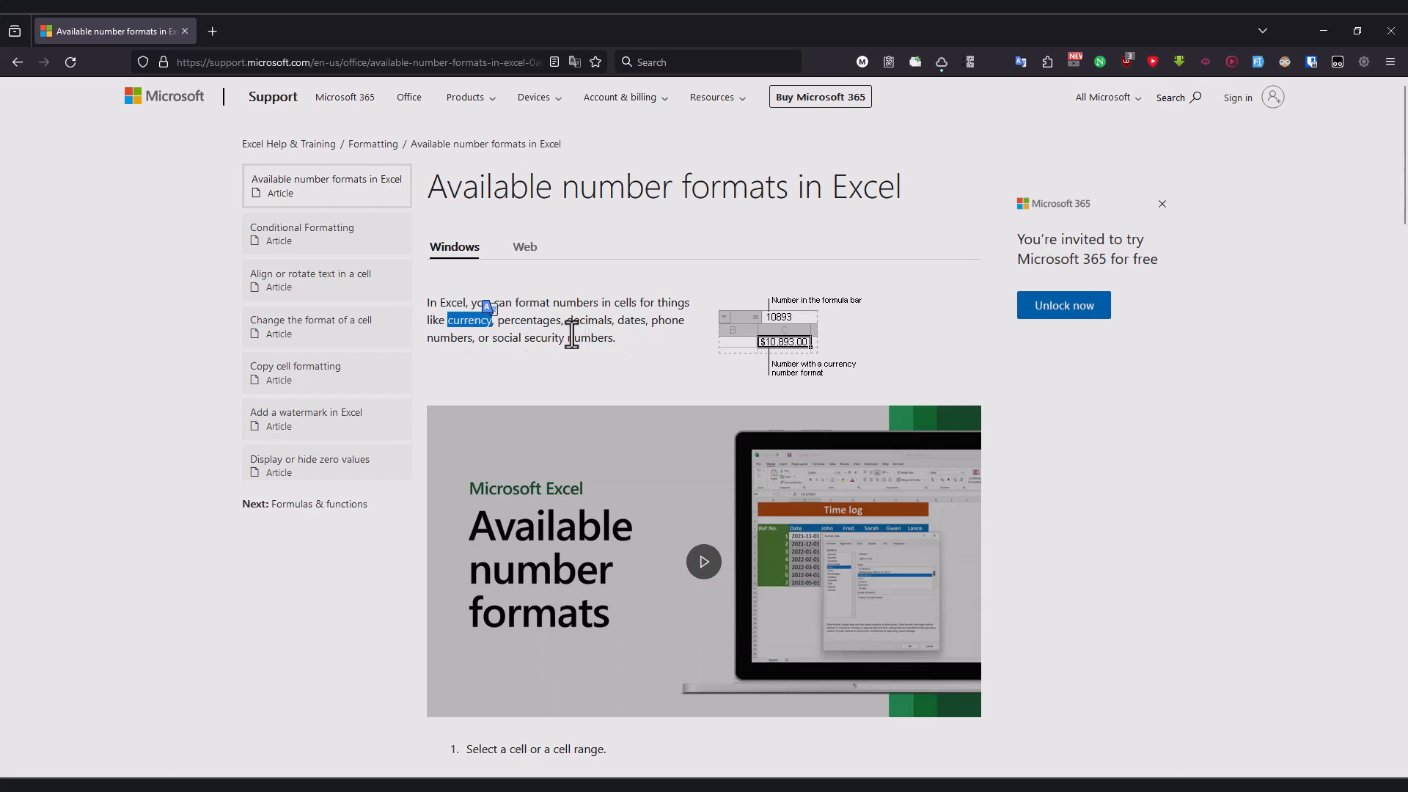
{"action": "scroll", "coordinate": [622, 349], "scroll_direction": "down", "scroll_amount": 5}
{"action": "key", "text": "super"}
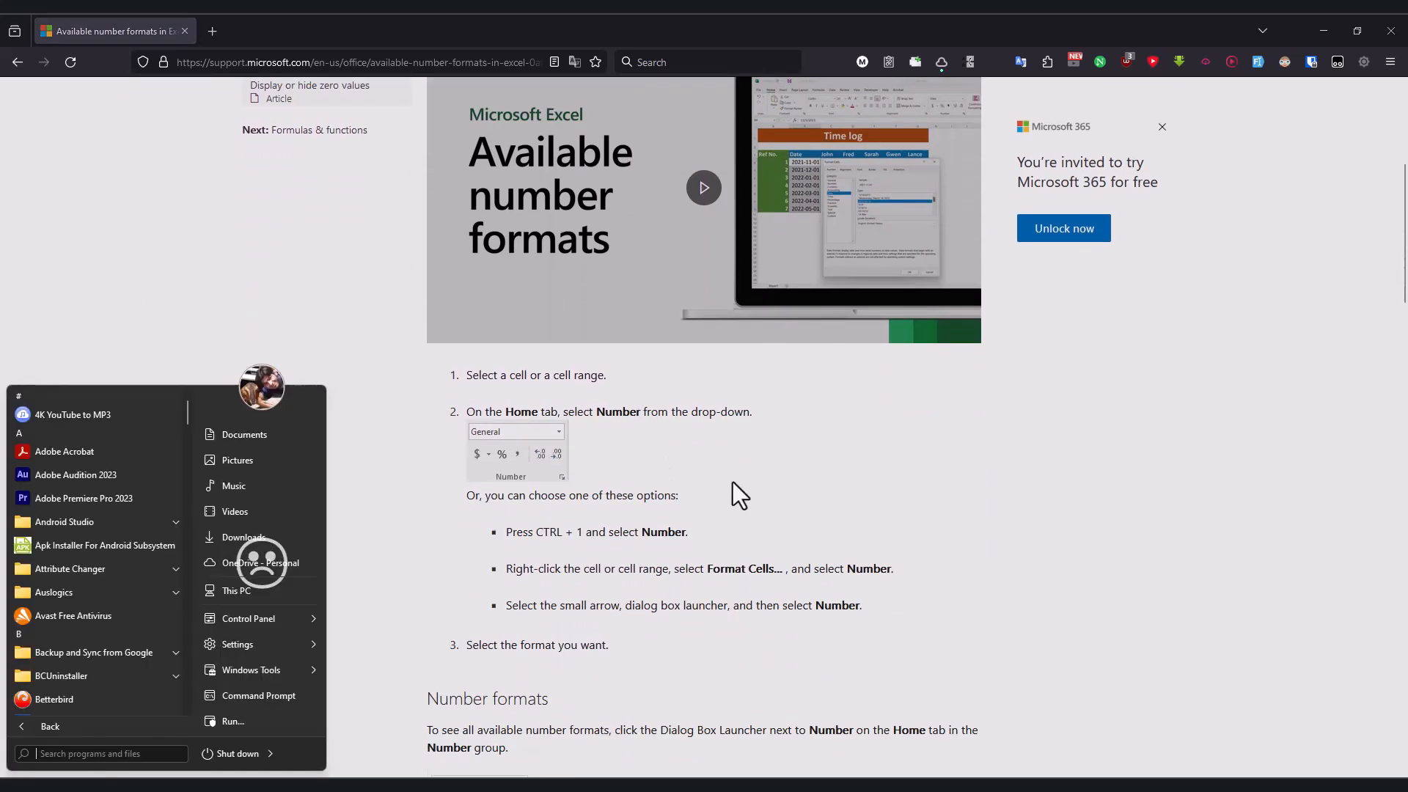
{"action": "left_click_drag", "start_coordinate": [486, 374], "coordinate": [665, 385]}
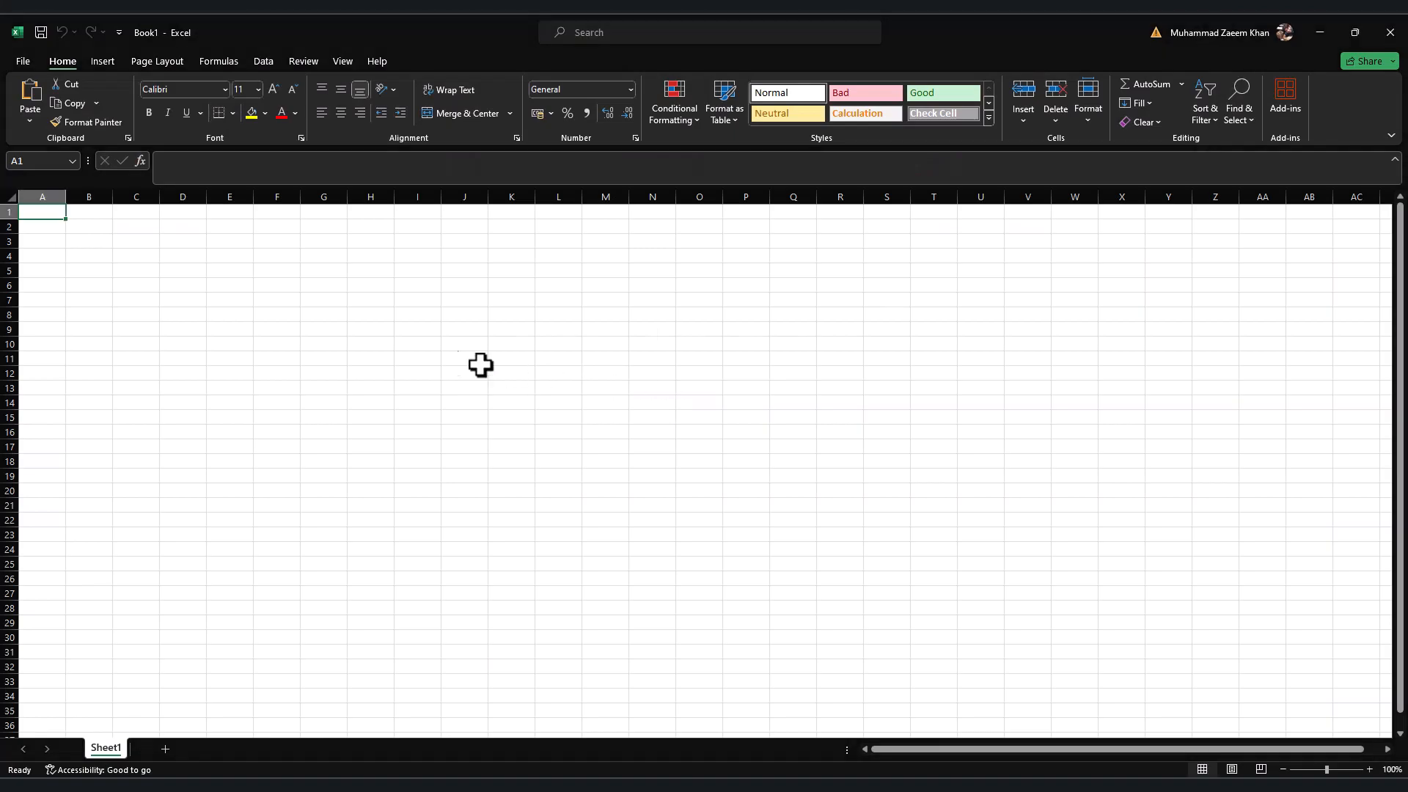
{"action": "left_click", "coordinate": [351, 301]}
{"action": "key", "text": "alt+Tab"}
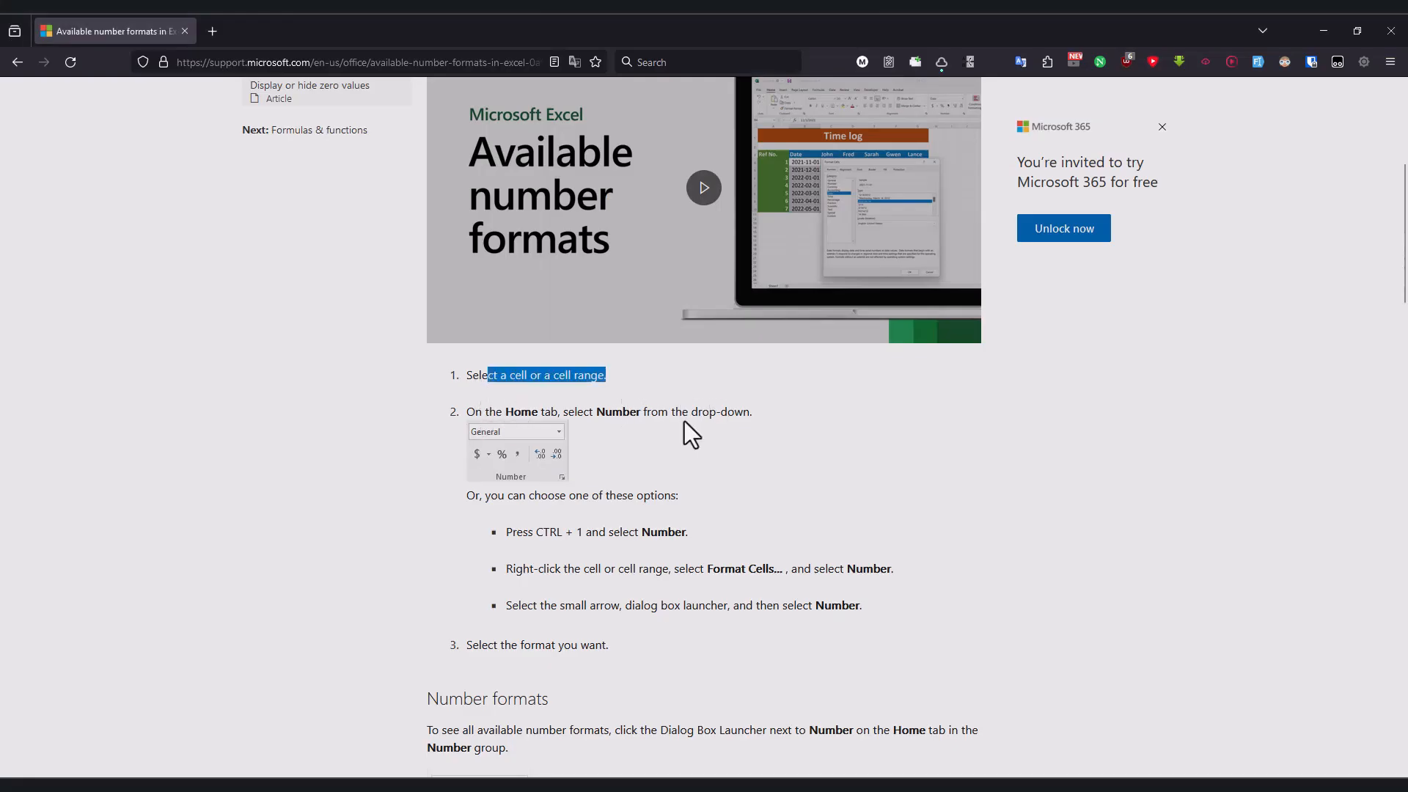
{"action": "key", "text": "alt+Tab"}
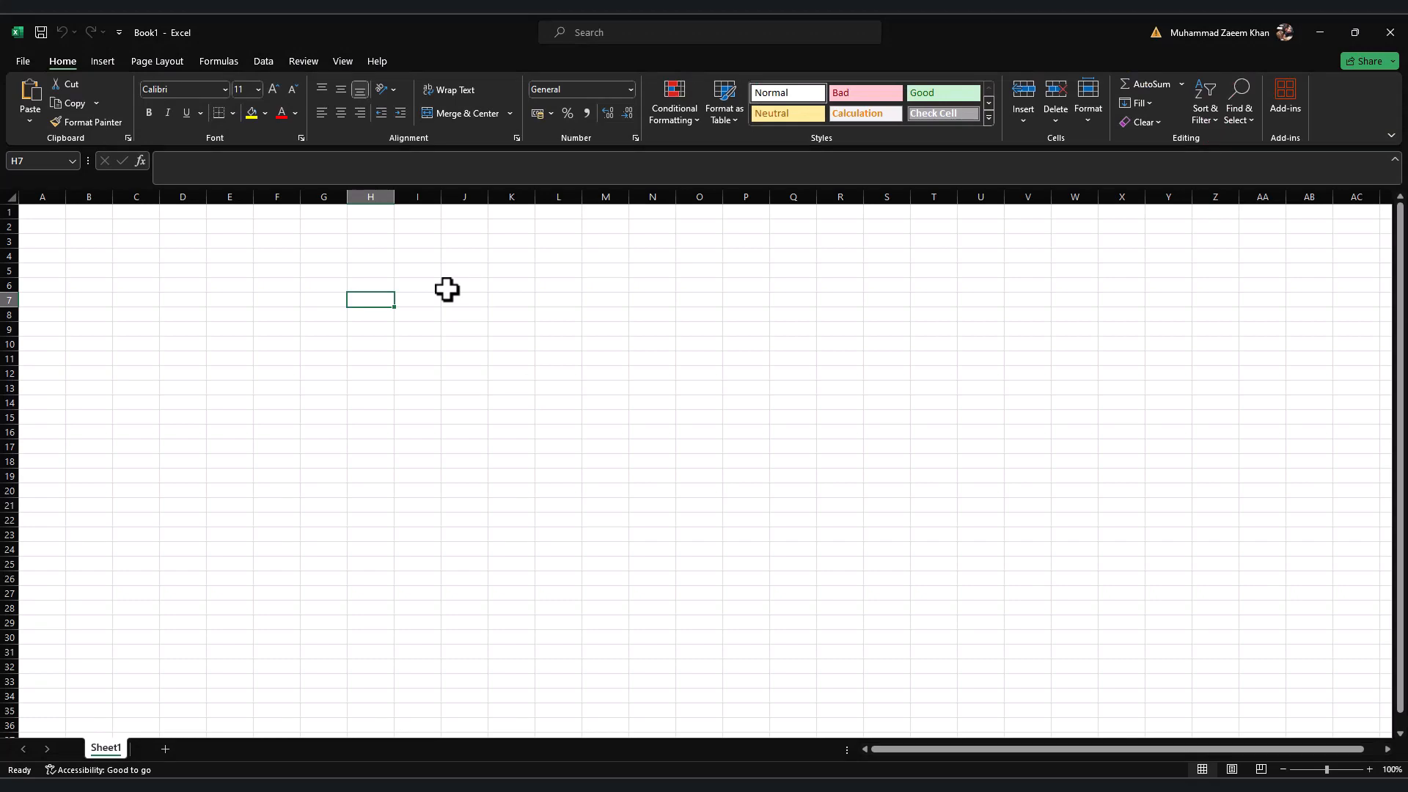
{"action": "key", "text": "alt+Tab"}
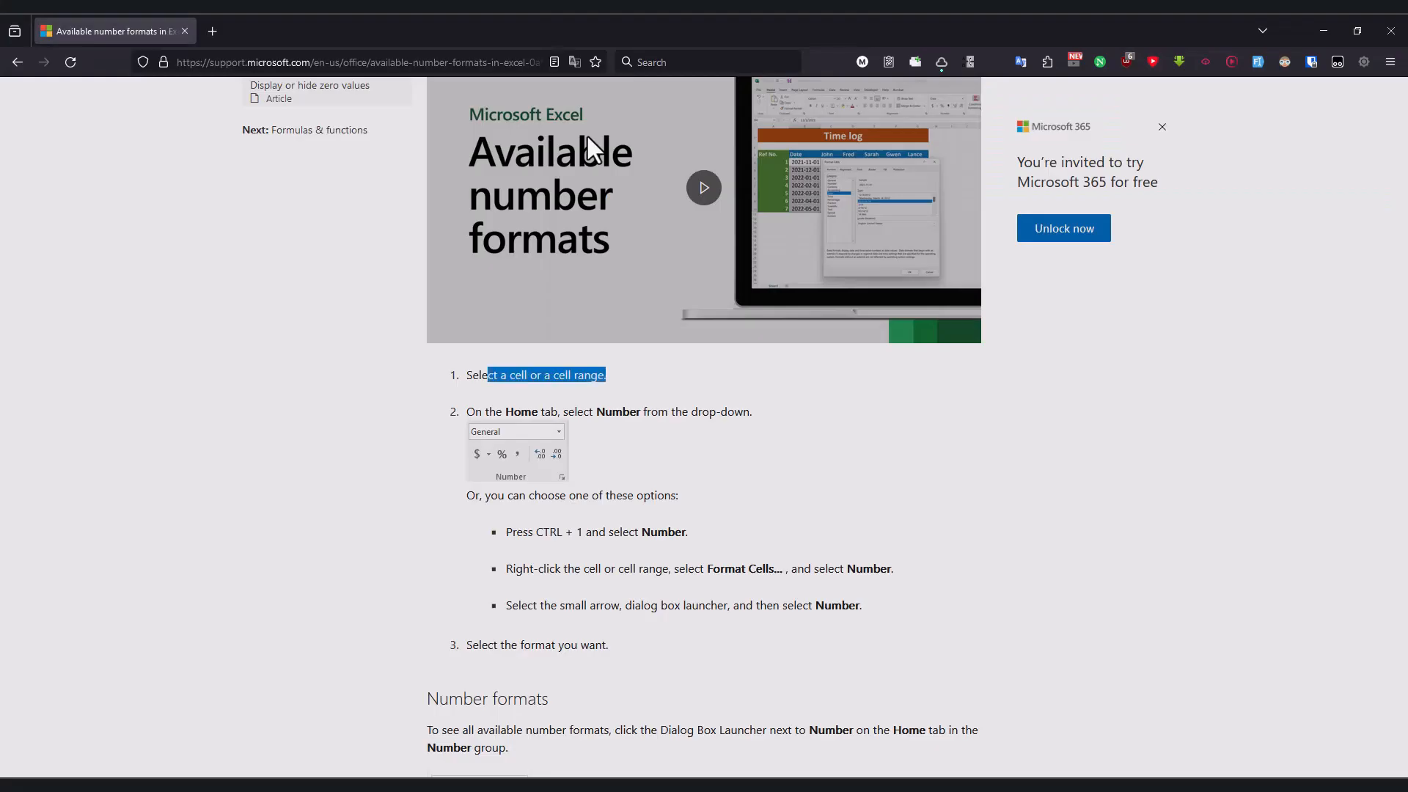
Step: Switch to the Excel workbook and apply the Number format to the whole of column H
{"action": "key", "text": "alt+Tab"}
{"action": "left_click", "coordinate": [629, 89]}
{"action": "left_click", "coordinate": [374, 195]}
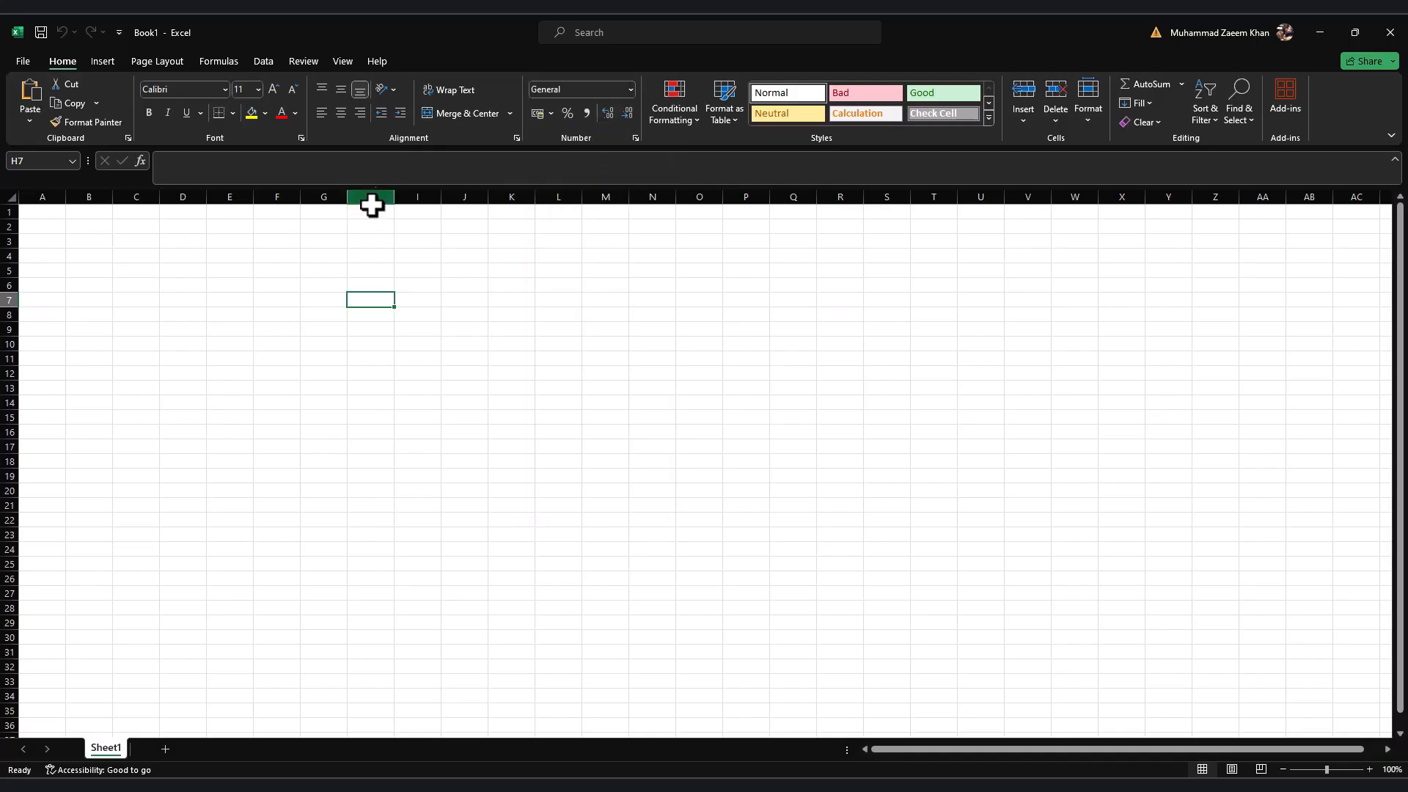
{"action": "left_click", "coordinate": [371, 200]}
{"action": "left_click", "coordinate": [626, 85]}
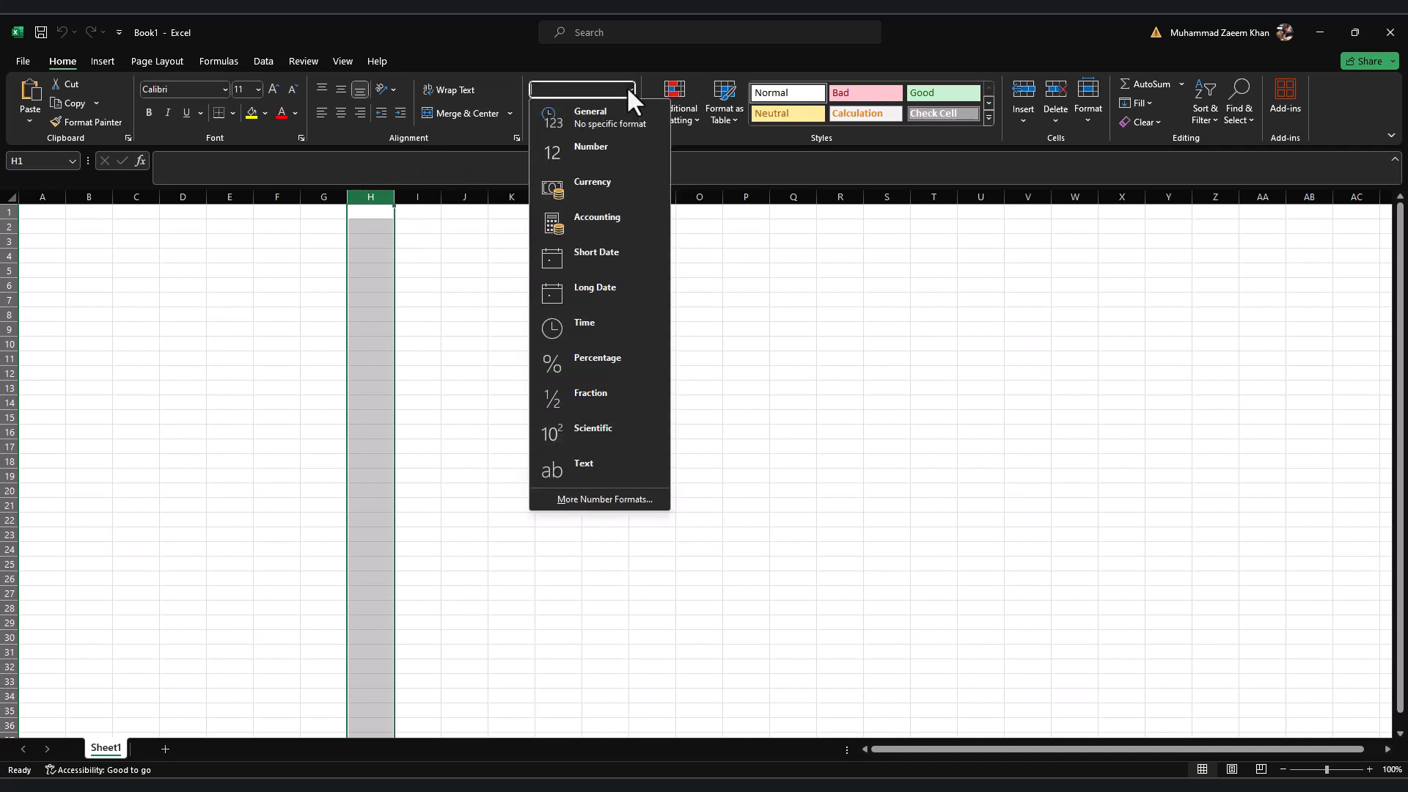
{"action": "left_click", "coordinate": [613, 144]}
{"action": "left_click", "coordinate": [528, 273]}
{"action": "key", "text": "alt+Tab"}
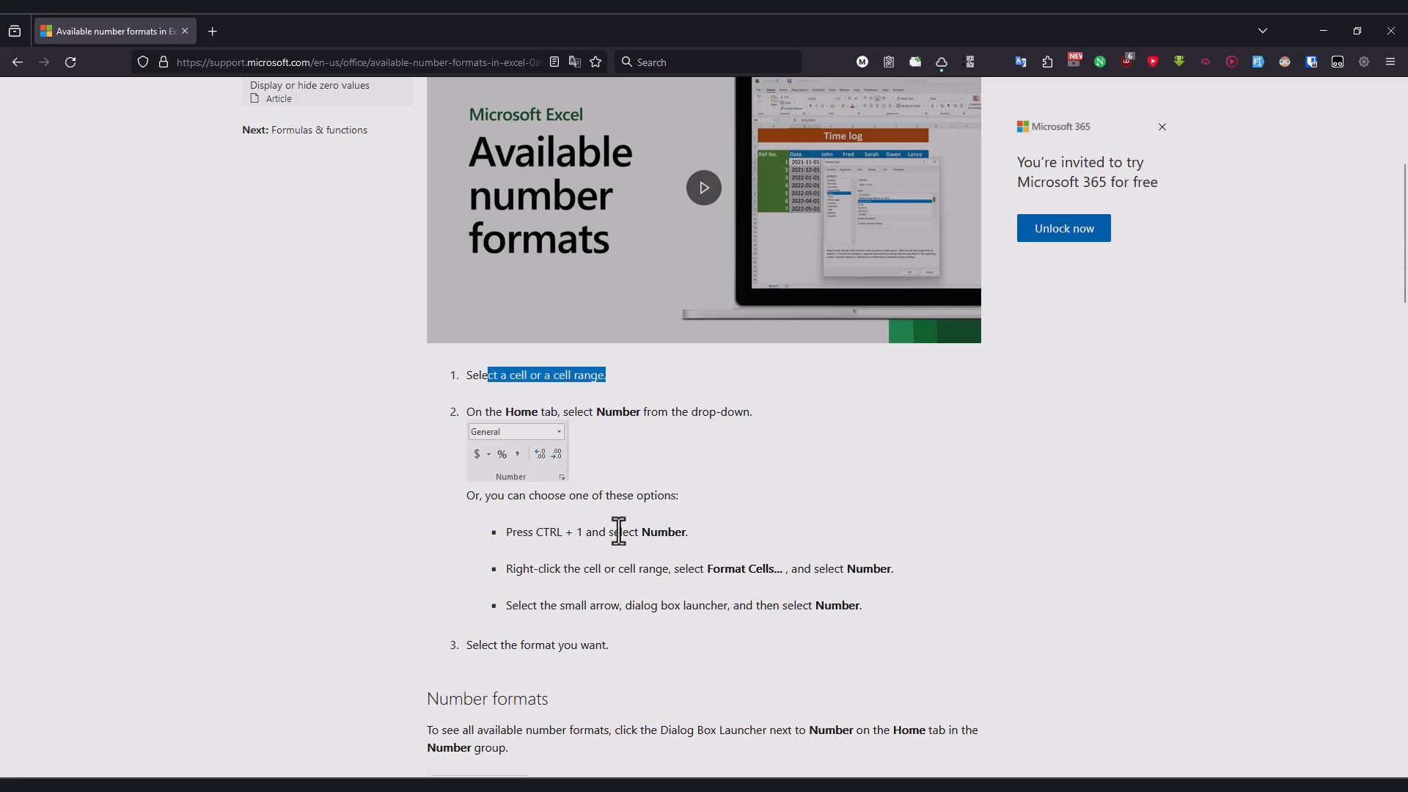
{"action": "key", "text": "alt+Tab"}
{"action": "left_click", "coordinate": [422, 252]}
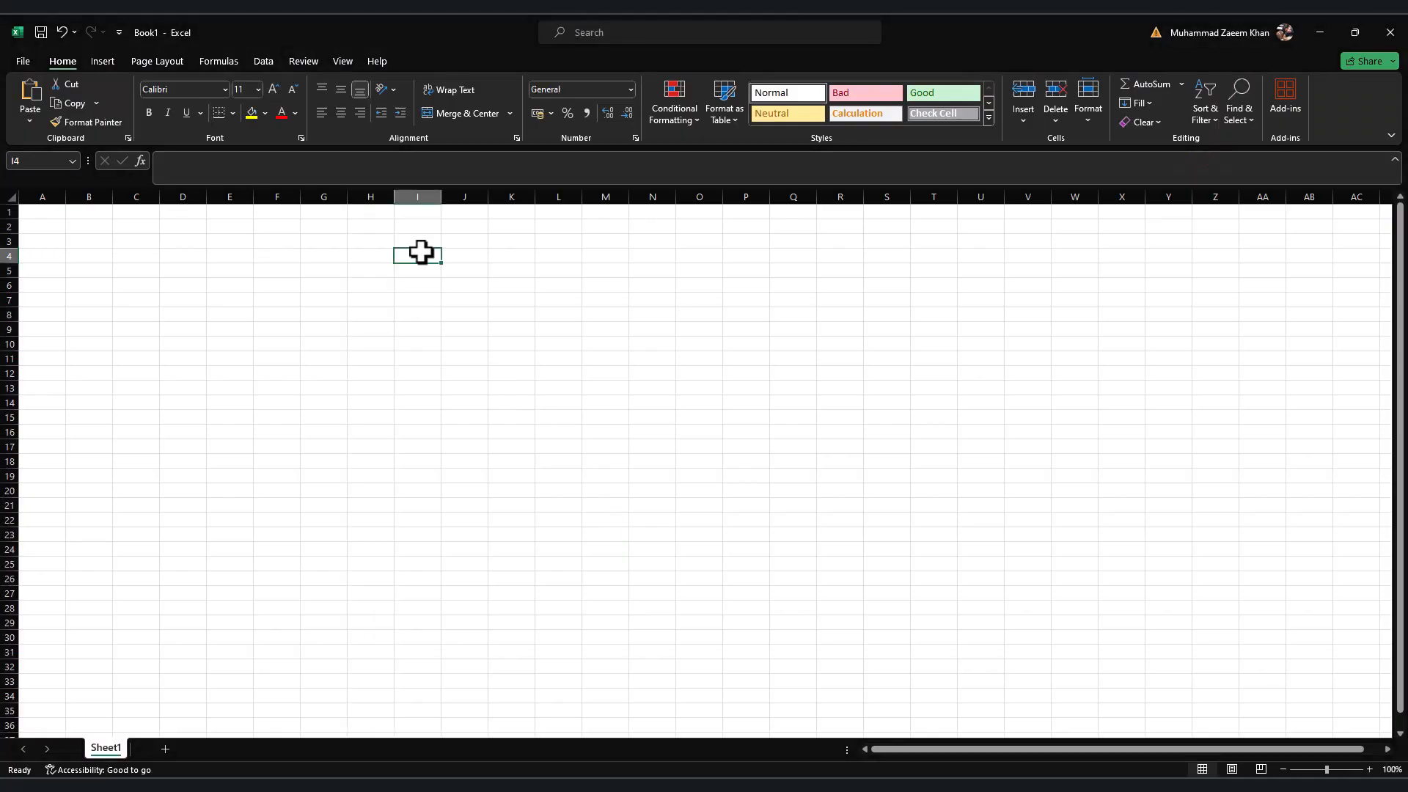
{"action": "key", "text": "ctrl+F1"}
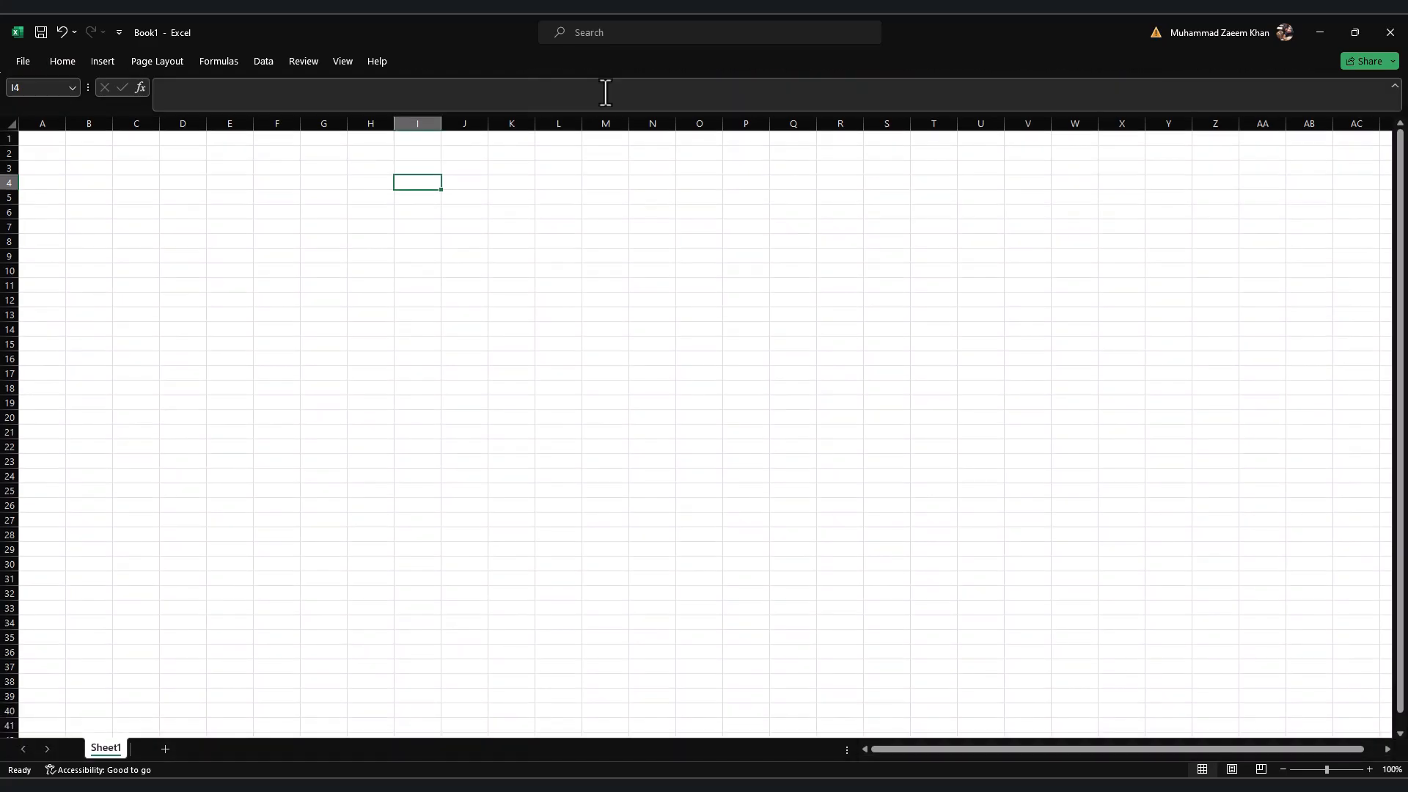
{"action": "key", "text": "ctrl+F1"}
{"action": "key", "text": "ctrl+F1"}
{"action": "key", "text": "alt+Tab"}
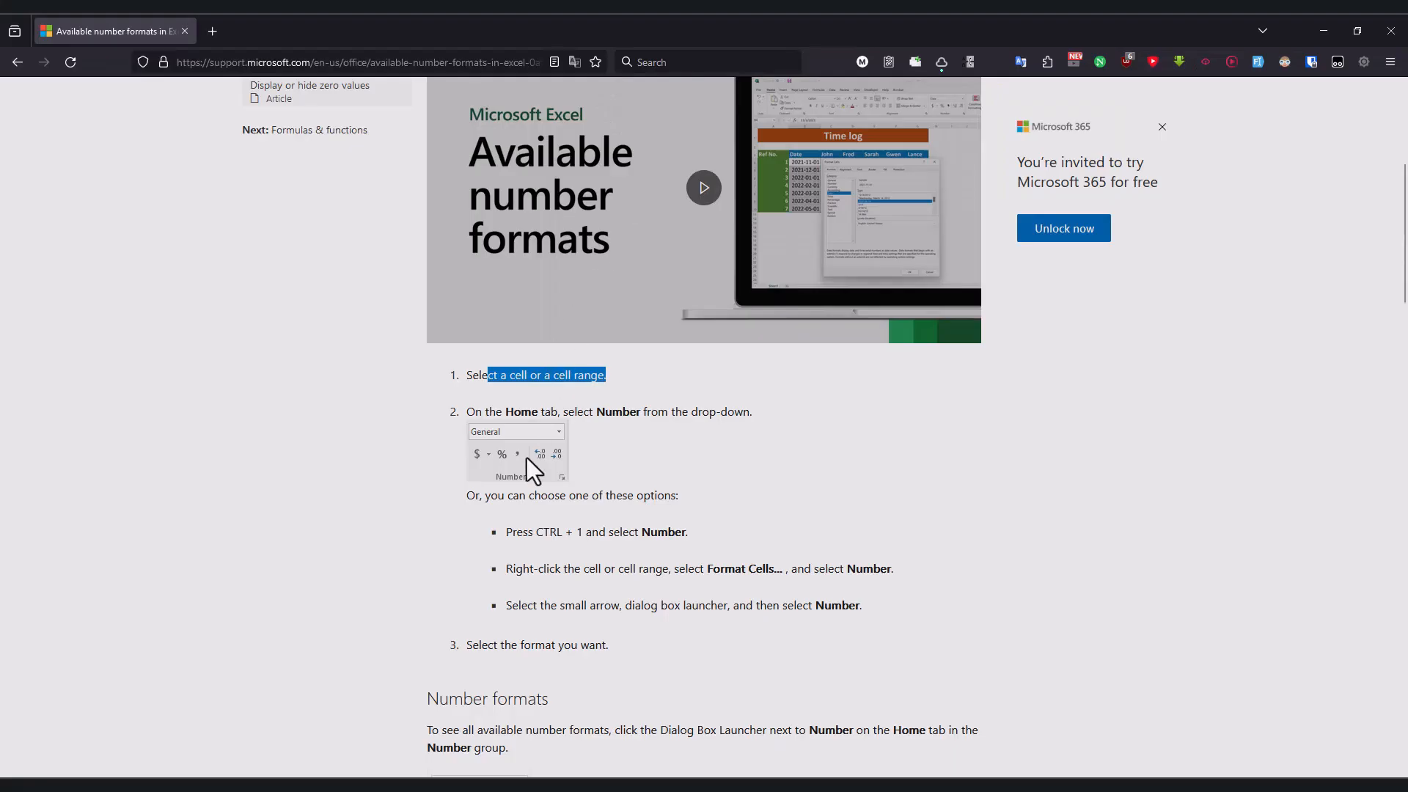
{"action": "key", "text": "alt+Tab"}
{"action": "key", "text": "ctrl+F1"}
{"action": "left_click", "coordinate": [464, 236], "text": "ctrl"}
{"action": "left_click", "coordinate": [511, 294], "text": "ctrl"}
{"action": "left_click", "coordinate": [417, 221], "text": "ctrl"}
{"action": "key", "text": "ctrl+F1"}
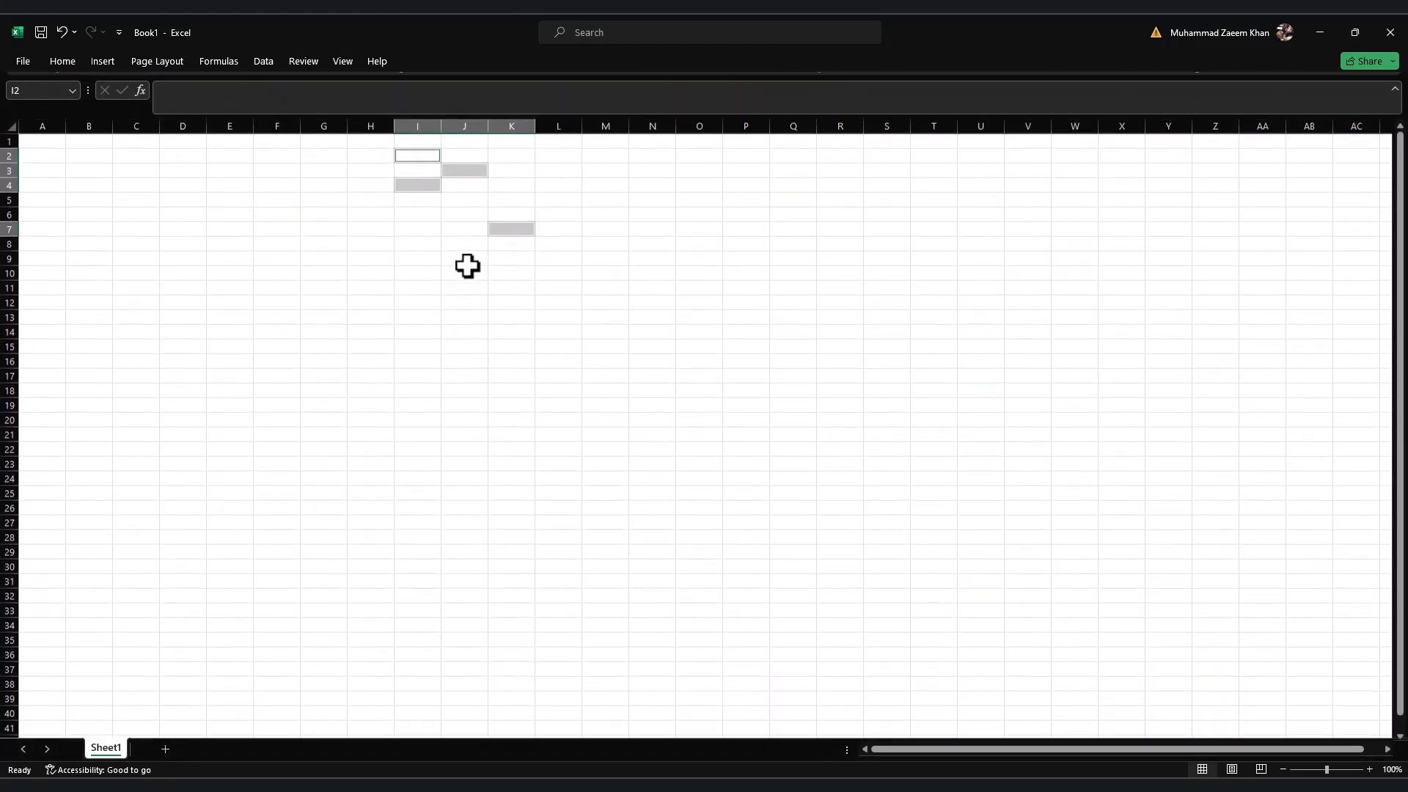
{"action": "key", "text": "ctrl+F1"}
Step: Format cell I4 as Number through Format Cells, and read the article's second way of reaching the Number option
{"action": "key", "text": "ctrl+1"}
{"action": "key", "text": "Escape"}
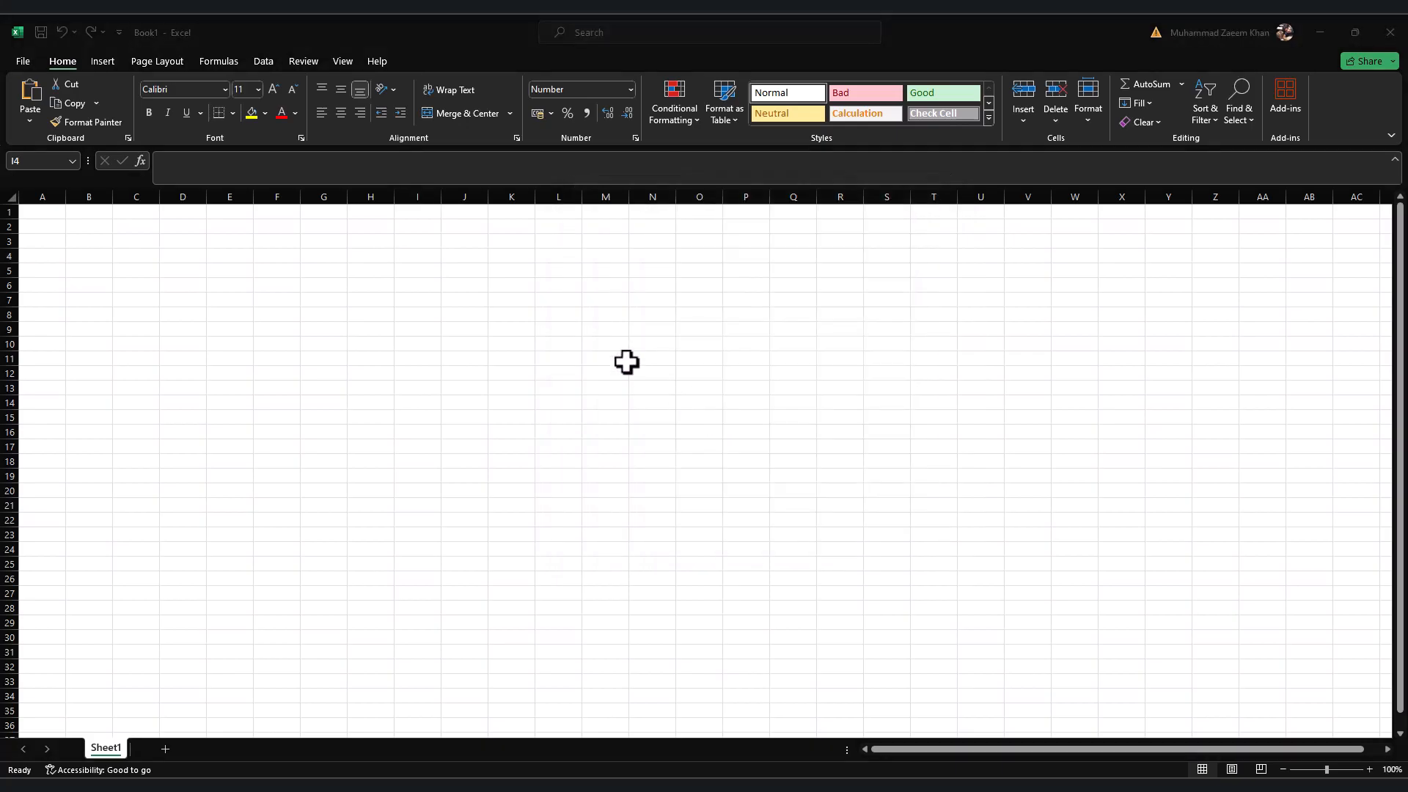
{"action": "key", "text": "alt+Tab"}
{"action": "left_click_drag", "start_coordinate": [513, 568], "coordinate": [822, 566]}
{"action": "key", "text": "alt+Tab"}
{"action": "left_click", "coordinate": [431, 256]}
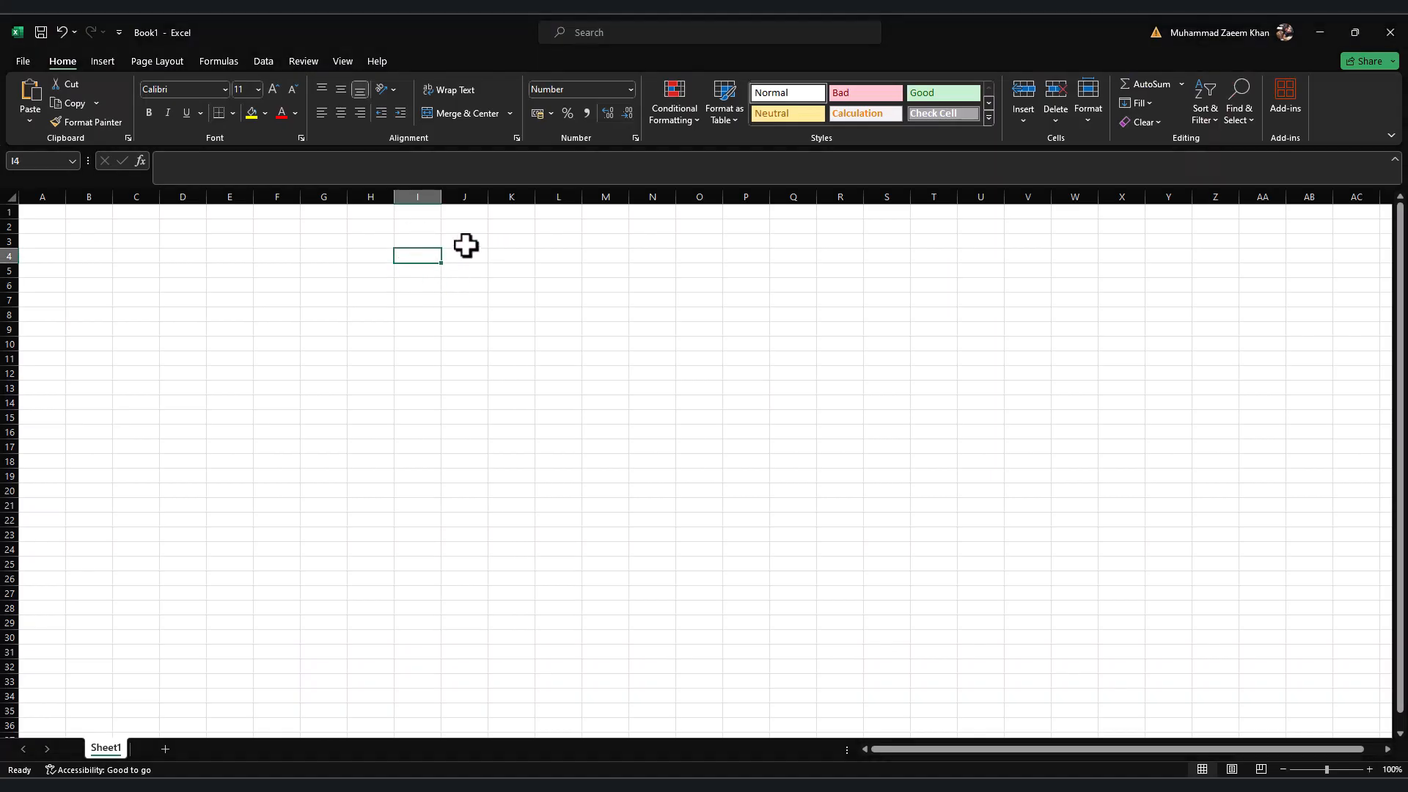
{"action": "left_click", "coordinate": [465, 243]}
Step: Apply the Number format to the whole of column J from the list of built-in formats
{"action": "left_click", "coordinate": [466, 194]}
{"action": "left_click", "coordinate": [613, 94]}
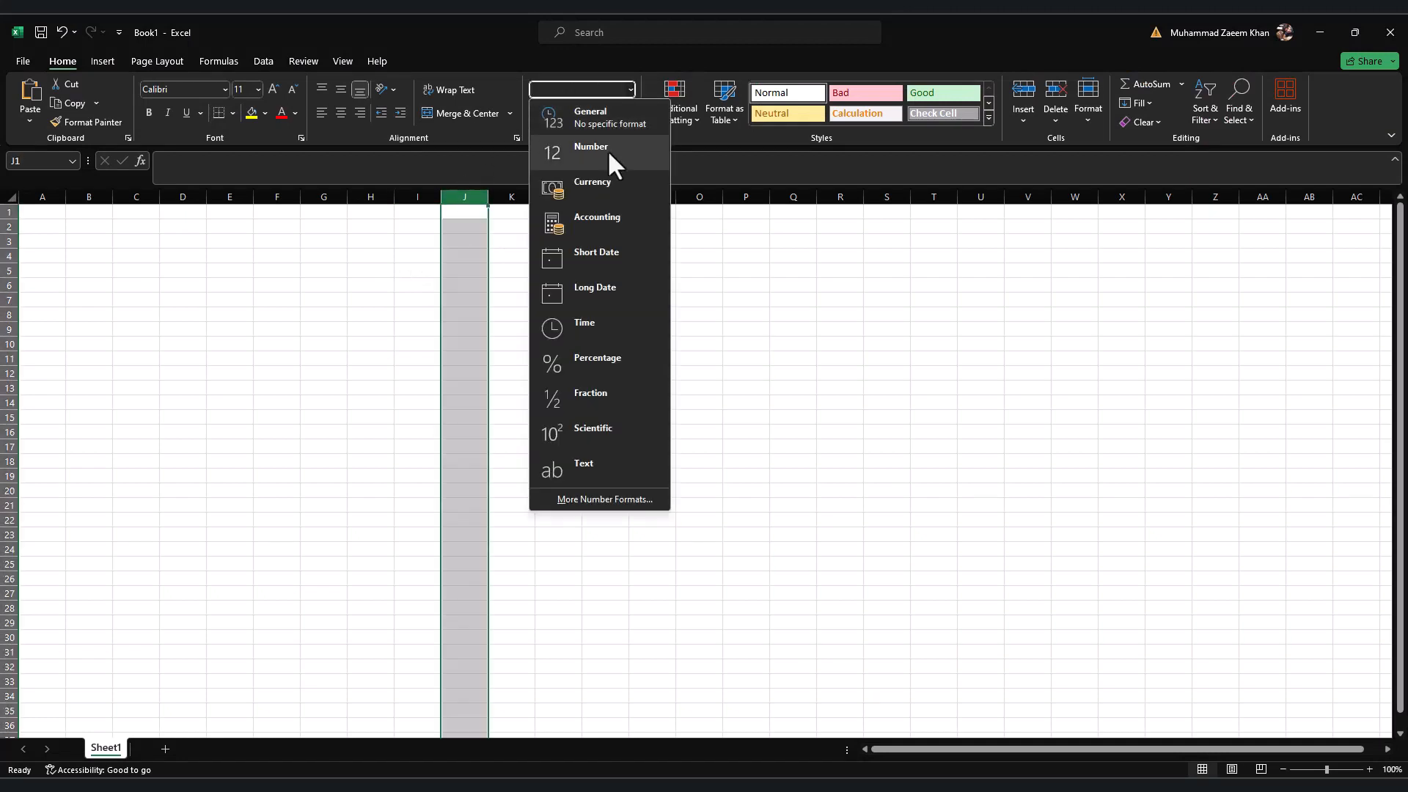
{"action": "left_click", "coordinate": [607, 149]}
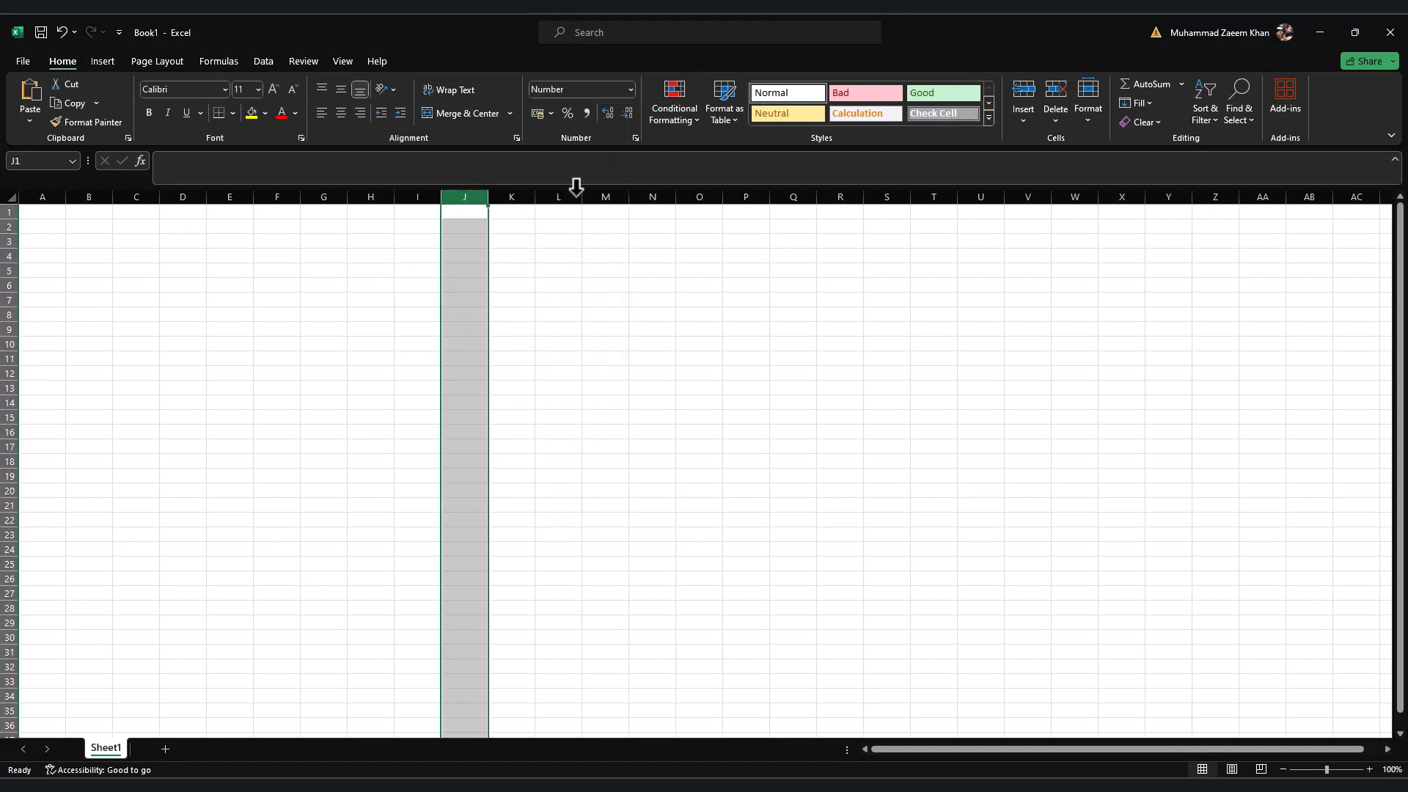
{"action": "left_click", "coordinate": [521, 224]}
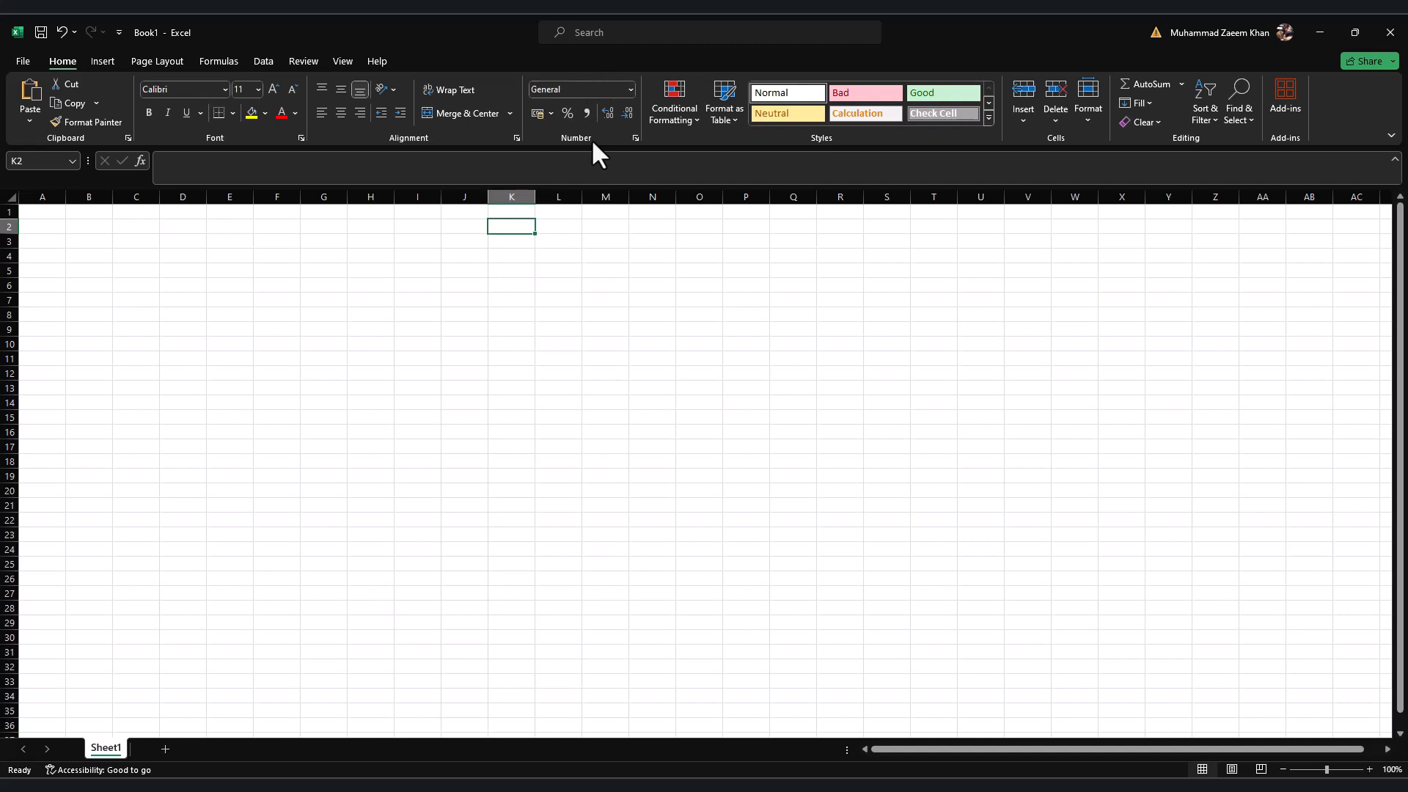
Step: Format the single cell K2 as Number through the Format Cells dialog
{"action": "key", "text": "ctrl+1"}
{"action": "left_click", "coordinate": [596, 253]}
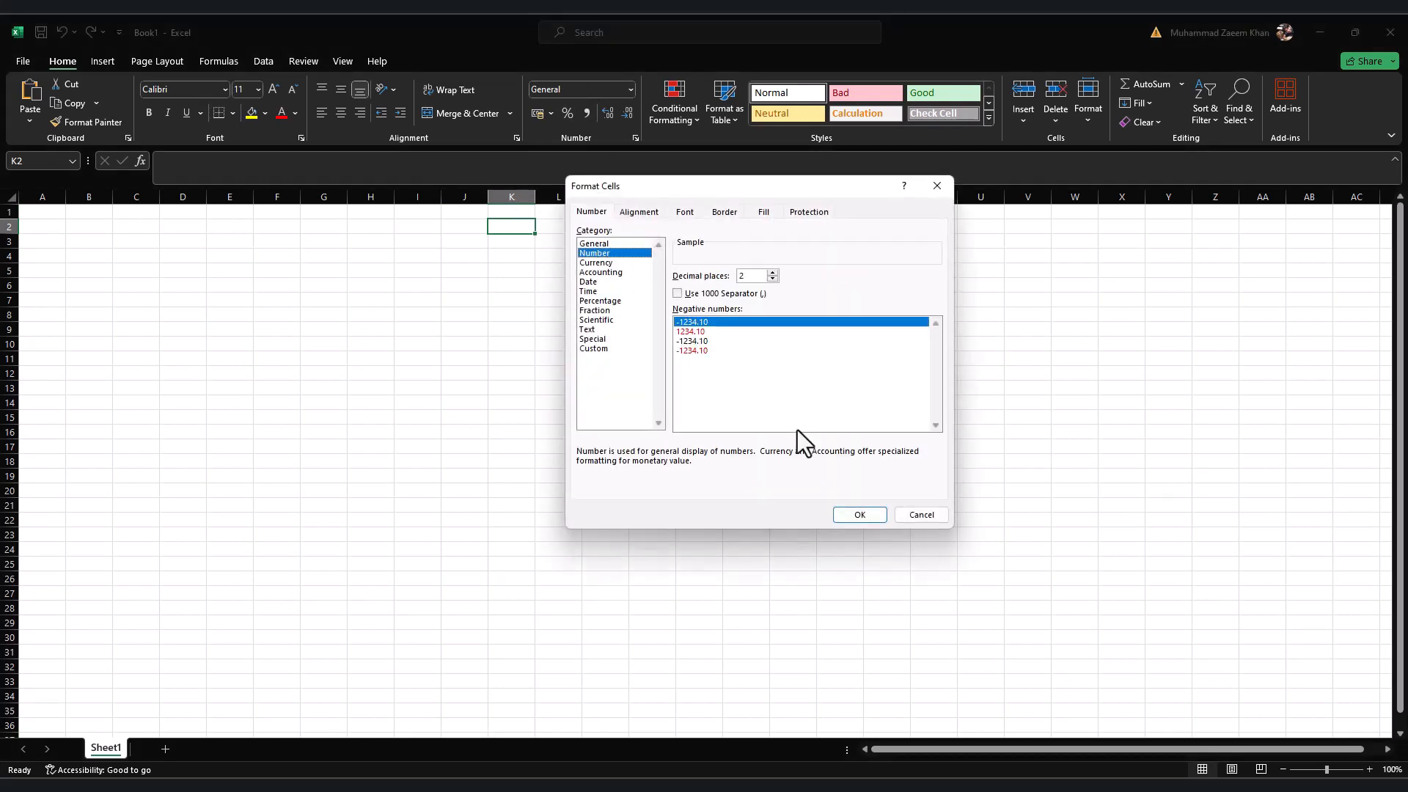
{"action": "left_click", "coordinate": [842, 510]}
Step: Format the whole of column K as Number through Format Cells, and check the format of cells in columns J and K
{"action": "left_click", "coordinate": [513, 196]}
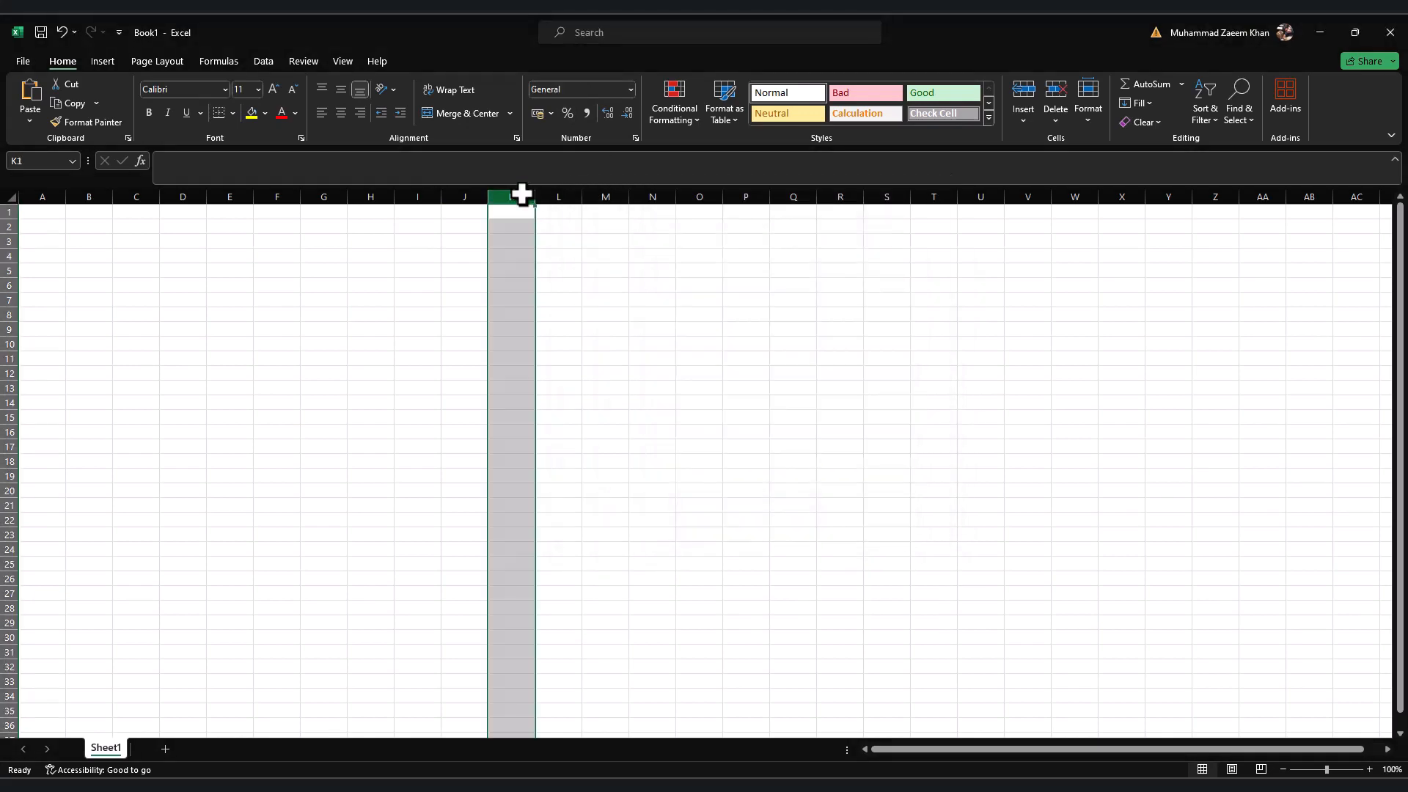
{"action": "key", "text": "ctrl+1"}
{"action": "left_click", "coordinate": [594, 253]}
{"action": "left_click", "coordinate": [859, 514]}
{"action": "left_click", "coordinate": [465, 258]}
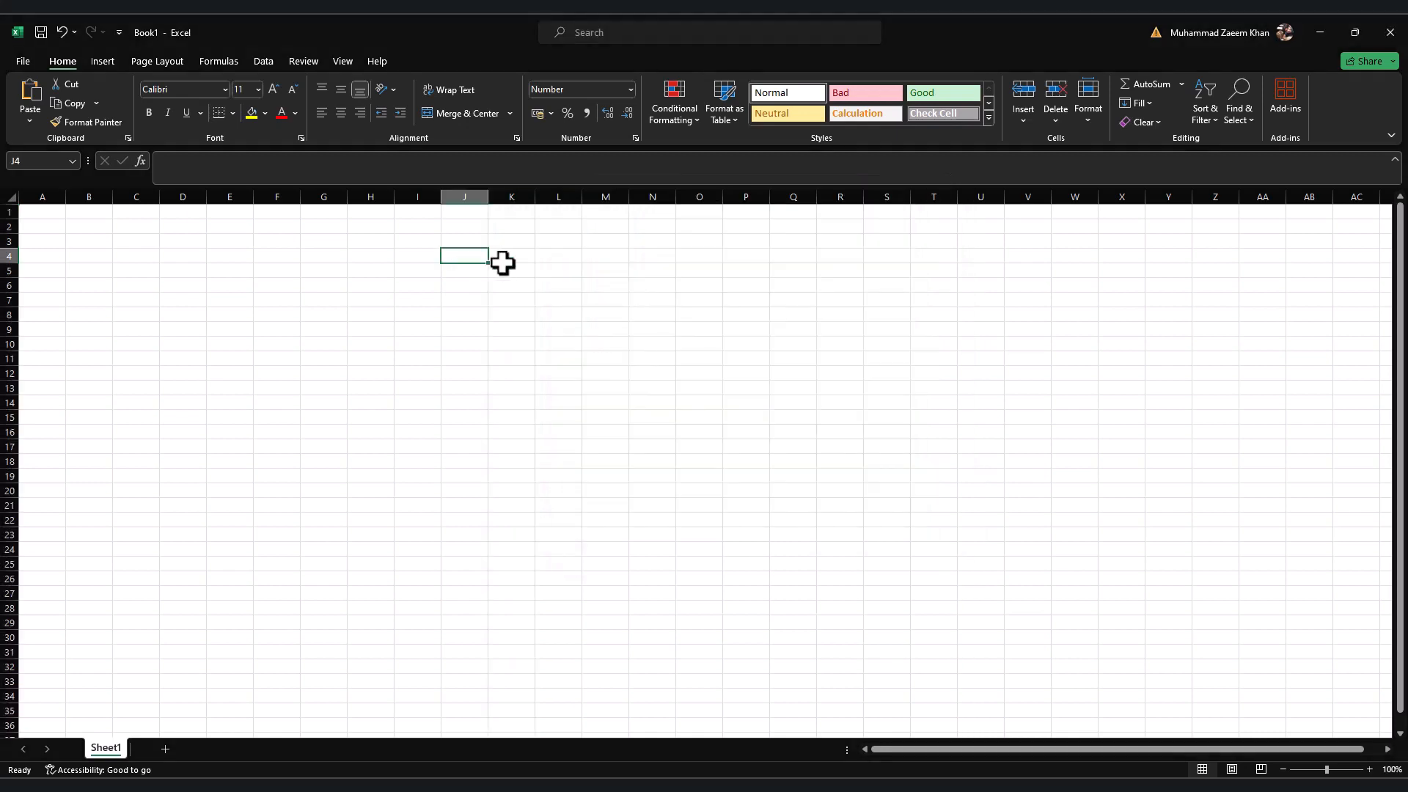
{"action": "left_click", "coordinate": [515, 261]}
Step: Check the format of cell L4 and format the whole of column L as Number through Format Cells
{"action": "left_click", "coordinate": [575, 255]}
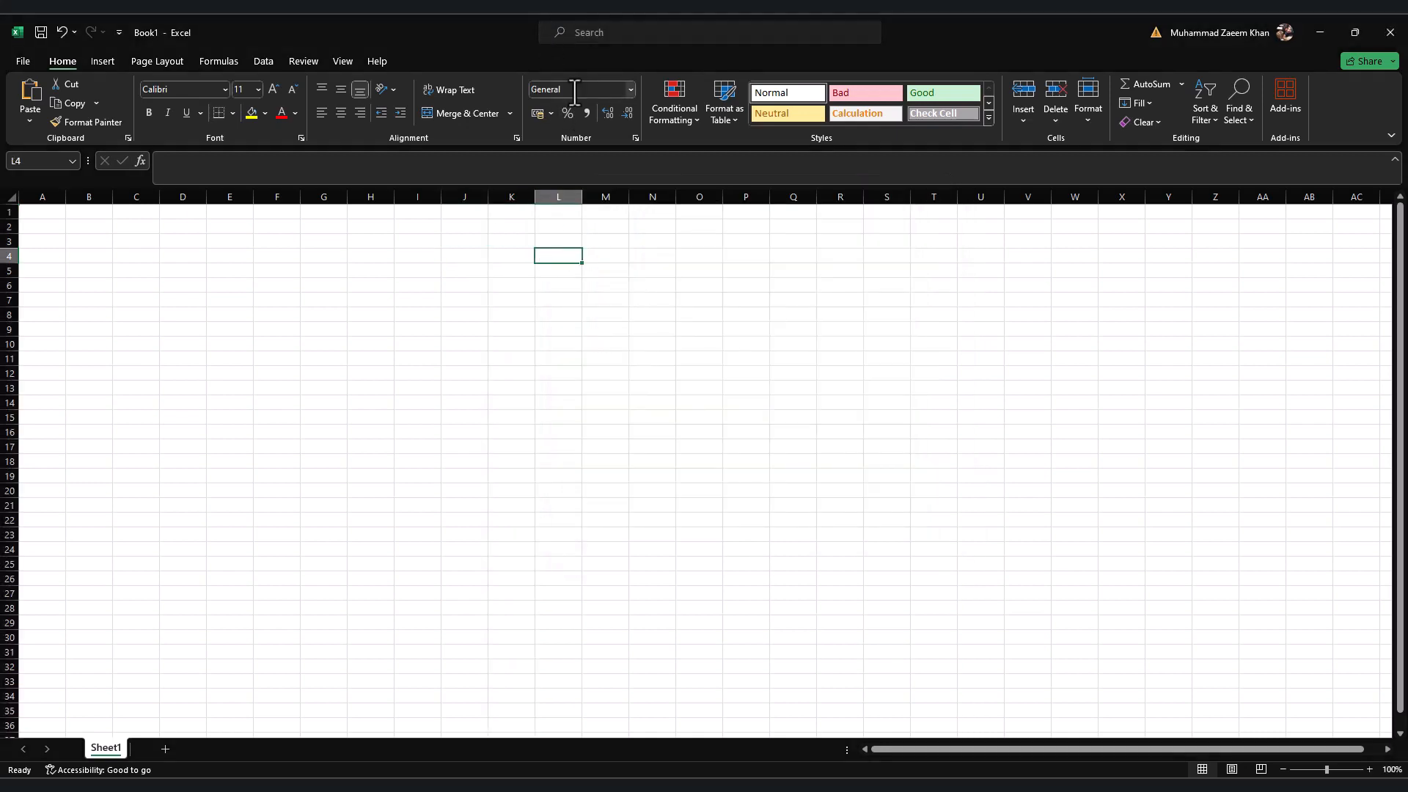
{"action": "right_click", "coordinate": [561, 197]}
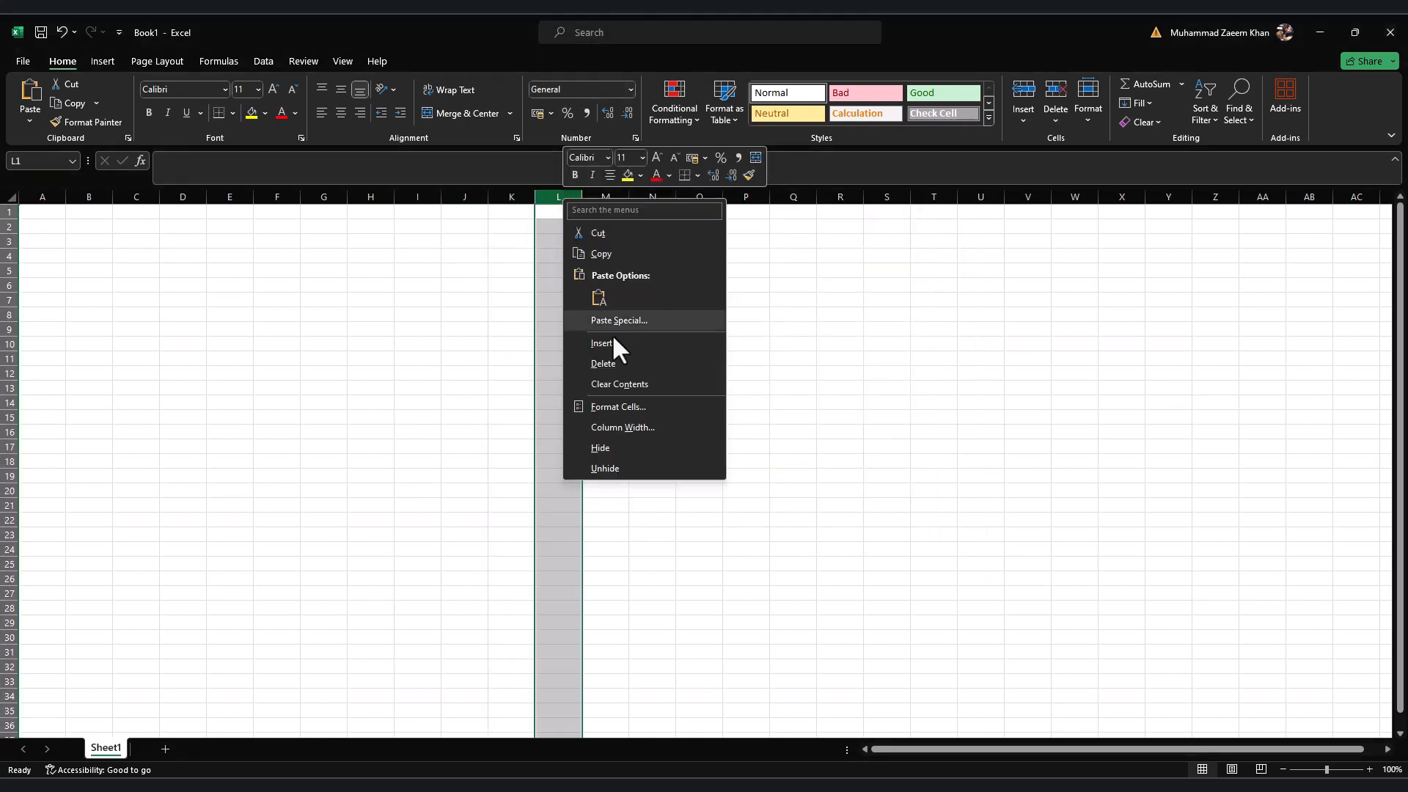
{"action": "left_click", "coordinate": [647, 407]}
{"action": "left_click", "coordinate": [495, 297]}
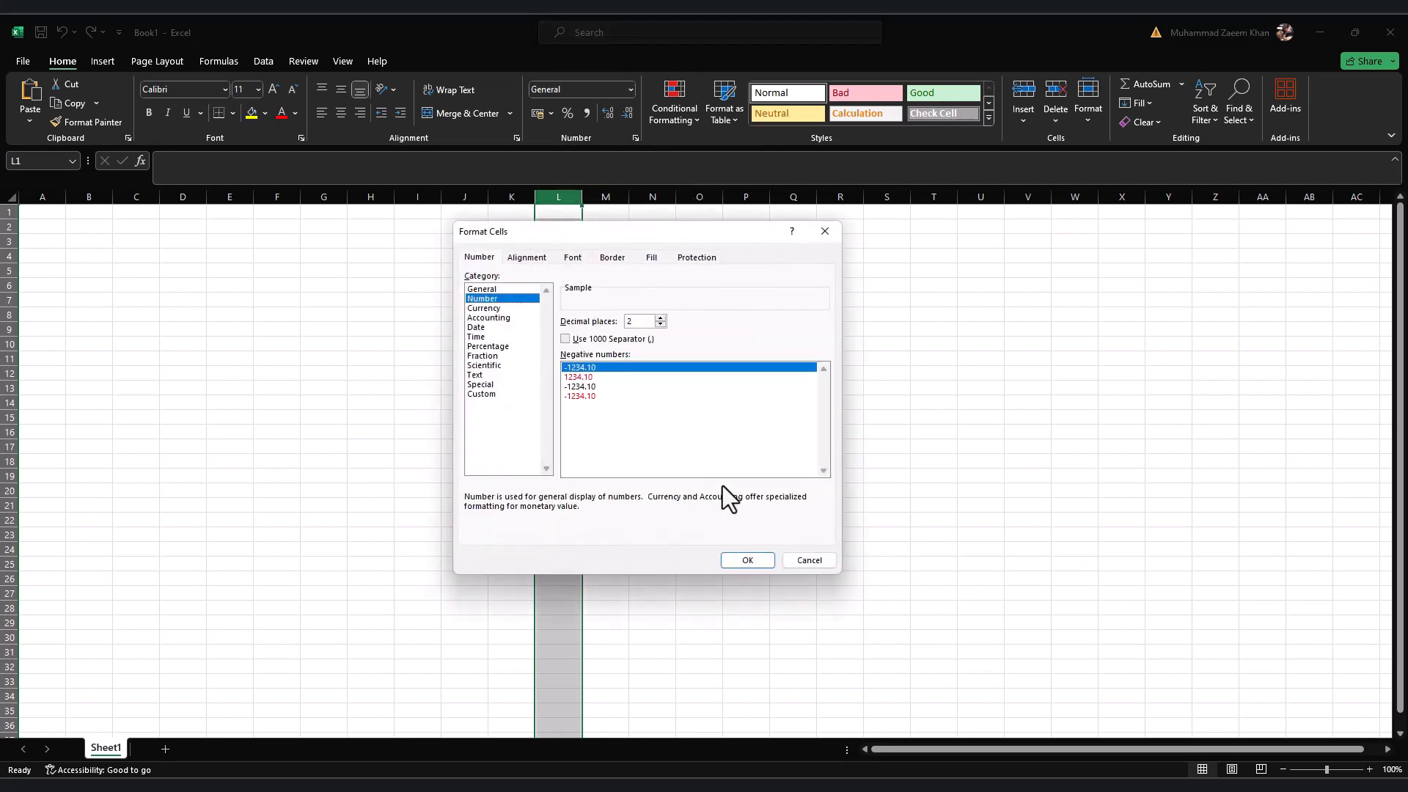
{"action": "left_click", "coordinate": [743, 560]}
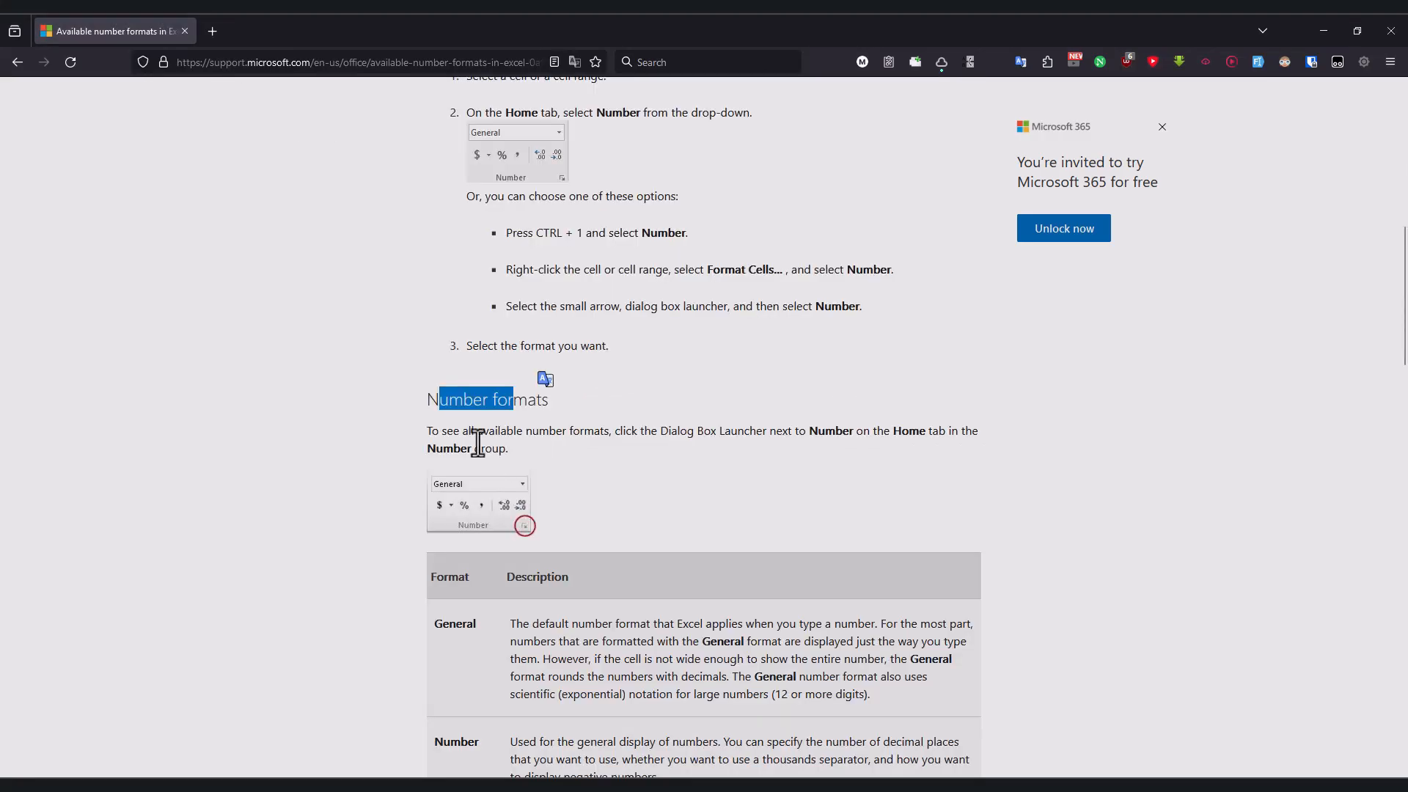
Step: Read the article's instructions for seeing all number formats, and show the General category in Format Cells for column L
{"action": "left_click_drag", "start_coordinate": [472, 433], "coordinate": [584, 432]}
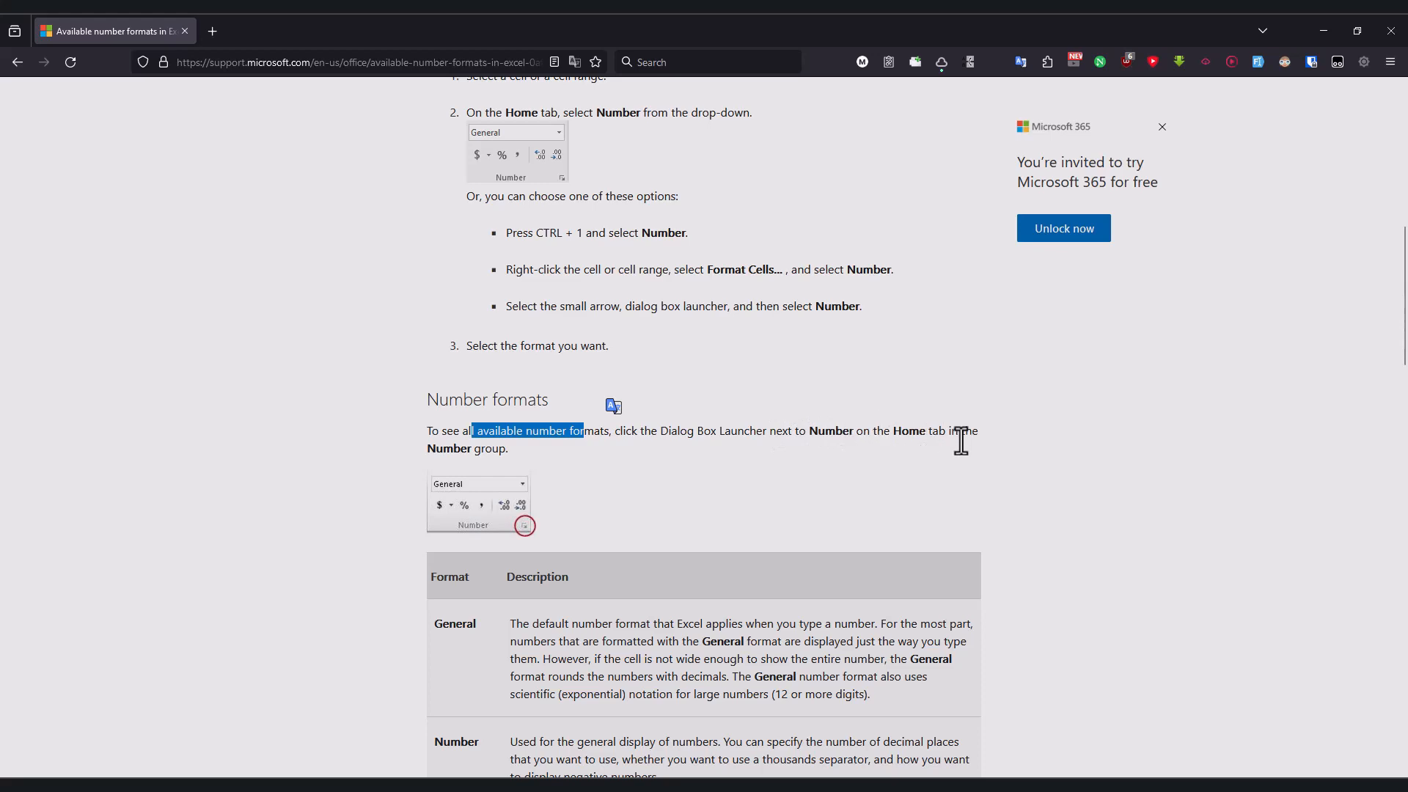
{"action": "left_click_drag", "start_coordinate": [428, 449], "coordinate": [508, 448]}
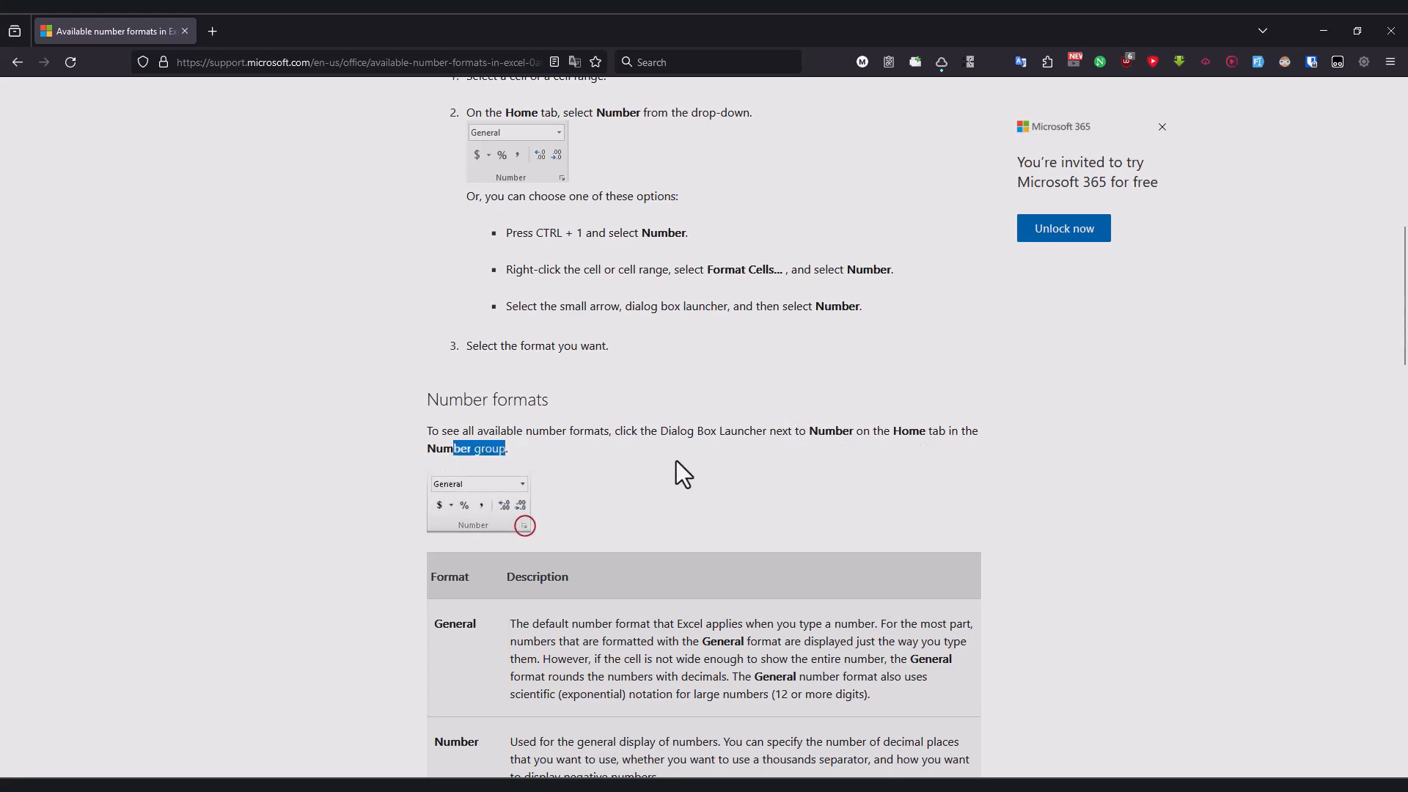
{"action": "key", "text": "alt+Tab"}
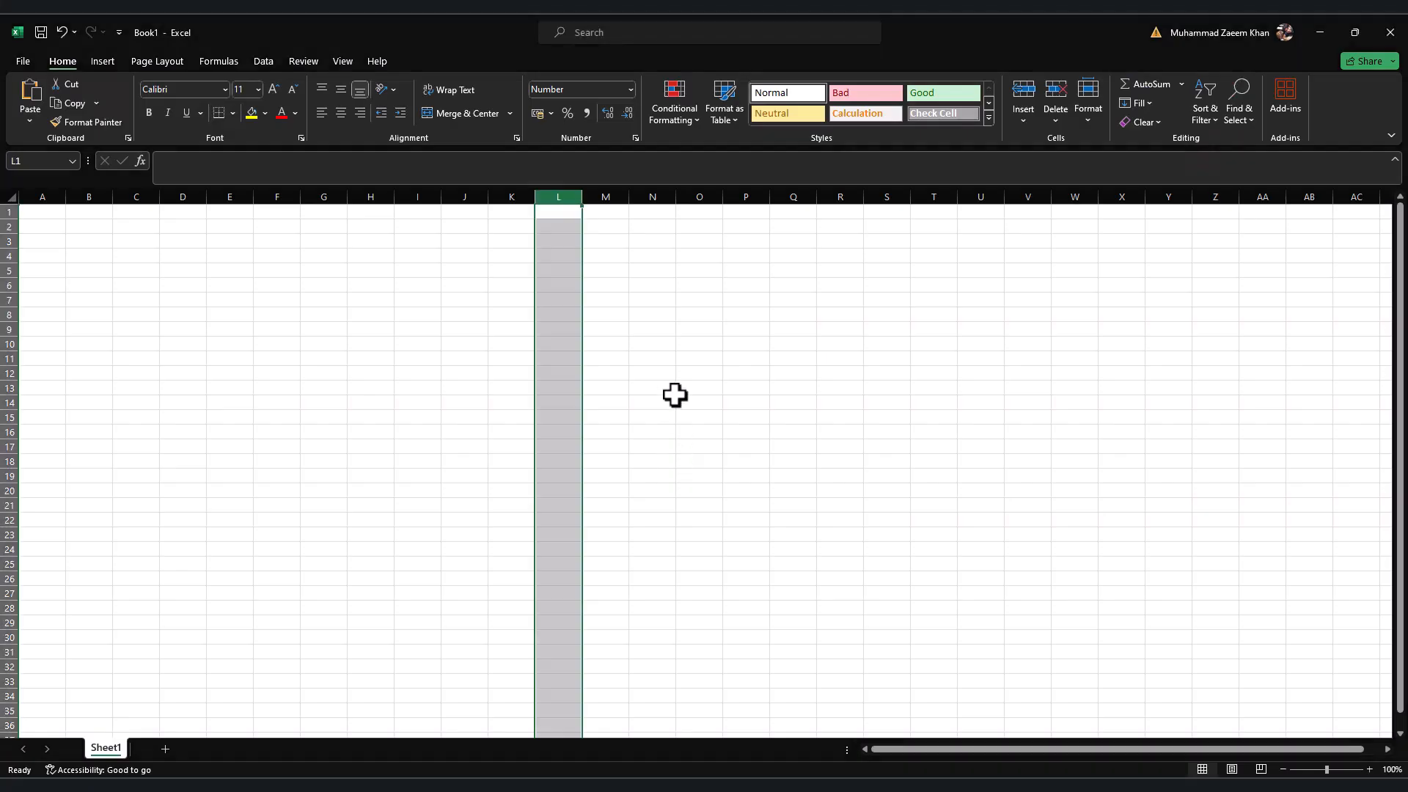
{"action": "left_click", "coordinate": [635, 139]}
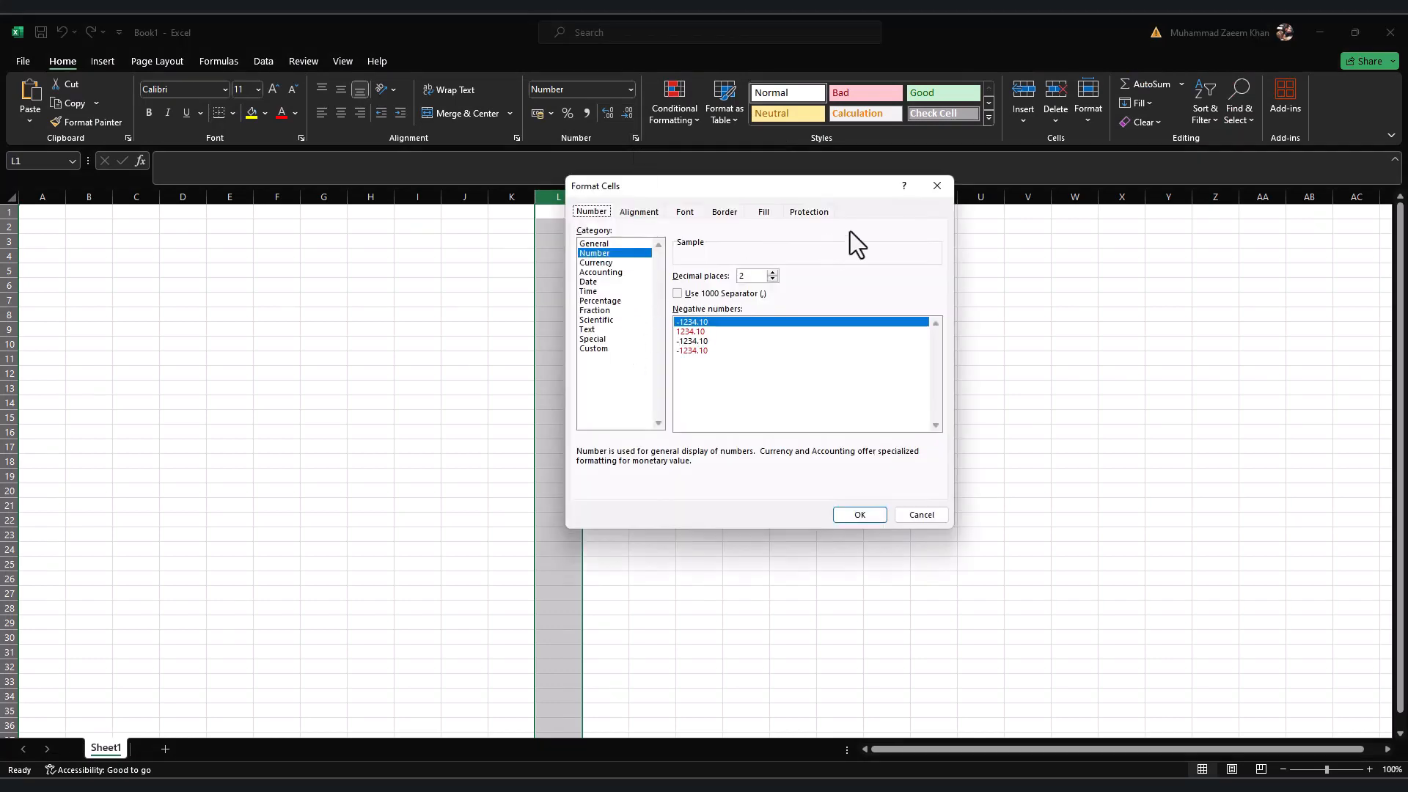
{"action": "key", "text": "alt+Tab"}
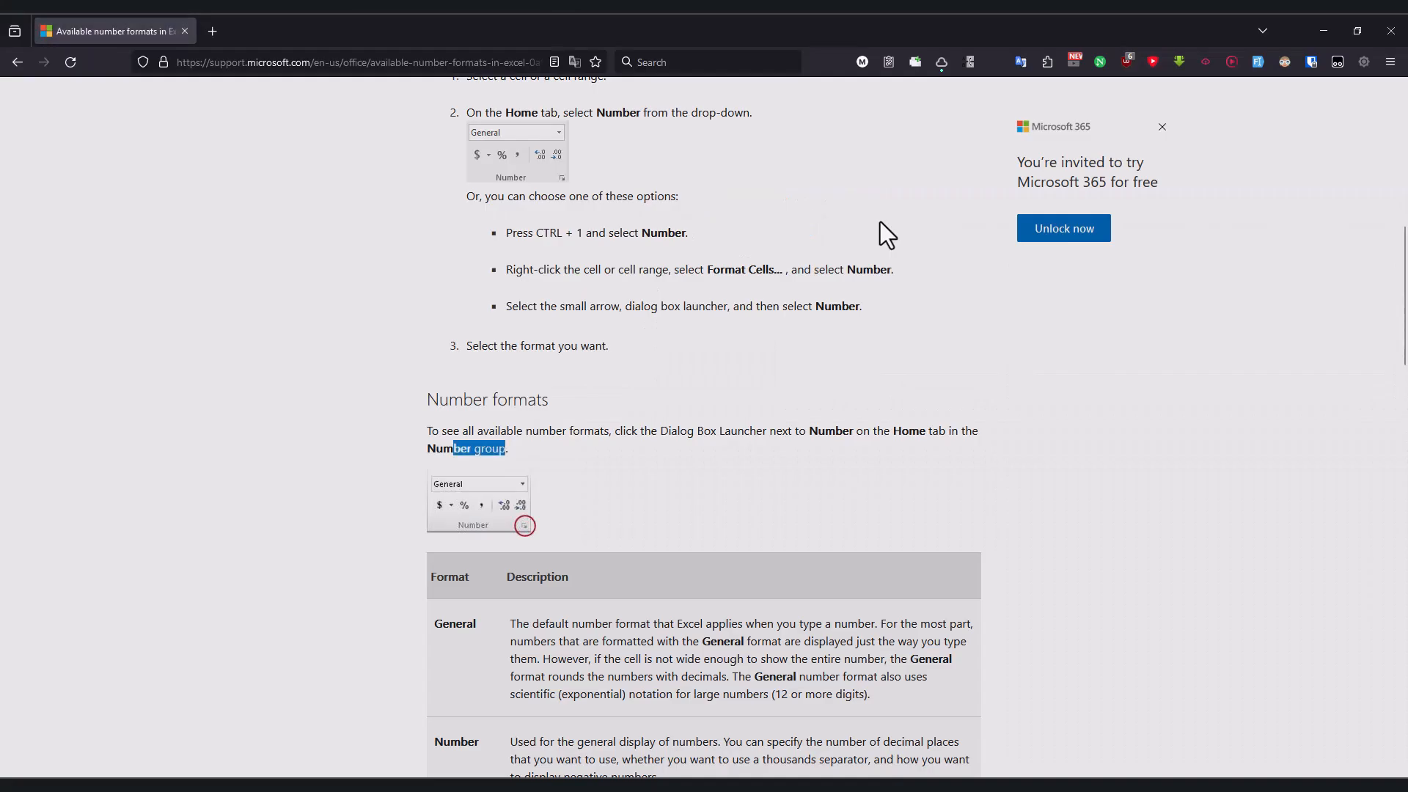
{"action": "key", "text": "alt+Tab"}
{"action": "left_click", "coordinate": [594, 243]}
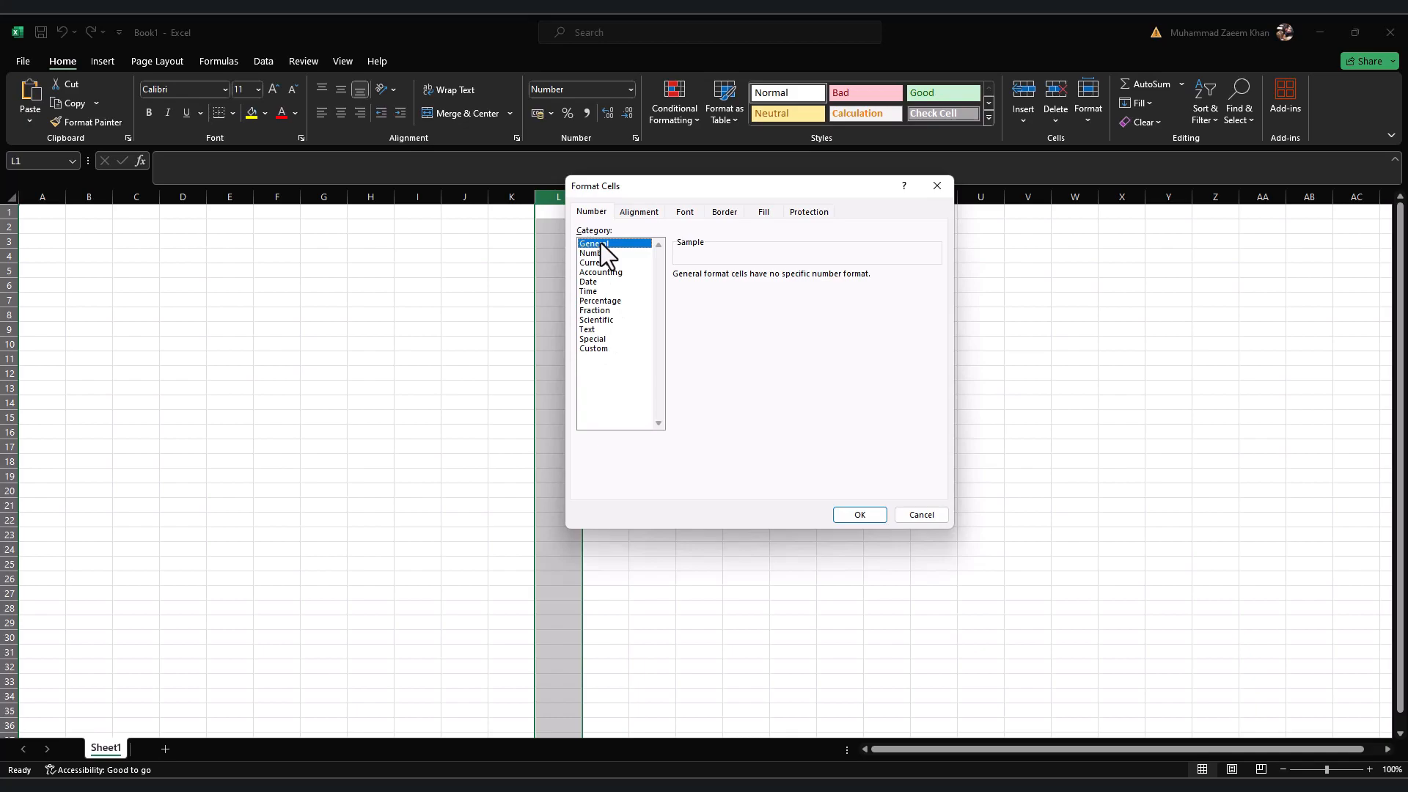
Step: Switch to the article in the browser and read its description of the General format, including the scientific notation for large numbers
{"action": "key", "text": "alt+Tab"}
{"action": "left_click_drag", "start_coordinate": [522, 249], "coordinate": [848, 250]}
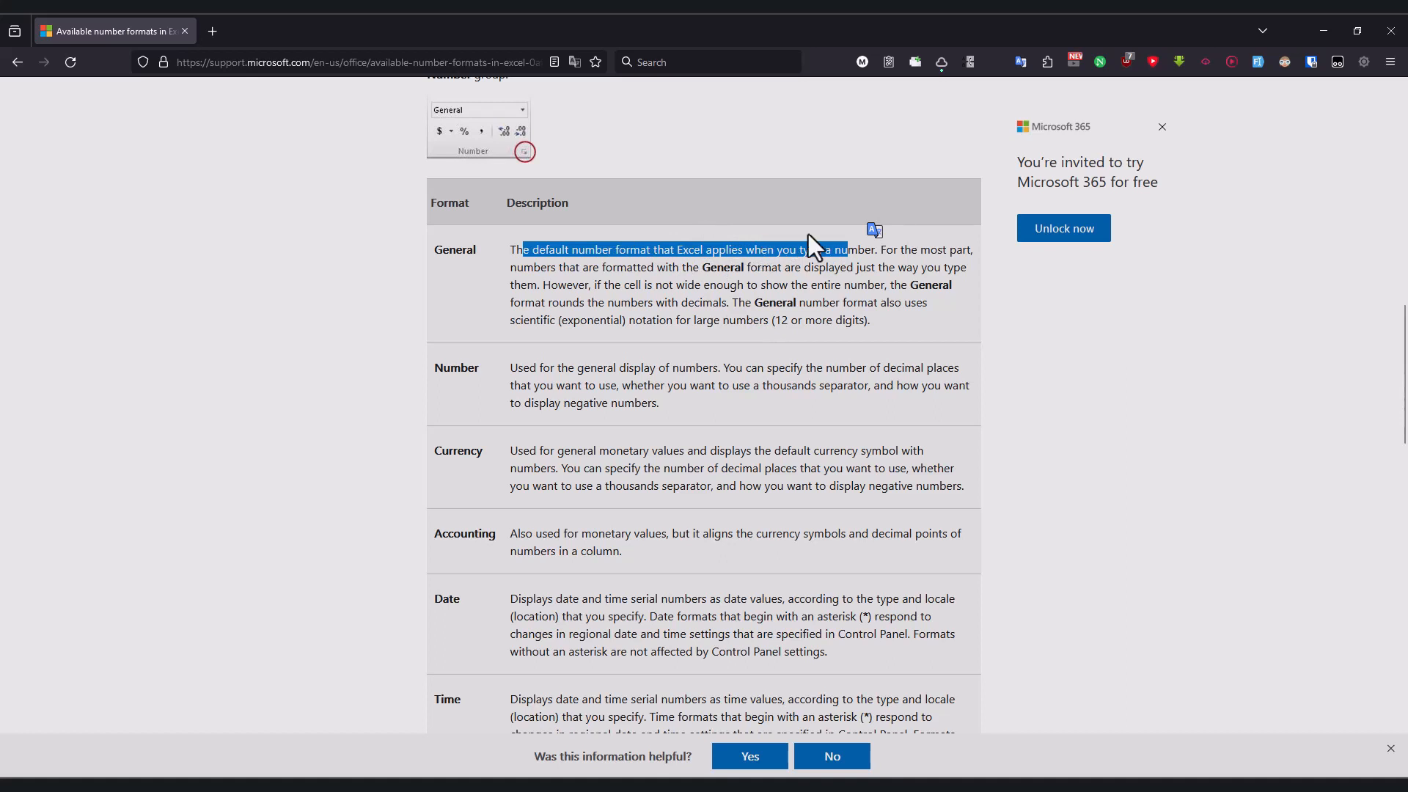
{"action": "double_click", "coordinate": [843, 250]}
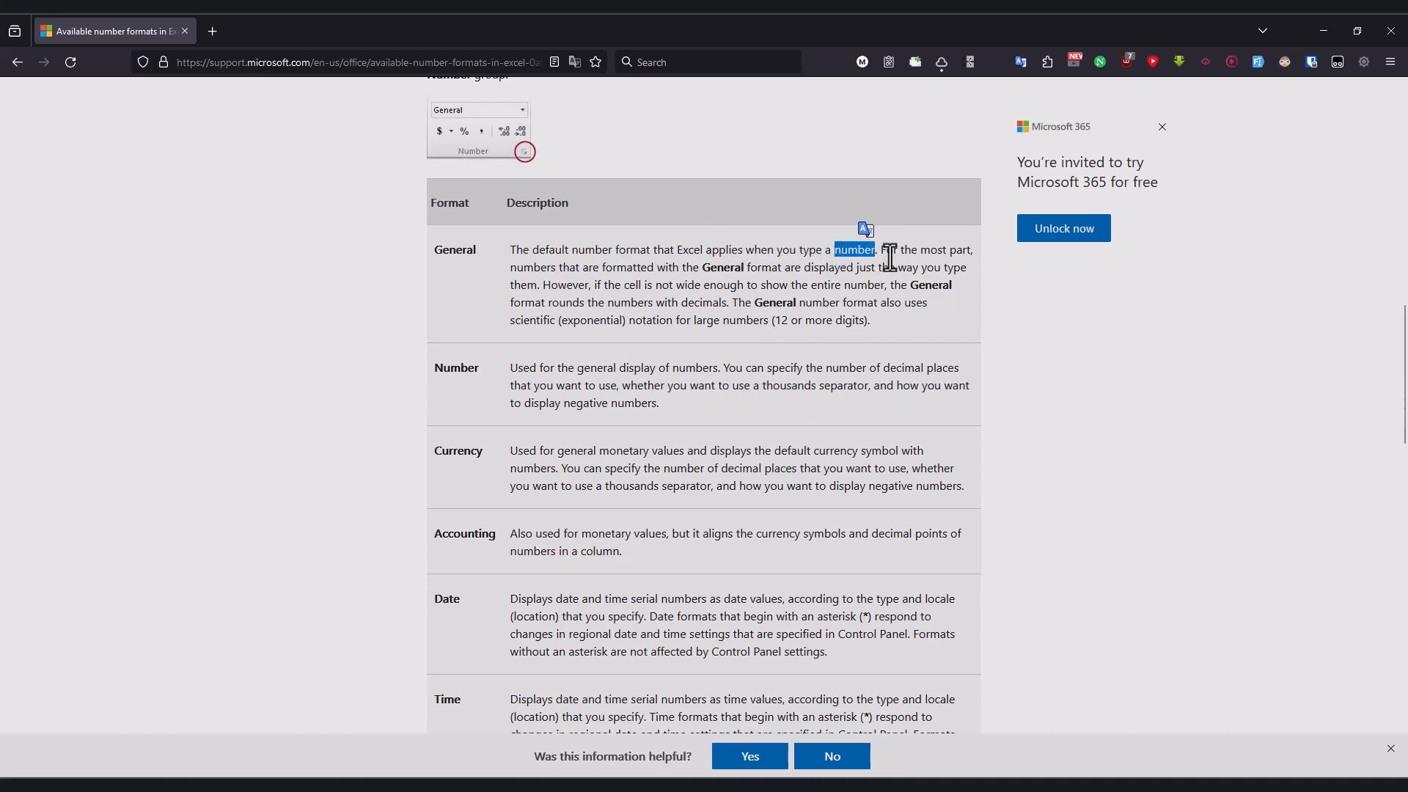
{"action": "left_click_drag", "start_coordinate": [893, 250], "coordinate": [956, 250]}
{"action": "left_click_drag", "start_coordinate": [527, 267], "coordinate": [777, 266]}
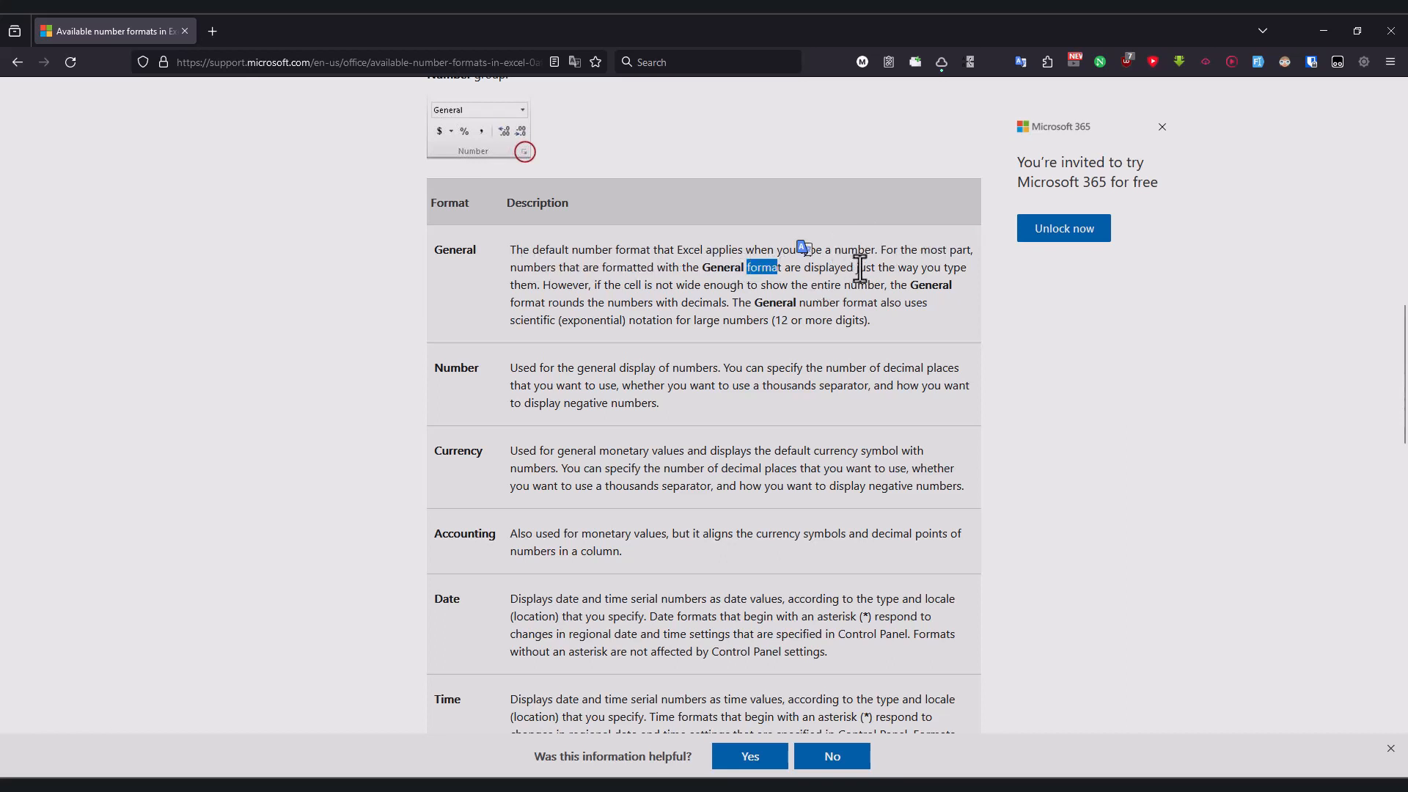
{"action": "left_click_drag", "start_coordinate": [865, 268], "coordinate": [968, 268]}
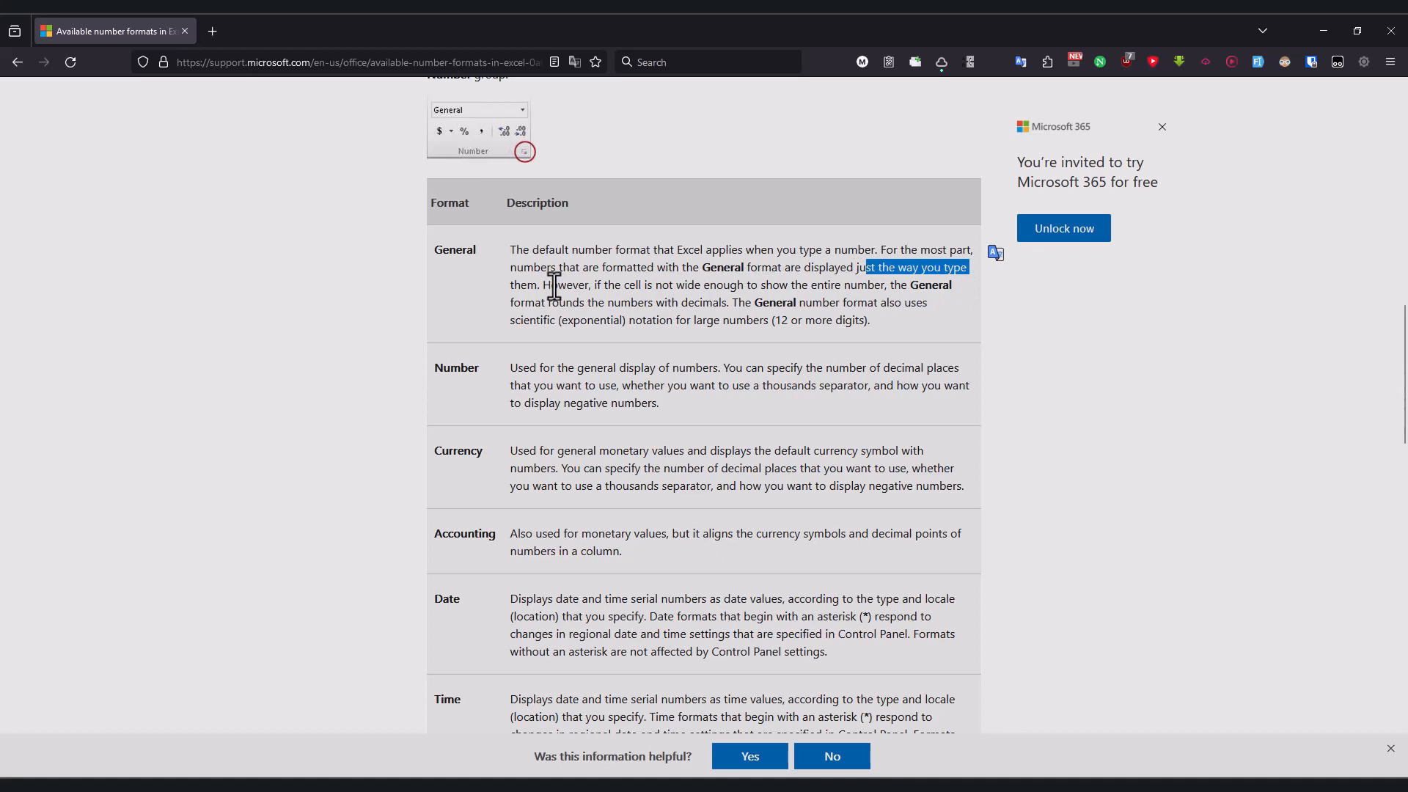
{"action": "left_click_drag", "start_coordinate": [591, 285], "coordinate": [884, 286]}
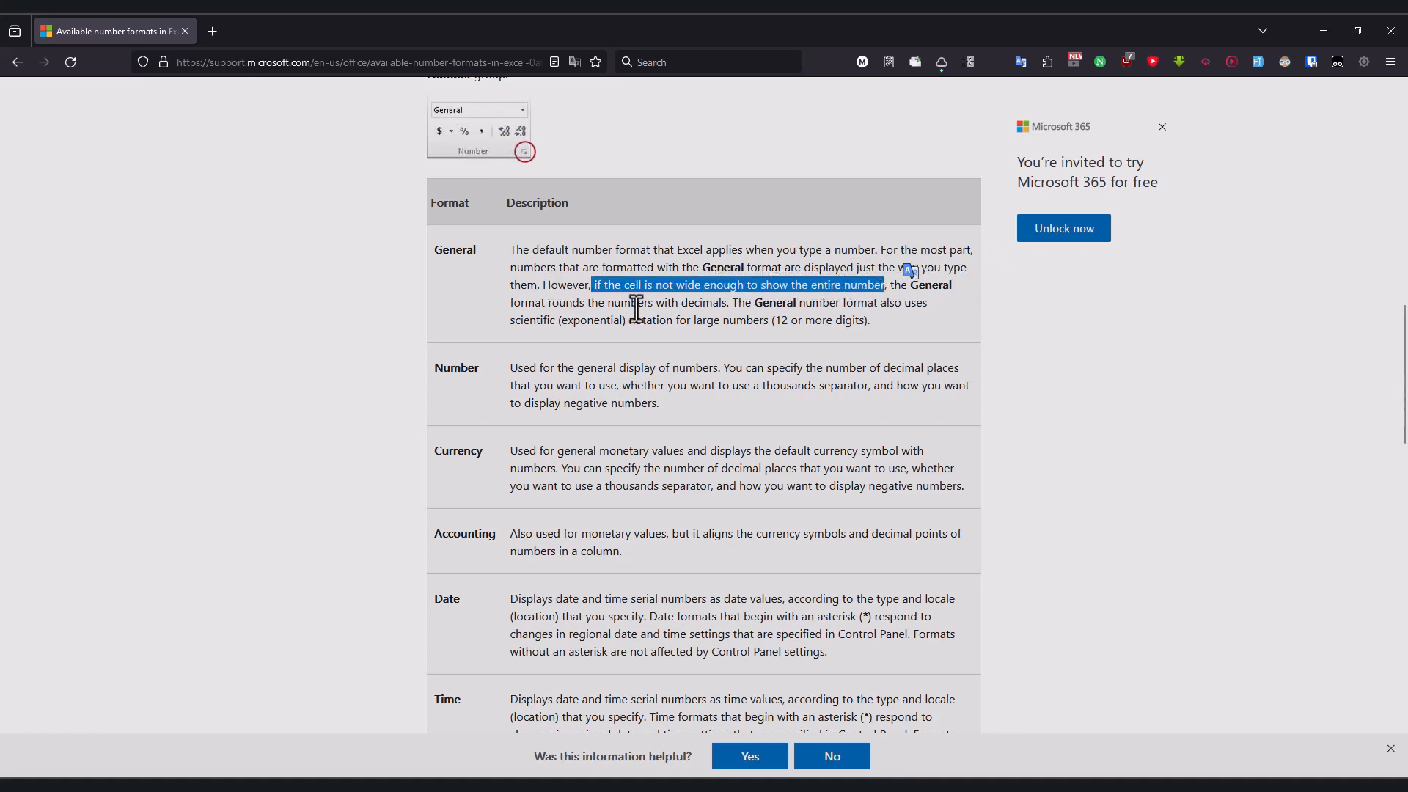
{"action": "left_click_drag", "start_coordinate": [534, 303], "coordinate": [717, 308]}
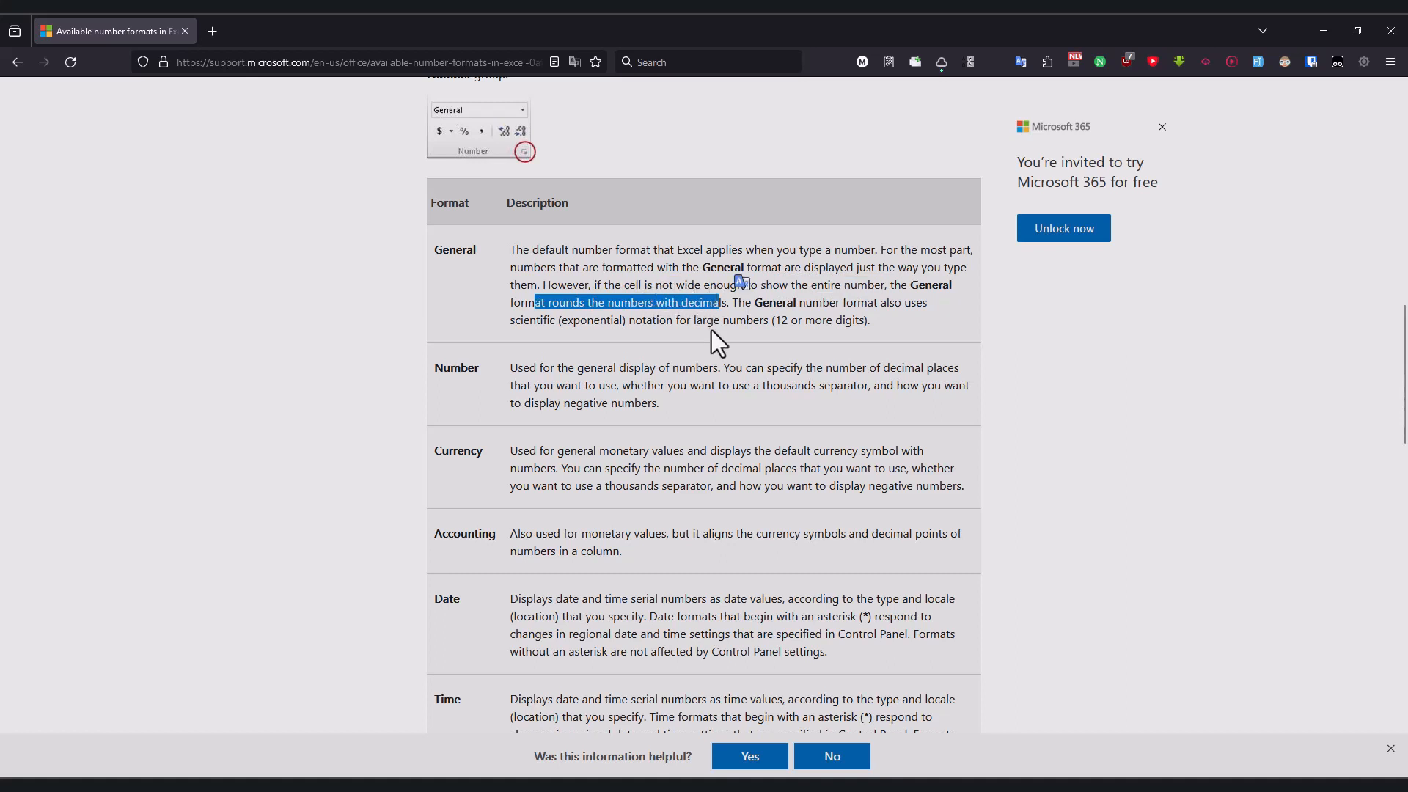
{"action": "left_click_drag", "start_coordinate": [775, 302], "coordinate": [922, 302]}
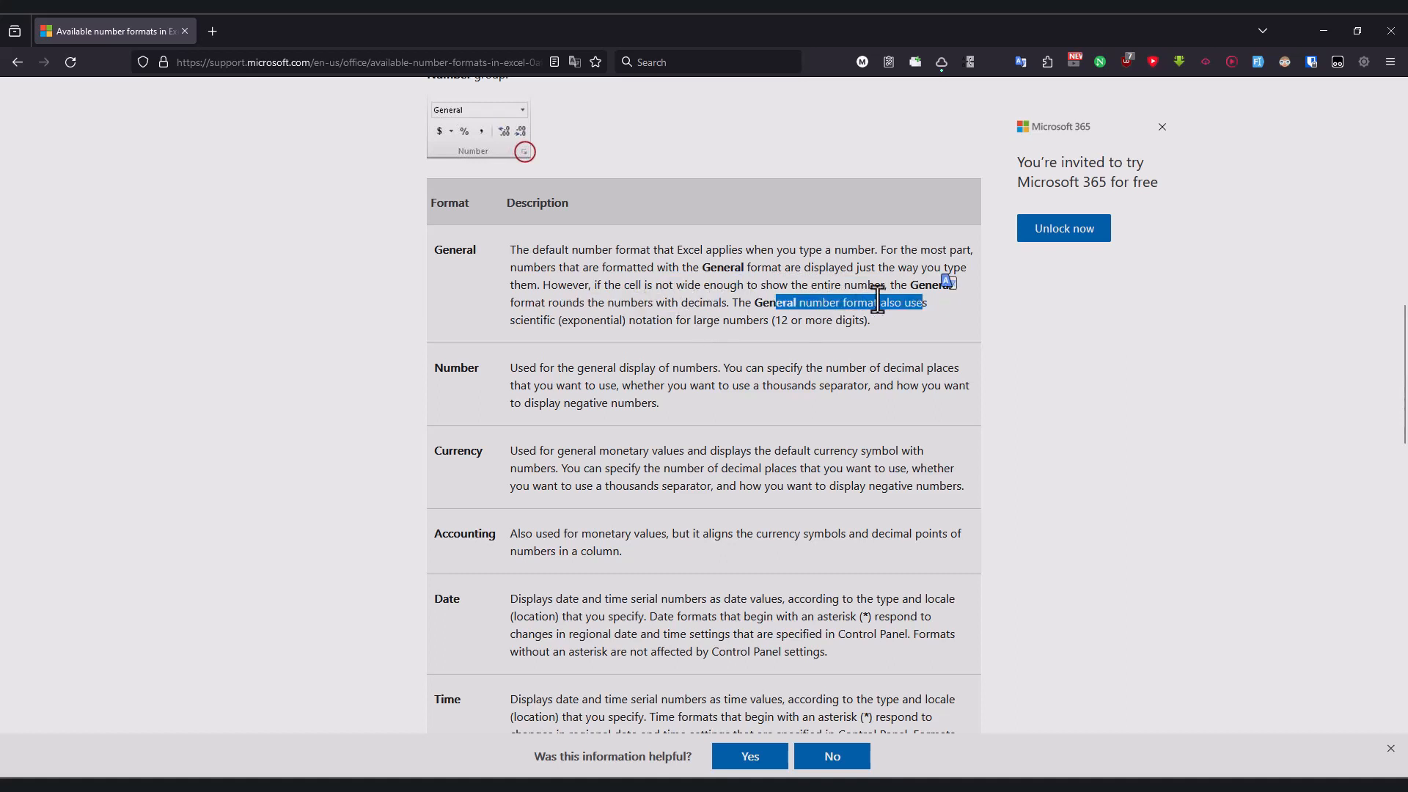
{"action": "double_click", "coordinate": [545, 321]}
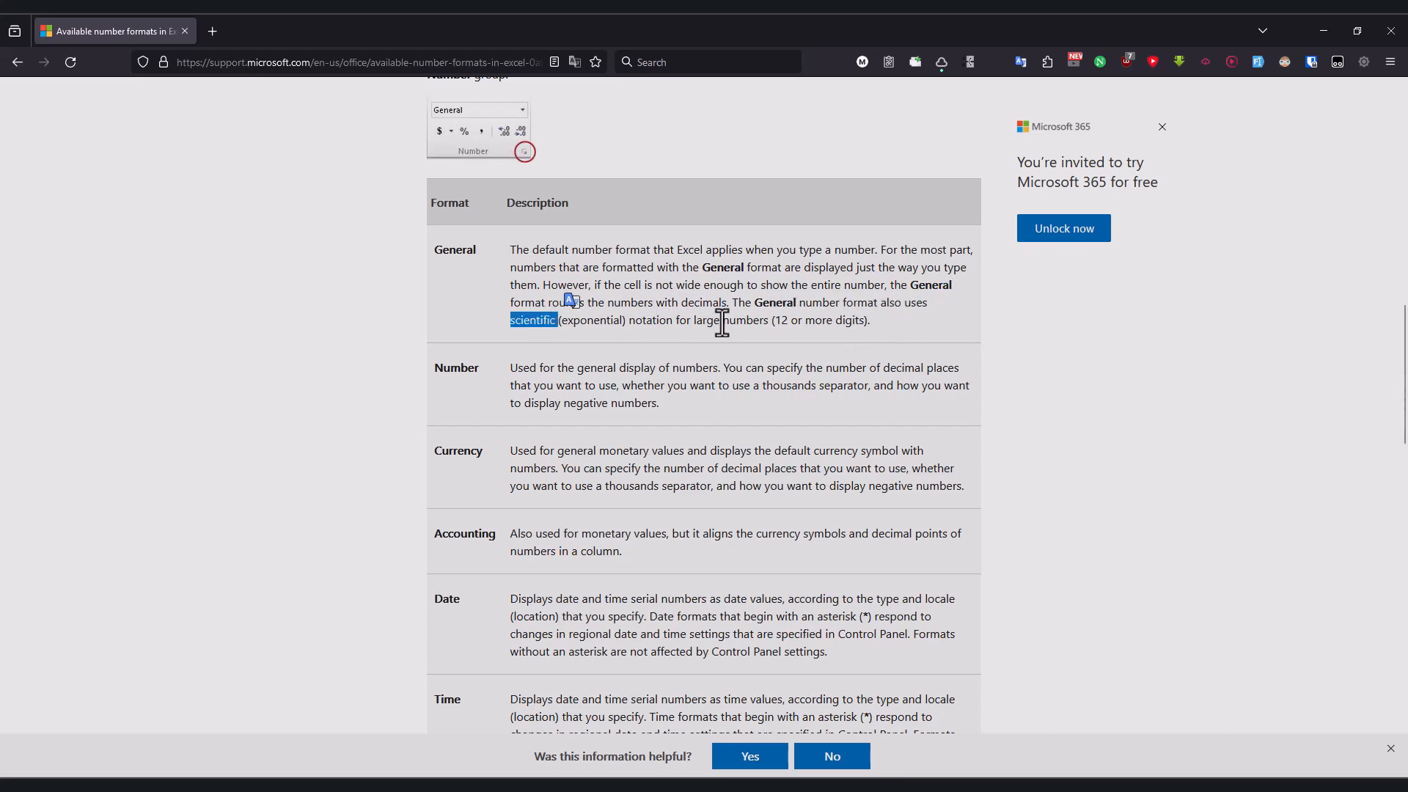
{"action": "left_click_drag", "start_coordinate": [721, 321], "coordinate": [772, 323]}
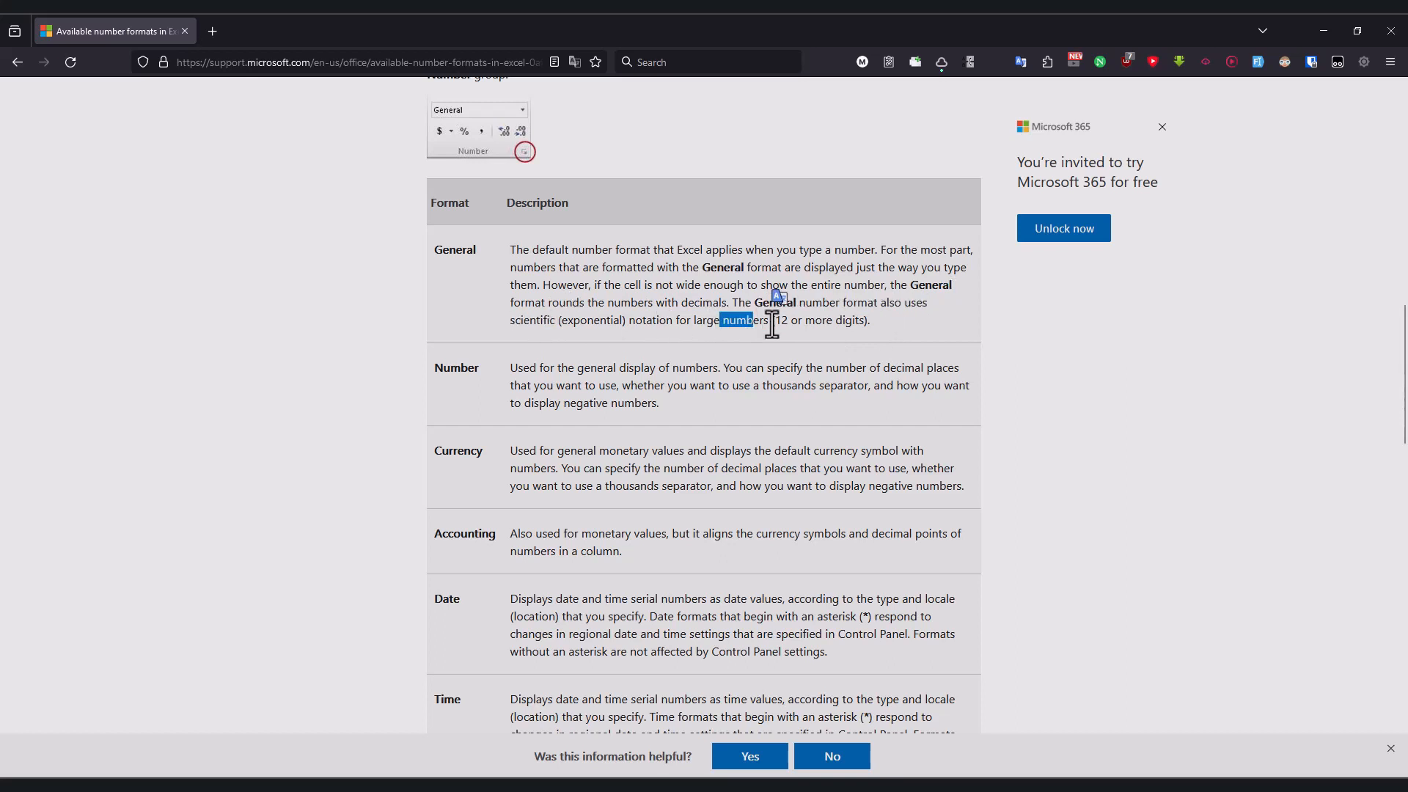
Step: In Excel, apply the General format to column L and enter a 24-digit number made of repeated 123 in cell C5
{"action": "key", "text": "alt+Tab"}
{"action": "left_click", "coordinate": [852, 515]}
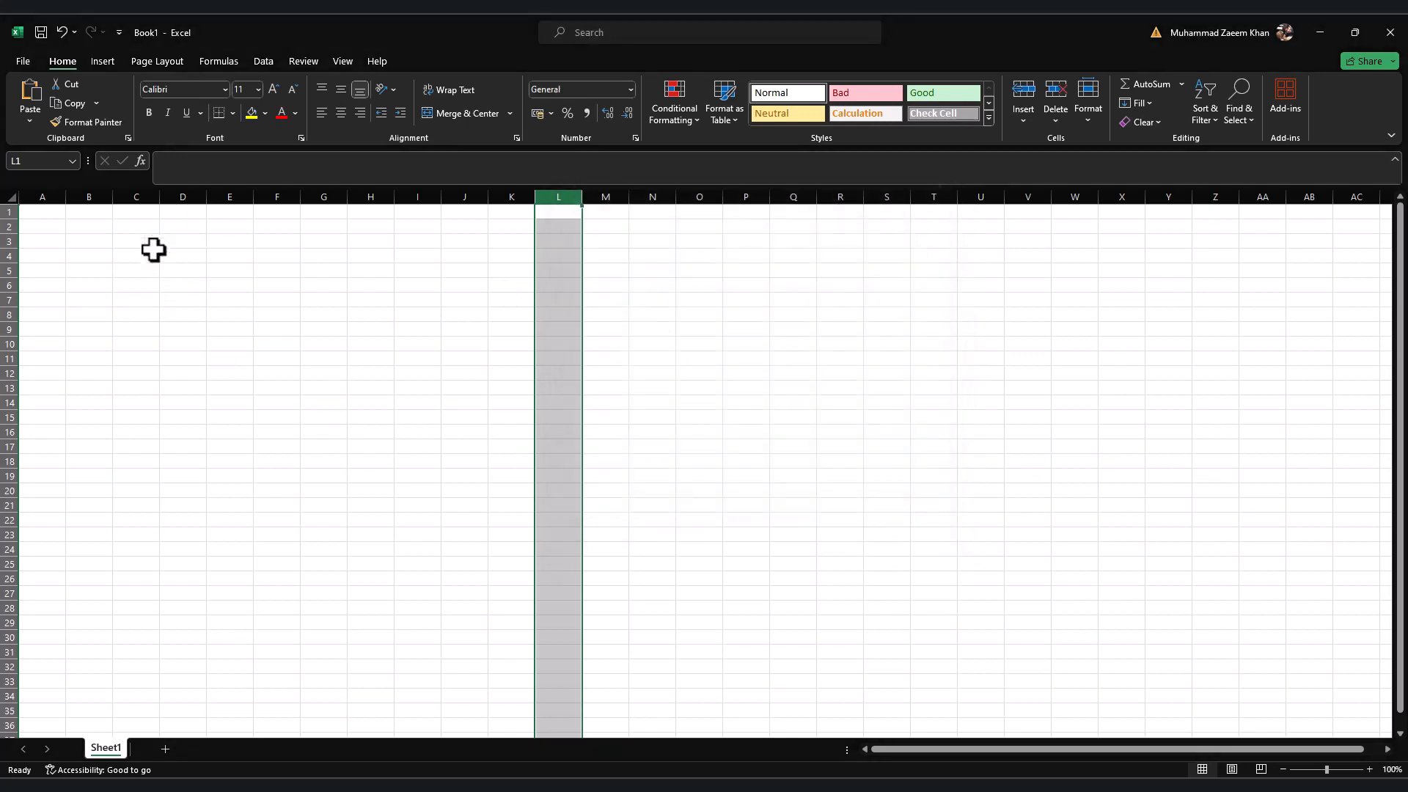
{"action": "left_click", "coordinate": [124, 269]}
{"action": "type", "text": "123"}
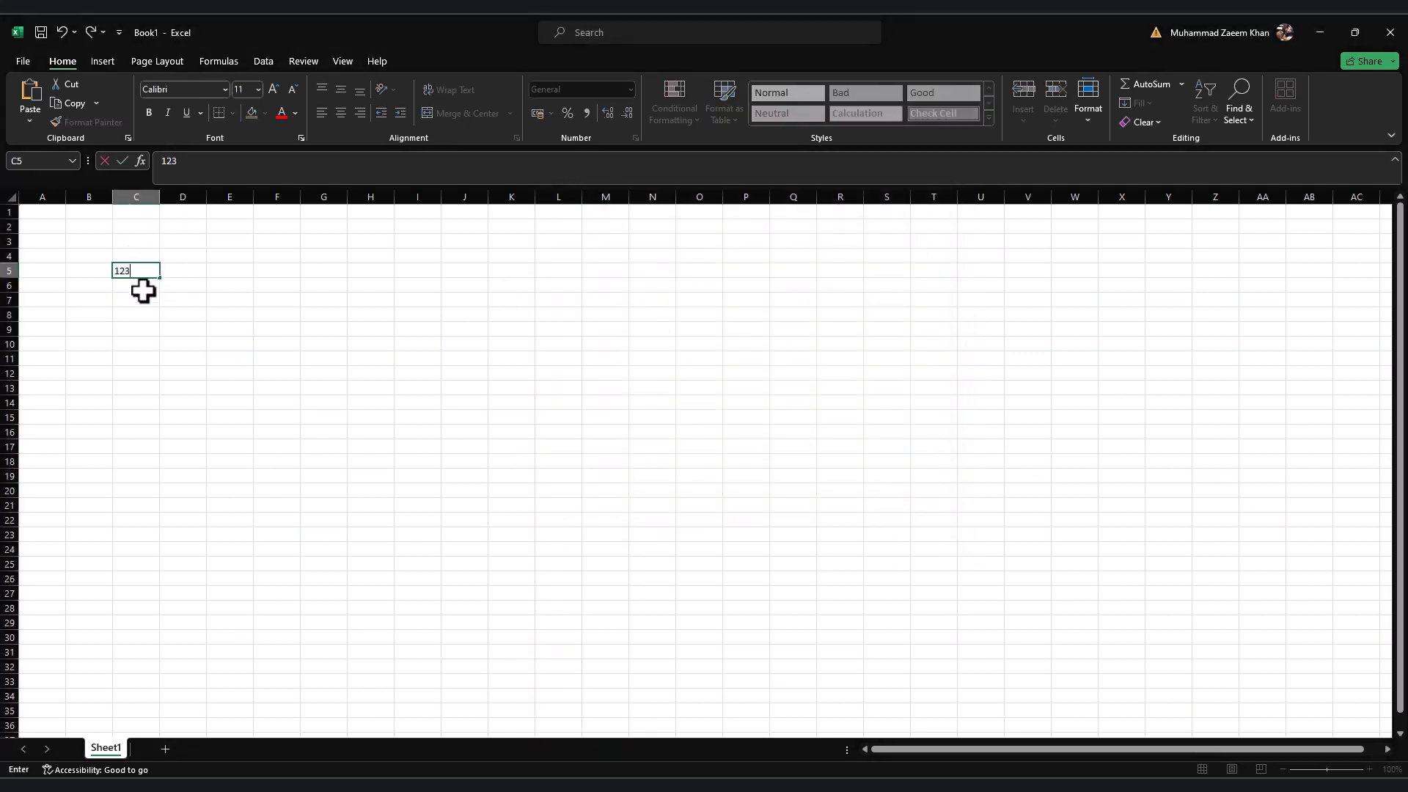
{"action": "type", "text": "123123123123123"}
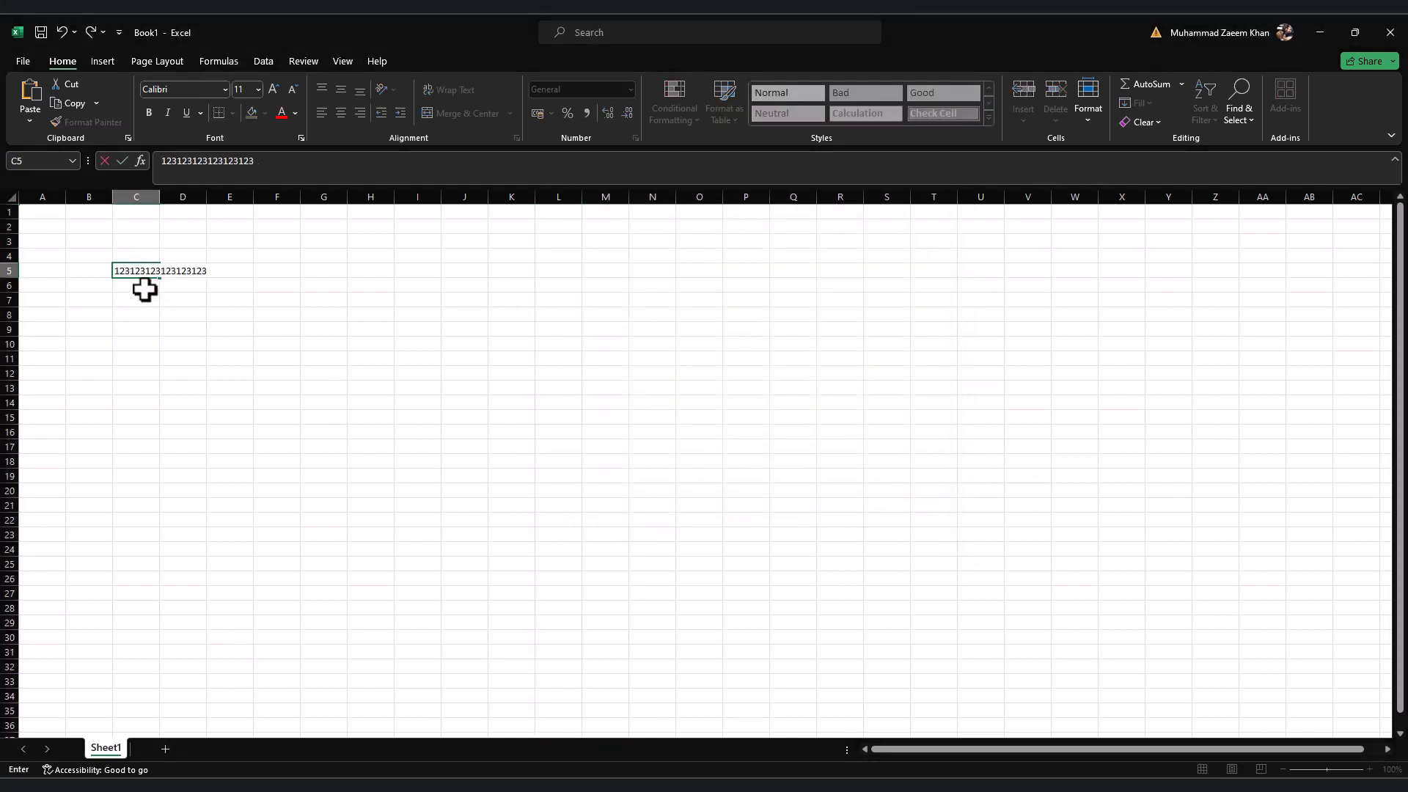
{"action": "type", "text": "12312312"}
{"action": "key", "text": "Return"}
{"action": "left_click", "coordinate": [160, 271]}
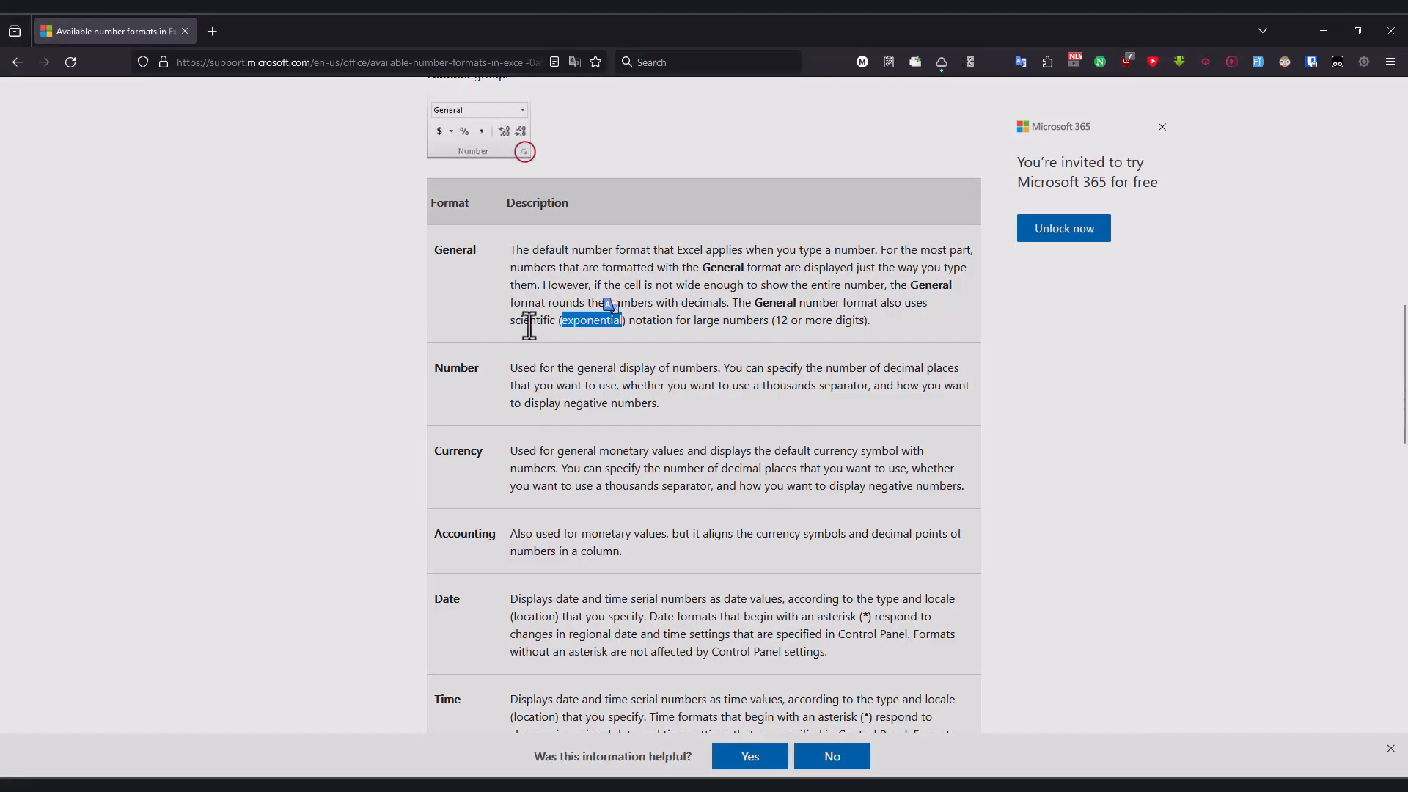
Step: In the browser article, review the General format's scientific notation rule and read the description of the Number format
{"action": "double_click", "coordinate": [533, 319]}
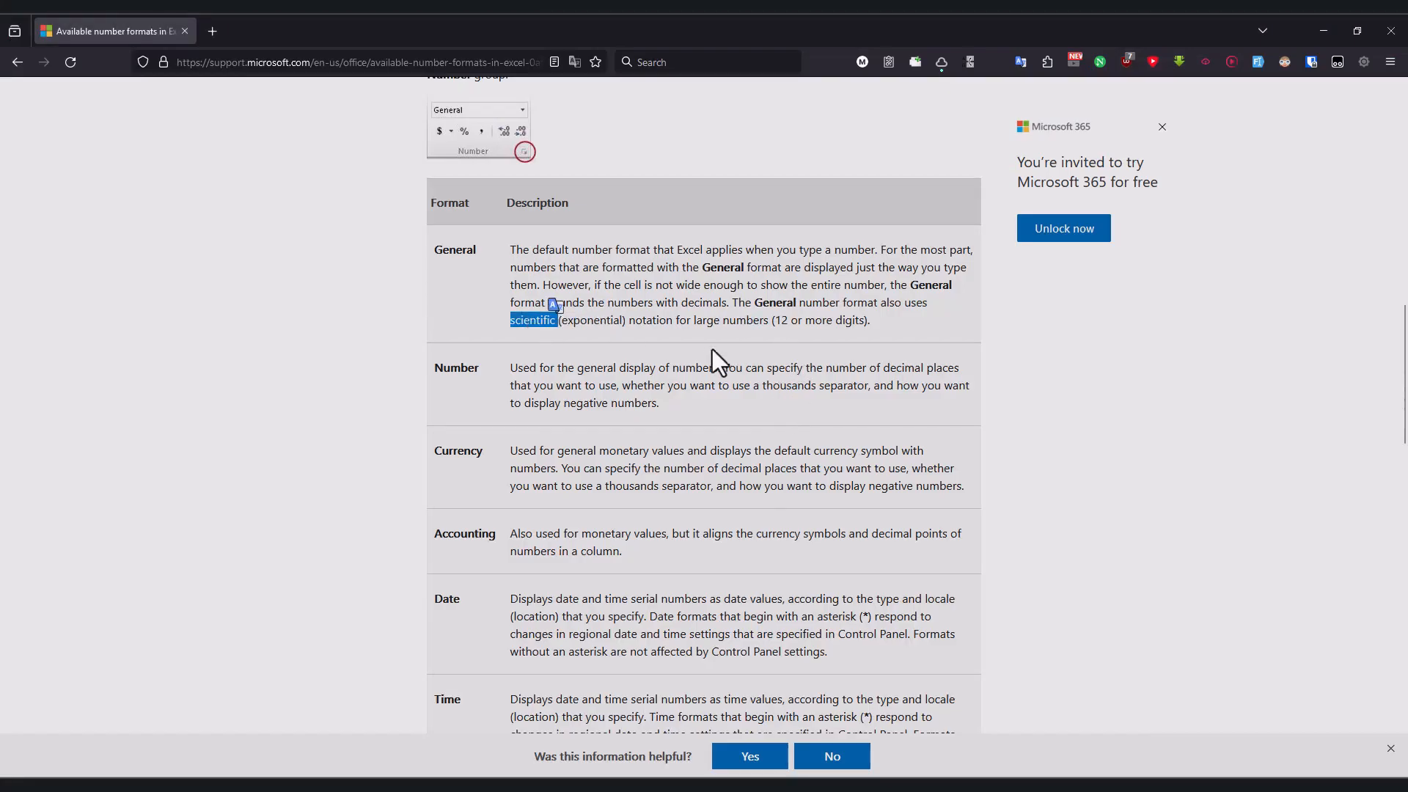
{"action": "double_click", "coordinate": [780, 319]}
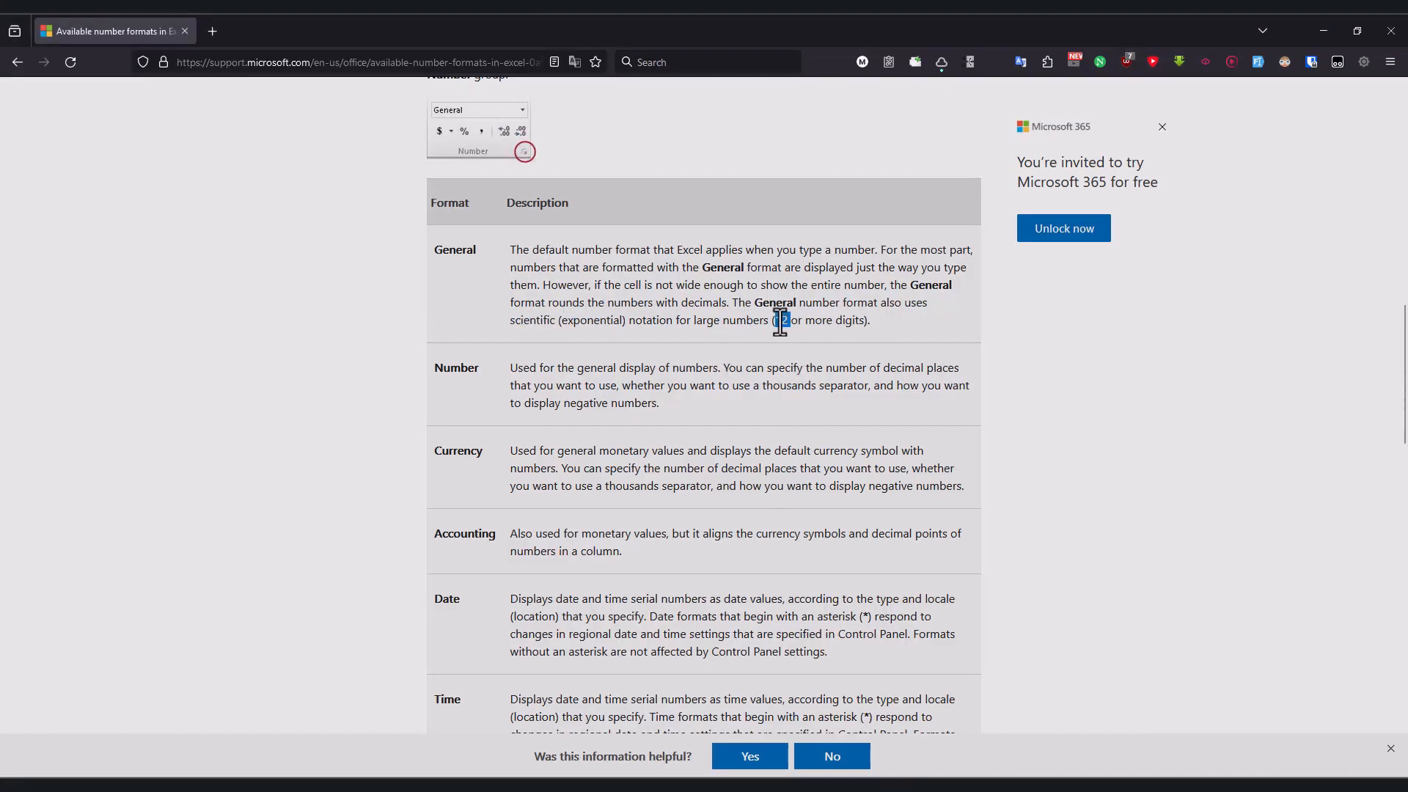
{"action": "double_click", "coordinate": [456, 367]}
{"action": "left_click_drag", "start_coordinate": [763, 368], "coordinate": [936, 368]}
{"action": "left_click_drag", "start_coordinate": [521, 385], "coordinate": [595, 385]}
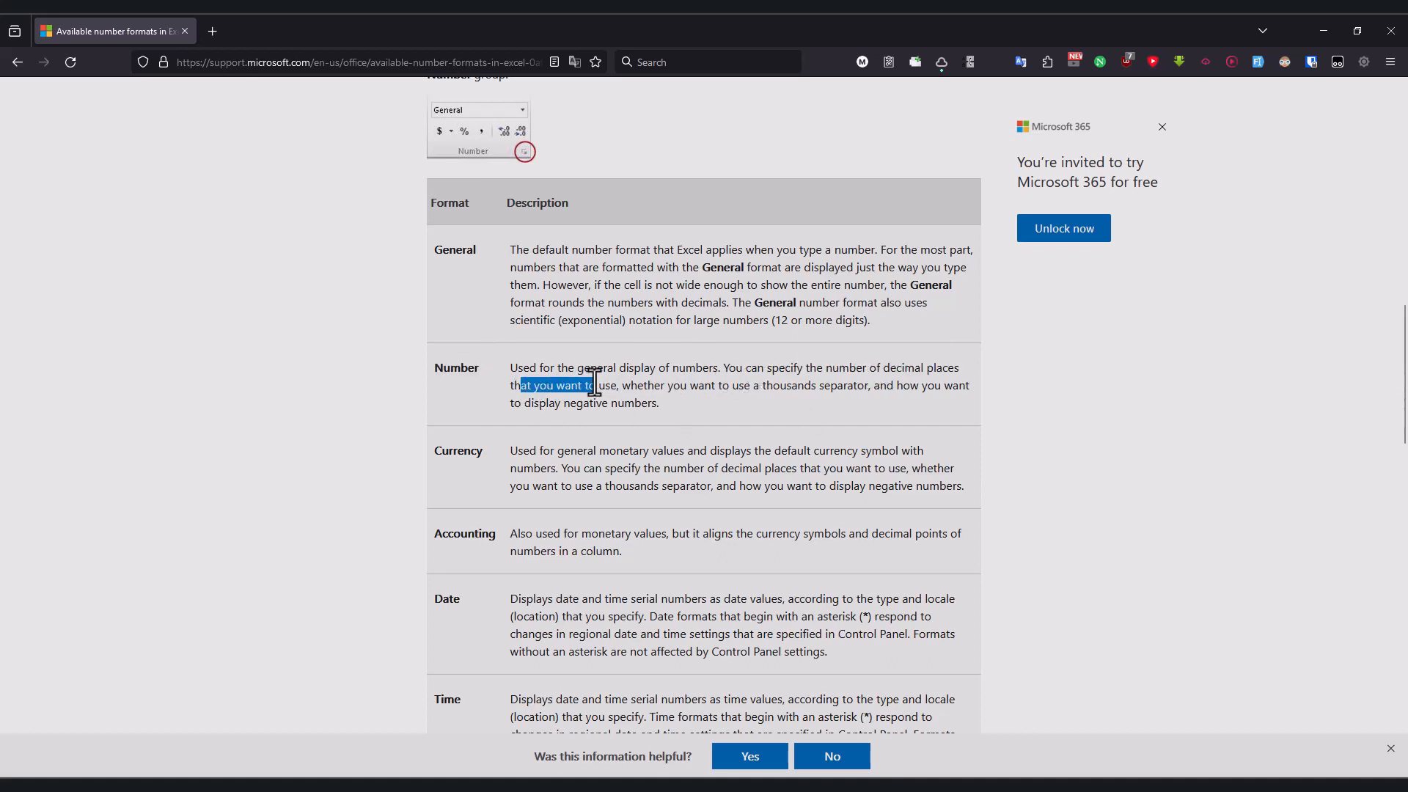
{"action": "left_click", "coordinate": [732, 405]}
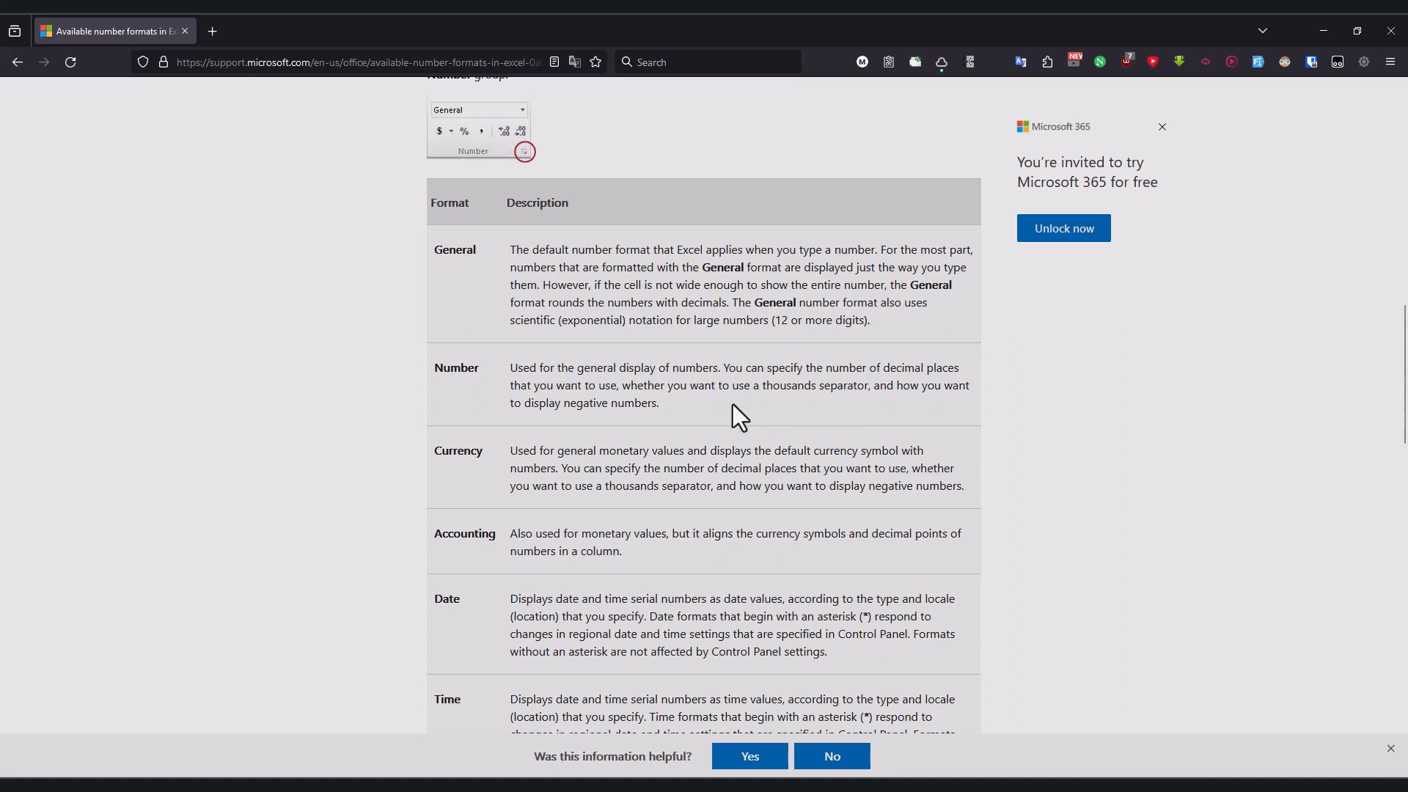
{"action": "left_click_drag", "start_coordinate": [514, 384], "coordinate": [605, 387]}
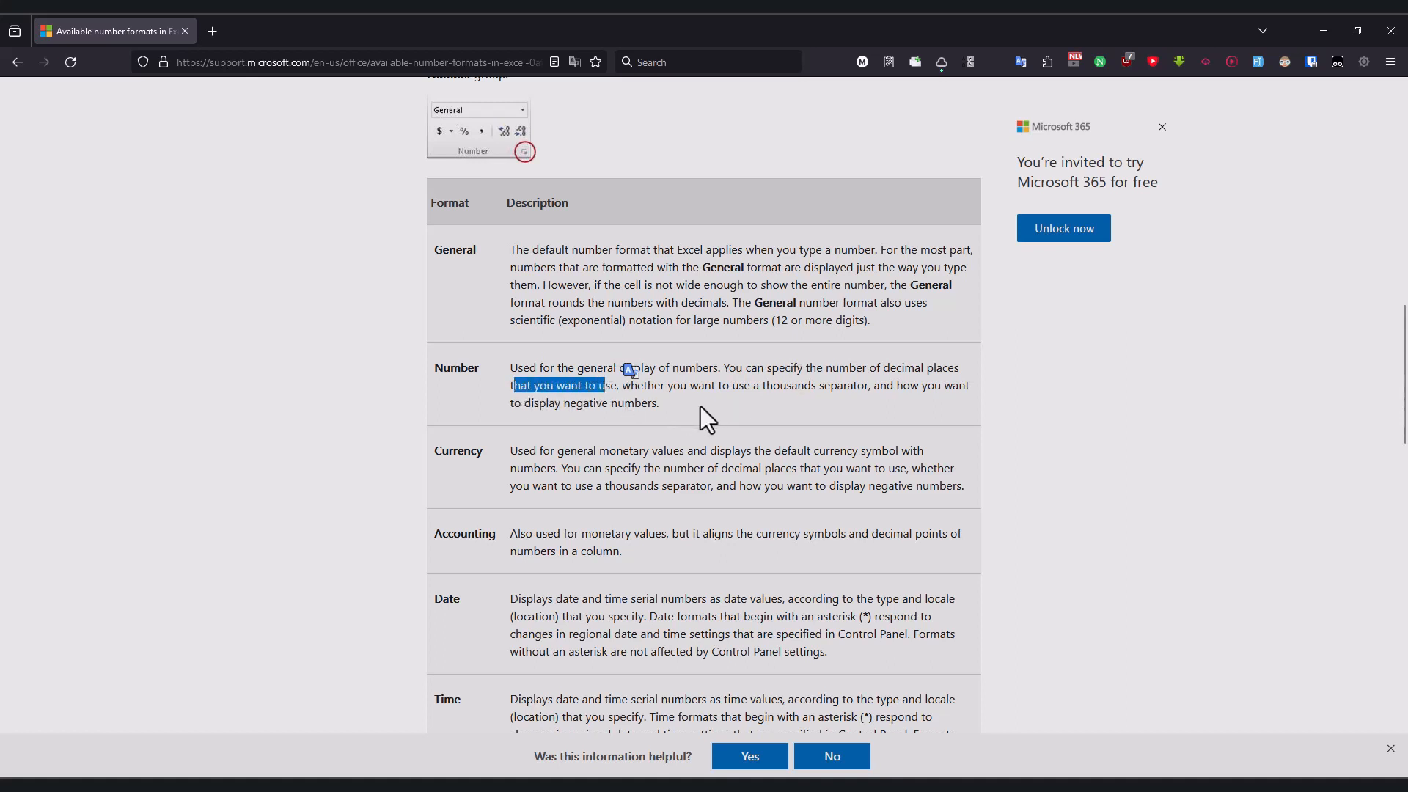
{"action": "left_click_drag", "start_coordinate": [680, 385], "coordinate": [864, 386]}
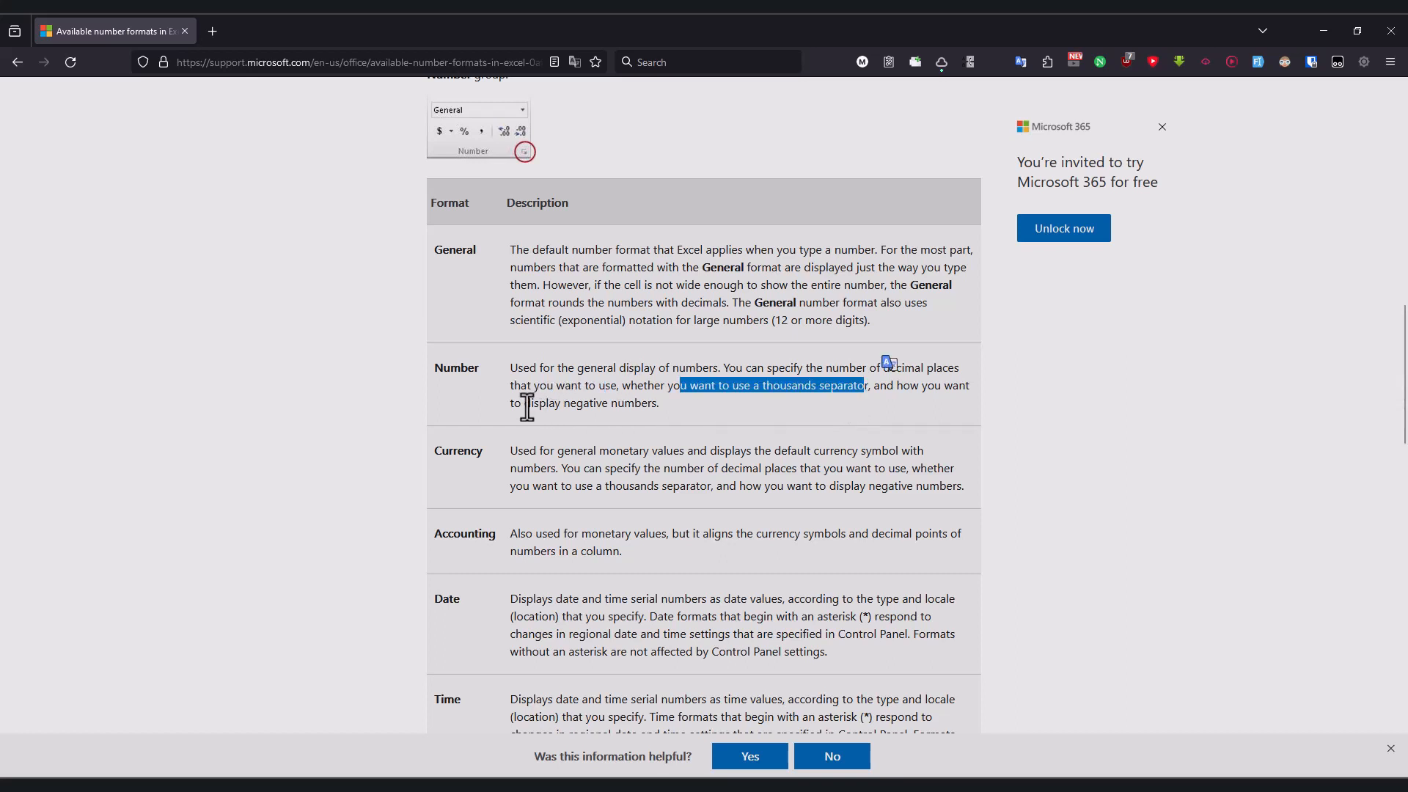
{"action": "left_click_drag", "start_coordinate": [525, 403], "coordinate": [660, 403]}
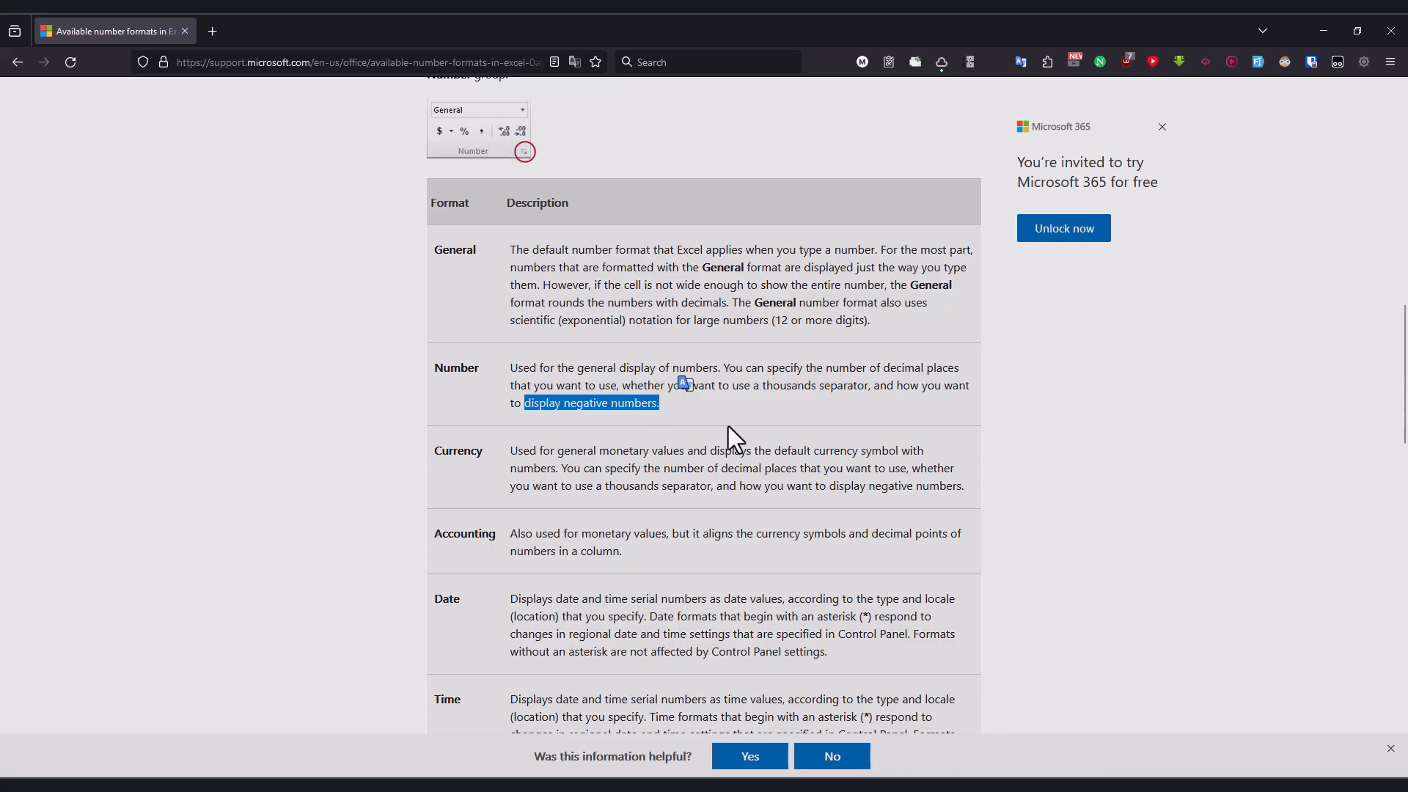
Step: In Excel, enter 123.111111111111 in the Number-formatted cell J6 and widen column J
{"action": "key", "text": "alt+Tab"}
{"action": "left_click", "coordinate": [478, 285]}
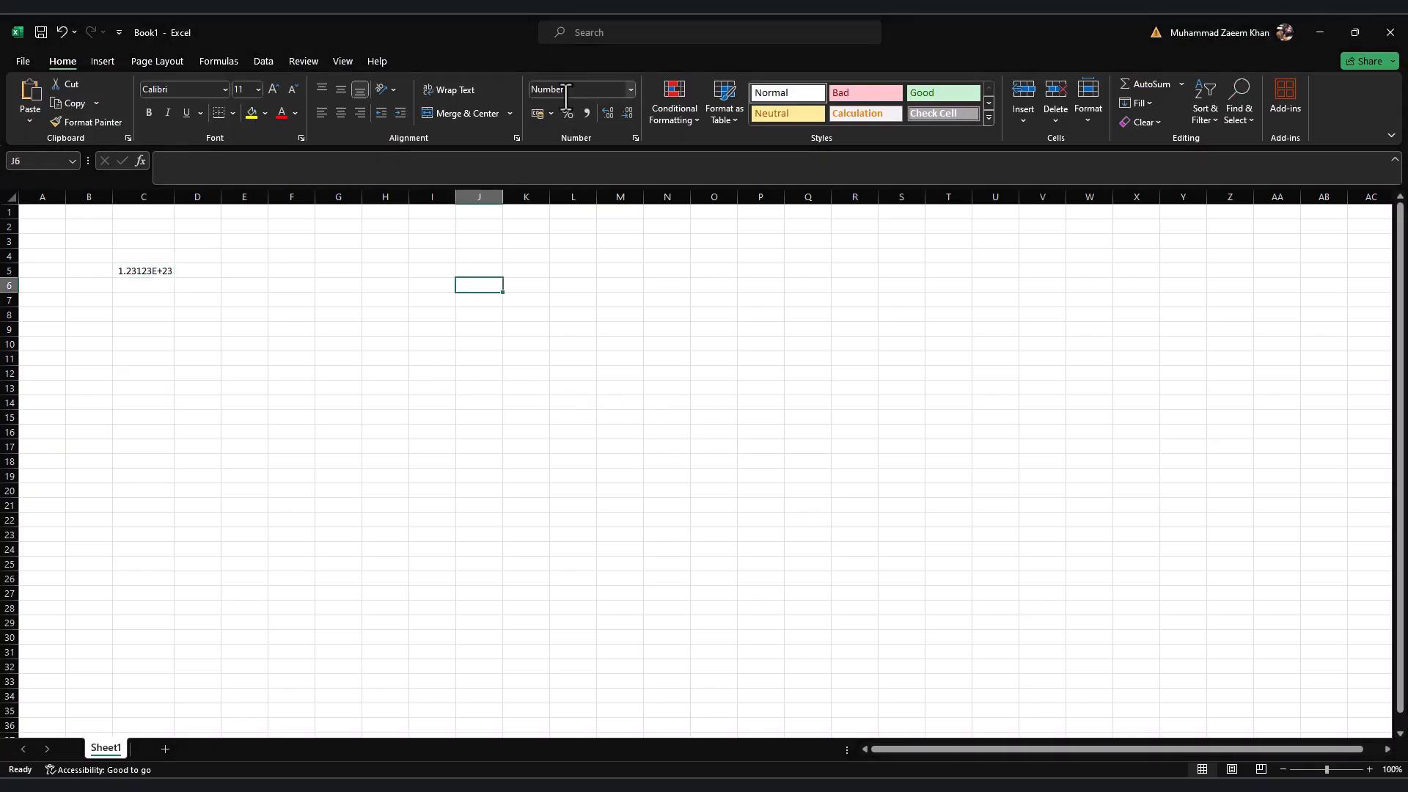
{"action": "key", "text": "Up"}
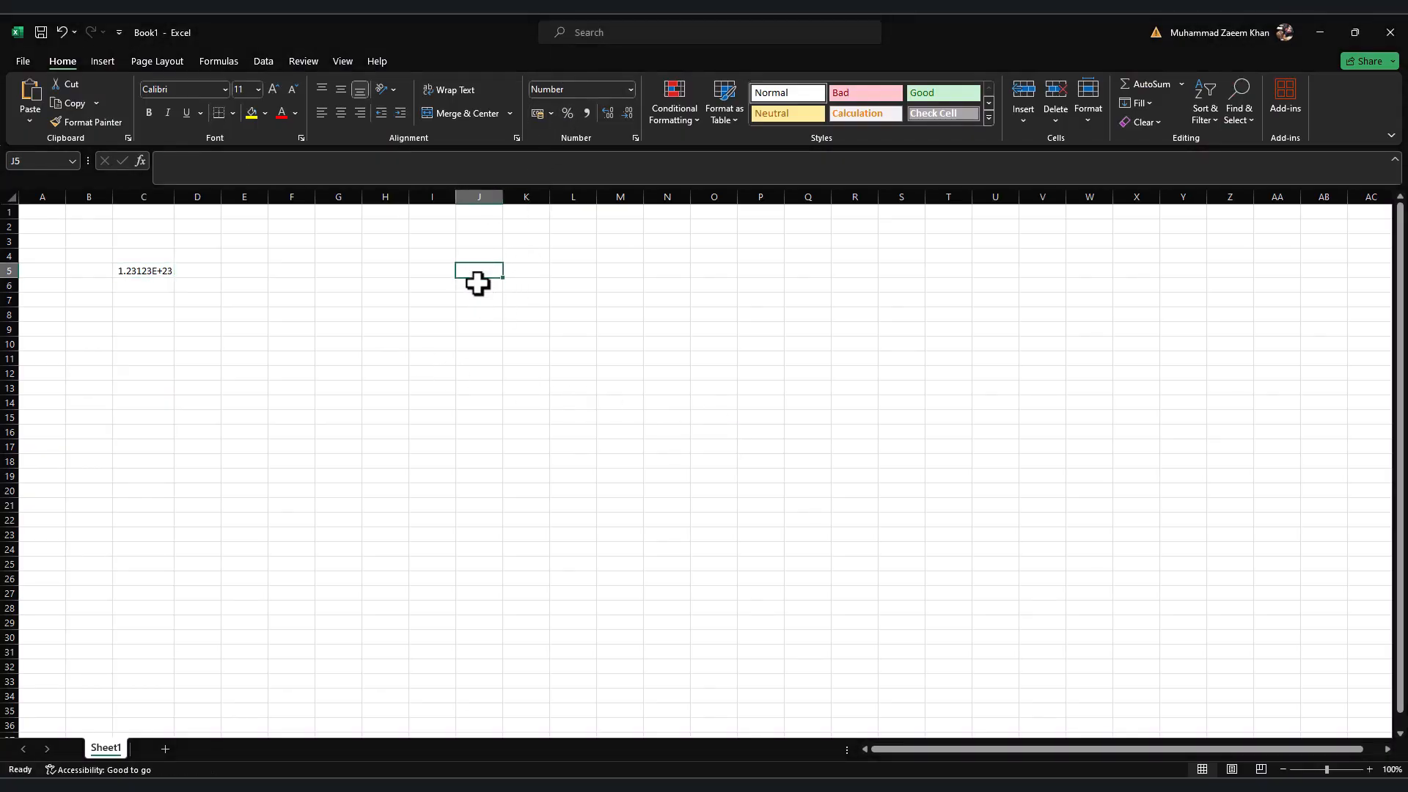
{"action": "left_click", "coordinate": [477, 285]}
{"action": "type", "text": "123."}
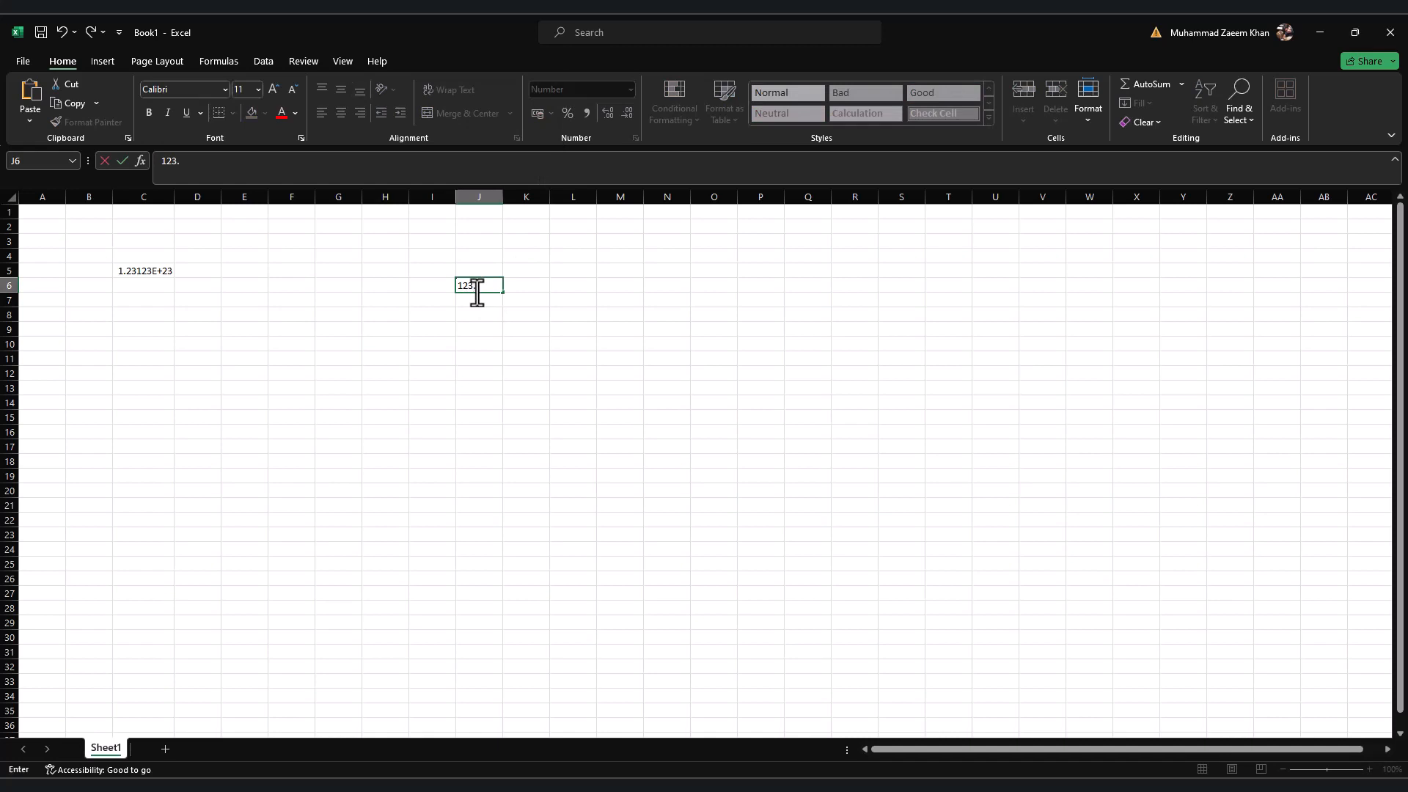
{"action": "type", "text": "1111111111111111111"}
{"action": "left_click", "coordinate": [472, 322]}
{"action": "left_click_drag", "start_coordinate": [503, 196], "coordinate": [582, 197]}
{"action": "left_click", "coordinate": [572, 286]}
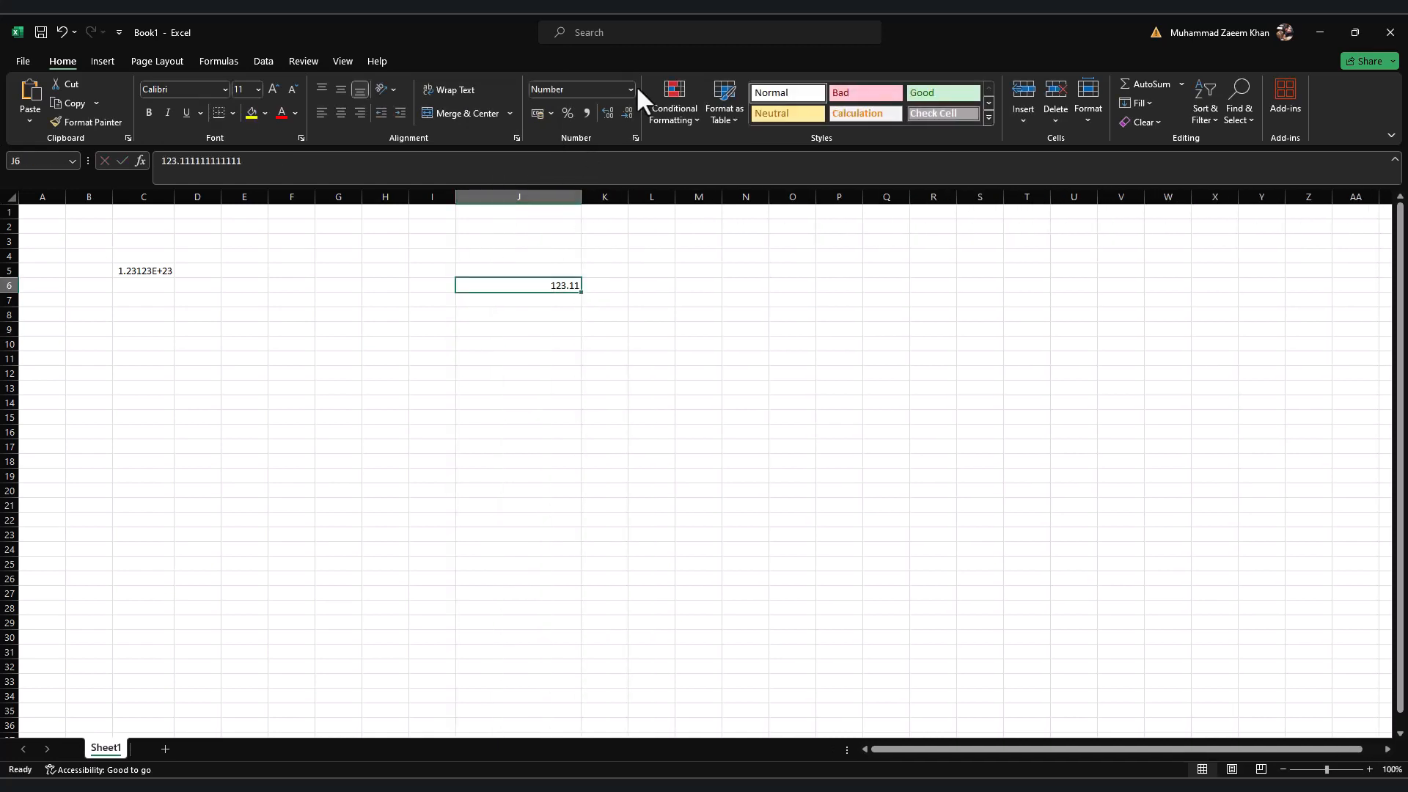
Step: Set the Number format of cell J6 to 5 decimal places with the 1000 separator
{"action": "key", "text": "ctrl+1"}
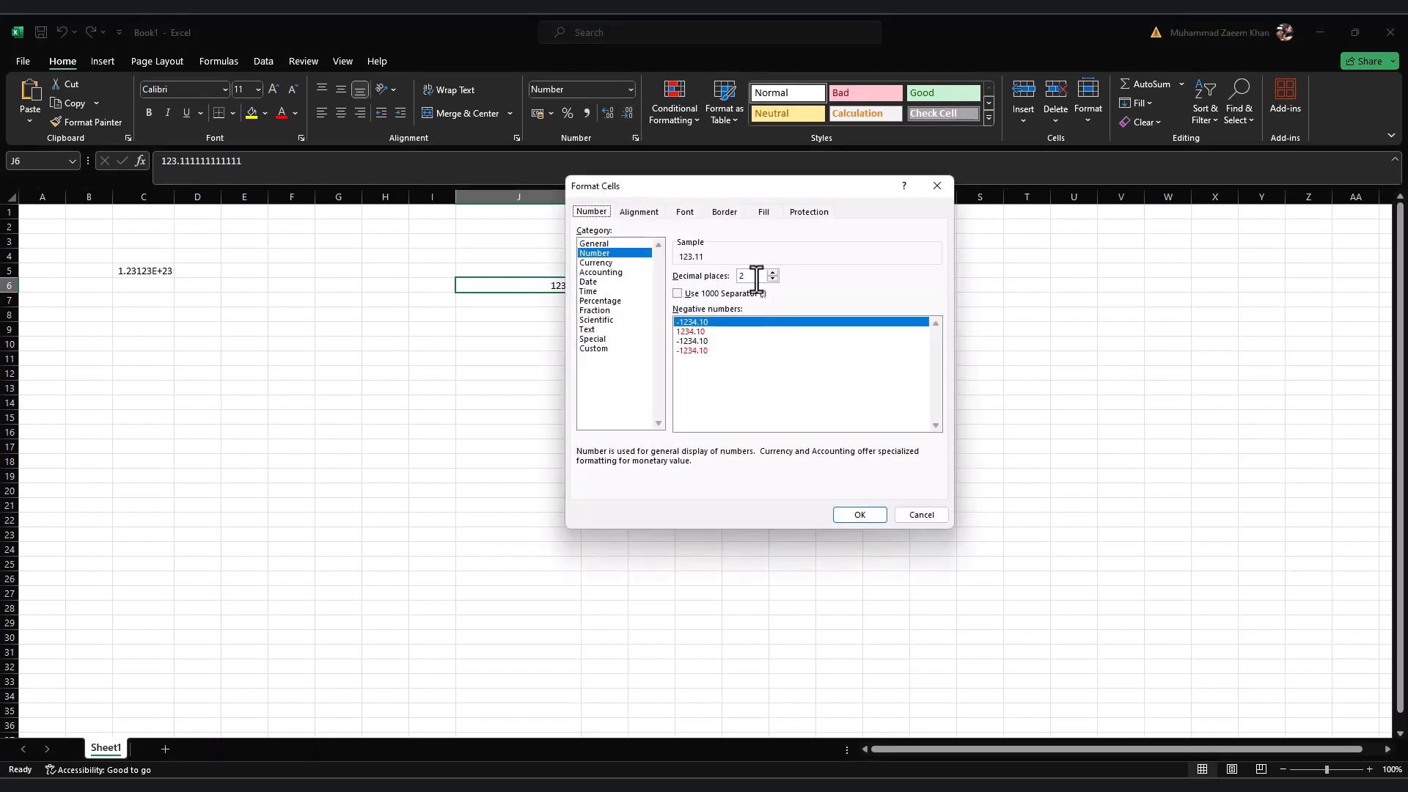
{"action": "left_click_drag", "start_coordinate": [757, 279], "coordinate": [652, 269]}
{"action": "type", "text": "5"}
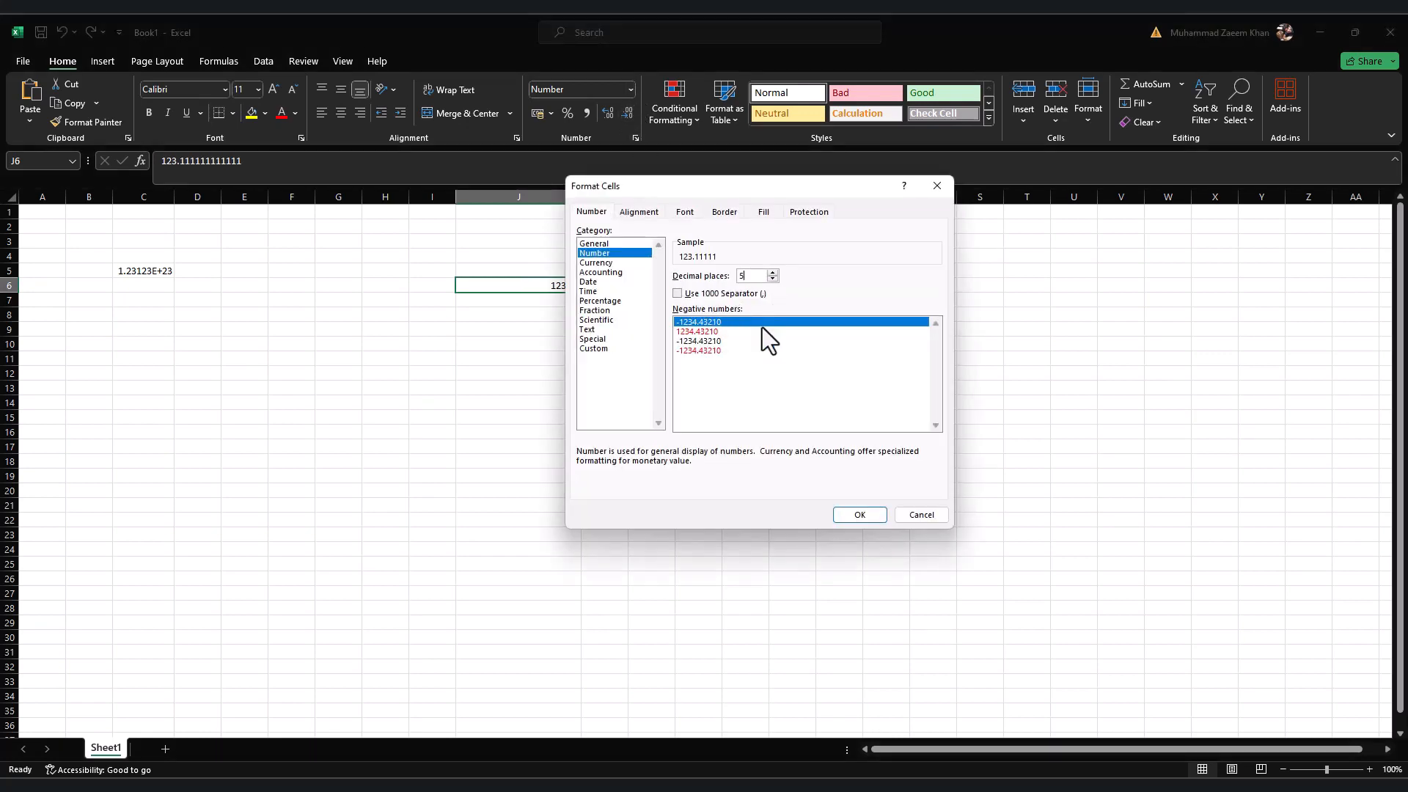
{"action": "left_click", "coordinate": [858, 515]}
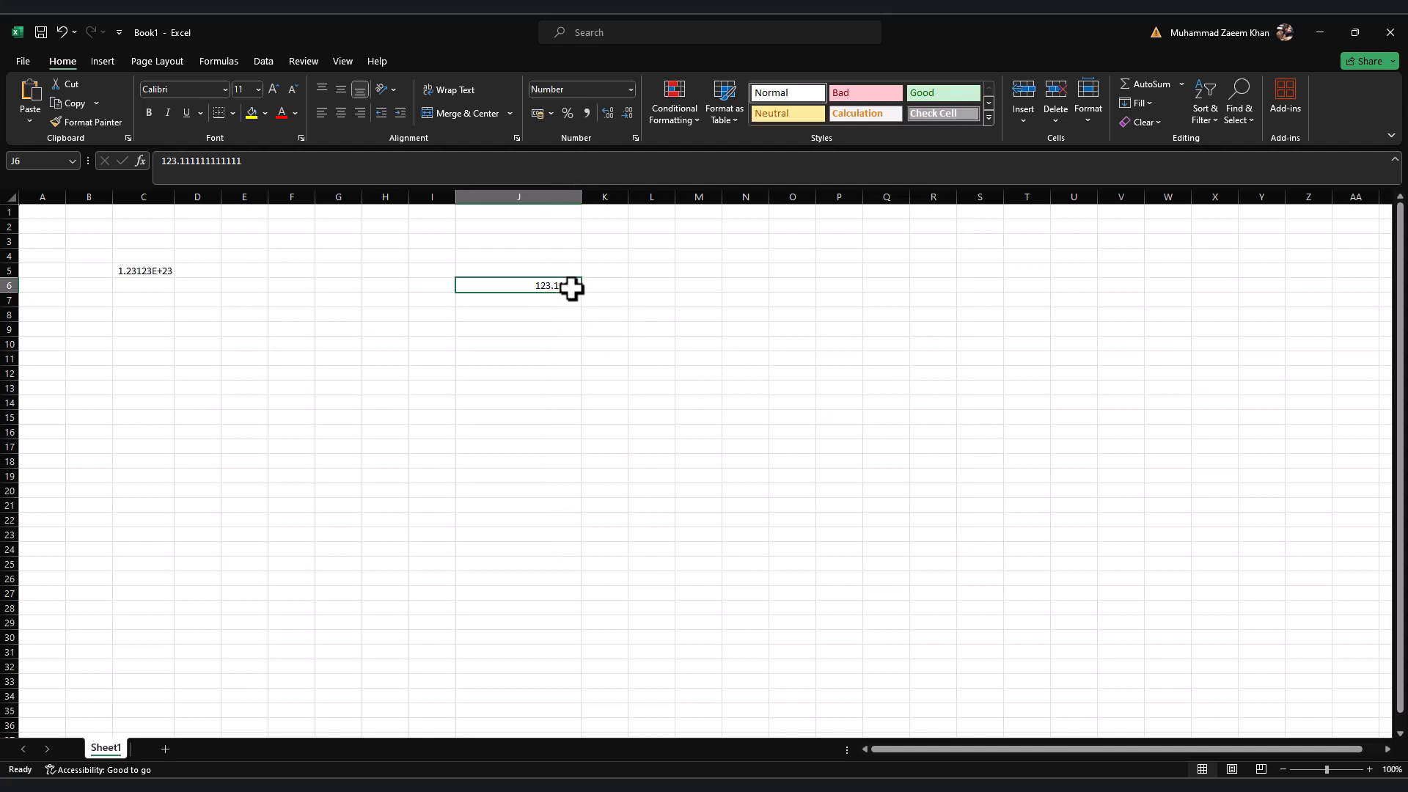
{"action": "key", "text": "ctrl+1"}
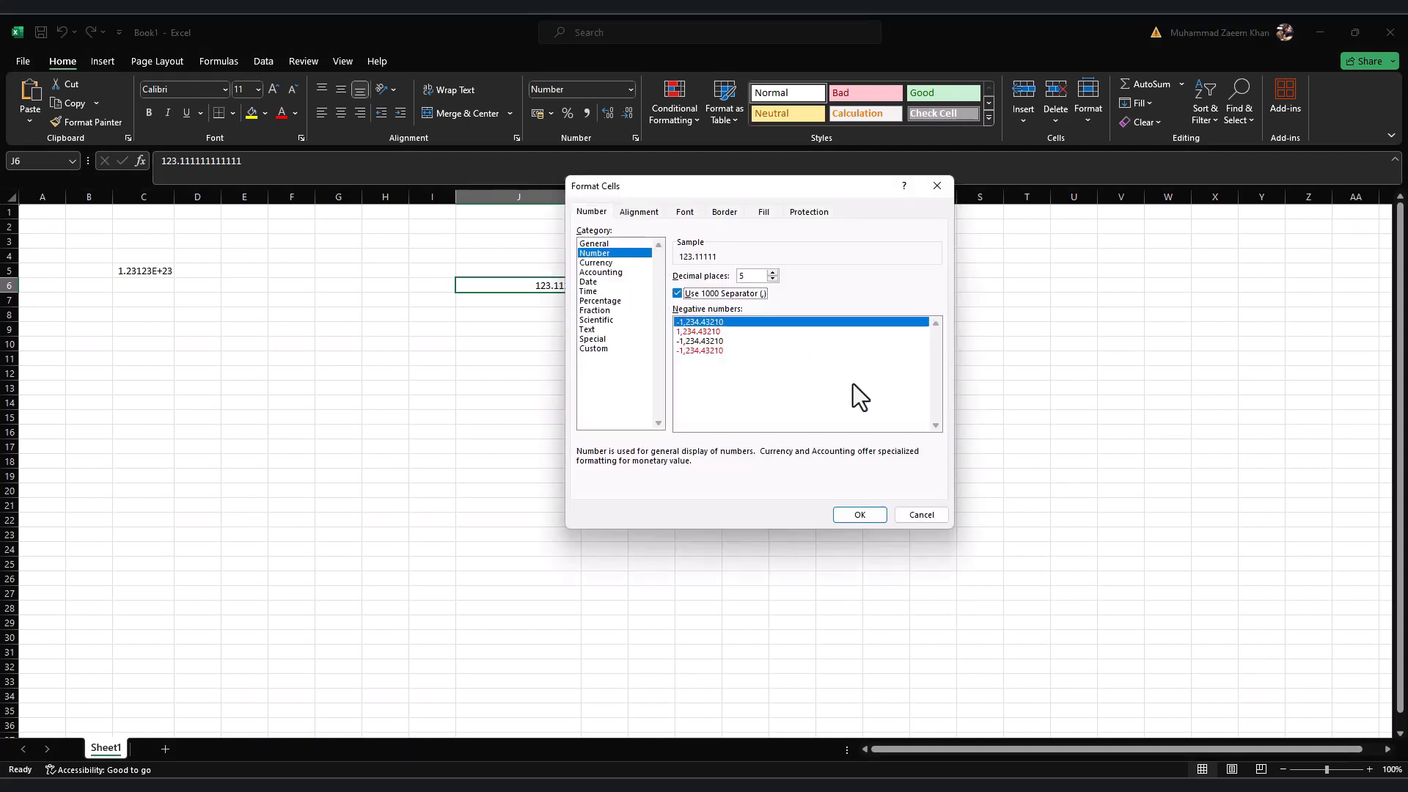
{"action": "left_click", "coordinate": [679, 292]}
{"action": "left_click", "coordinate": [860, 515]}
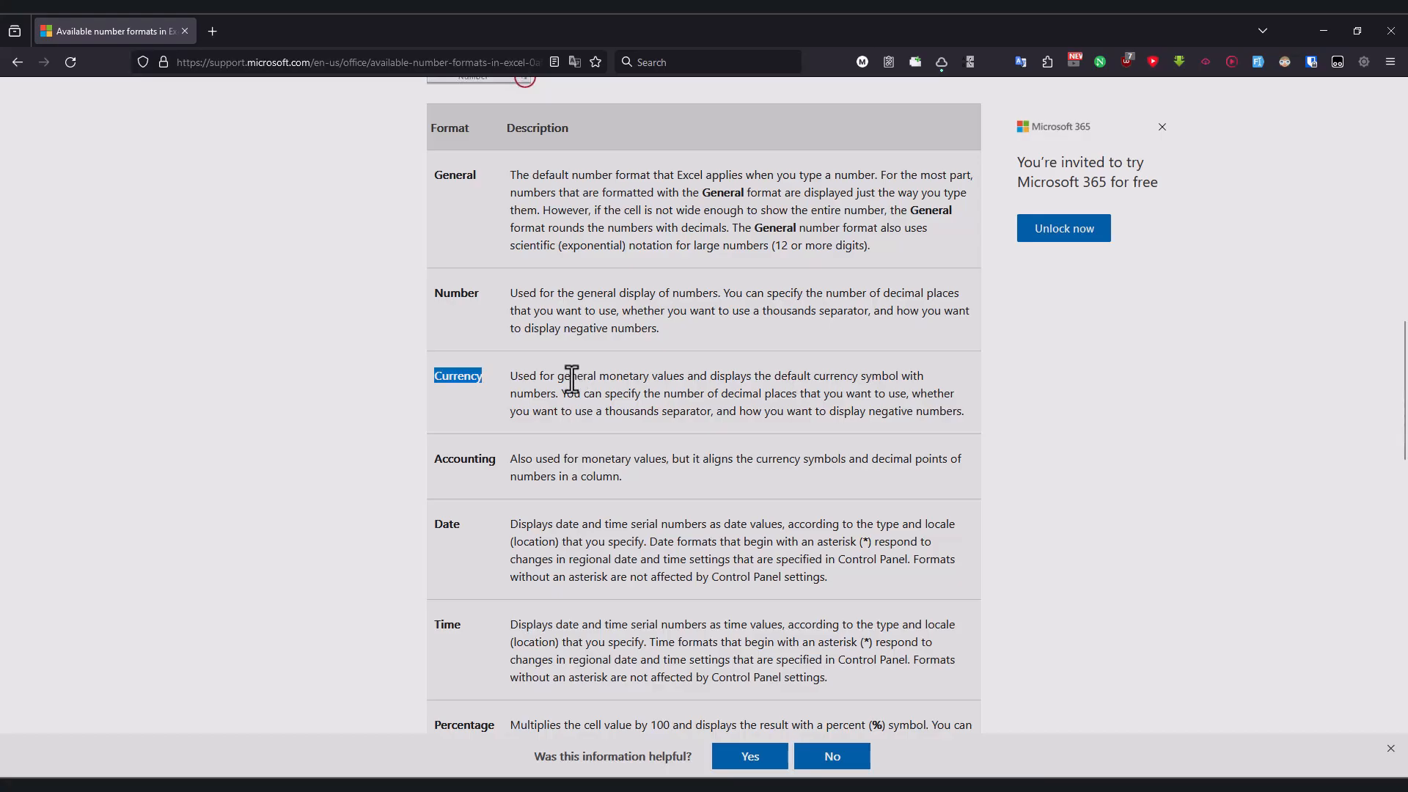
Step: Read the browser article's description of the Currency format, covering the currency symbol, decimal places, thousands separator and negative numbers
{"action": "left_click_drag", "start_coordinate": [557, 375], "coordinate": [898, 376]}
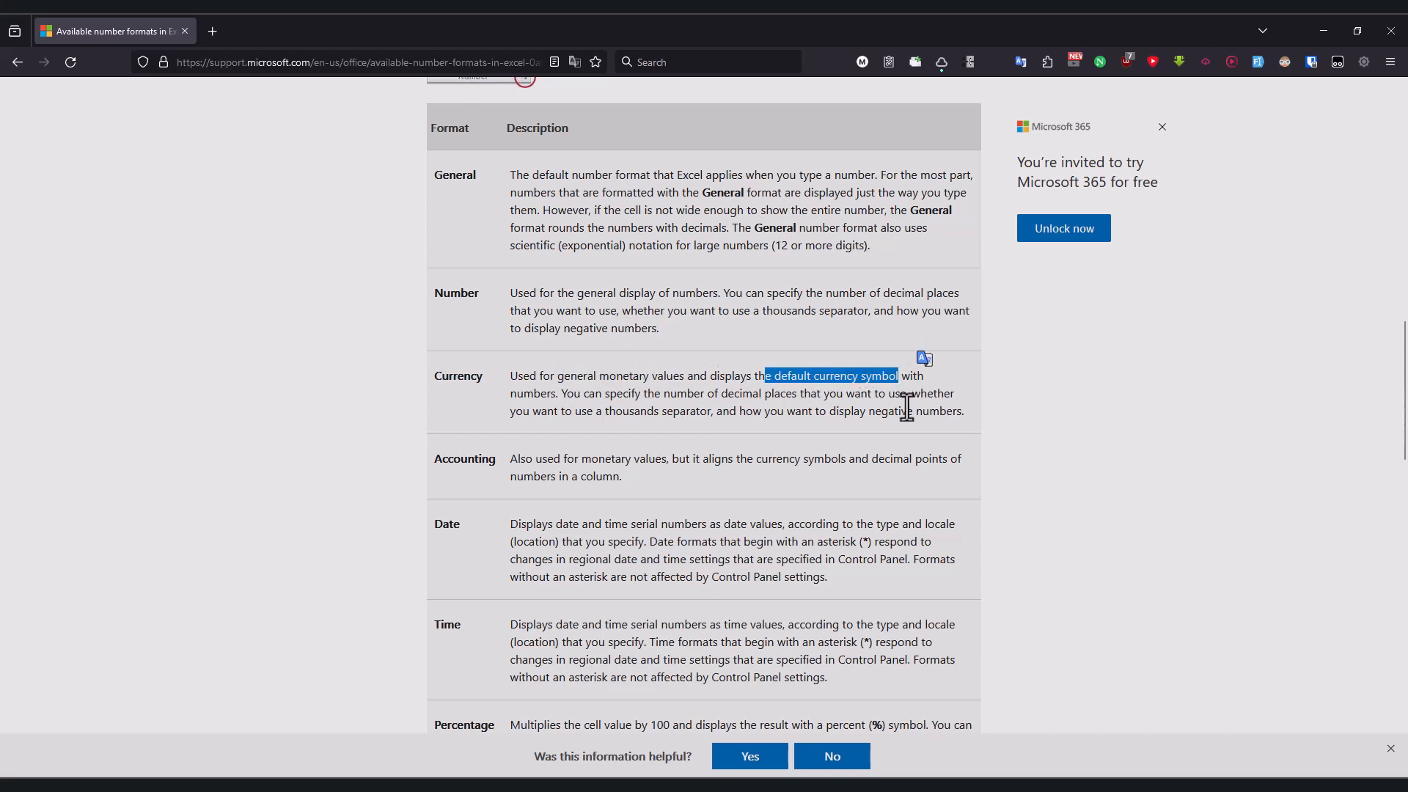
{"action": "double_click", "coordinate": [547, 394]}
{"action": "left_click_drag", "start_coordinate": [641, 394], "coordinate": [908, 393]}
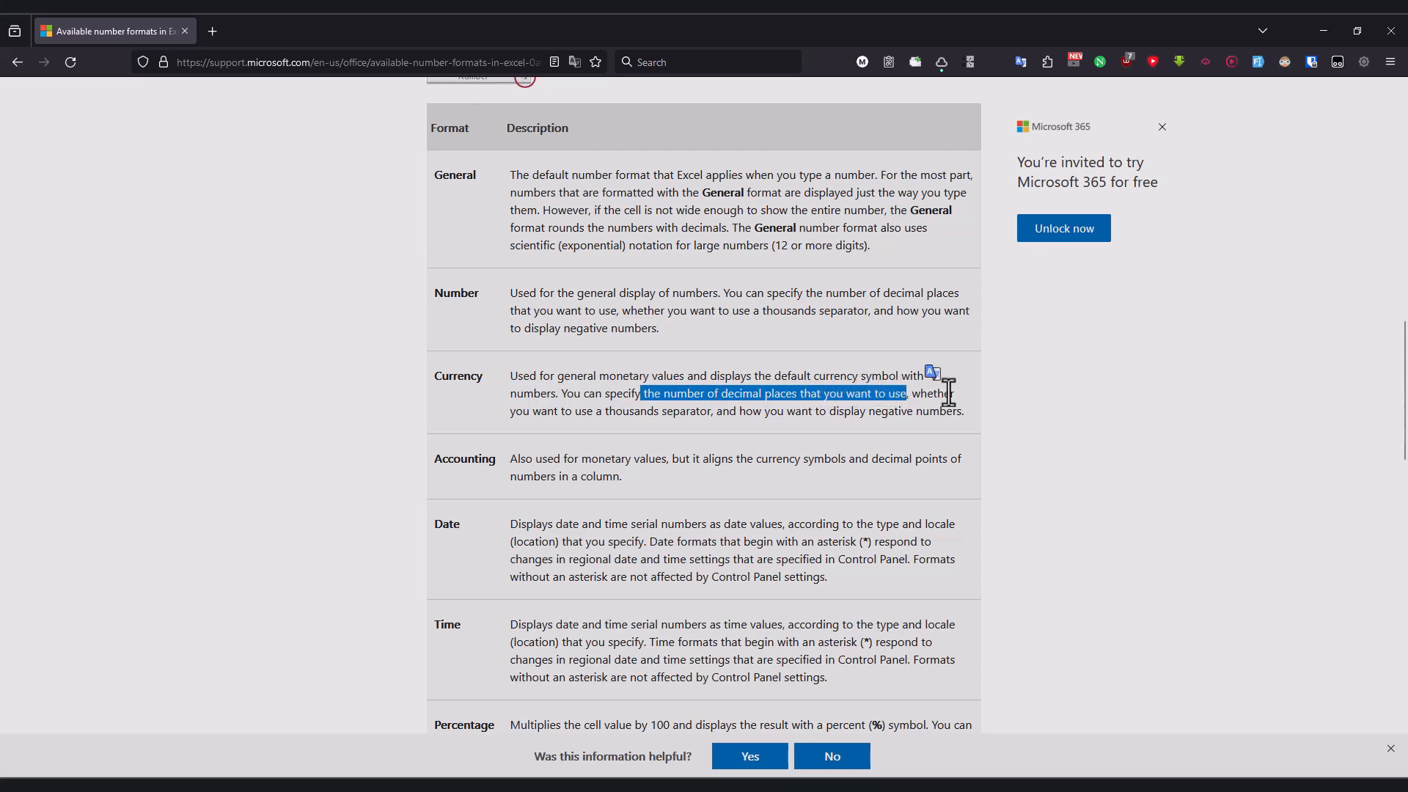
{"action": "left_click_drag", "start_coordinate": [533, 411], "coordinate": [703, 412]}
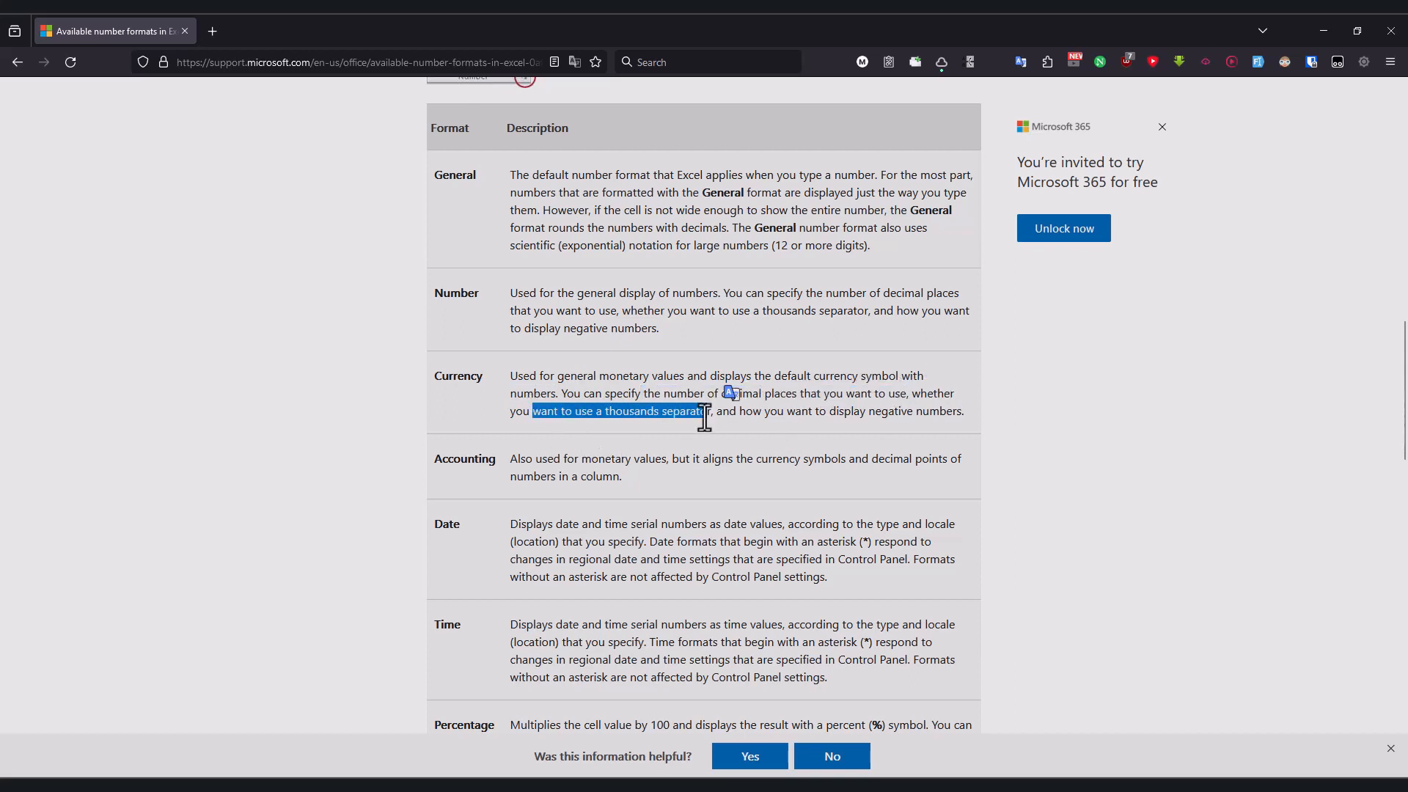
{"action": "left_click_drag", "start_coordinate": [800, 411], "coordinate": [937, 413]}
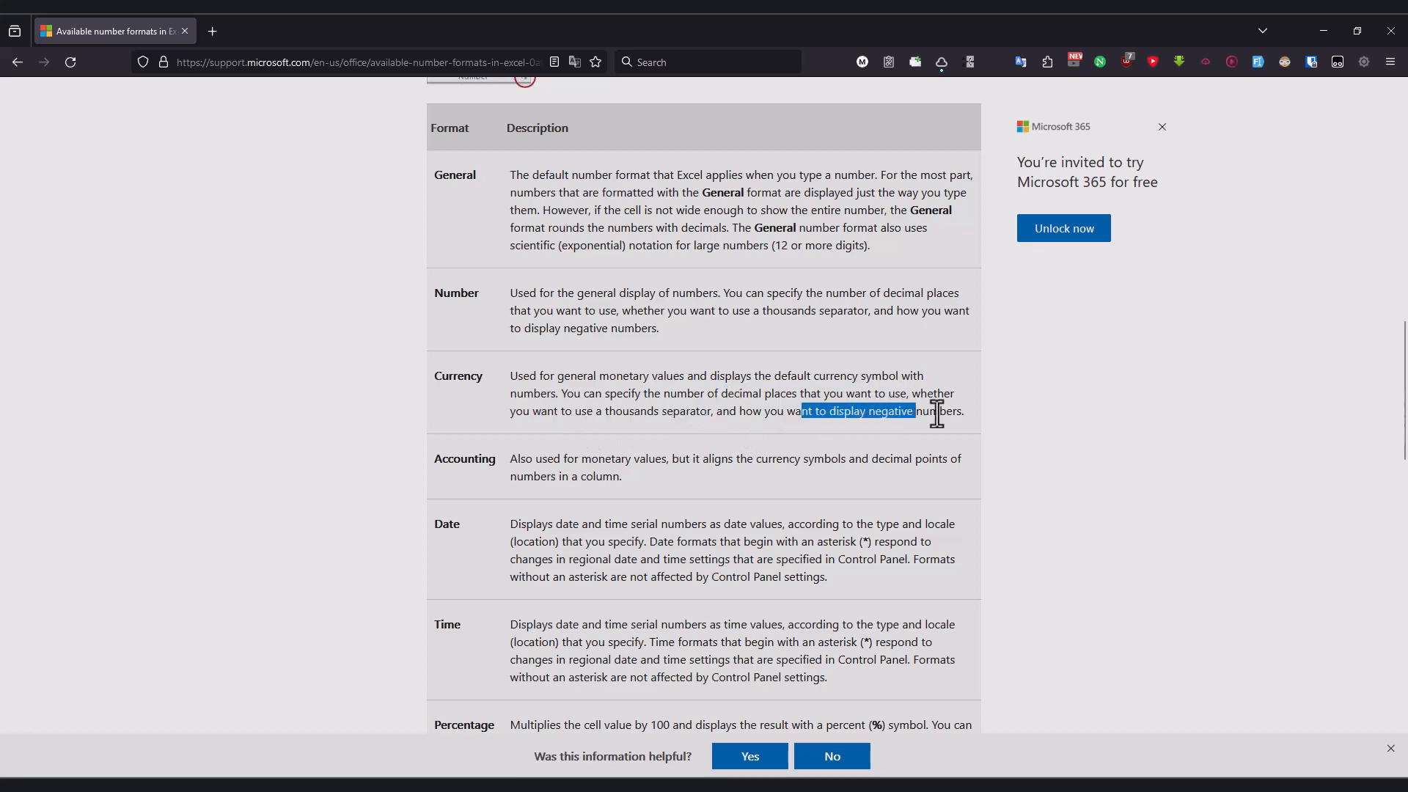
Step: In Excel, format cell J6 as Currency with 5 decimal places, the $ English (Canada) symbol and negatives in red with a minus sign
{"action": "key", "text": "alt+Tab"}
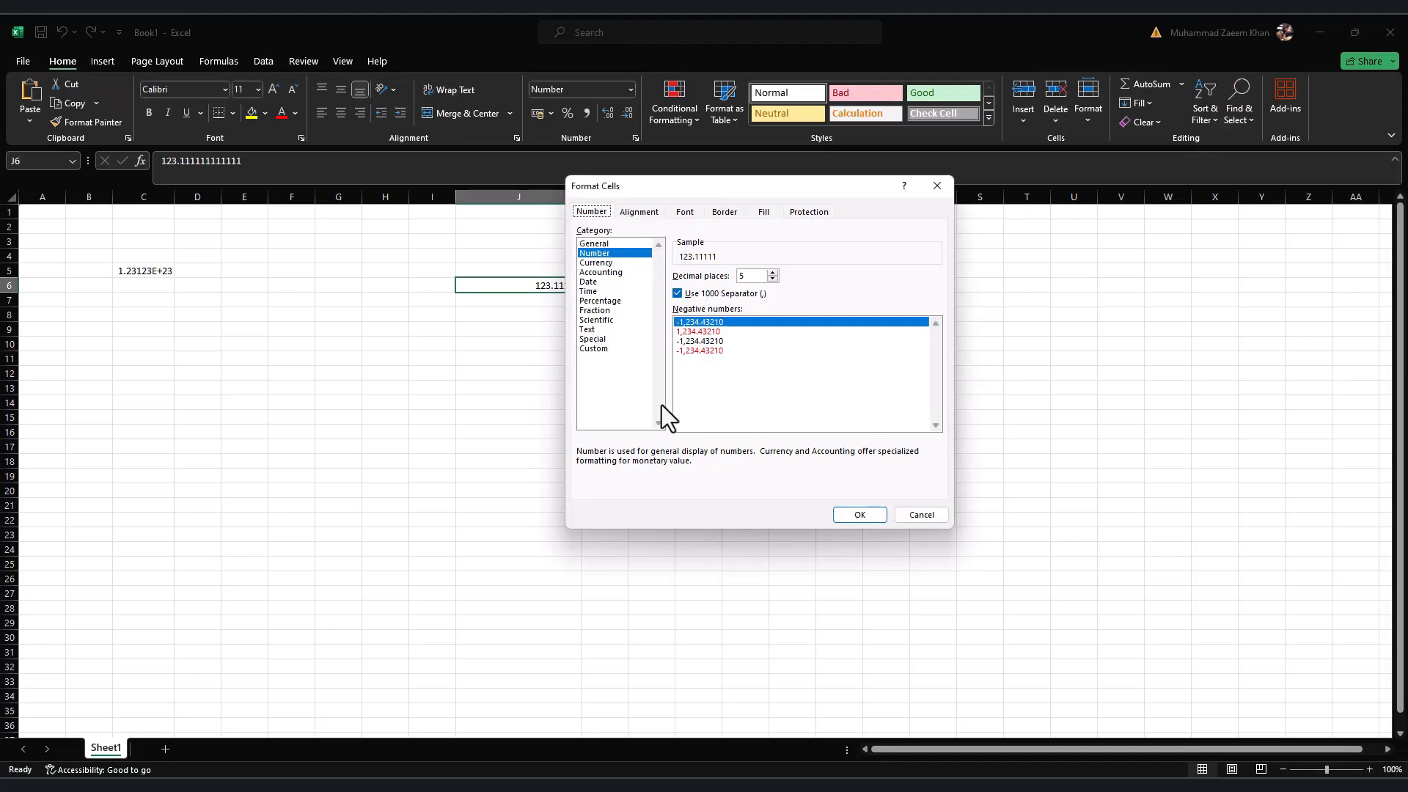
{"action": "left_click", "coordinate": [611, 264]}
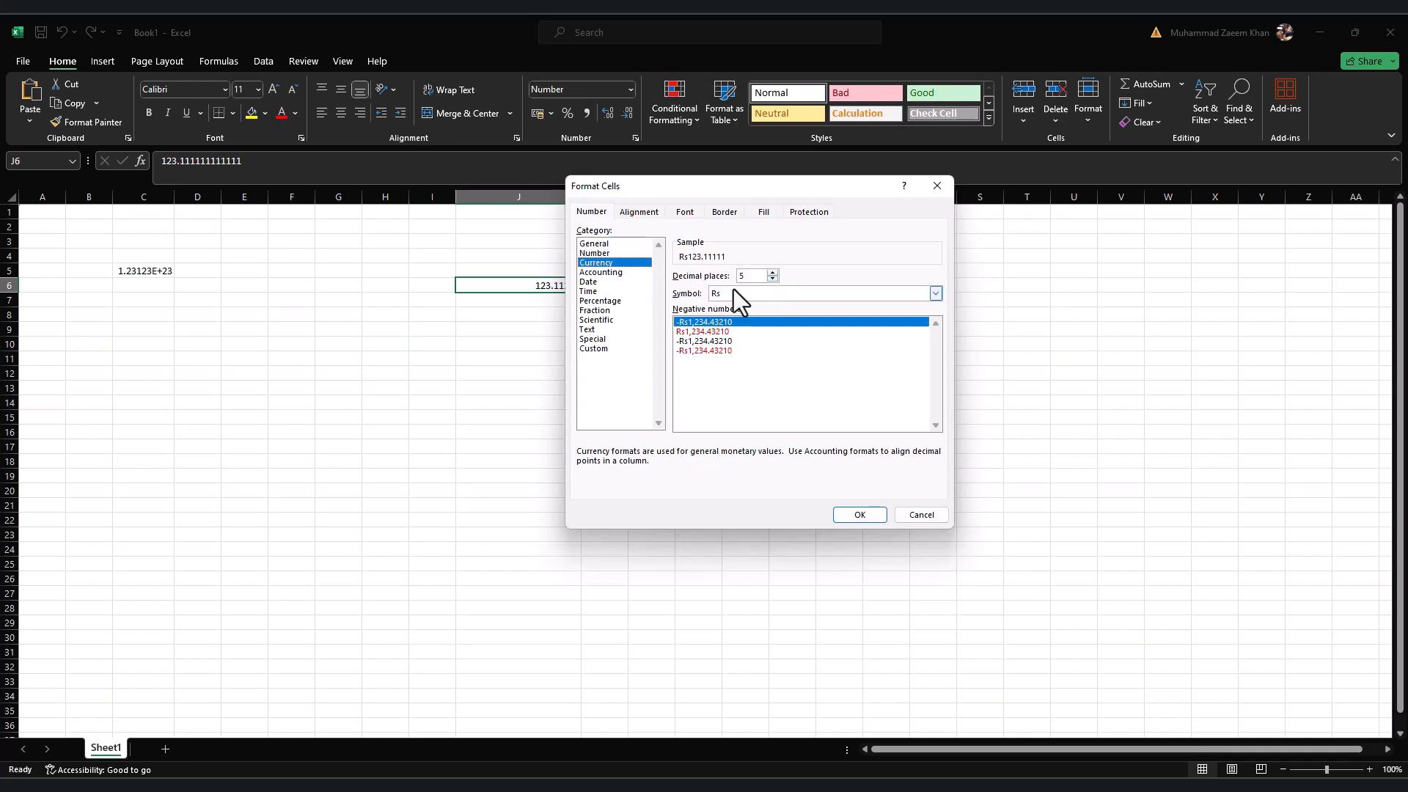
{"action": "left_click", "coordinate": [773, 279]}
{"action": "left_click", "coordinate": [773, 271]}
{"action": "left_click", "coordinate": [729, 294]}
{"action": "left_click", "coordinate": [767, 440]}
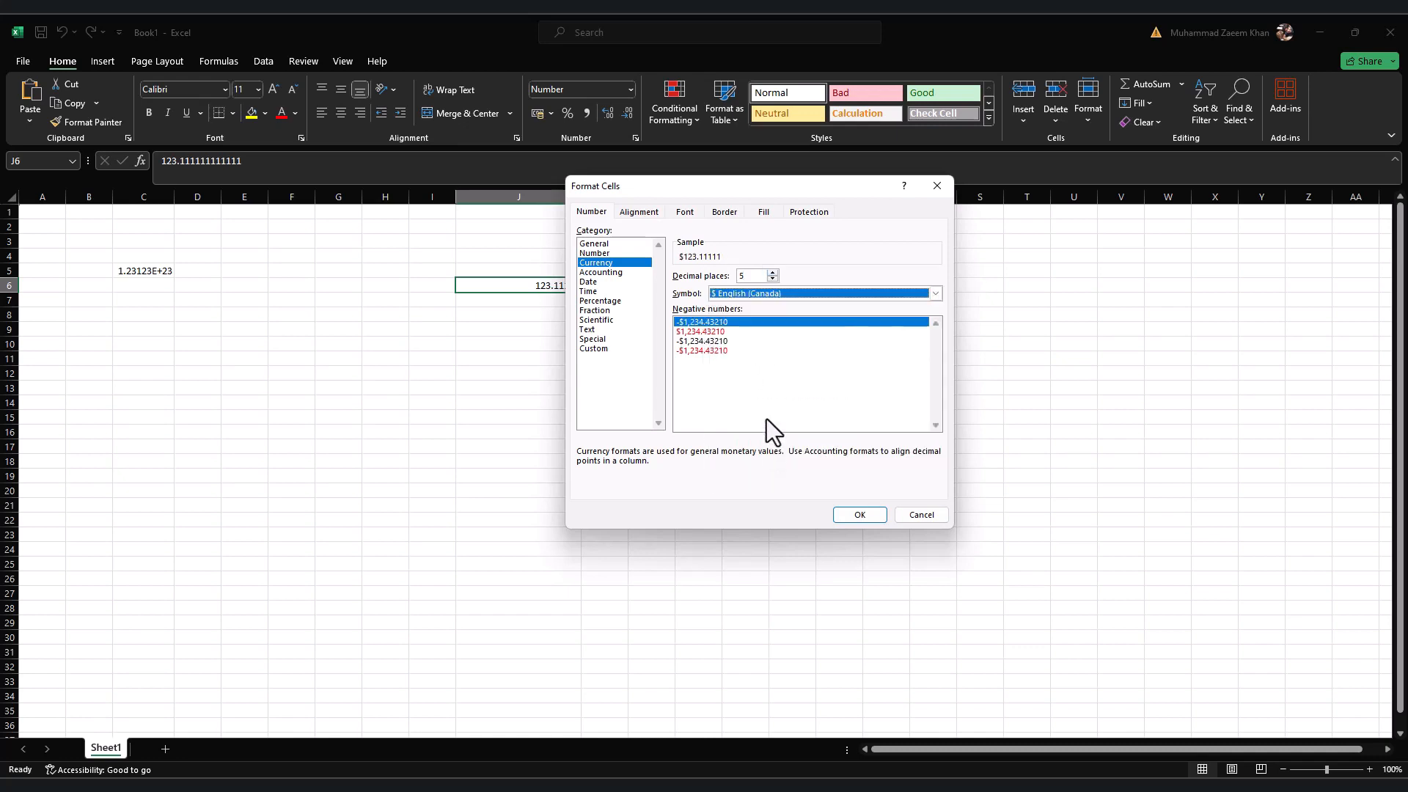
{"action": "left_click", "coordinate": [715, 349]}
{"action": "left_click", "coordinate": [715, 332]}
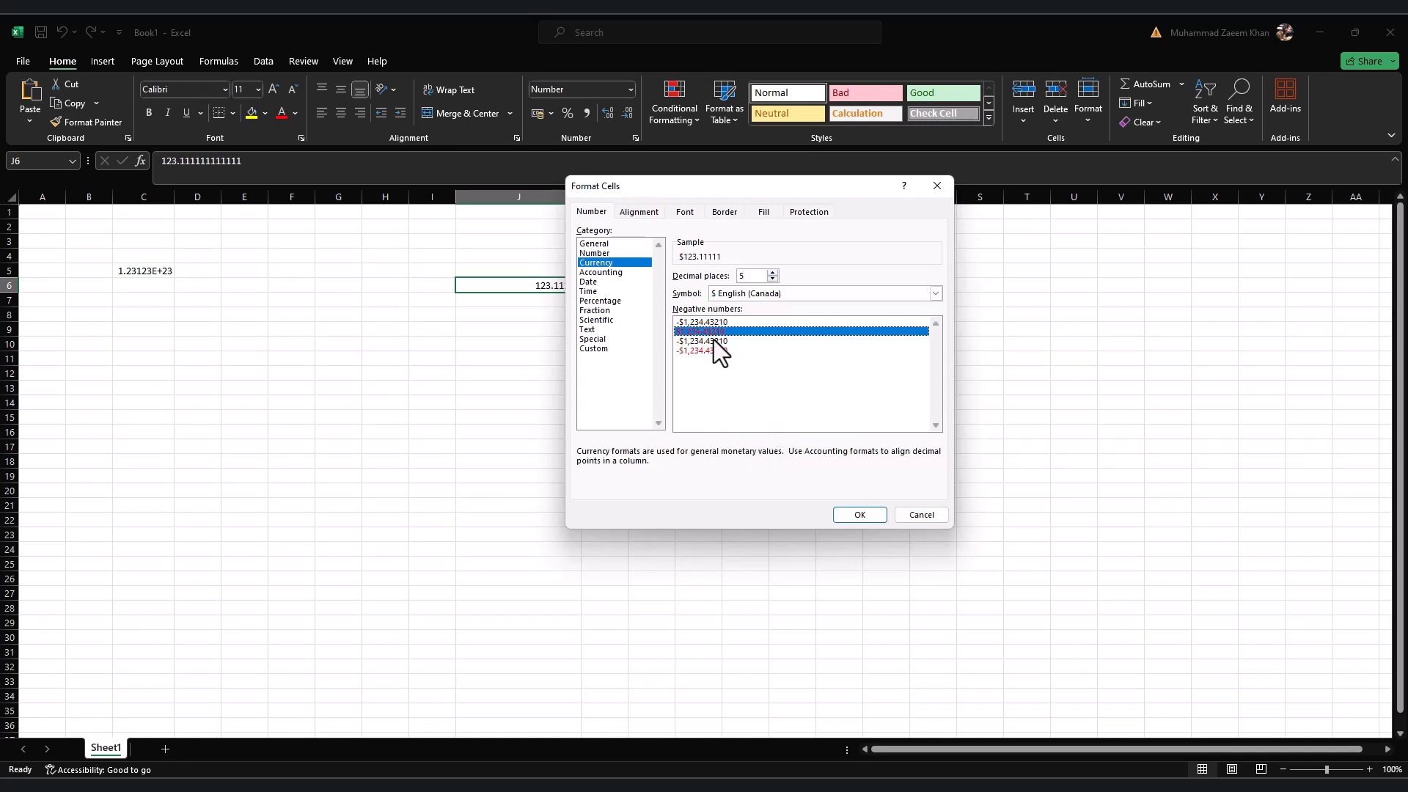
{"action": "left_click", "coordinate": [715, 323]}
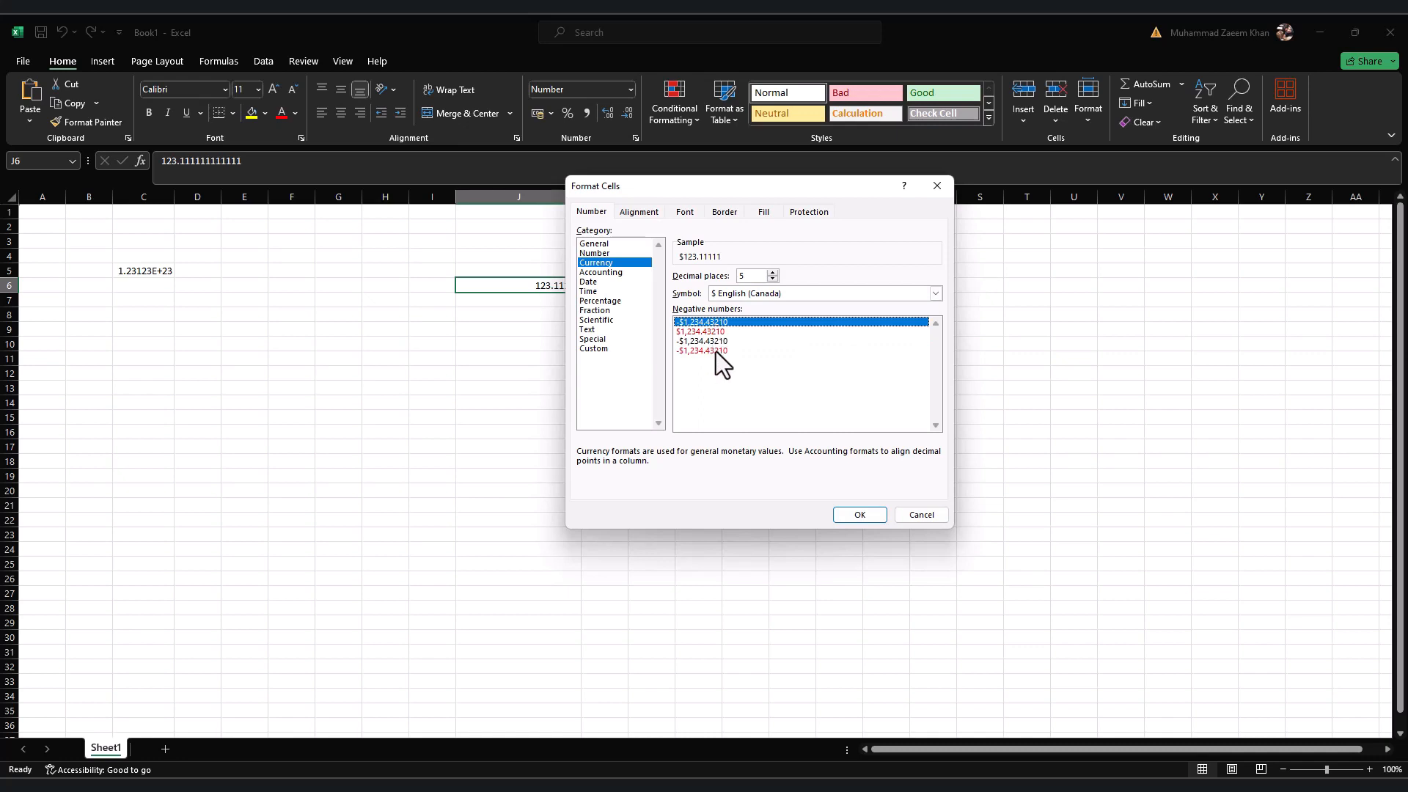
{"action": "left_click", "coordinate": [716, 341]}
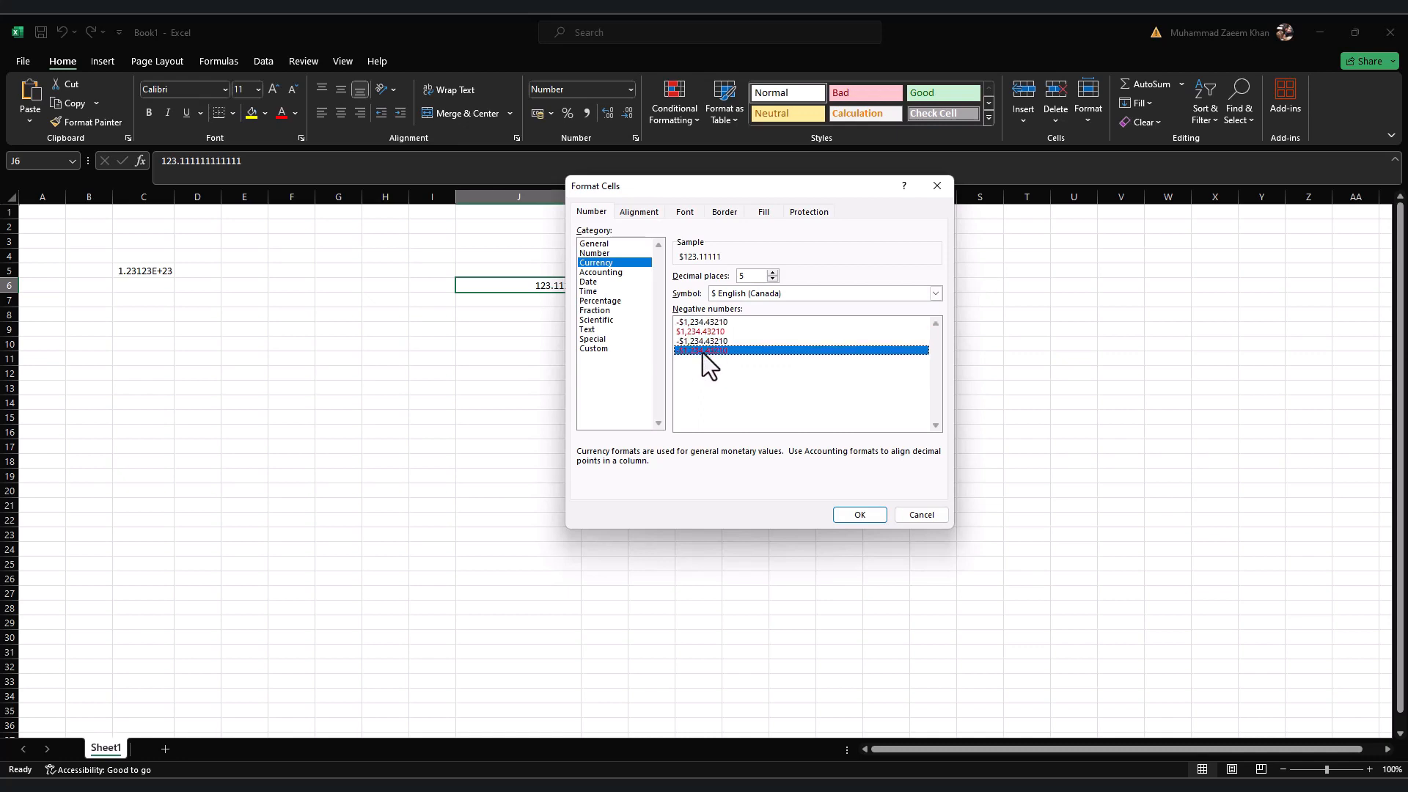
{"action": "left_click", "coordinate": [861, 517]}
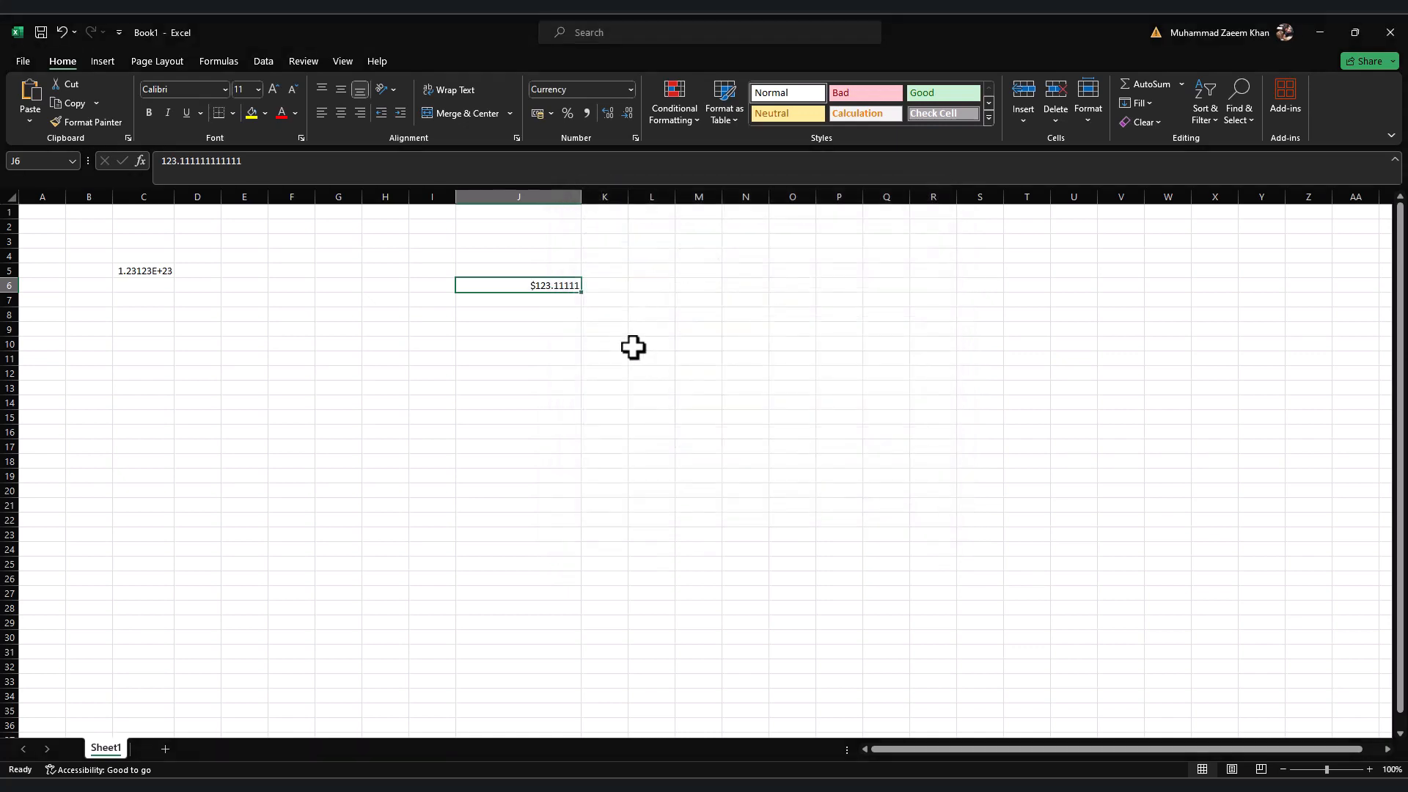
Step: Enter -123 in cell J7
{"action": "left_click", "coordinate": [550, 296]}
{"action": "type", "text": "-123"}
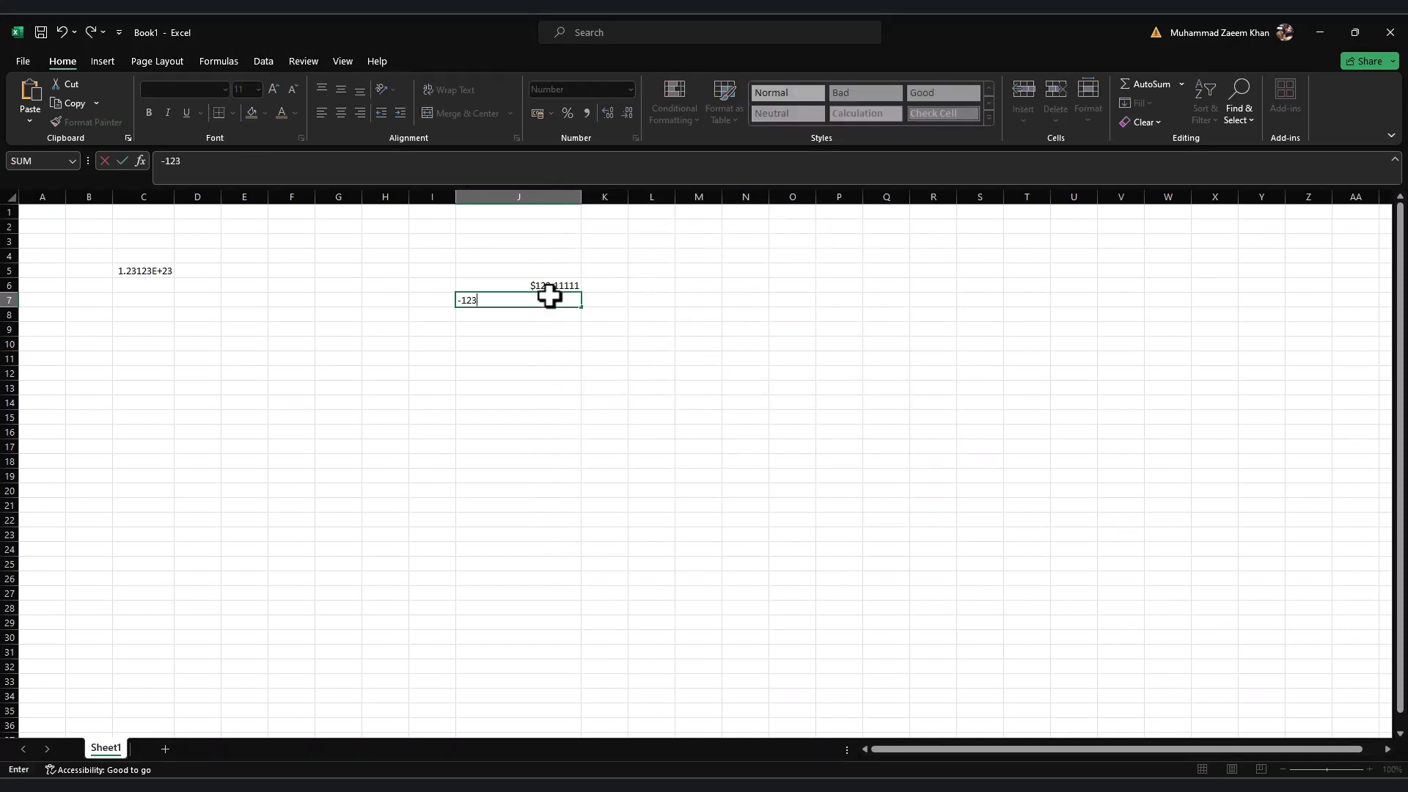
{"action": "key", "text": "ctrl+Return"}
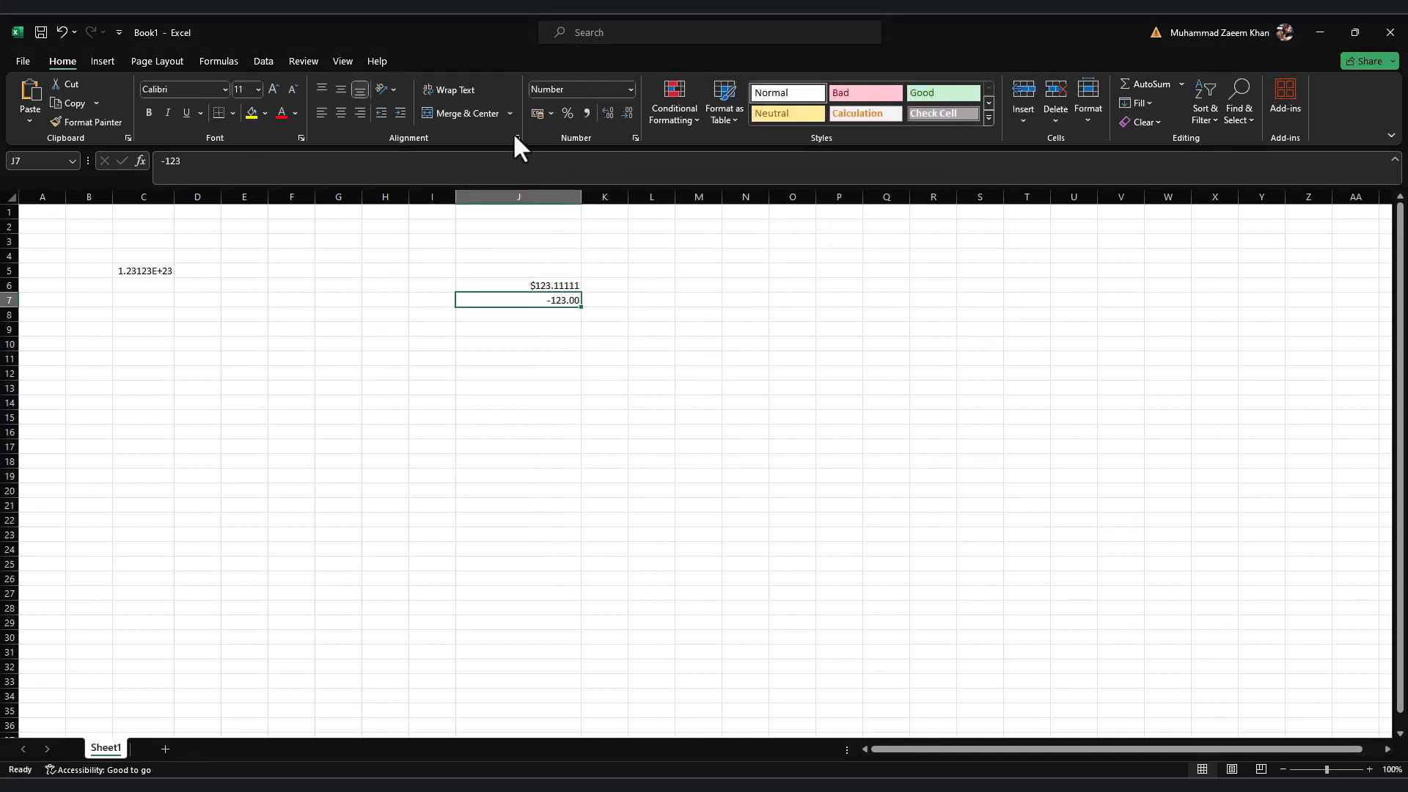
Step: Try the negative-number styles of J7's Number format and apply the second black style with a minus sign
{"action": "left_click", "coordinate": [635, 138]}
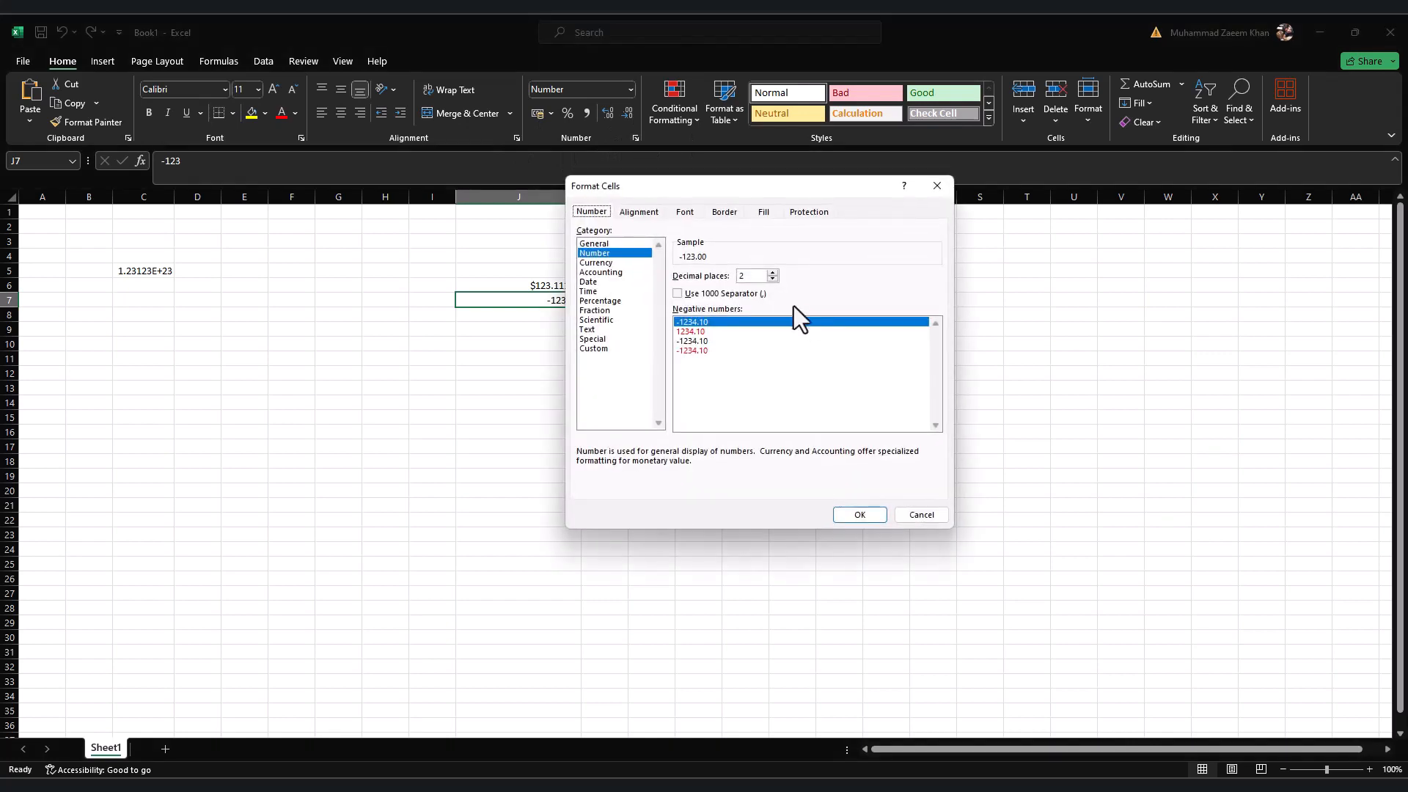
{"action": "left_click_drag", "start_coordinate": [740, 188], "coordinate": [822, 190]}
{"action": "left_click_drag", "start_coordinate": [789, 334], "coordinate": [788, 349]}
{"action": "left_click", "coordinate": [783, 334]}
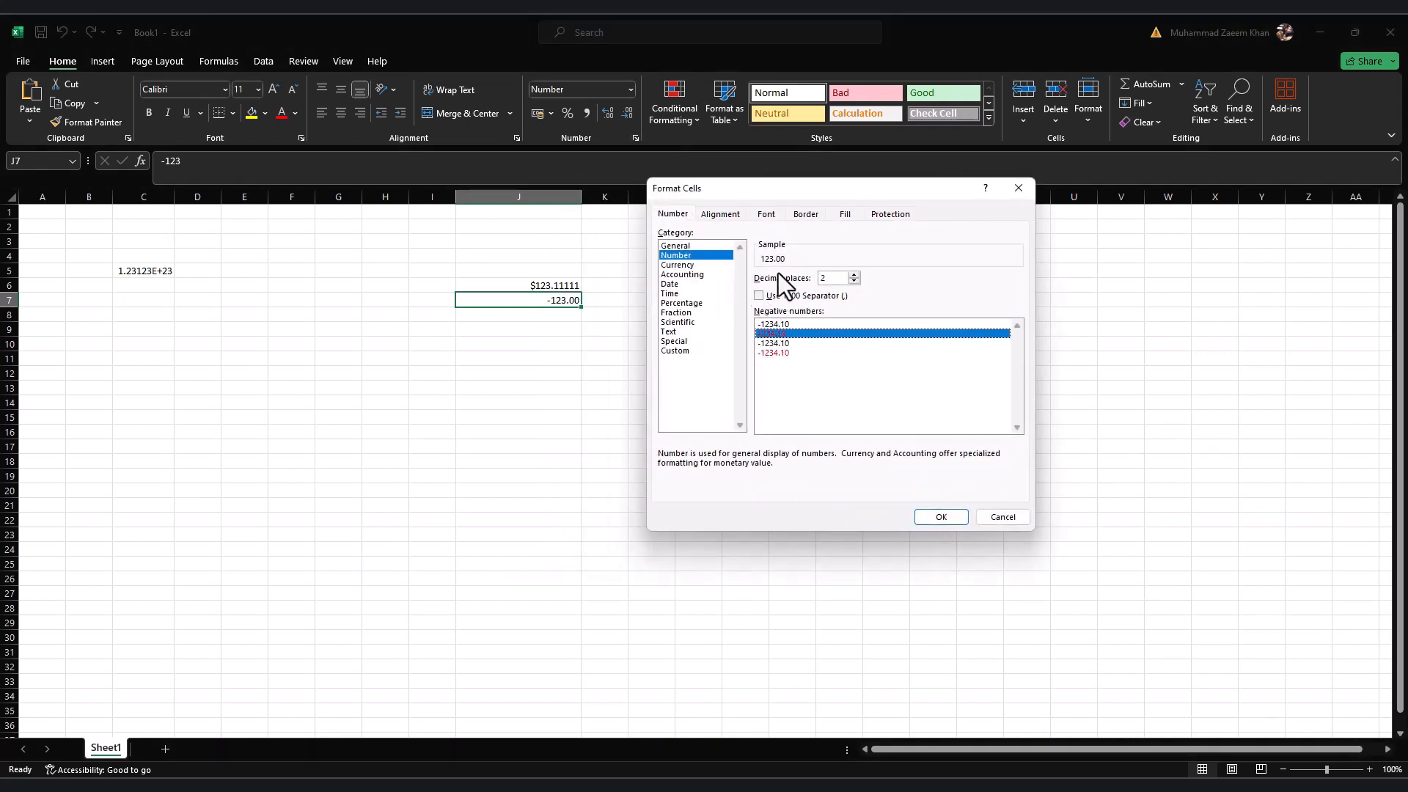
{"action": "left_click", "coordinate": [786, 353]}
{"action": "left_click", "coordinate": [787, 331]}
{"action": "left_click", "coordinate": [784, 351]}
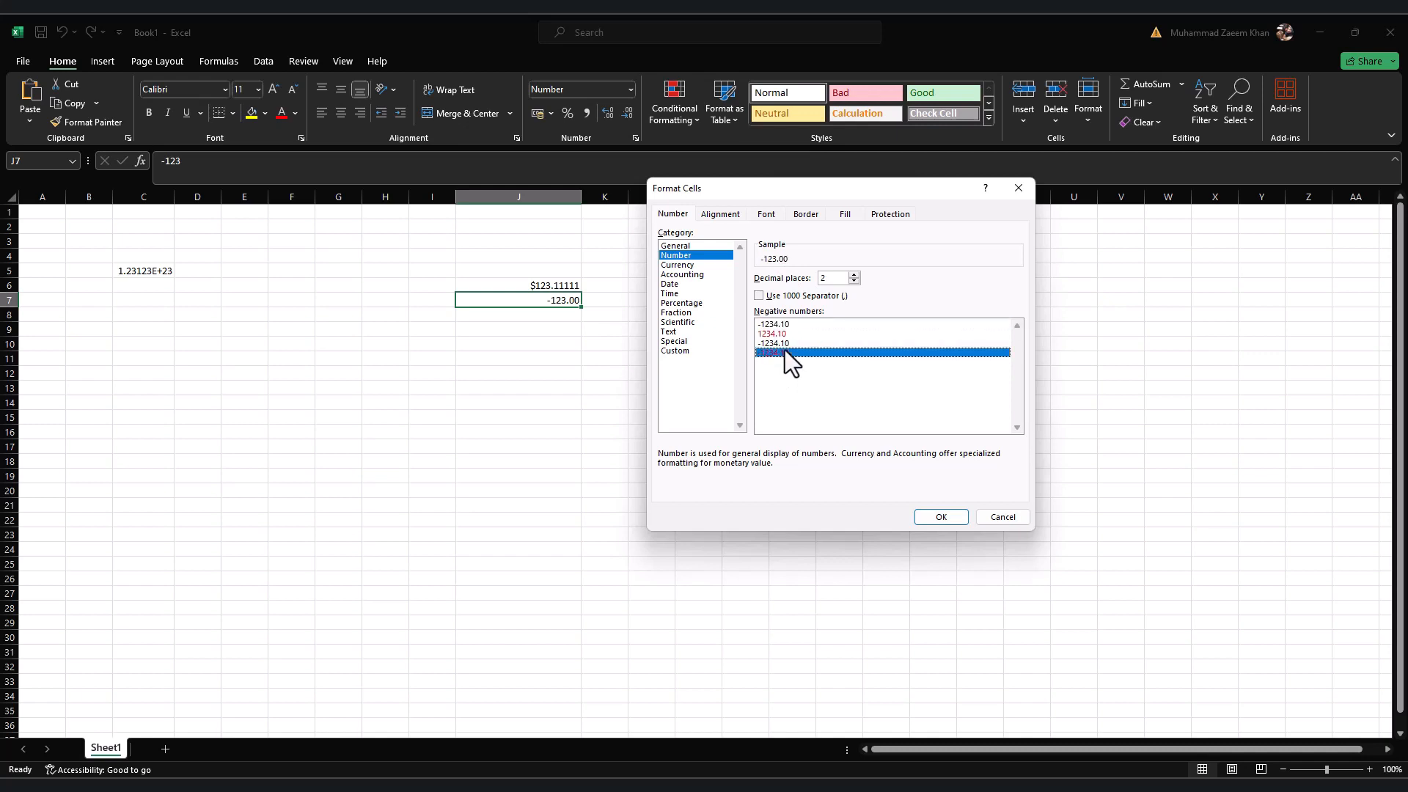
{"action": "left_click", "coordinate": [801, 343]}
{"action": "left_click", "coordinate": [920, 516]}
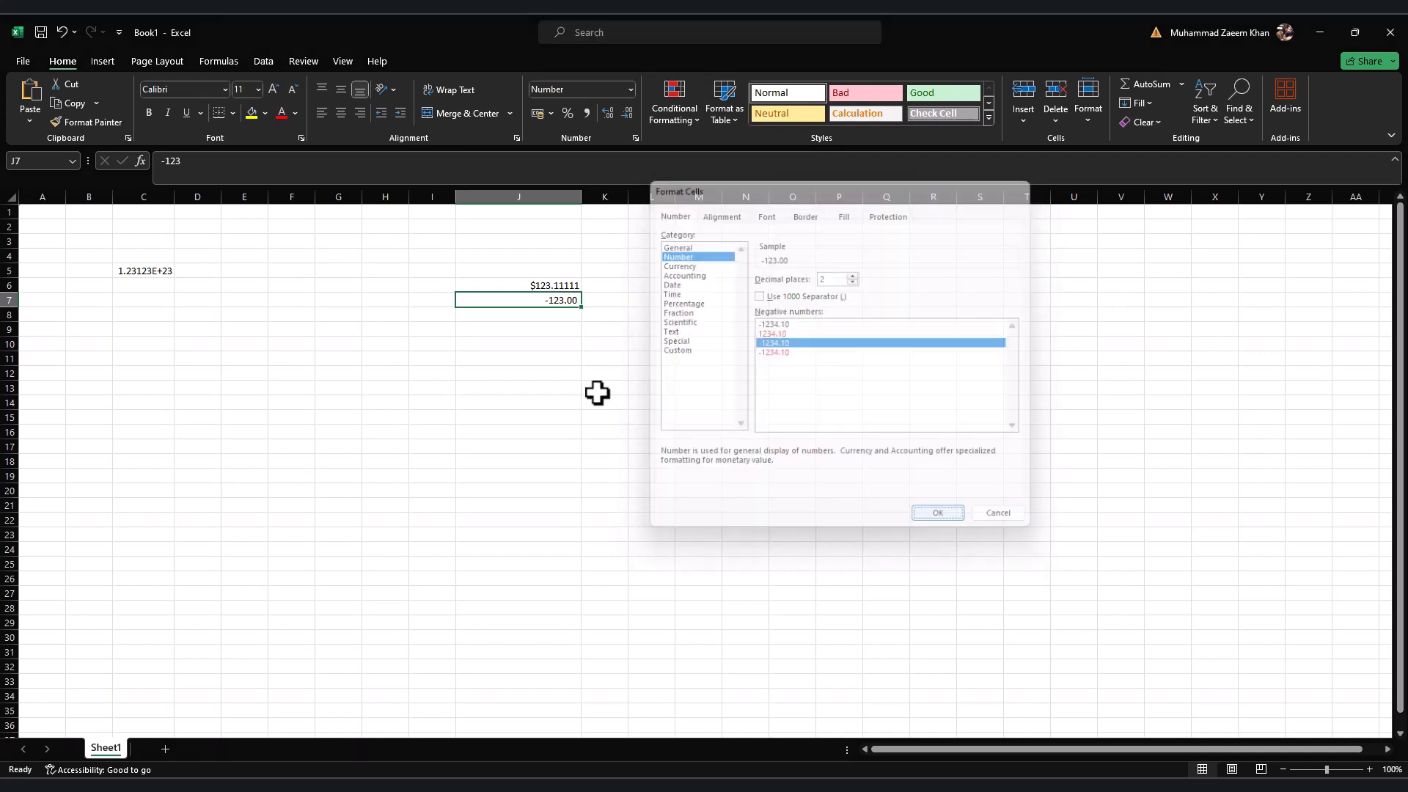
{"action": "double_click", "coordinate": [573, 301]}
{"action": "key", "text": "Escape"}
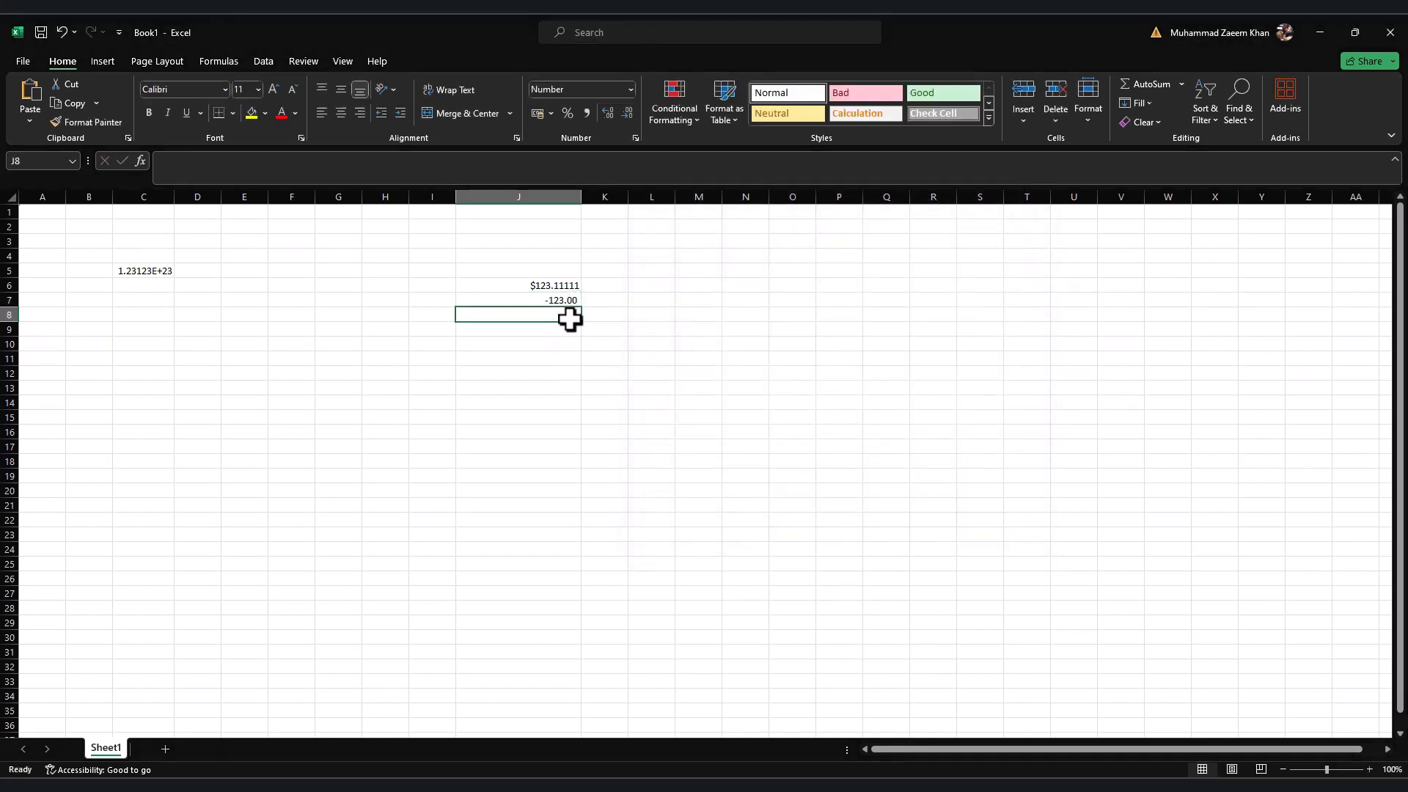
Step: Set J7's Number format to show negative numbers in red with a minus sign
{"action": "left_click", "coordinate": [635, 138]}
{"action": "left_click", "coordinate": [799, 349]}
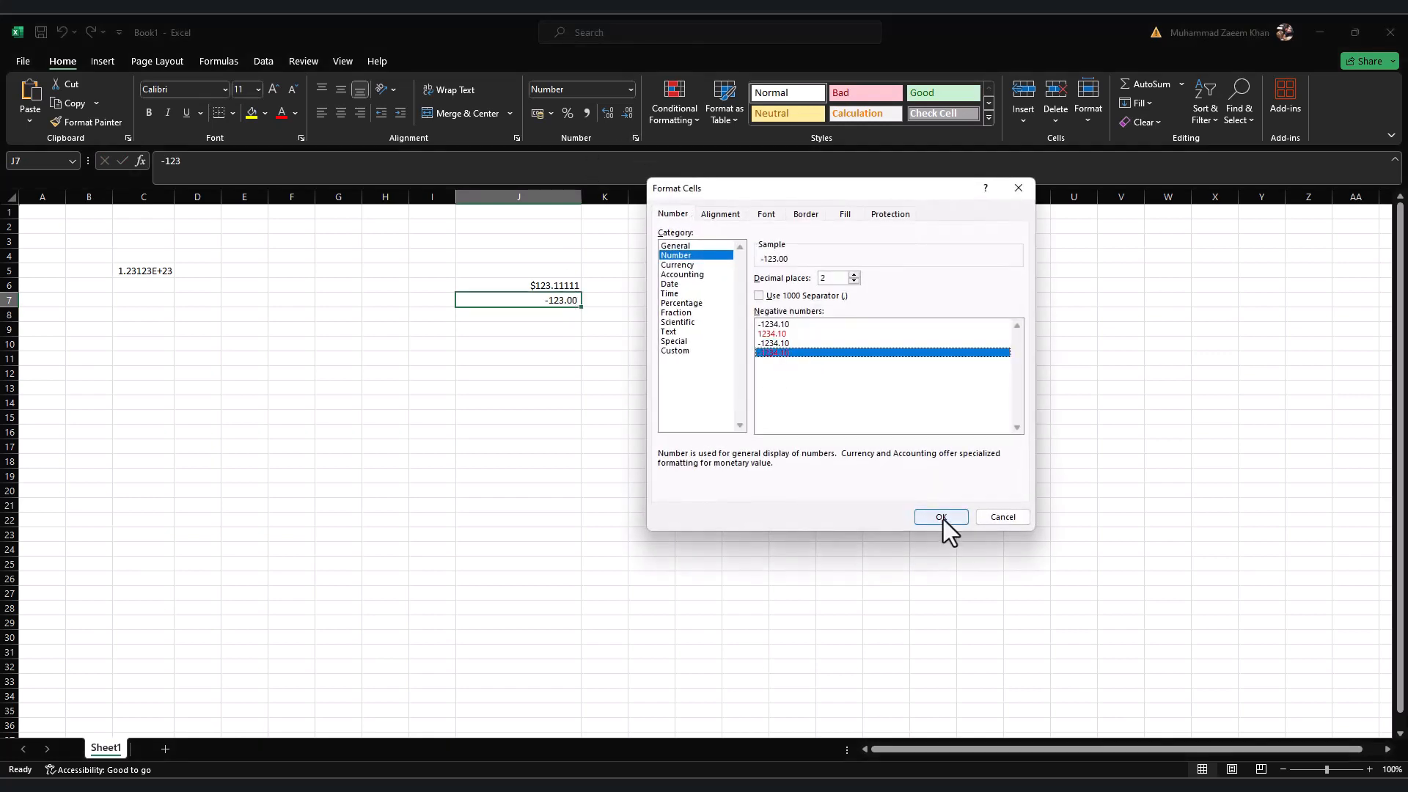
{"action": "left_click", "coordinate": [942, 523]}
{"action": "left_click", "coordinate": [553, 376]}
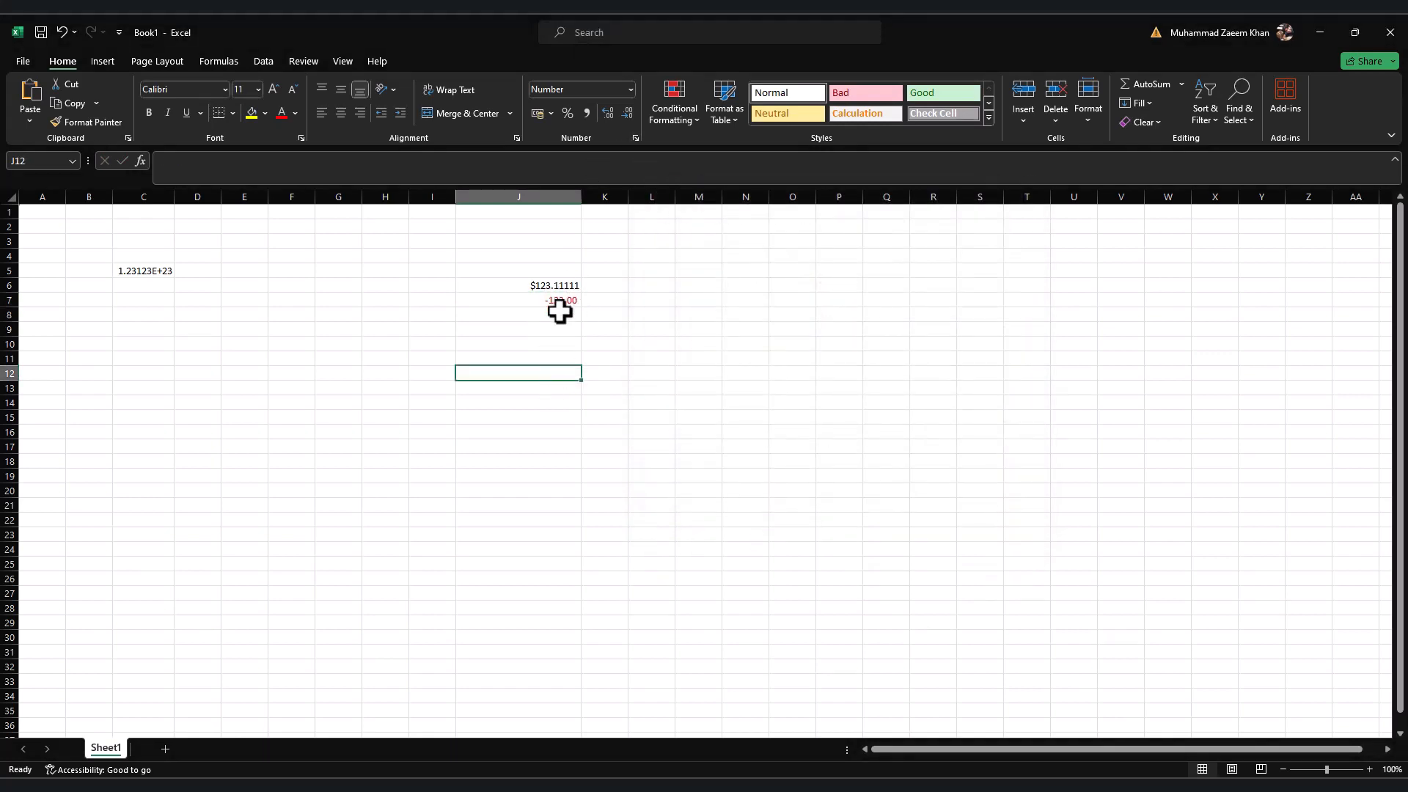
{"action": "left_click", "coordinate": [563, 300]}
Step: Enter -123123 in cell J10
{"action": "left_click", "coordinate": [573, 339]}
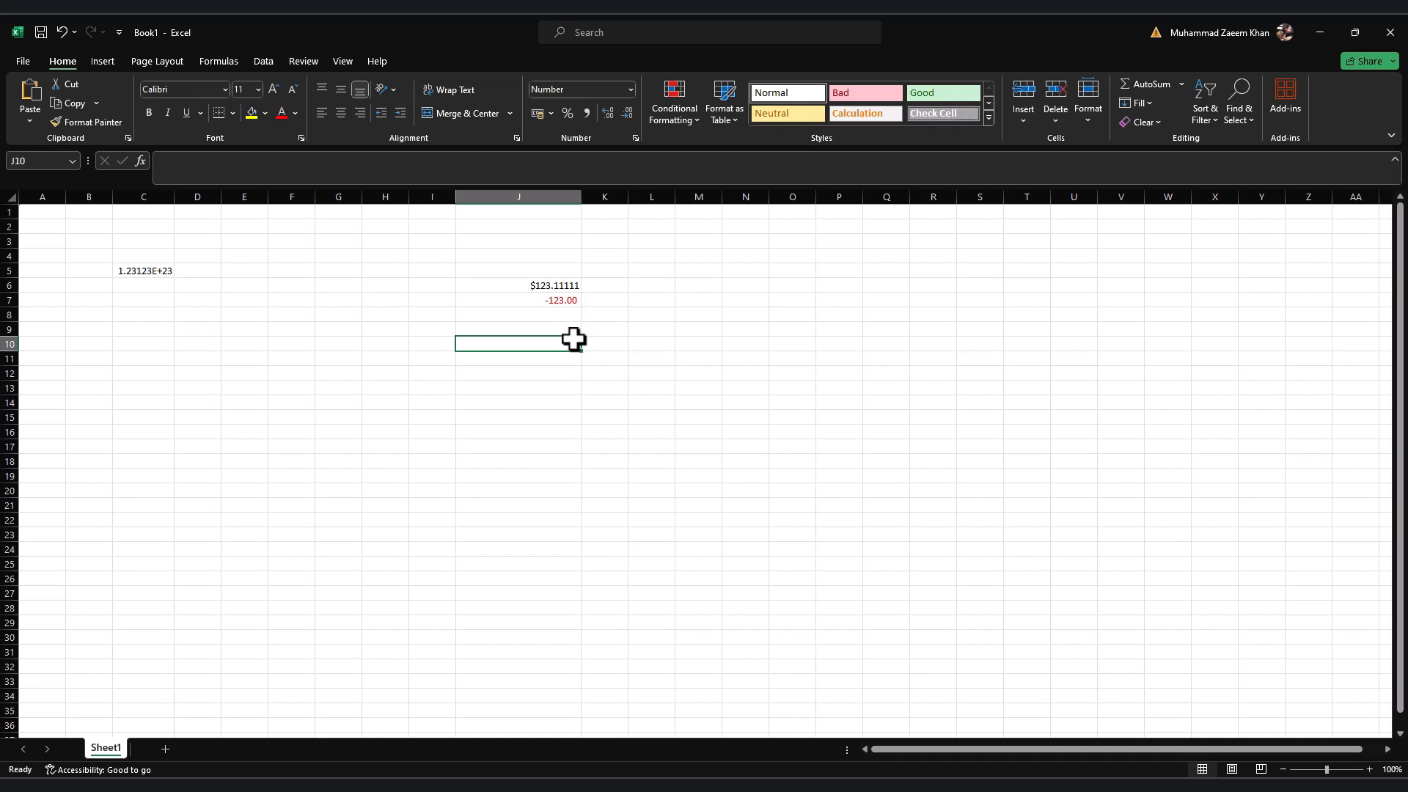
{"action": "type", "text": "-123123"}
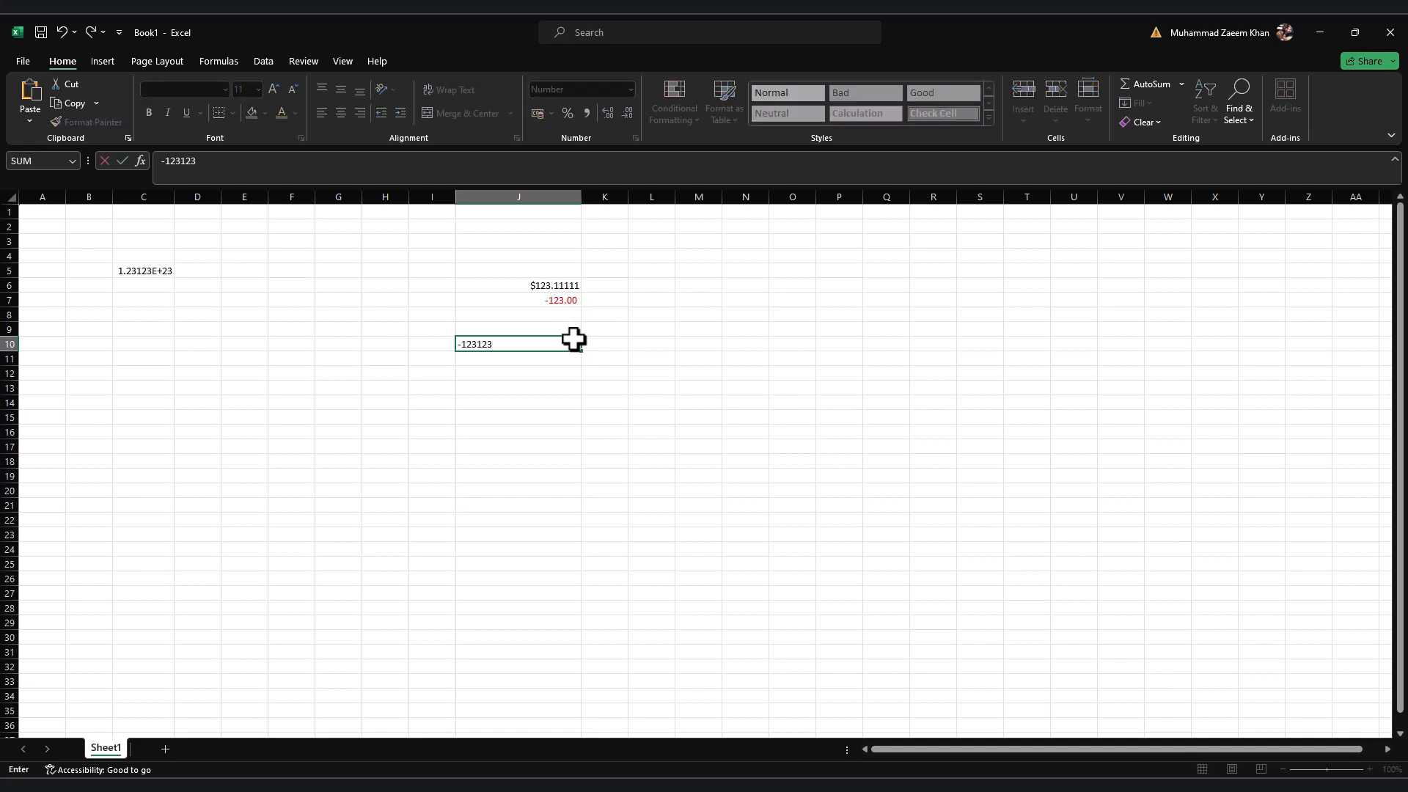
{"action": "key", "text": "Return"}
Step: Format the whole of column J as Number with 2 decimal places and negatives in red with a minus sign
{"action": "left_click", "coordinate": [574, 196]}
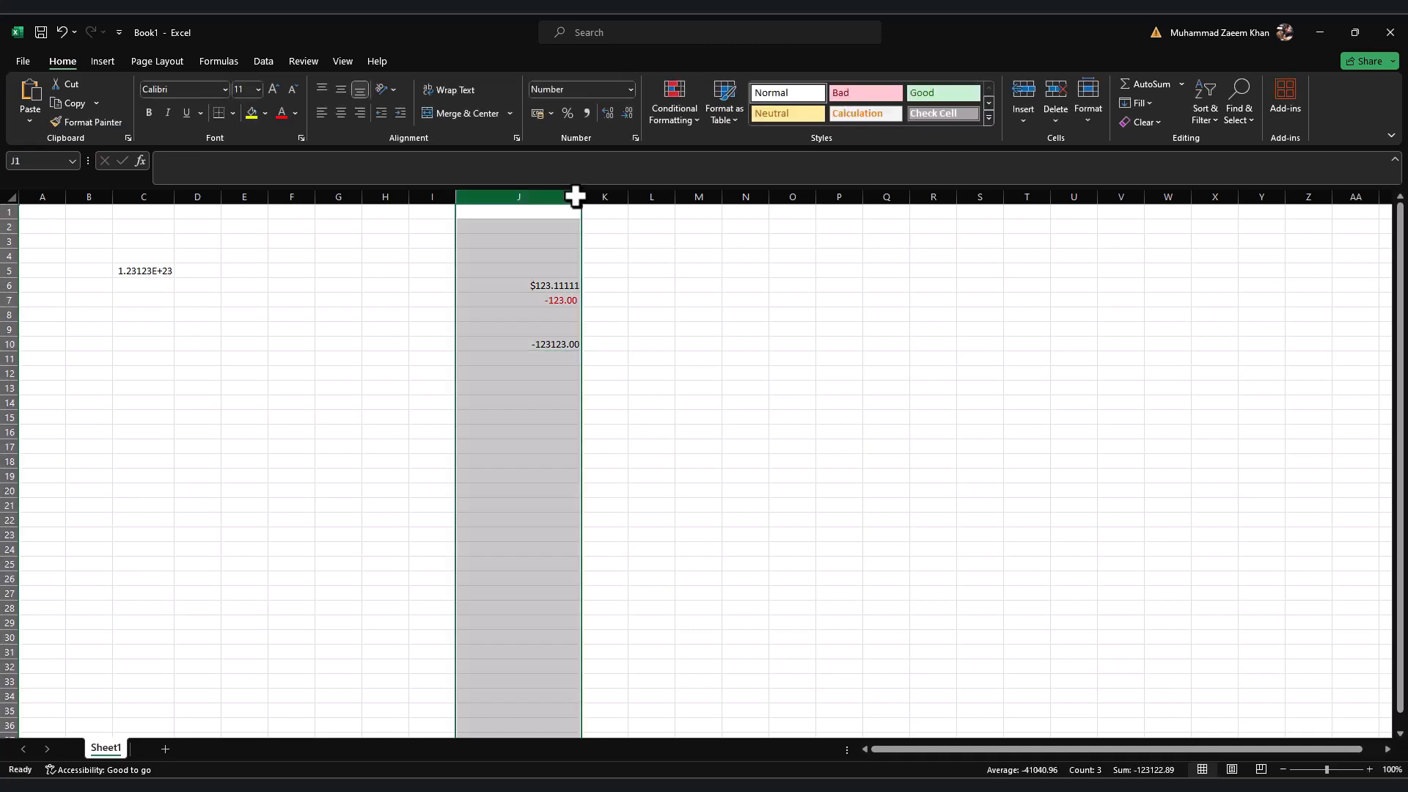
{"action": "left_click", "coordinate": [635, 138]}
{"action": "left_click", "coordinate": [695, 256]}
{"action": "left_click", "coordinate": [807, 353]}
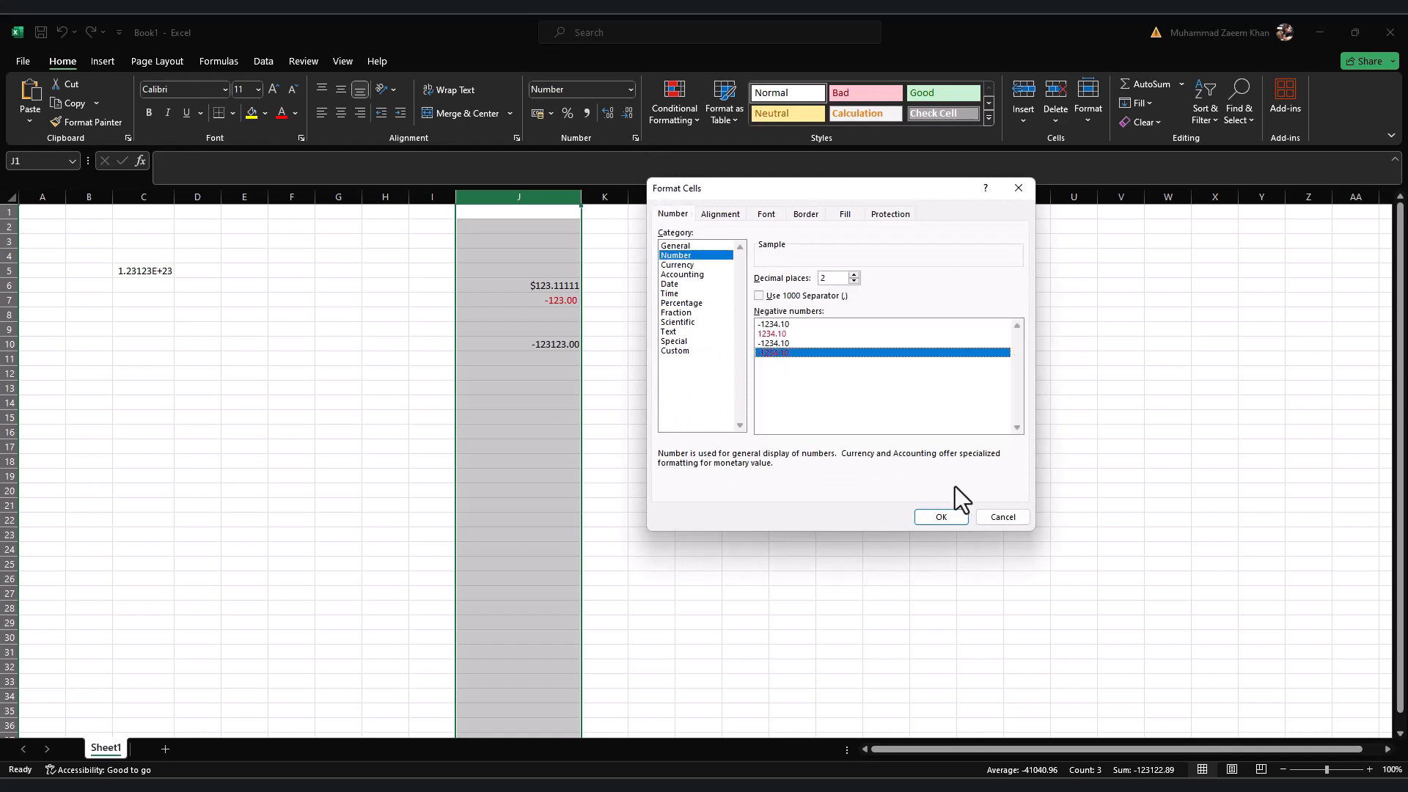
{"action": "left_click", "coordinate": [940, 516]}
Step: Enter 123 in cells J5 and J3, and -123123123 in cell J4
{"action": "left_click", "coordinate": [559, 270]}
{"action": "type", "text": "123"}
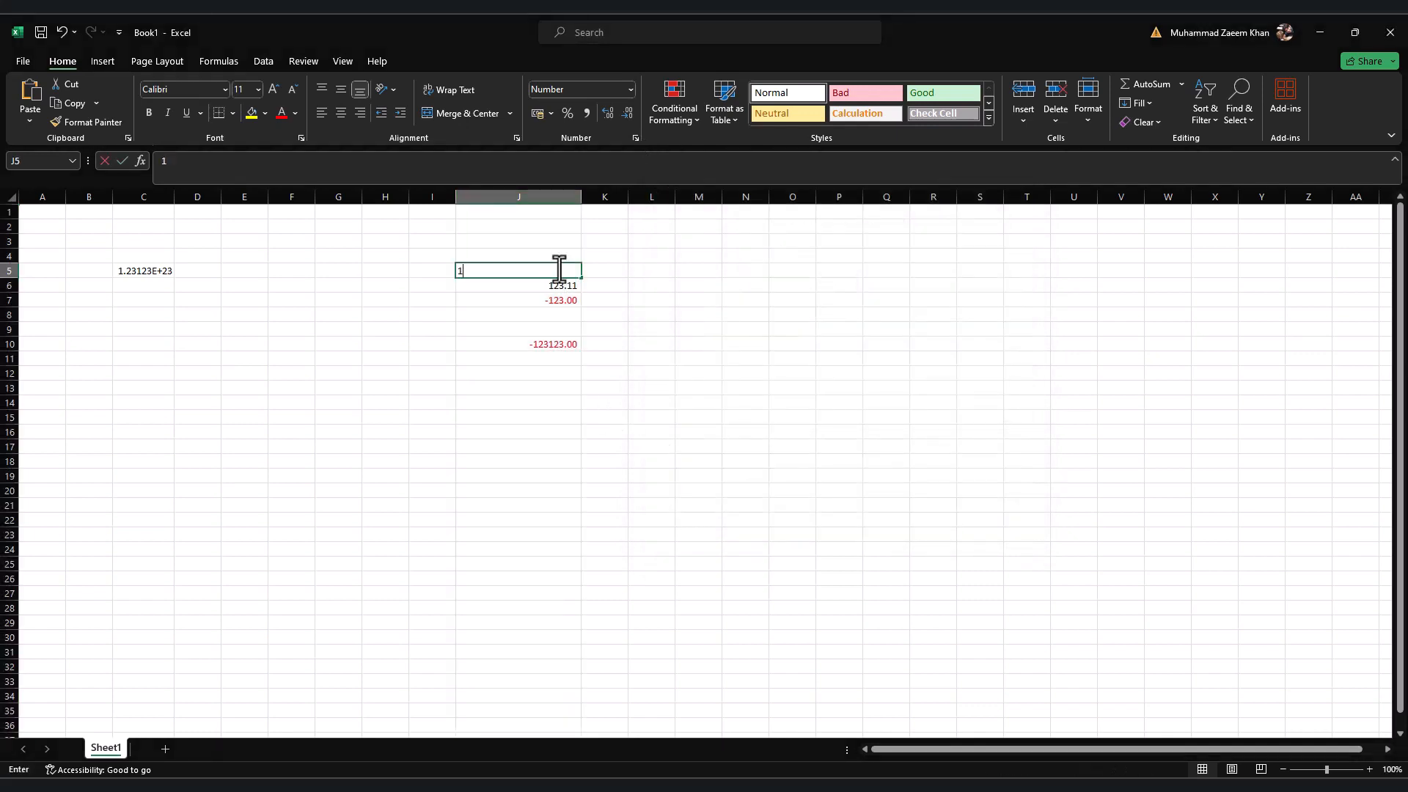
{"action": "left_click", "coordinate": [567, 239]}
{"action": "type", "text": "123"}
{"action": "key", "text": "Up"}
{"action": "left_click", "coordinate": [565, 252]}
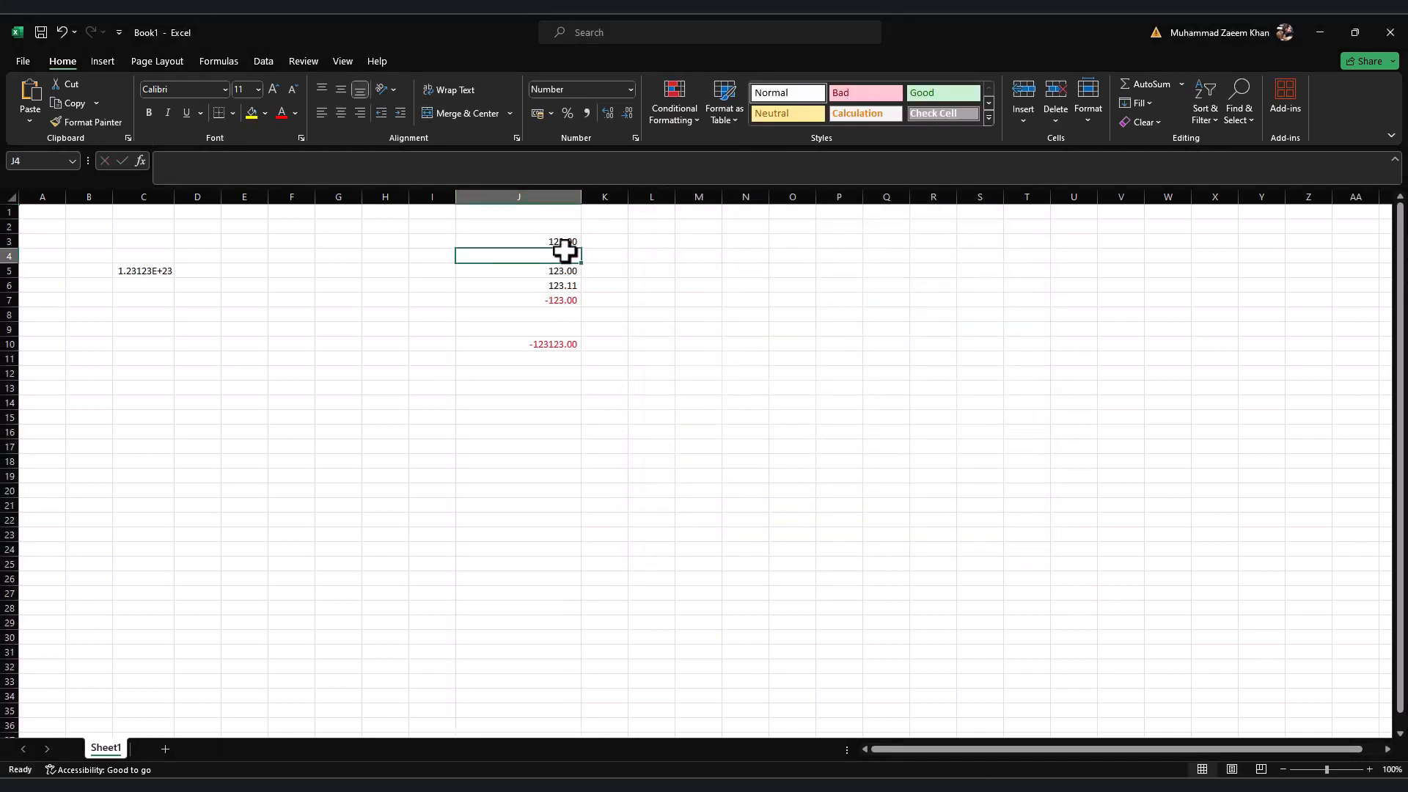
{"action": "type", "text": "-123123123"}
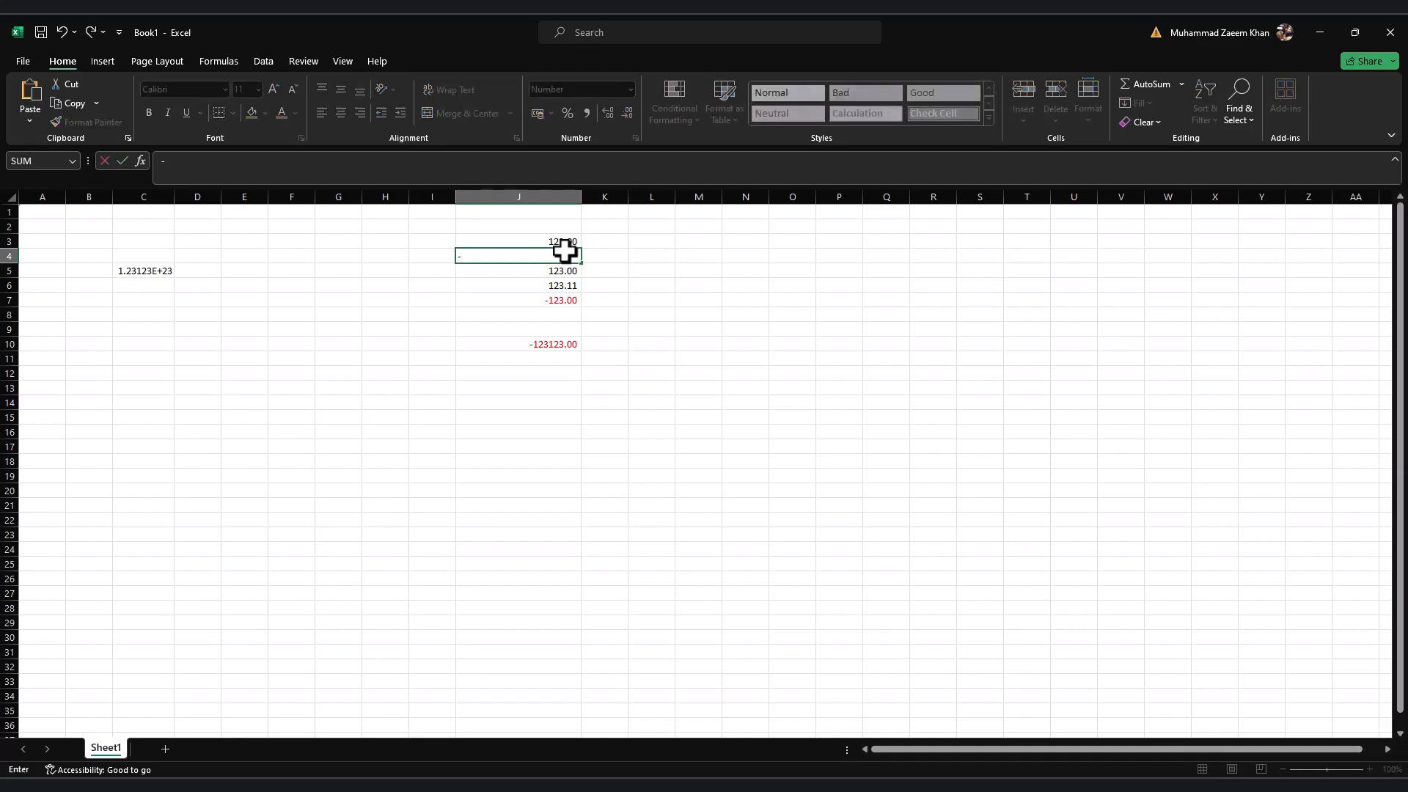
{"action": "left_click", "coordinate": [606, 296]}
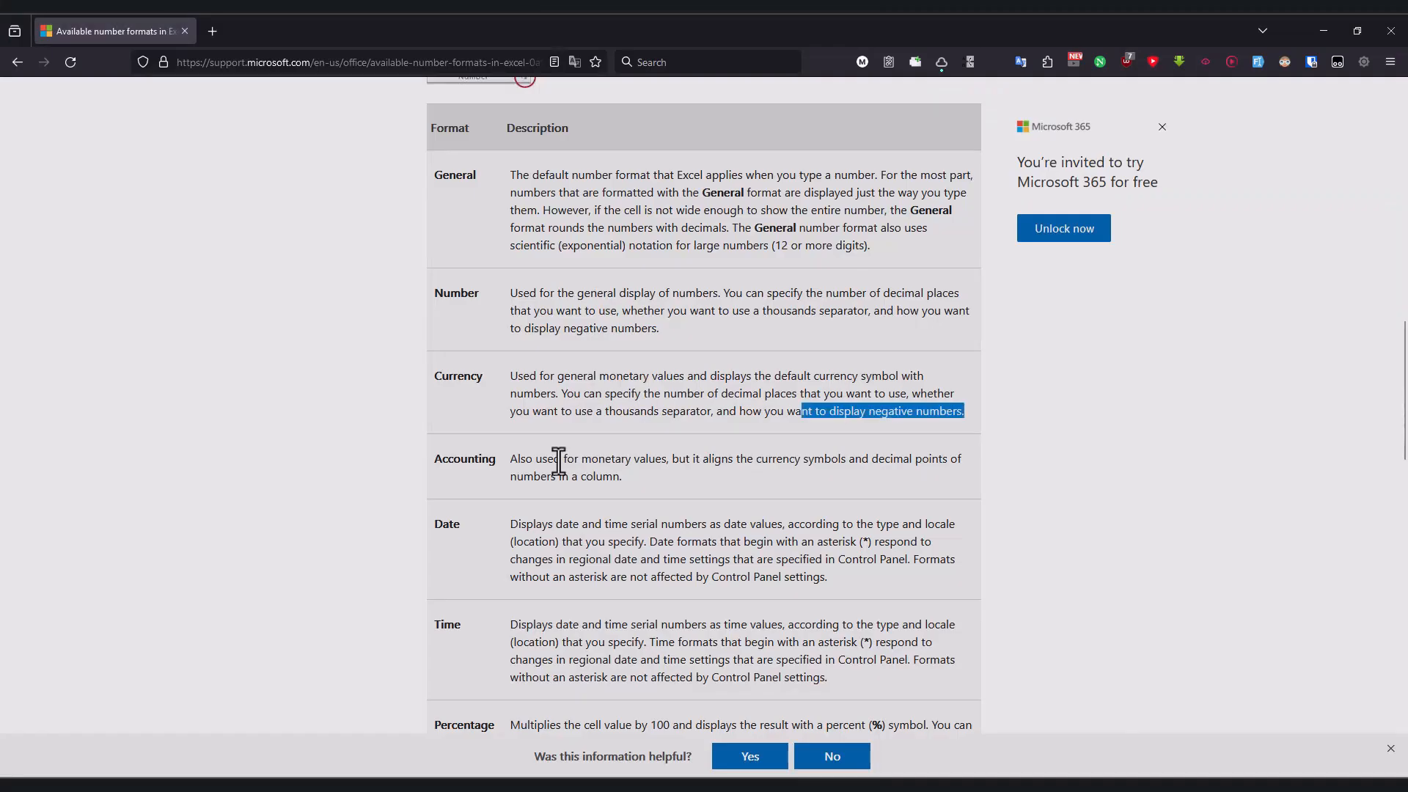
Step: In the browser article, read the Accounting format's description, covering monetary values and the alignment of currency symbols and decimal points
{"action": "left_click_drag", "start_coordinate": [560, 458], "coordinate": [662, 459]}
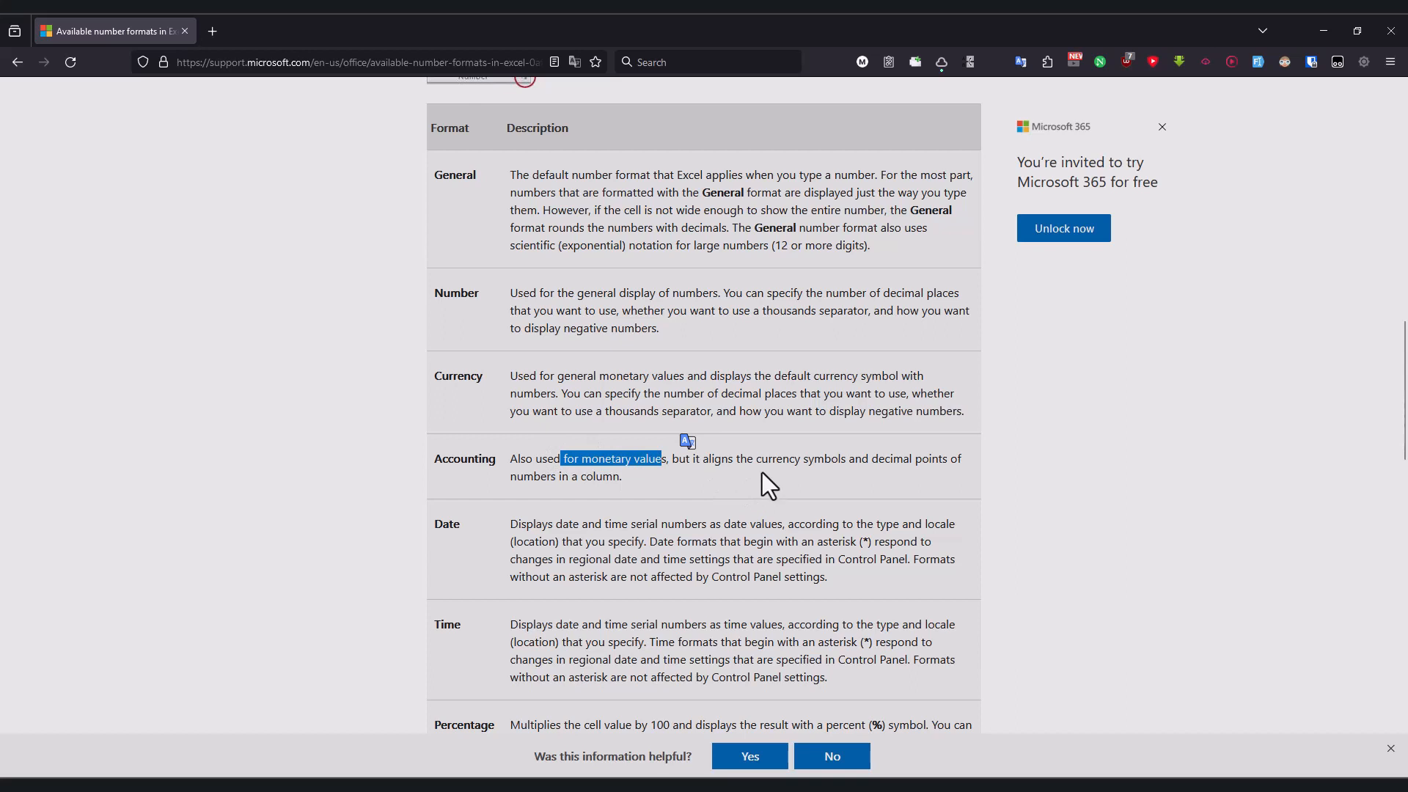
{"action": "left_click_drag", "start_coordinate": [746, 459], "coordinate": [824, 459]}
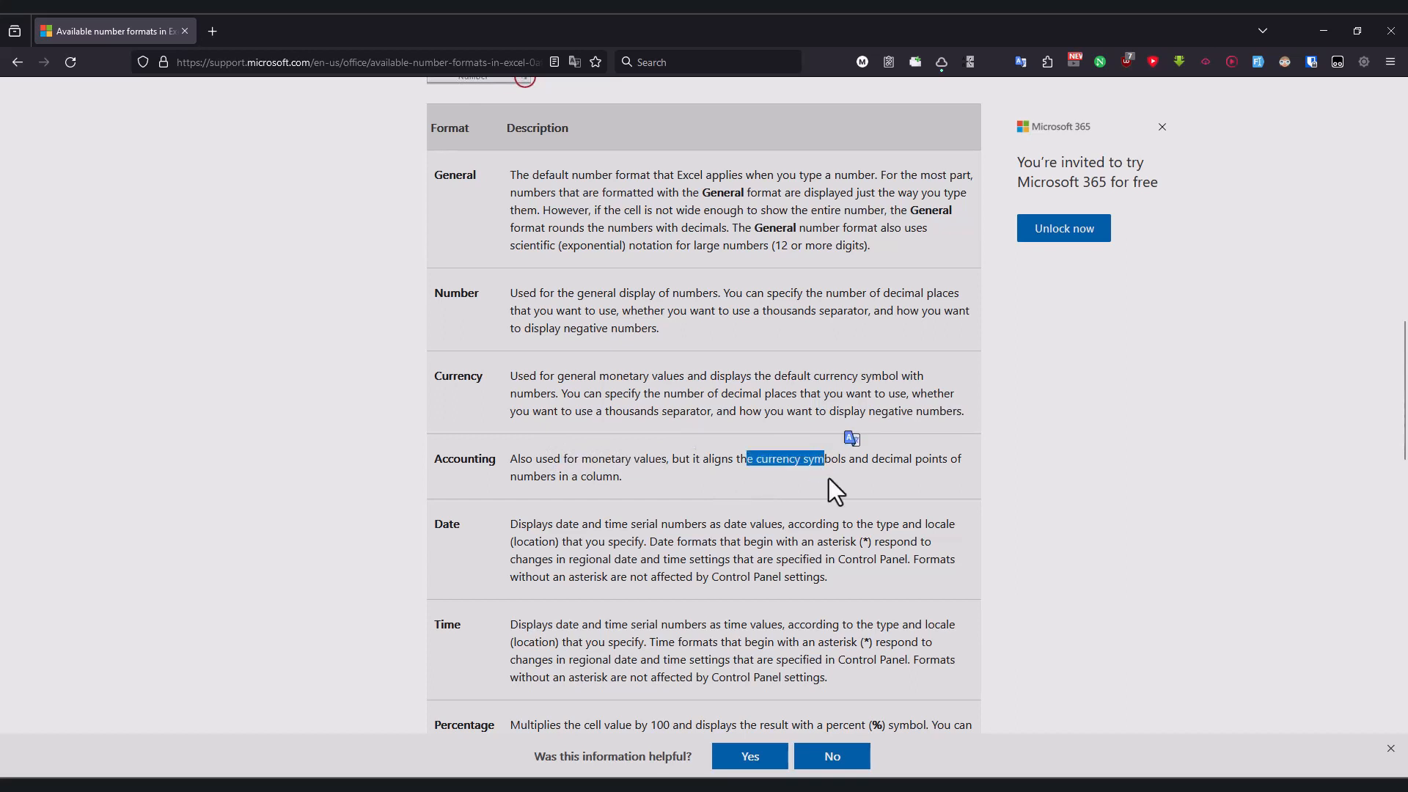
{"action": "left_click_drag", "start_coordinate": [524, 477], "coordinate": [625, 478]}
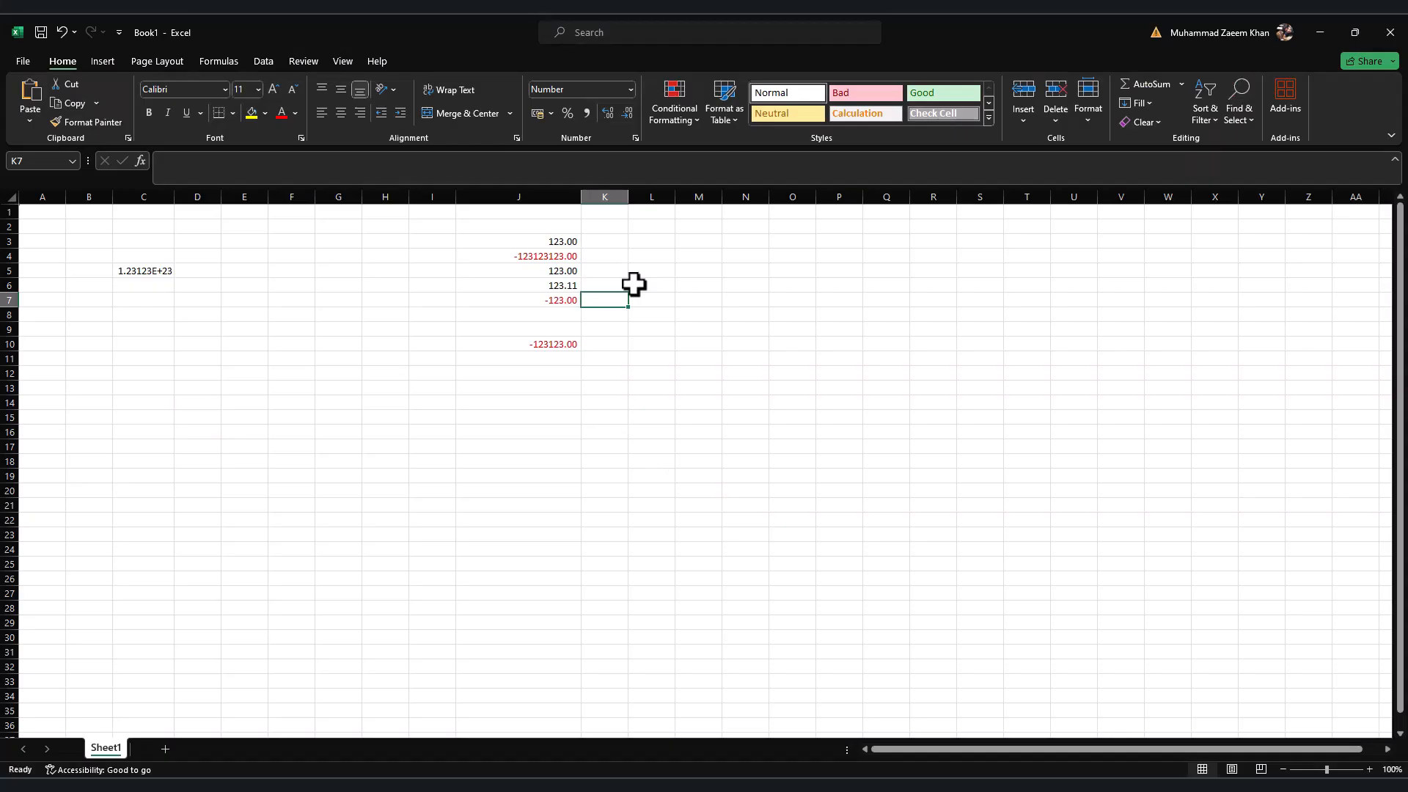
Step: In Excel, format column J as Currency with 2 decimal places, the Rs symbol and negatives in red with a minus sign
{"action": "left_click", "coordinate": [540, 196]}
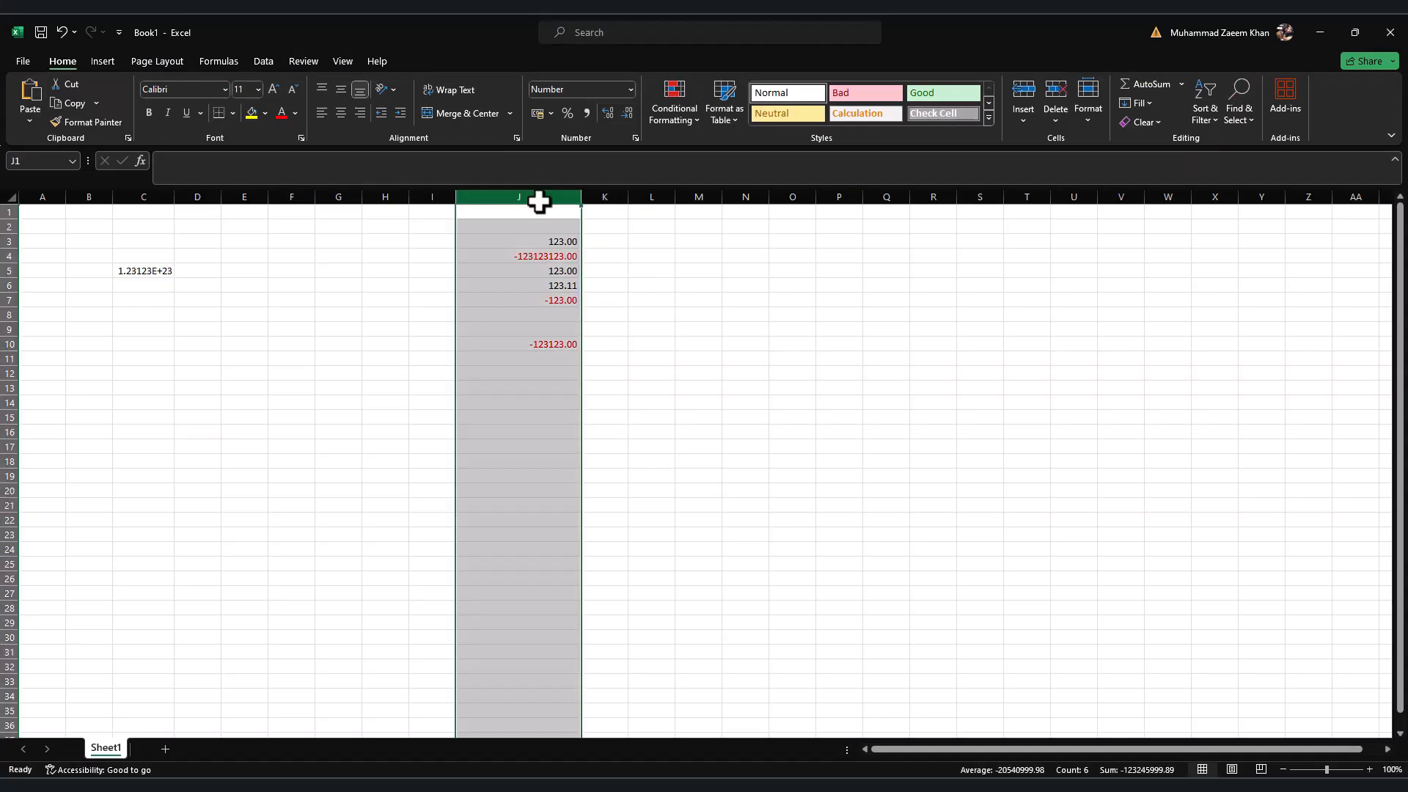
{"action": "left_click", "coordinate": [635, 138]}
{"action": "left_click", "coordinate": [685, 264]}
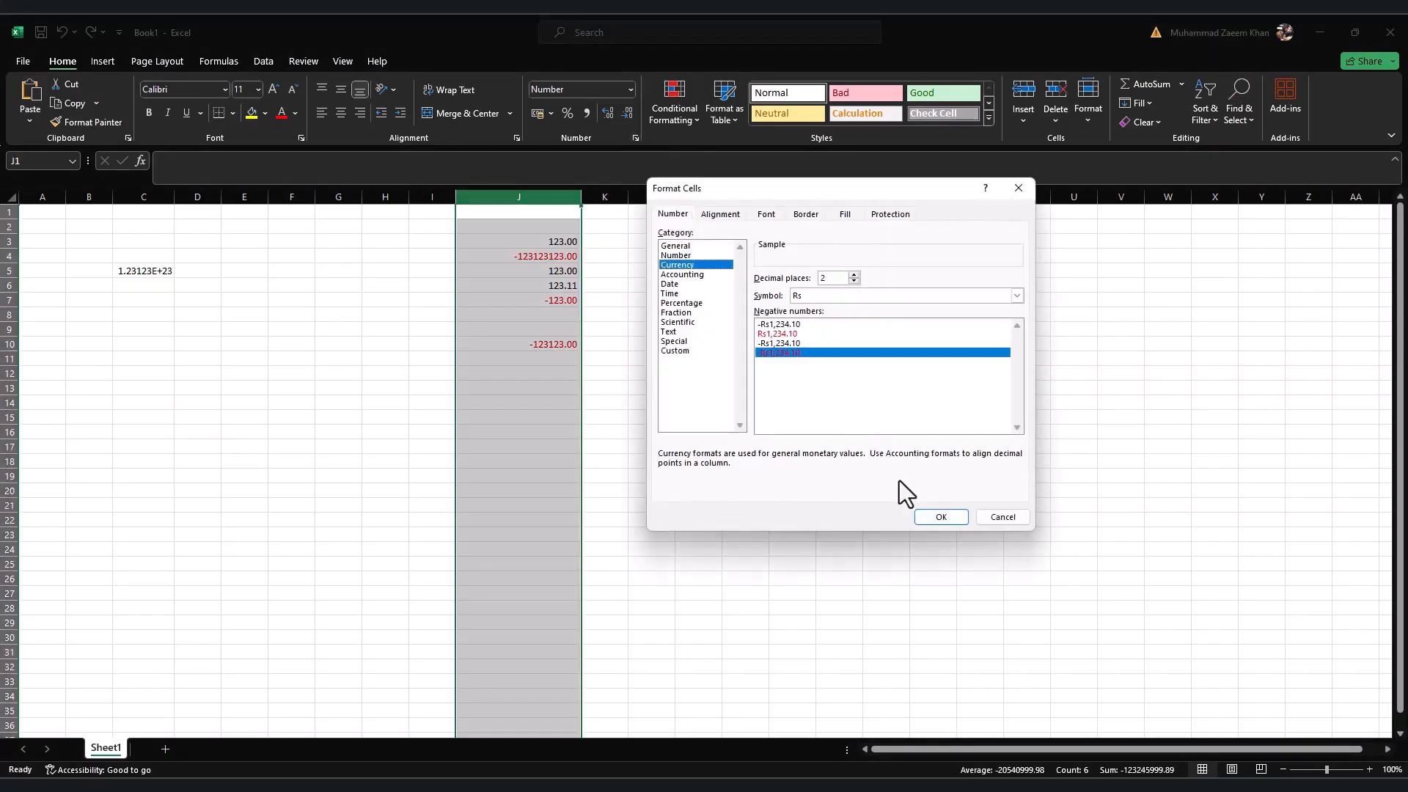
{"action": "left_click", "coordinate": [941, 517]}
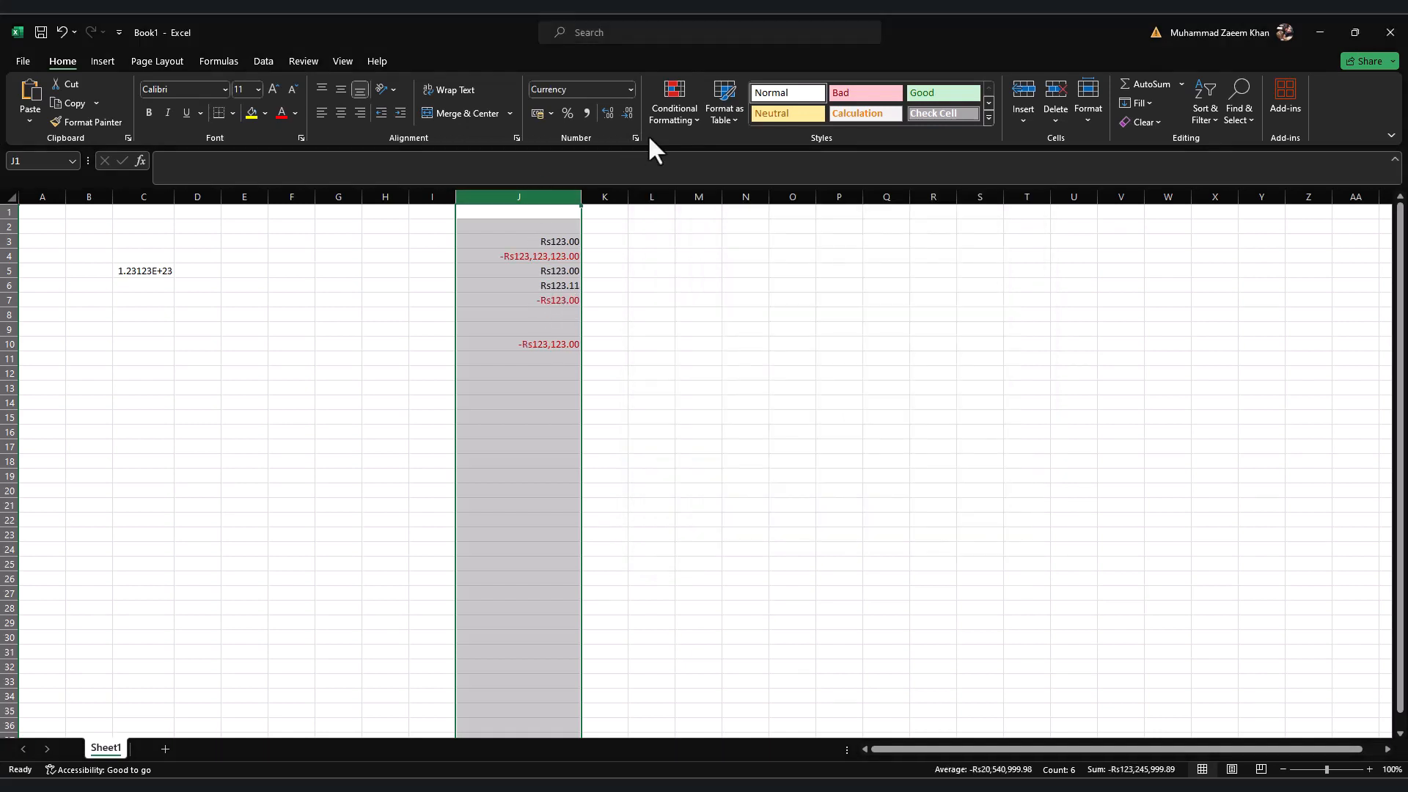
Step: Format column J as Accounting with 2 decimal places and the $ Cherokee (Cherokee, United States) symbol
{"action": "key", "text": "ctrl+1"}
{"action": "left_click", "coordinate": [675, 255]}
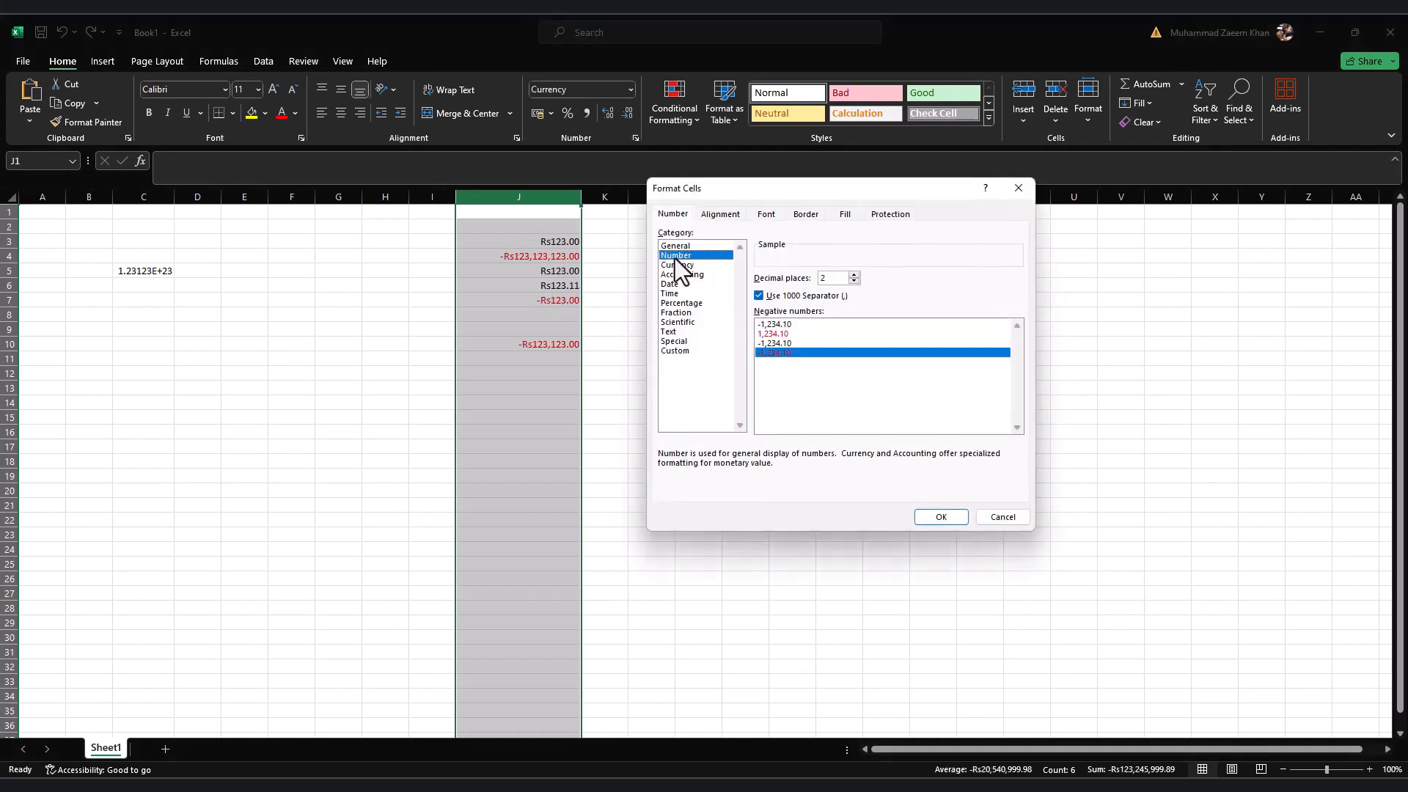
{"action": "left_click", "coordinate": [685, 275]}
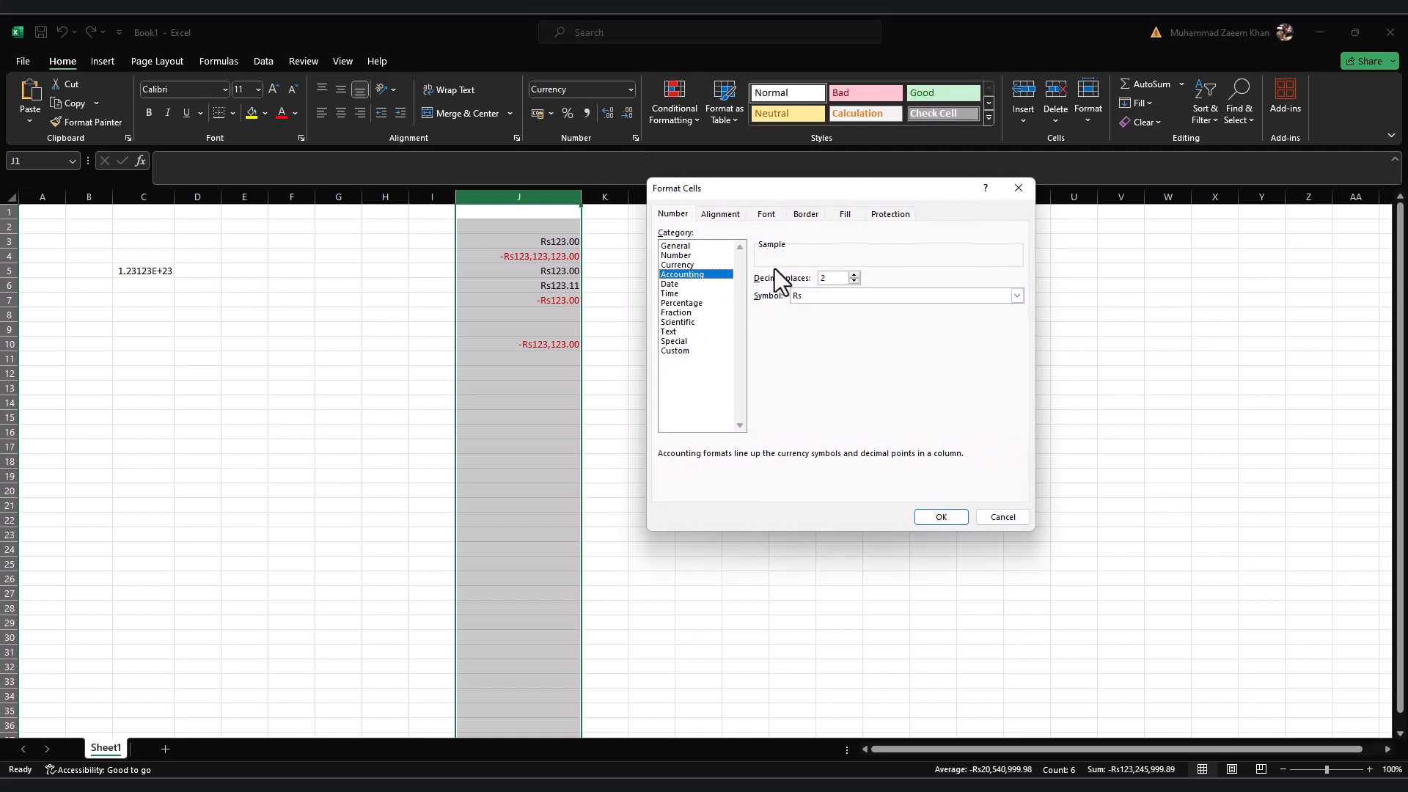
{"action": "left_click", "coordinate": [842, 296]}
{"action": "left_click", "coordinate": [843, 296]}
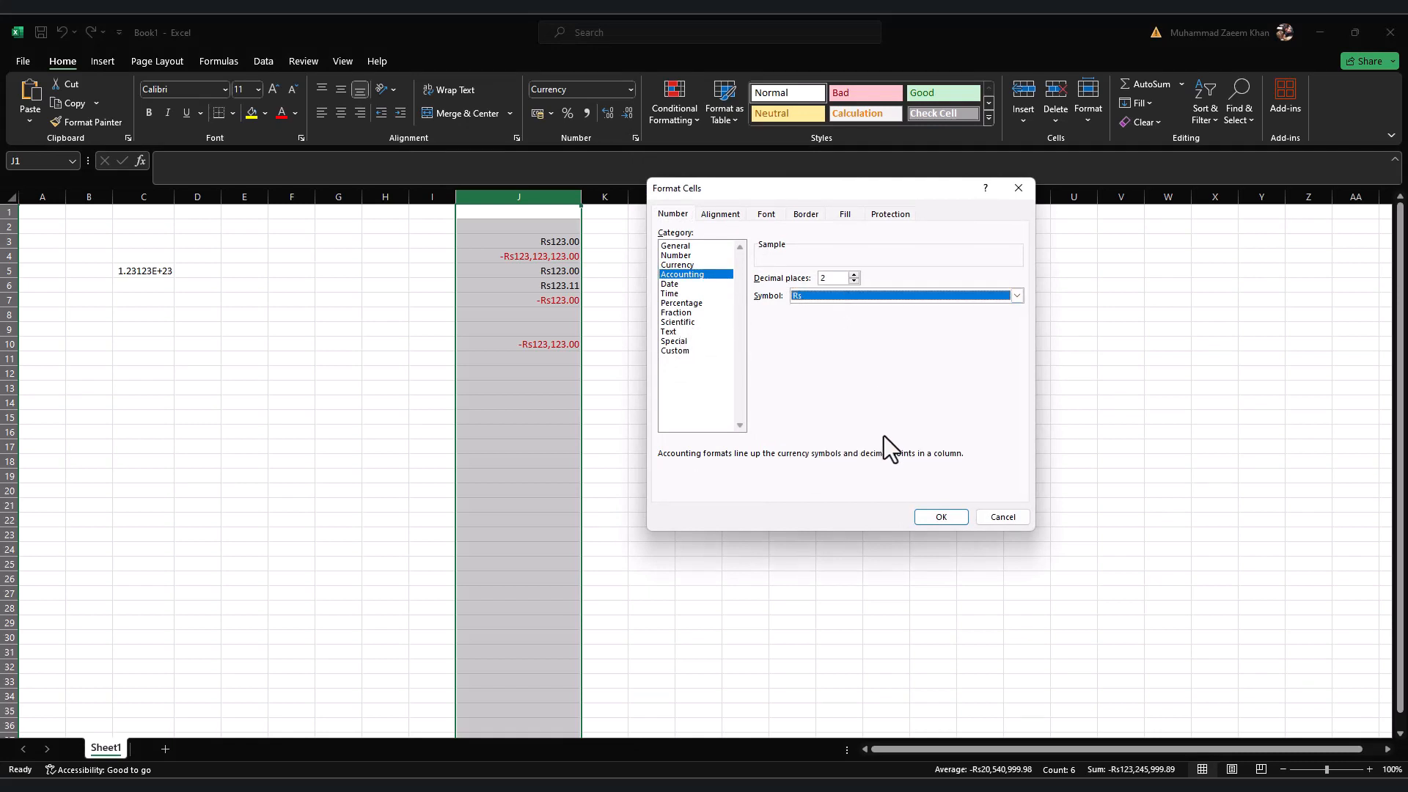
{"action": "left_click", "coordinate": [838, 296]}
{"action": "left_click", "coordinate": [839, 408]}
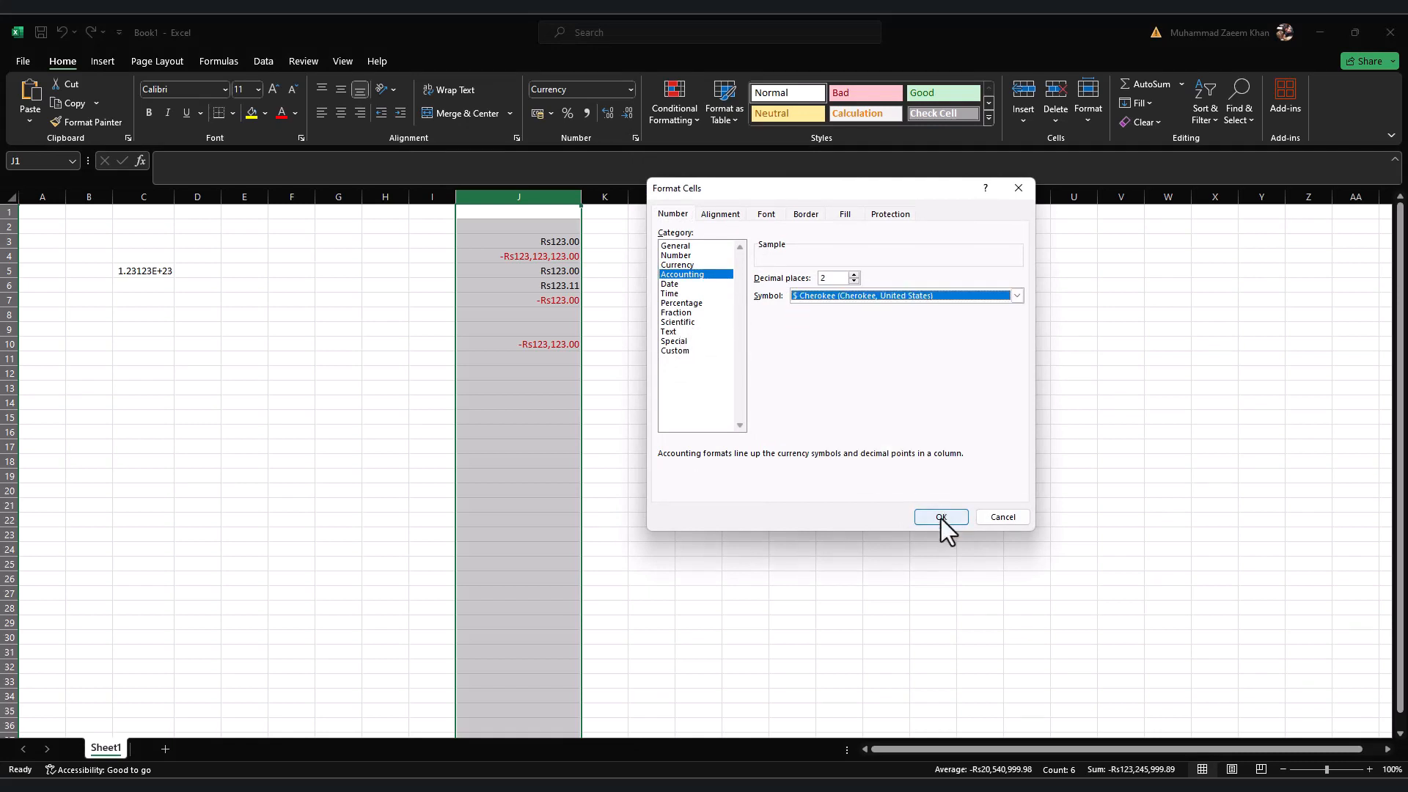
{"action": "left_click", "coordinate": [939, 516]}
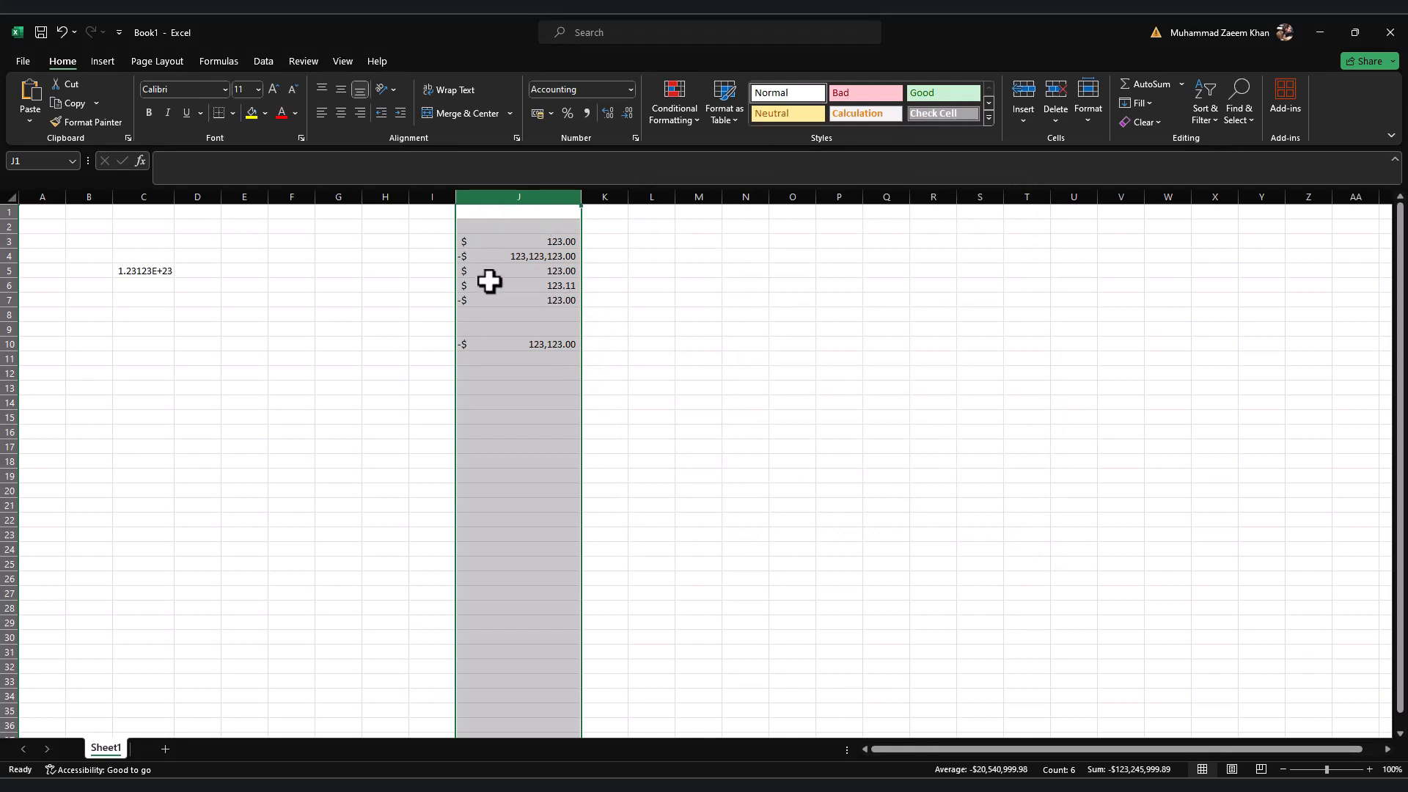
Step: Change the currency symbol of column J's Accounting format to Rs
{"action": "left_click", "coordinate": [636, 139]}
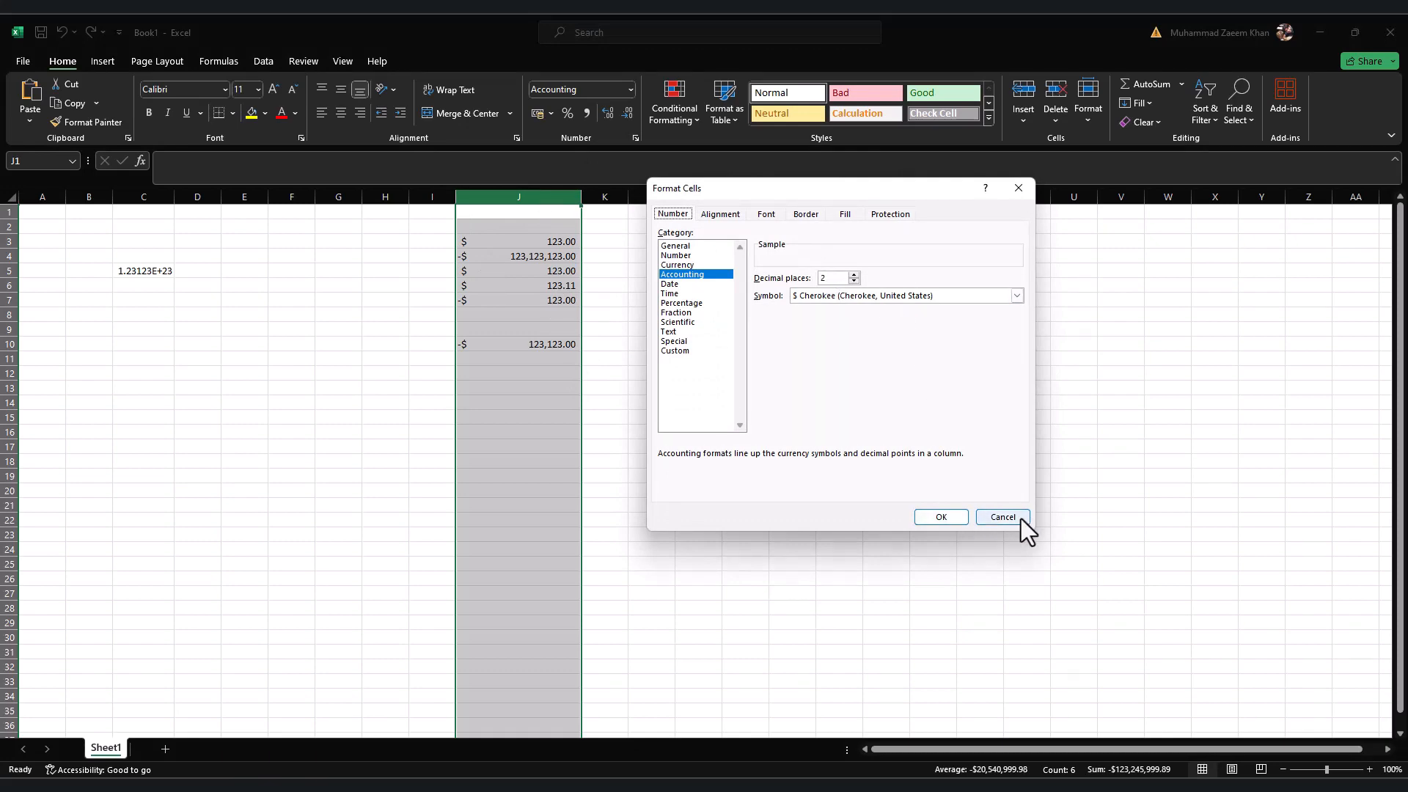
{"action": "left_click", "coordinate": [841, 297]}
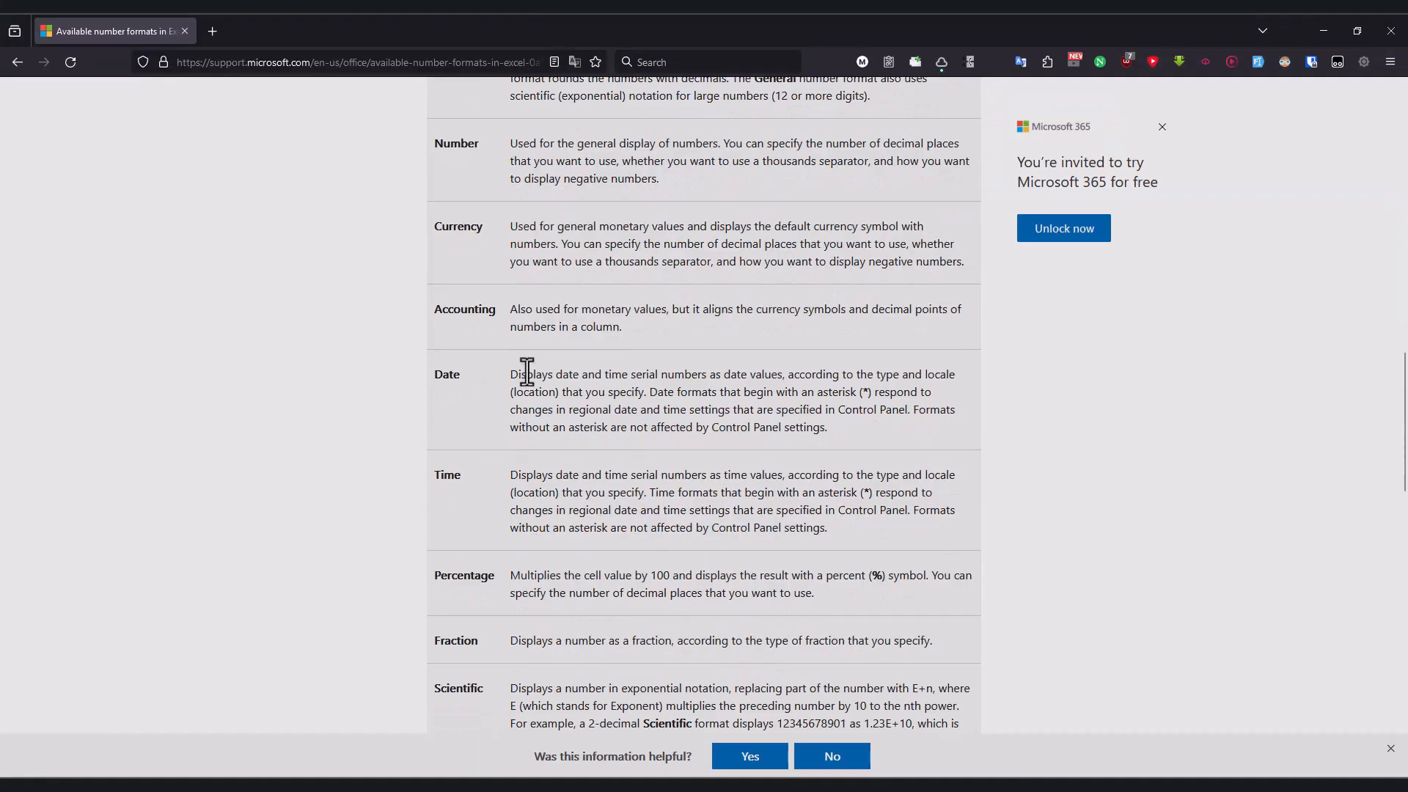
Step: In the browser article, read the Date format's description, covering type, locale and the asterisk's link to Control Panel settings
{"action": "left_click_drag", "start_coordinate": [518, 374], "coordinate": [886, 376]}
{"action": "left_click_drag", "start_coordinate": [566, 392], "coordinate": [643, 393]}
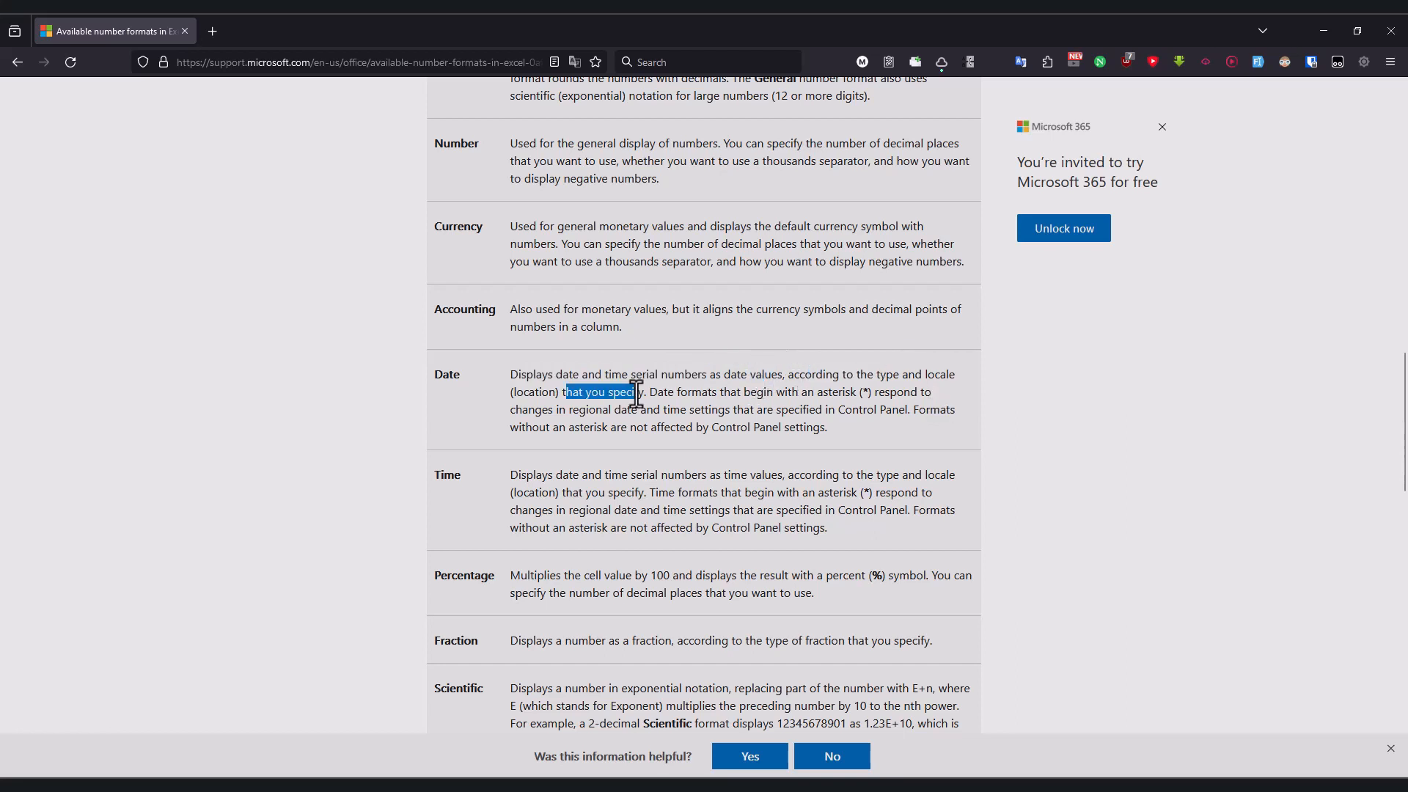
{"action": "left_click_drag", "start_coordinate": [859, 392], "coordinate": [869, 392]}
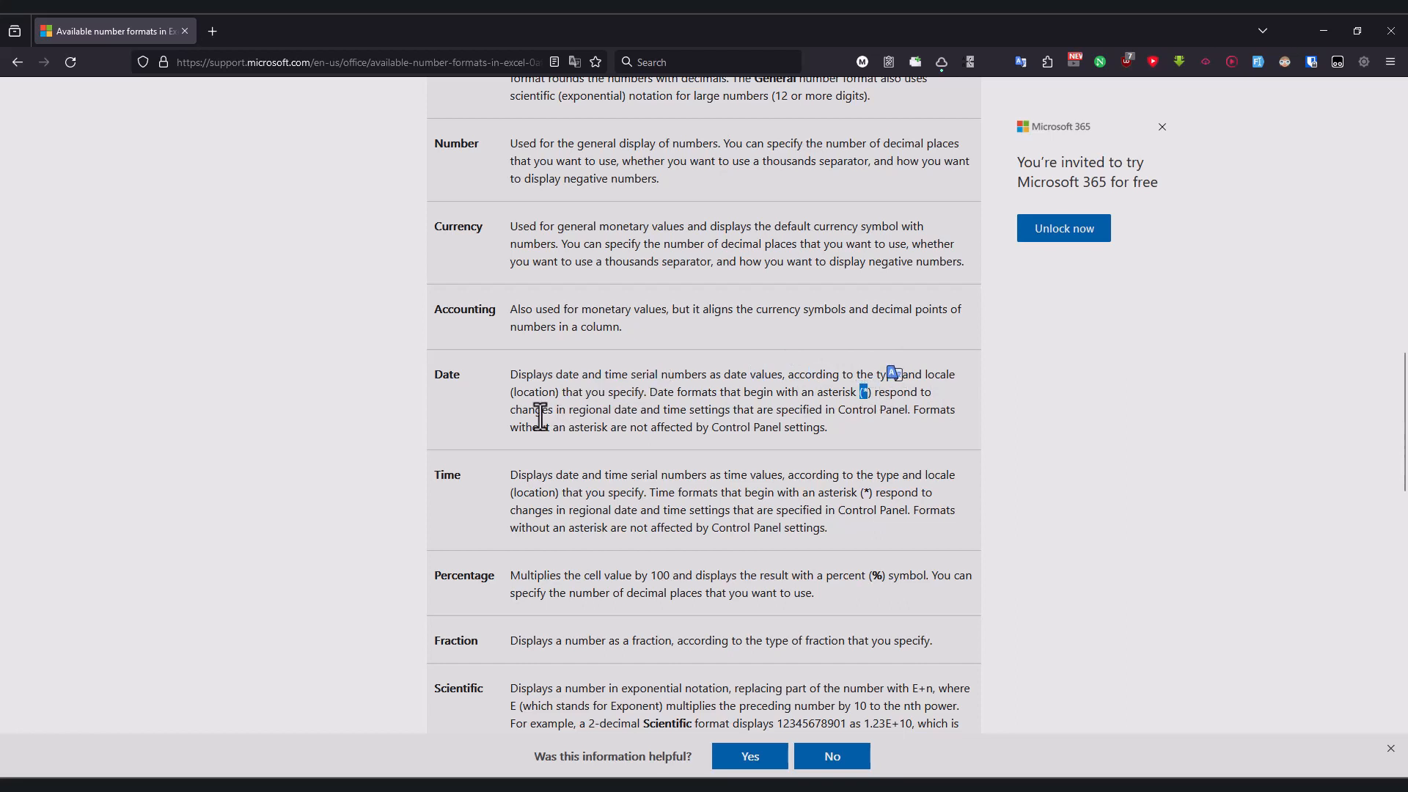
{"action": "left_click_drag", "start_coordinate": [548, 409], "coordinate": [910, 409]}
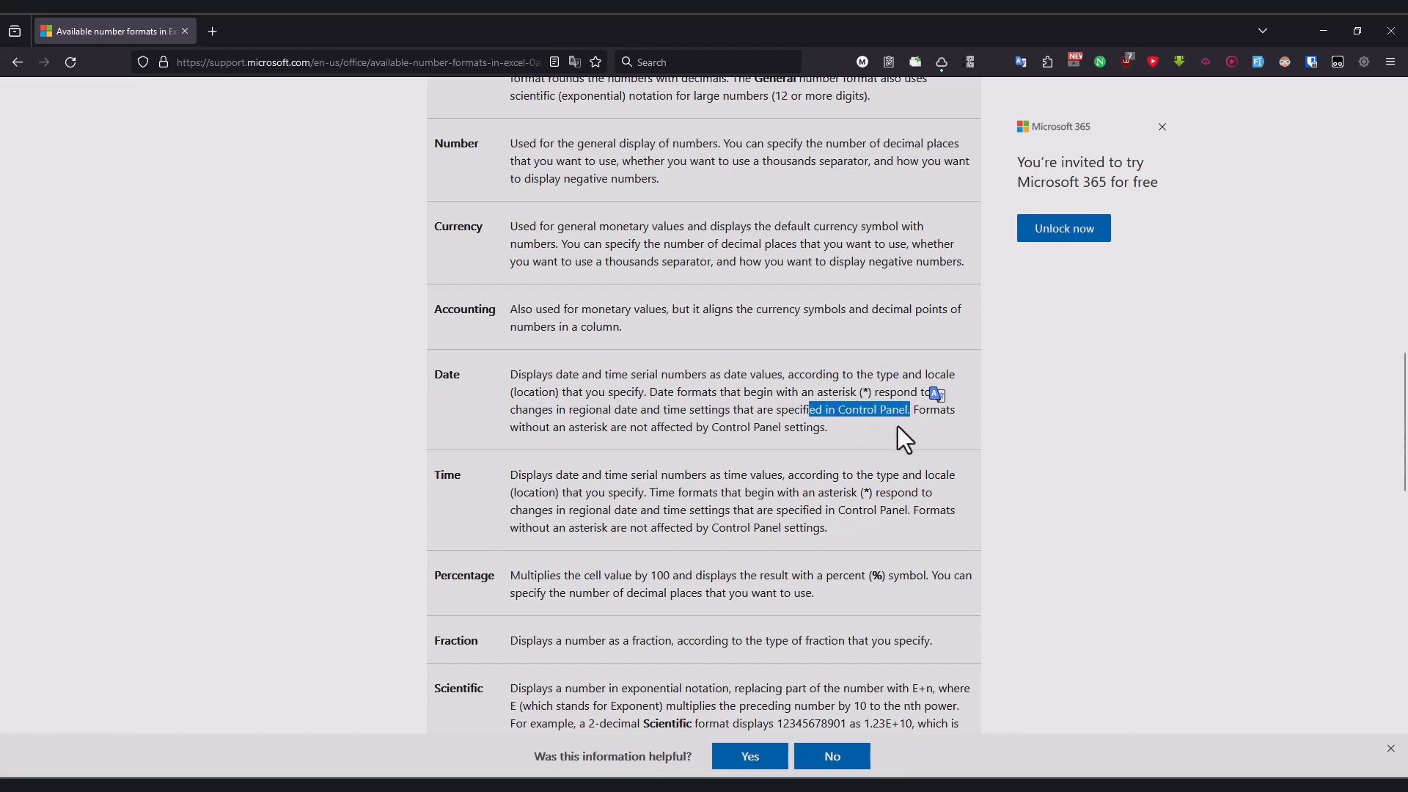
{"action": "left_click_drag", "start_coordinate": [525, 425], "coordinate": [855, 430]}
{"action": "left_click_drag", "start_coordinate": [724, 420], "coordinate": [705, 428]}
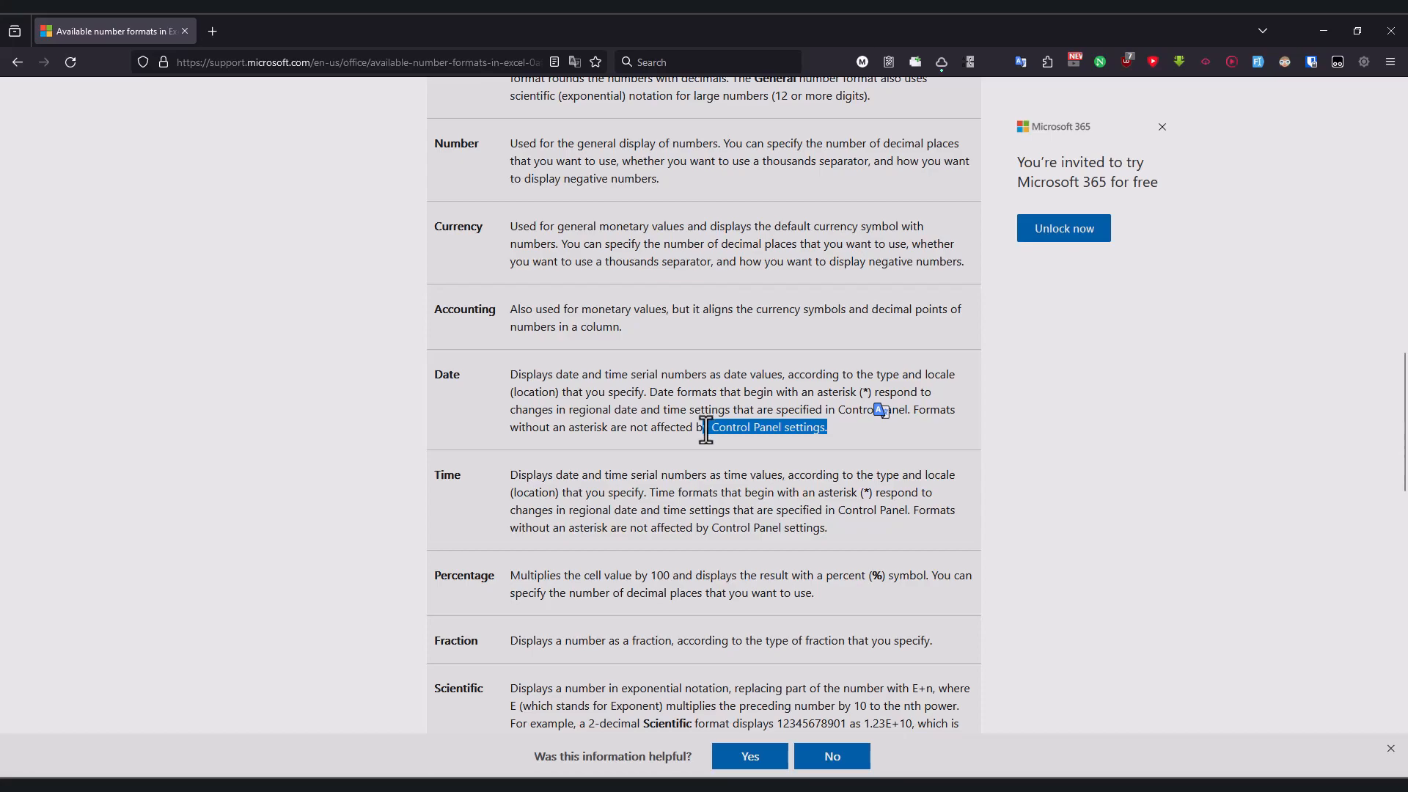
Step: Switch to Excel and enter the date 12-2-2013 in cell F10
{"action": "key", "text": "alt+Tab"}
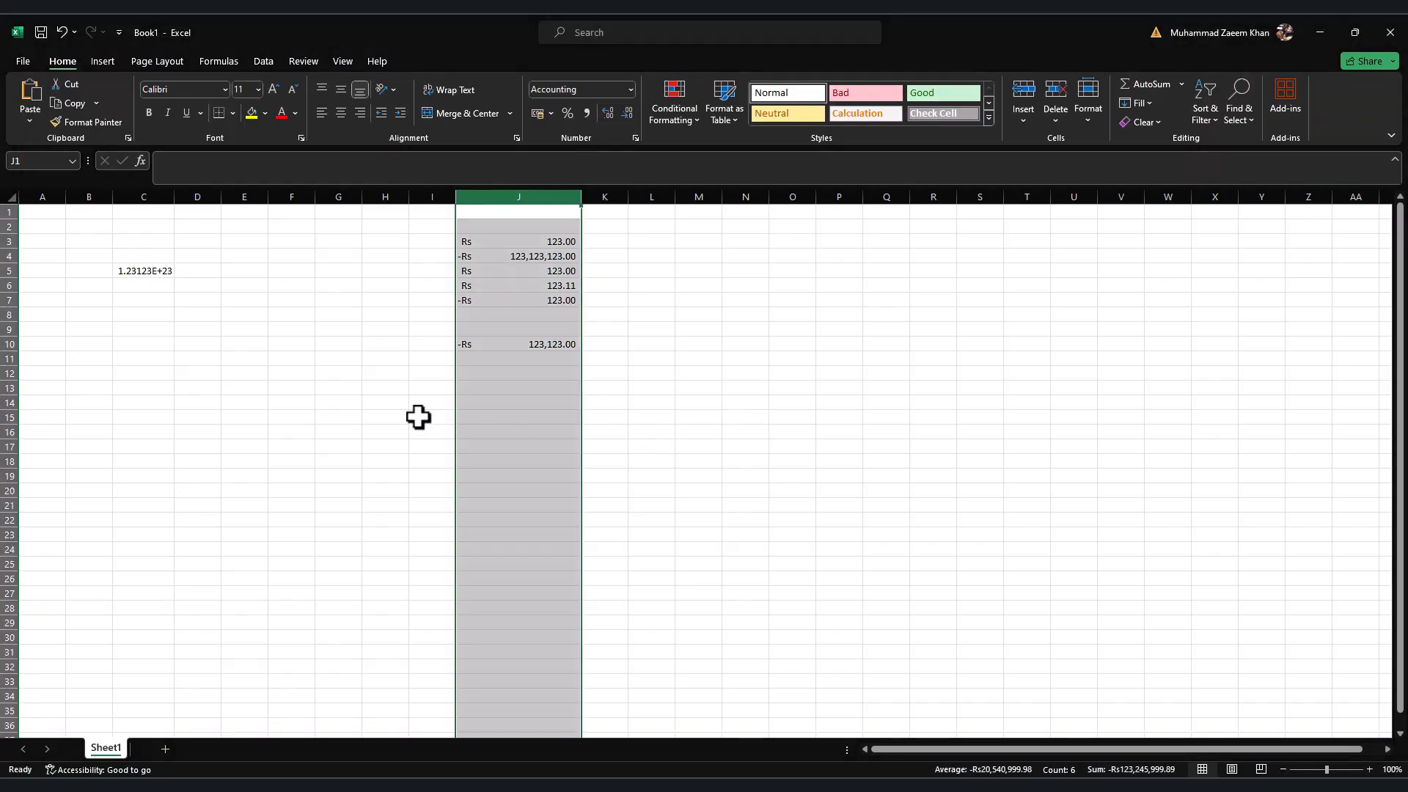
{"action": "left_click", "coordinate": [289, 343]}
{"action": "type", "text": "12-2-2013"}
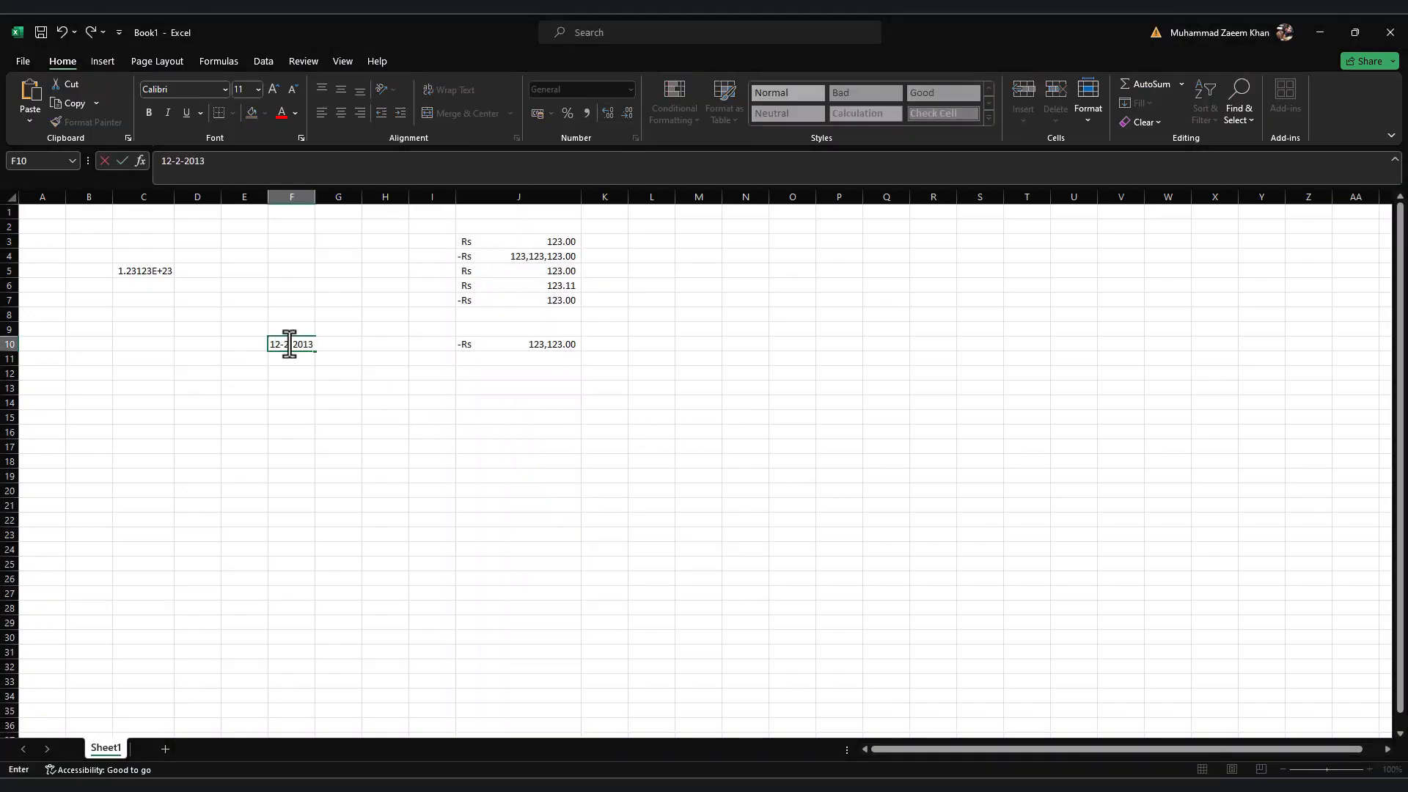
{"action": "key", "text": "Return"}
{"action": "left_click", "coordinate": [290, 344]}
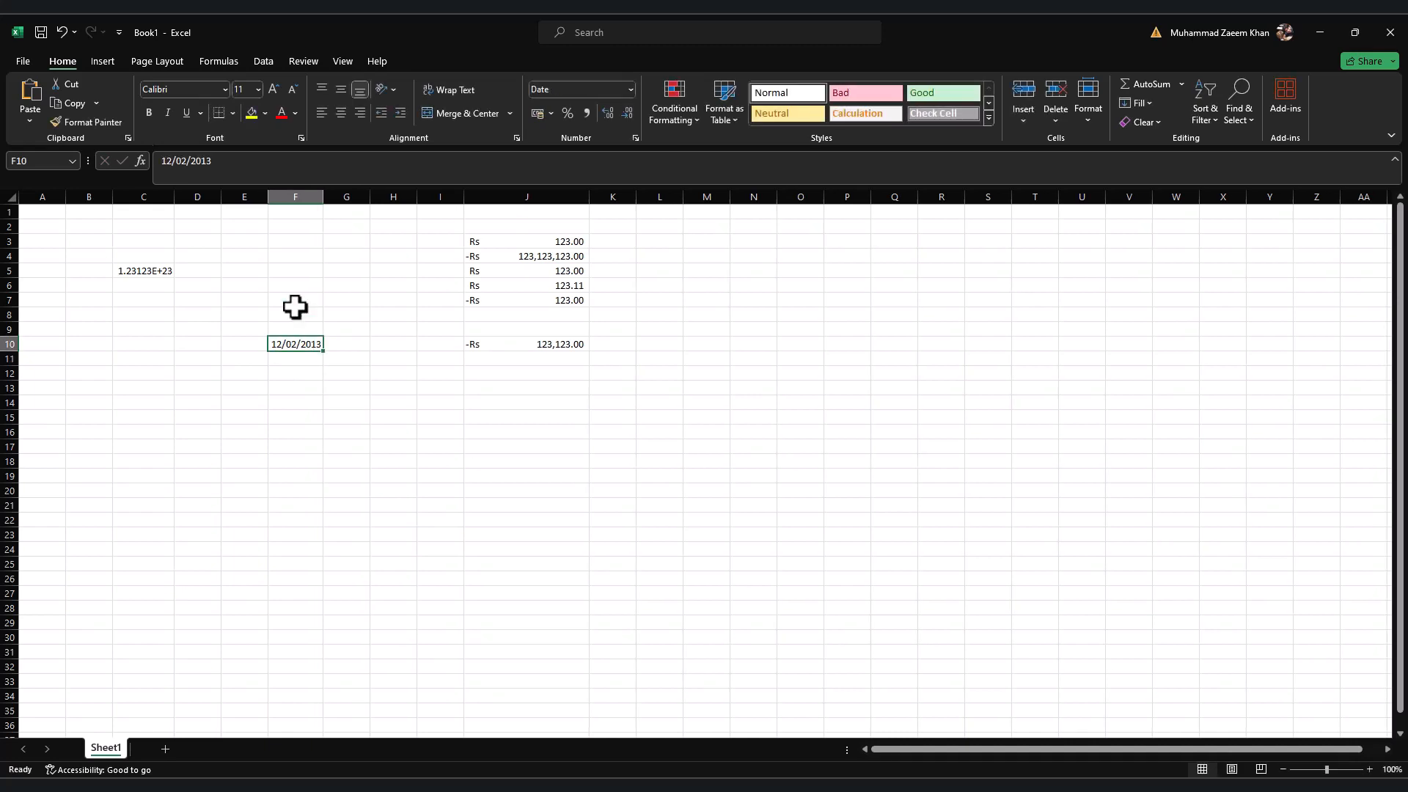
Step: Format column F as Date with the *Wednesday, 14 March 2012 type
{"action": "left_click", "coordinate": [289, 197]}
{"action": "left_click", "coordinate": [635, 138]}
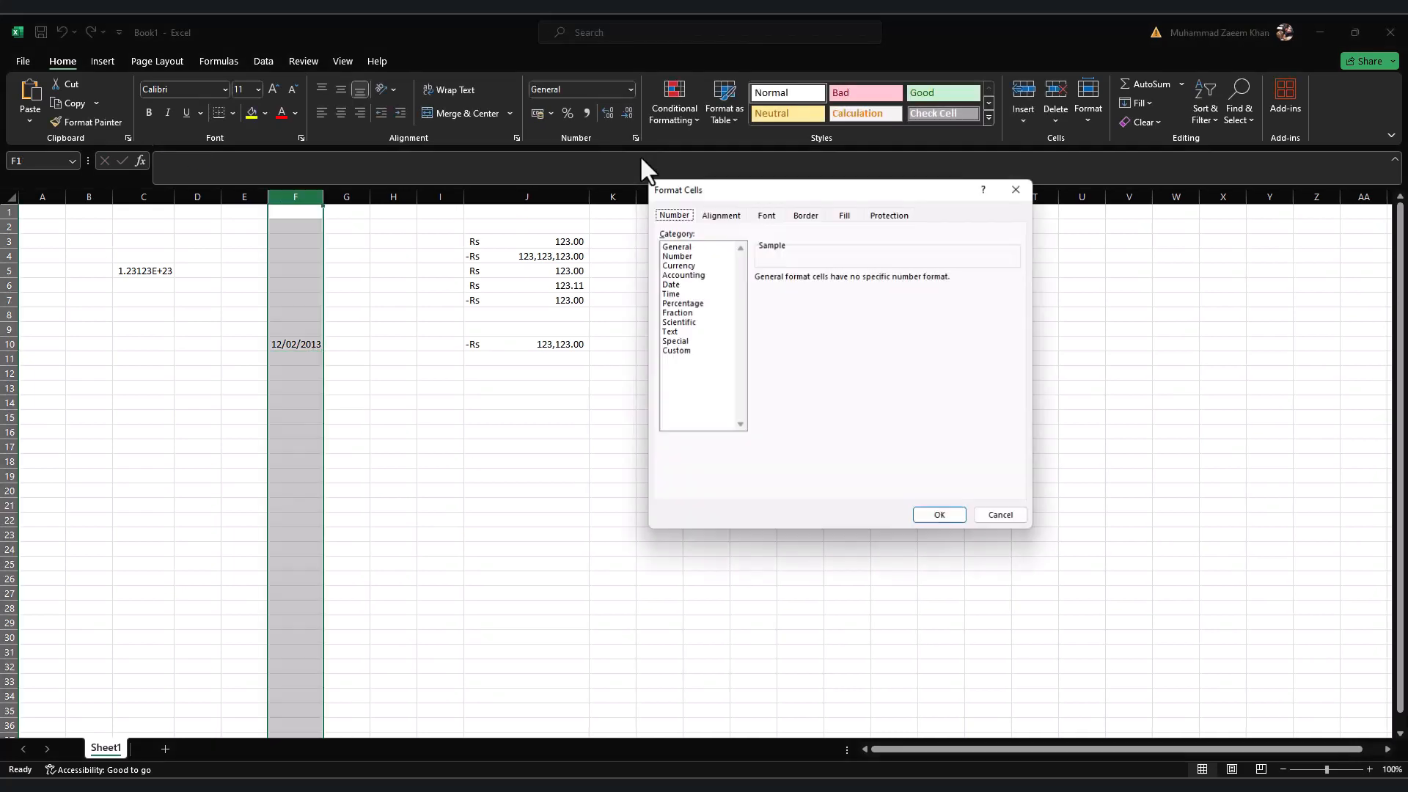
{"action": "left_click", "coordinate": [682, 284]}
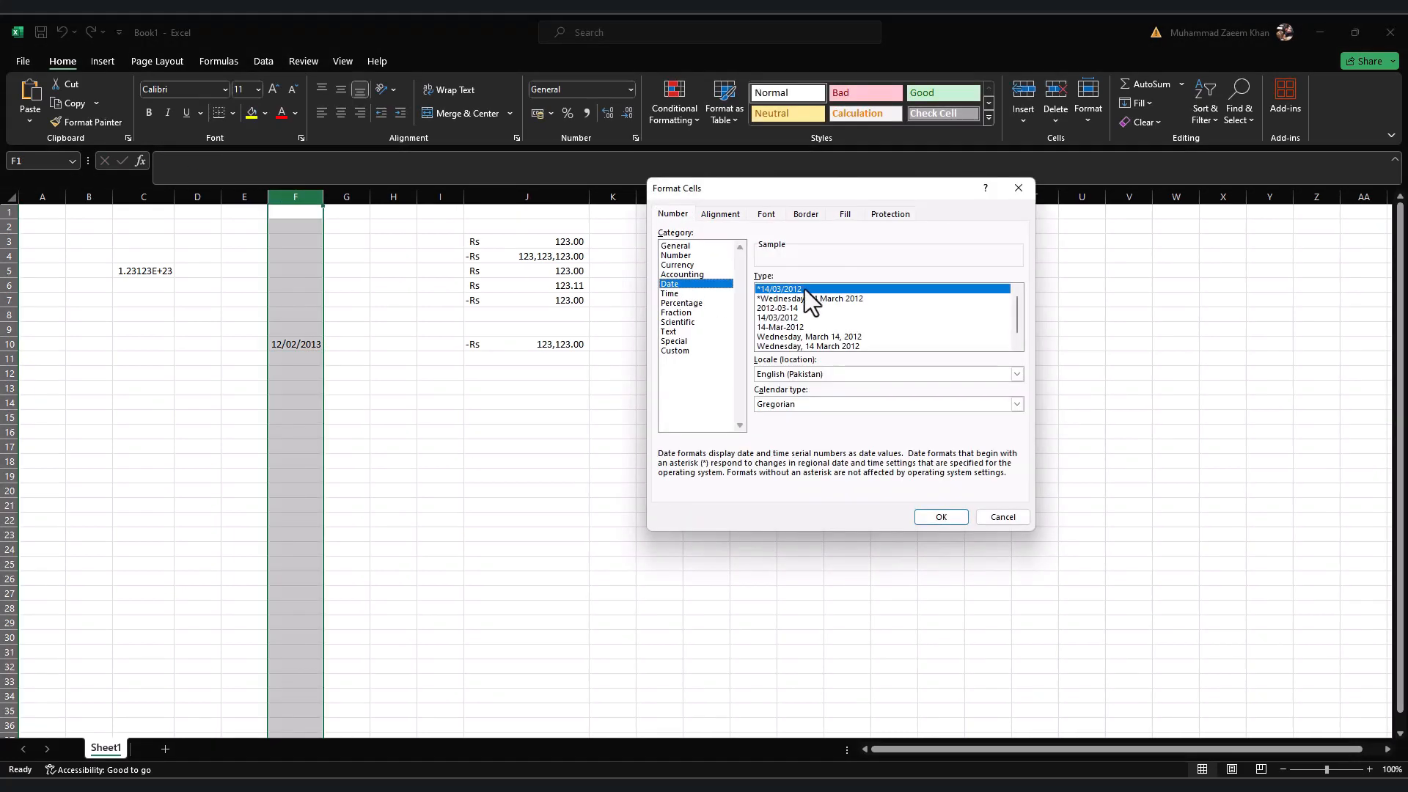
{"action": "left_click", "coordinate": [936, 516]}
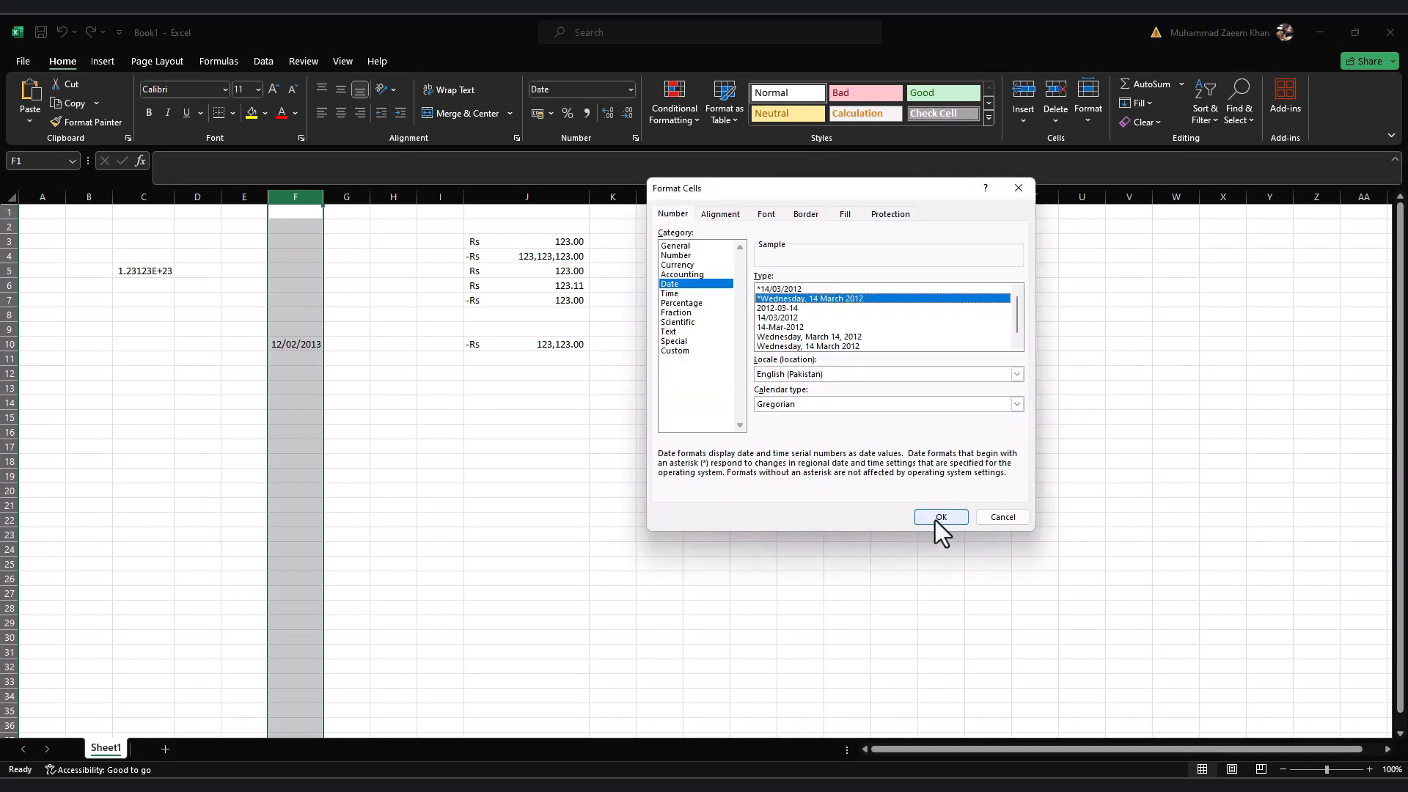
{"action": "left_click", "coordinate": [936, 517]}
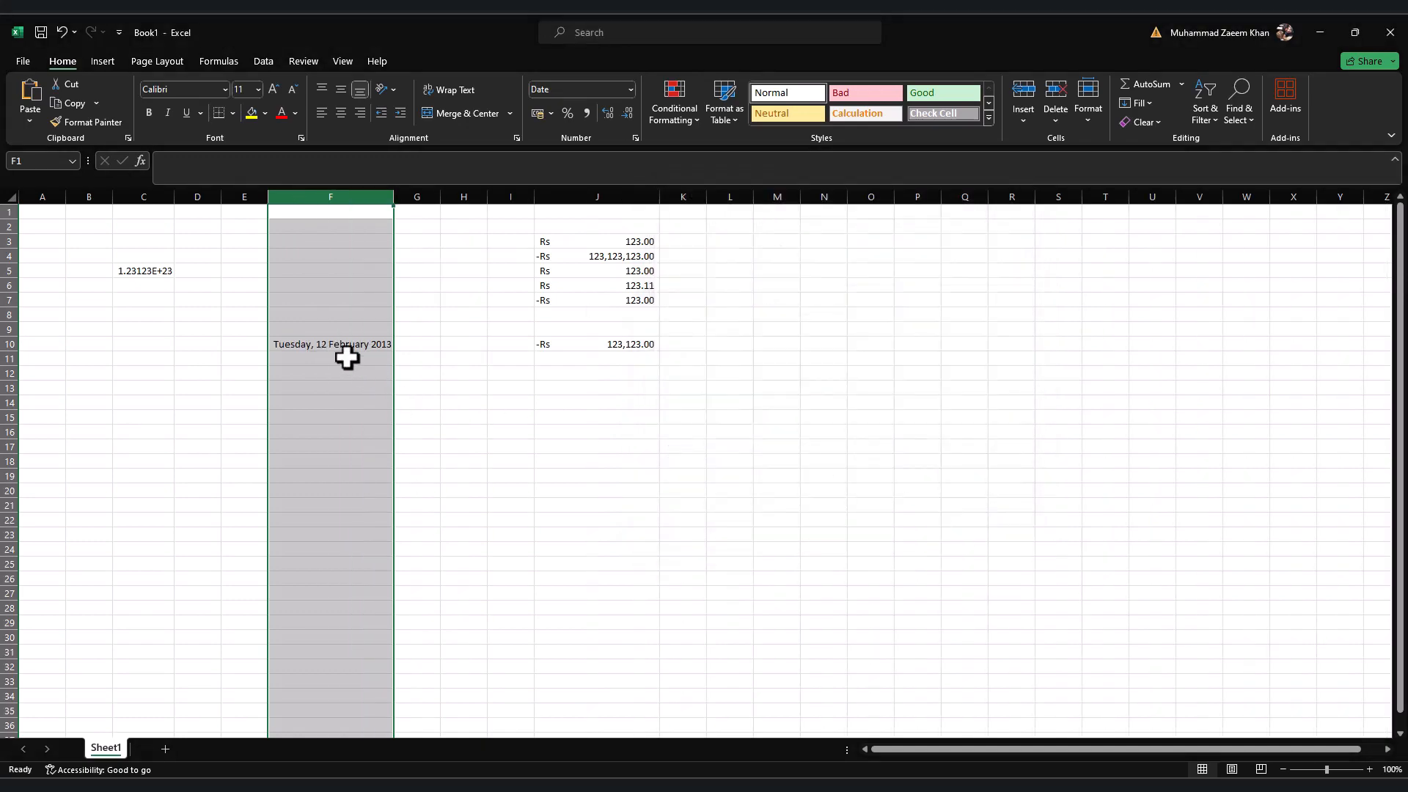
Step: Apply the Wednesday, March 14, 2012 date type to column F, and replace it with the 14 March 2012 type
{"action": "left_click", "coordinate": [635, 138]}
{"action": "left_click", "coordinate": [789, 317]}
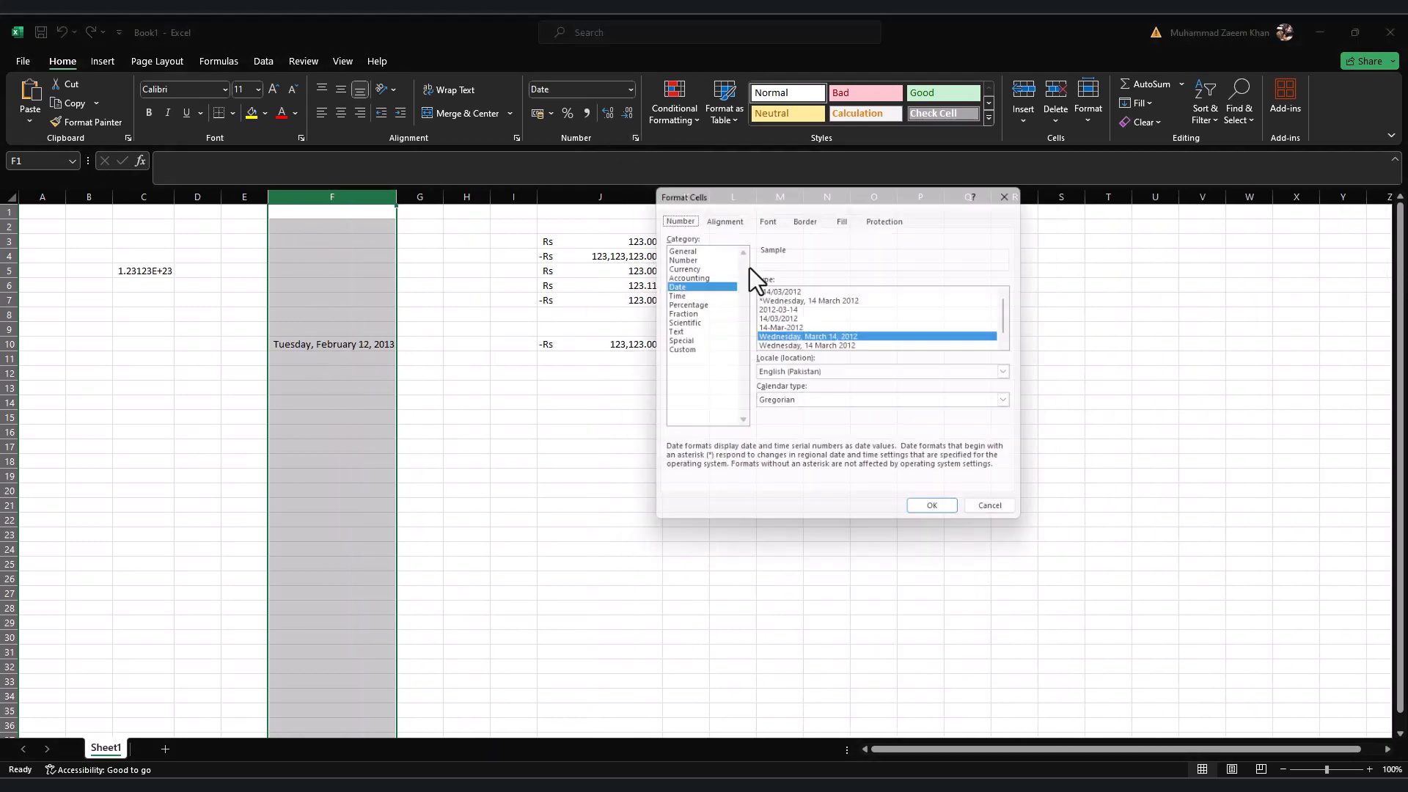
{"action": "left_click", "coordinate": [848, 342]}
{"action": "key", "text": "Return"}
{"action": "left_click", "coordinate": [635, 138]}
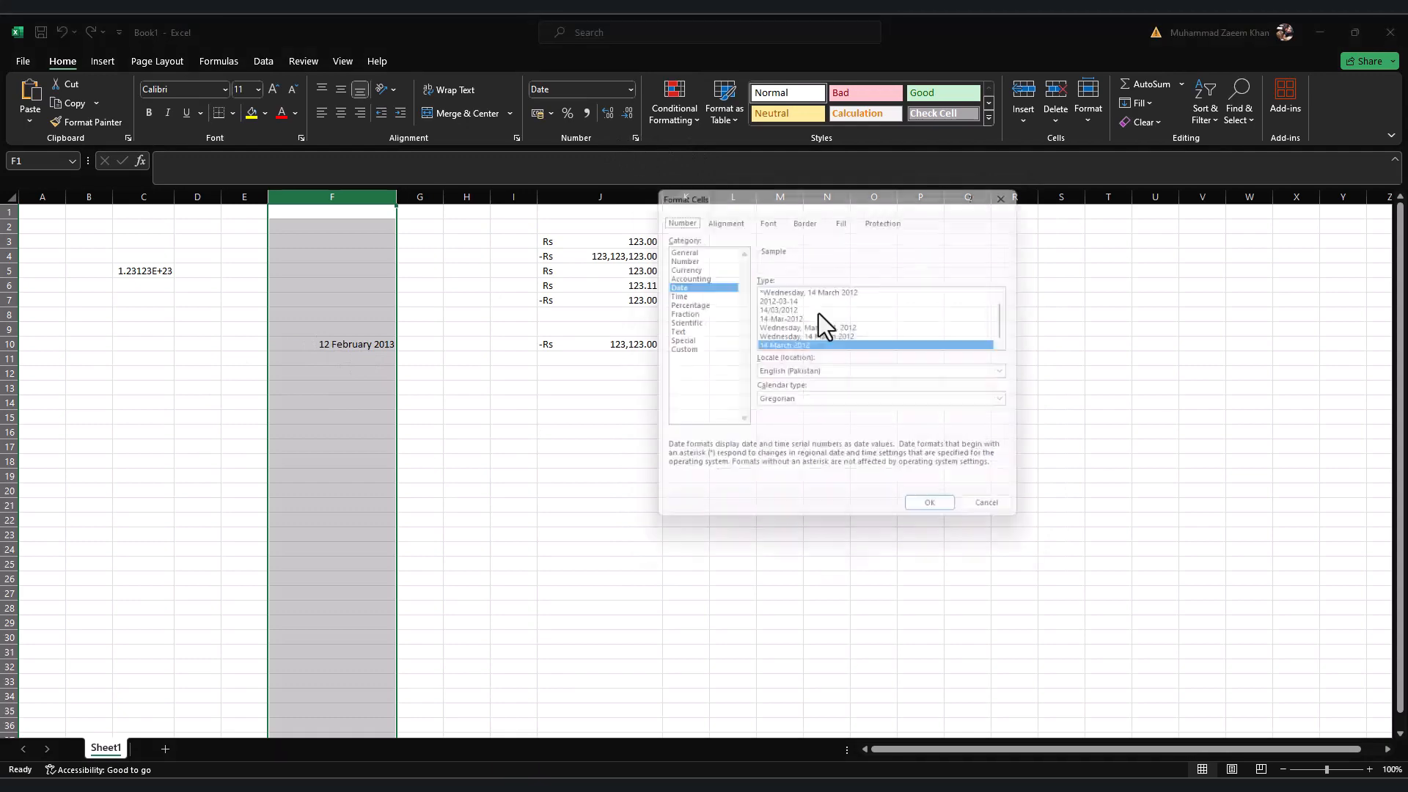
{"action": "left_click", "coordinate": [807, 374]}
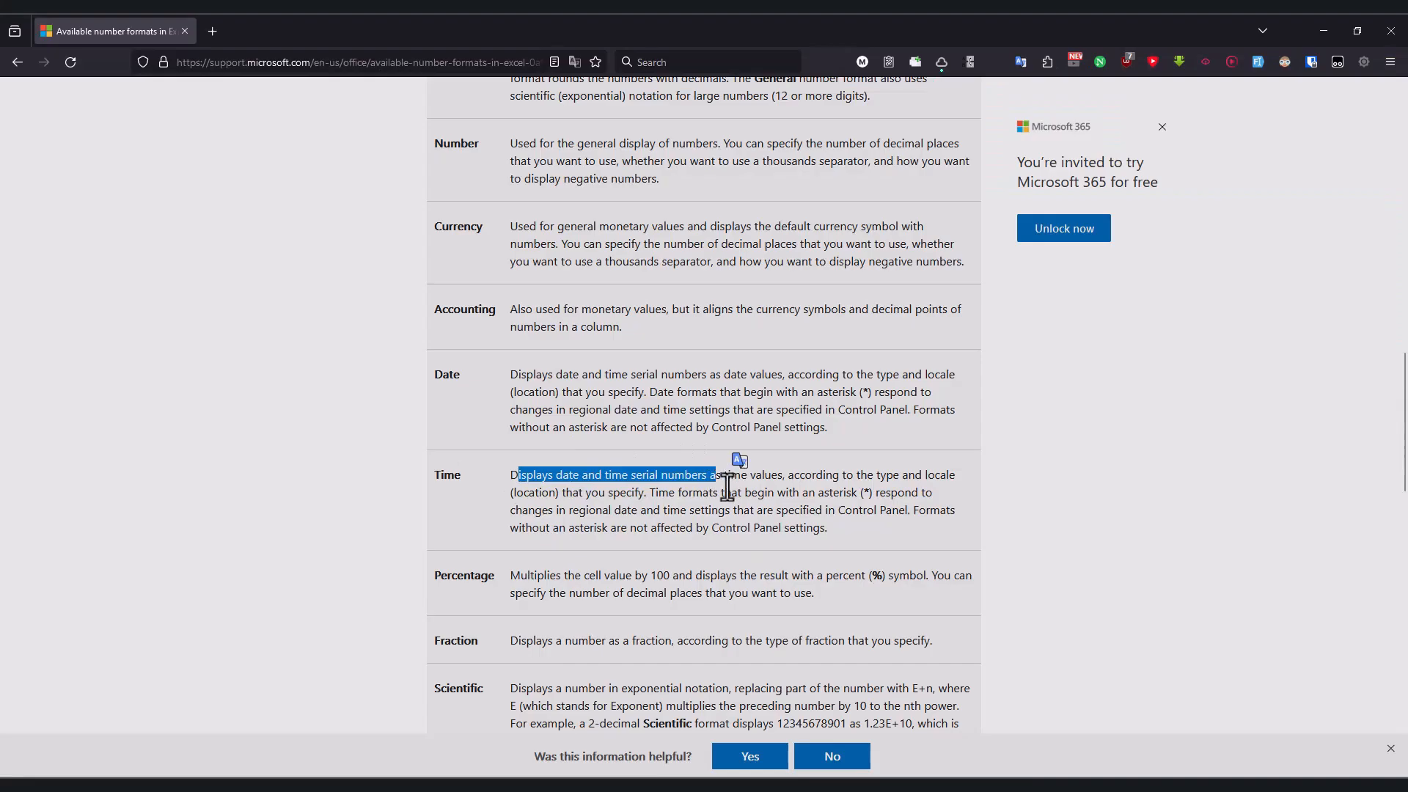
Step: In the browser article, read the Time format's description, covering time values, type, locale and the meaning of the asterisk
{"action": "left_click_drag", "start_coordinate": [739, 477], "coordinate": [776, 486]}
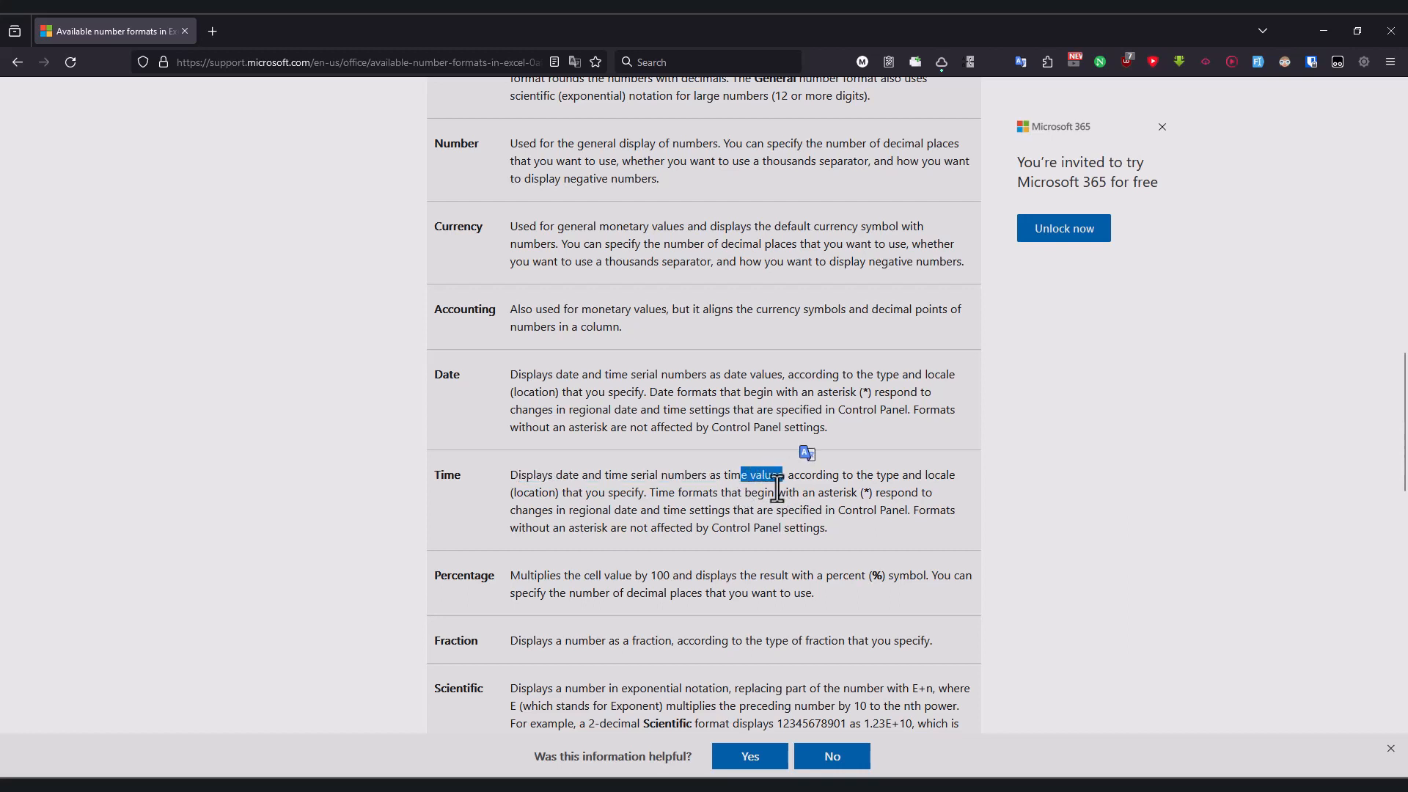
{"action": "left_click", "coordinate": [819, 477]}
{"action": "left_click_drag", "start_coordinate": [819, 477], "coordinate": [898, 475]}
{"action": "left_click_drag", "start_coordinate": [569, 493], "coordinate": [857, 495]}
{"action": "left_click_drag", "start_coordinate": [526, 510], "coordinate": [789, 510]}
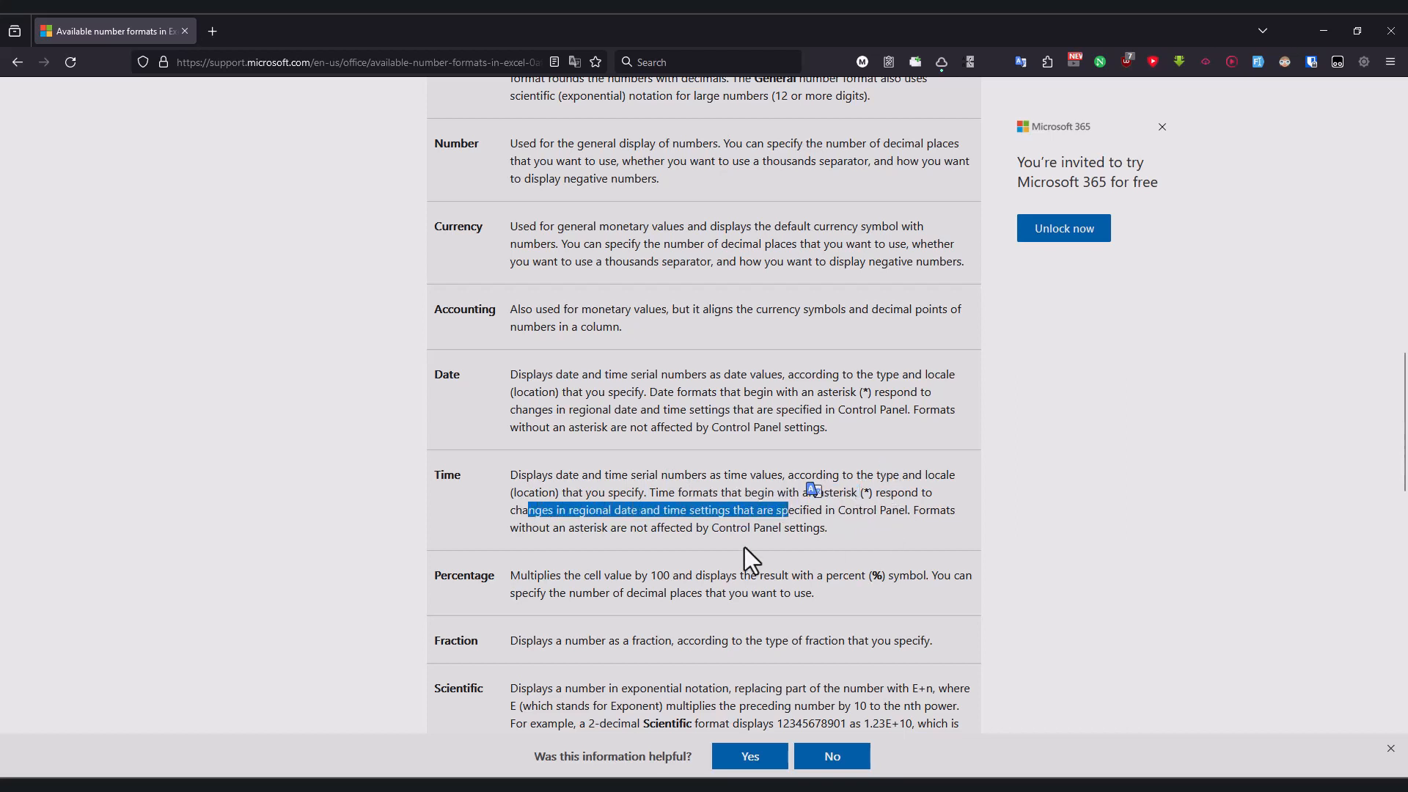
{"action": "left_click_drag", "start_coordinate": [536, 530], "coordinate": [786, 542]}
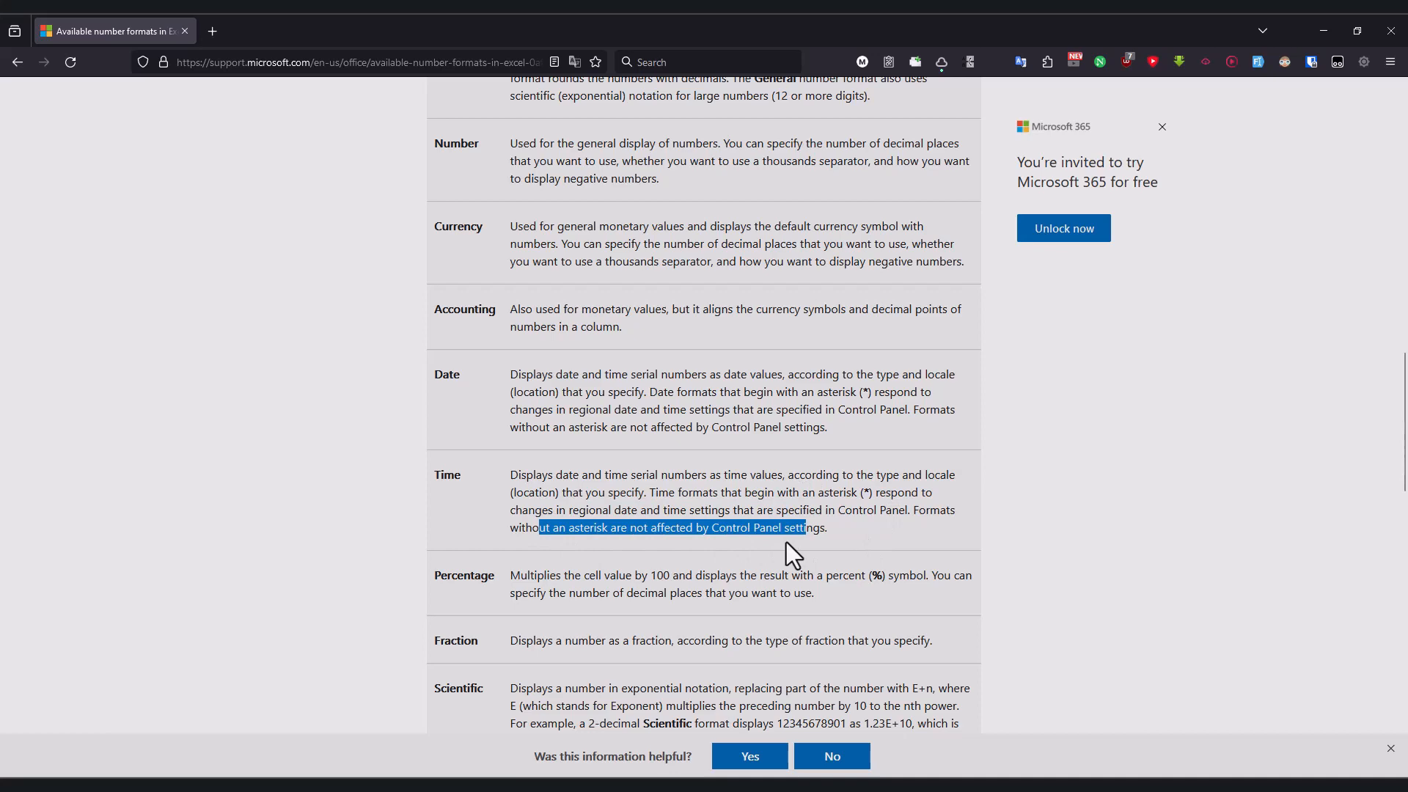
{"action": "left_click", "coordinate": [689, 534]}
{"action": "left_click_drag", "start_coordinate": [616, 531], "coordinate": [773, 534]}
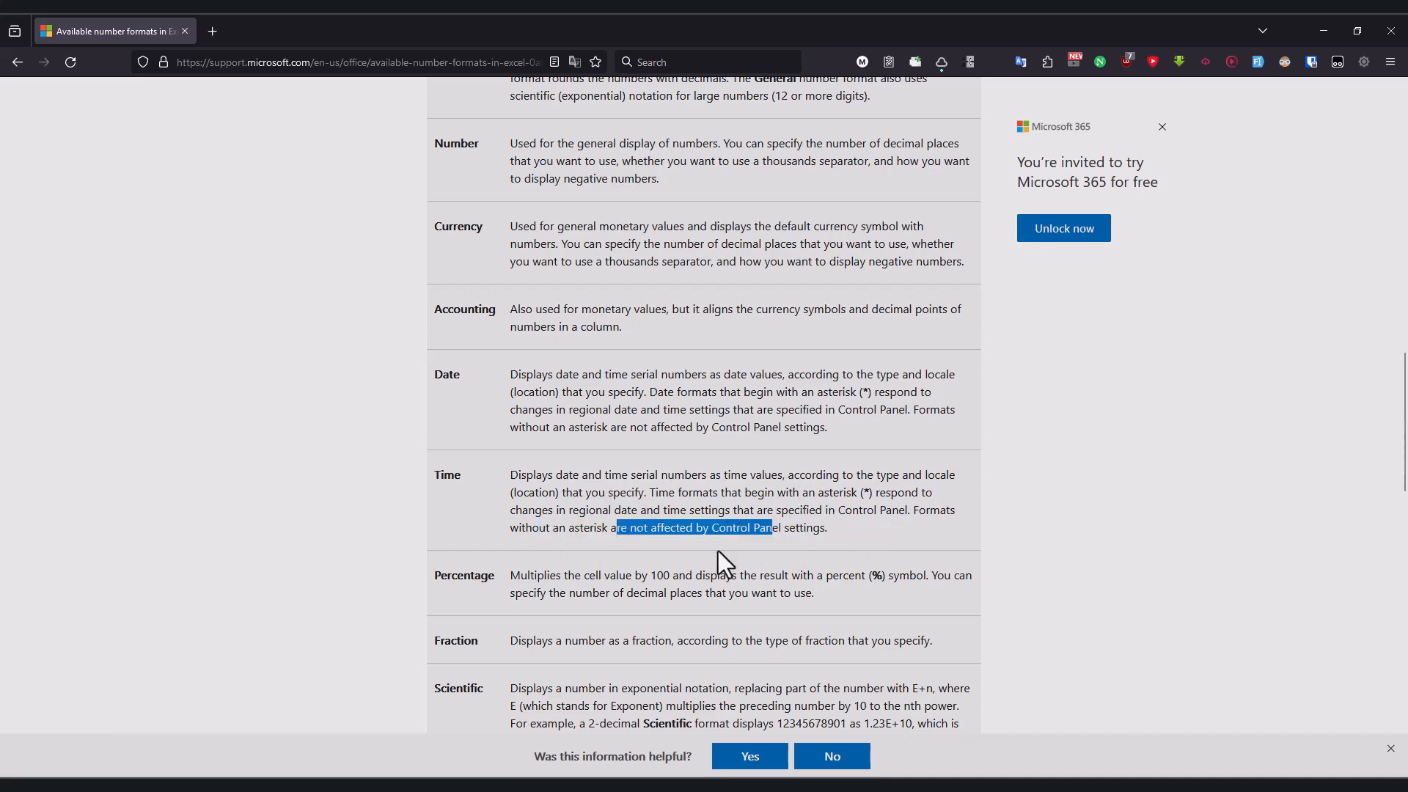
Step: Switch to Excel and enter the time 11:30 in cell G10
{"action": "key", "text": "alt+Tab"}
{"action": "left_click", "coordinate": [420, 197]}
{"action": "double_click", "coordinate": [427, 344]}
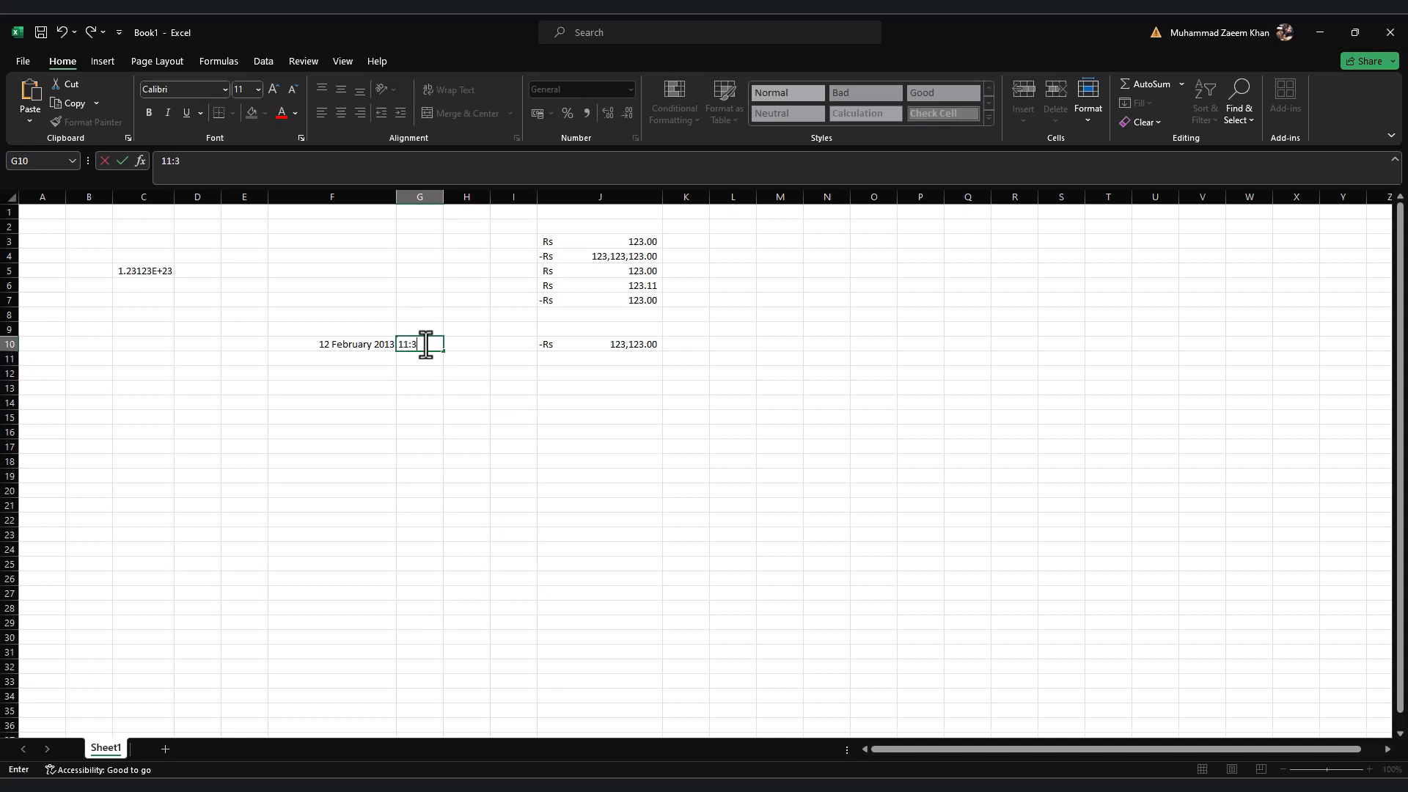
Step: Format column G as Time with the 1:30 PM type, and change the type to 13:30
{"action": "left_click", "coordinate": [420, 196]}
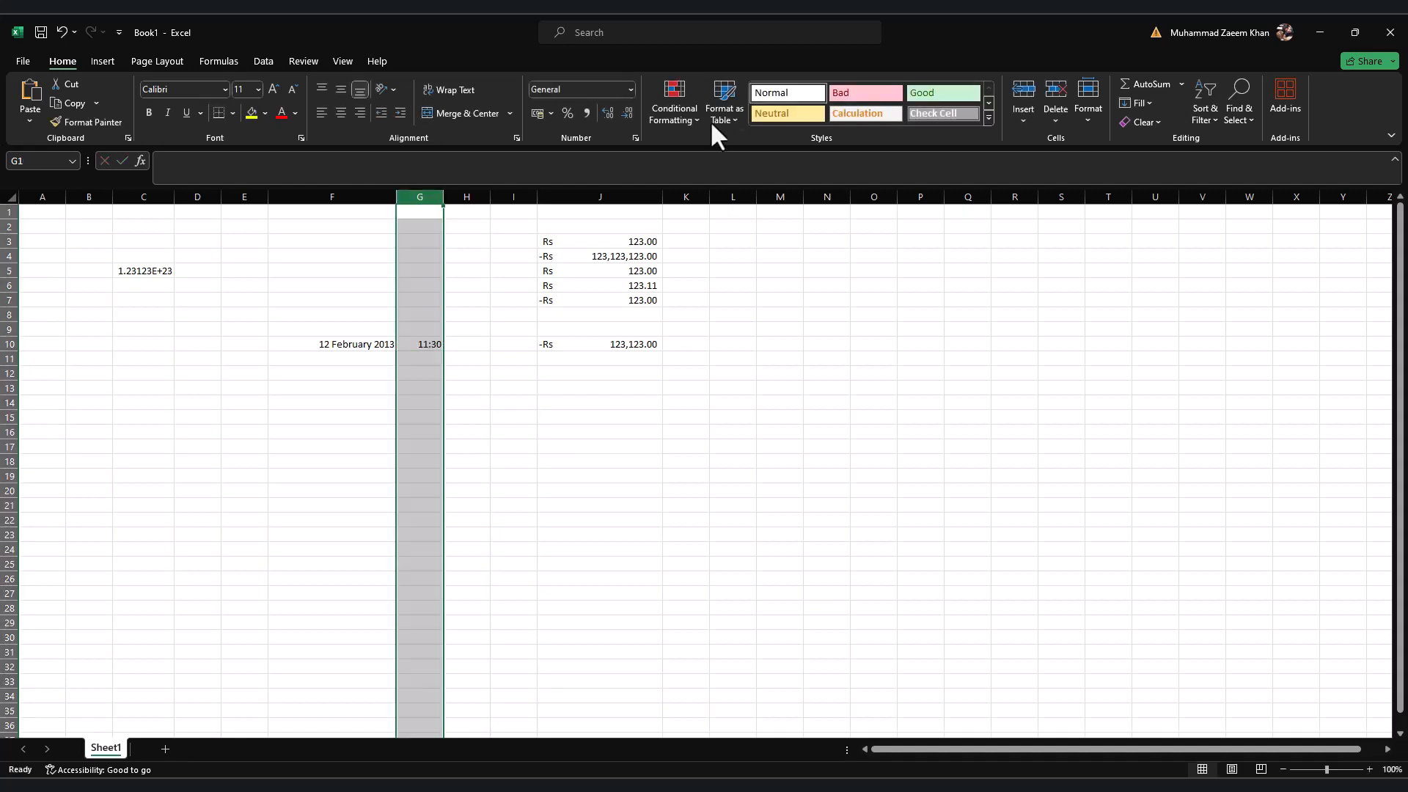
{"action": "left_click", "coordinate": [635, 137]}
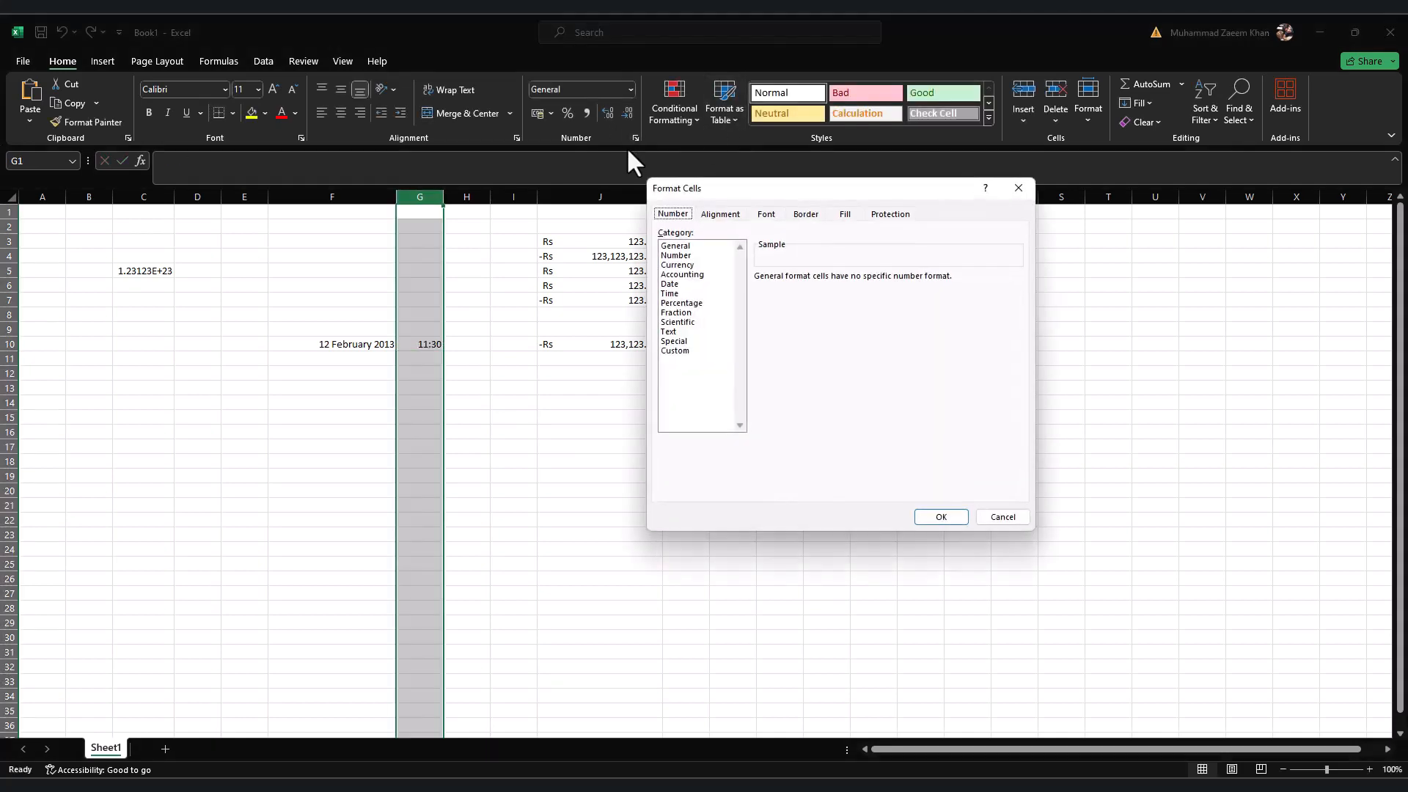
{"action": "left_click", "coordinate": [669, 293]}
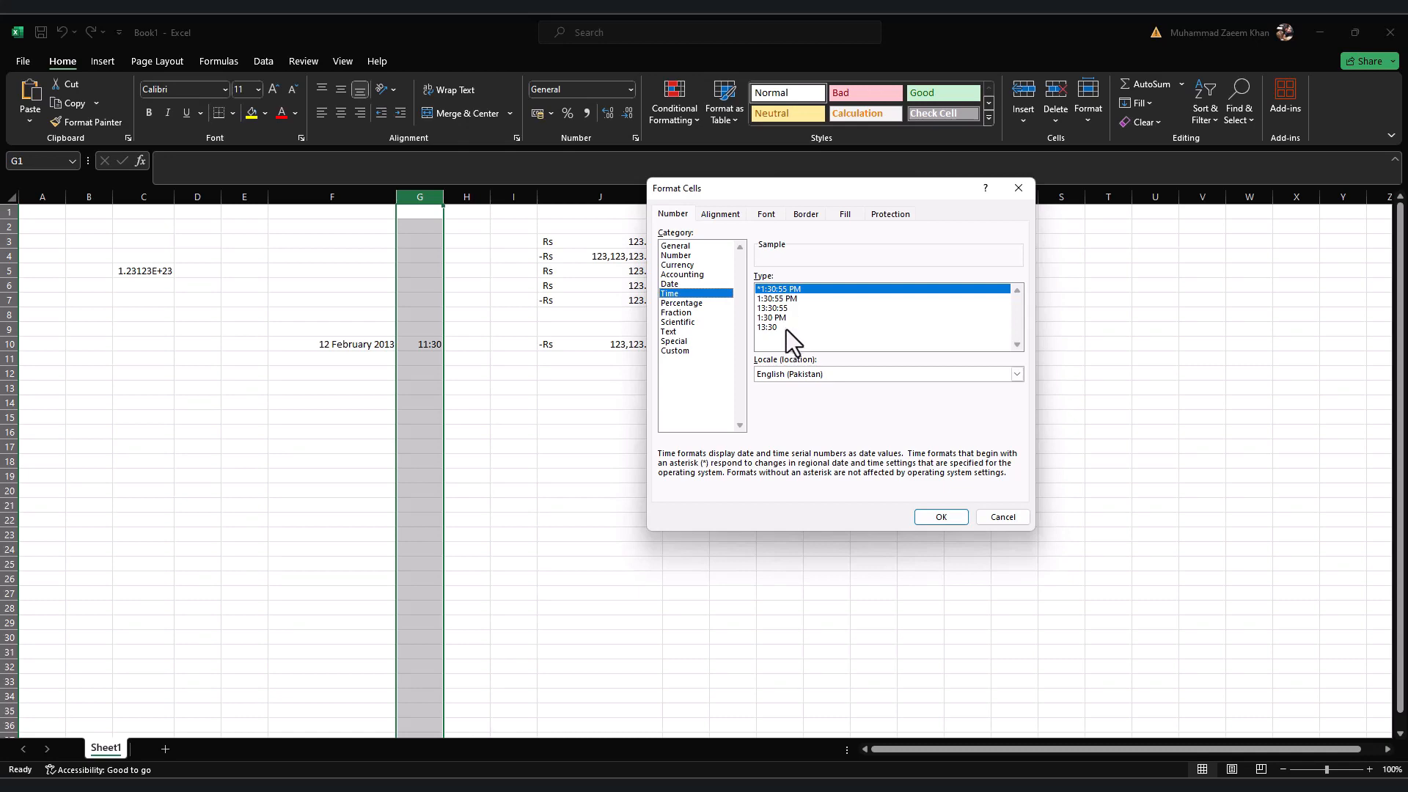
{"action": "double_click", "coordinate": [781, 320]}
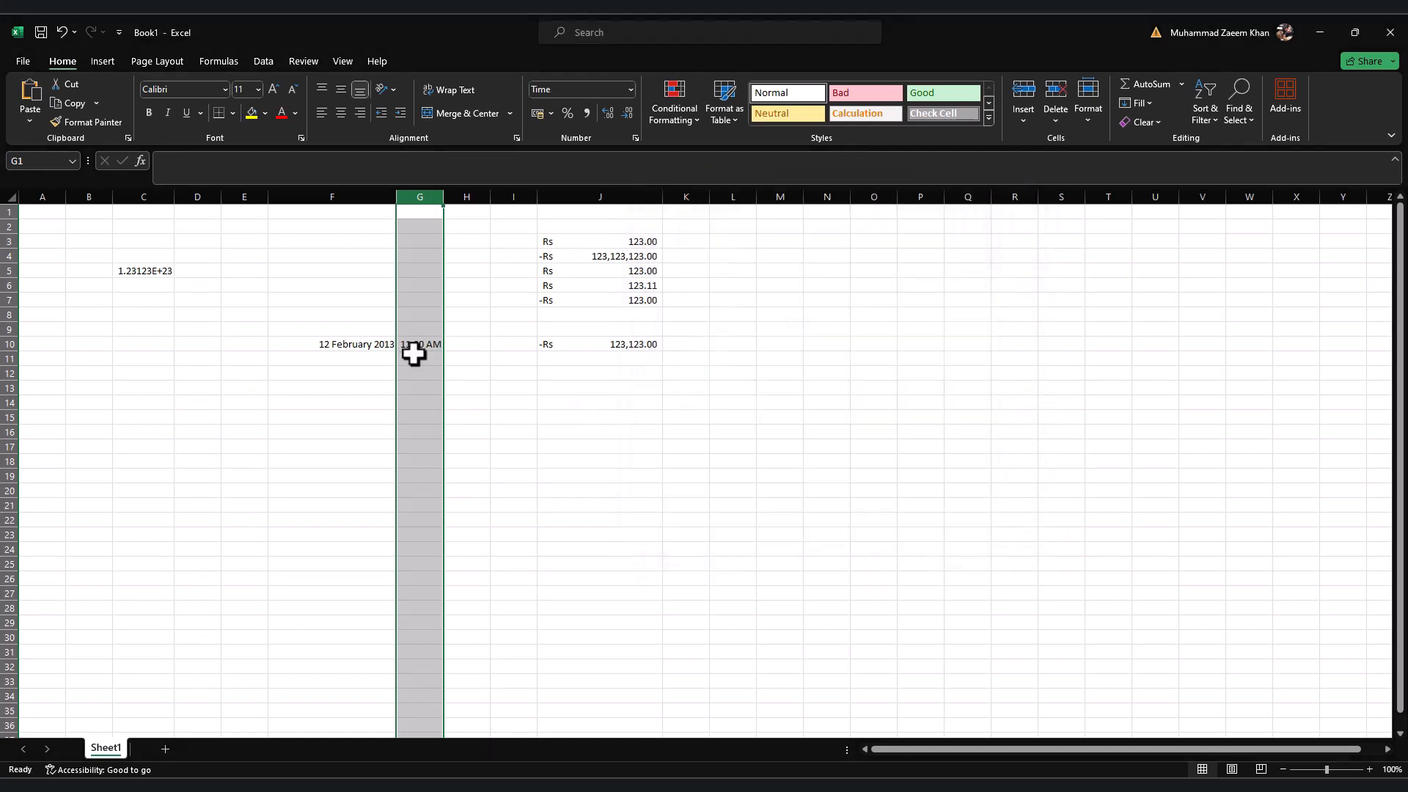
{"action": "key", "text": "ctrl+1"}
{"action": "left_click", "coordinate": [776, 328]}
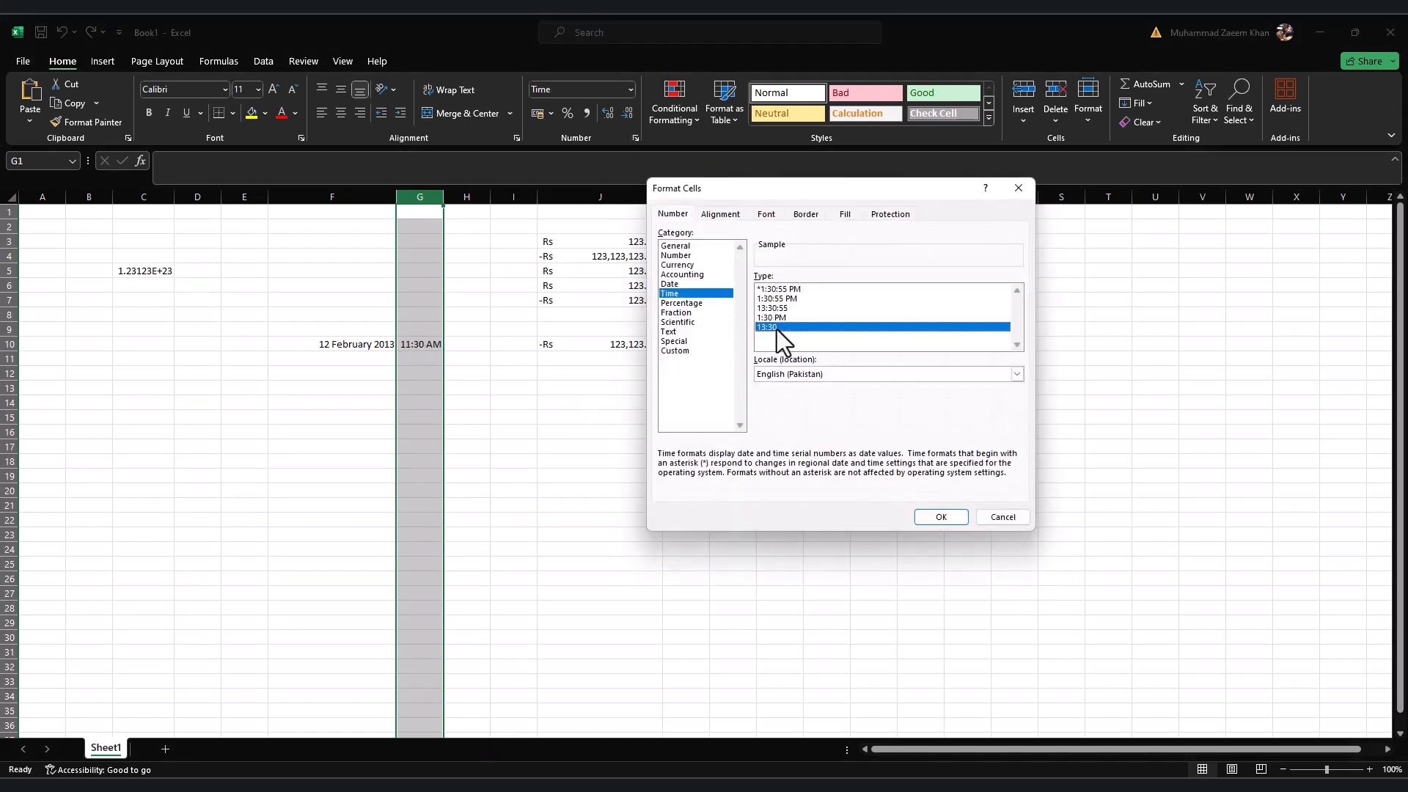
{"action": "key", "text": "Return"}
Step: Enter 13 in cell G11 and 13:30 in cell G12
{"action": "left_click", "coordinate": [421, 358]}
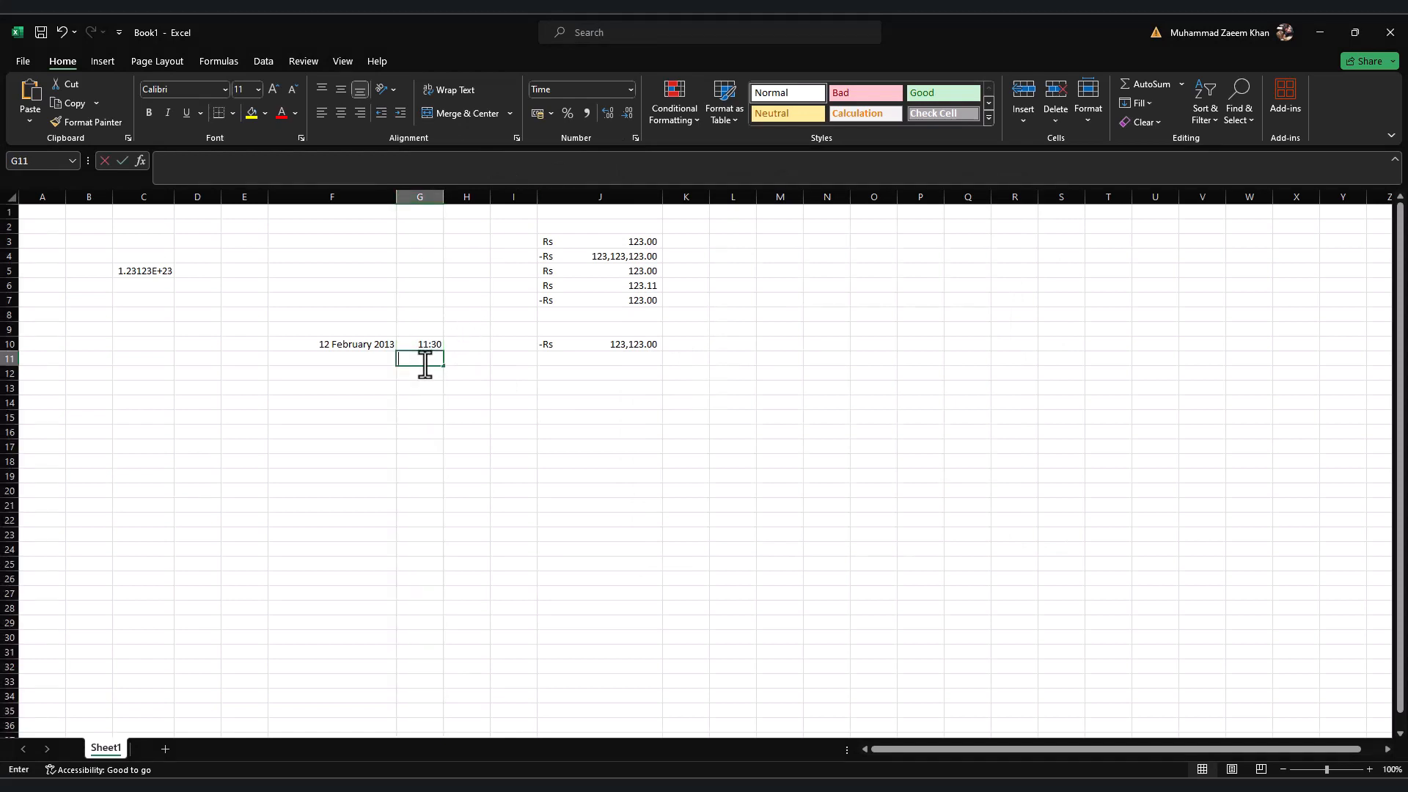
{"action": "type", "text": "13"}
{"action": "key", "text": "Return"}
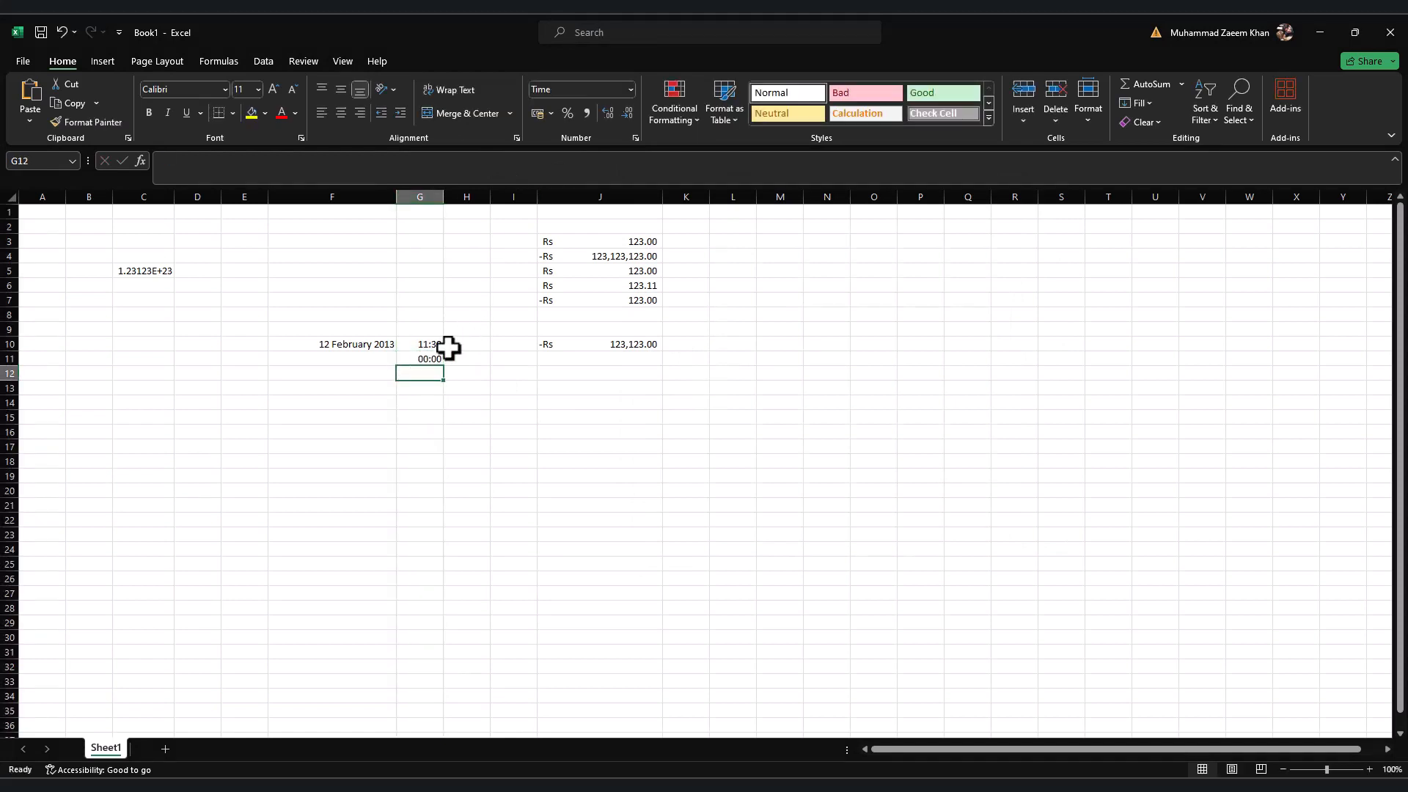
{"action": "key", "text": "Up"}
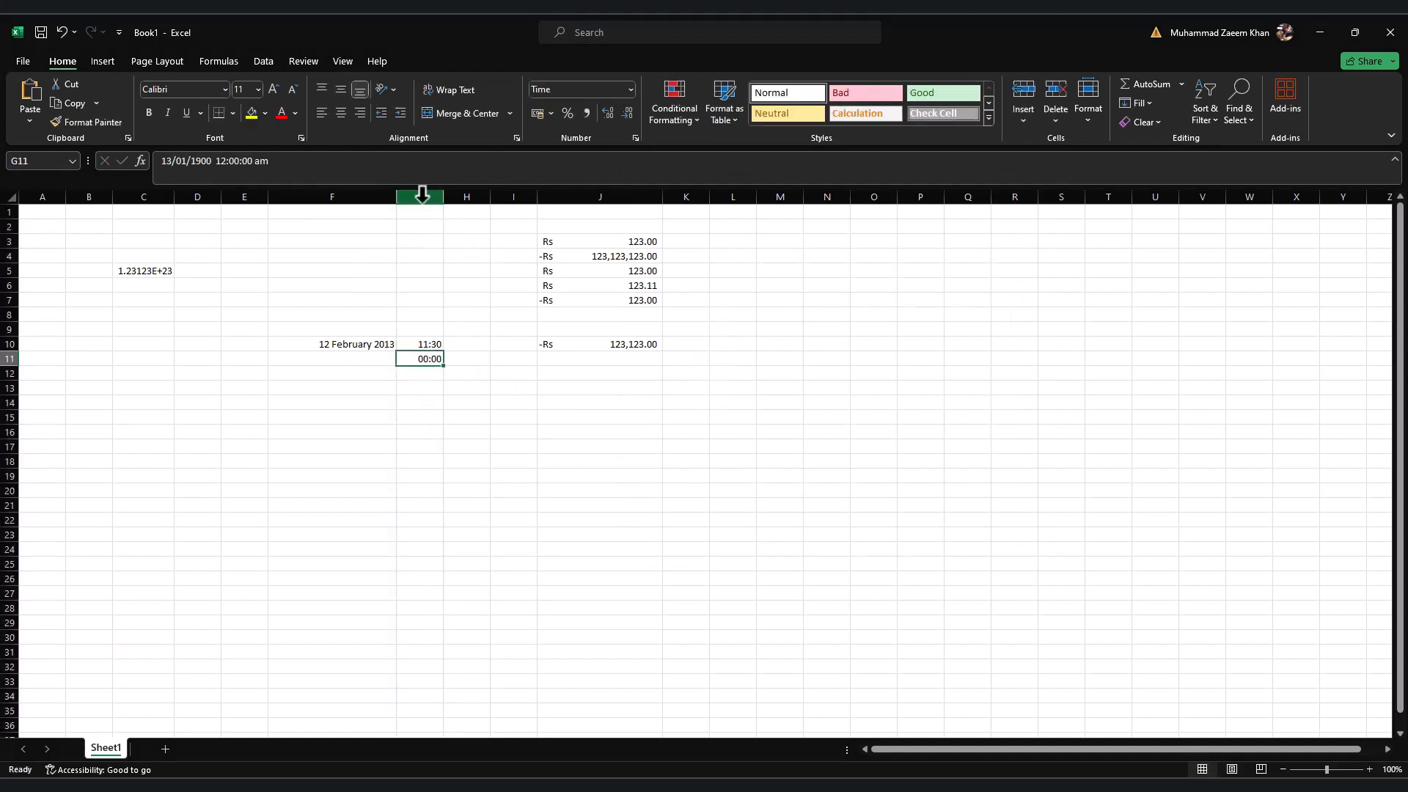
{"action": "left_click", "coordinate": [413, 374]}
{"action": "type", "text": "13:30"}
{"action": "key", "text": "Return"}
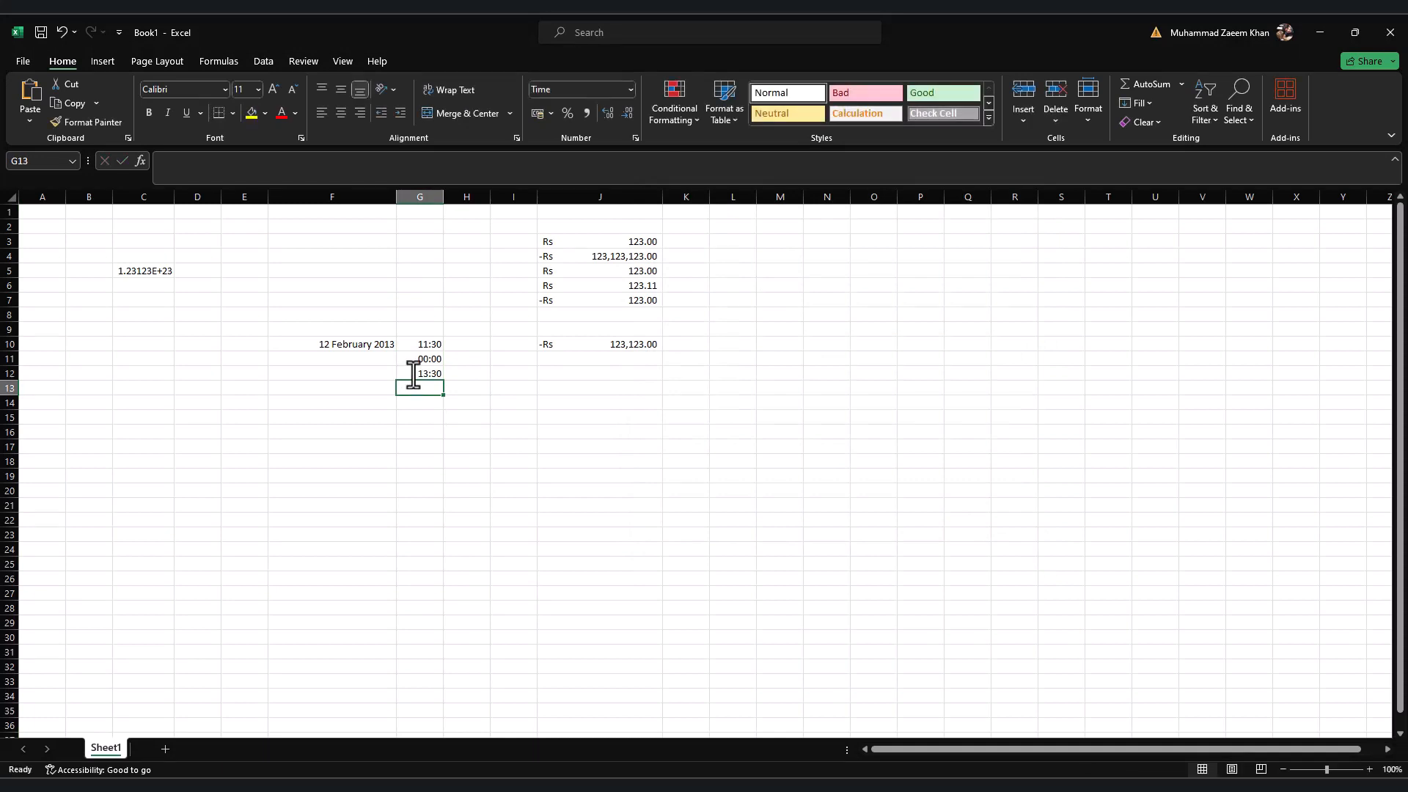
Step: Set the Time format of column G to the 1:30 PM type
{"action": "left_click", "coordinate": [417, 197]}
{"action": "left_click", "coordinate": [635, 138]}
{"action": "left_click", "coordinate": [800, 318]}
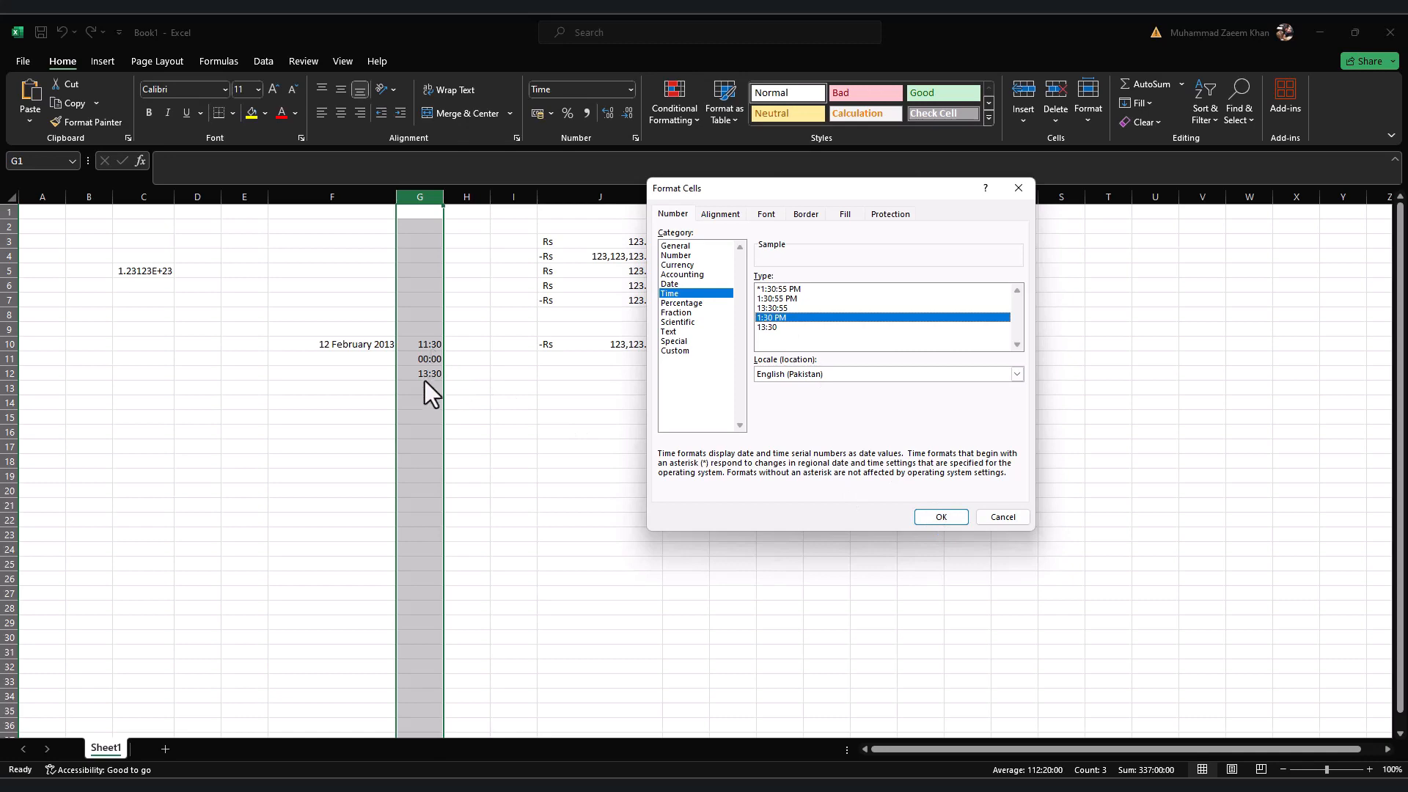
{"action": "left_click", "coordinate": [940, 516]}
{"action": "left_click", "coordinate": [426, 359]}
Step: Try the *1:30:55 PM time type on cell G10
{"action": "left_click", "coordinate": [433, 343]}
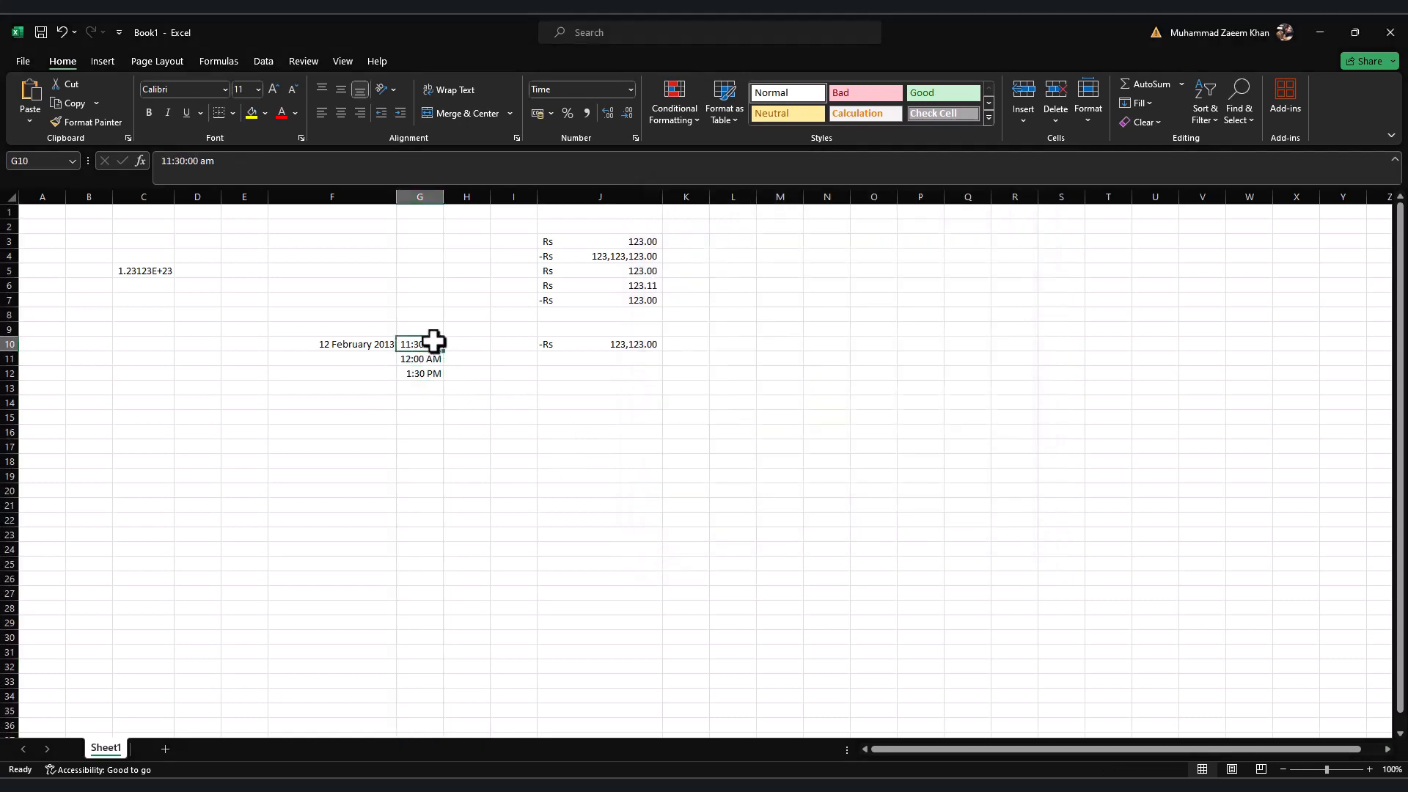
{"action": "left_click", "coordinate": [637, 138]}
{"action": "left_click", "coordinate": [803, 288]}
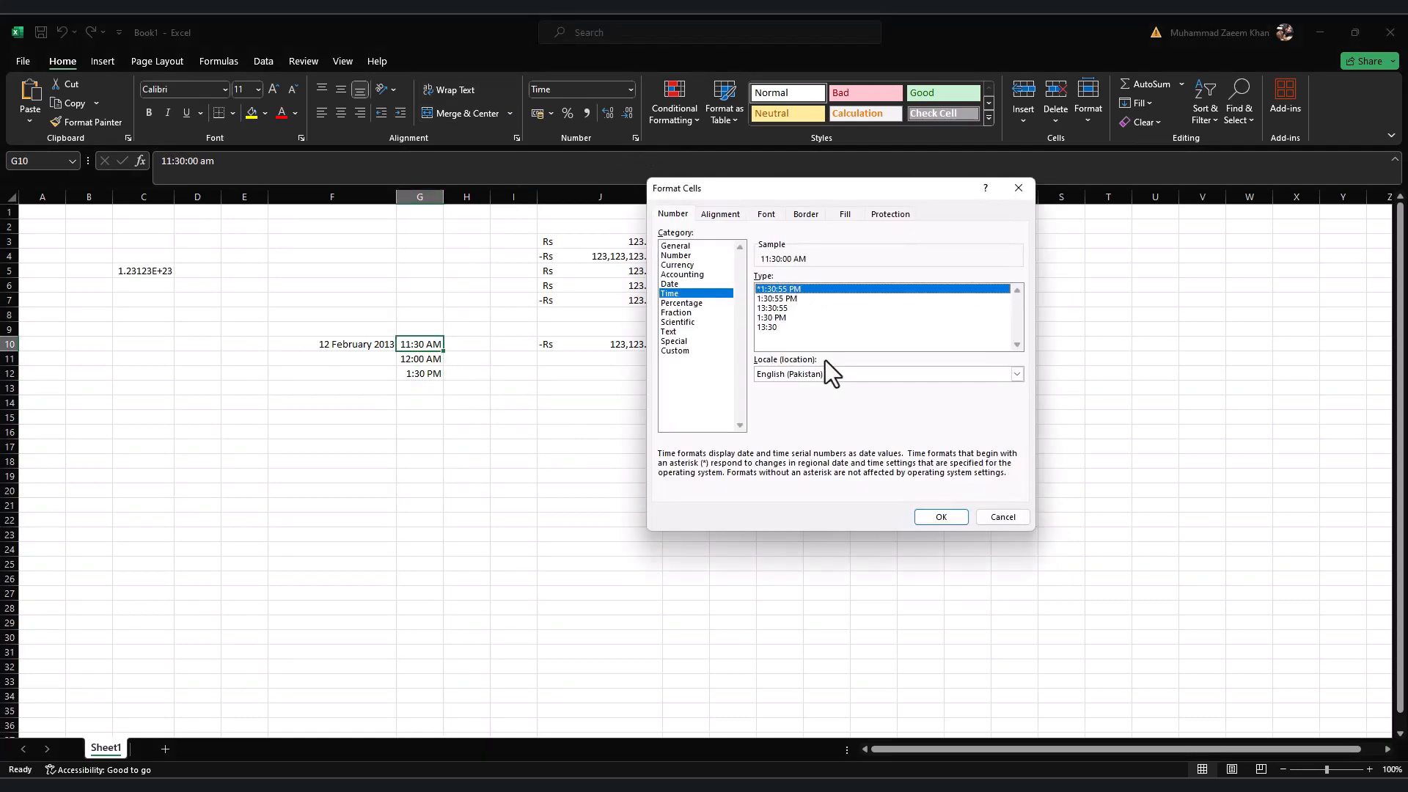
{"action": "left_click", "coordinate": [939, 516]}
Step: Set the Time format of the whole column G to the *1:30:55 PM type
{"action": "left_click", "coordinate": [419, 197]}
{"action": "left_click", "coordinate": [635, 138]}
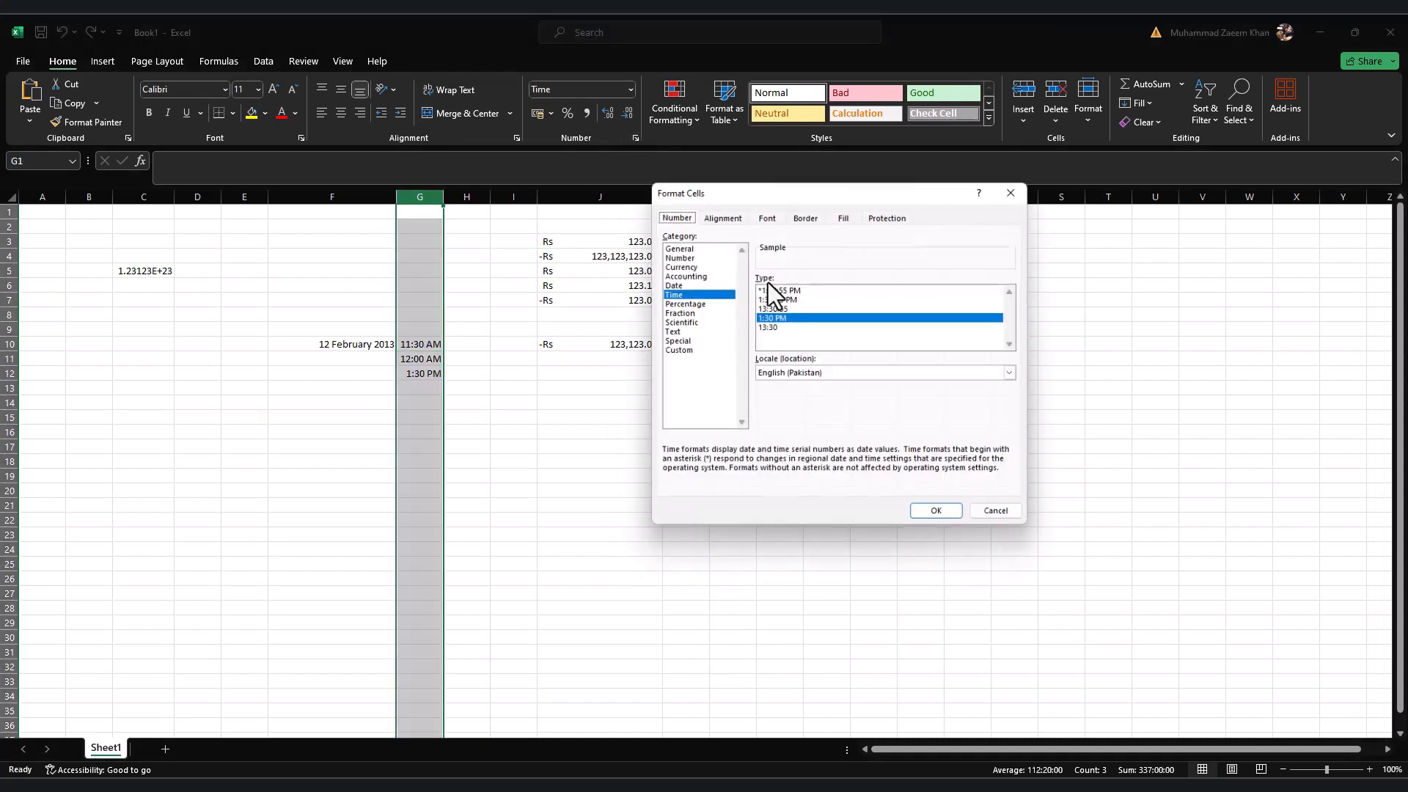
{"action": "left_click", "coordinate": [798, 288]}
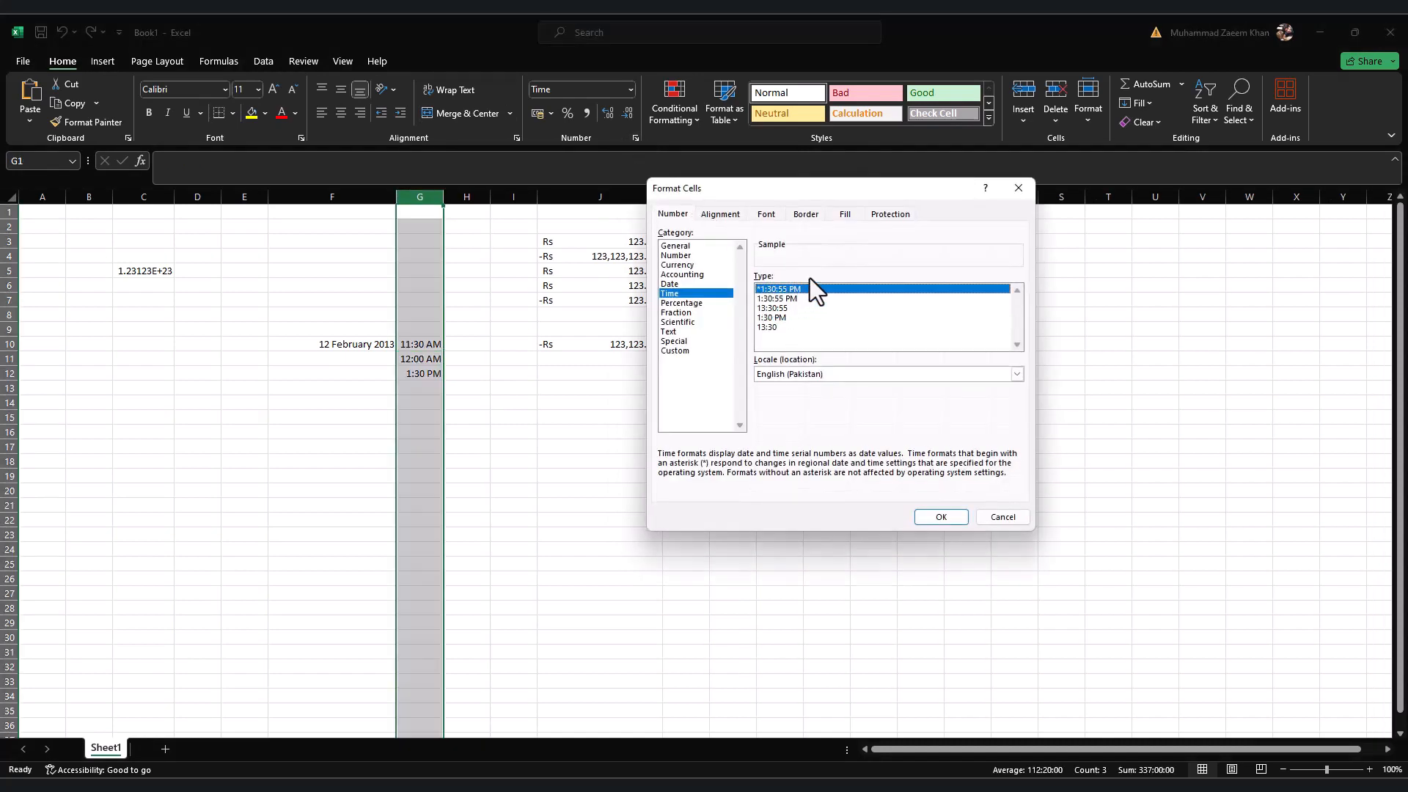
{"action": "left_click", "coordinate": [939, 517]}
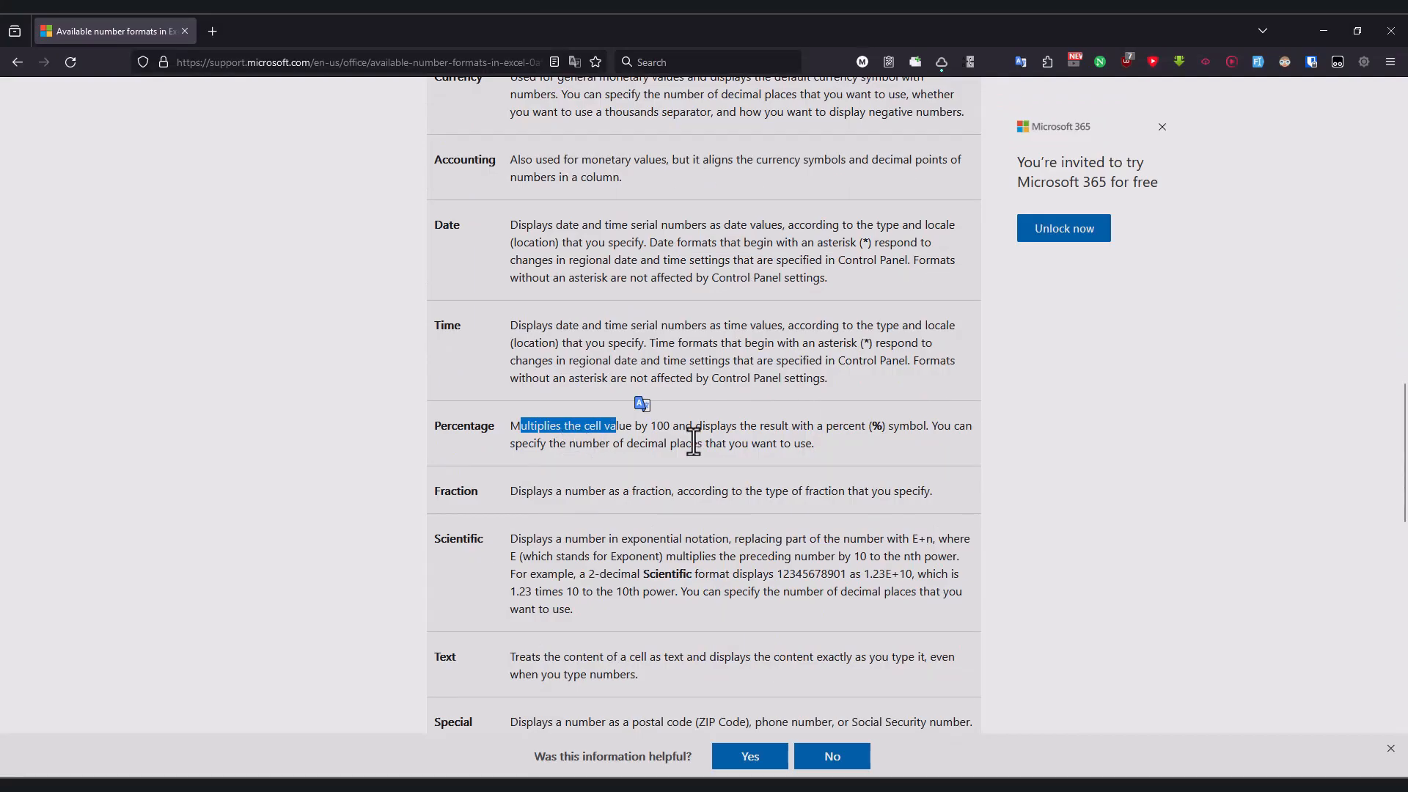
Step: Read the Percentage description in Microsoft's article, and in Excel format column E as Percentage with 2 decimal places
{"action": "double_click", "coordinate": [660, 426]}
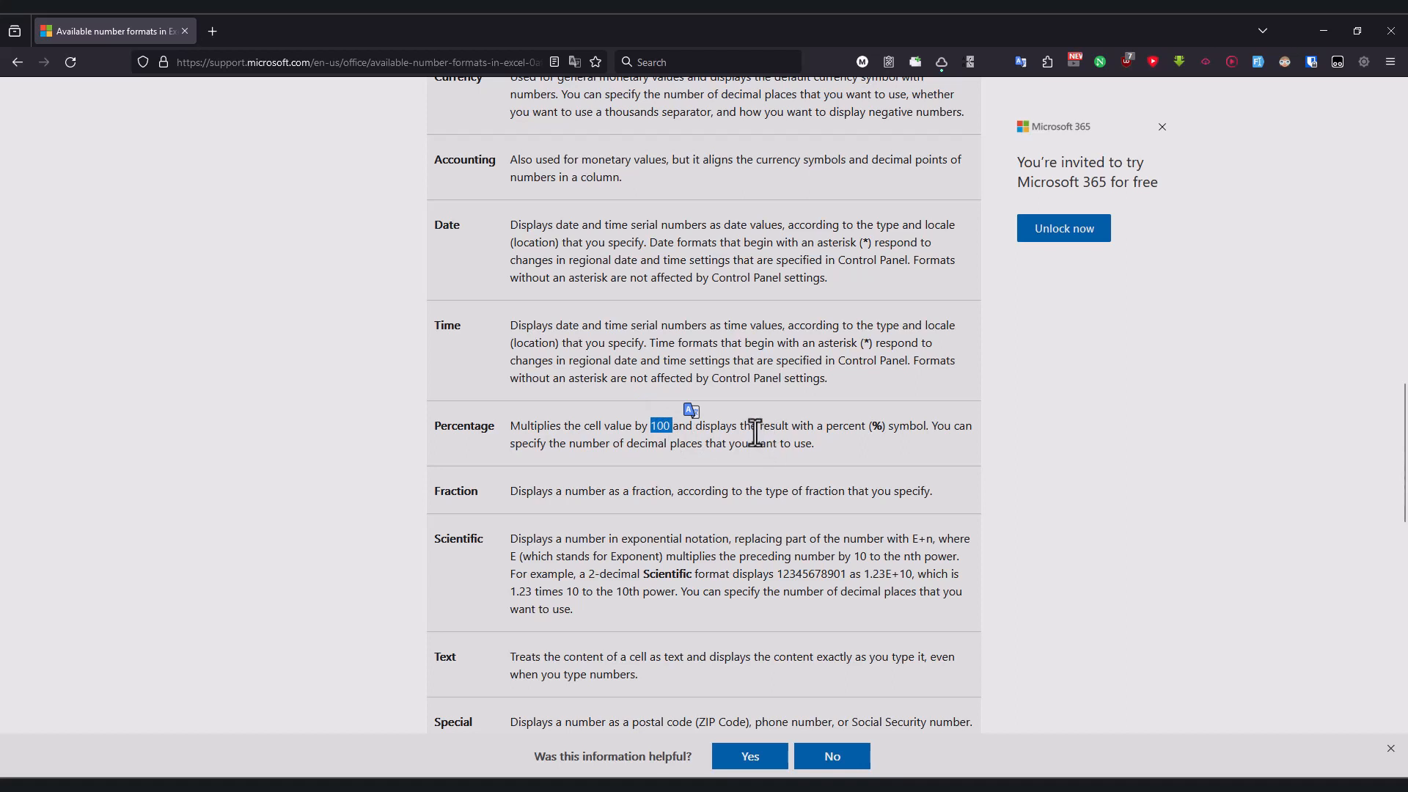
{"action": "double_click", "coordinate": [877, 427]}
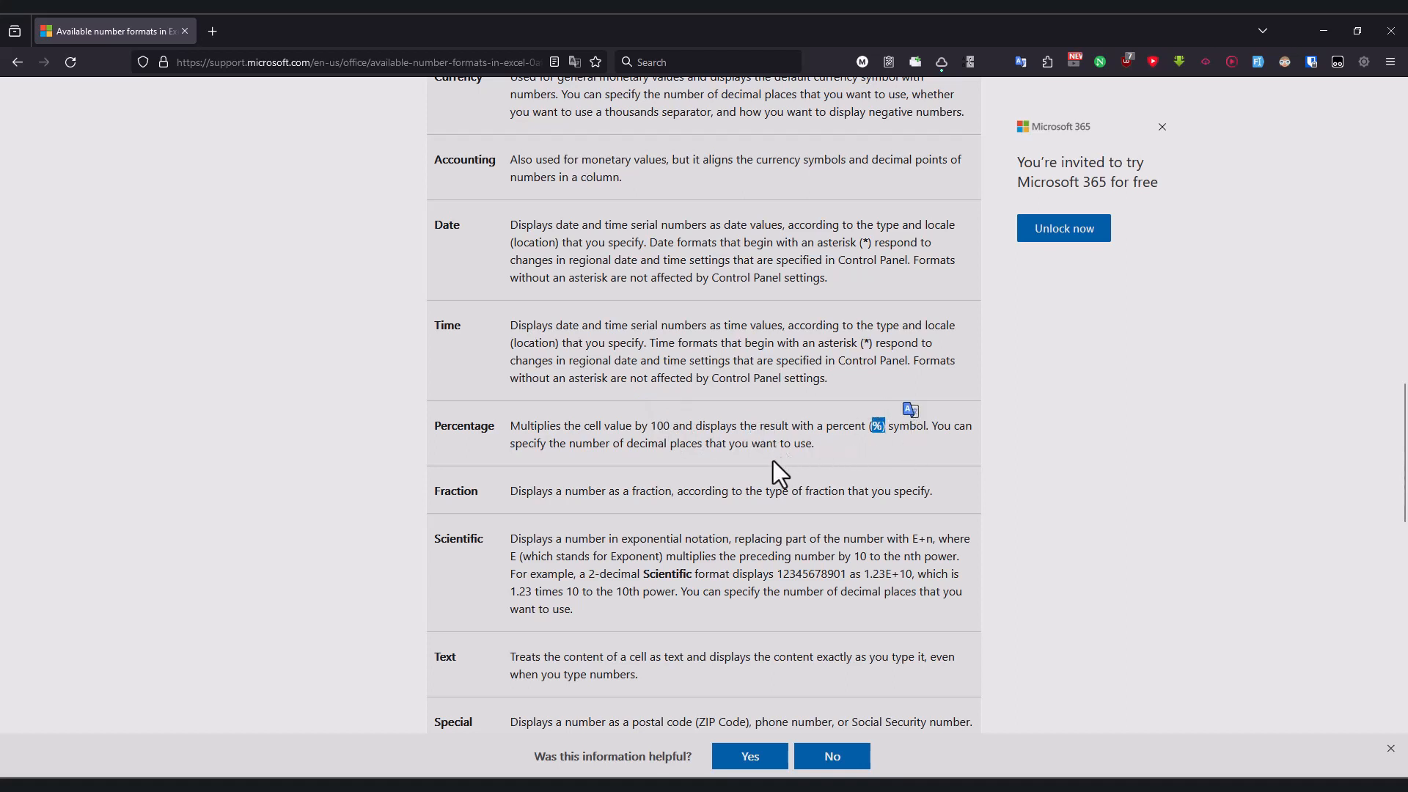
{"action": "left_click_drag", "start_coordinate": [528, 444], "coordinate": [794, 459]}
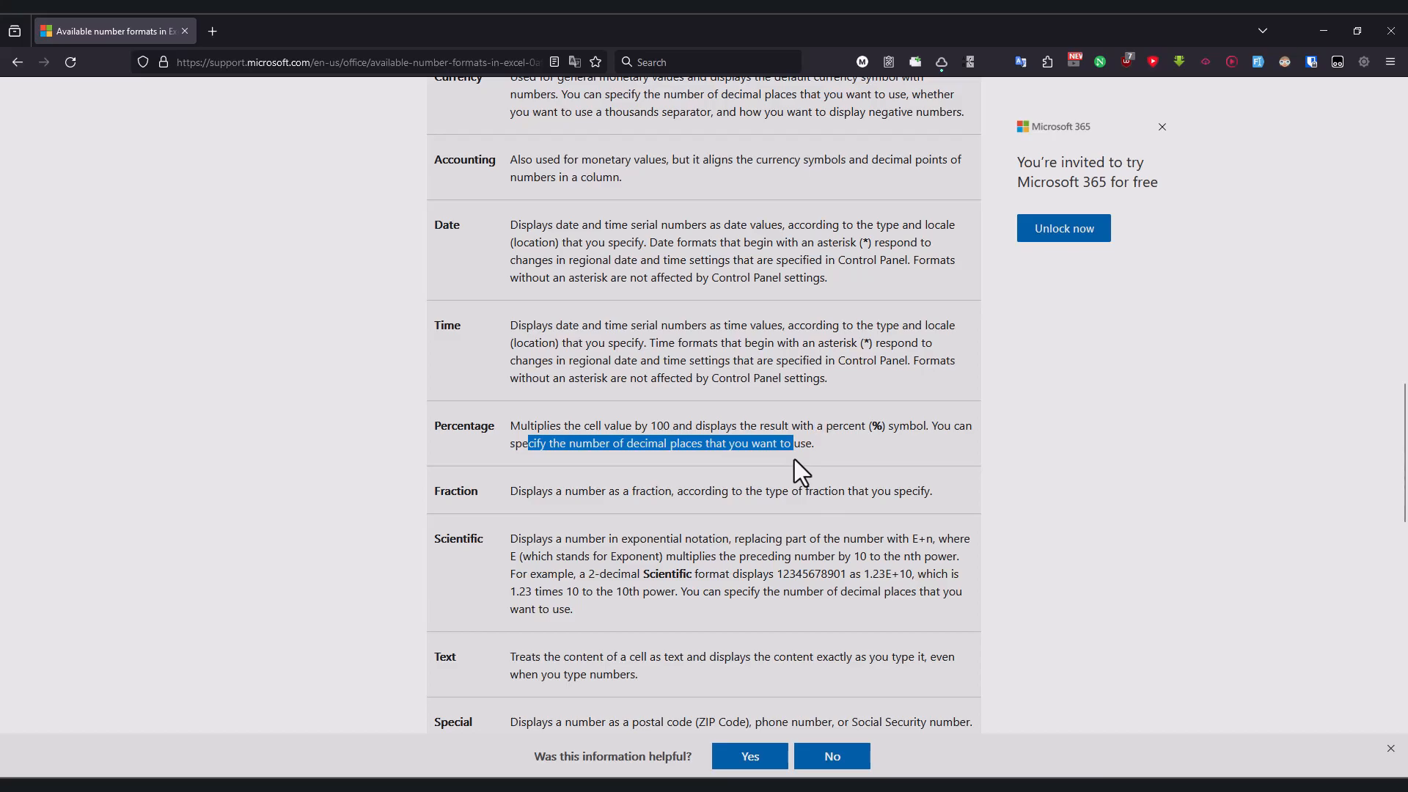
{"action": "key", "text": "alt+Tab"}
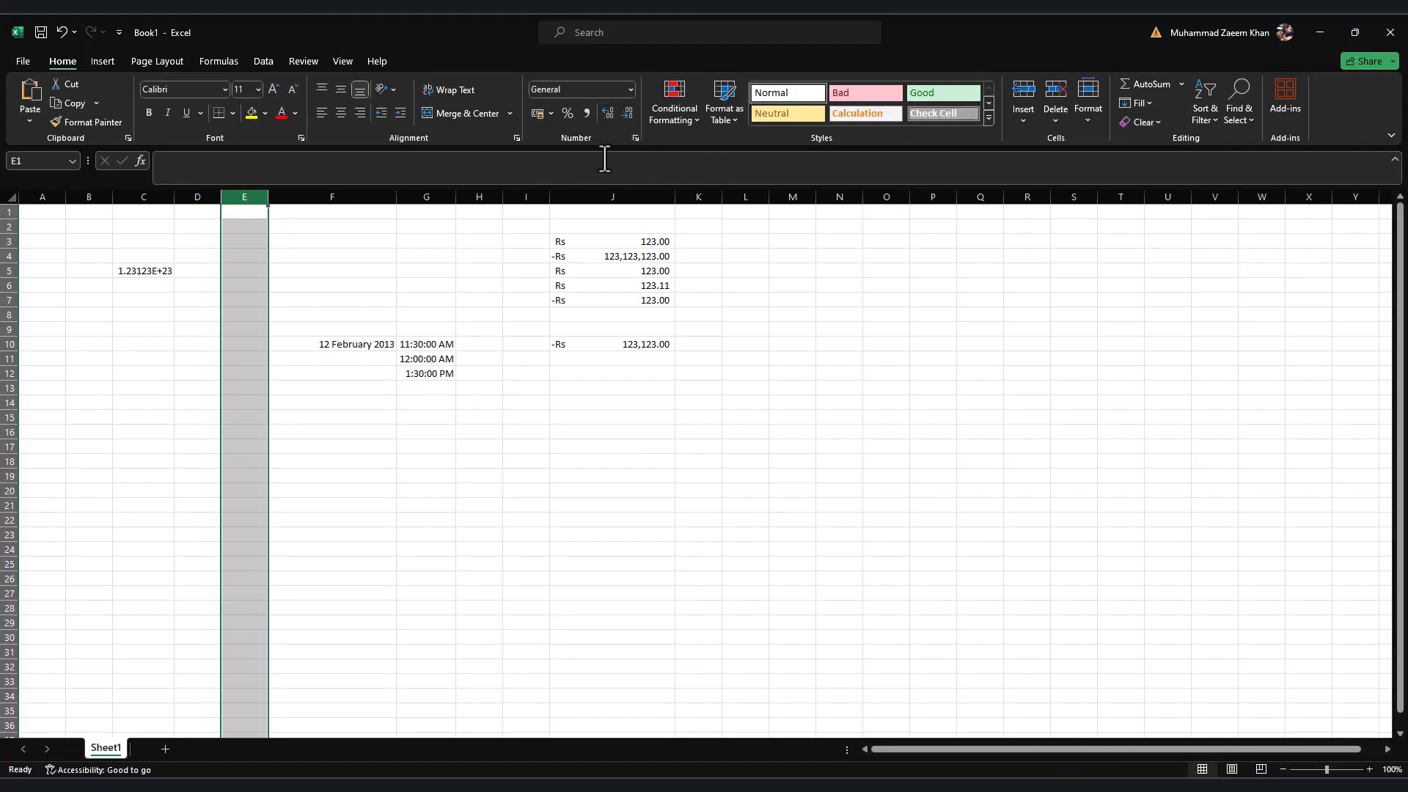
{"action": "left_click", "coordinate": [635, 138]}
{"action": "left_click", "coordinate": [680, 303]}
{"action": "left_click", "coordinate": [941, 516]}
Step: Enter 10000%, 1%, 2%, 10% and 100% in cells E4 to E8
{"action": "left_click", "coordinate": [245, 252]}
{"action": "type", "text": "100"}
{"action": "key", "text": "Return"}
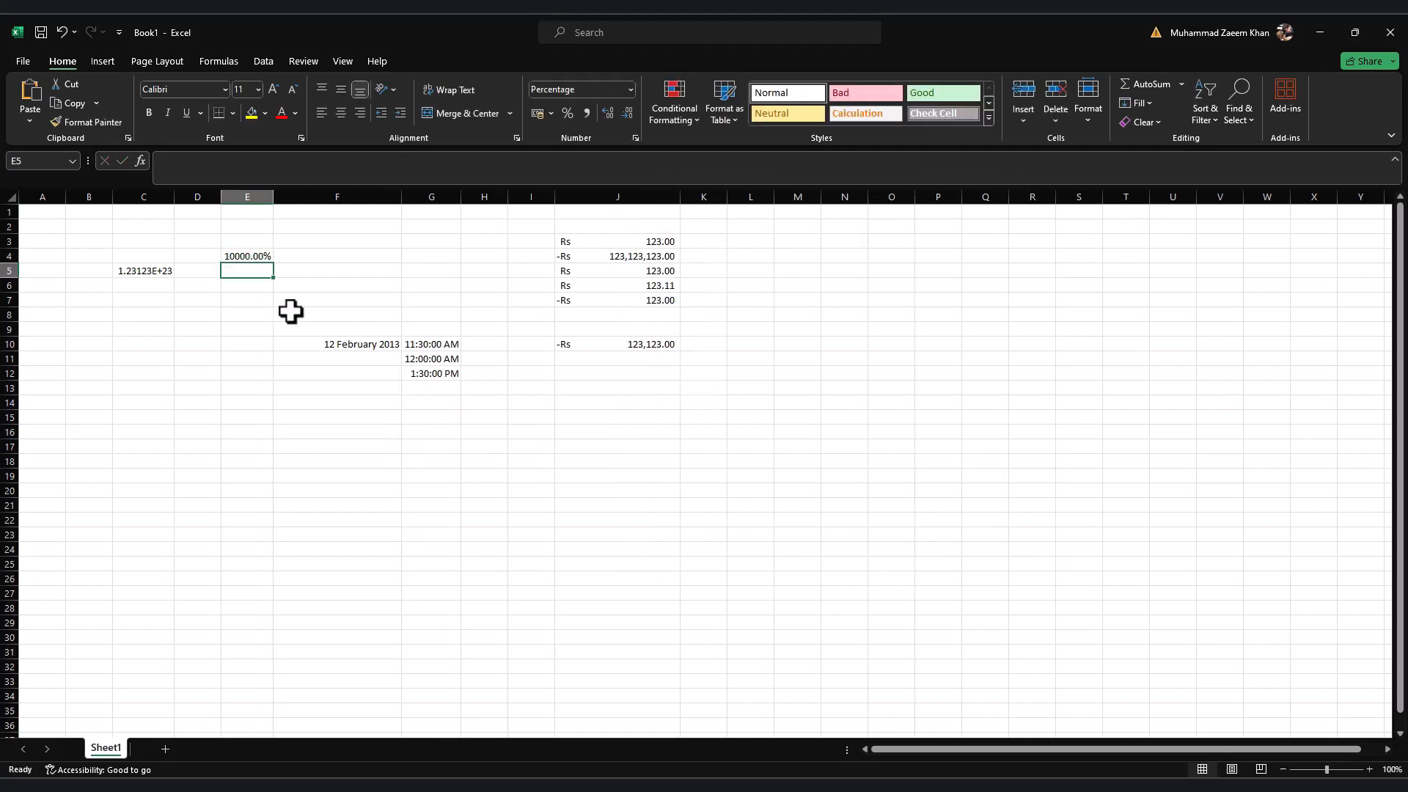
{"action": "type", "text": "1"}
{"action": "key", "text": "Return"}
{"action": "type", "text": "2"}
{"action": "key", "text": "Return"}
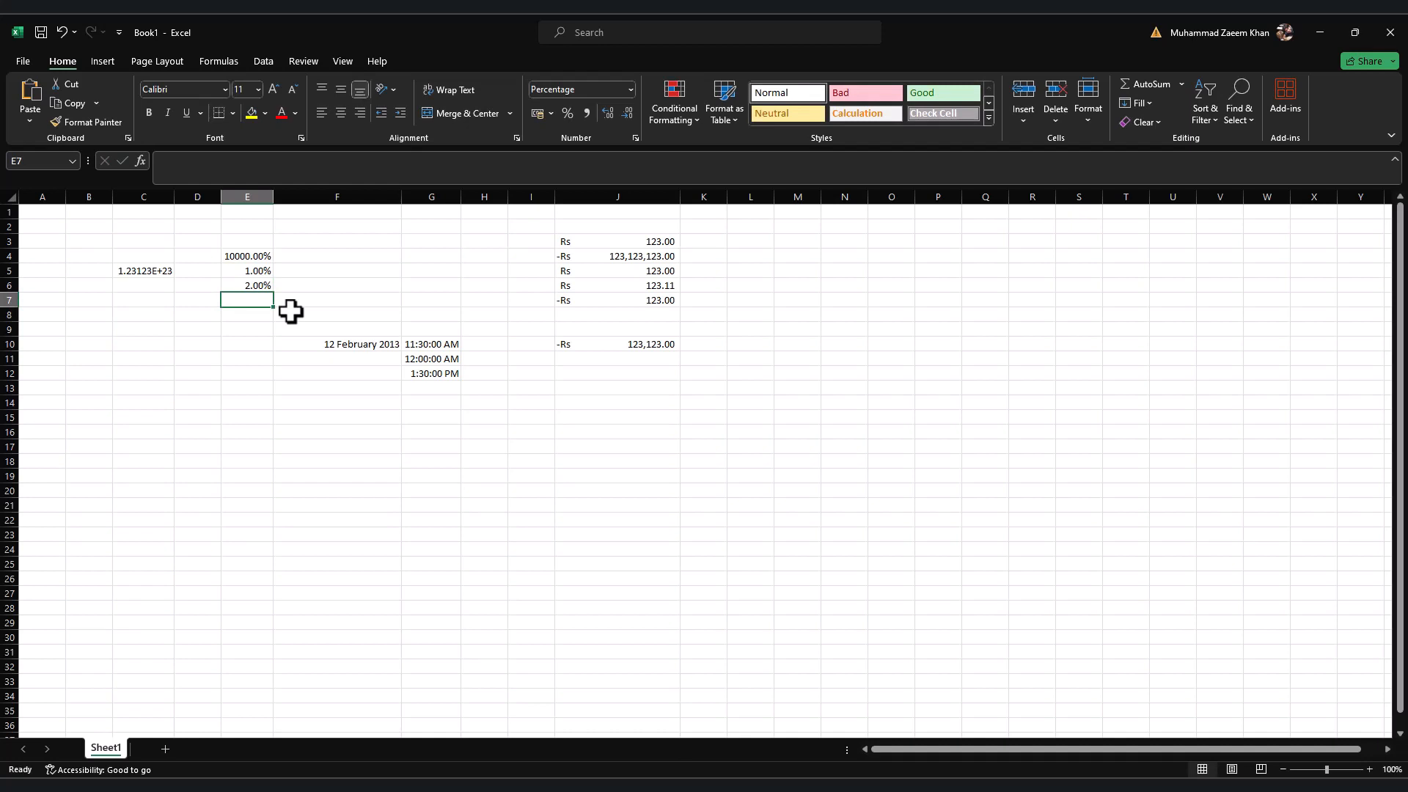
{"action": "type", "text": "10"}
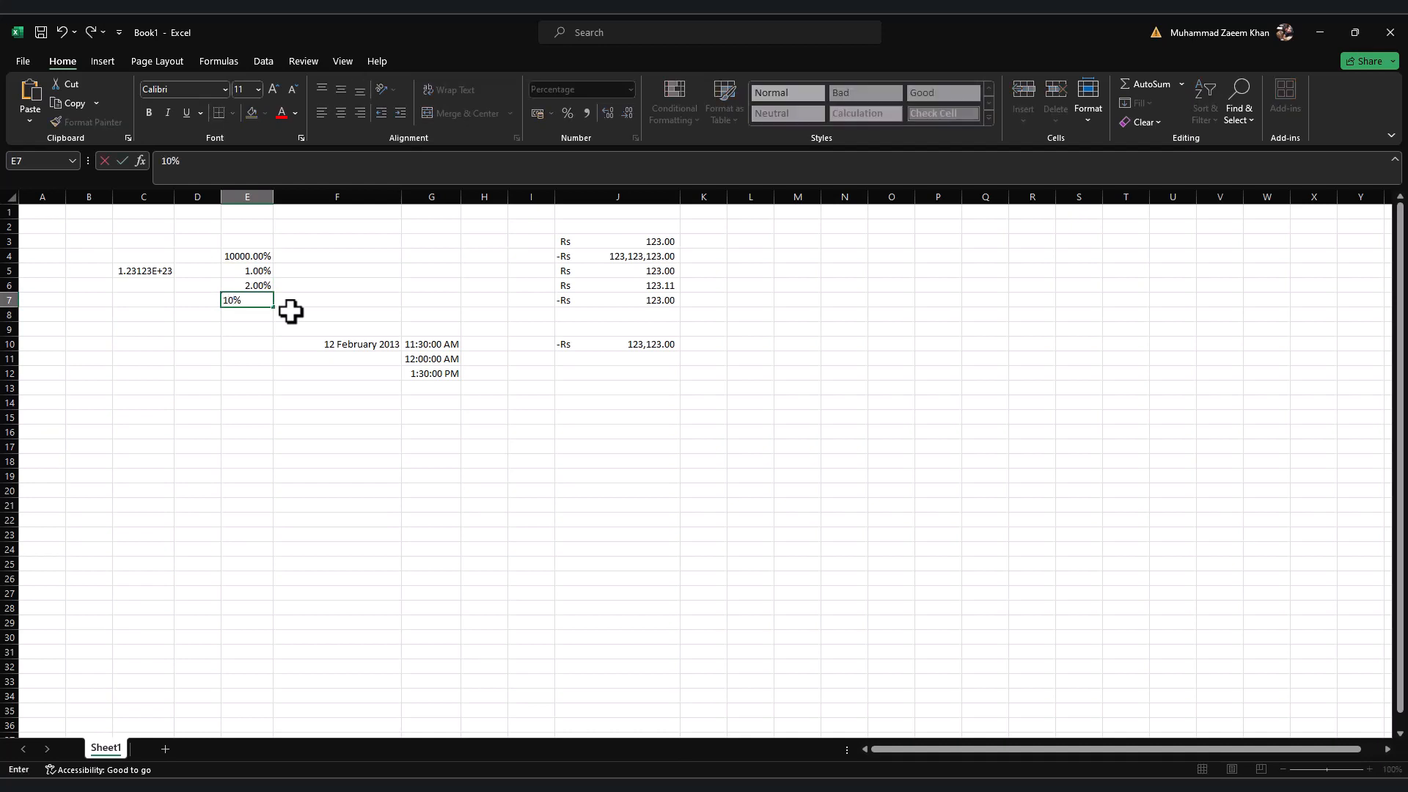
{"action": "key", "text": "Return"}
{"action": "type", "text": "1"}
{"action": "type", "text": "00"}
{"action": "key", "text": "Return"}
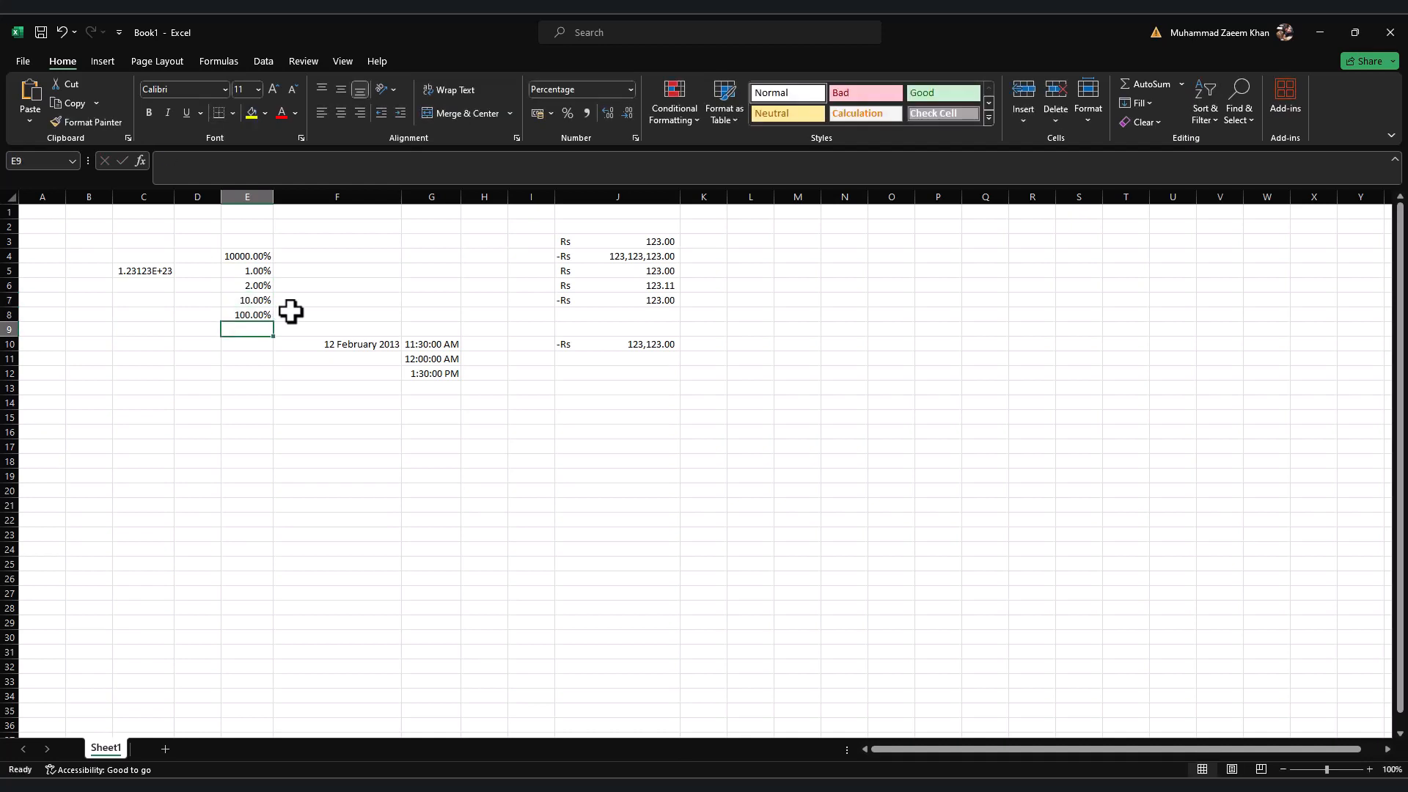
Step: Enter 1000% in cell E12
{"action": "left_click", "coordinate": [251, 370]}
{"action": "type", "text": "1000"}
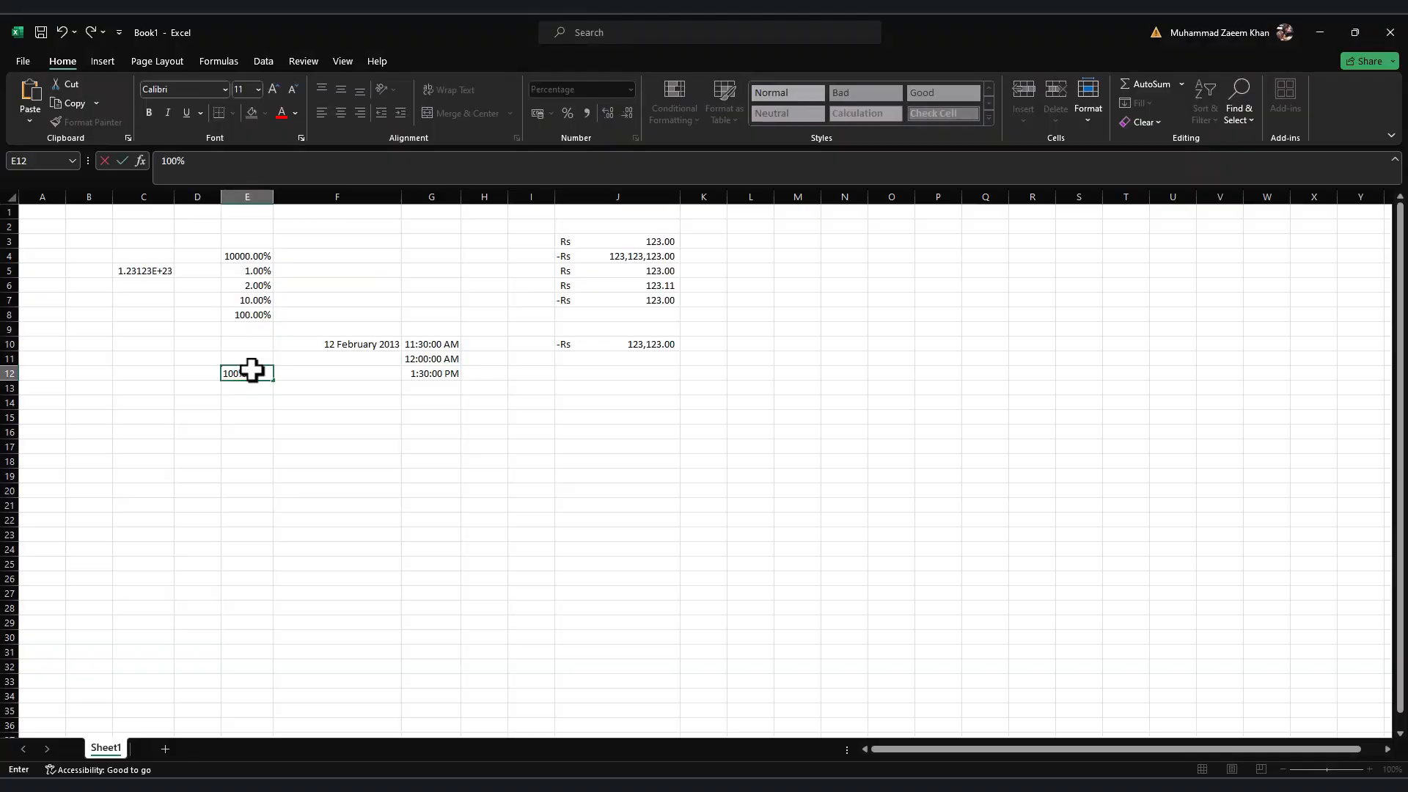
{"action": "key", "text": "Return"}
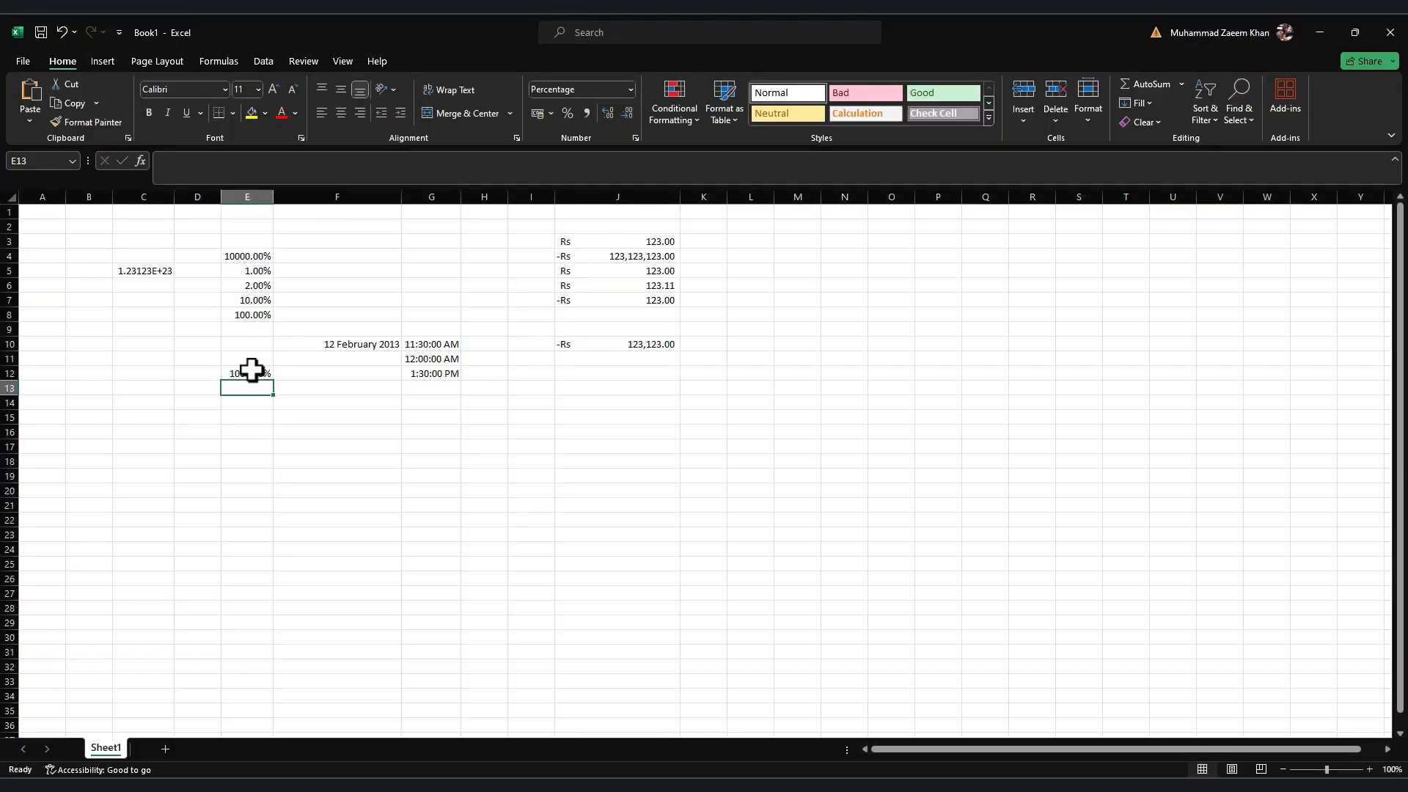
{"action": "left_click_drag", "start_coordinate": [251, 256], "coordinate": [252, 372]}
{"action": "left_click", "coordinate": [251, 302]}
{"action": "left_click_drag", "start_coordinate": [257, 259], "coordinate": [263, 372]}
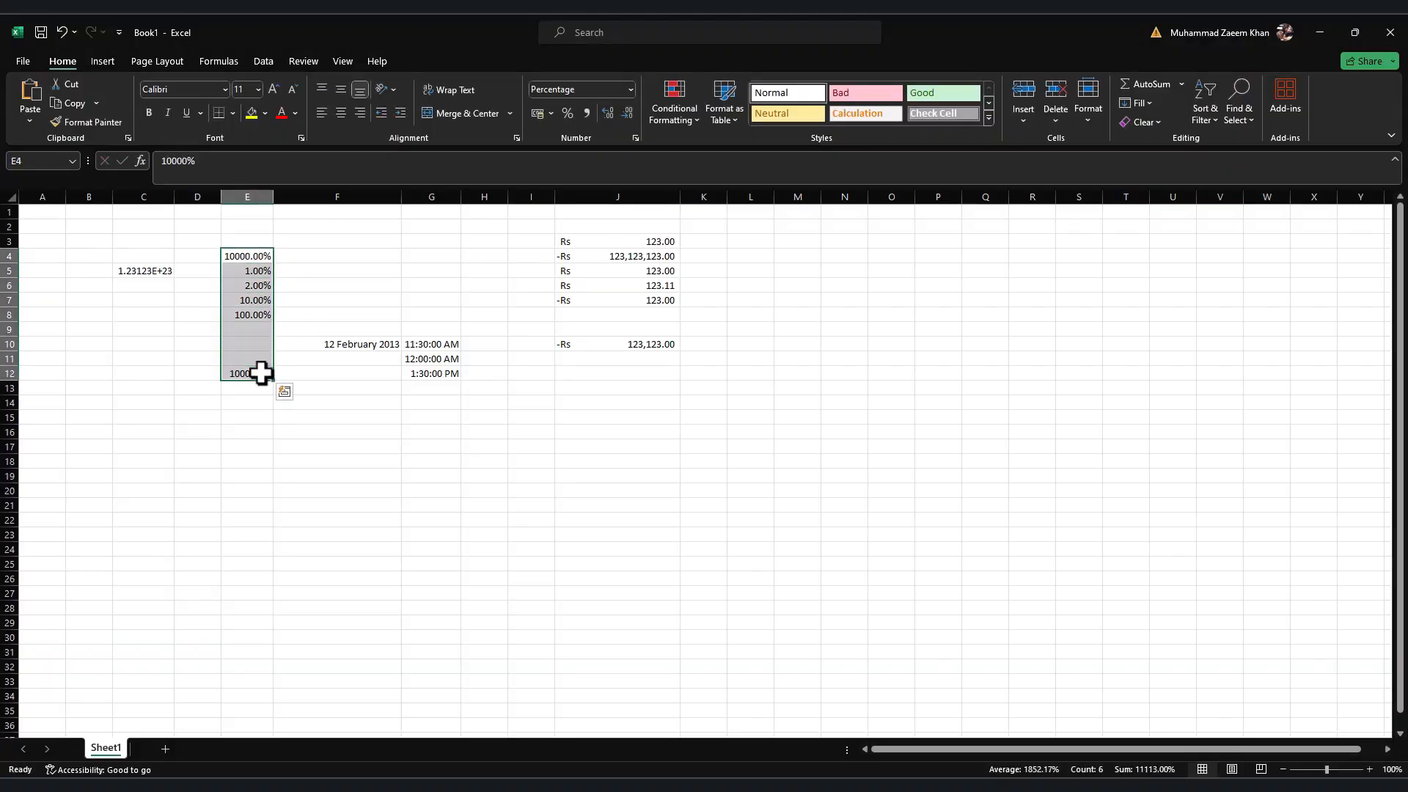
{"action": "left_click", "coordinate": [283, 392]}
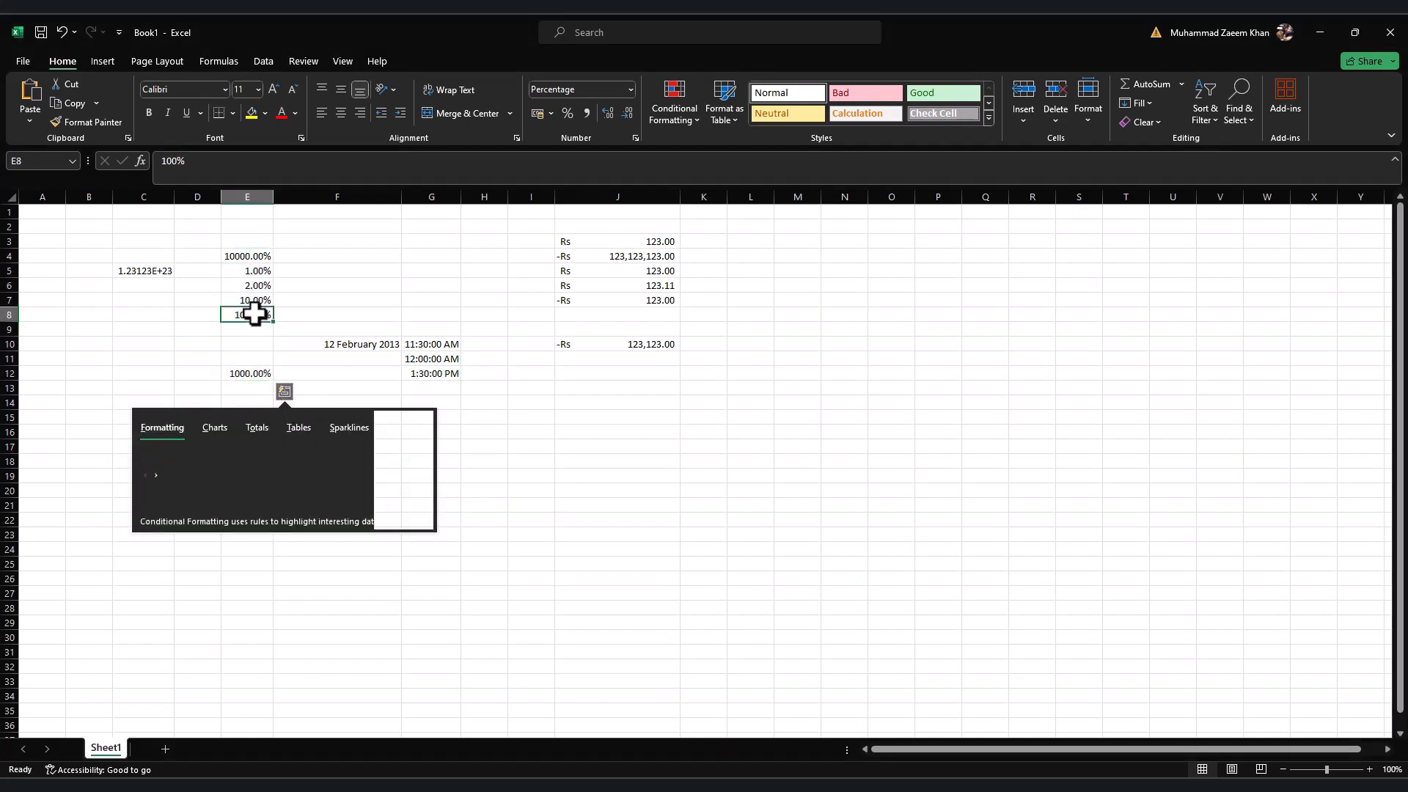
Step: Format column E as Number with 2 decimal places
{"action": "left_click", "coordinate": [247, 196]}
{"action": "left_click", "coordinate": [635, 138]}
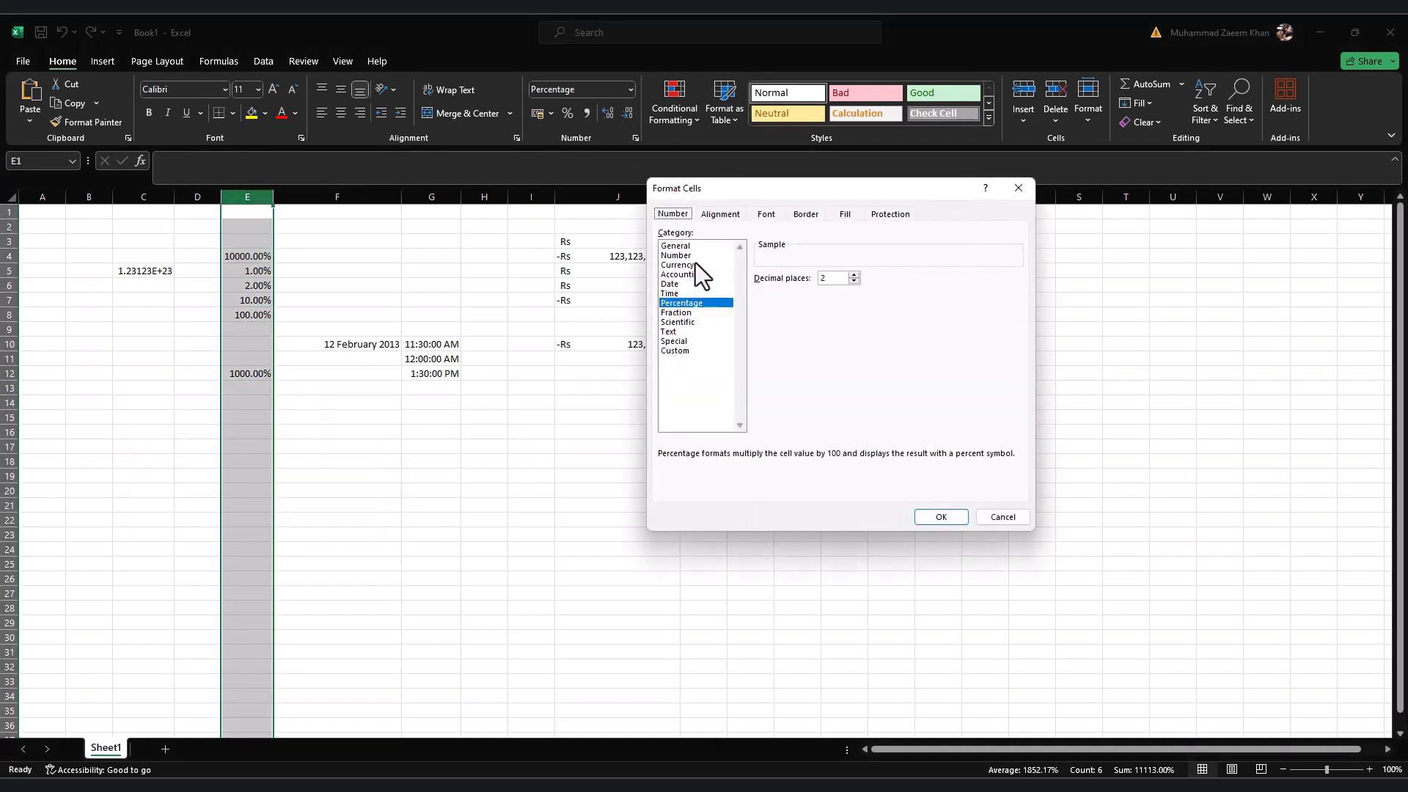
{"action": "left_click", "coordinate": [686, 256]}
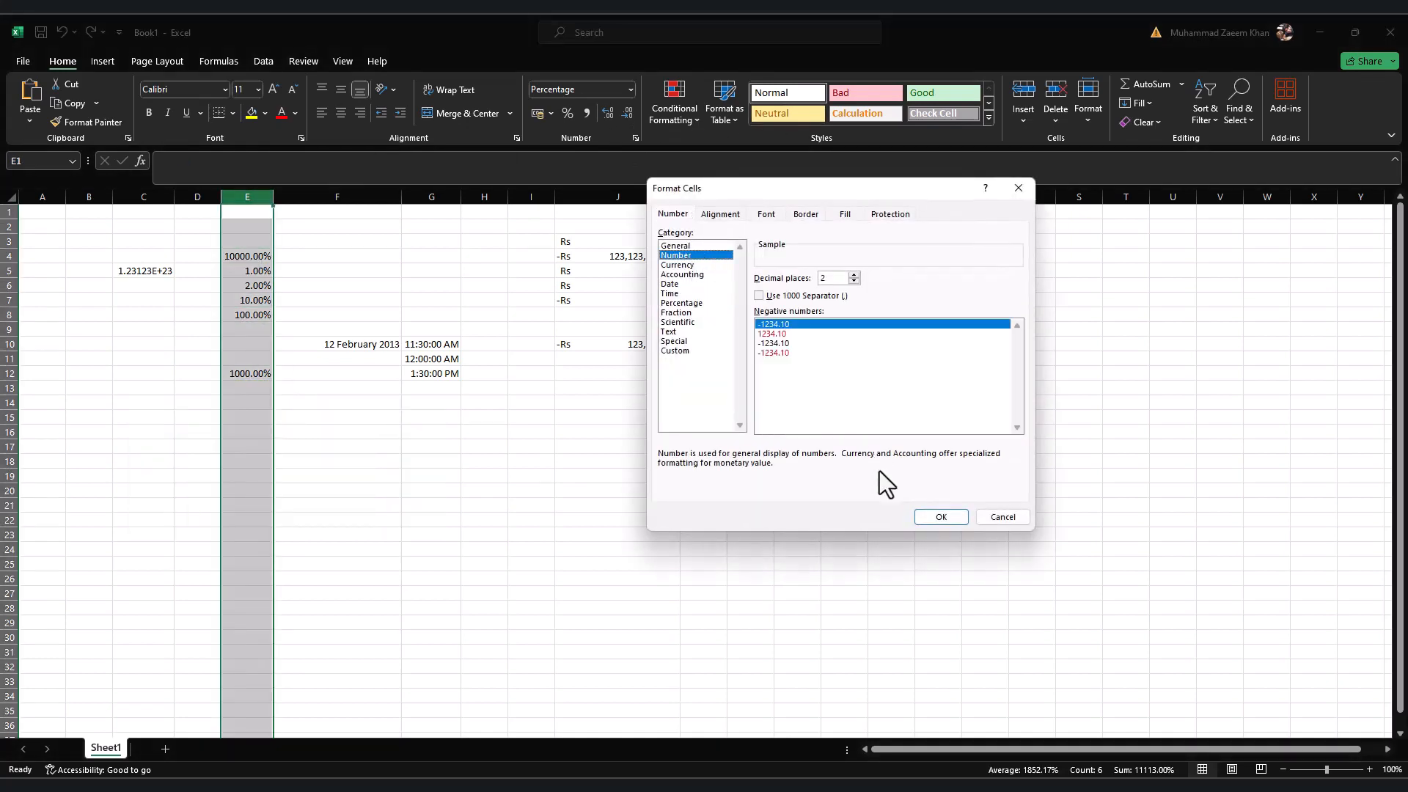
Step: Try the Percentage format with 2 decimal places on column E, and undo it
{"action": "left_click", "coordinate": [635, 137]}
{"action": "left_click", "coordinate": [681, 303]}
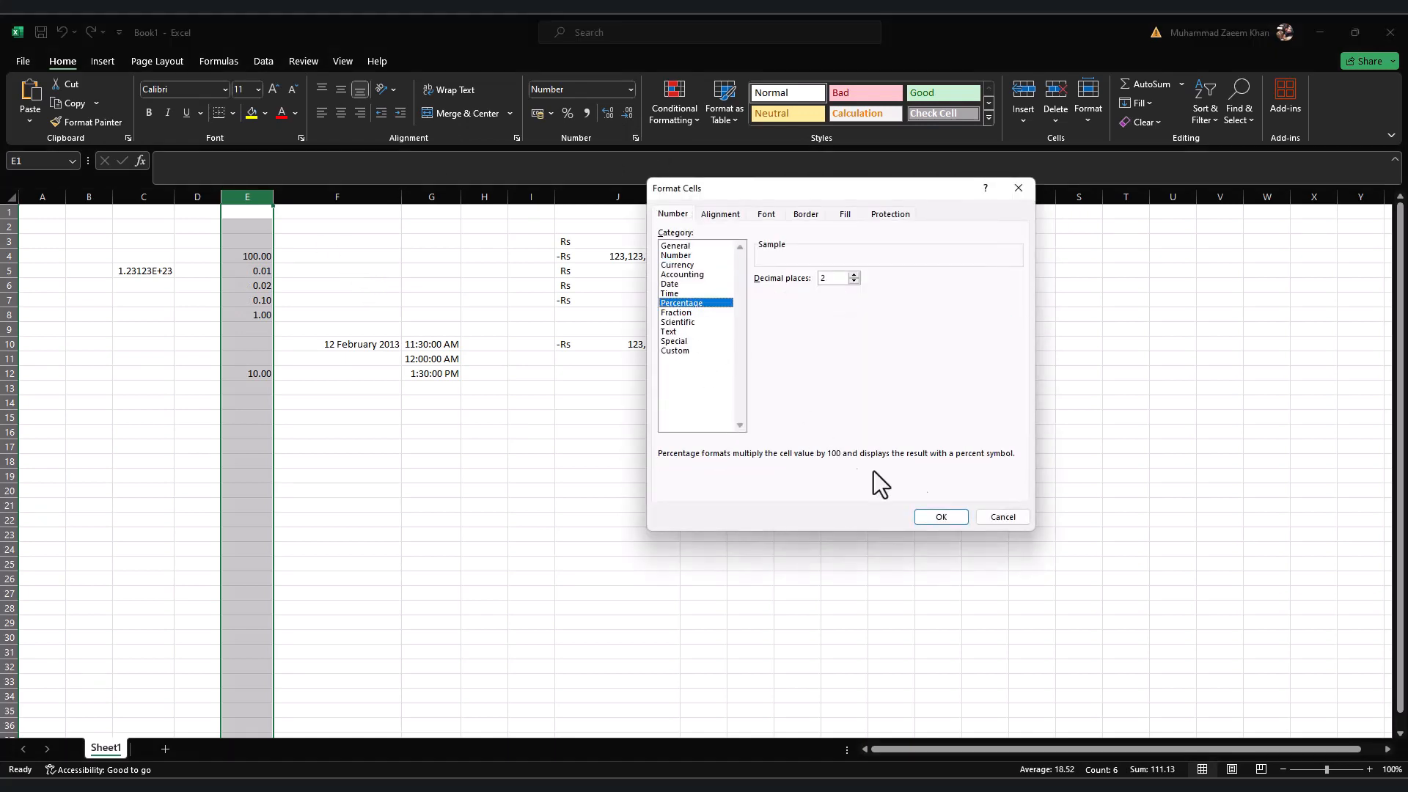
{"action": "left_click", "coordinate": [941, 517]}
{"action": "left_click", "coordinate": [254, 317]}
{"action": "key", "text": "ctrl+z"}
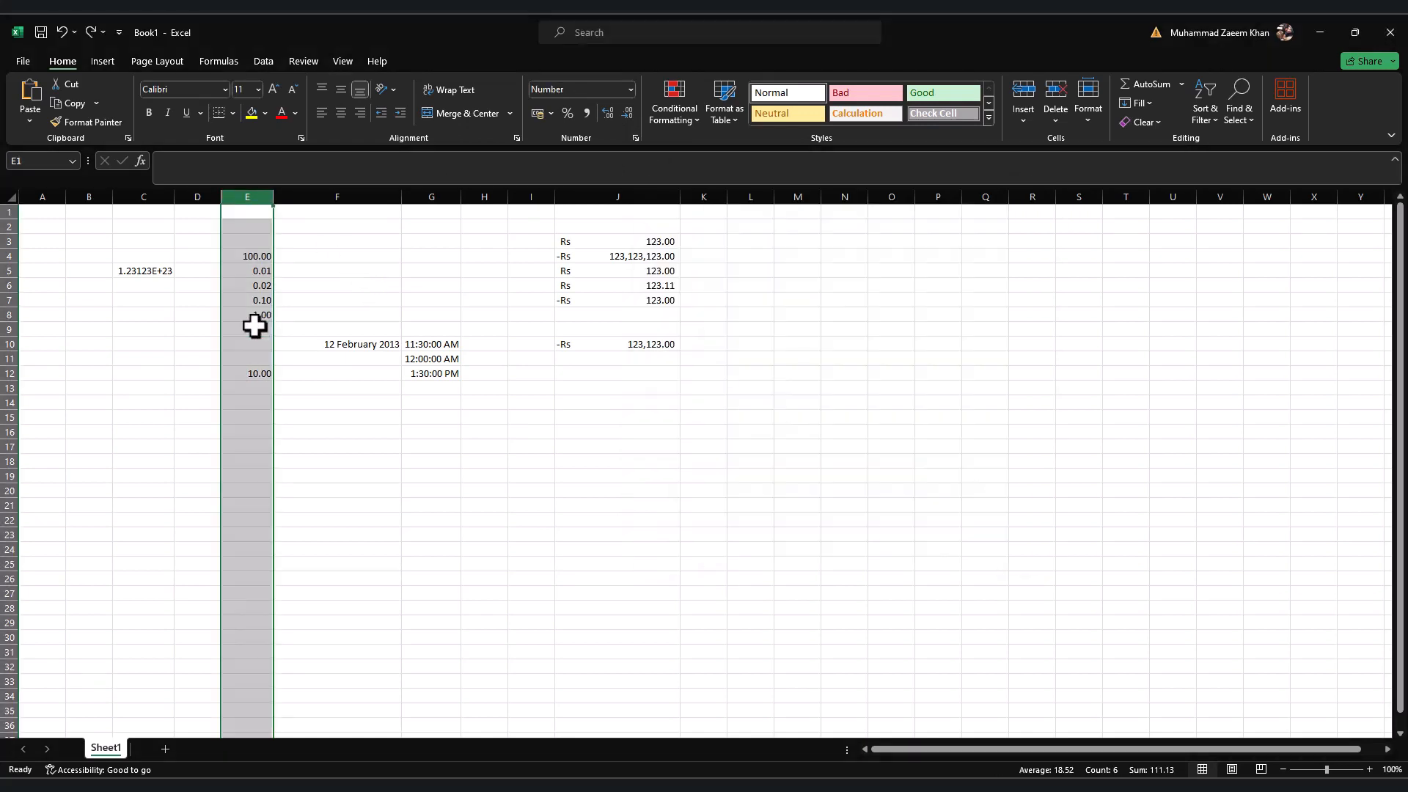
{"action": "left_click", "coordinate": [263, 434]}
Step: Enter 100, 1000, 2000, 1 and 10 in cells M3 to M7
{"action": "left_click", "coordinate": [815, 239]}
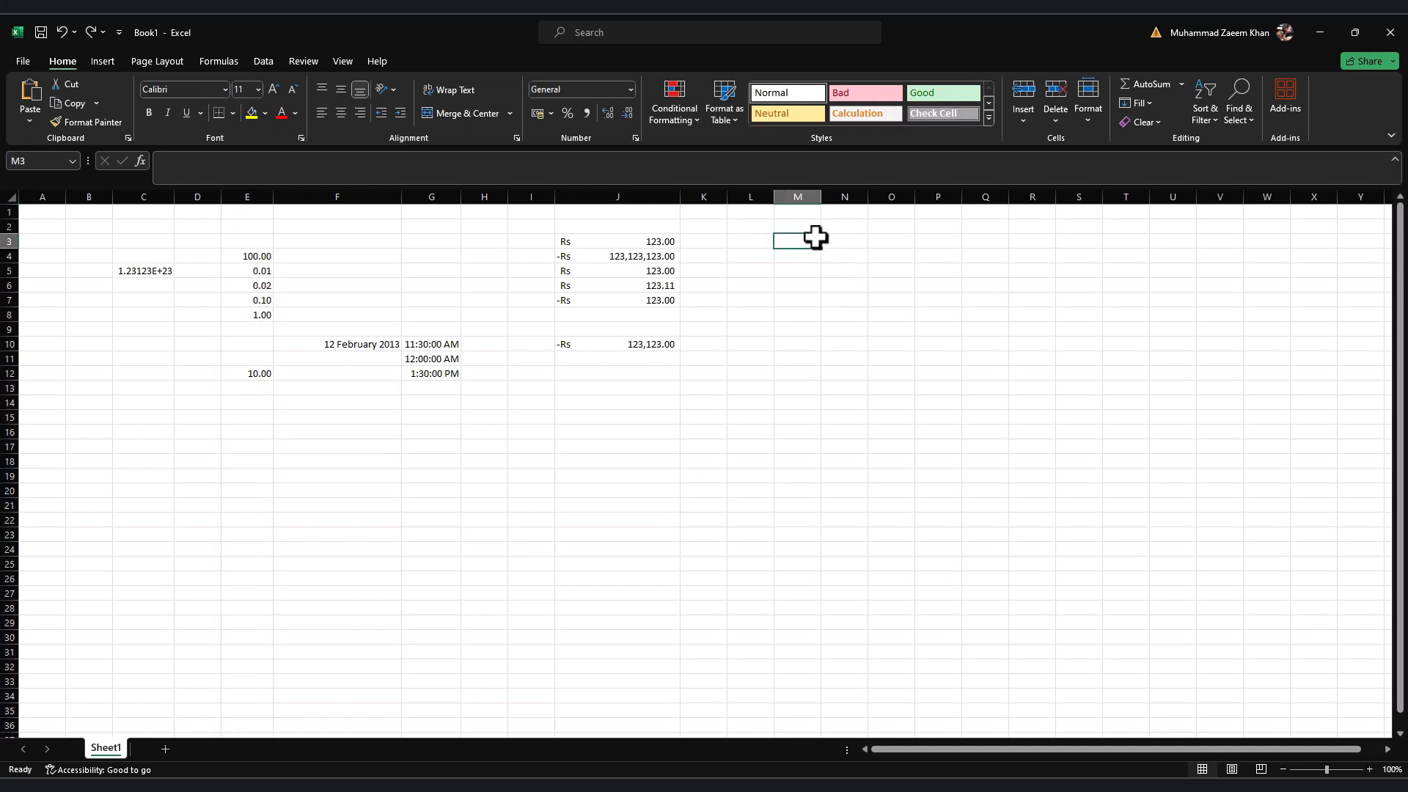
{"action": "type", "text": "100"}
{"action": "key", "text": "Return"}
{"action": "type", "text": "100"}
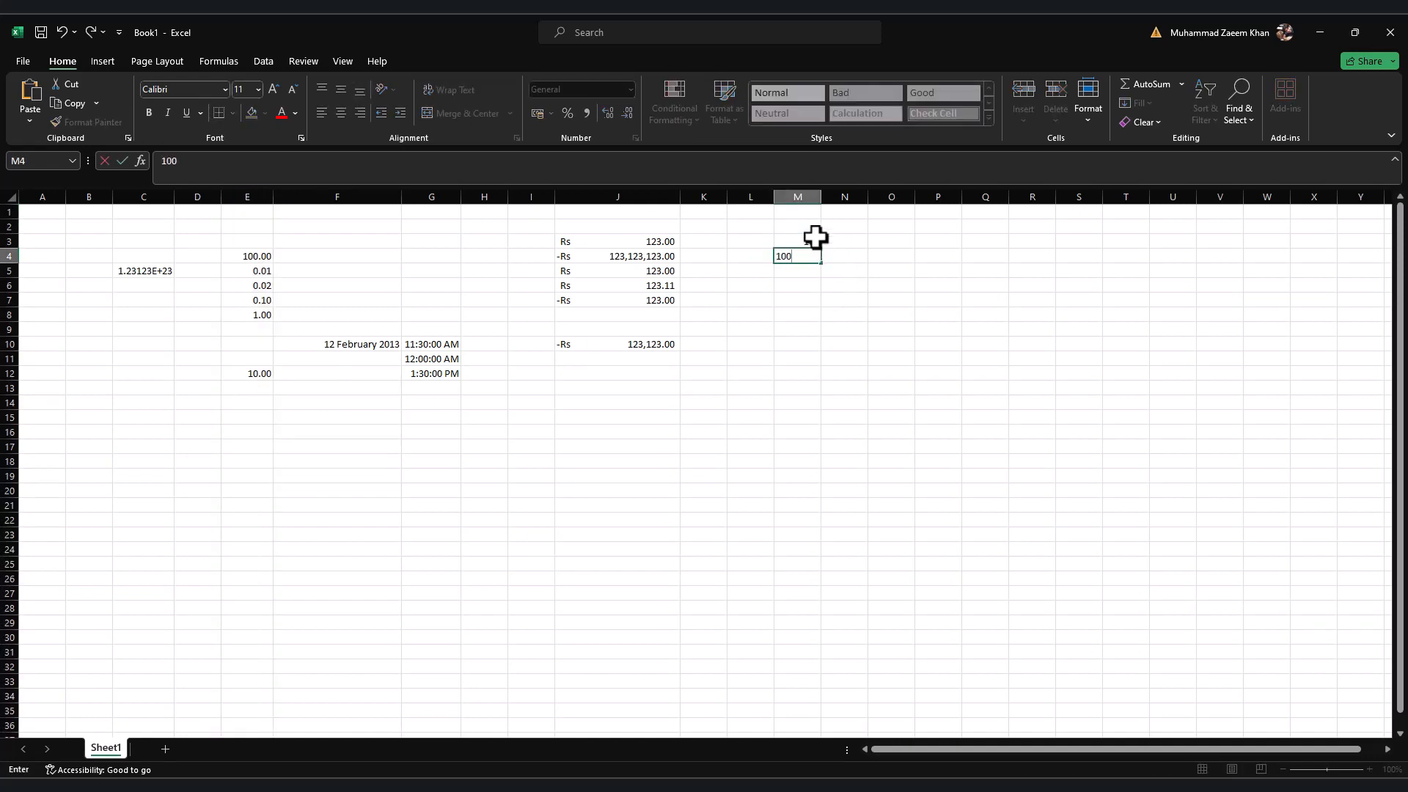
{"action": "type", "text": "0"}
{"action": "key", "text": "Return"}
{"action": "type", "text": "2000"}
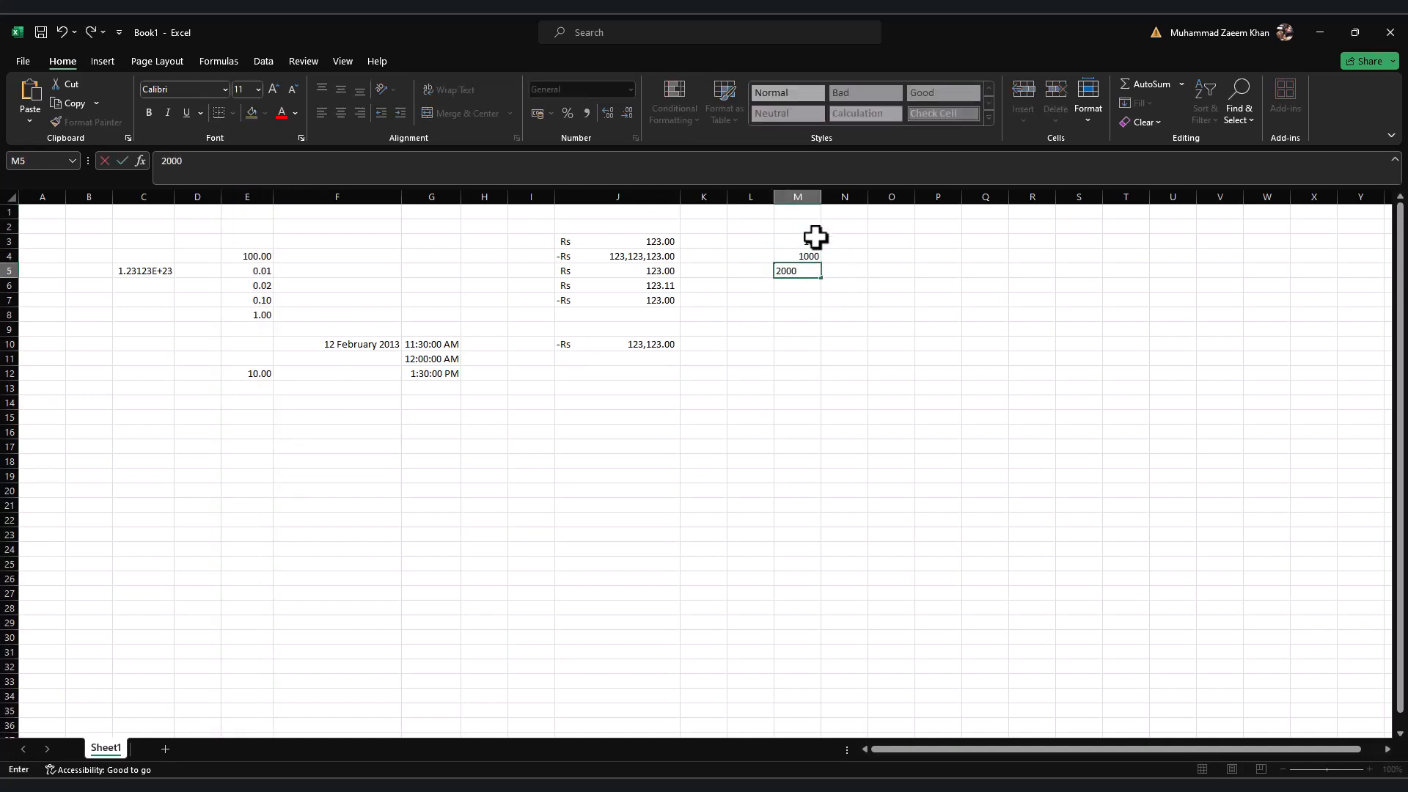
{"action": "key", "text": "Return"}
{"action": "type", "text": "1"}
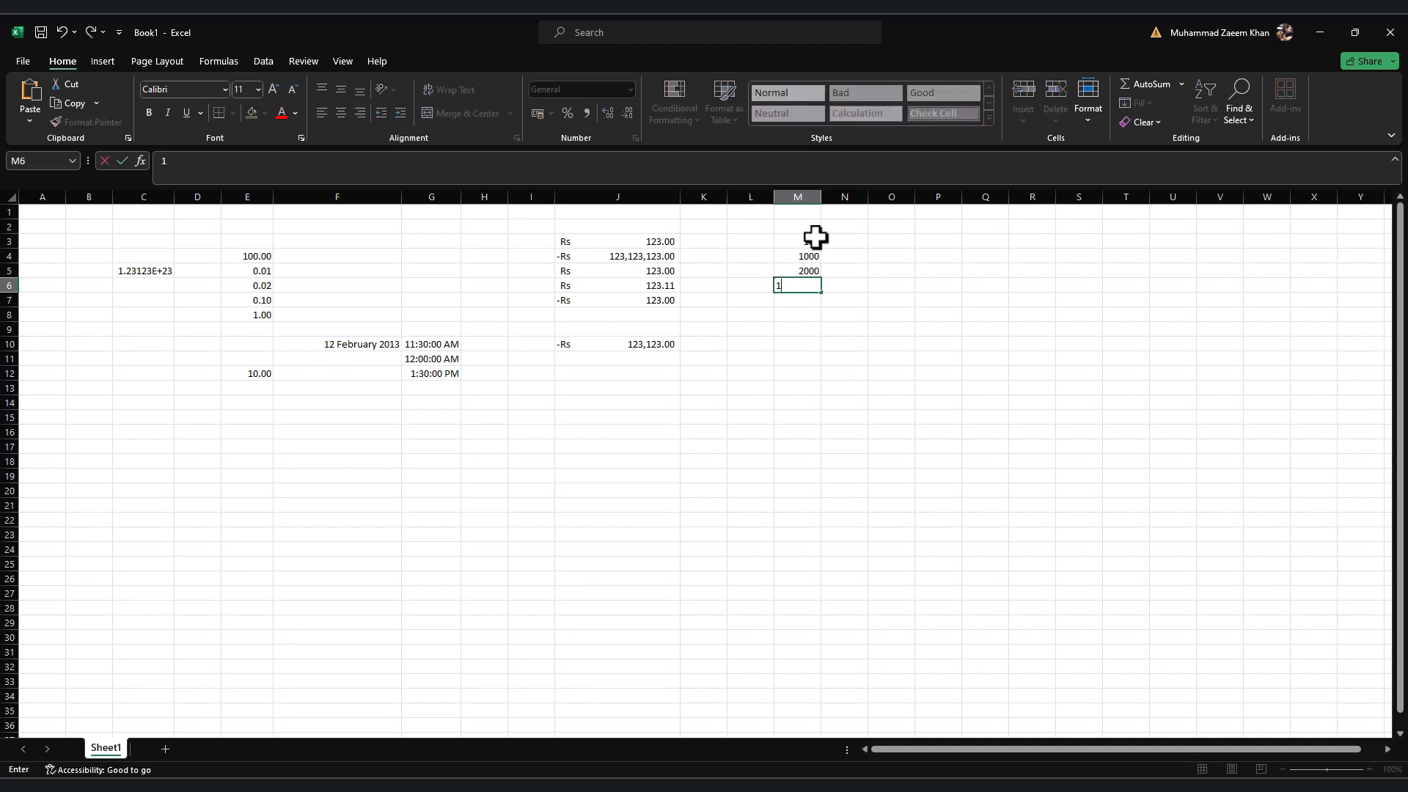
{"action": "key", "text": "Return"}
{"action": "type", "text": "10"}
{"action": "key", "text": "Return"}
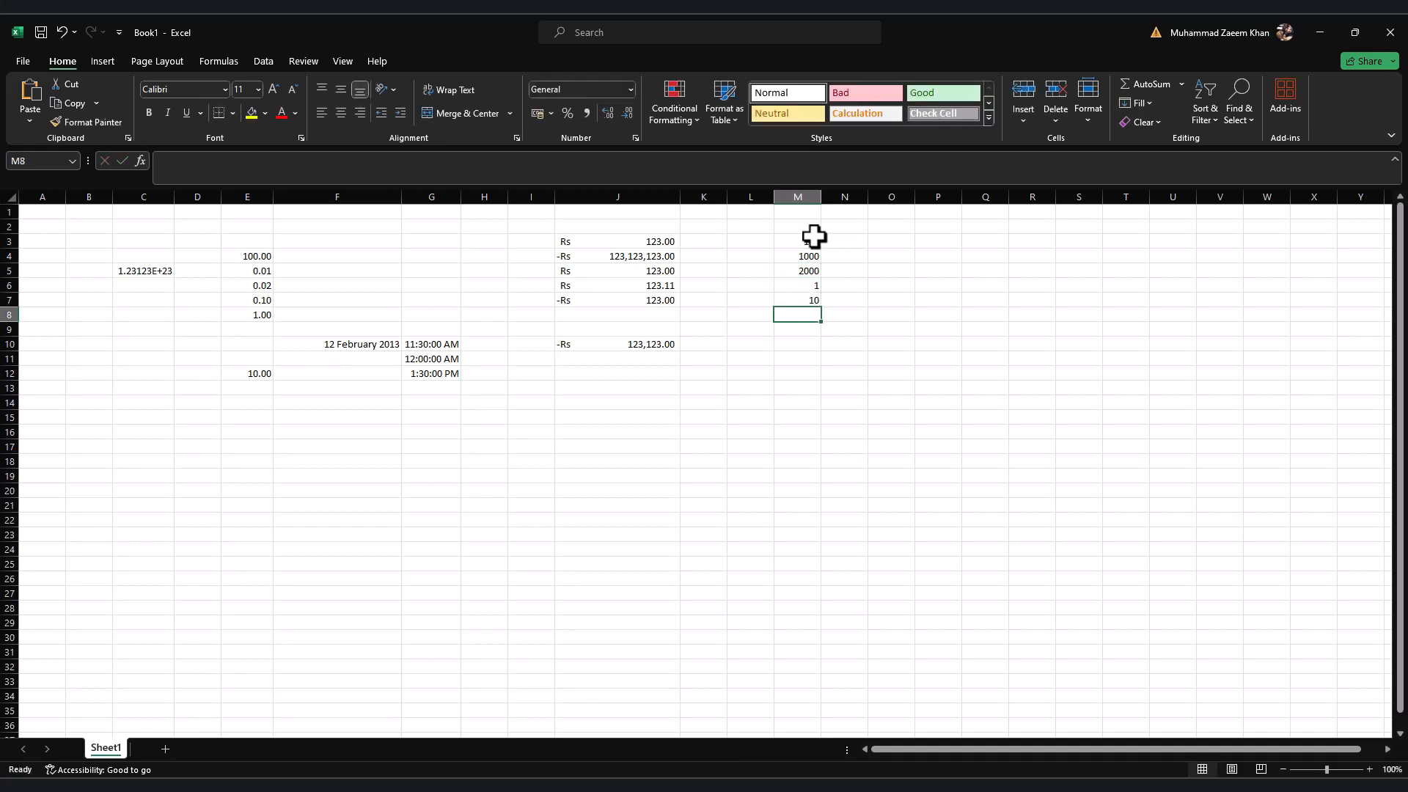
Step: Format column M as Percentage with 2 decimal places
{"action": "left_click", "coordinate": [798, 196]}
{"action": "key", "text": "ctrl+1"}
{"action": "left_click", "coordinate": [681, 302]}
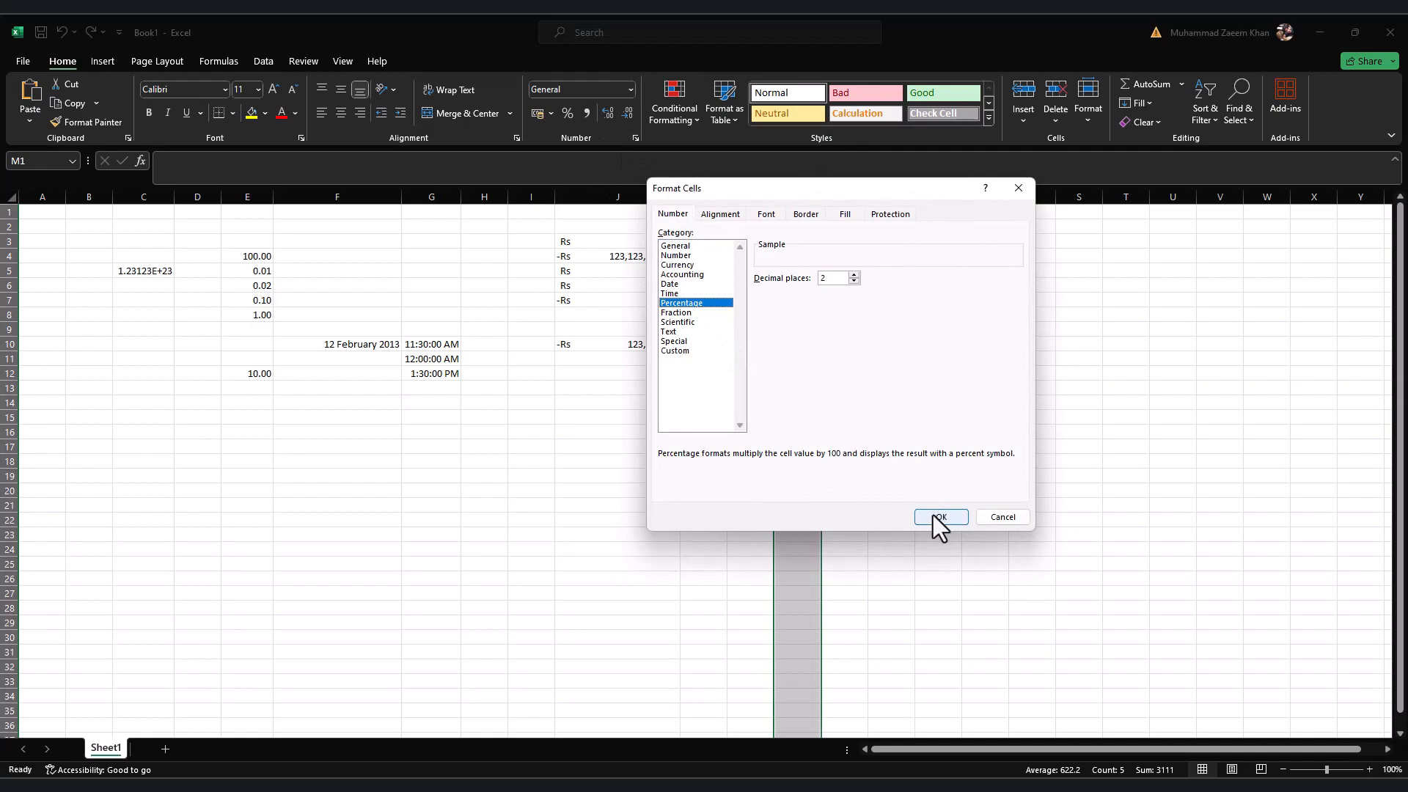
{"action": "left_click", "coordinate": [938, 517]}
Step: Read the Fraction description in Microsoft's article, and in Excel format column M as Fraction with the Up to one digit (1/4) type
{"action": "key", "text": "alt+Tab"}
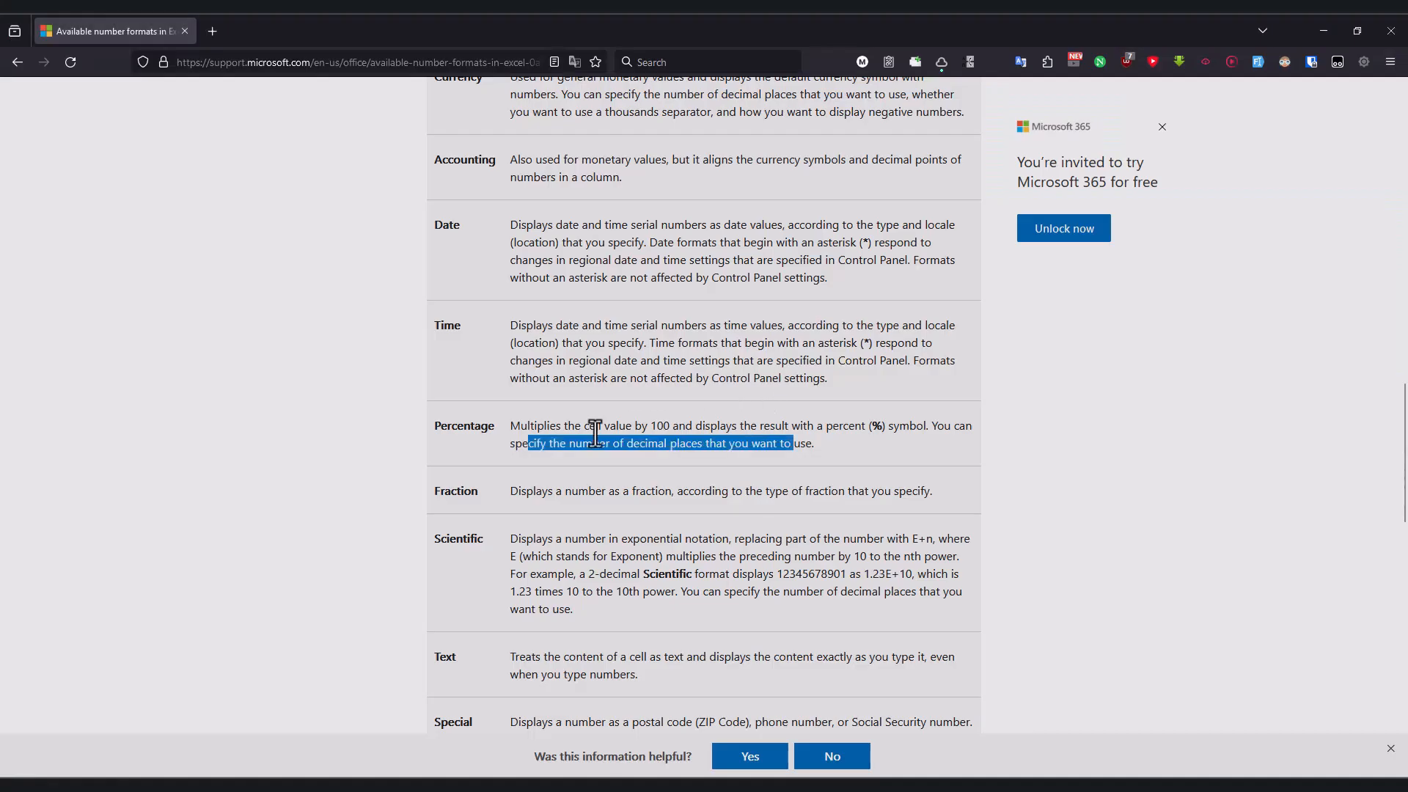
{"action": "scroll", "coordinate": [522, 340], "scroll_direction": "down", "scroll_amount": 2}
{"action": "left_click_drag", "start_coordinate": [523, 341], "coordinate": [683, 342]}
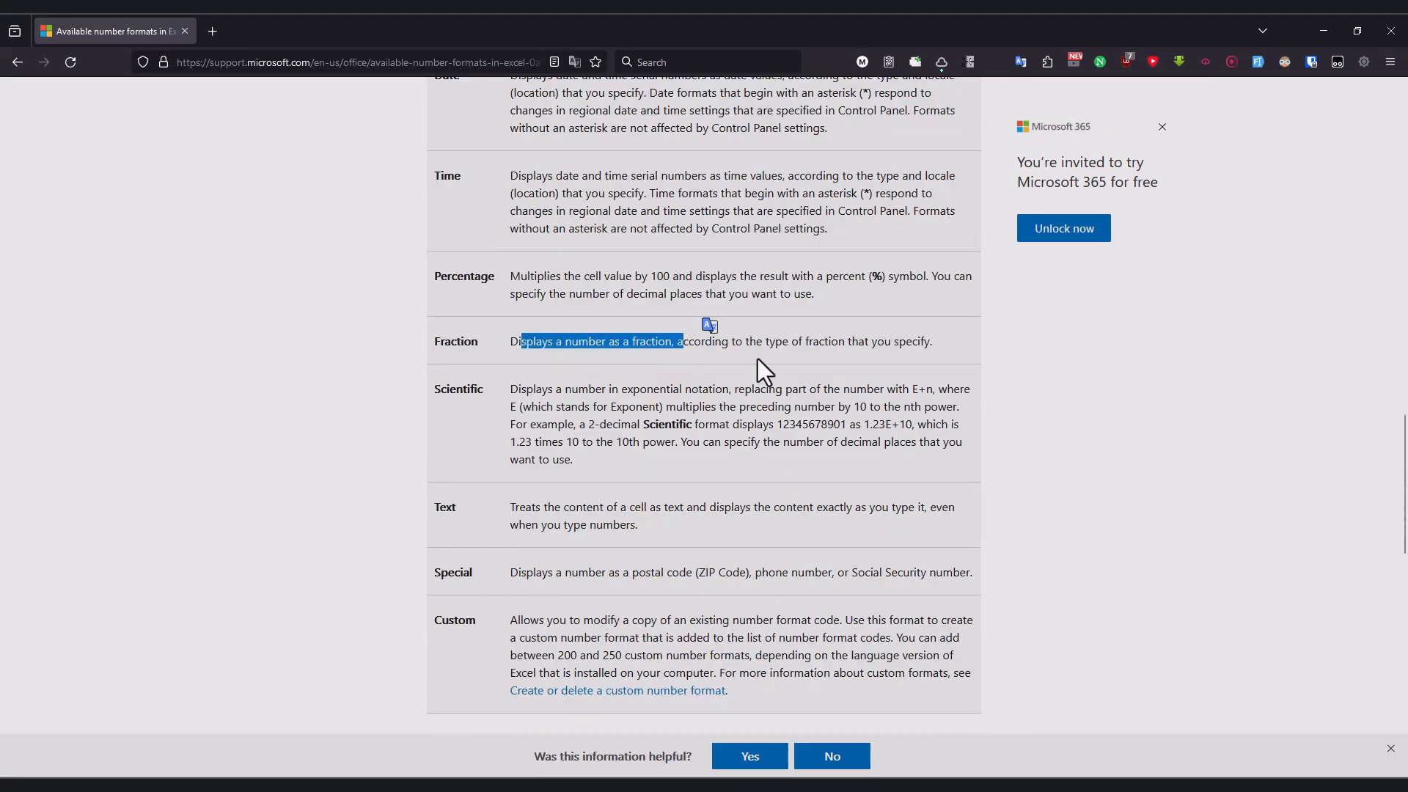
{"action": "key", "text": "alt+Tab"}
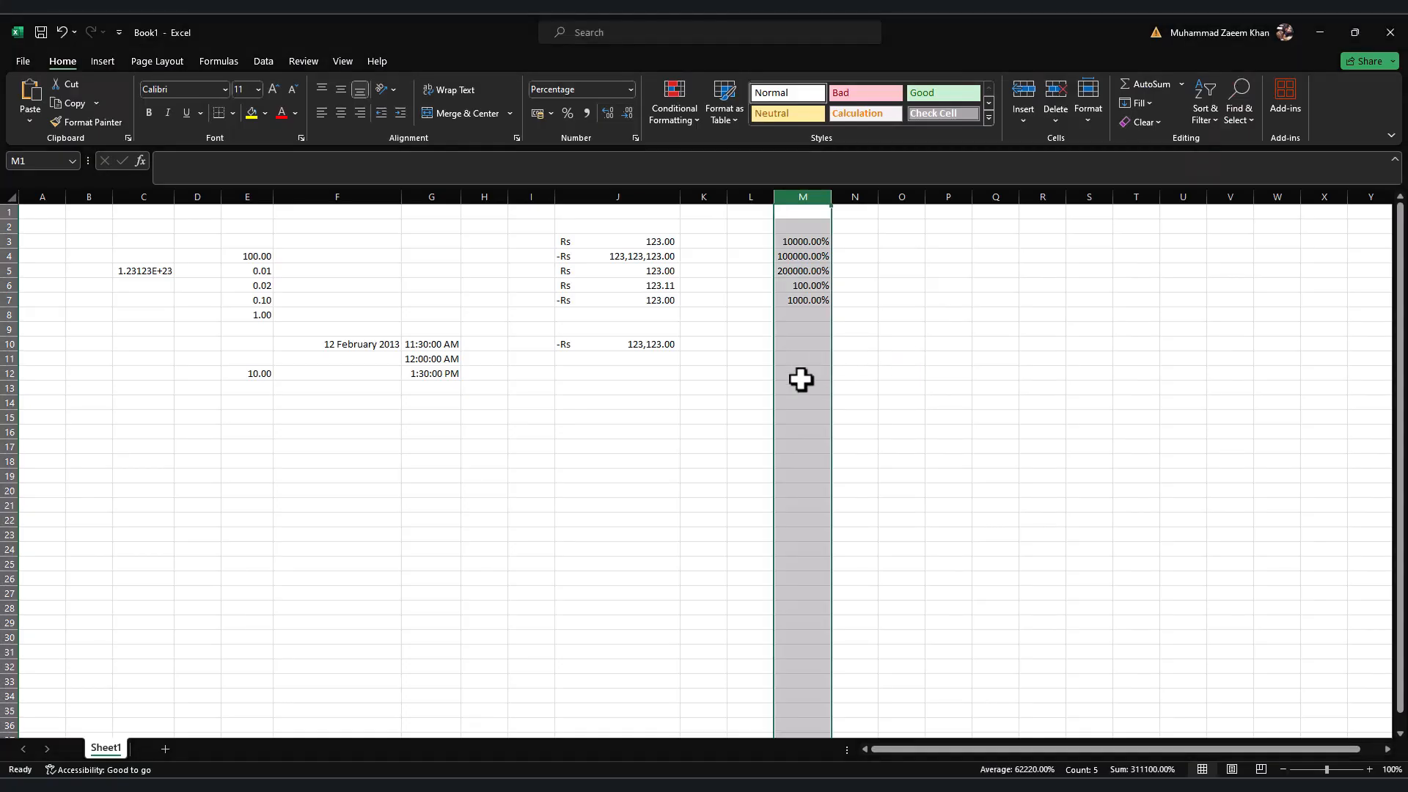
{"action": "key", "text": "ctrl+1"}
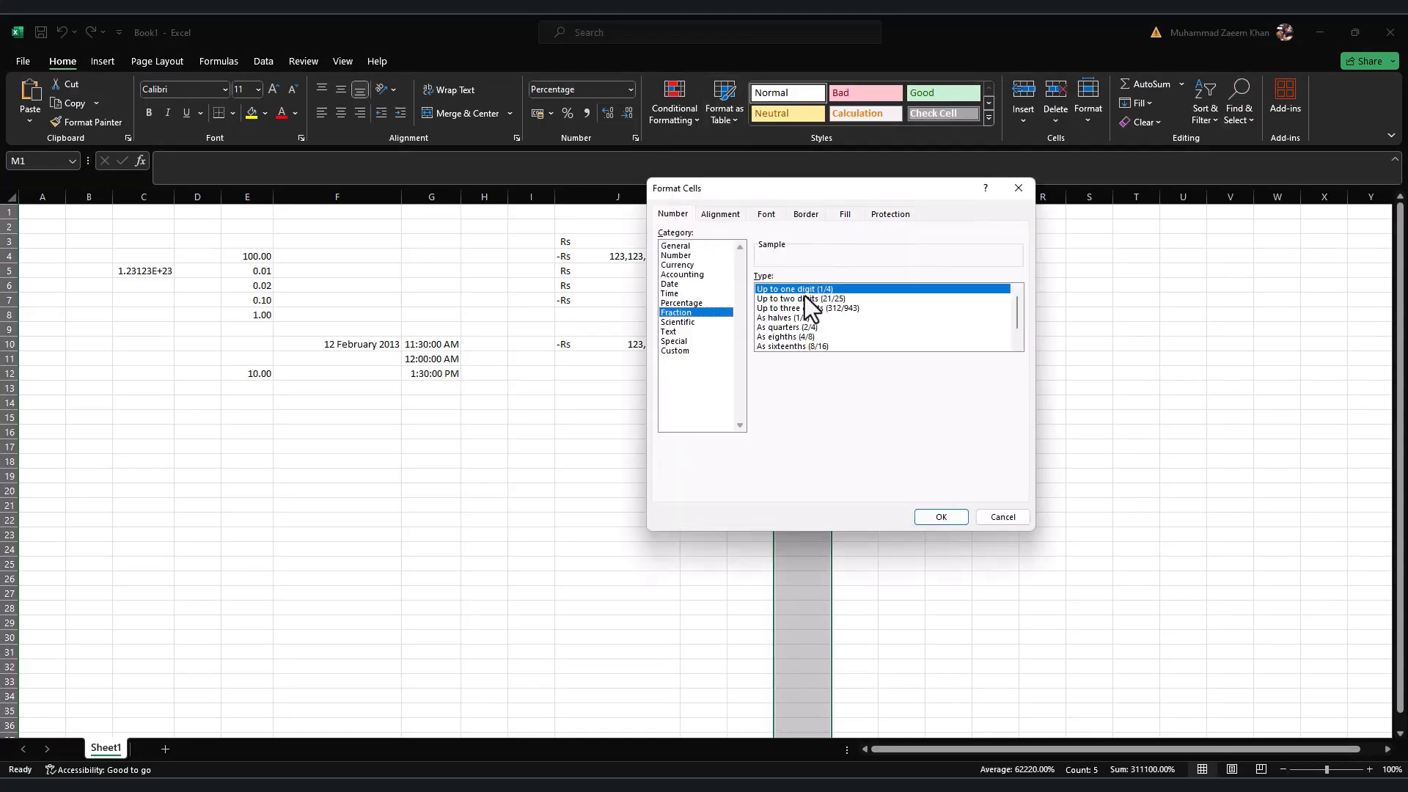
{"action": "left_click", "coordinate": [941, 517]}
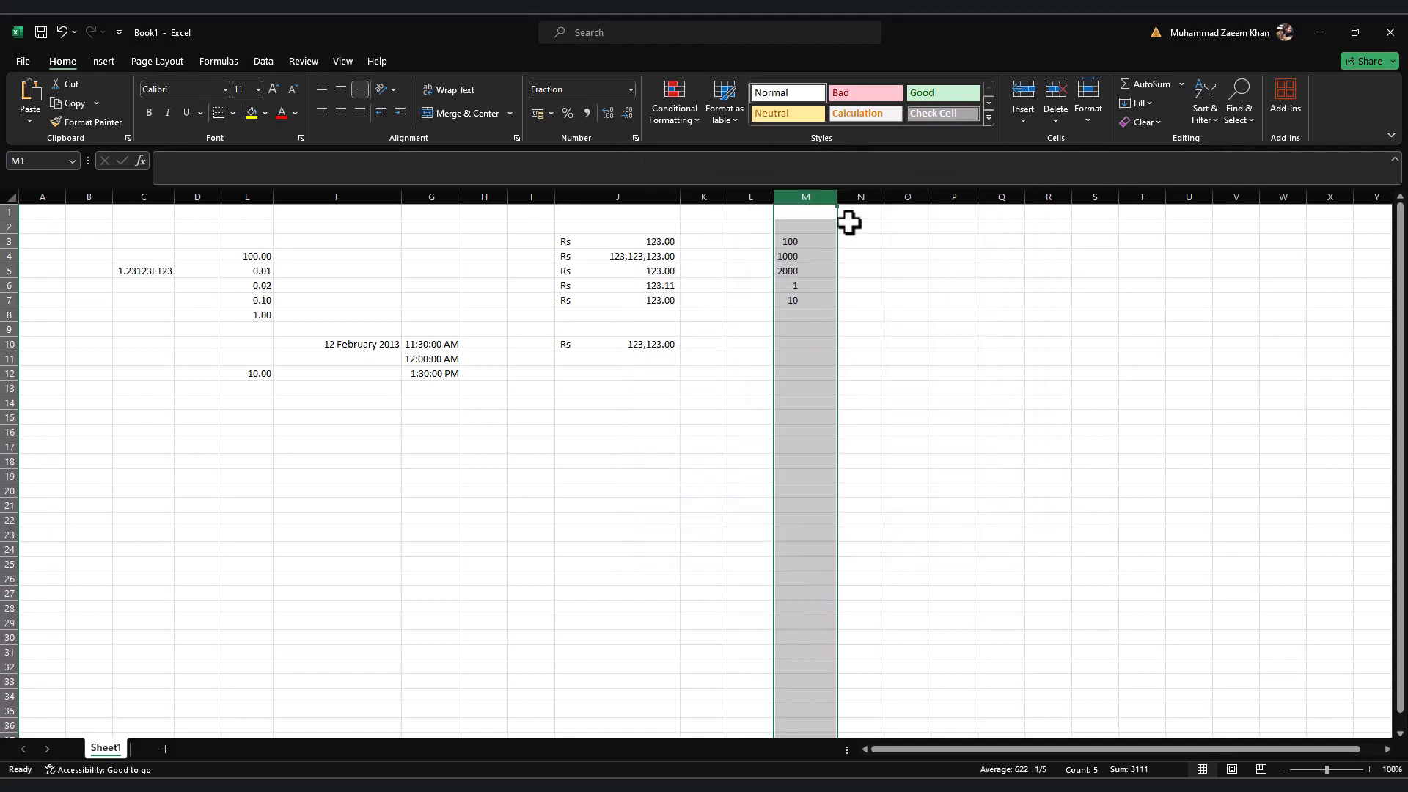
Step: Change the Fraction type of column M to As hundredths (30/100)
{"action": "key", "text": "ctrl+1"}
{"action": "left_click", "coordinate": [807, 348]}
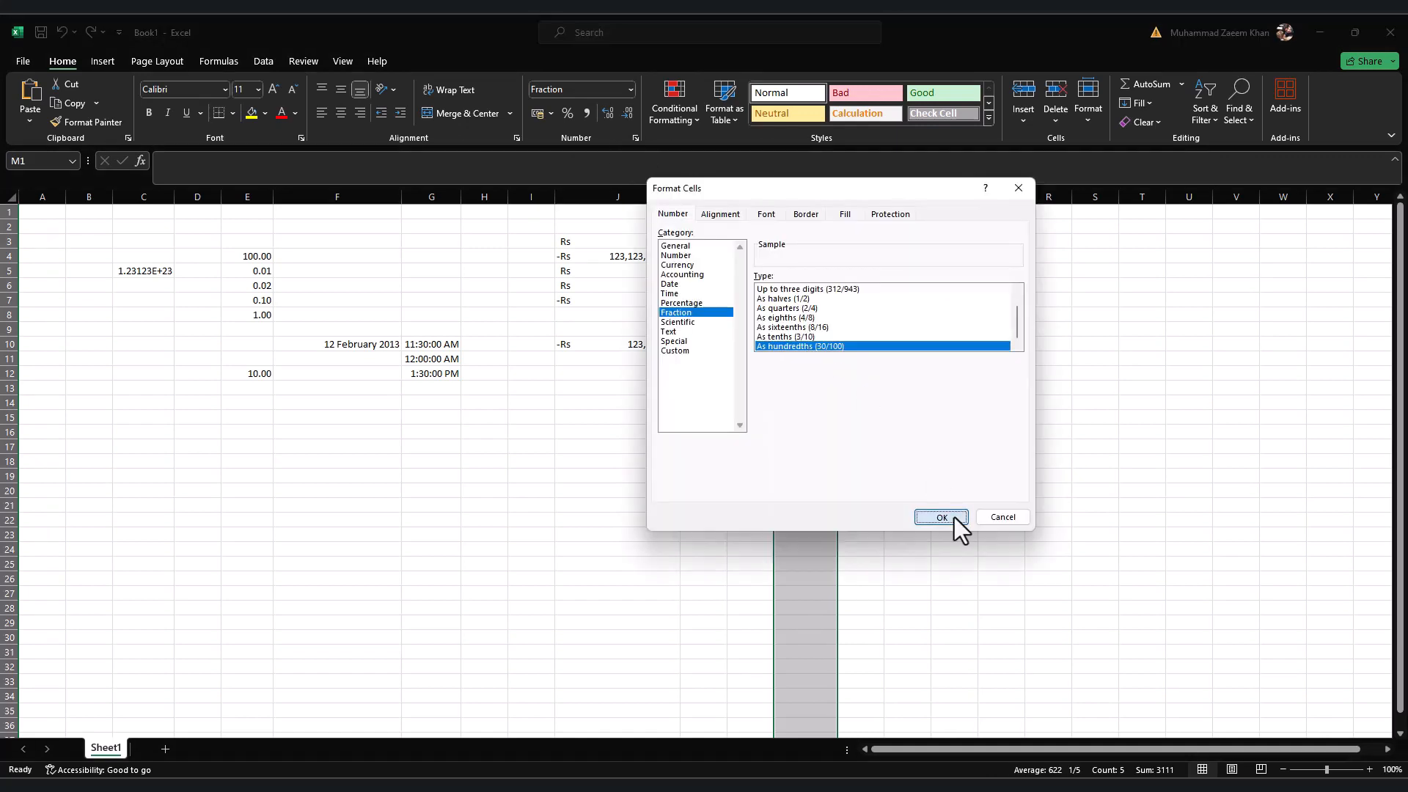
{"action": "left_click", "coordinate": [944, 518]}
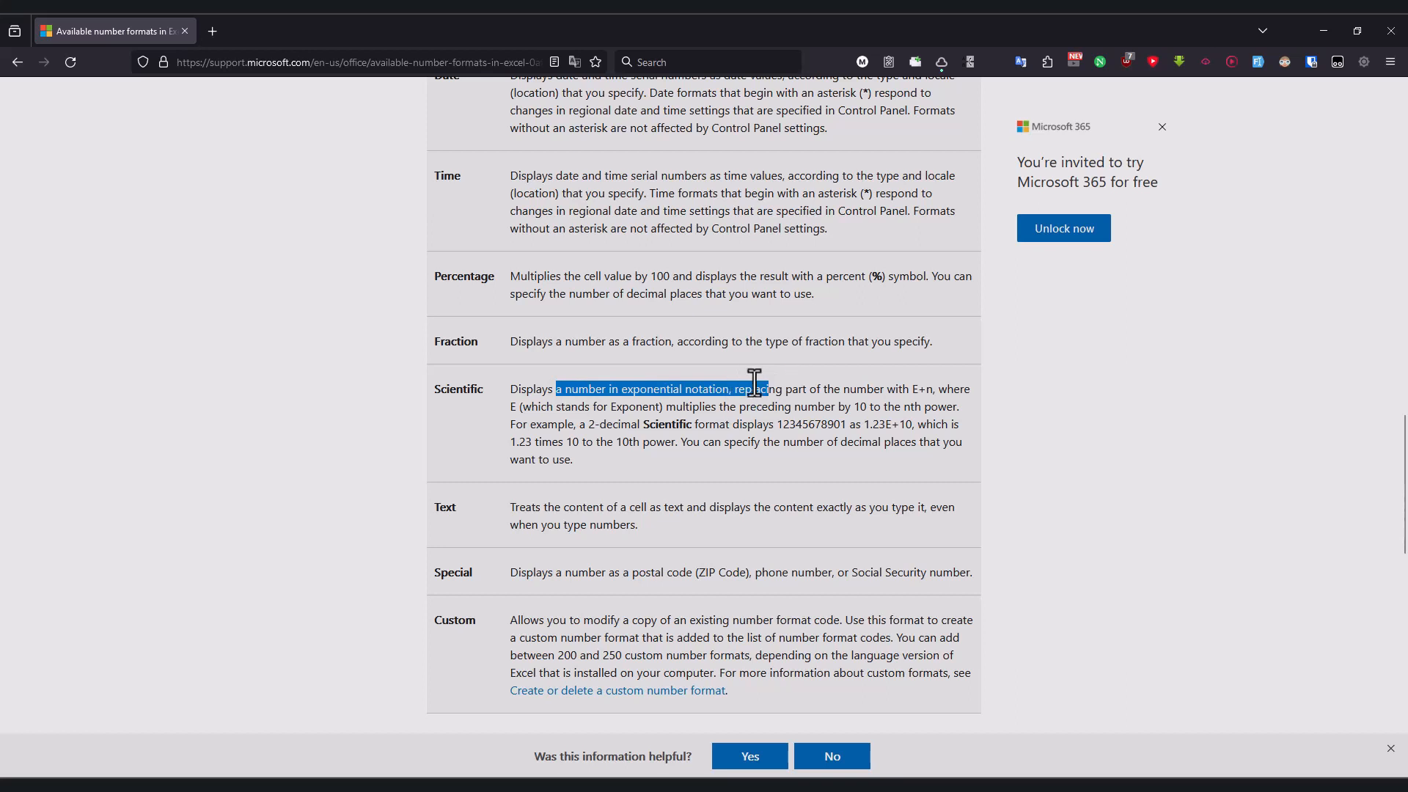
Step: Read the Scientific format description in Microsoft's article, including exponential notation and the 2-decimal example
{"action": "left_click_drag", "start_coordinate": [768, 390], "coordinate": [903, 390]}
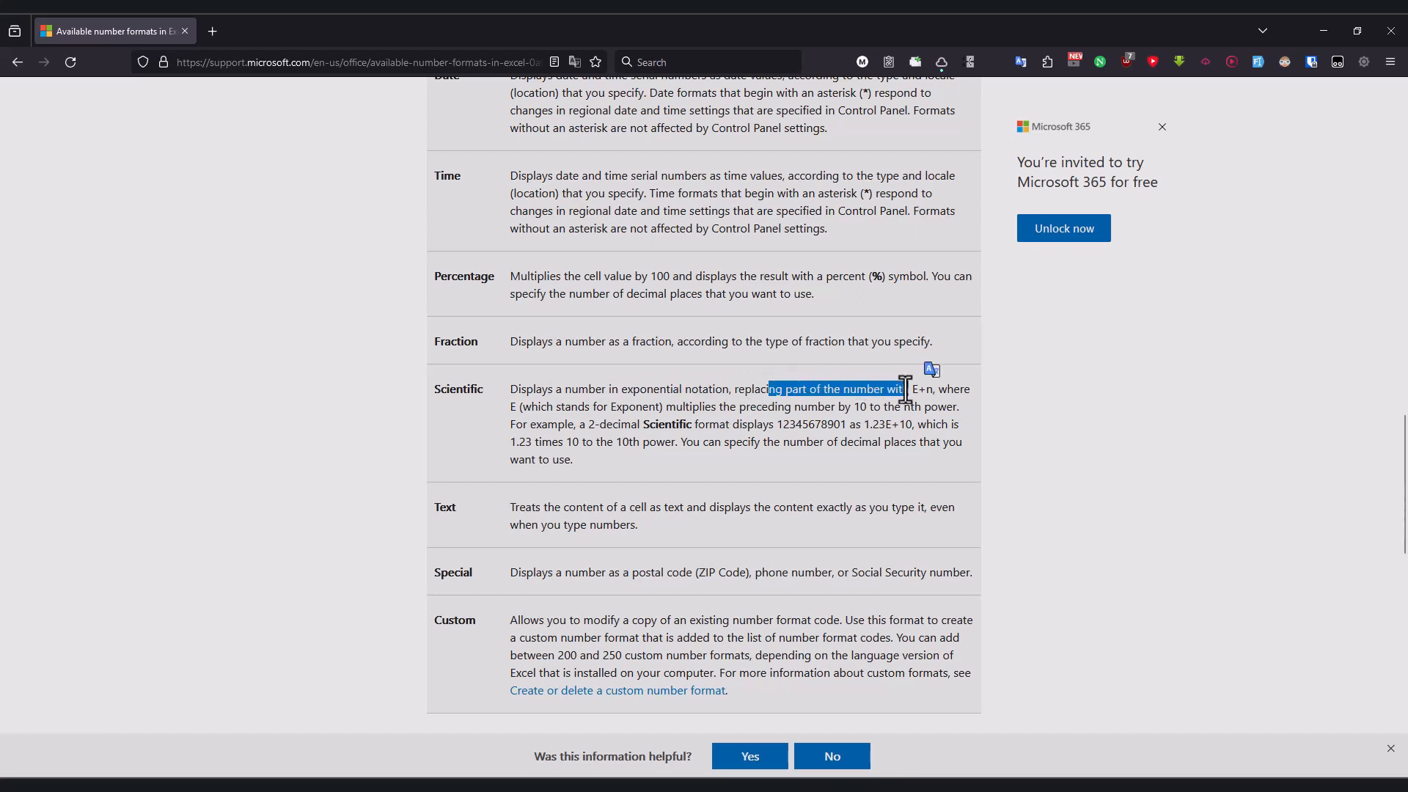
{"action": "left_click_drag", "start_coordinate": [512, 408], "coordinate": [755, 407]}
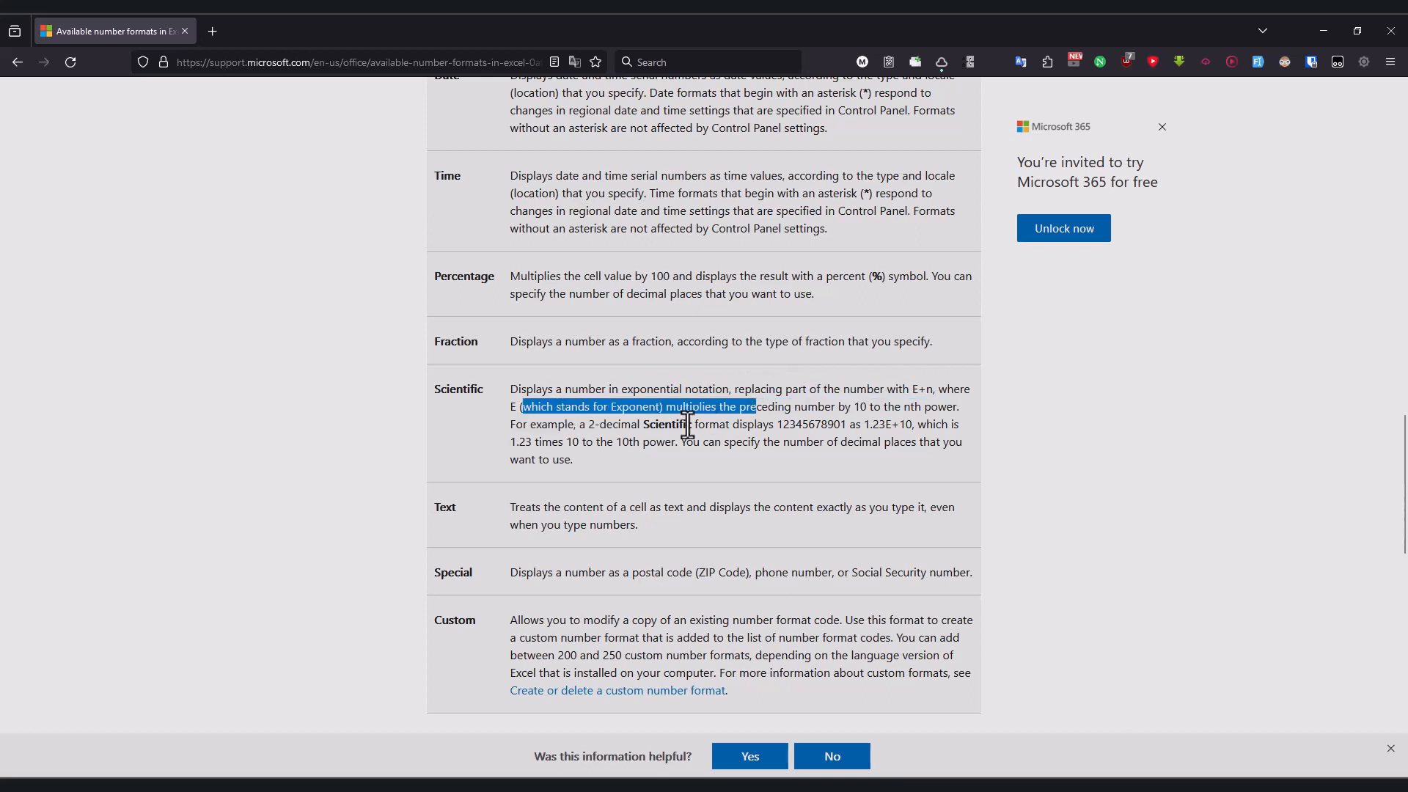
{"action": "left_click", "coordinate": [774, 409]}
{"action": "left_click_drag", "start_coordinate": [583, 405], "coordinate": [901, 443]}
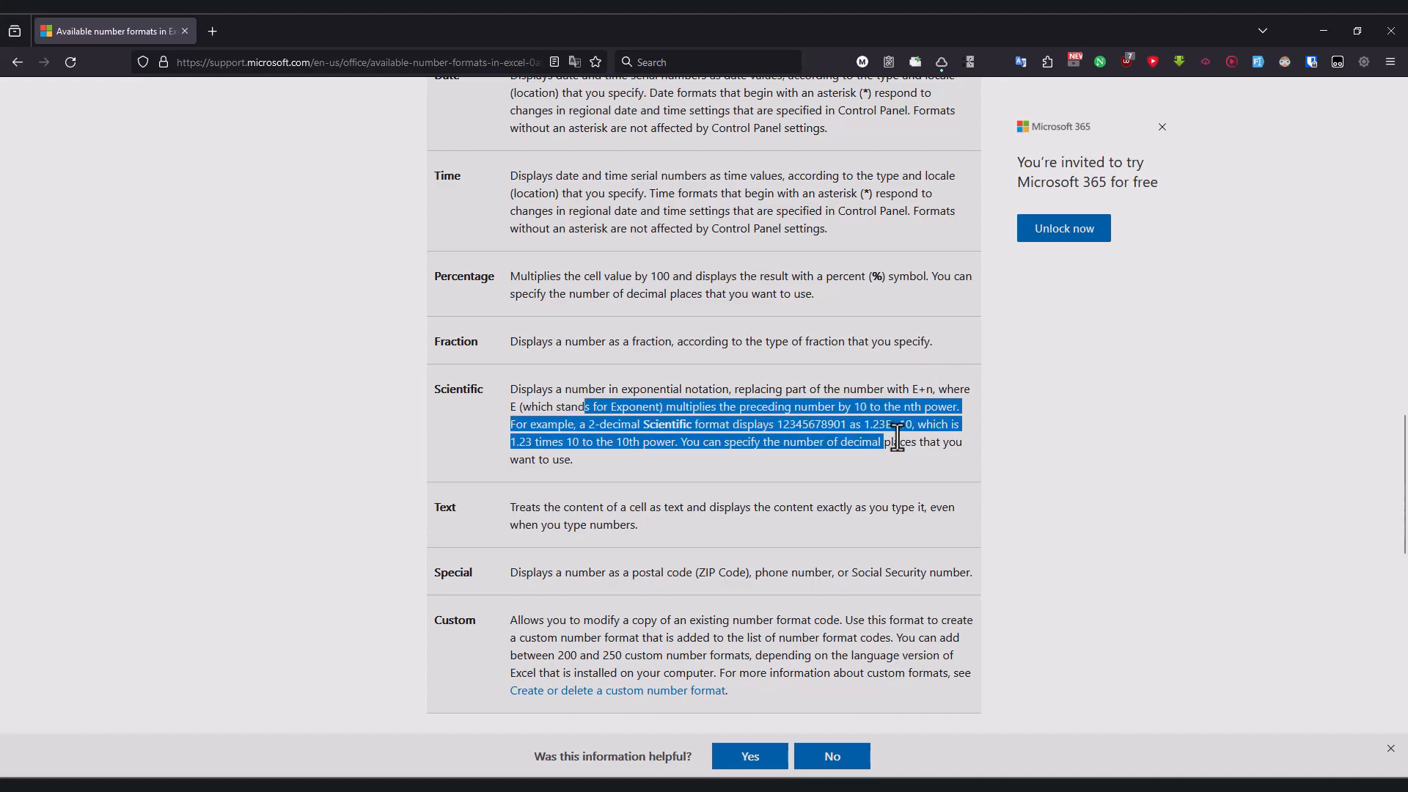
Step: Reread the 2-decimal Scientific example in Microsoft's article, and in Excel format column M as Scientific with 2 decimal places
{"action": "left_click", "coordinate": [848, 449]}
{"action": "left_click_drag", "start_coordinate": [590, 425], "coordinate": [795, 449]}
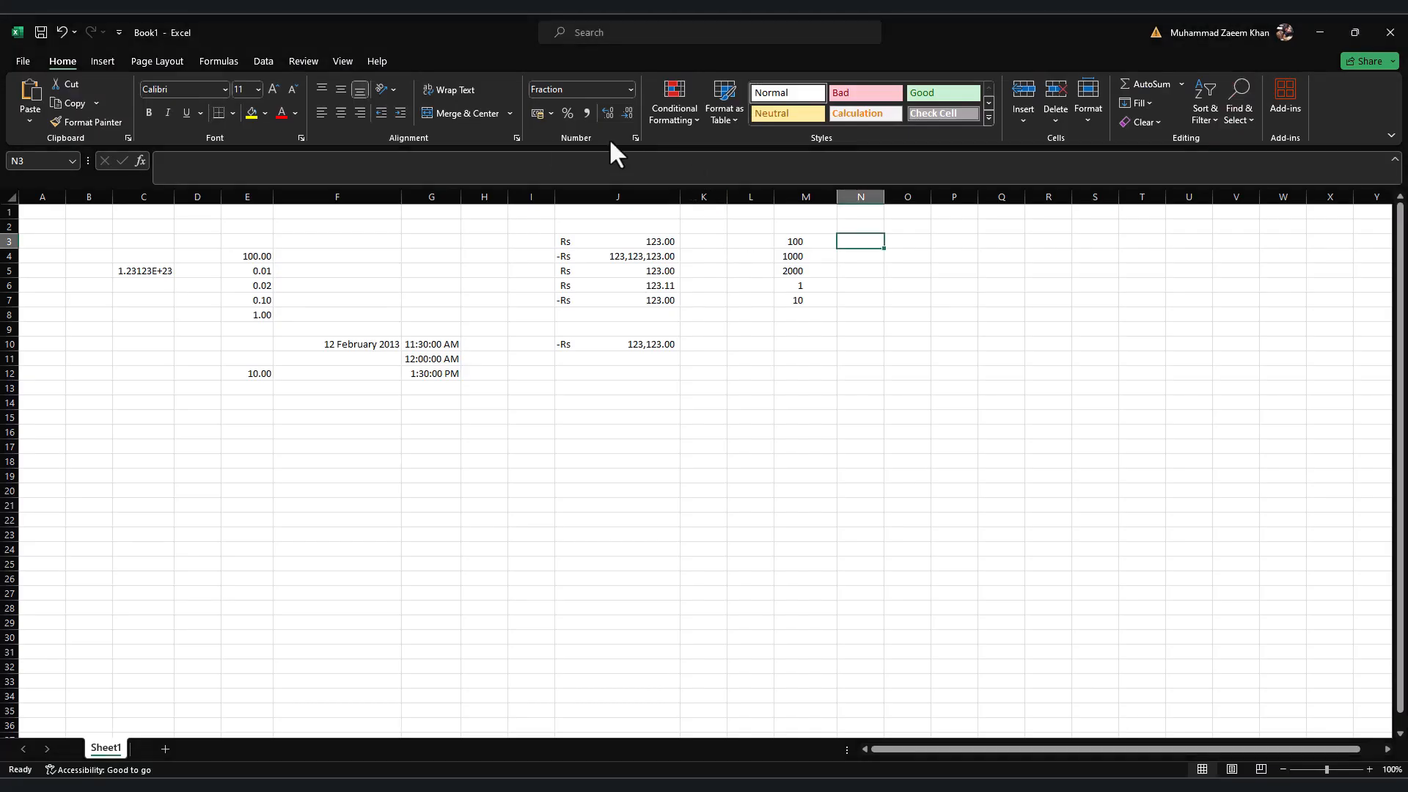
{"action": "left_click", "coordinate": [779, 195]}
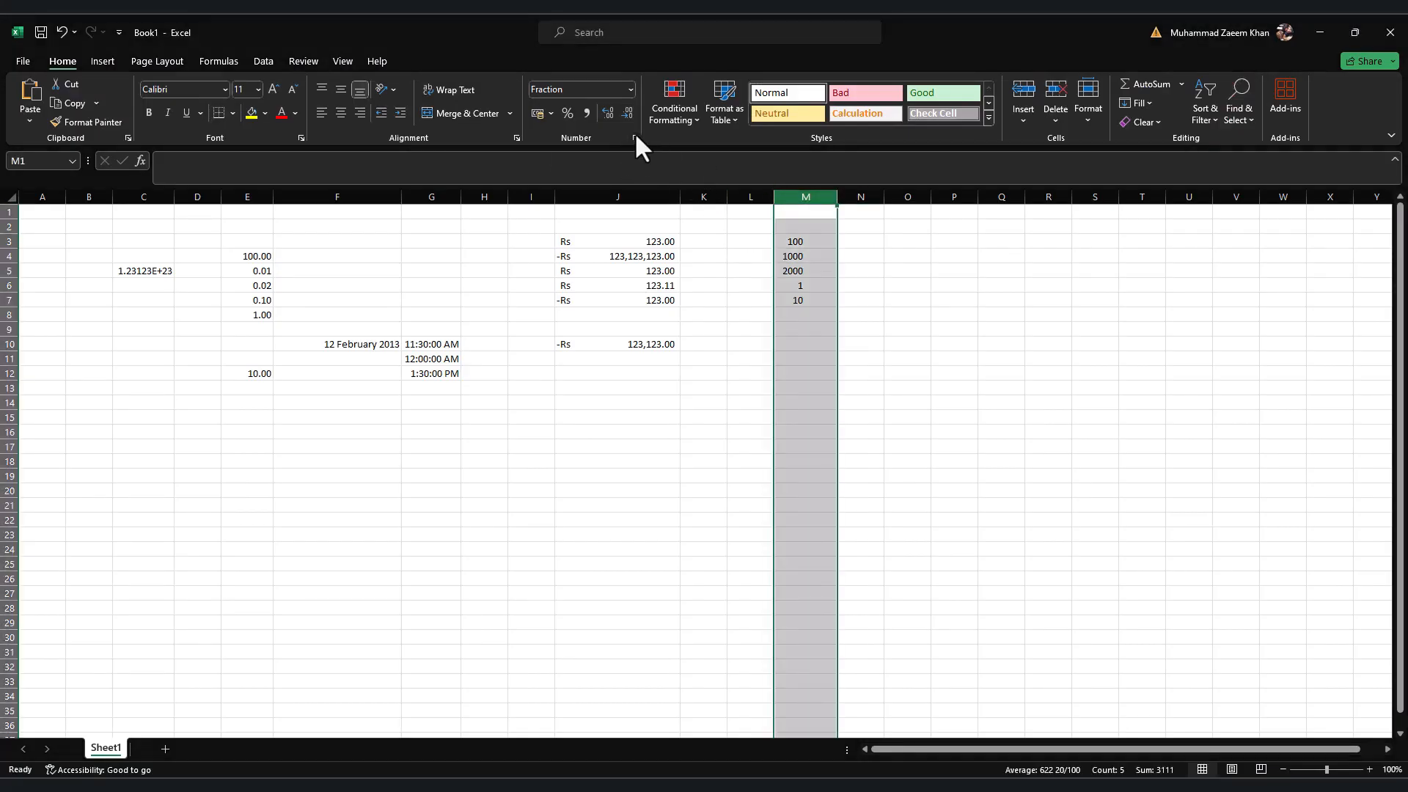
{"action": "left_click", "coordinate": [635, 138]}
{"action": "left_click", "coordinate": [677, 322]}
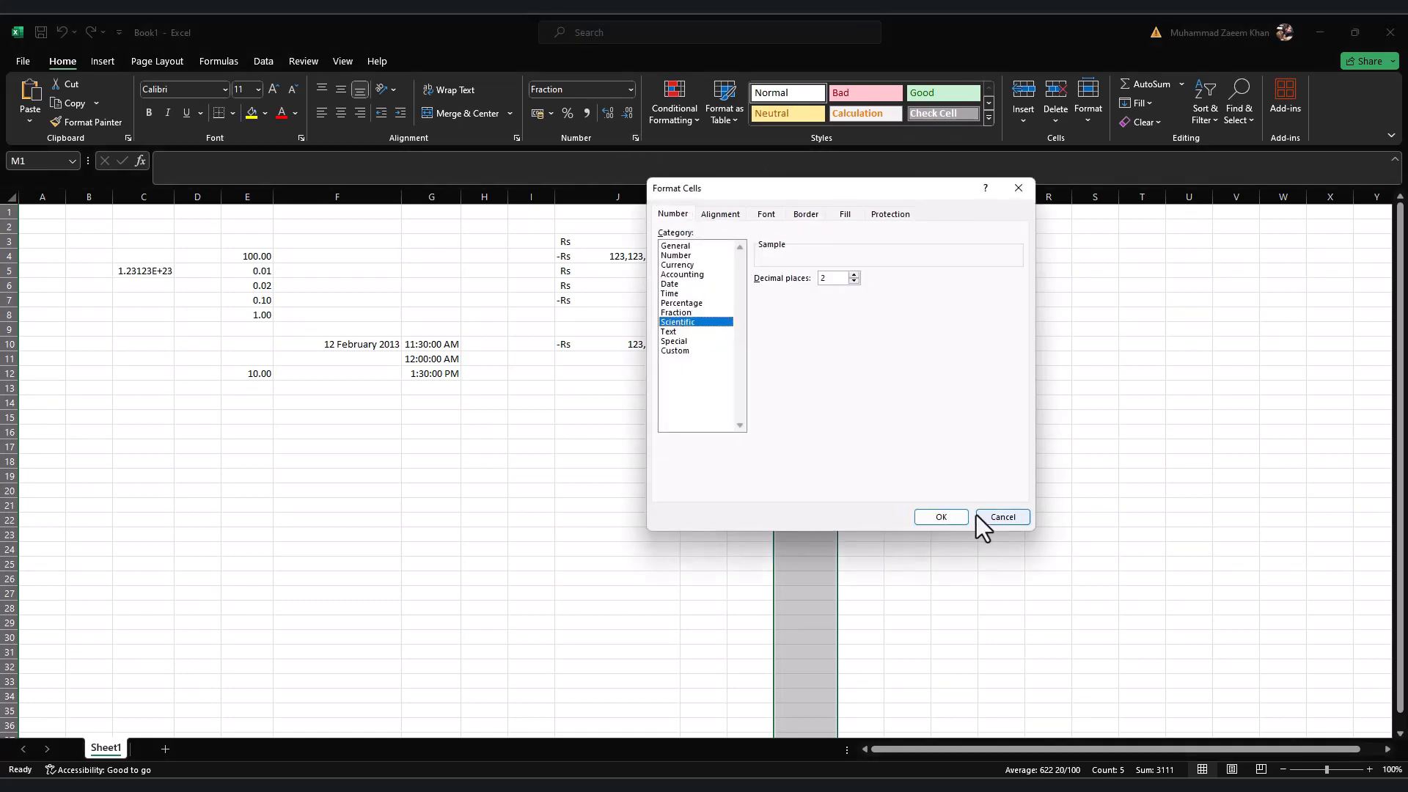
{"action": "left_click", "coordinate": [941, 516]}
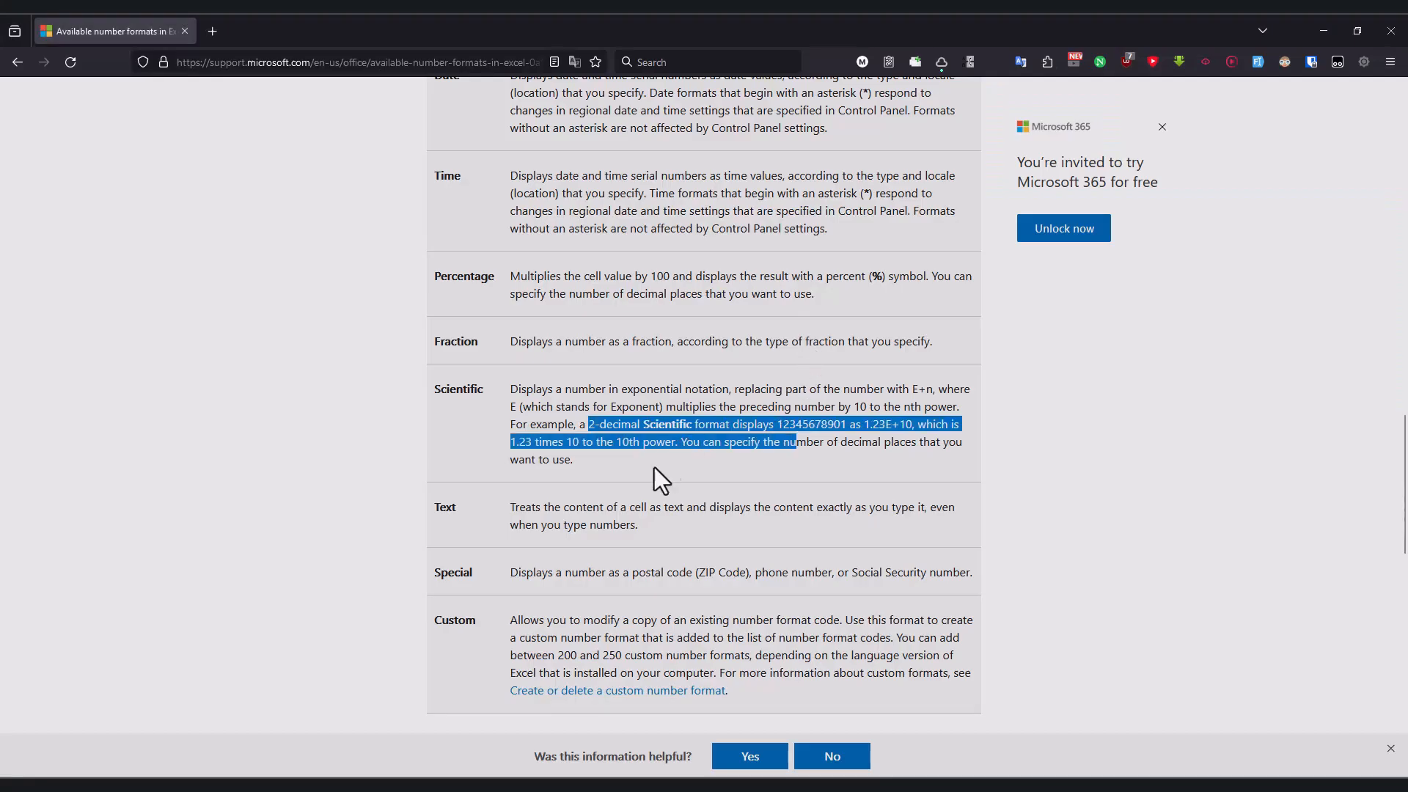
Step: Read the Text format description in Microsoft's article, and in Excel format column K as Text
{"action": "scroll", "coordinate": [654, 468], "scroll_direction": "down", "scroll_amount": 2}
{"action": "left_click_drag", "start_coordinate": [525, 357], "coordinate": [648, 359]}
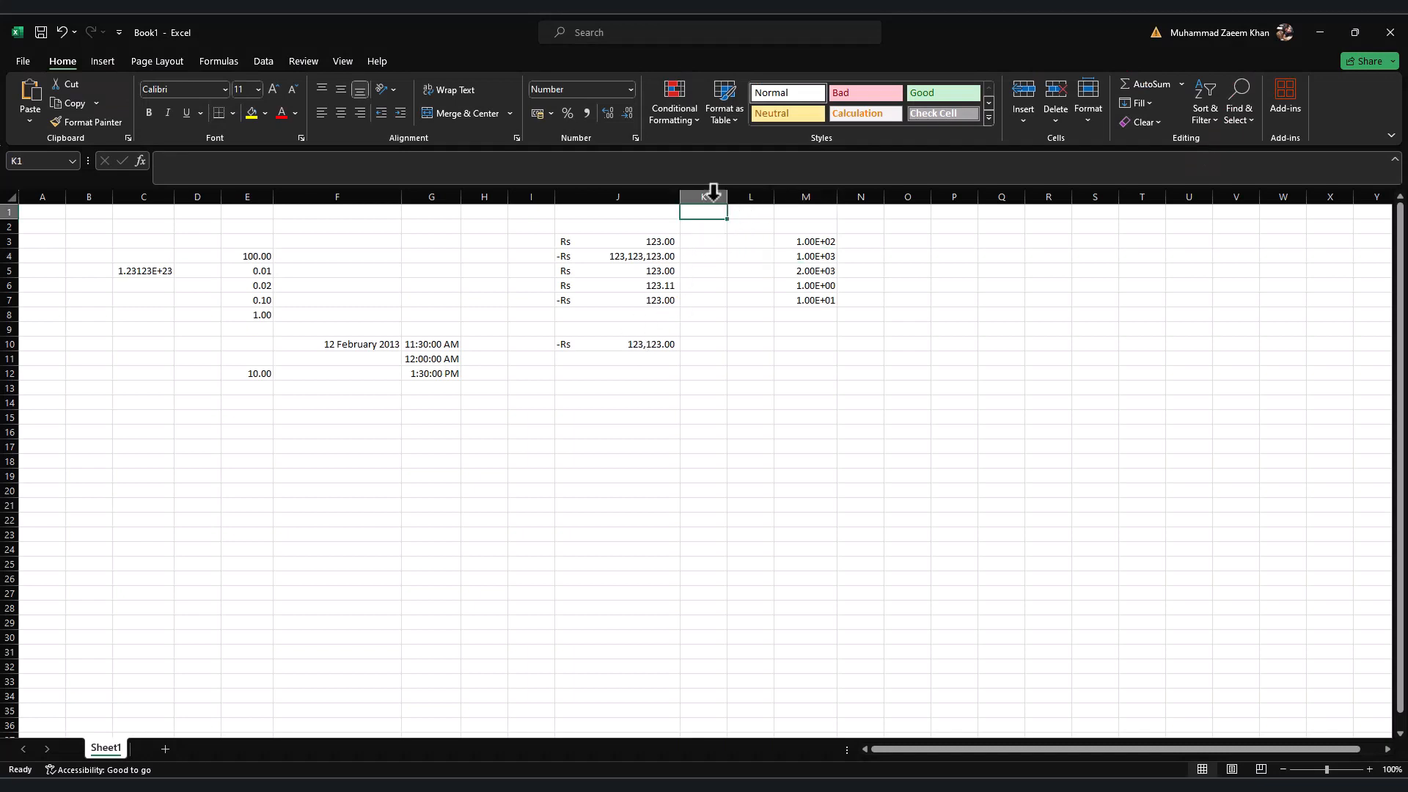
{"action": "left_click", "coordinate": [721, 197]}
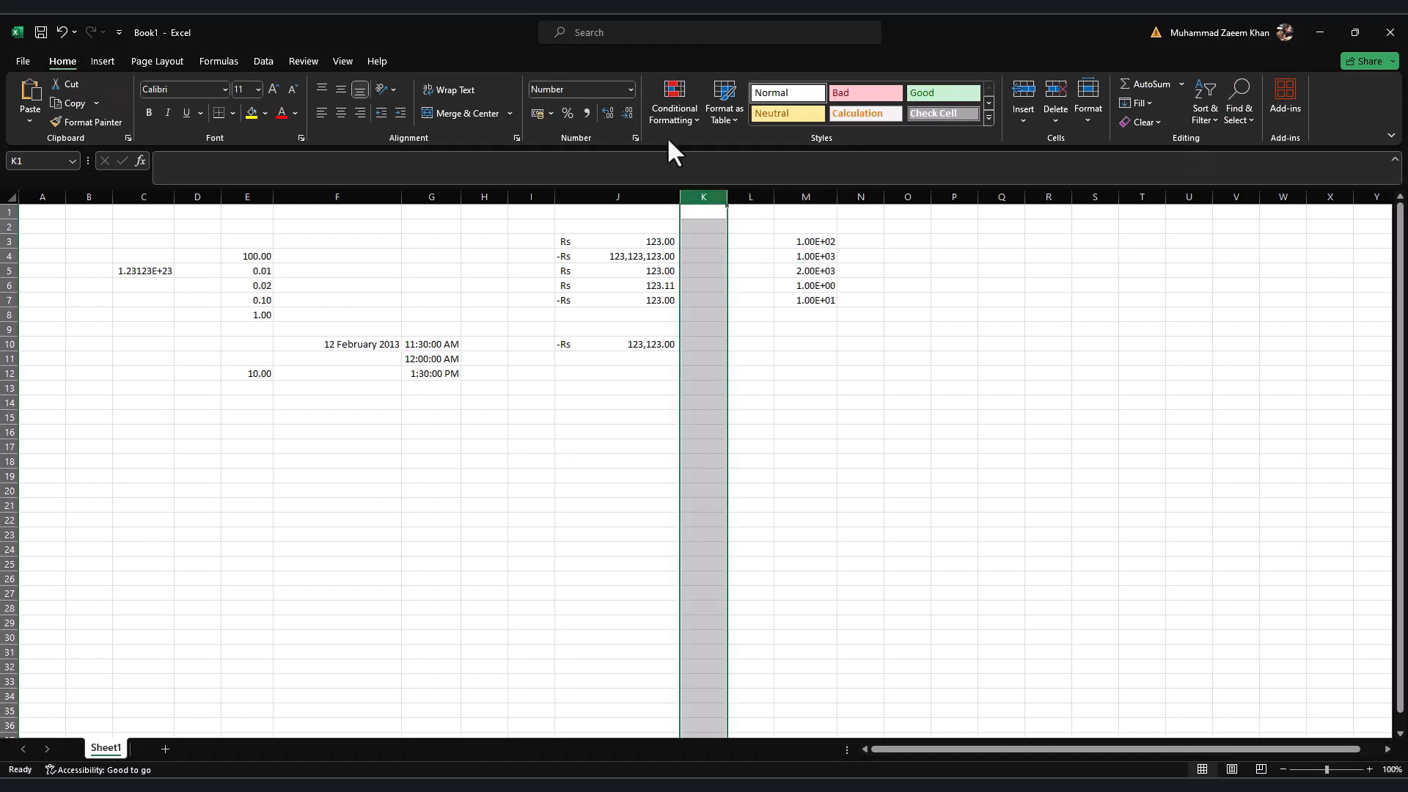
{"action": "left_click", "coordinate": [629, 89]}
{"action": "left_click", "coordinate": [583, 458]}
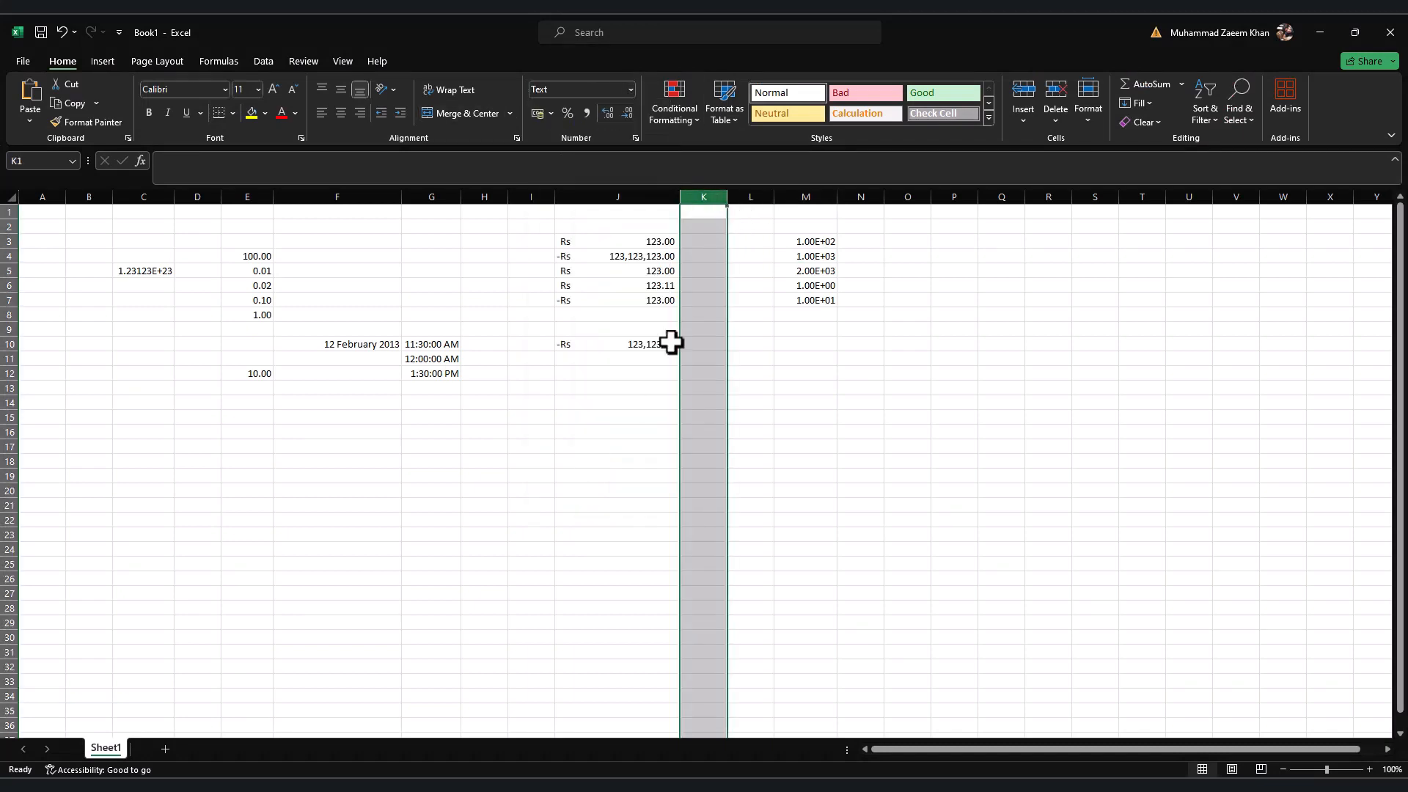
Step: Enter 123 aswd 213 in cell K7
{"action": "left_click", "coordinate": [717, 300]}
{"action": "type", "text": "123 aswd 213"}
{"action": "key", "text": "ctrl+Return"}
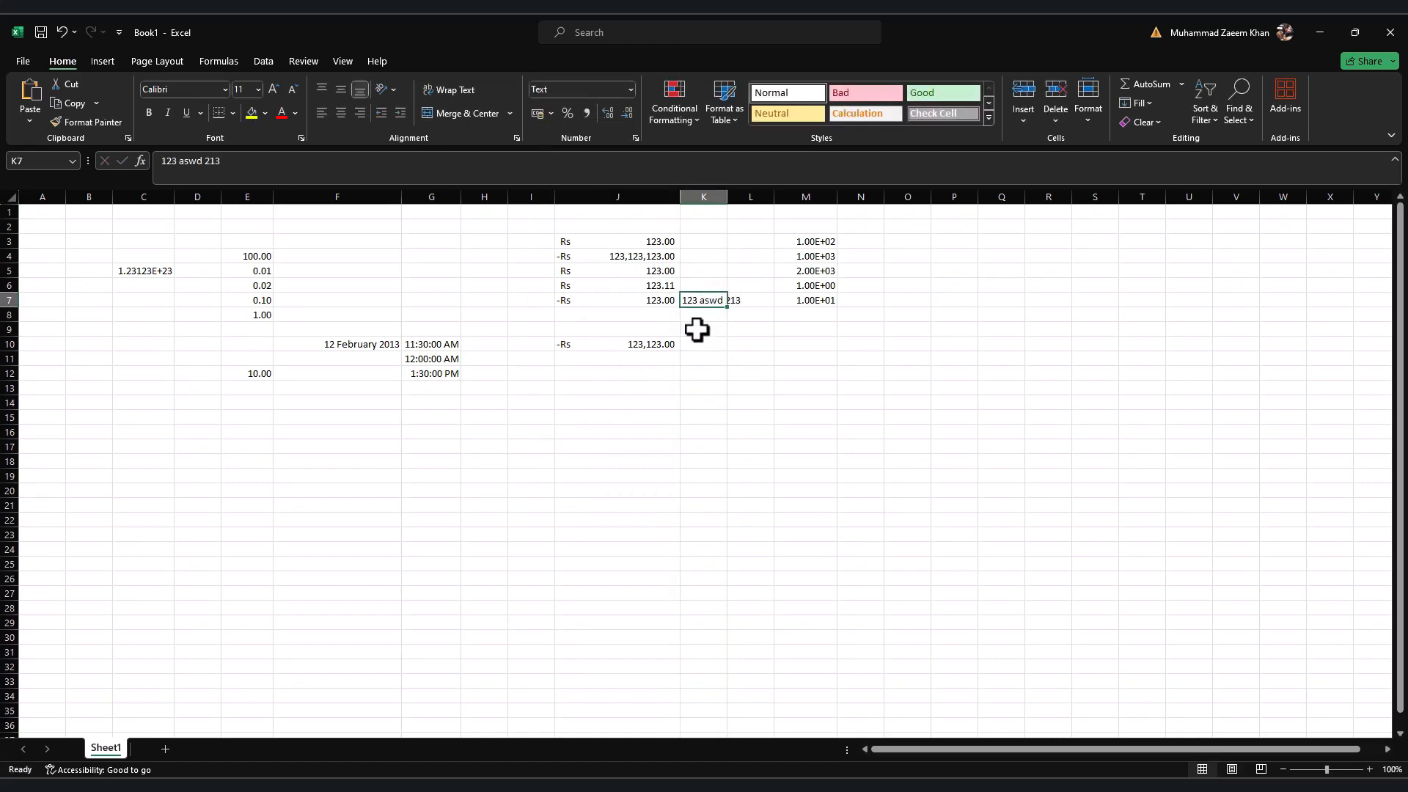
Step: Read the Special format description in Microsoft's article, and in Excel check the Special types offered for column K under the English (Pakistan) locale
{"action": "key", "text": "alt+Tab"}
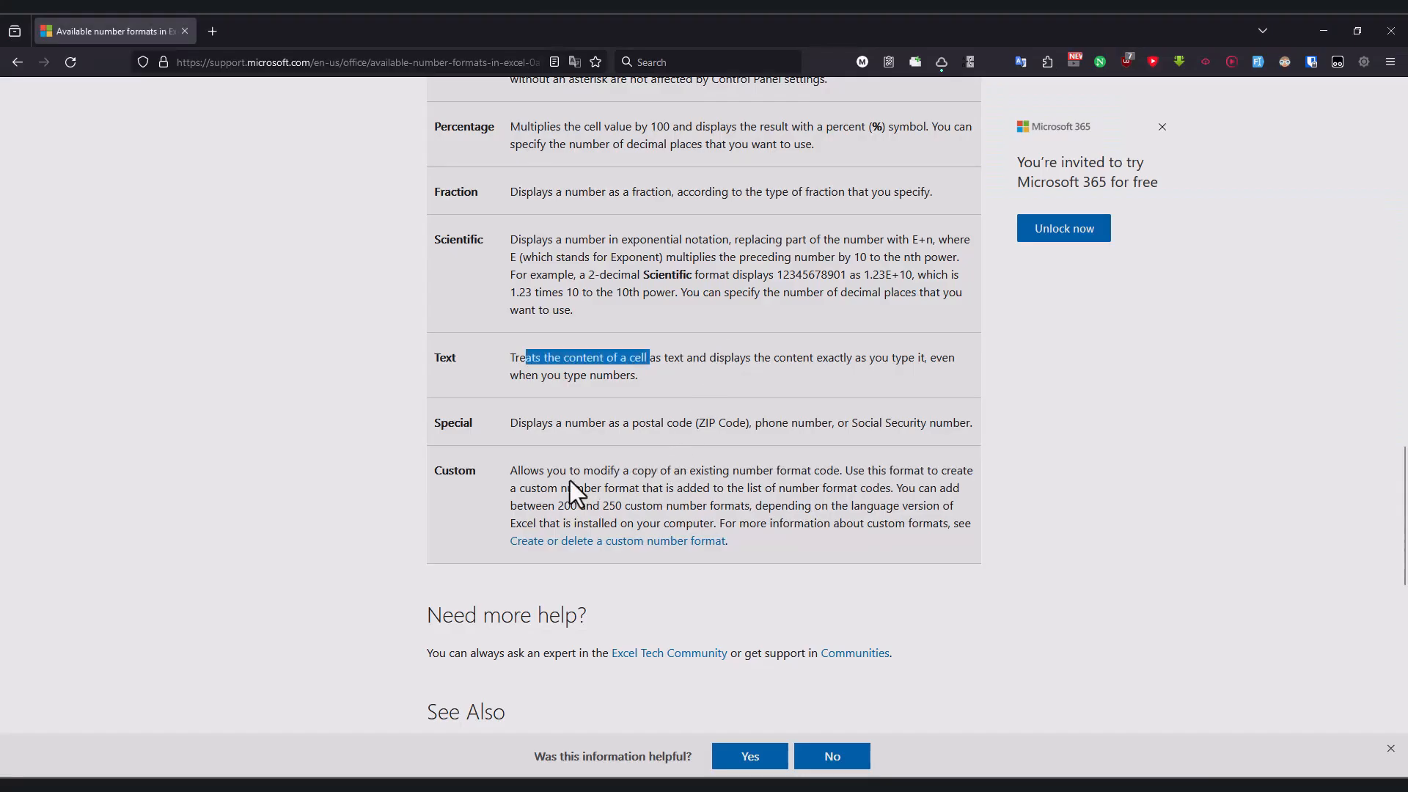
{"action": "left_click_drag", "start_coordinate": [624, 422], "coordinate": [916, 422]}
{"action": "left_click", "coordinate": [851, 418]}
{"action": "key", "text": "alt+Tab"}
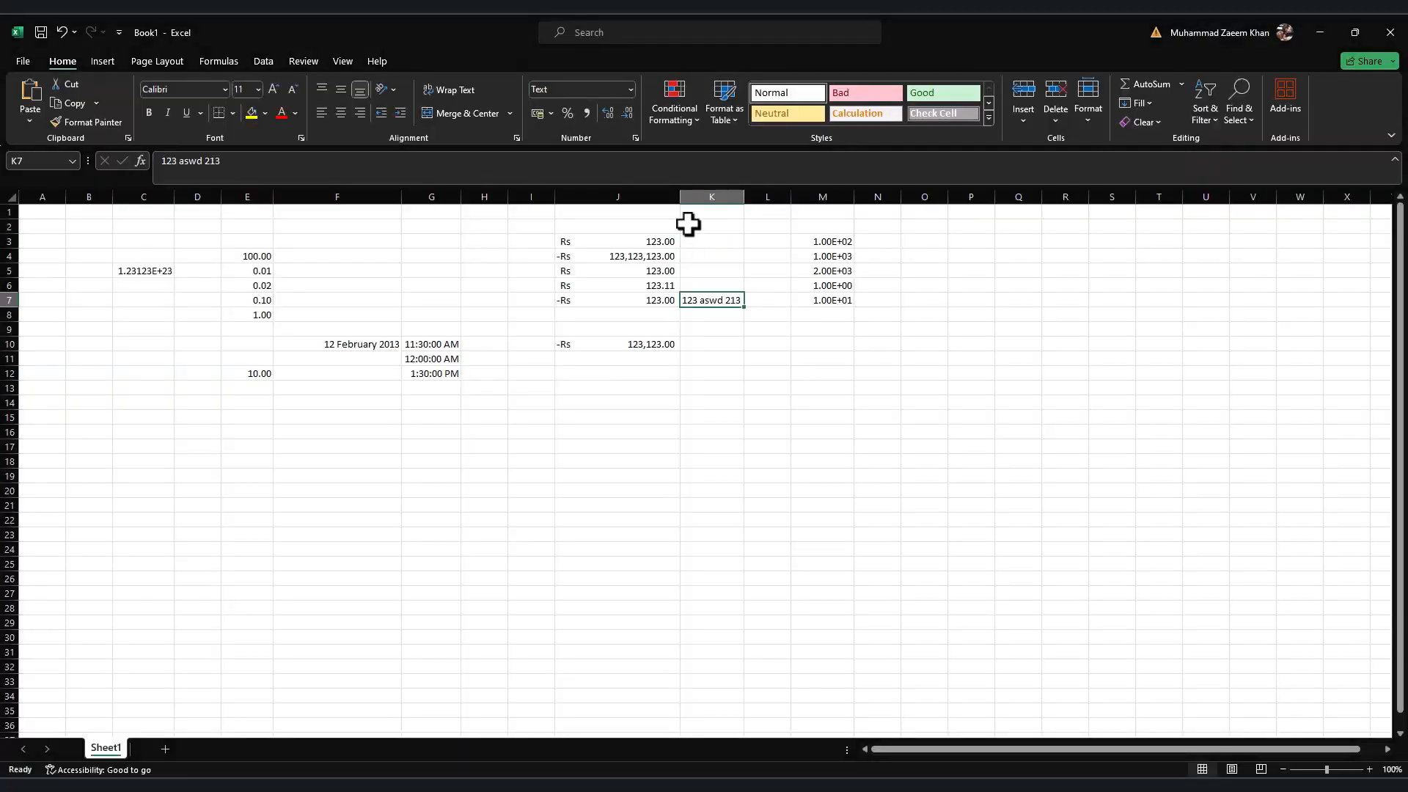
{"action": "left_click", "coordinate": [734, 195]}
{"action": "left_click", "coordinate": [635, 137]}
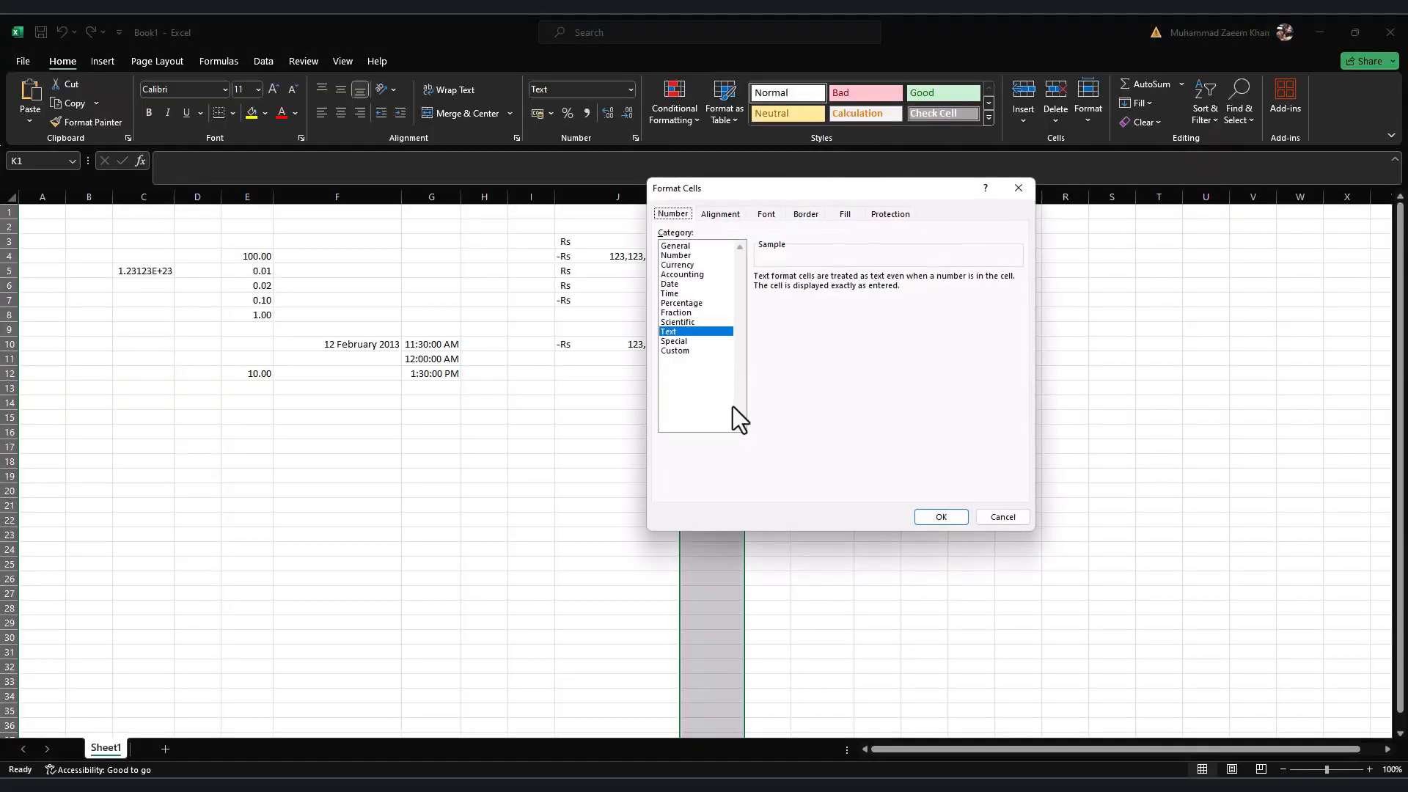
{"action": "key", "text": "Down"}
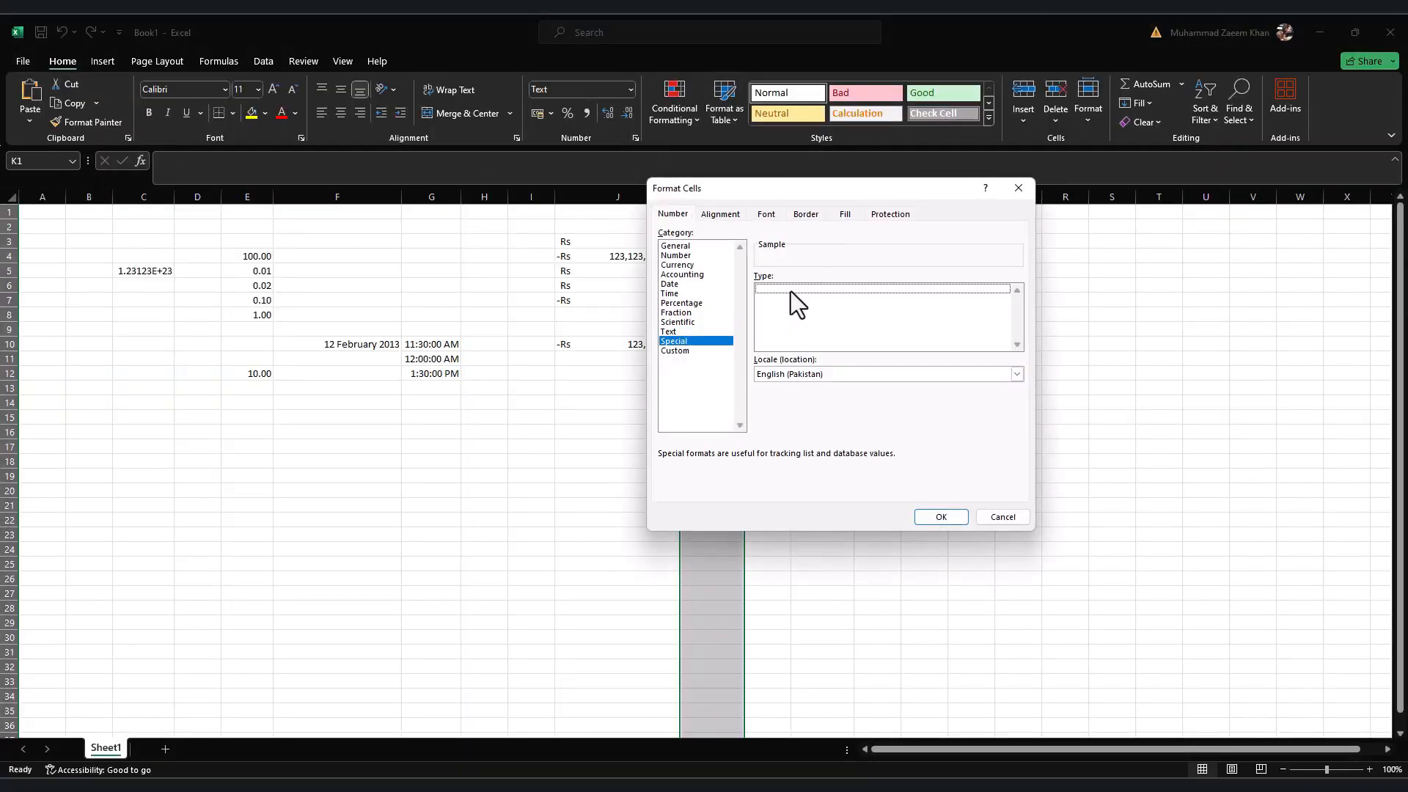
{"action": "left_click", "coordinate": [887, 373]}
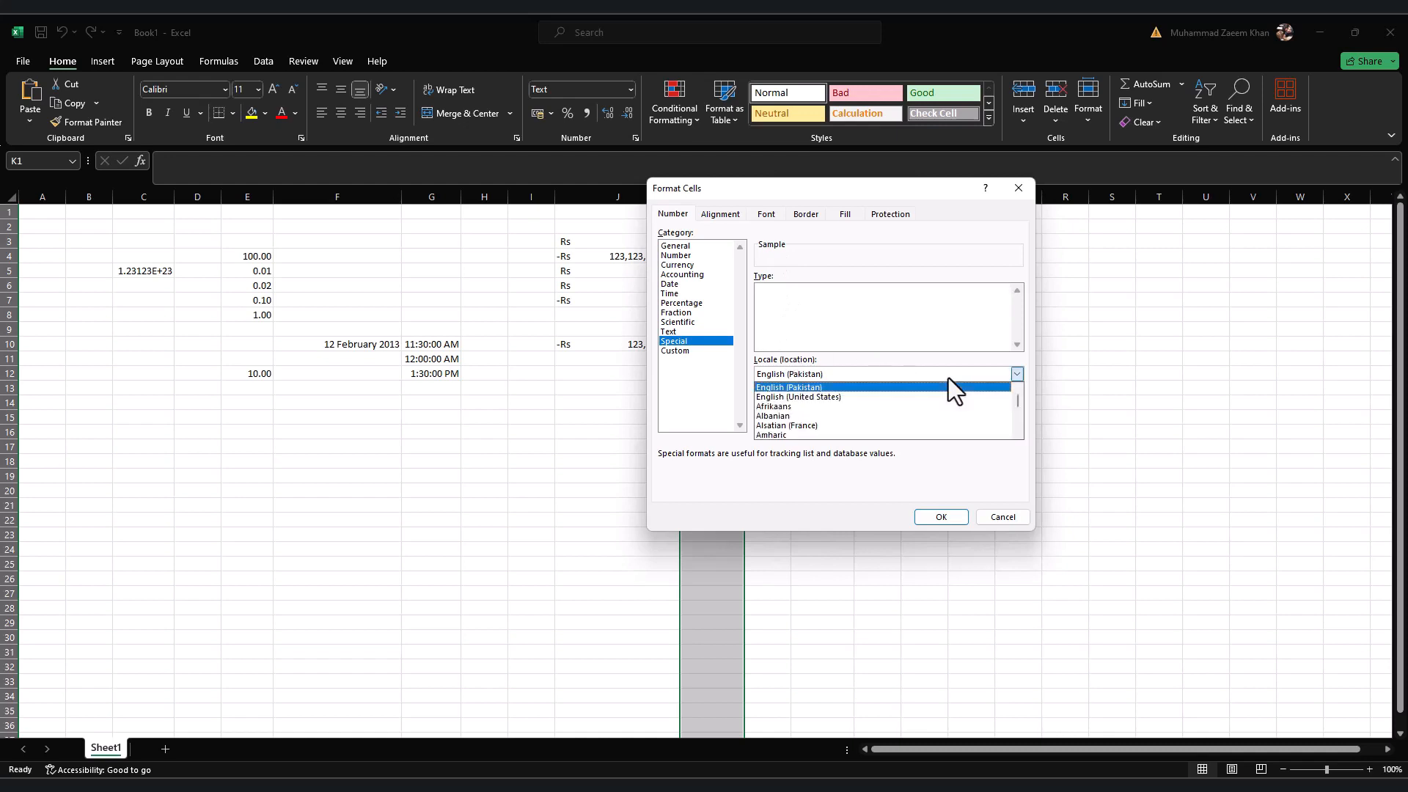
{"action": "left_click", "coordinate": [950, 386]}
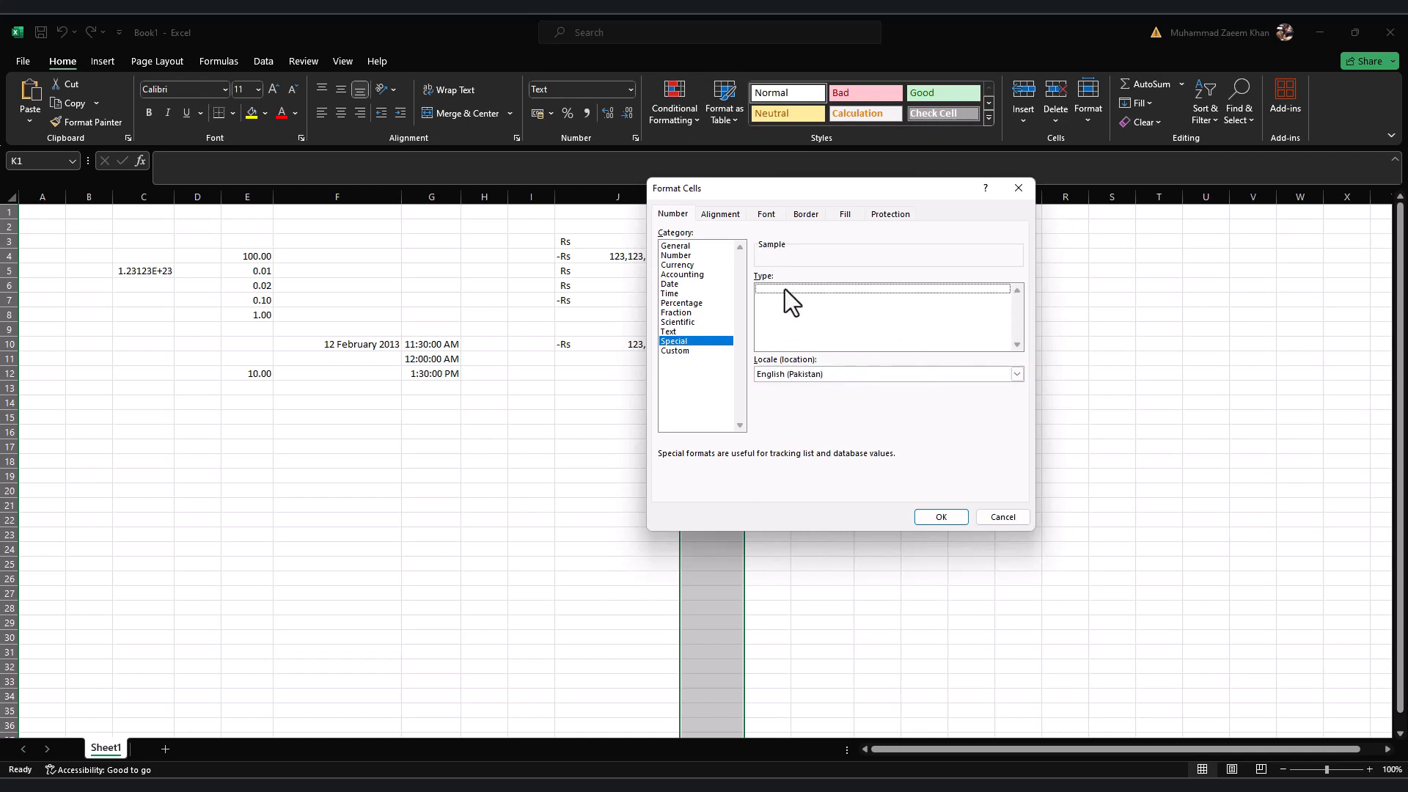
{"action": "key", "text": "Escape"}
Step: Check the Special number format category for cell N2, and reread the Special description in Microsoft's article
{"action": "left_click", "coordinate": [896, 224]}
{"action": "key", "text": "ctrl+1"}
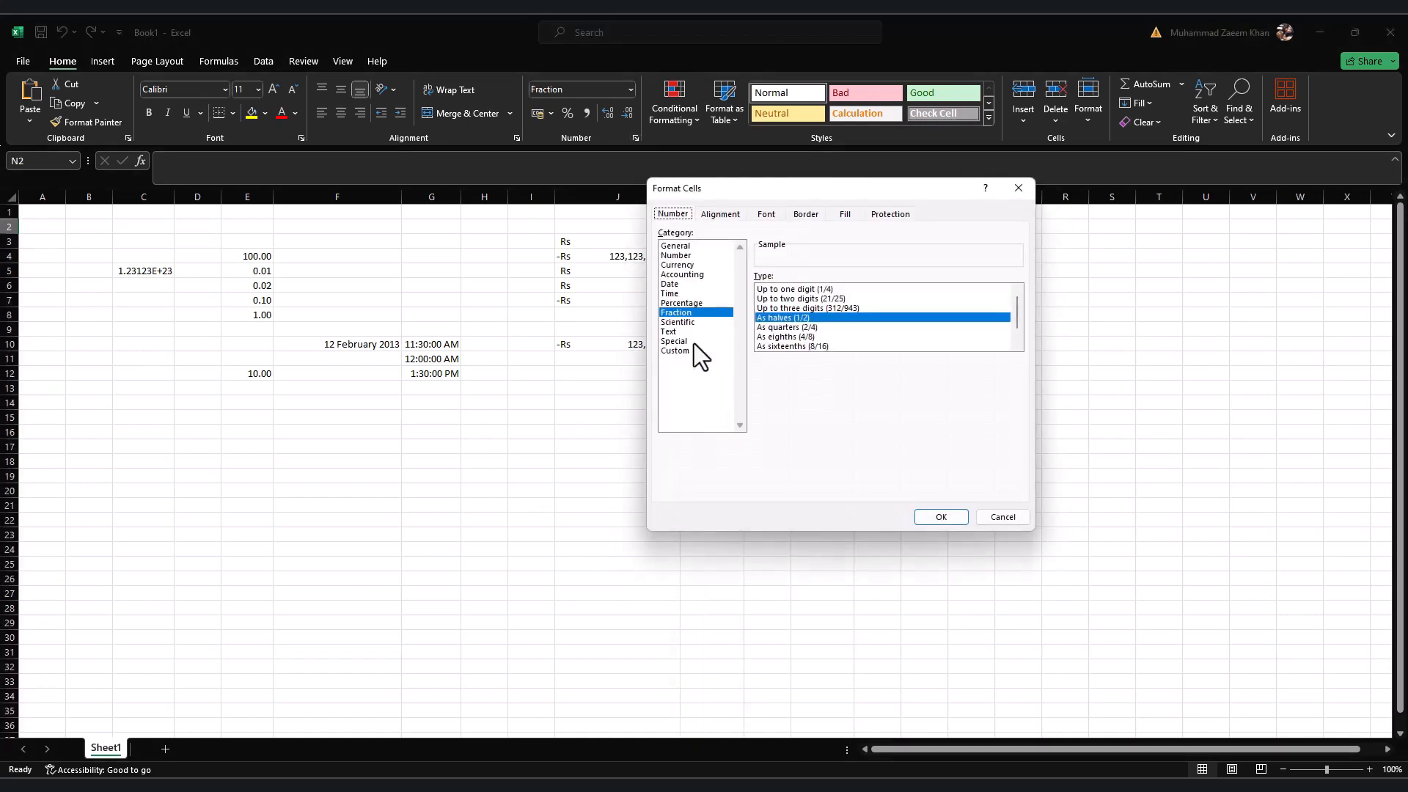
{"action": "left_click", "coordinate": [694, 343]}
{"action": "left_click", "coordinate": [1006, 517]}
{"action": "key", "text": "alt+Tab"}
{"action": "left_click_drag", "start_coordinate": [587, 422], "coordinate": [946, 415]}
{"action": "left_click", "coordinate": [708, 460]}
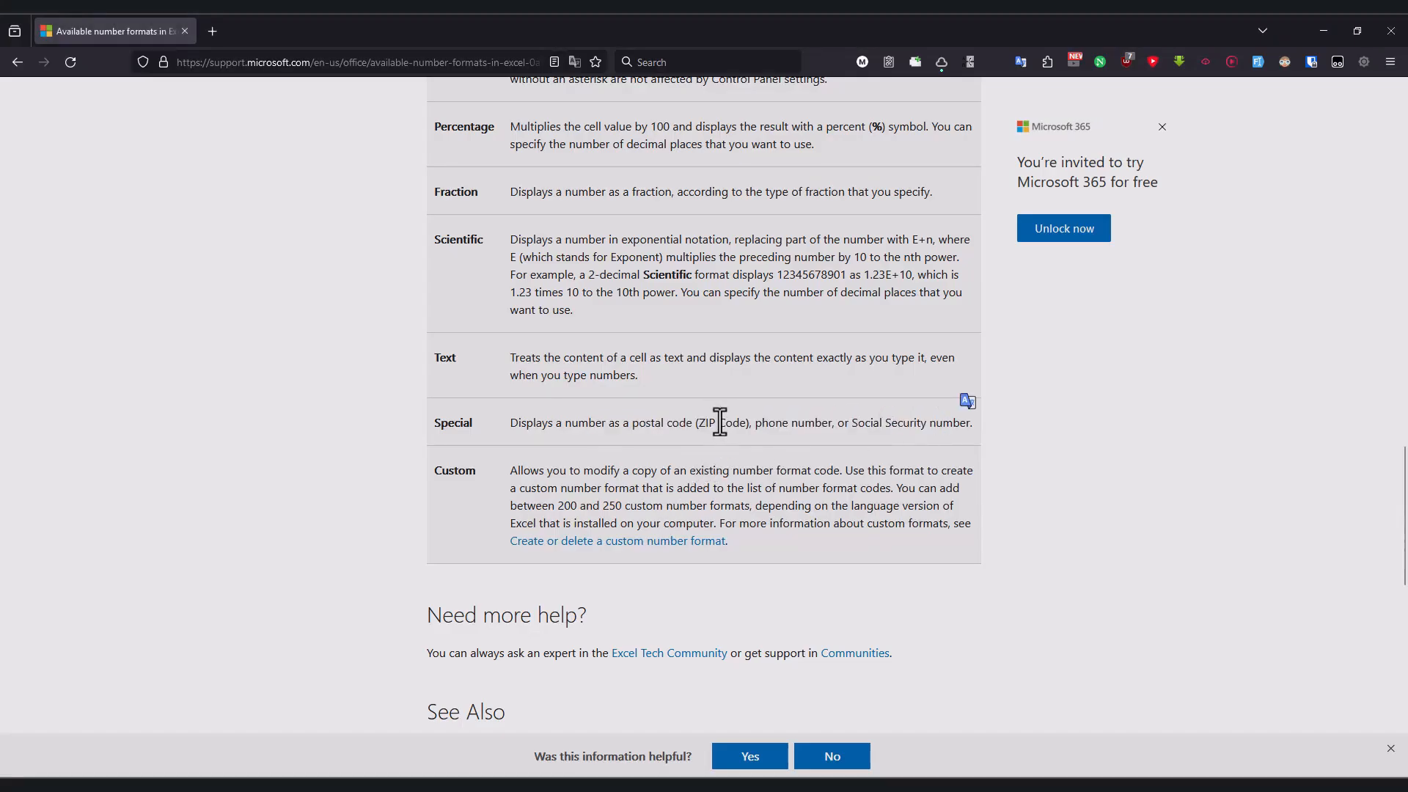
Step: Read the Custom format description in Microsoft's article, including how custom number formats are added and how many are allowed
{"action": "left_click_drag", "start_coordinate": [512, 473], "coordinate": [845, 473]}
{"action": "left_click", "coordinate": [586, 471]}
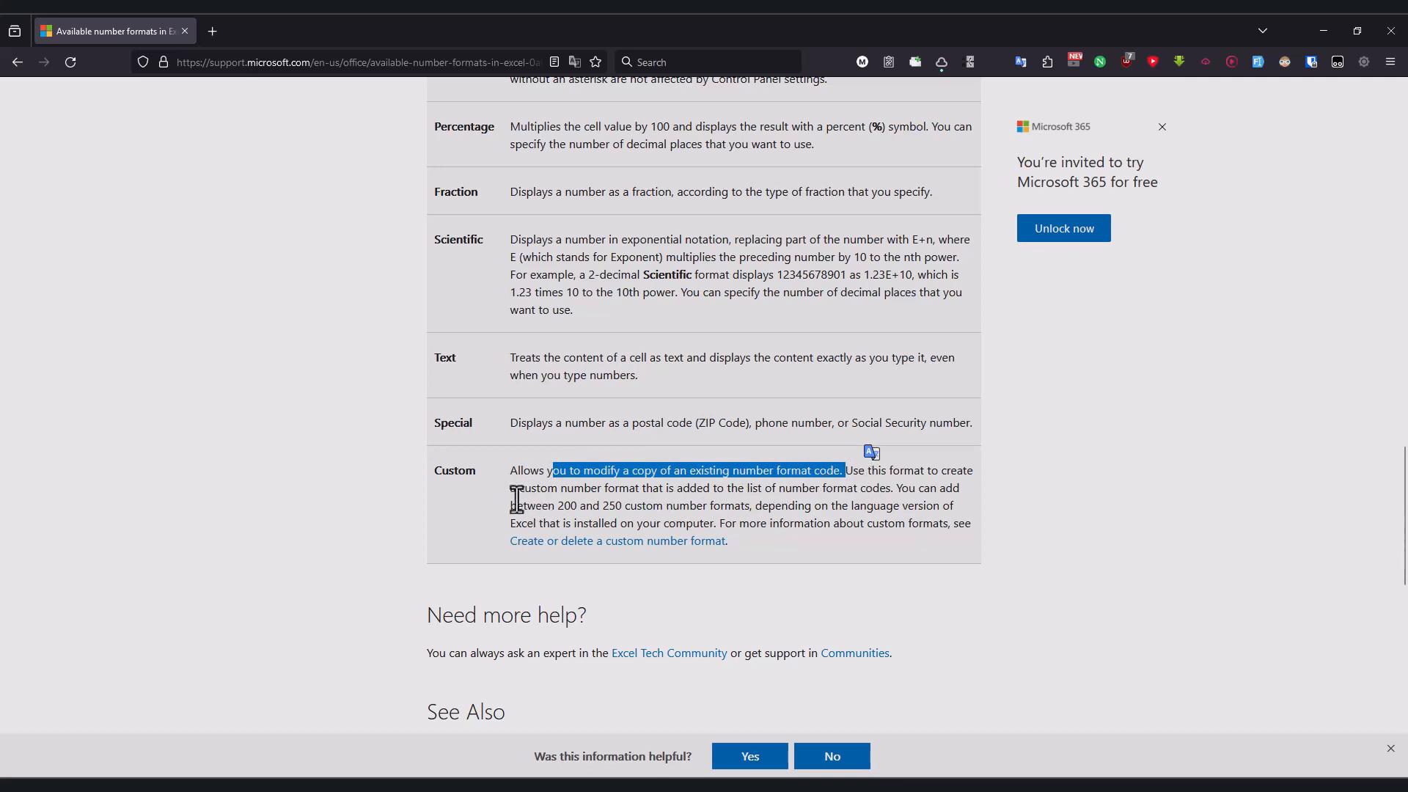
{"action": "left_click_drag", "start_coordinate": [574, 491], "coordinate": [675, 493]}
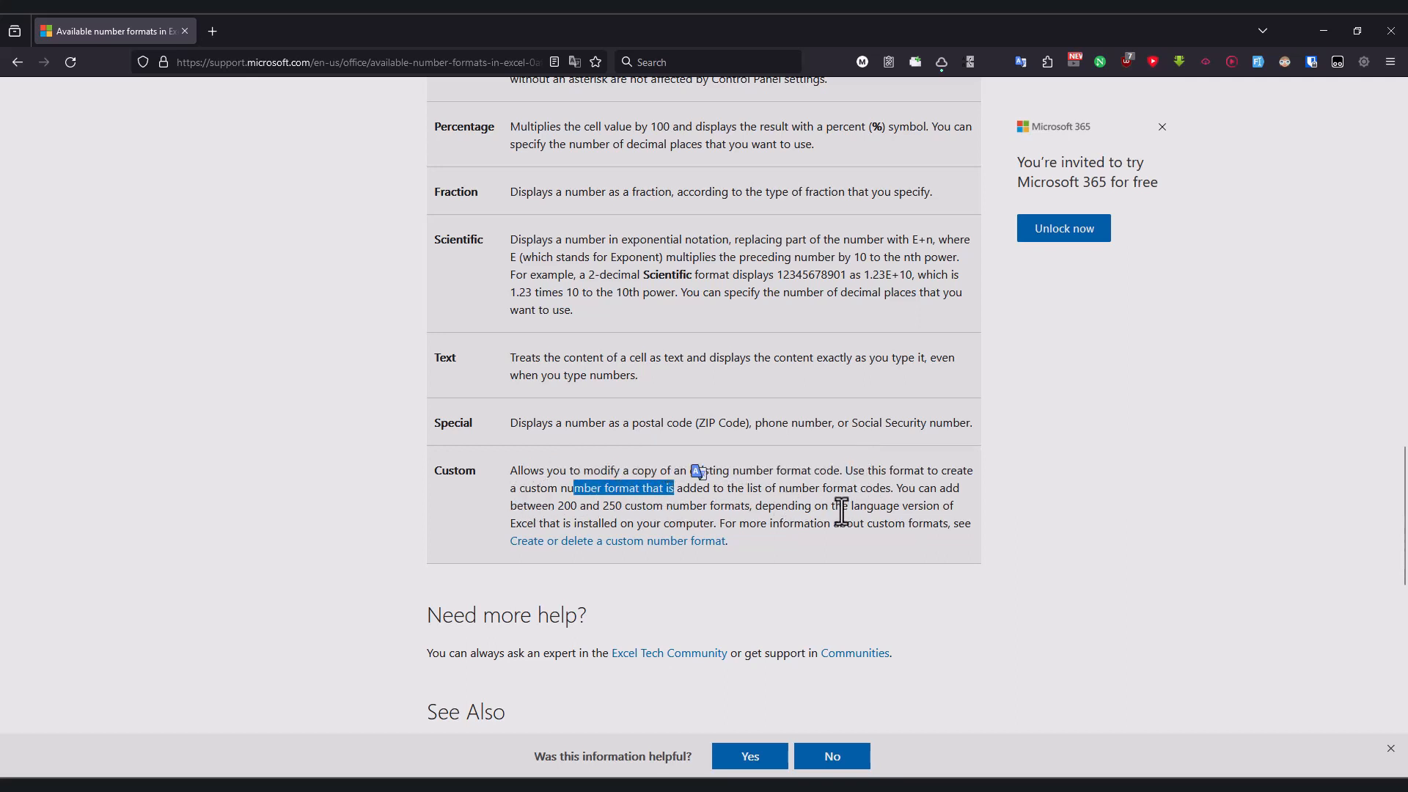
{"action": "left_click_drag", "start_coordinate": [775, 492], "coordinate": [872, 493]}
{"action": "left_click", "coordinate": [876, 516]}
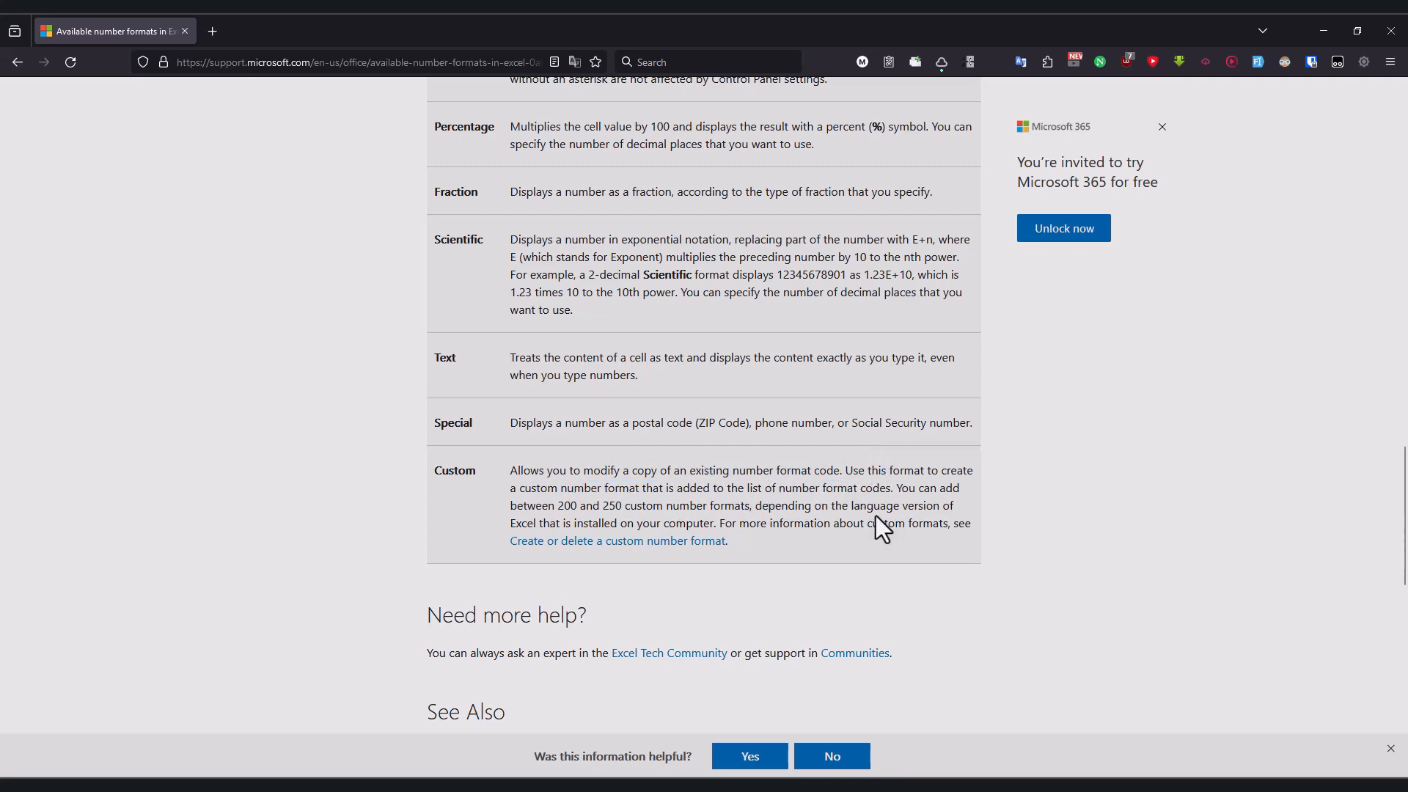
{"action": "left_click_drag", "start_coordinate": [536, 506], "coordinate": [795, 535]}
{"action": "left_click", "coordinate": [795, 517]}
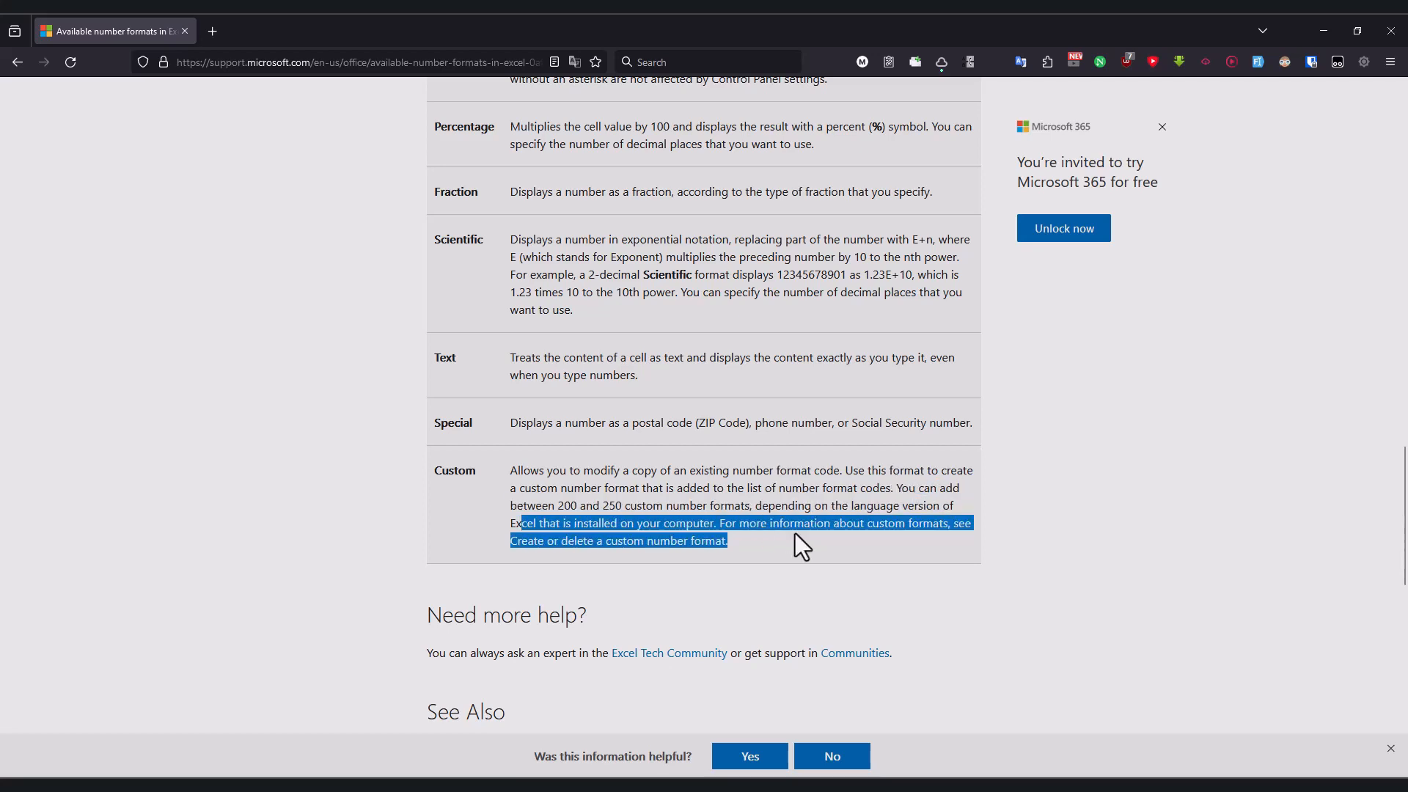
{"action": "left_click", "coordinate": [794, 535]}
{"action": "scroll", "coordinate": [792, 533], "scroll_direction": "down", "scroll_amount": 3}
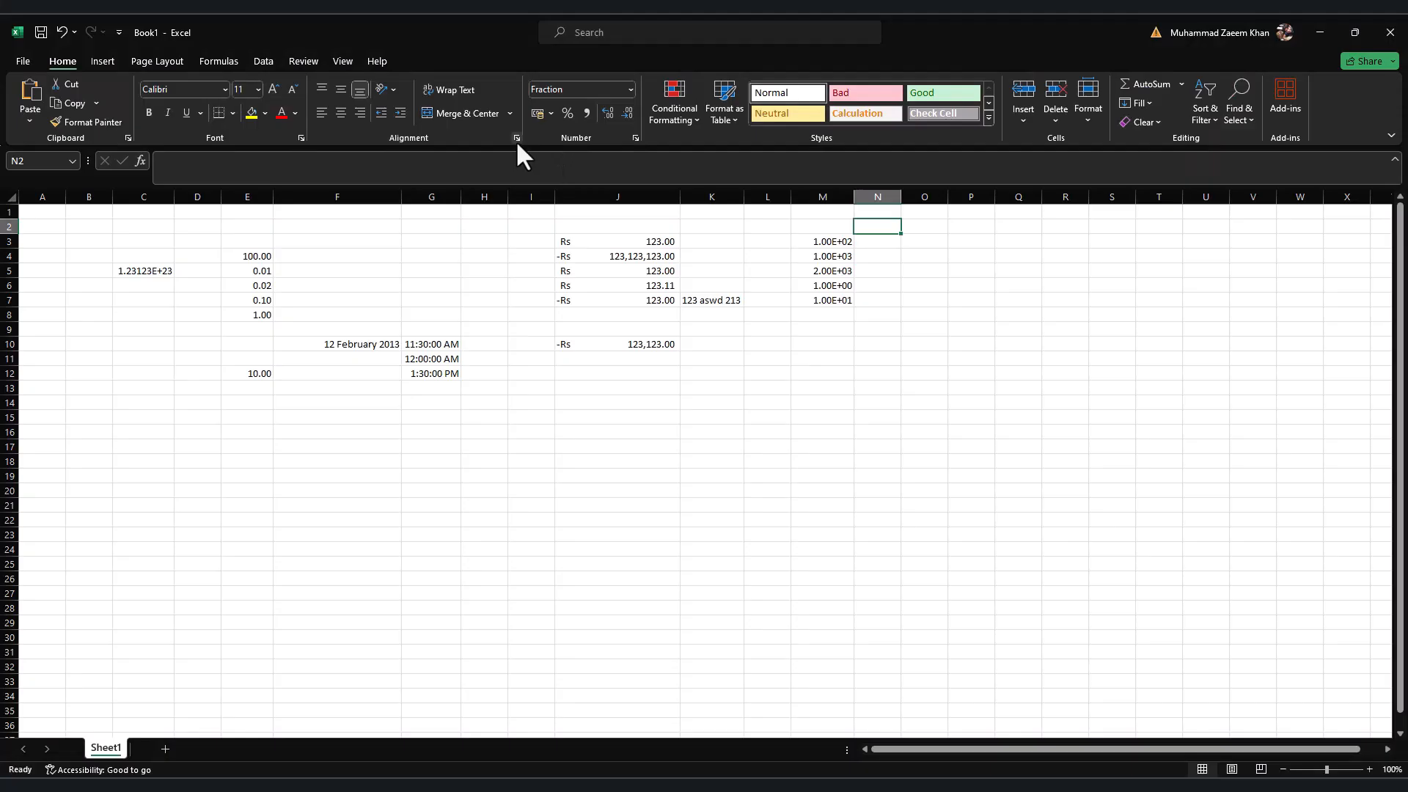
Step: In Excel, apply the custom number format code 0.00 to cell N2 and column M
{"action": "left_click", "coordinate": [516, 138]}
{"action": "key", "text": "Escape"}
{"action": "left_click", "coordinate": [635, 138]}
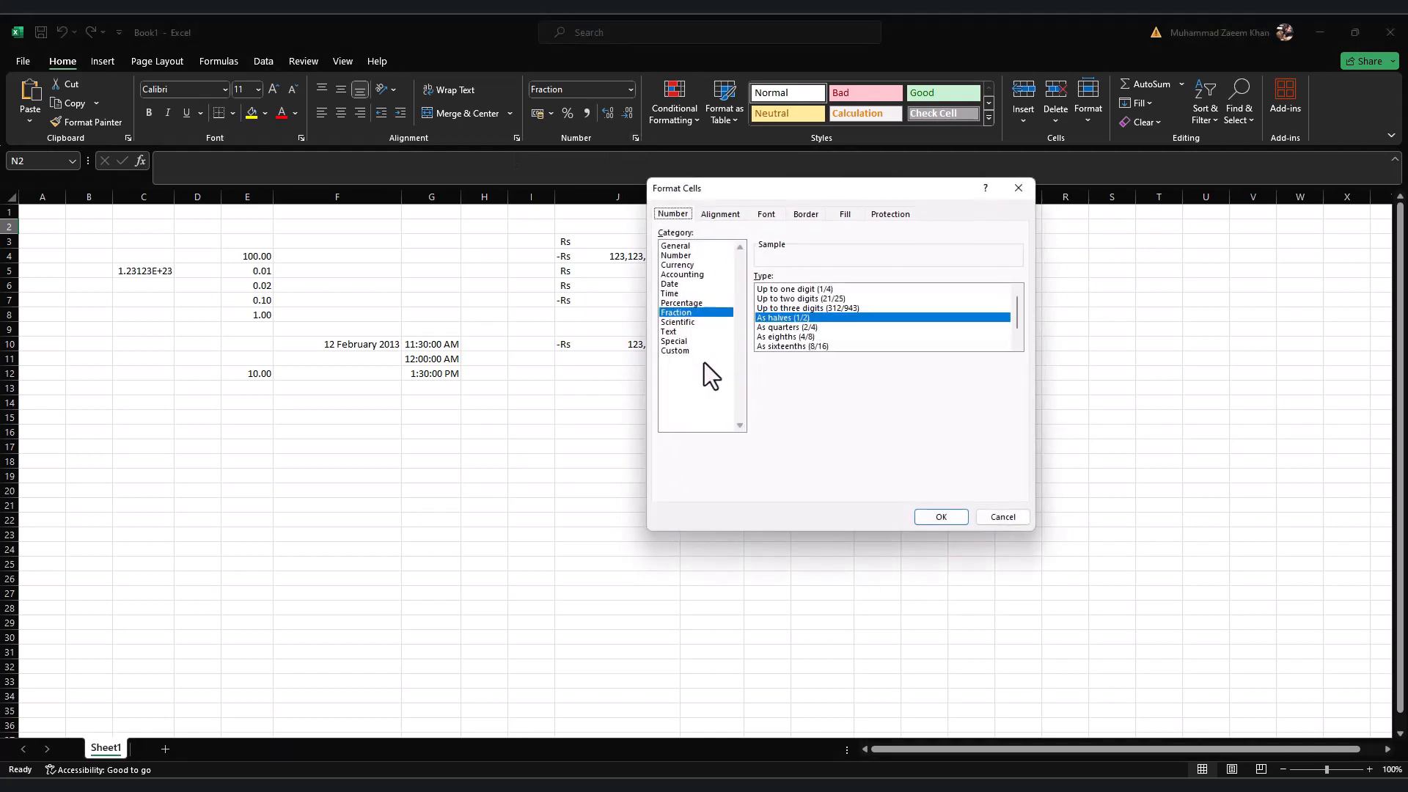
{"action": "left_click", "coordinate": [675, 351]}
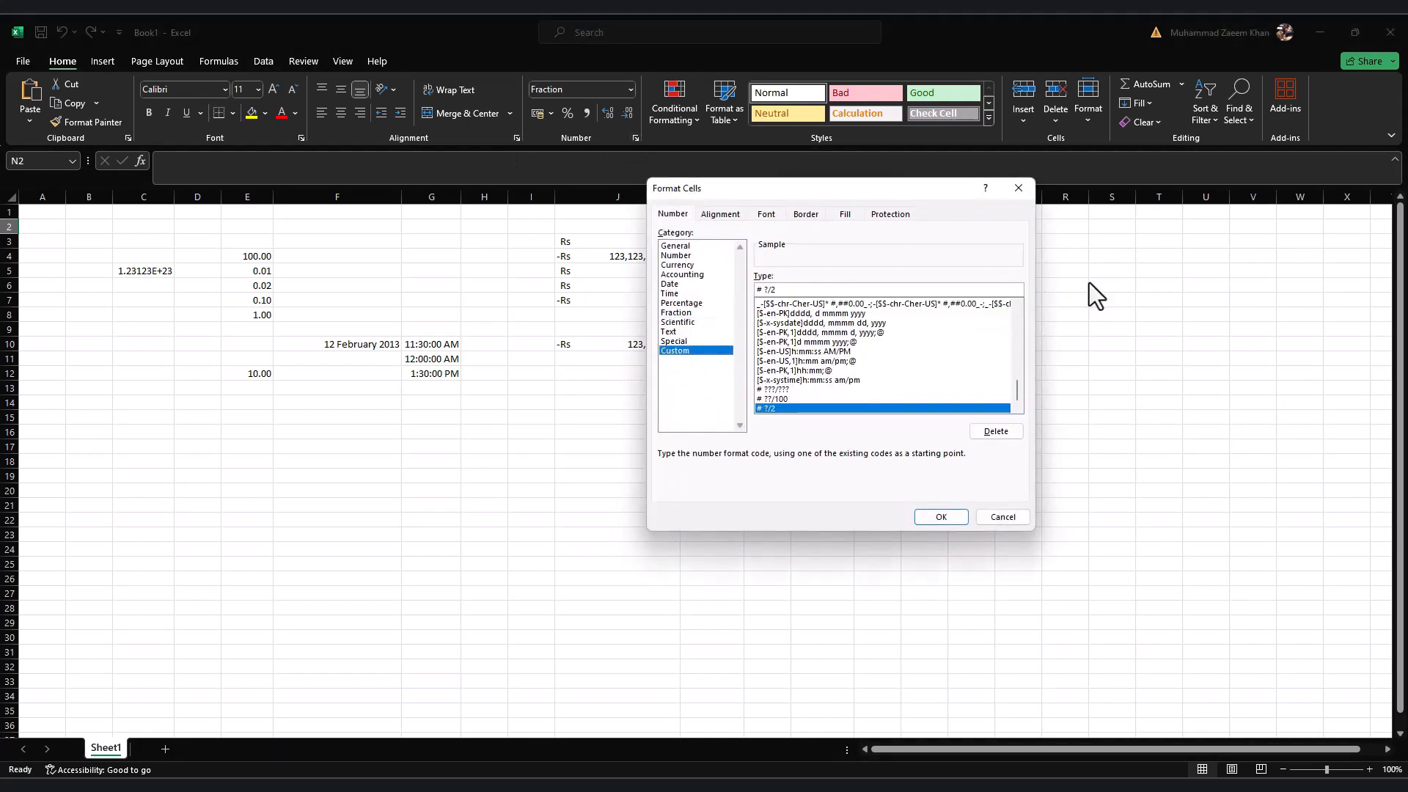
{"action": "left_click_drag", "start_coordinate": [1016, 388], "coordinate": [1017, 347]}
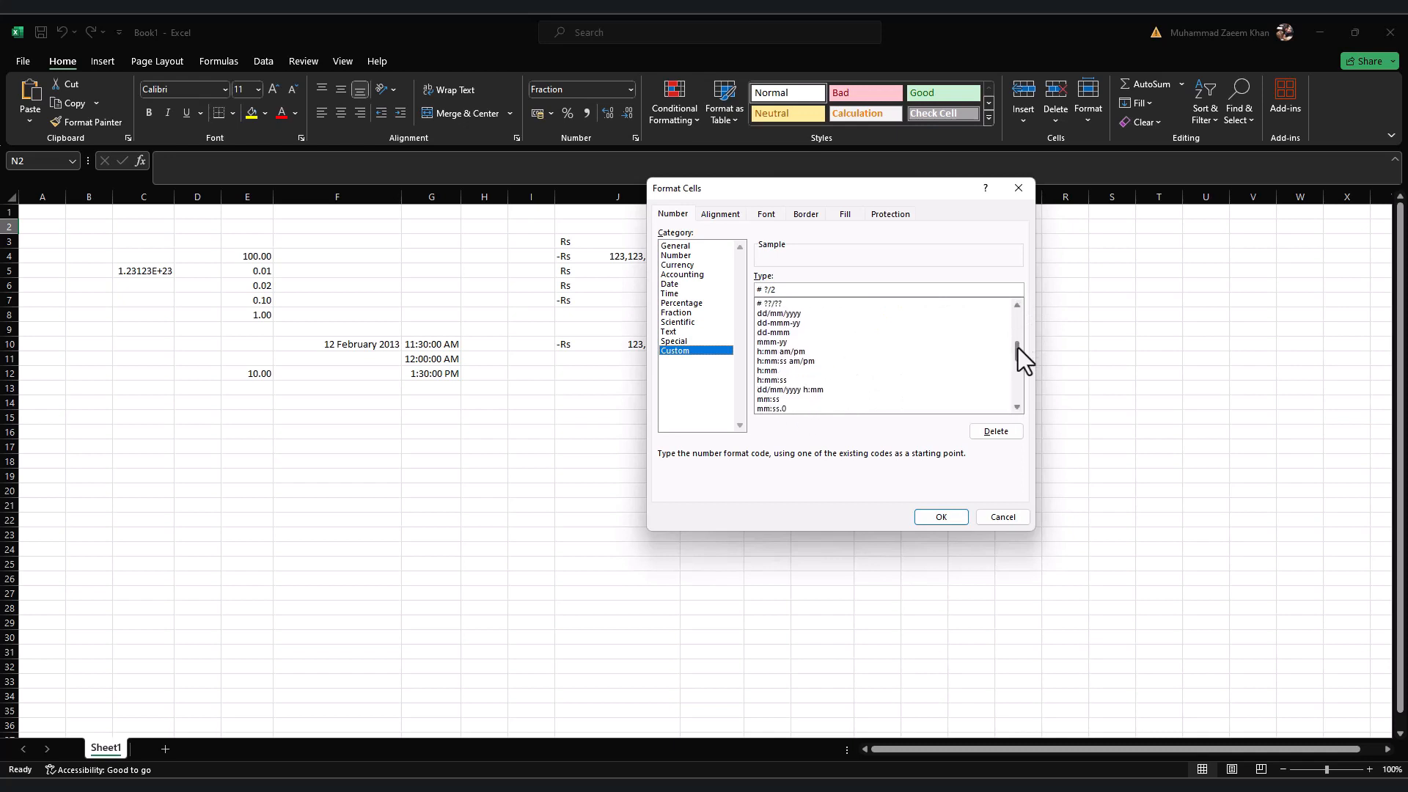
{"action": "left_click", "coordinate": [940, 517]}
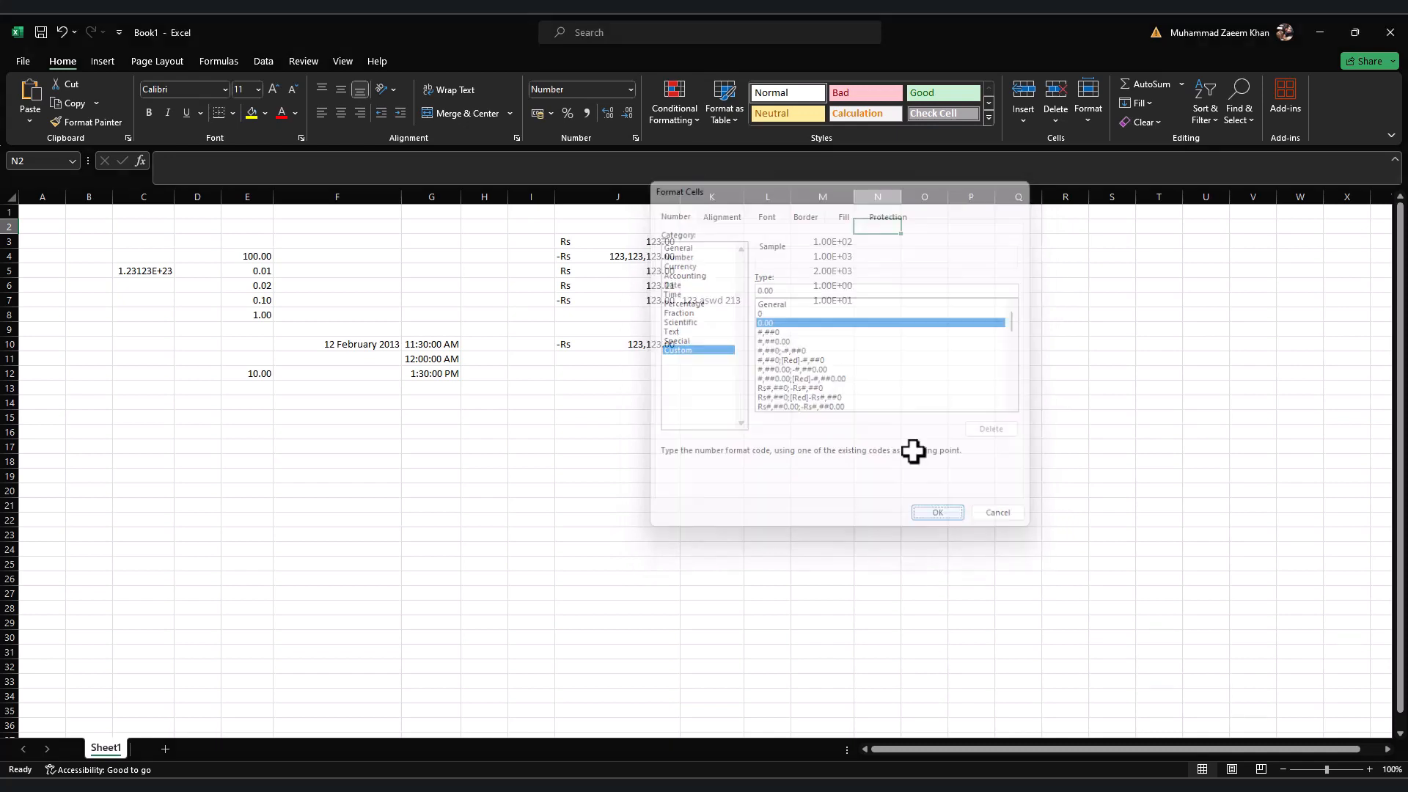
{"action": "left_click", "coordinate": [843, 197]}
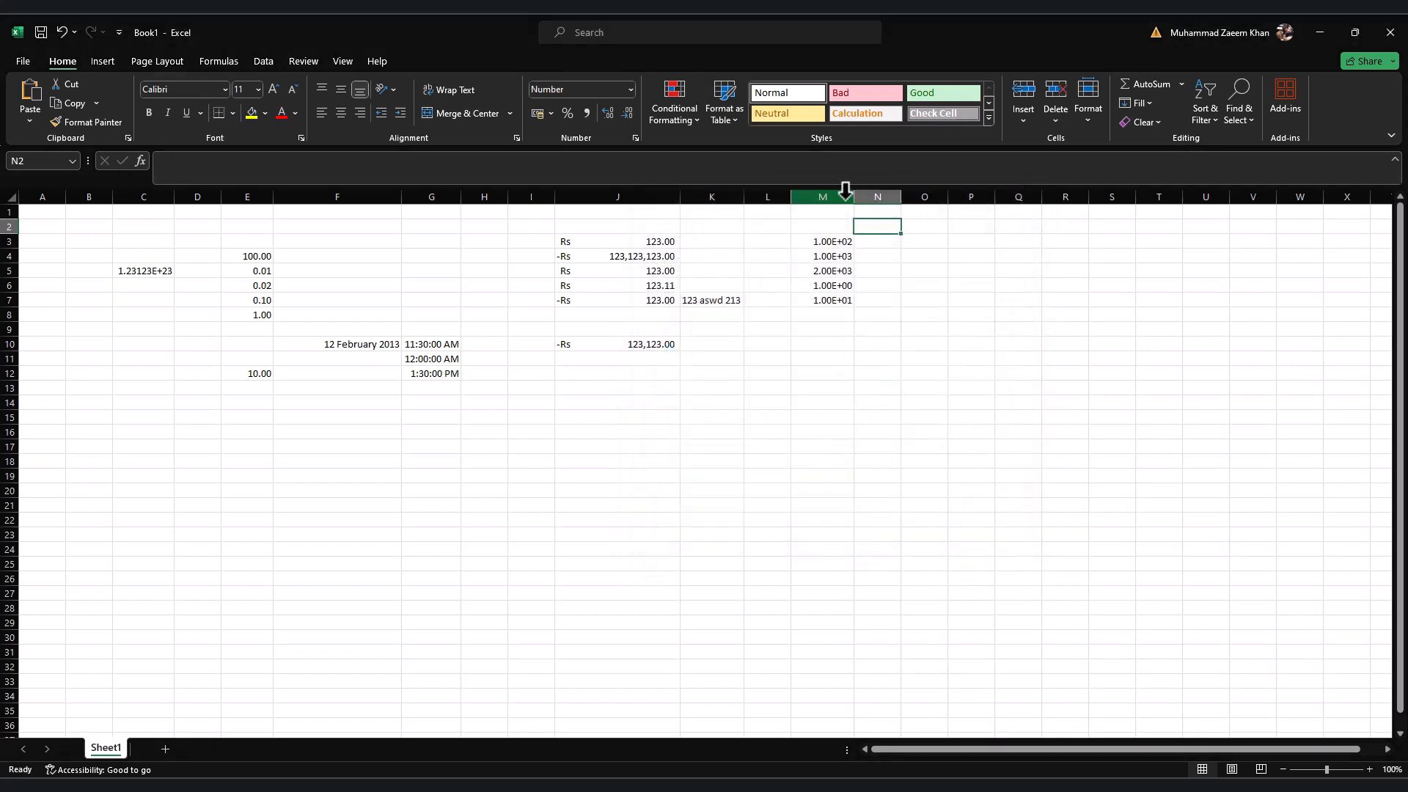
{"action": "key", "text": "ctrl+1"}
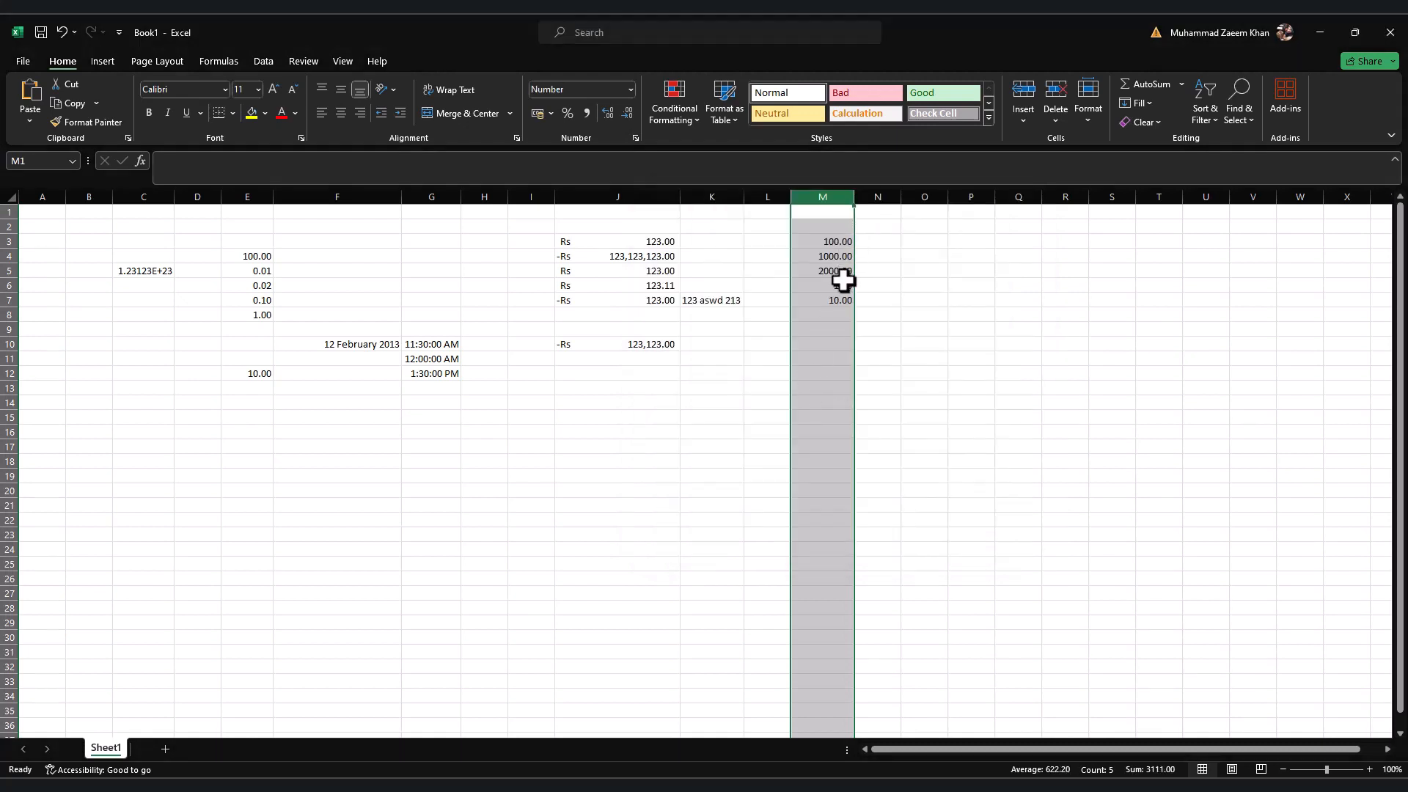
Step: Read the Try it! section of Microsoft's Conditional formatting article, covering its purpose and the first step of selecting cells
{"action": "key", "text": "alt+Tab"}
{"action": "scroll", "coordinate": [807, 330], "scroll_direction": "down", "scroll_amount": 5}
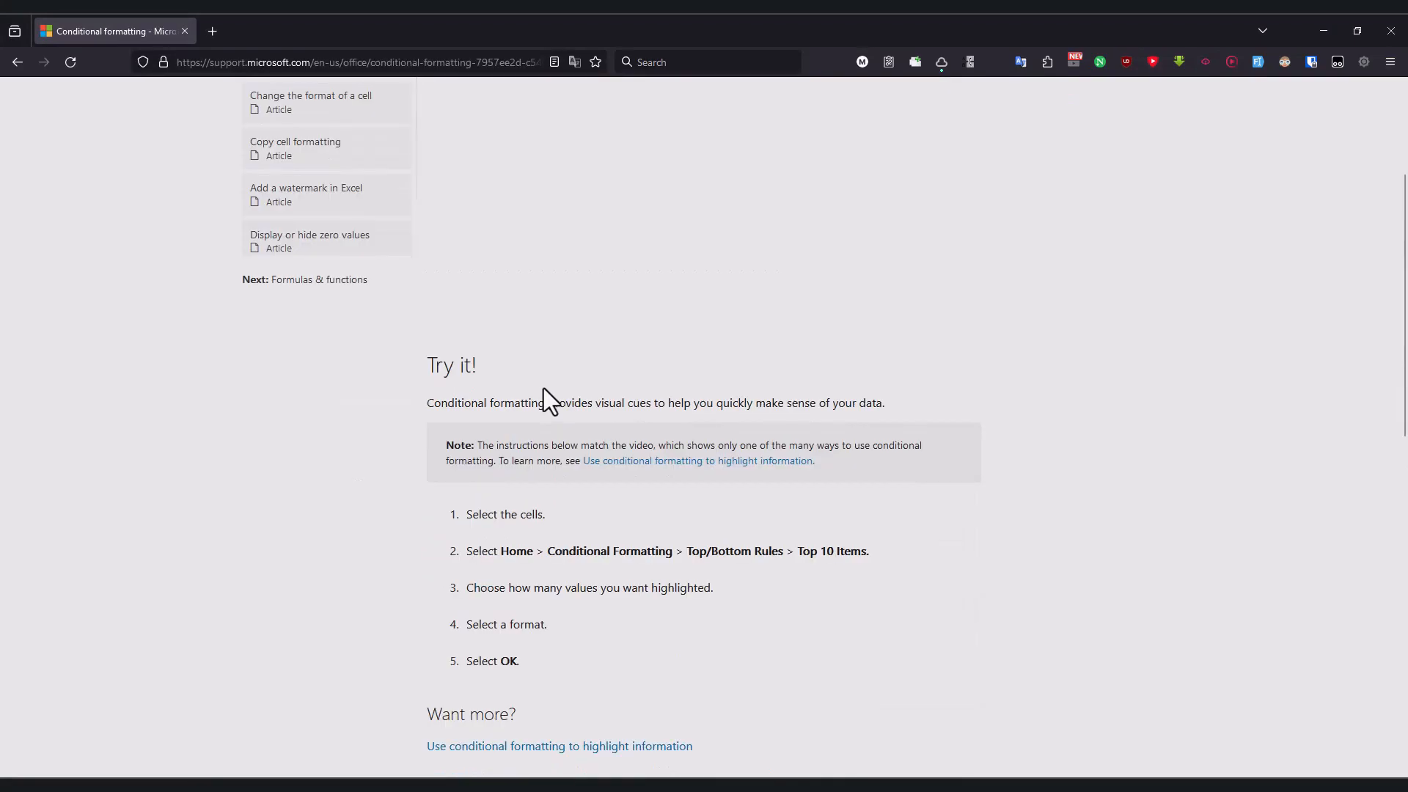
{"action": "left_click_drag", "start_coordinate": [669, 402], "coordinate": [854, 402]}
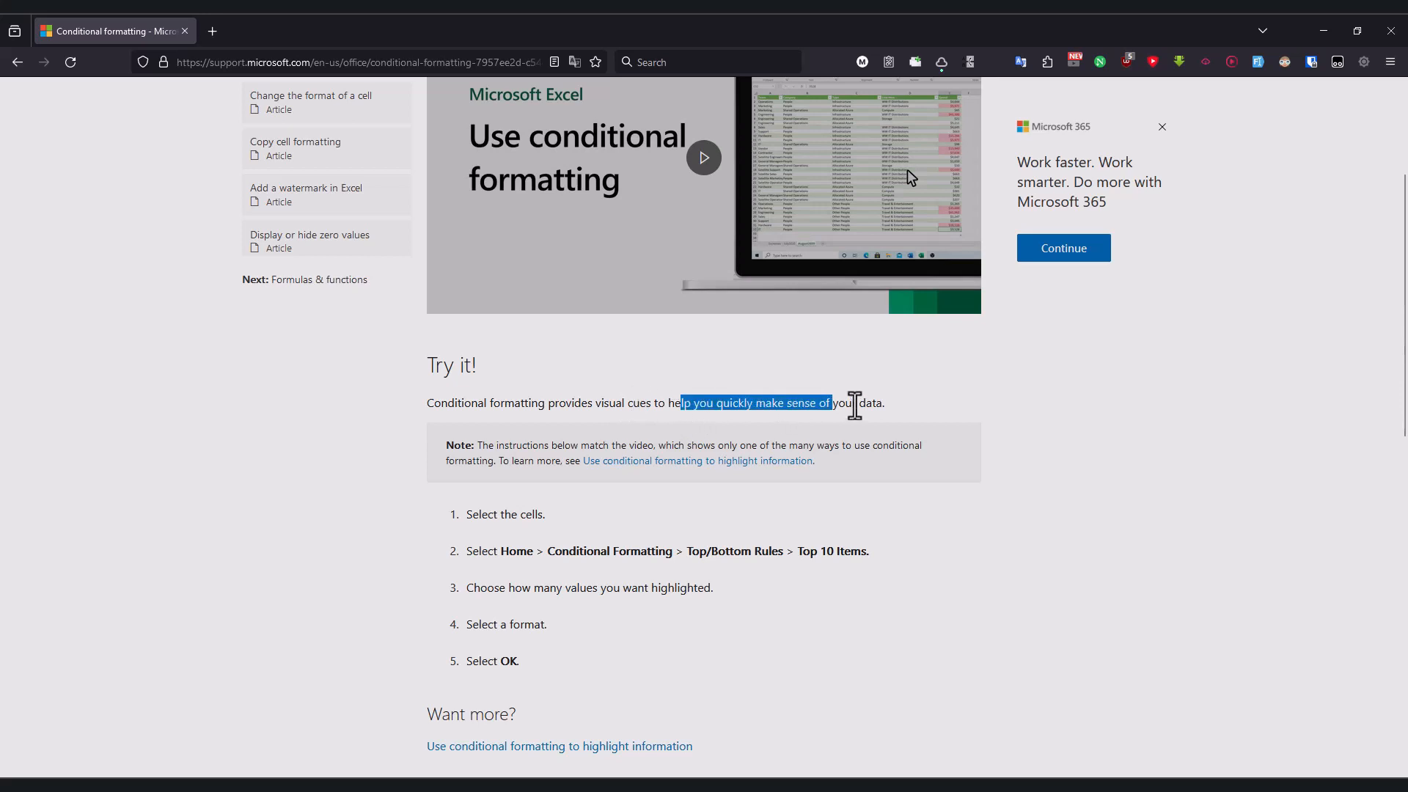
{"action": "left_click", "coordinate": [816, 410]}
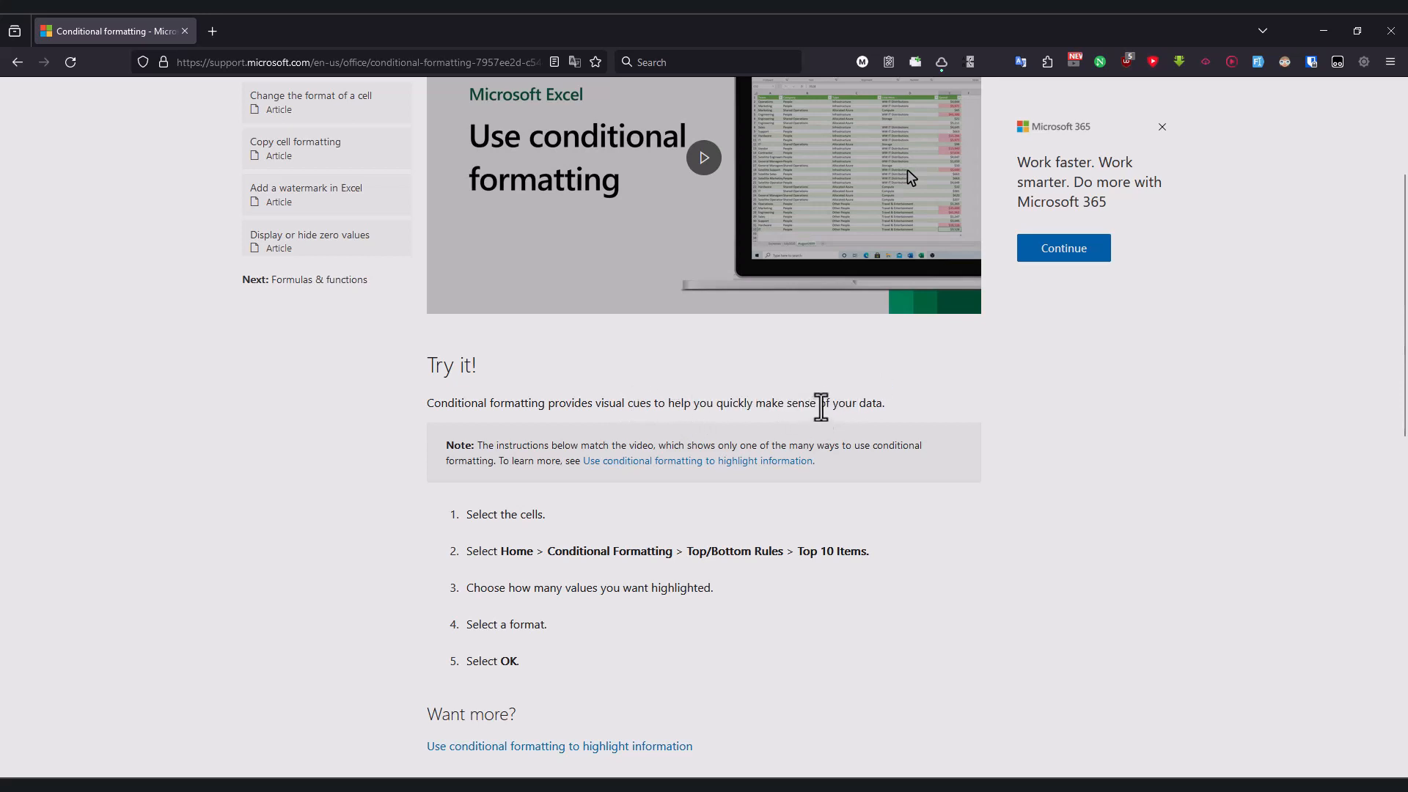
{"action": "scroll", "coordinate": [821, 408], "scroll_direction": "down", "scroll_amount": 2}
{"action": "scroll", "coordinate": [557, 440], "scroll_direction": "up", "scroll_amount": 2}
{"action": "left_click_drag", "start_coordinate": [487, 518], "coordinate": [575, 535]}
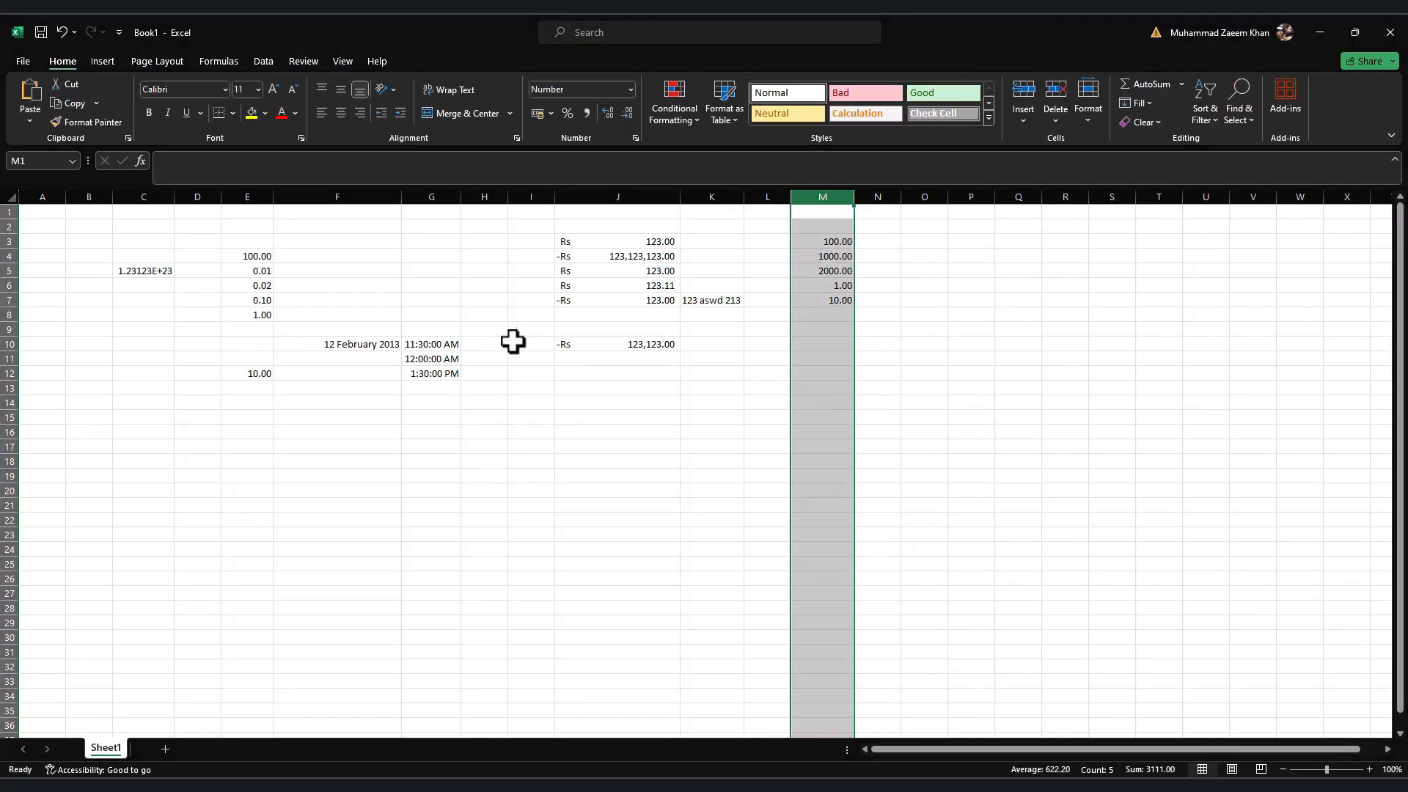
Step: In Excel, with cell I10 selected, open the Top 10 Items rule of the Top/Bottom conditional formatting rules
{"action": "left_click", "coordinate": [513, 341]}
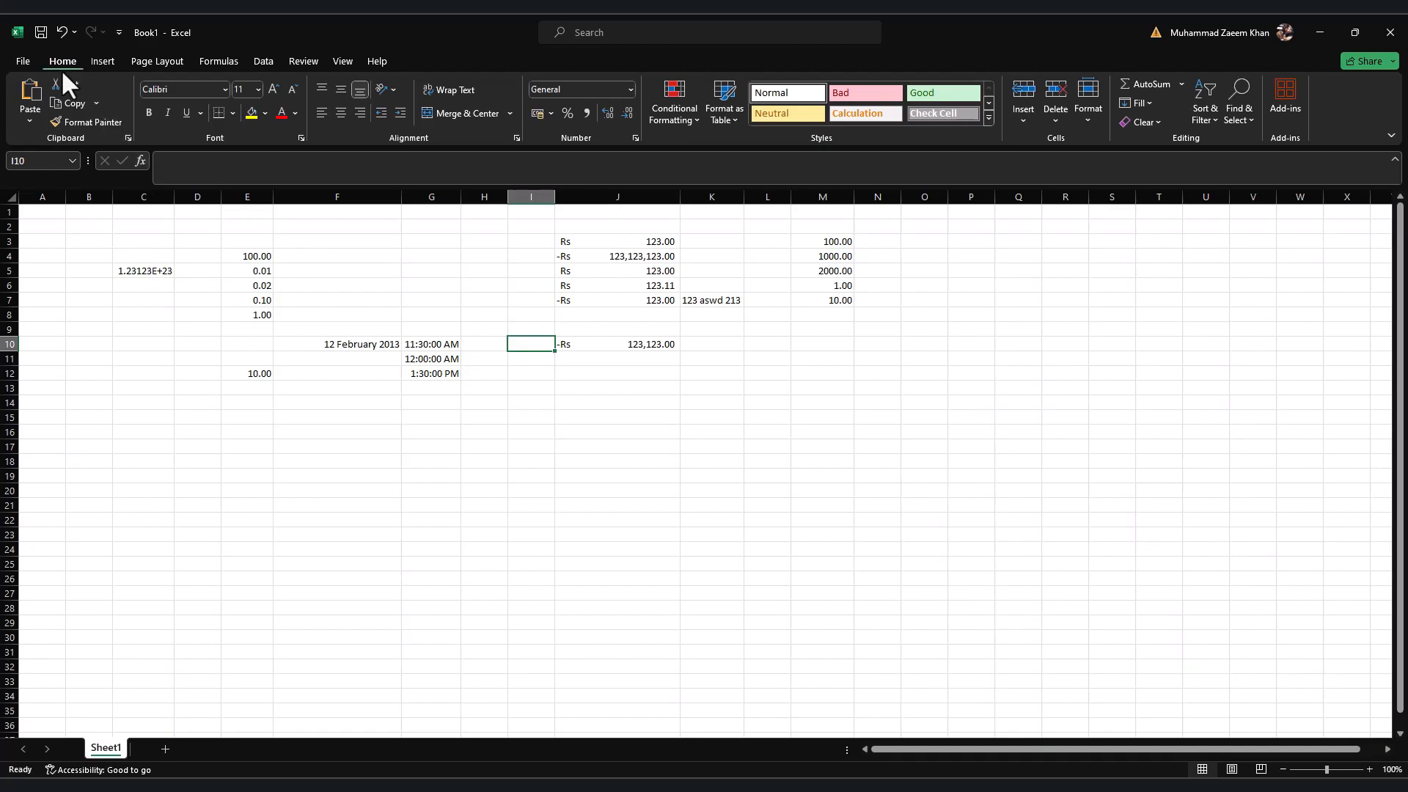
{"action": "left_click", "coordinate": [674, 110]}
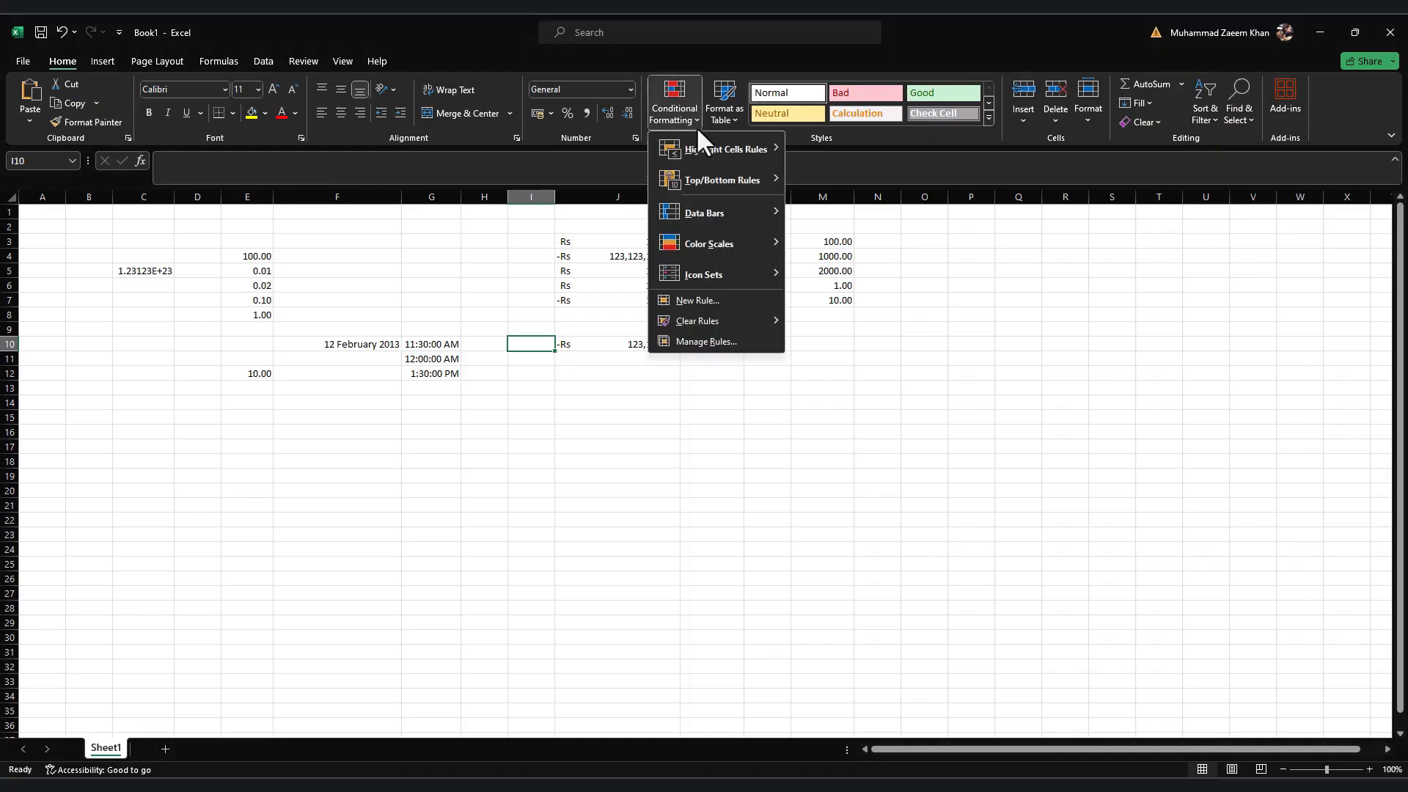
{"action": "mouse_move", "coordinate": [771, 179]}
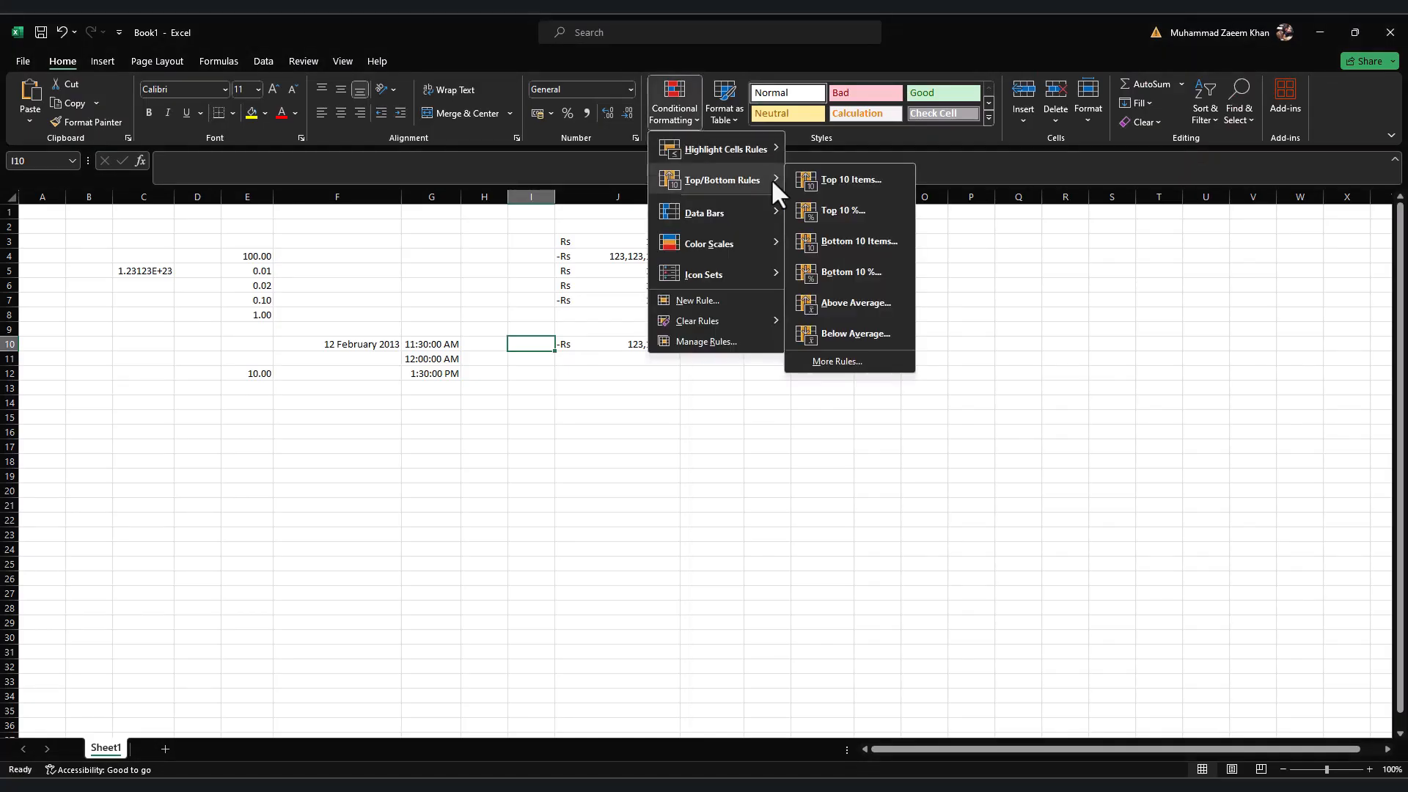
{"action": "left_click", "coordinate": [874, 182]}
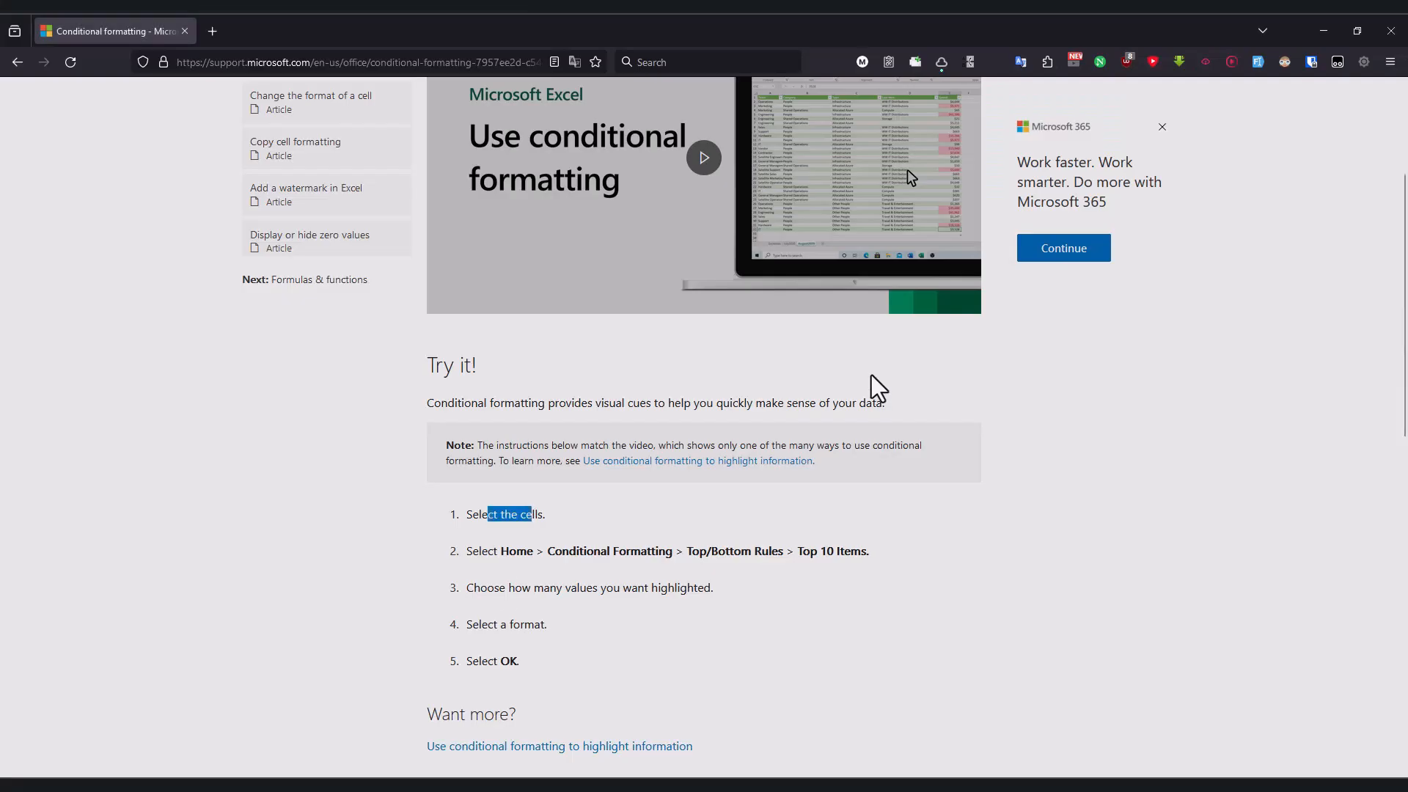
Step: Read the remaining Try it! steps of Microsoft's Conditional formatting article, covering the number of values, the format and confirmation
{"action": "left_click_drag", "start_coordinate": [509, 587], "coordinate": [687, 587]}
{"action": "left_click_drag", "start_coordinate": [467, 626], "coordinate": [520, 619]}
{"action": "left_click", "coordinate": [476, 621]}
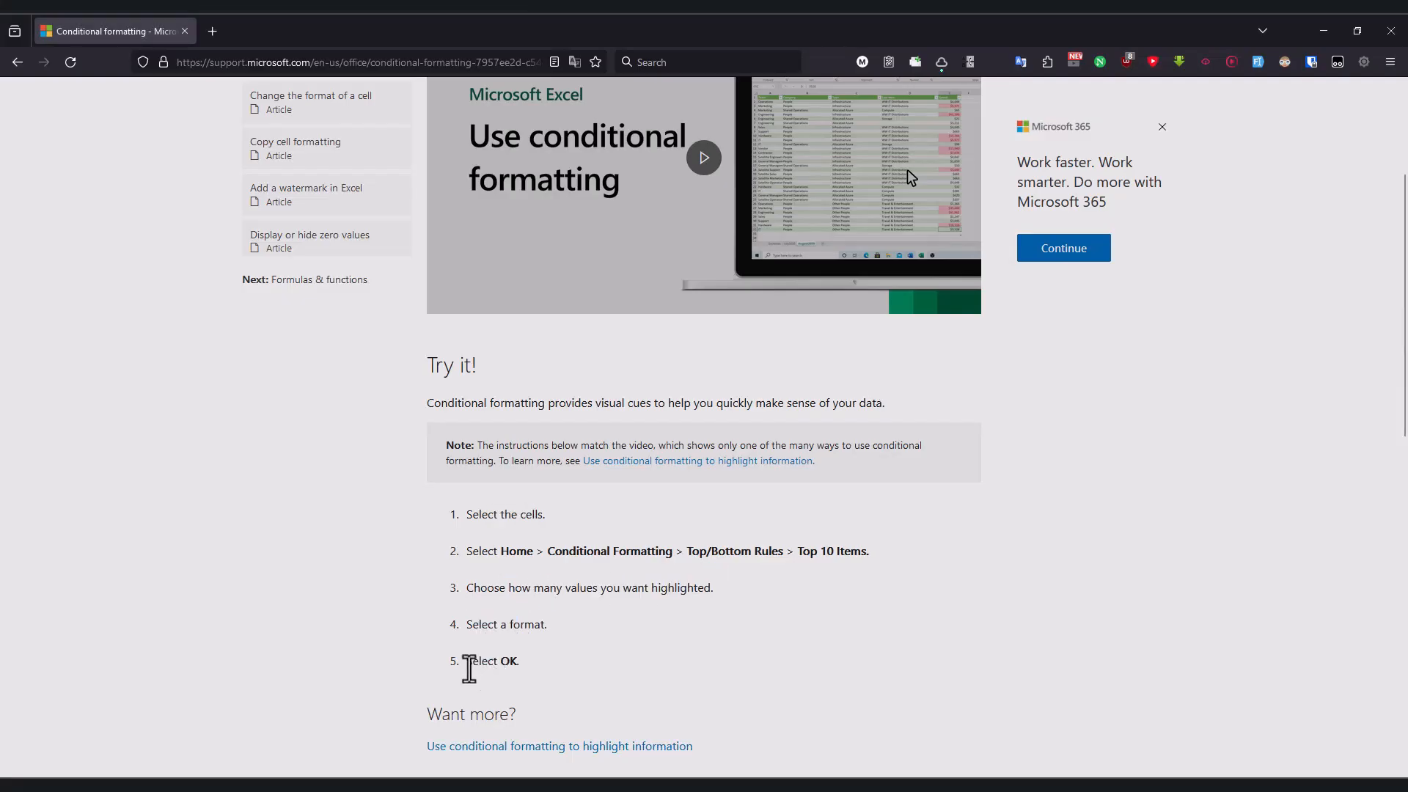
{"action": "left_click_drag", "start_coordinate": [464, 656], "coordinate": [529, 658]}
{"action": "scroll", "coordinate": [585, 598], "scroll_direction": "down", "scroll_amount": 3}
{"action": "scroll", "coordinate": [588, 591], "scroll_direction": "up", "scroll_amount": 3}
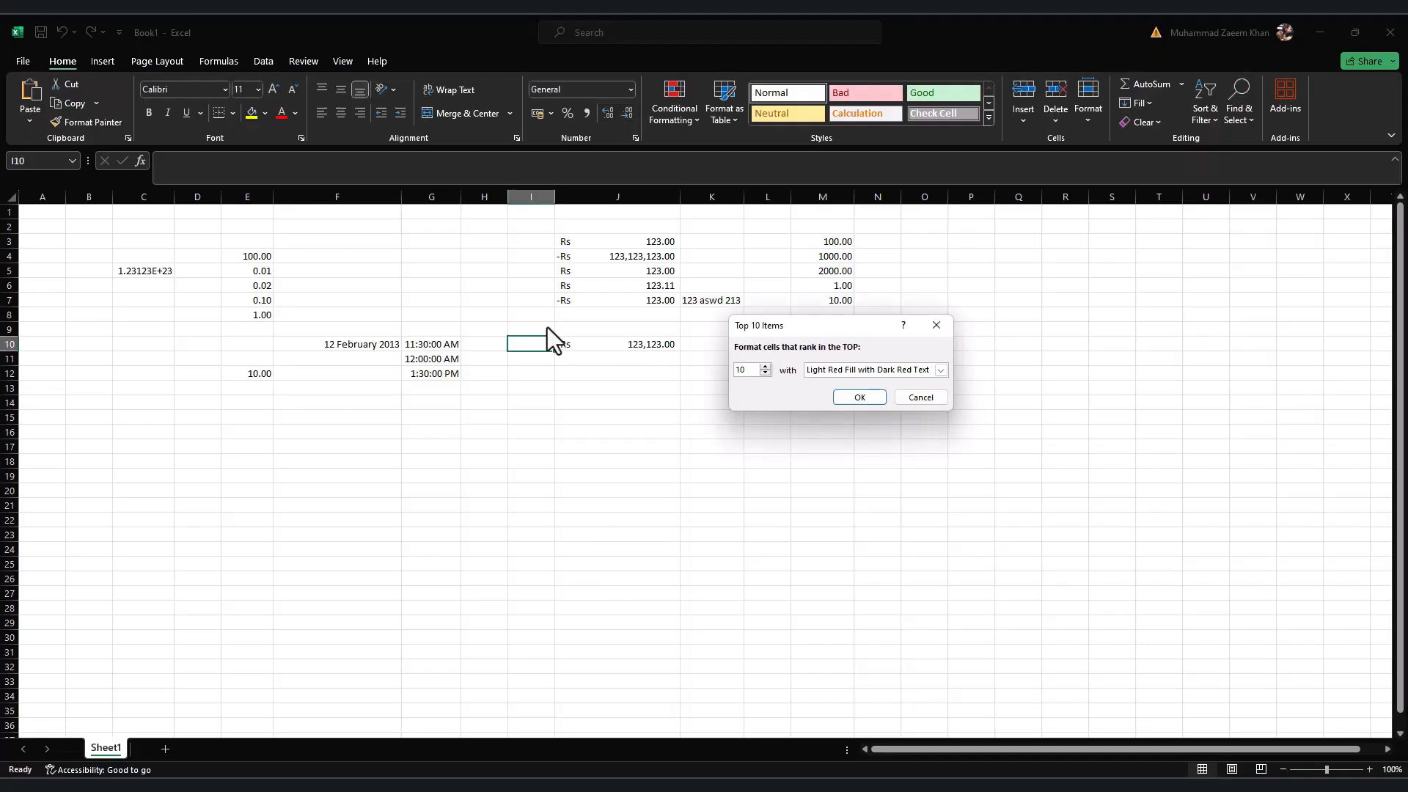
Step: In Excel, cancel the Top 10 Items rule and copy J3:J7 to the cells starting at J8, J13 and J18
{"action": "key", "text": "Escape"}
{"action": "left_click_drag", "start_coordinate": [644, 255], "coordinate": [654, 301]}
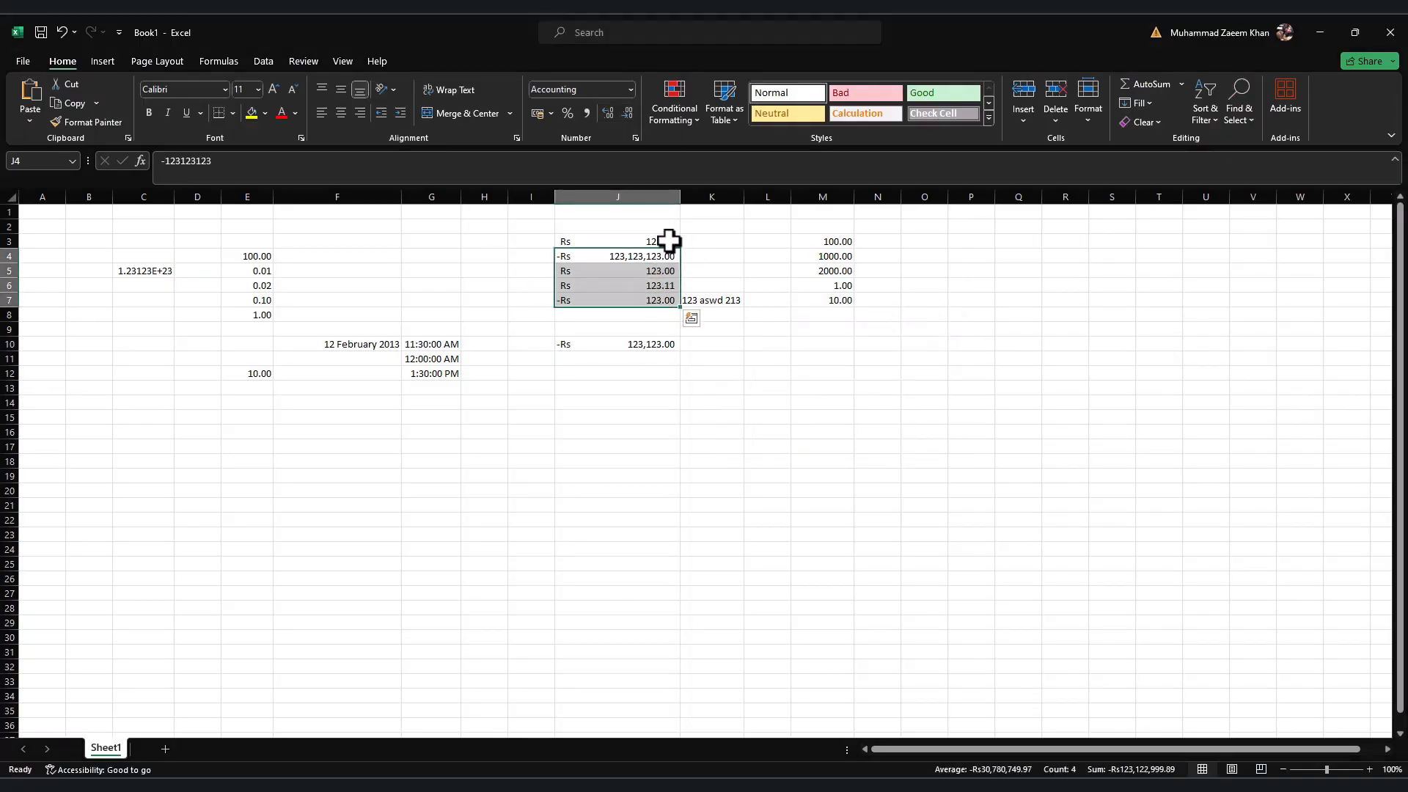
{"action": "left_click_drag", "start_coordinate": [669, 240], "coordinate": [655, 299]}
{"action": "key", "text": "ctrl+c"}
{"action": "left_click", "coordinate": [652, 318]}
{"action": "key", "text": "ctrl+v"}
{"action": "left_click", "coordinate": [645, 386]}
{"action": "key", "text": "ctrl+v"}
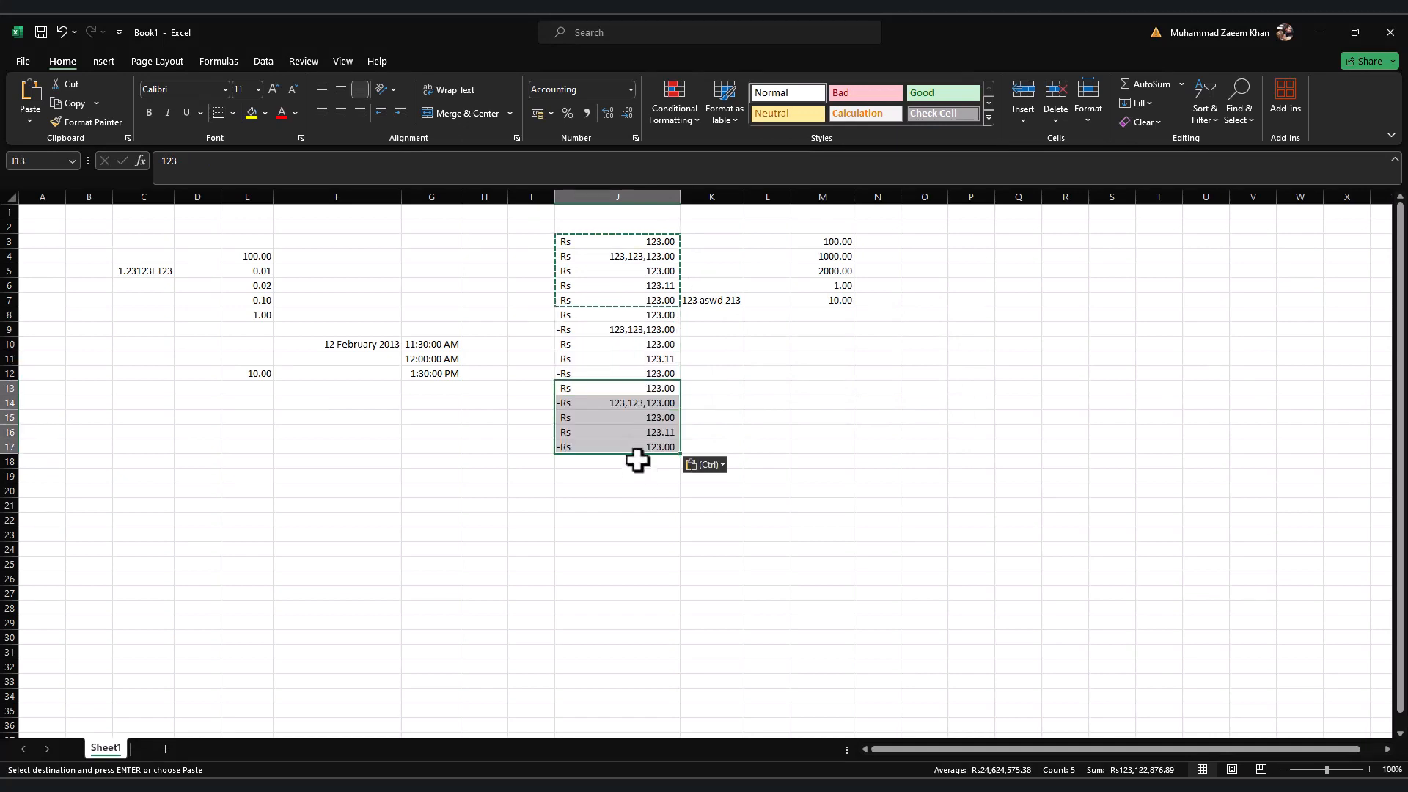
{"action": "left_click", "coordinate": [641, 462]}
{"action": "key", "text": "ctrl+v"}
Step: Apply a Top 10 Items conditional formatting rule to J3:J22 using Light Red Fill with Dark Red Text
{"action": "left_click_drag", "start_coordinate": [631, 242], "coordinate": [647, 519]}
{"action": "left_click", "coordinate": [676, 112]}
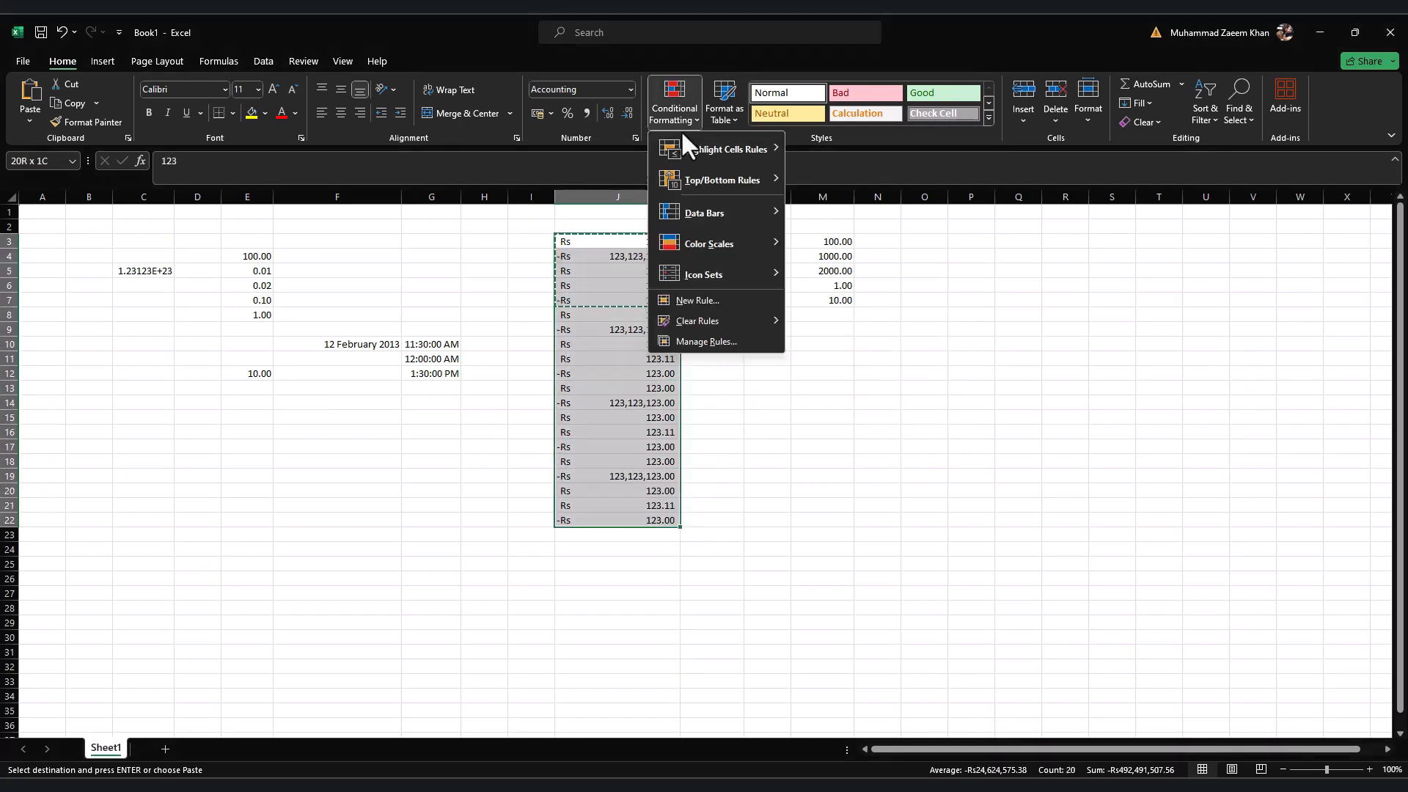
{"action": "mouse_move", "coordinate": [770, 176]}
{"action": "left_click", "coordinate": [859, 179]}
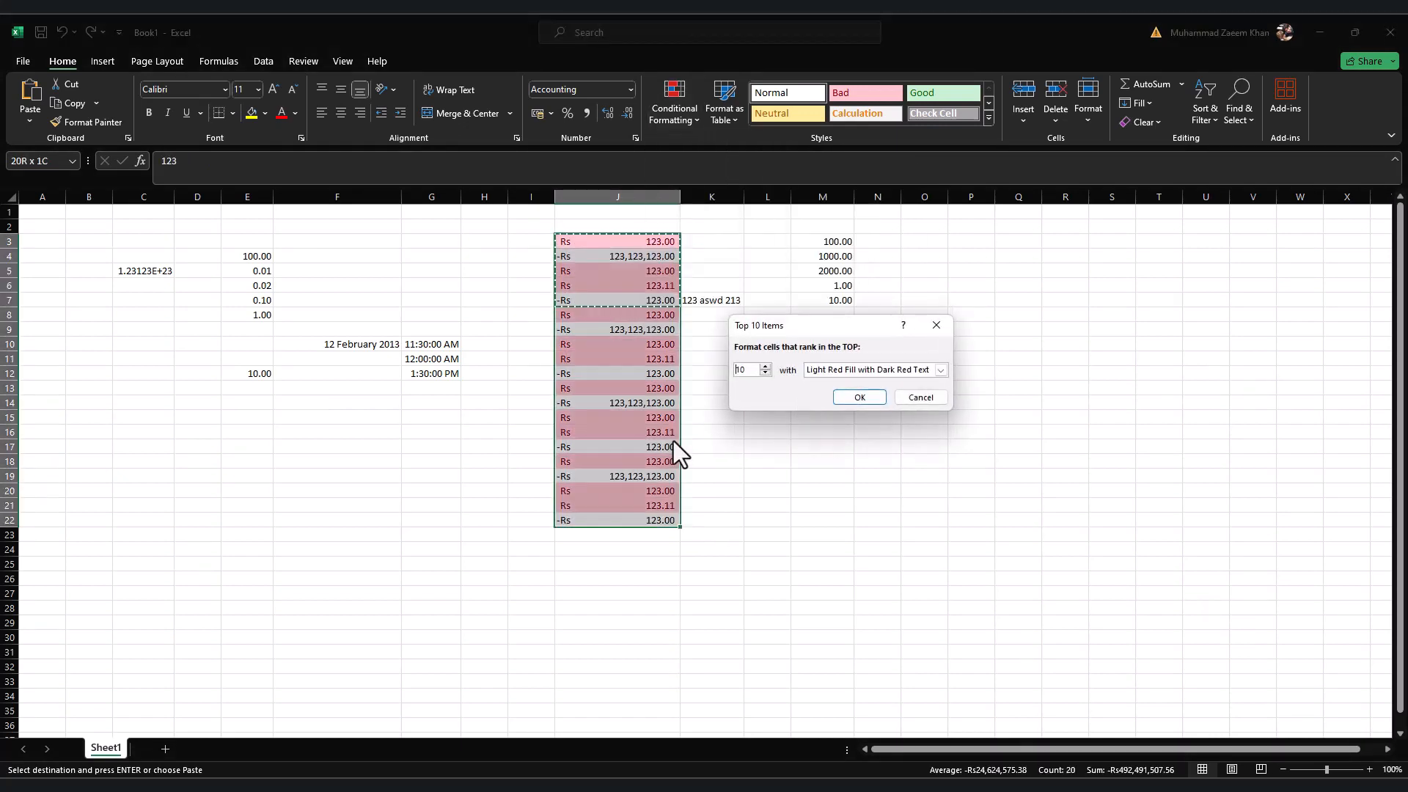
{"action": "left_click", "coordinate": [843, 371]}
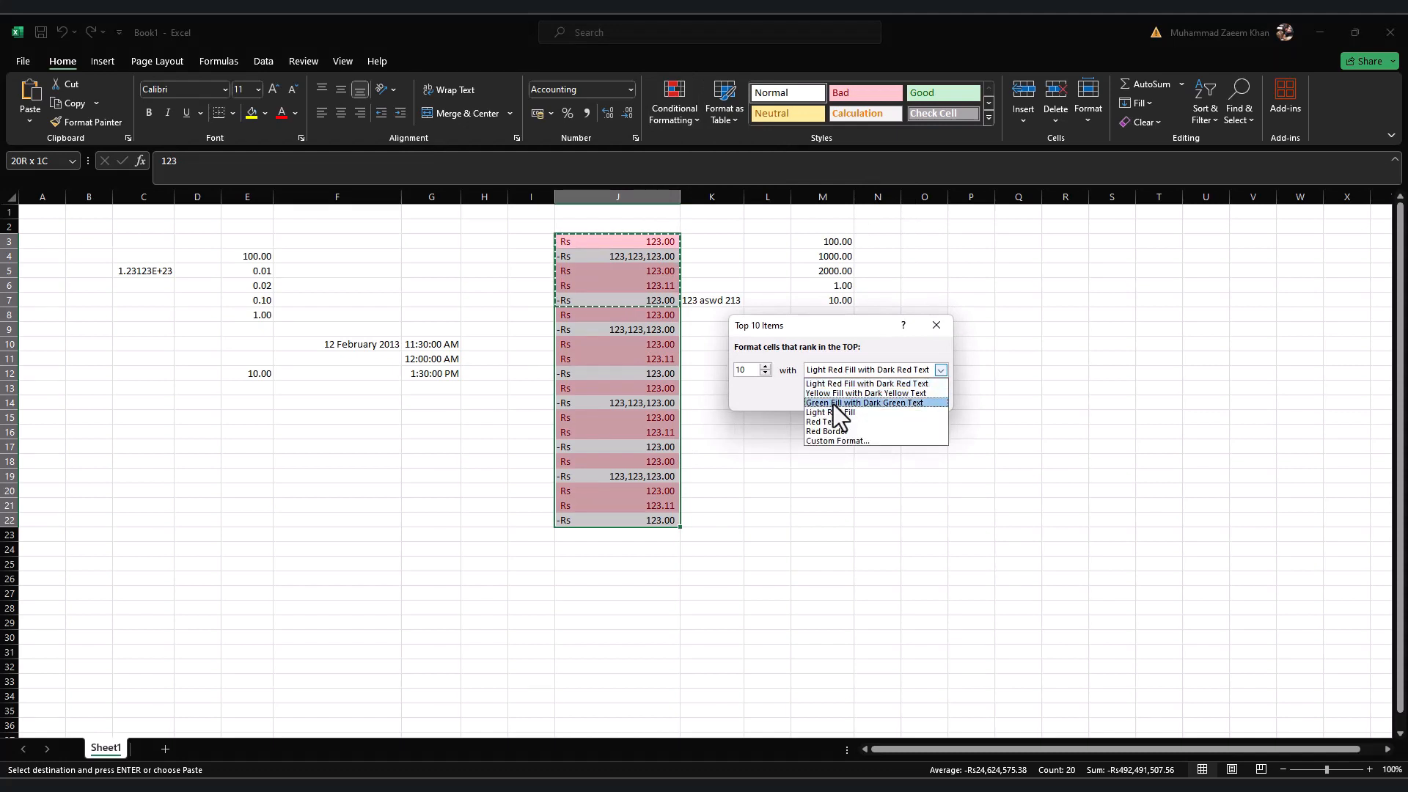
{"action": "left_click", "coordinate": [843, 403]}
{"action": "left_click", "coordinate": [848, 368]}
{"action": "left_click", "coordinate": [843, 382]}
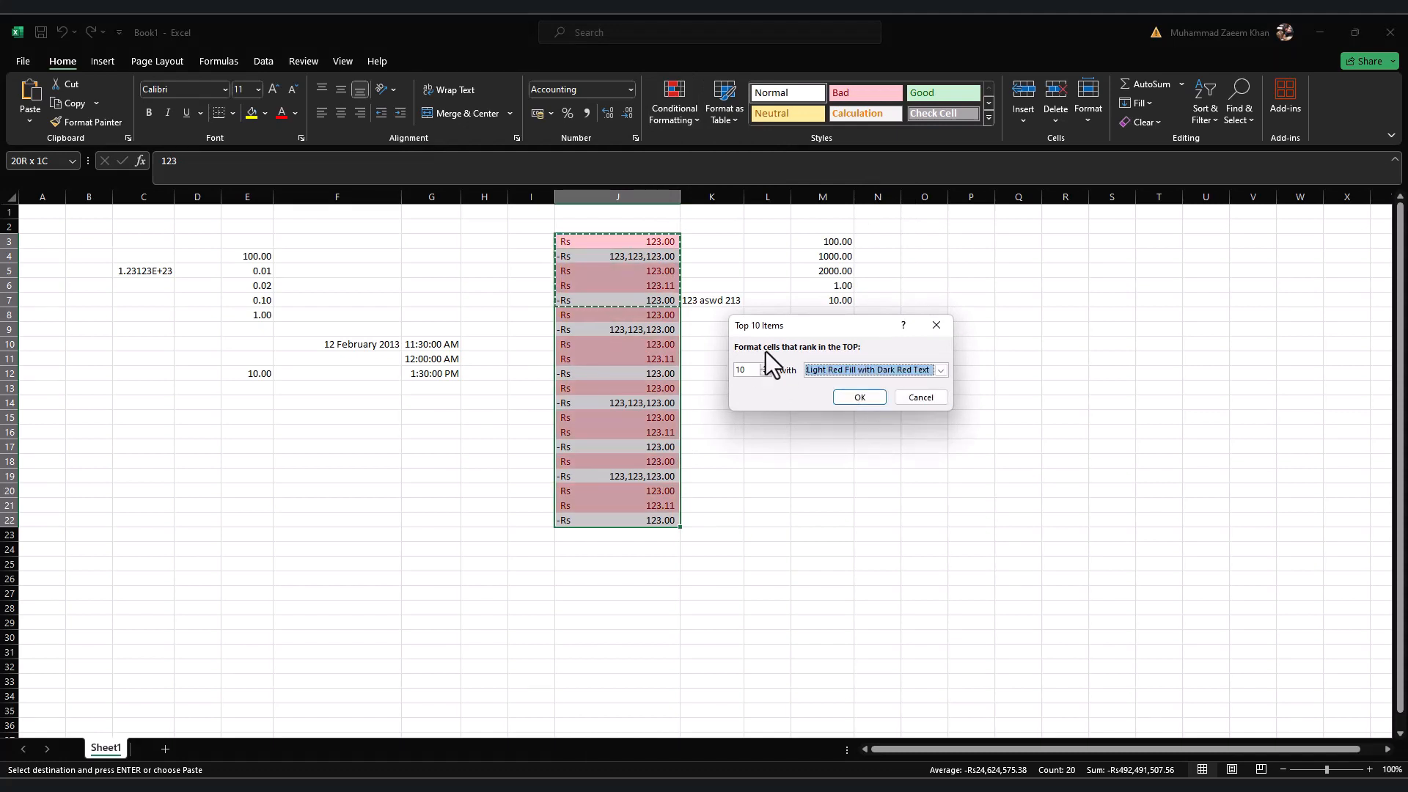
{"action": "left_click", "coordinate": [859, 397]}
{"action": "left_click", "coordinate": [708, 360]}
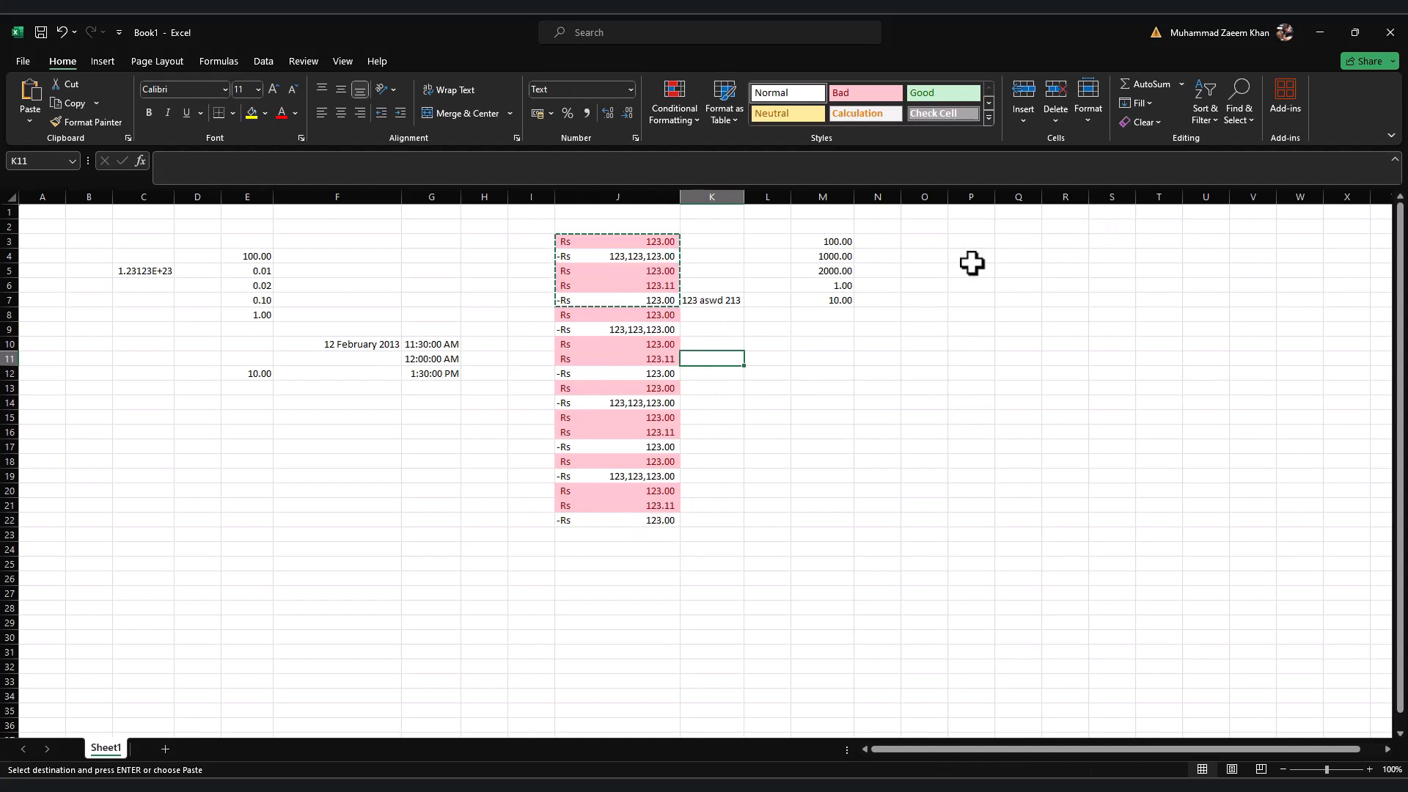
{"action": "left_click", "coordinate": [928, 226]}
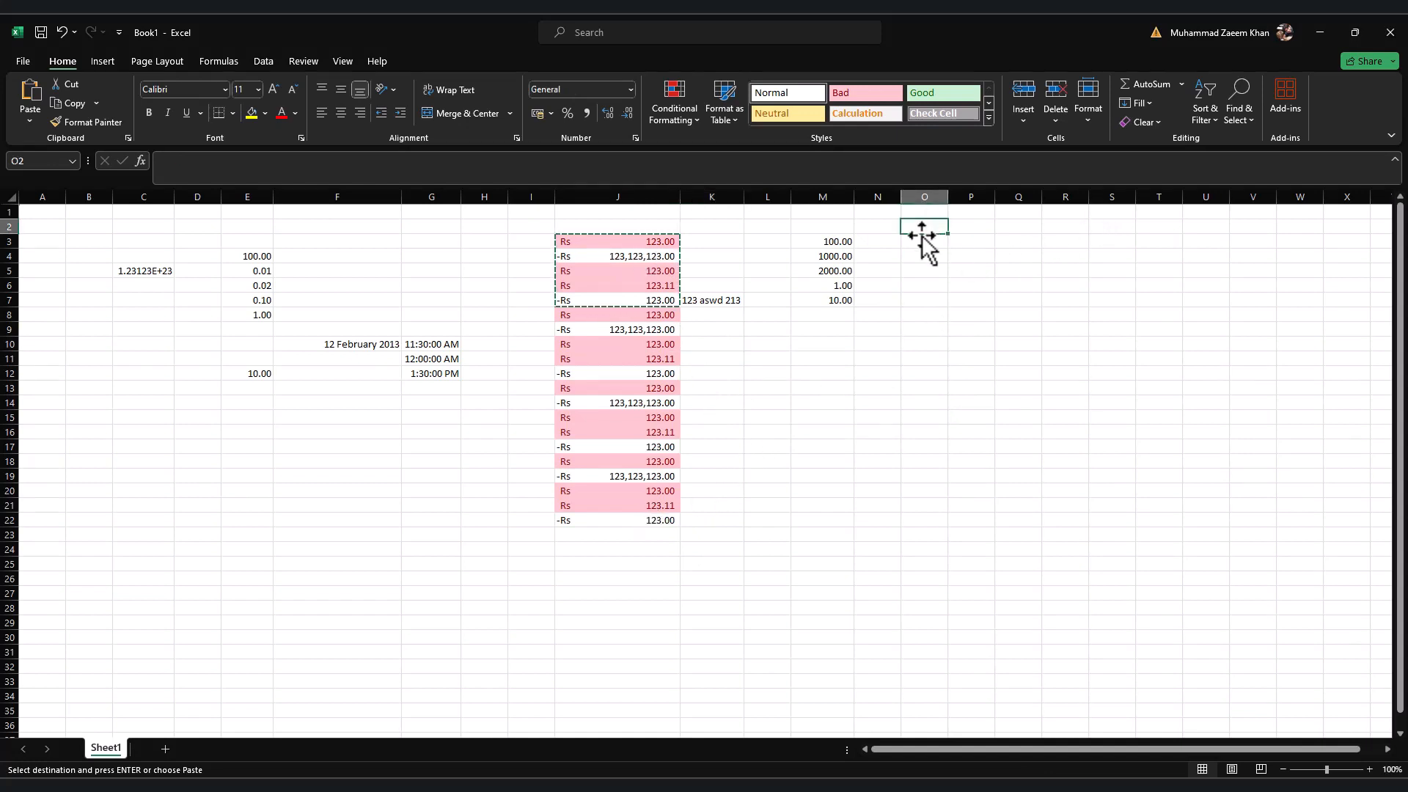
Step: Enter 1 to 5 in B1:B5 and extend the number series down column B to 32
{"action": "left_click", "coordinate": [88, 212]}
{"action": "type", "text": "1"}
{"action": "key", "text": "Return"}
{"action": "type", "text": "2"}
{"action": "key", "text": "Return"}
{"action": "type", "text": "3"}
{"action": "key", "text": "Return"}
{"action": "type", "text": "4"}
{"action": "key", "text": "Return"}
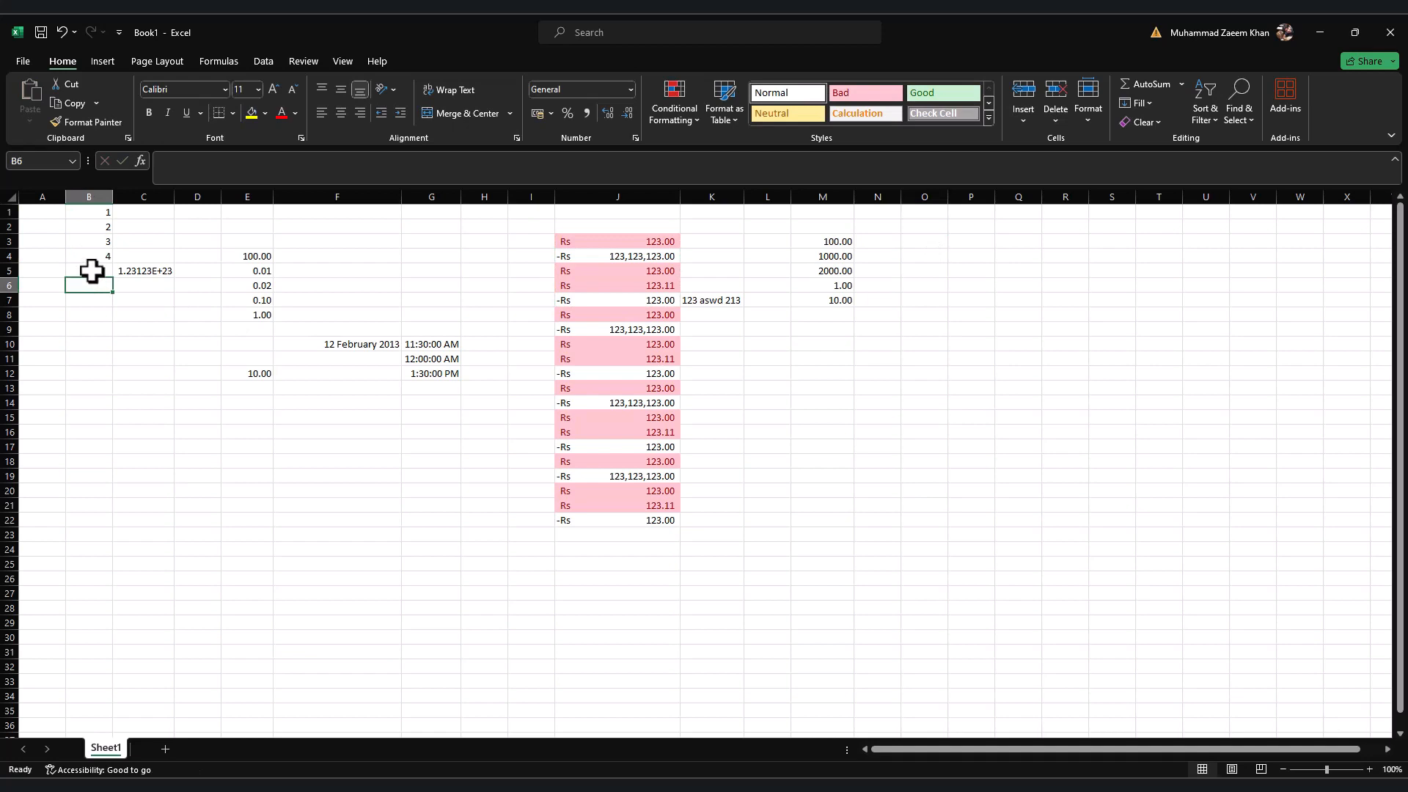
{"action": "type", "text": "5"}
{"action": "key", "text": "Return"}
{"action": "left_click_drag", "start_coordinate": [92, 212], "coordinate": [112, 668]}
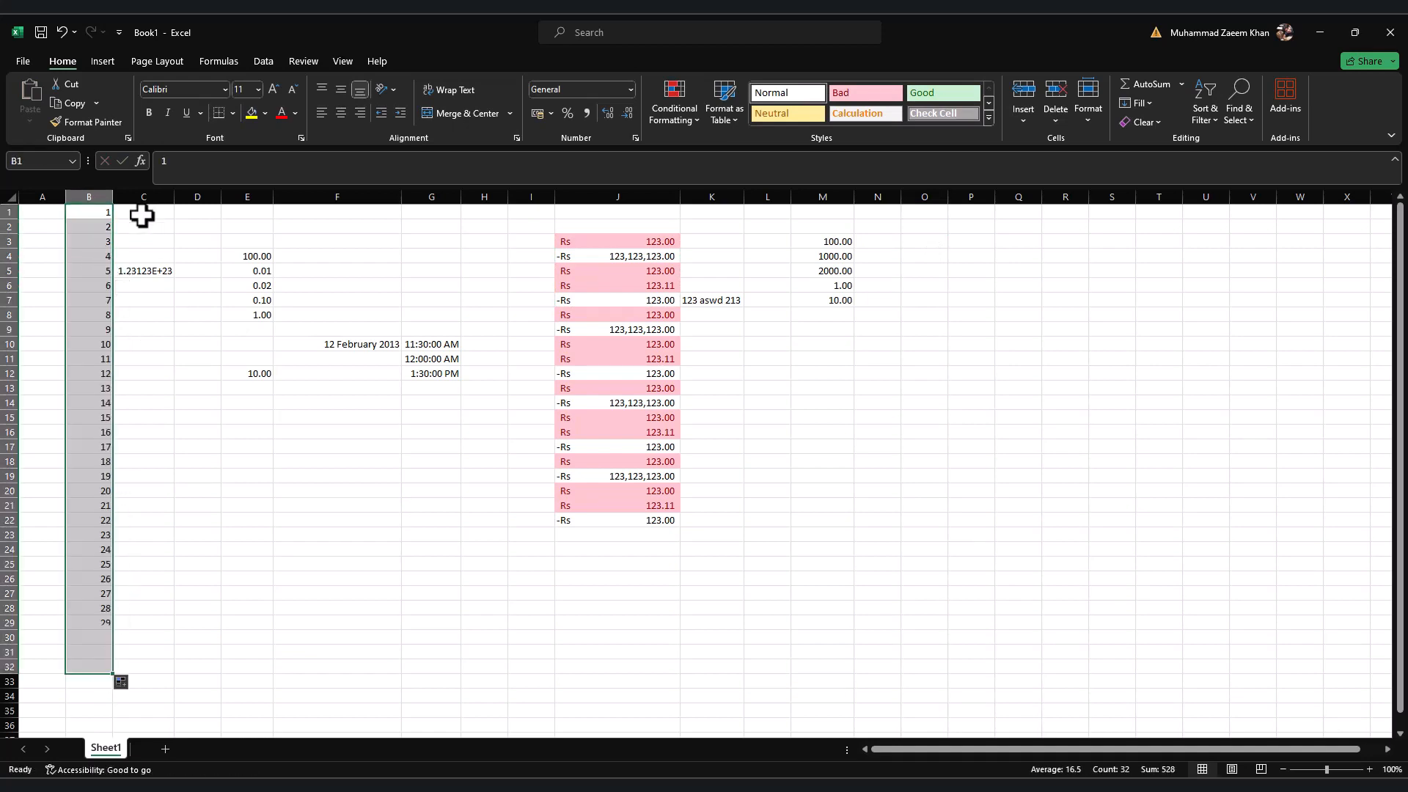
Step: Apply a Top 10 Items rule to B1:B32 using Light Red Fill with Dark Red Text
{"action": "left_click", "coordinate": [673, 110]}
{"action": "mouse_move", "coordinate": [768, 147]}
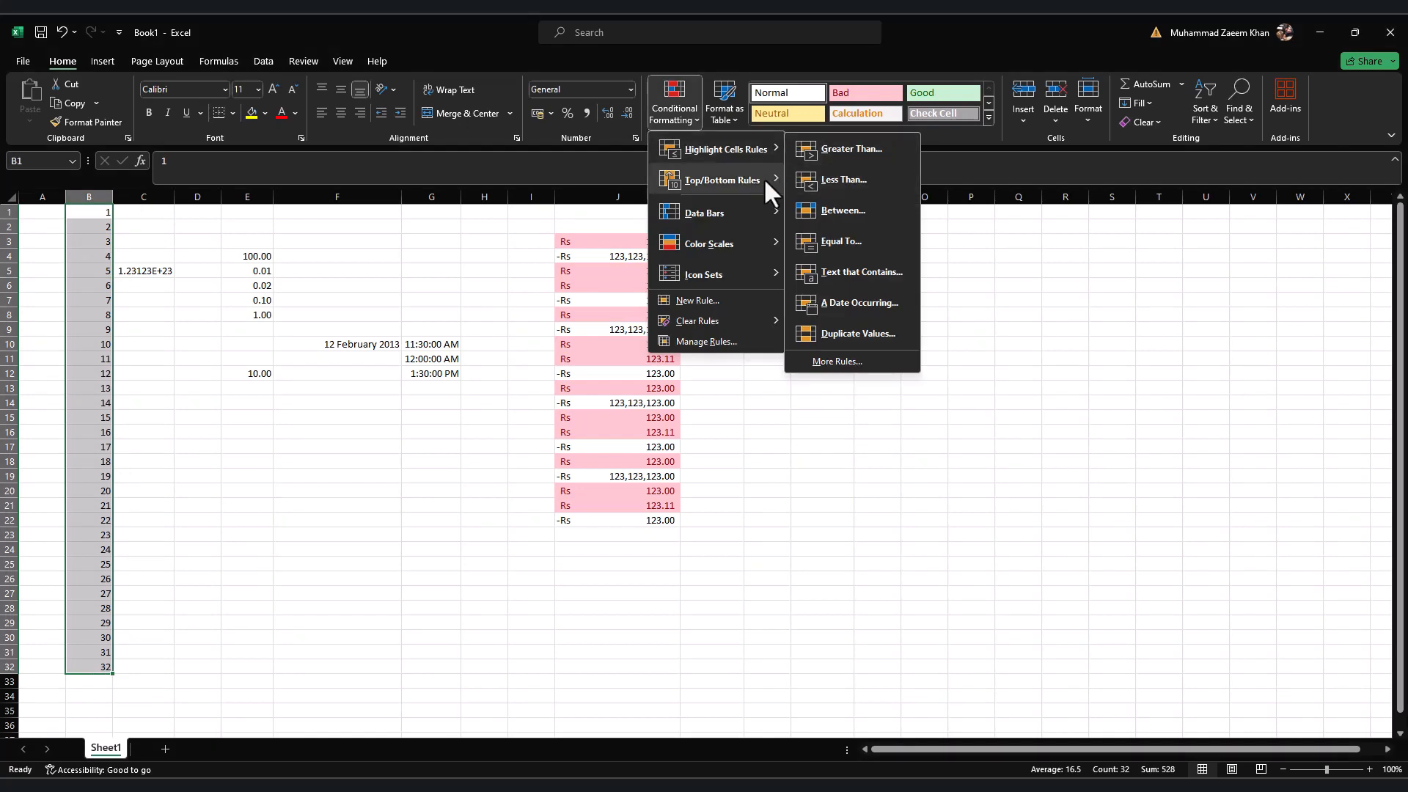
{"action": "mouse_move", "coordinate": [763, 177]}
{"action": "left_click", "coordinate": [851, 180]}
{"action": "left_click", "coordinate": [846, 393]}
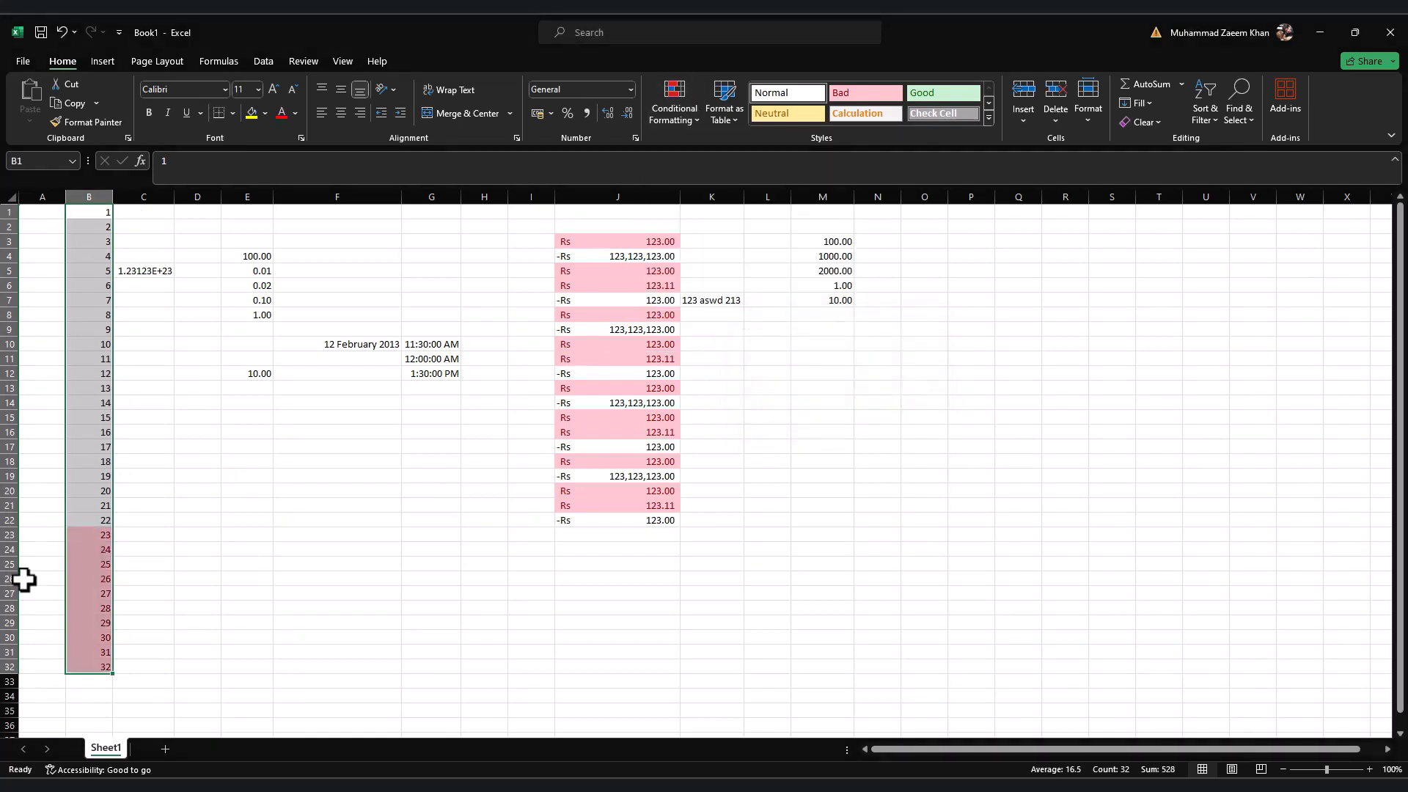
Step: Add a Bottom 10 Items rule to B1:B32 with a light red fill
{"action": "left_click", "coordinate": [674, 110]}
{"action": "mouse_move", "coordinate": [762, 179]}
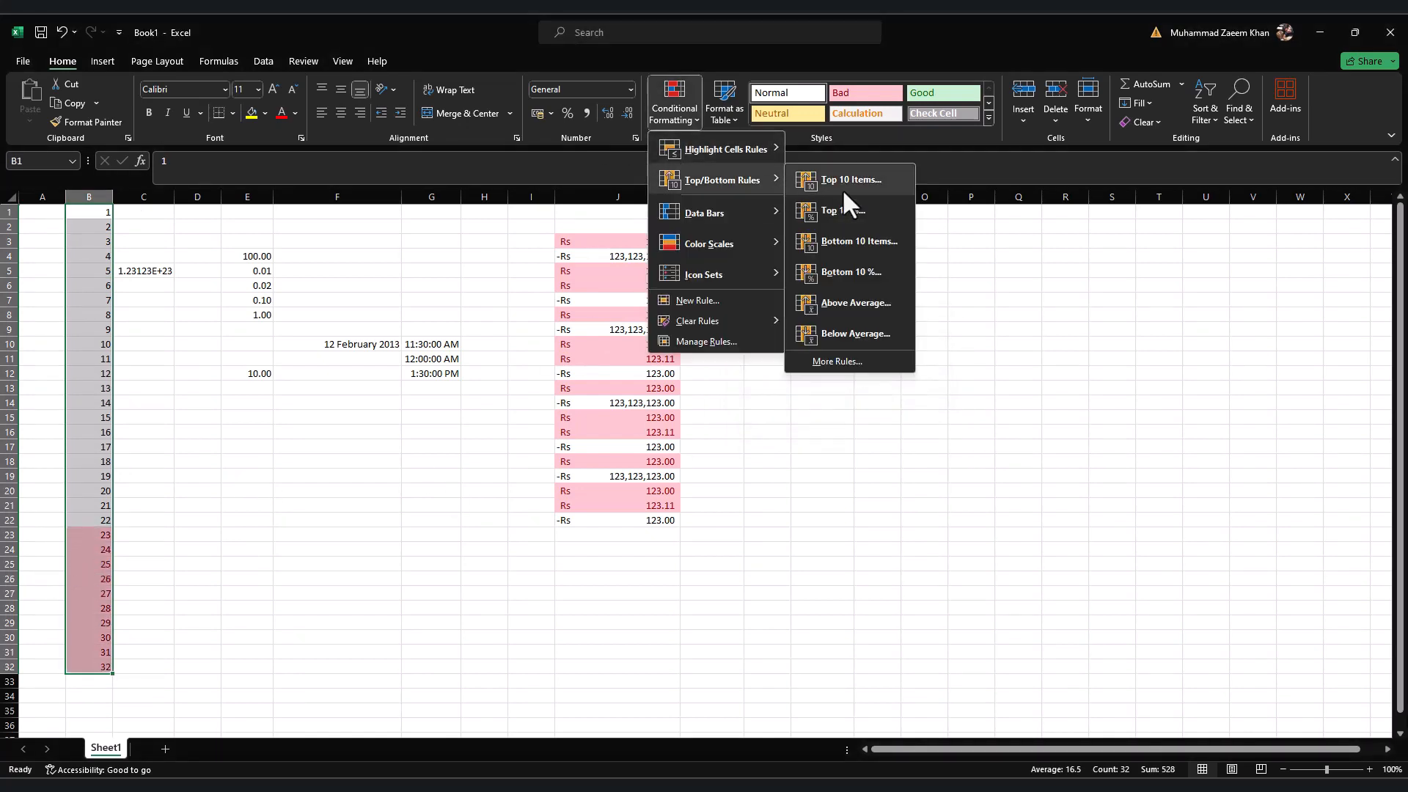
{"action": "left_click", "coordinate": [877, 245]}
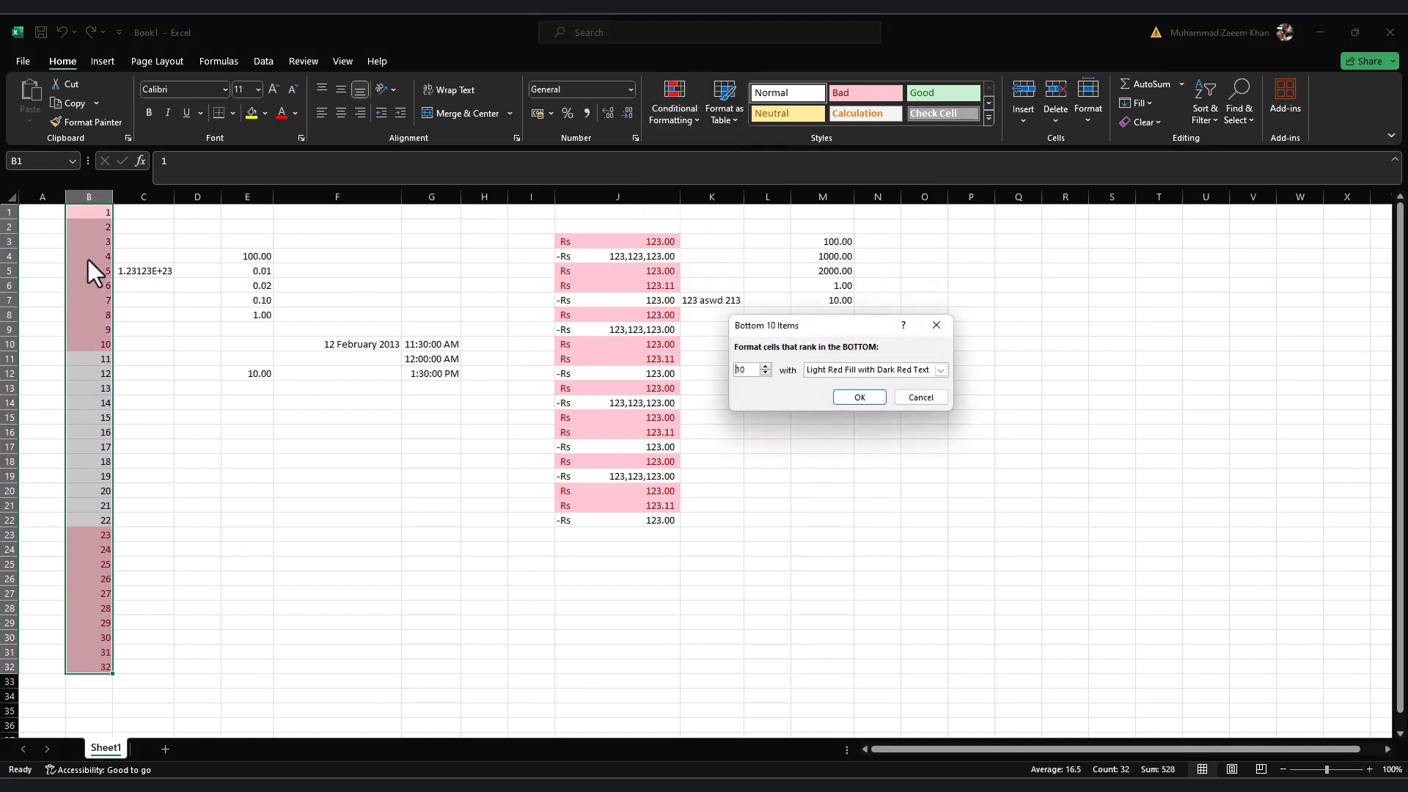
{"action": "left_click", "coordinate": [912, 371]}
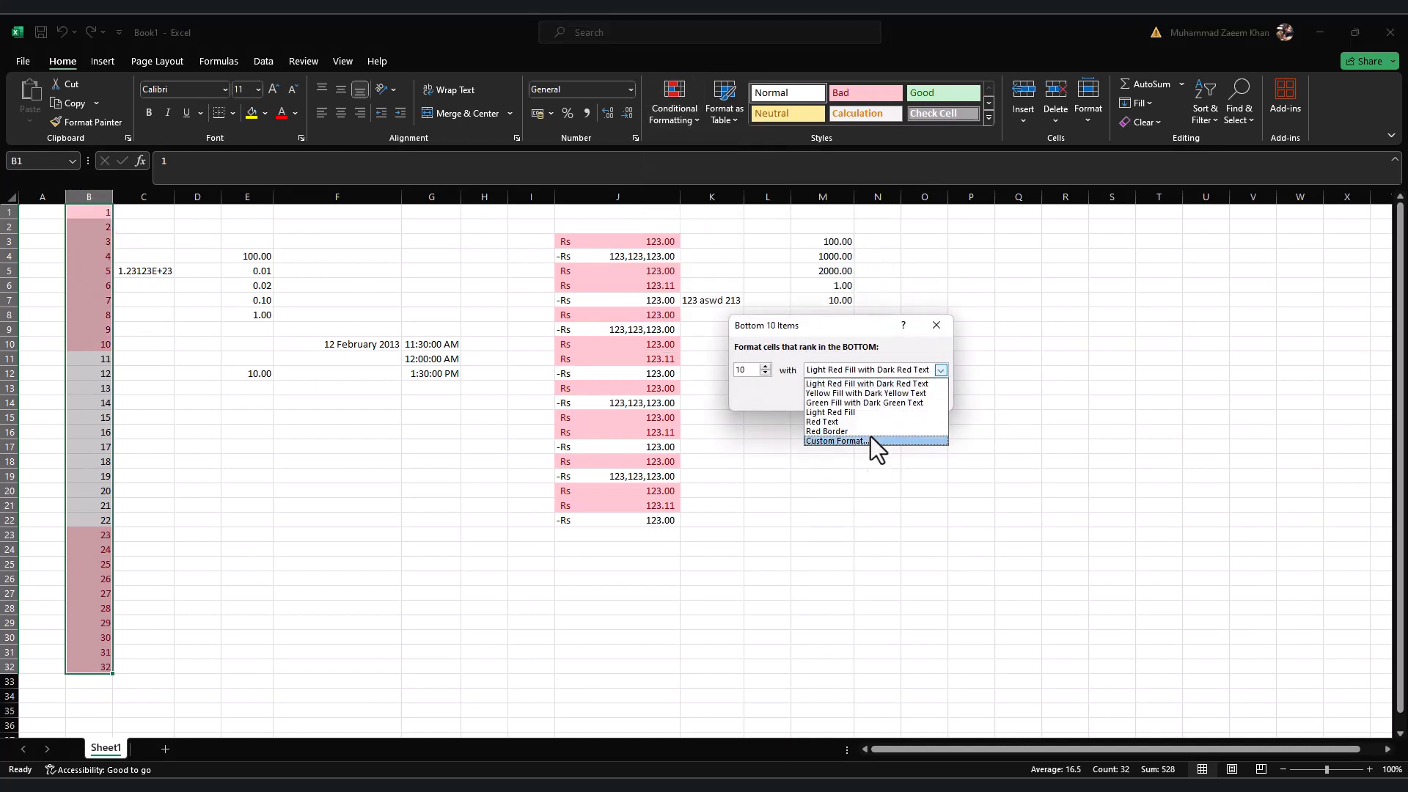
{"action": "left_click", "coordinate": [876, 415]}
{"action": "left_click", "coordinate": [859, 396]}
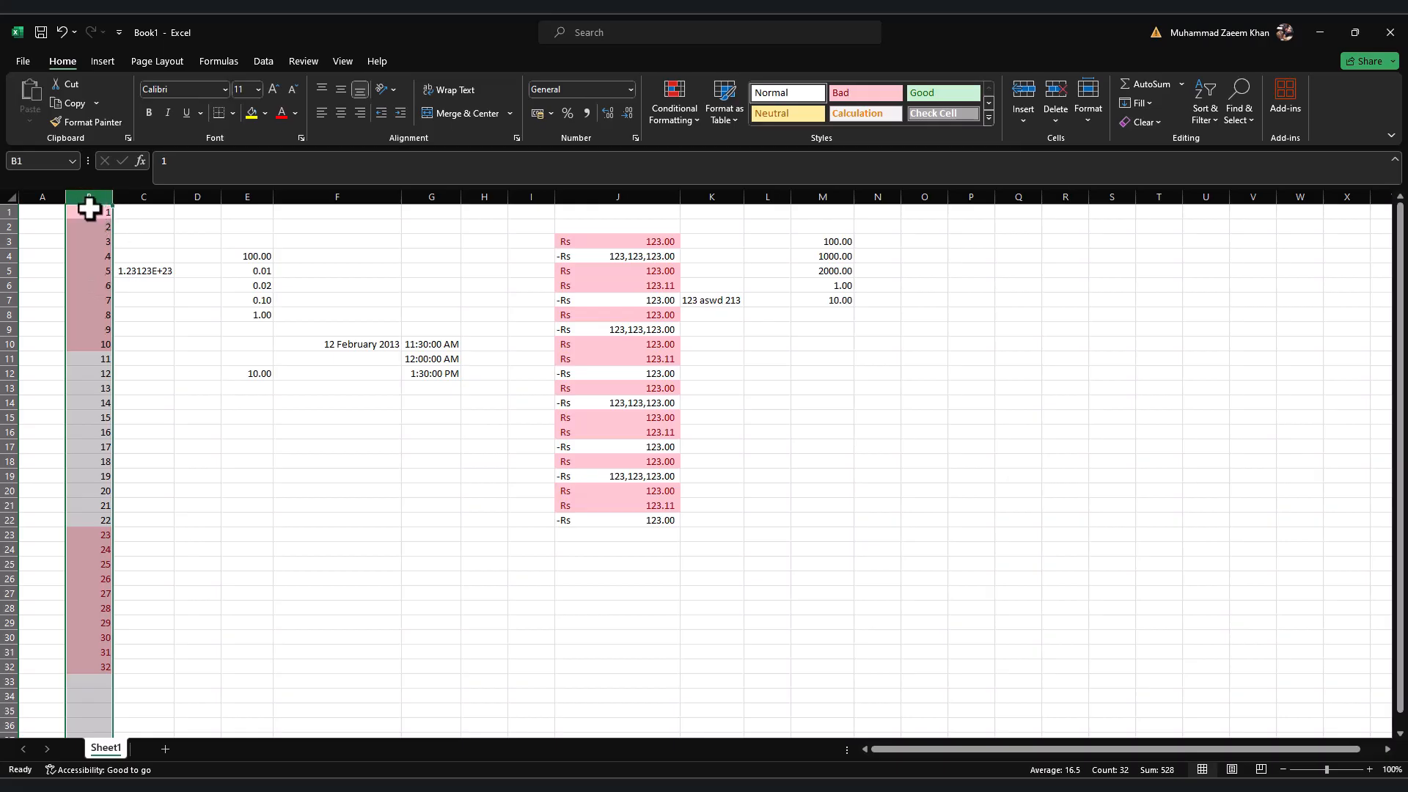
{"action": "left_click", "coordinate": [89, 212]}
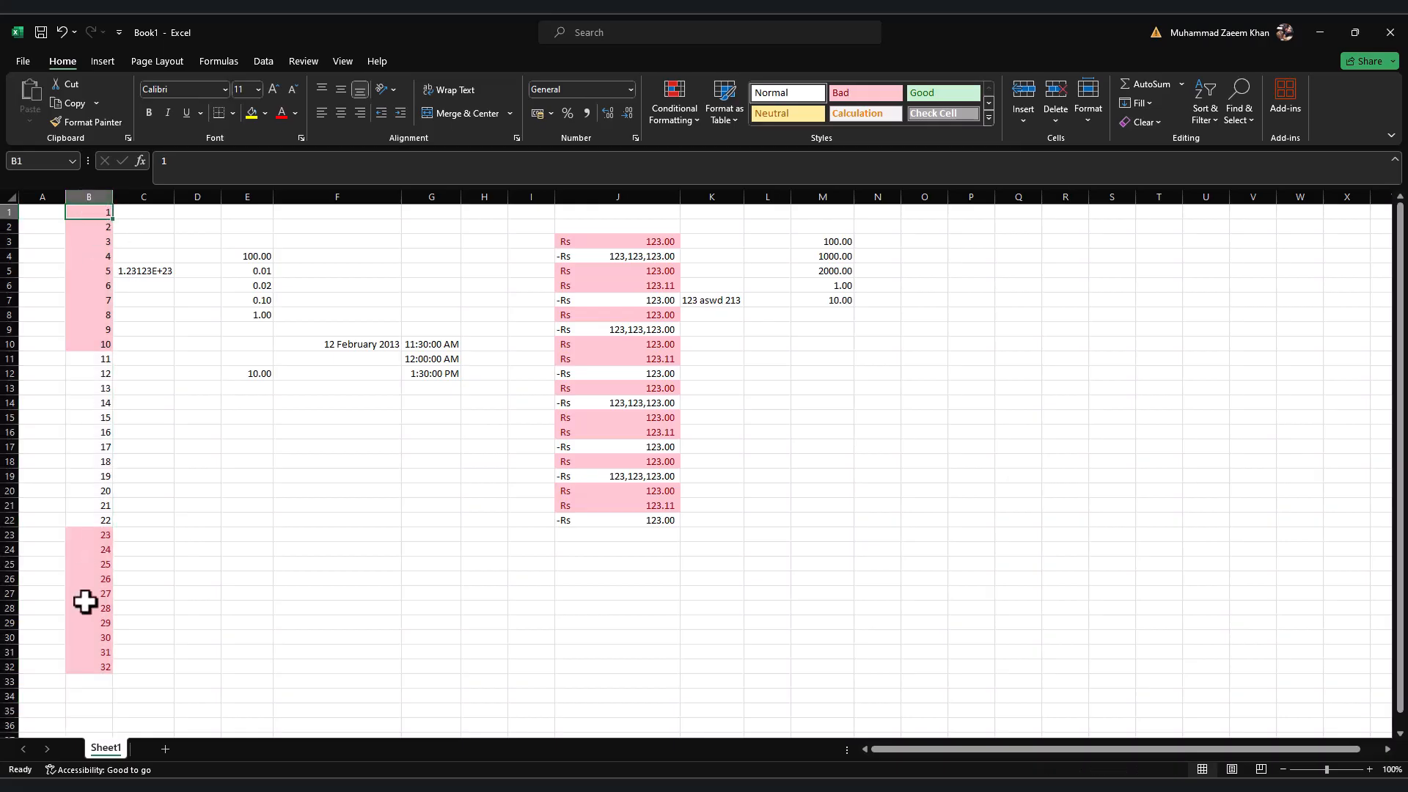
Step: Try an Above Average rule on B1:B32 with Light Red Fill with Dark Red Text
{"action": "left_click", "coordinate": [89, 663], "text": "shift"}
{"action": "left_click", "coordinate": [674, 109]}
{"action": "mouse_move", "coordinate": [777, 178]}
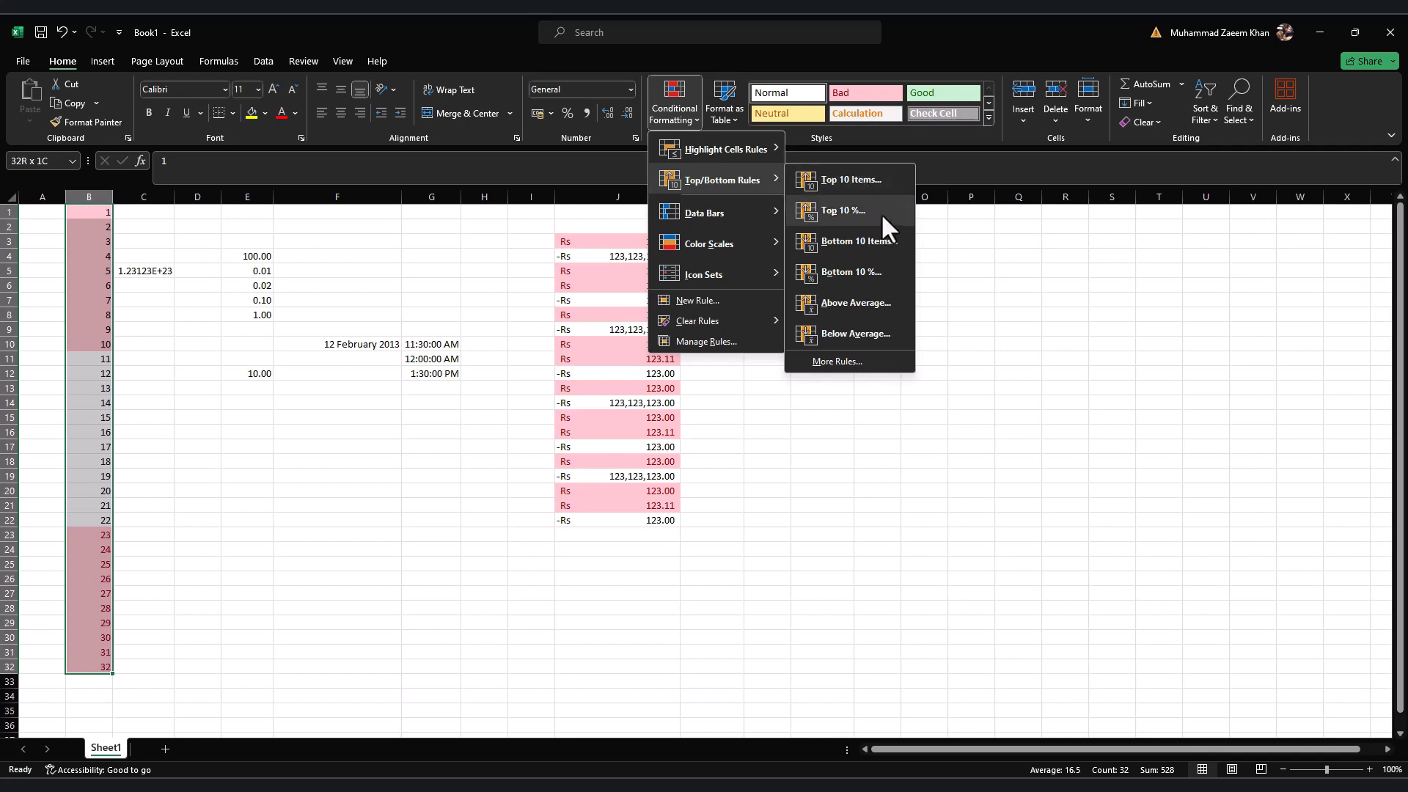
{"action": "left_click", "coordinate": [891, 304]}
{"action": "left_click", "coordinate": [877, 396]}
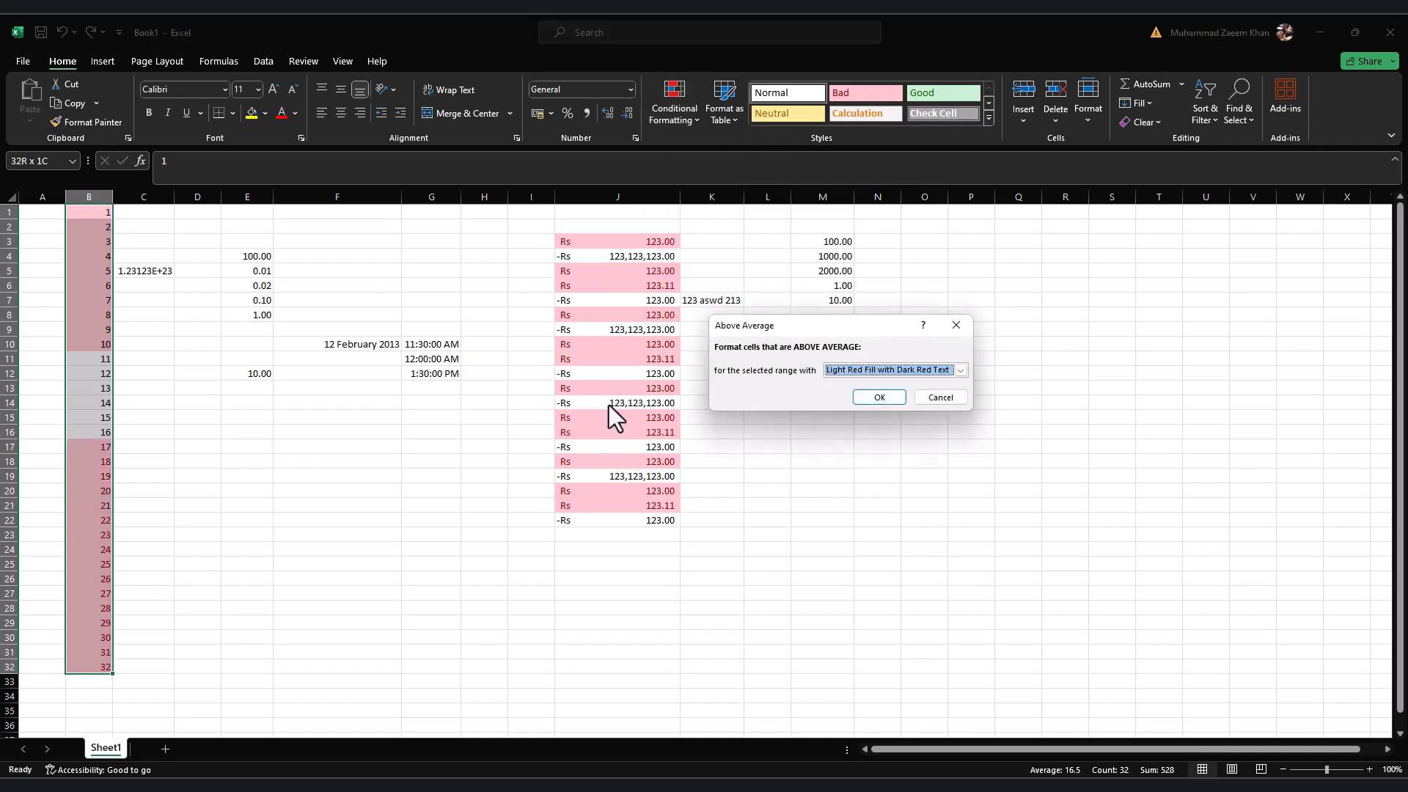
Step: Examine the additional Top/Bottom rule options, including values above or below average, without creating a rule
{"action": "left_click", "coordinate": [666, 118]}
{"action": "mouse_move", "coordinate": [773, 186]}
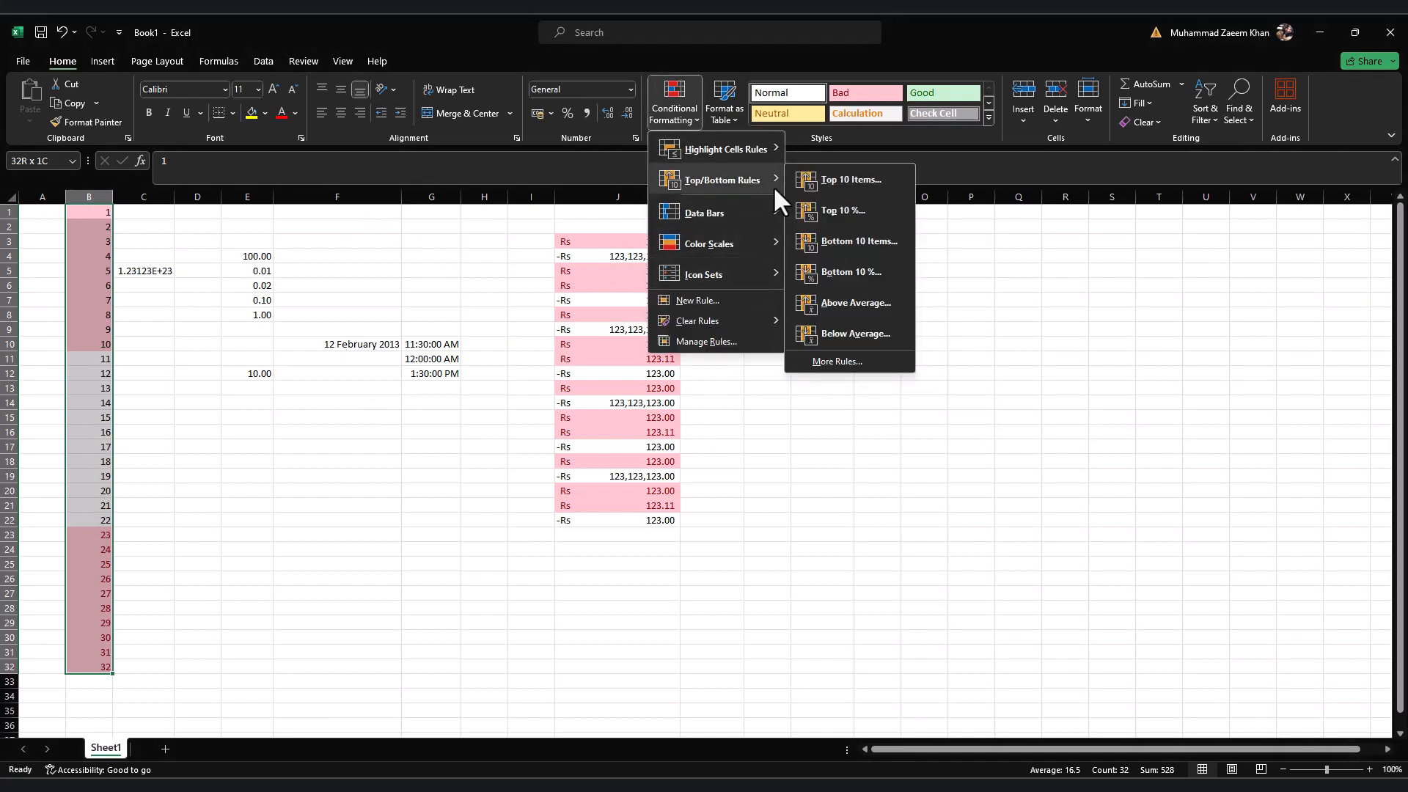
{"action": "left_click", "coordinate": [861, 363]}
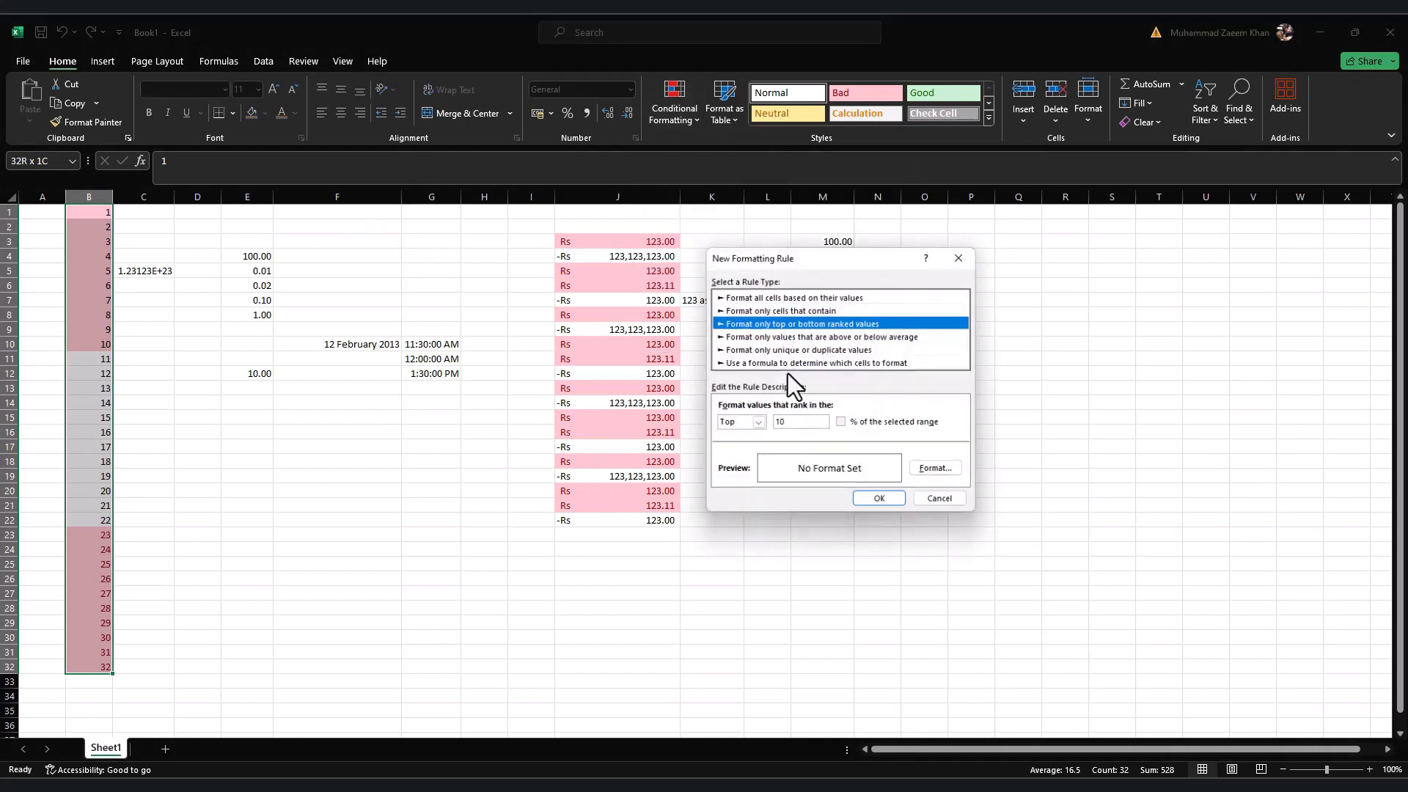
{"action": "left_click", "coordinate": [783, 336]}
{"action": "left_click", "coordinate": [743, 428]}
{"action": "left_click", "coordinate": [941, 499]}
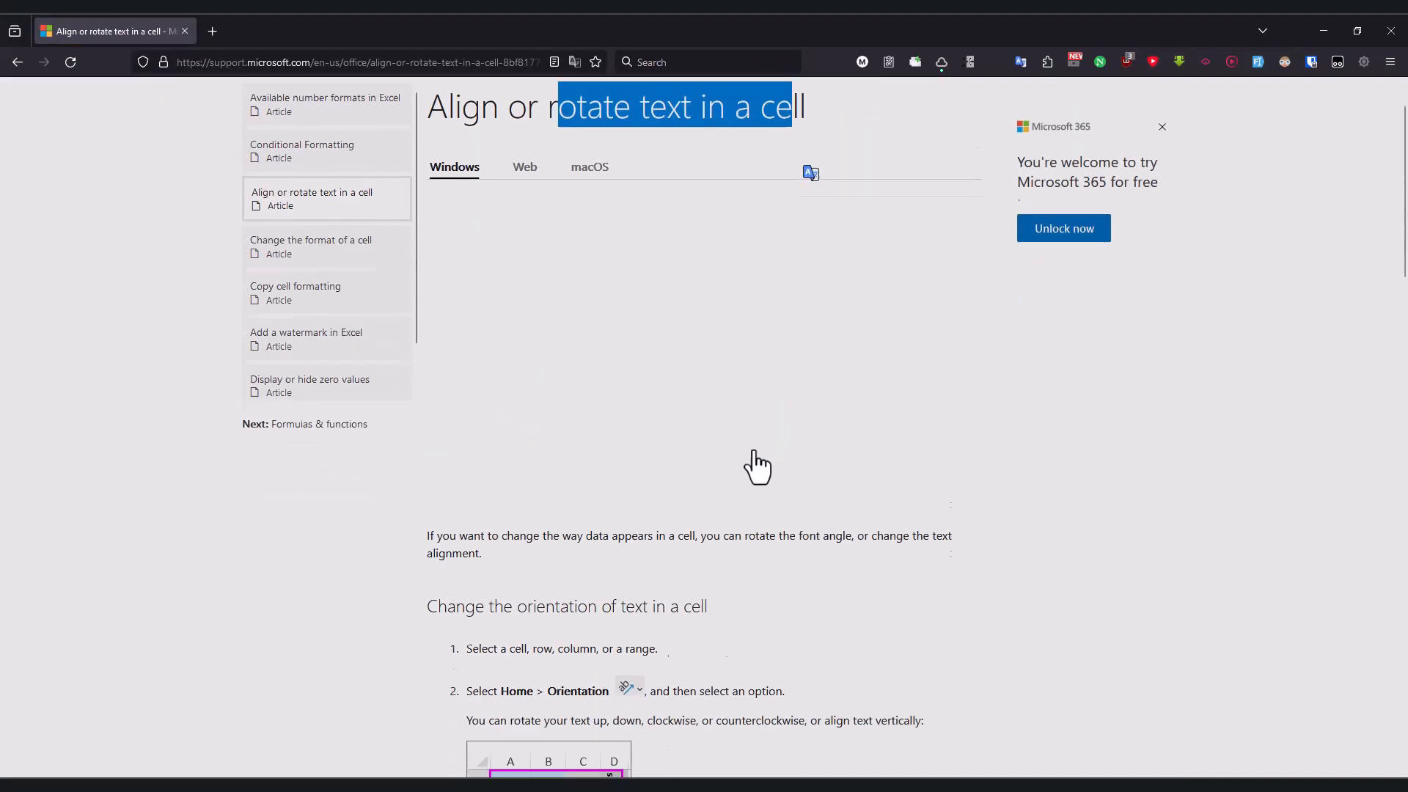
Step: Read the introduction of Microsoft's Align or rotate text in a cell article and the first step for changing text orientation
{"action": "scroll", "coordinate": [755, 465], "scroll_direction": "down", "scroll_amount": 1}
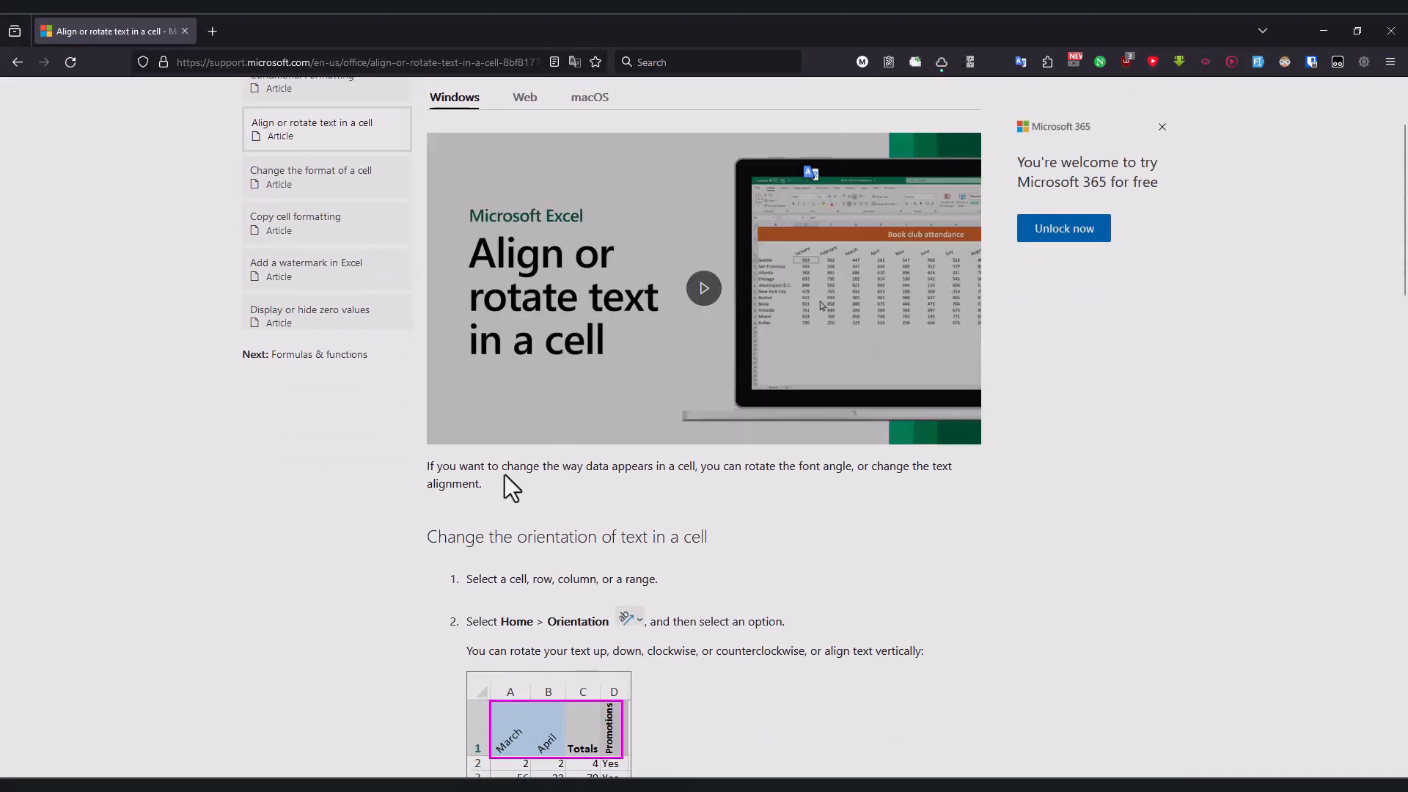
{"action": "left_click_drag", "start_coordinate": [450, 469], "coordinate": [591, 469]}
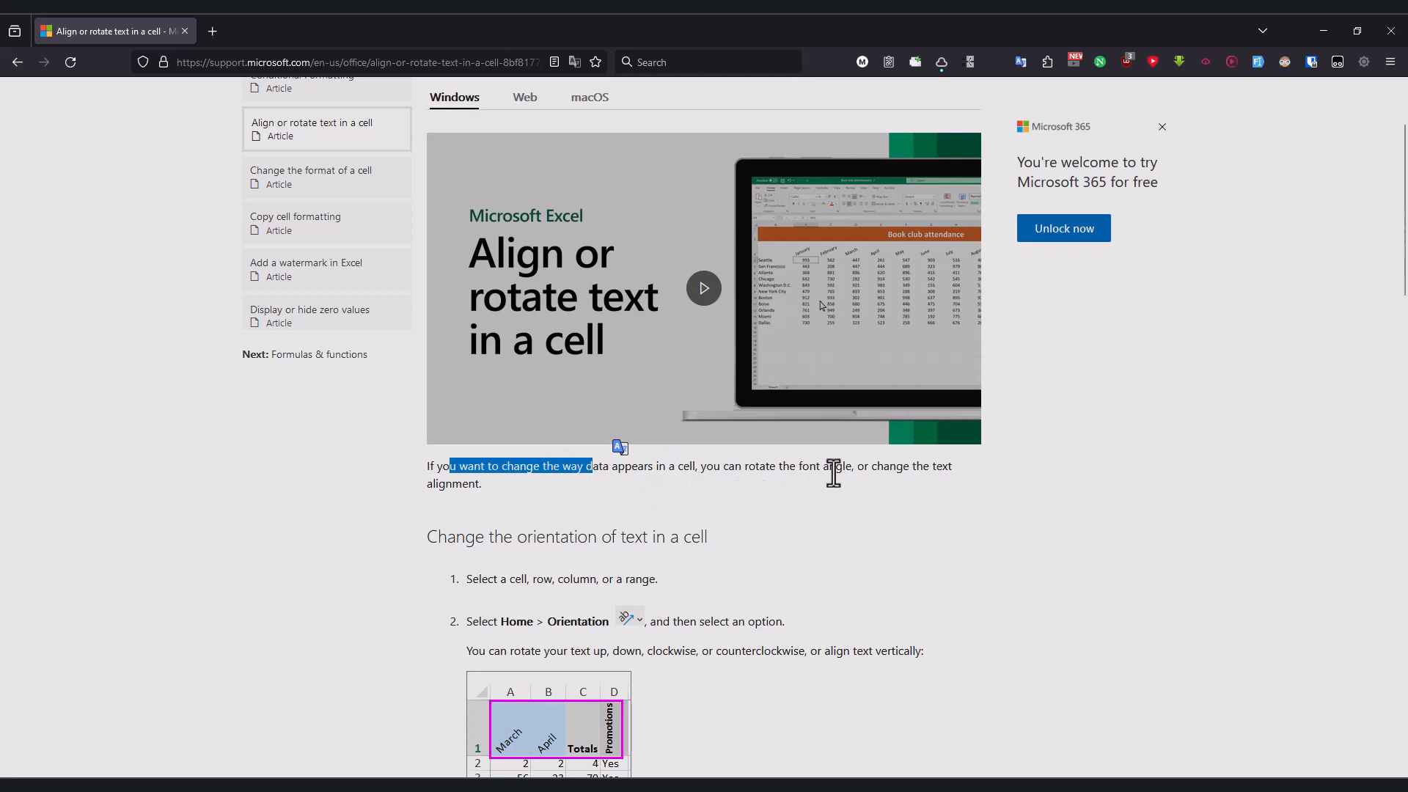
{"action": "left_click_drag", "start_coordinate": [743, 467], "coordinate": [834, 467]}
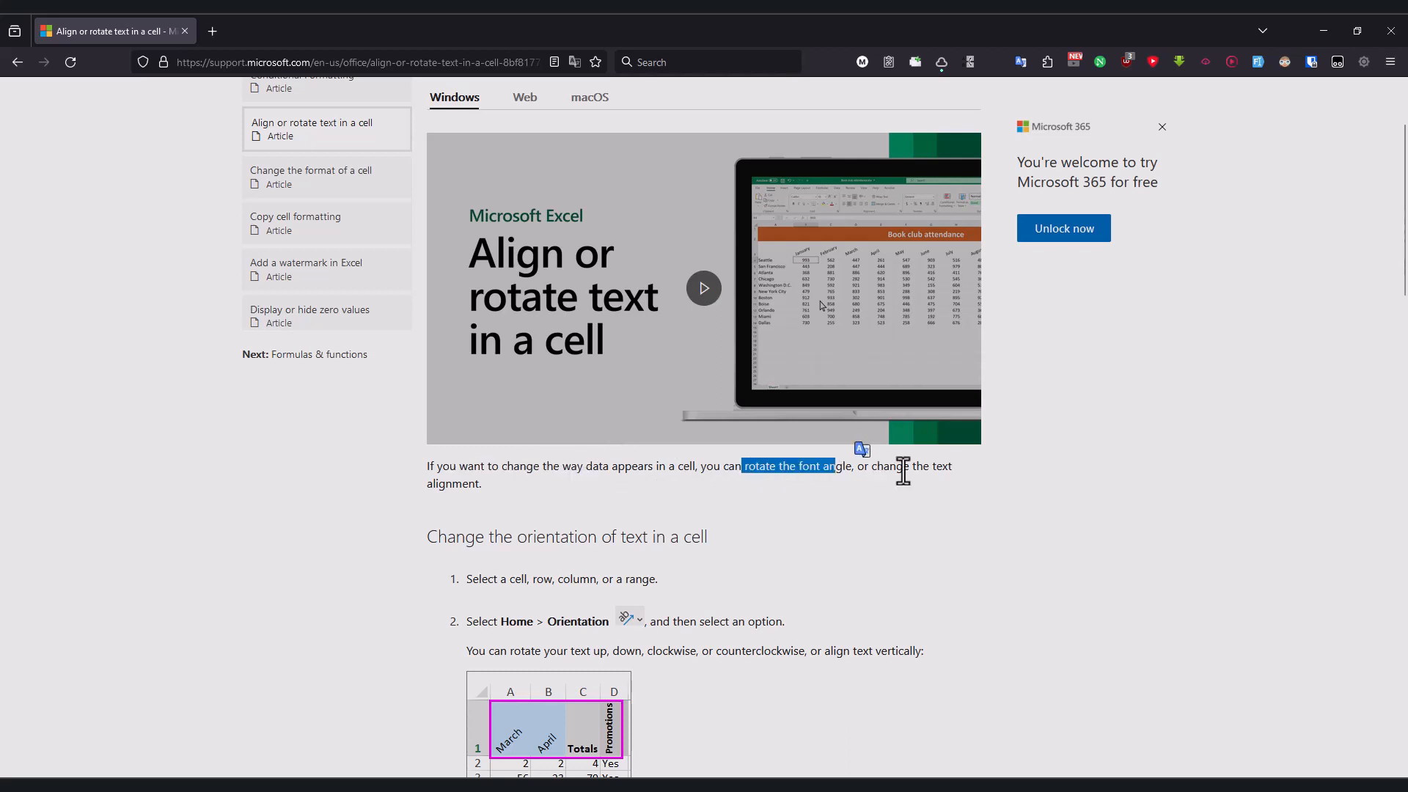
{"action": "left_click_drag", "start_coordinate": [438, 485], "coordinate": [452, 486]}
{"action": "scroll", "coordinate": [460, 519], "scroll_direction": "down", "scroll_amount": 2}
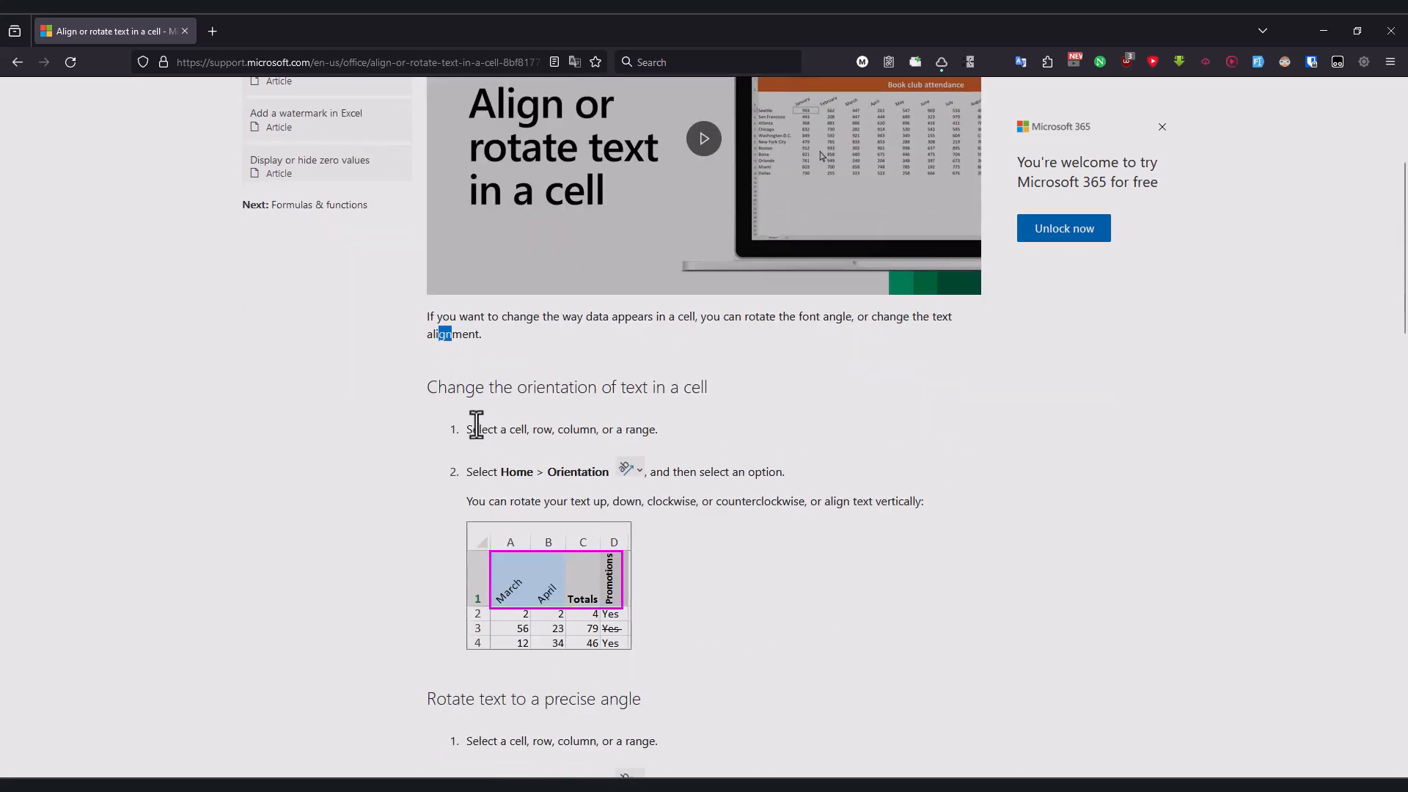
{"action": "left_click_drag", "start_coordinate": [464, 387], "coordinate": [708, 387]}
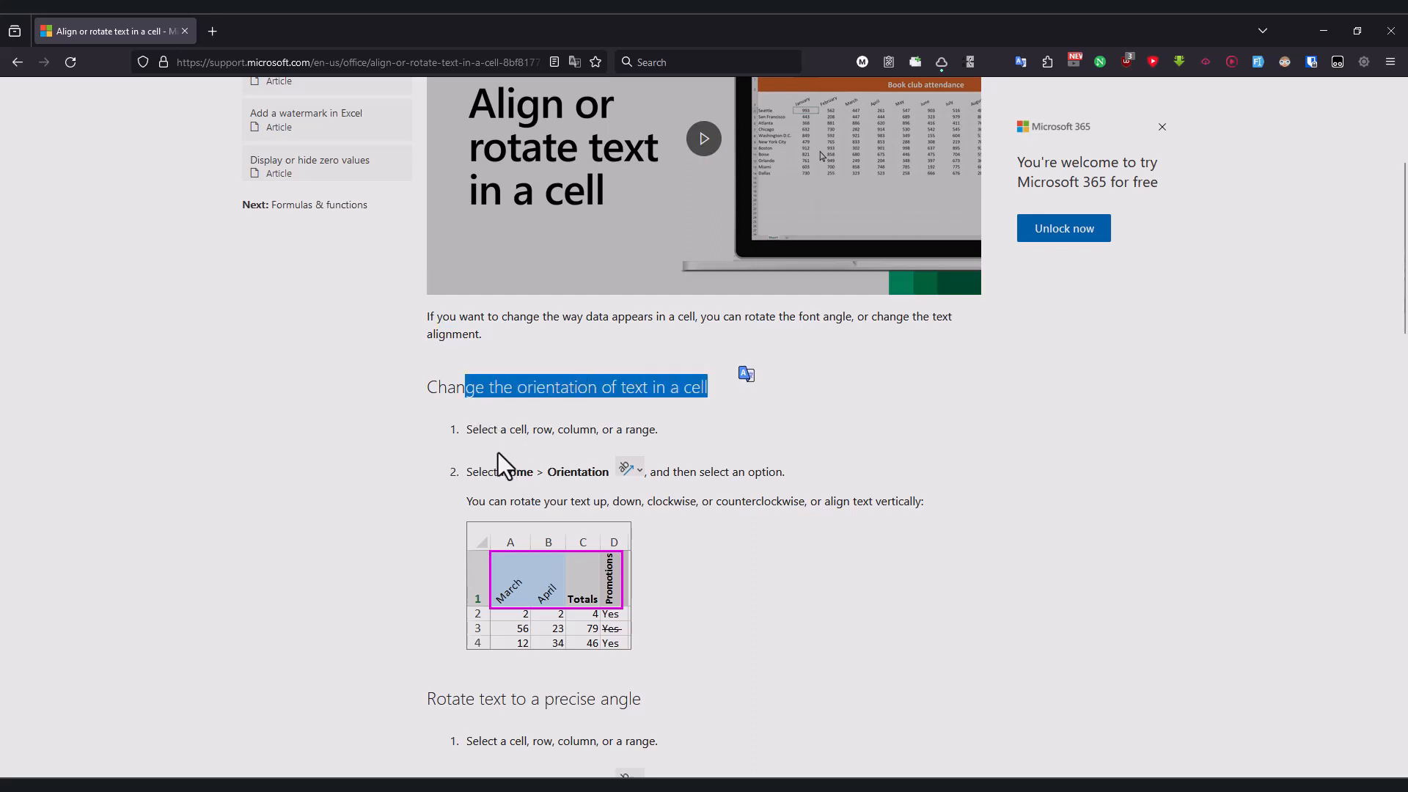
{"action": "left_click_drag", "start_coordinate": [472, 430], "coordinate": [510, 431]}
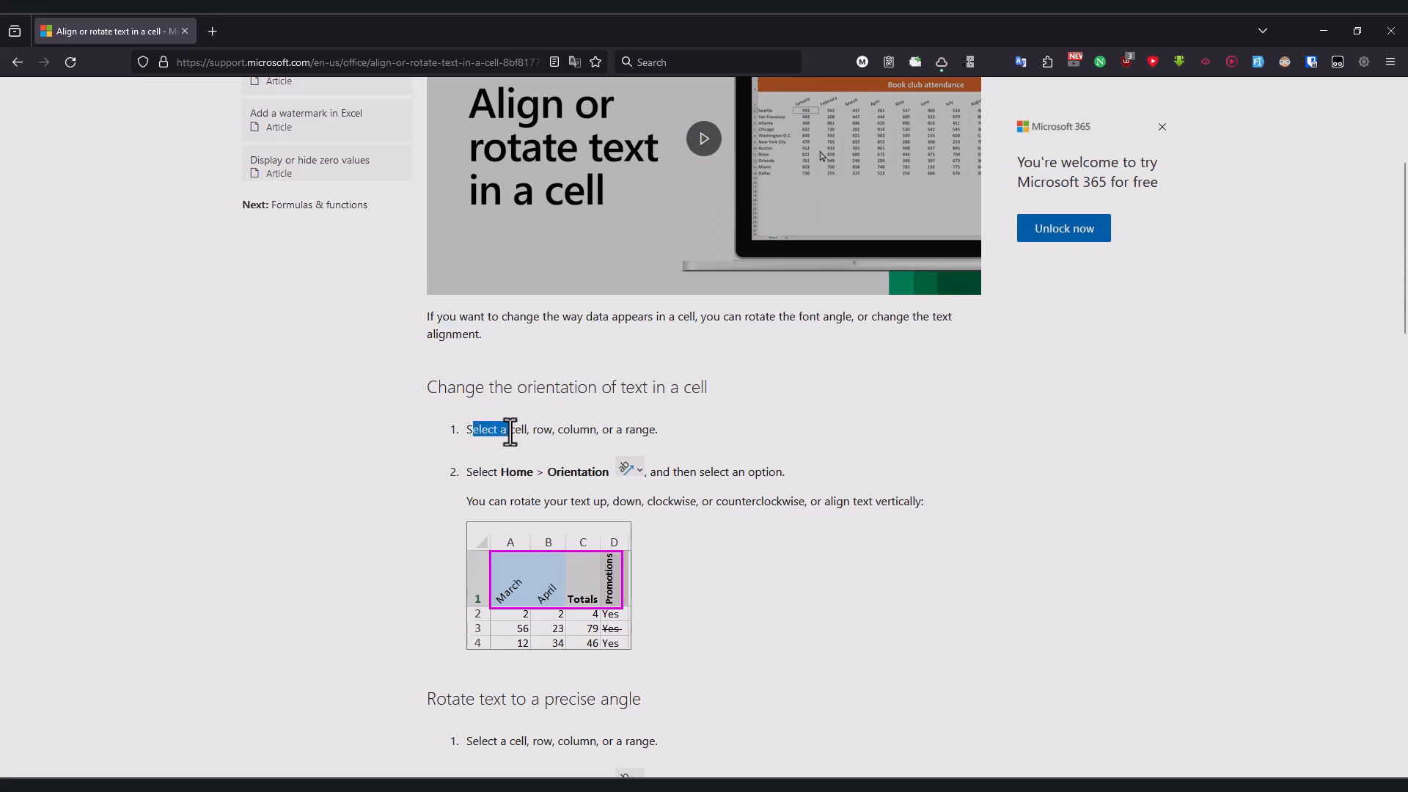
Step: In Excel, undo the conditional formatting on B1:B32 and check the Orientation command's description against Microsoft's article
{"action": "key", "text": "alt+Tab"}
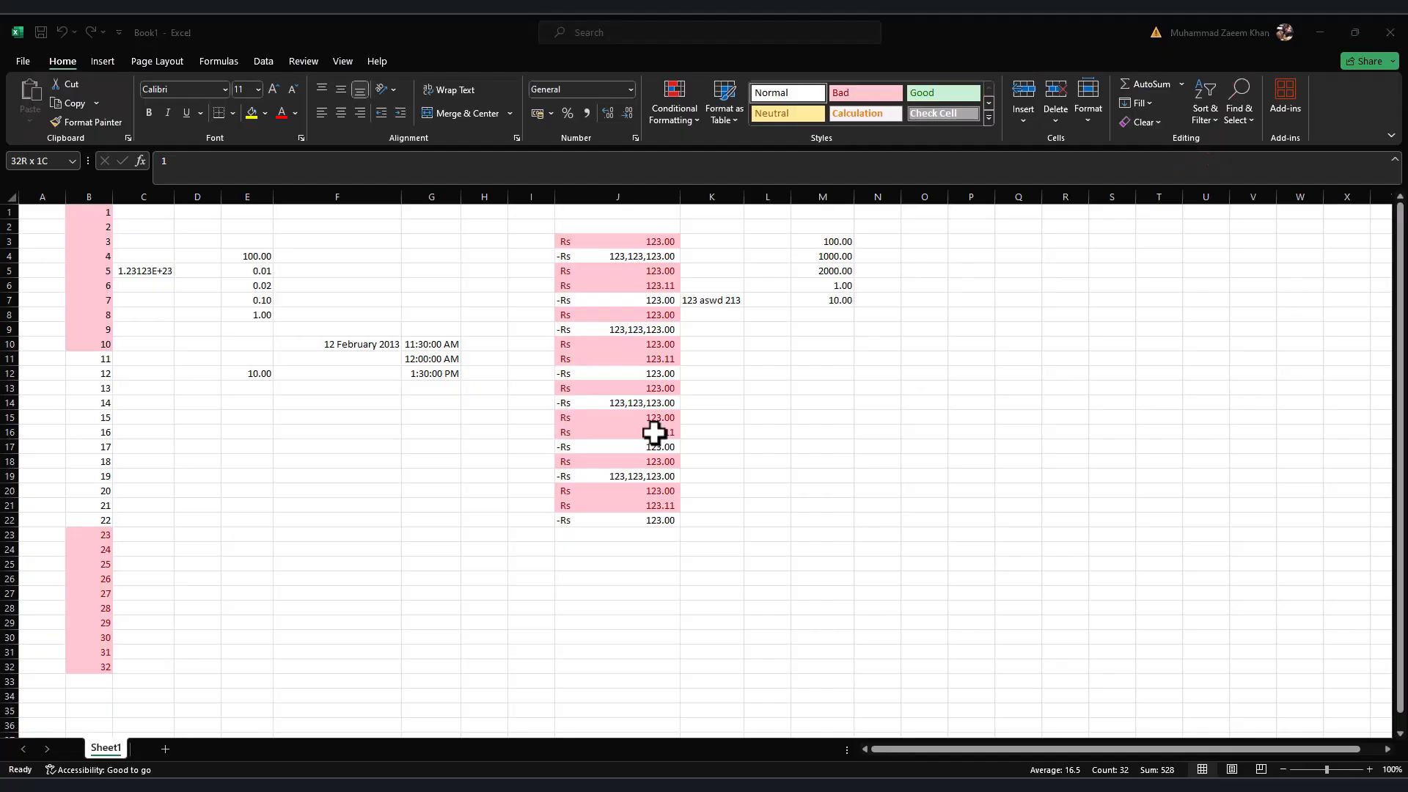
{"action": "left_click", "coordinate": [92, 213]}
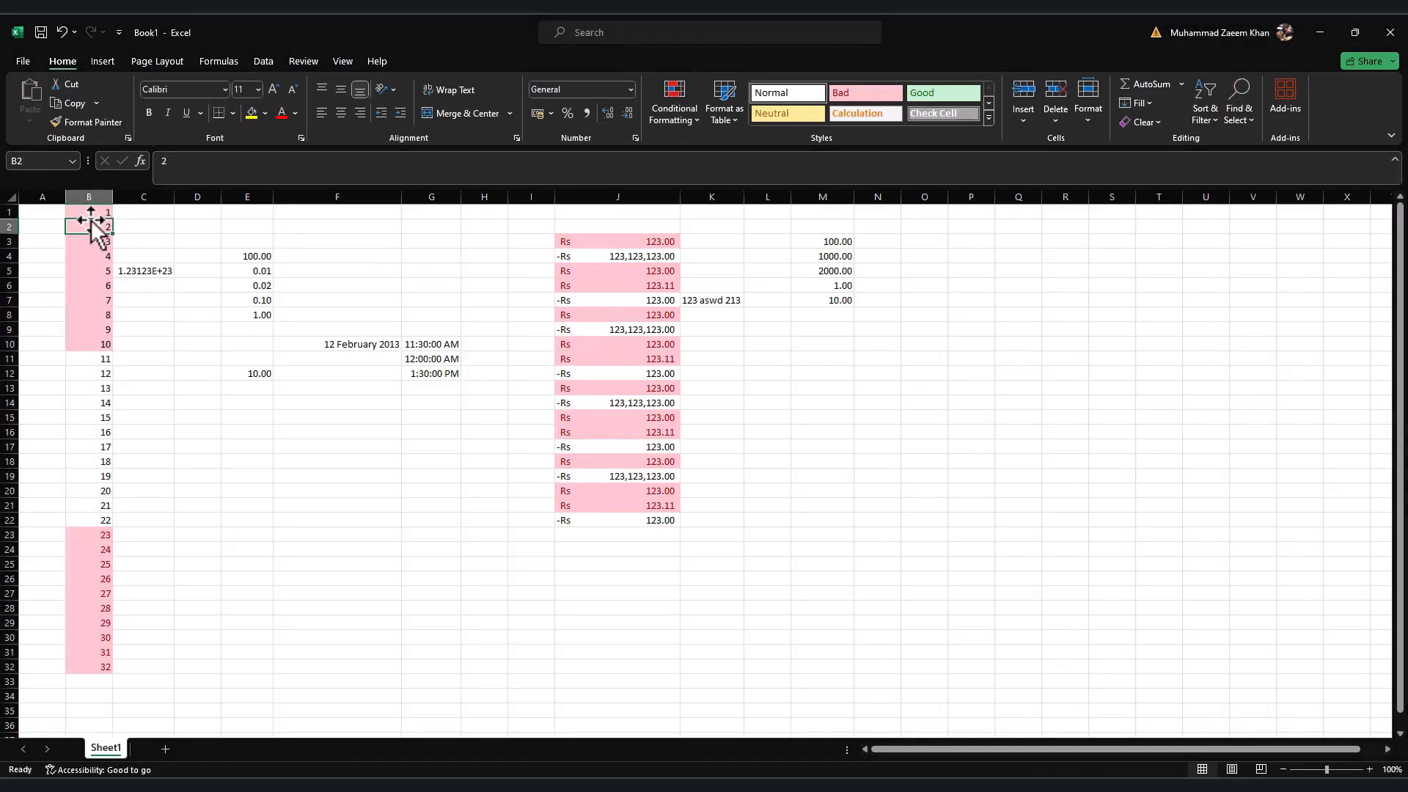
{"action": "key", "text": "ctrl+shift+Down"}
{"action": "key", "text": "alt+Tab"}
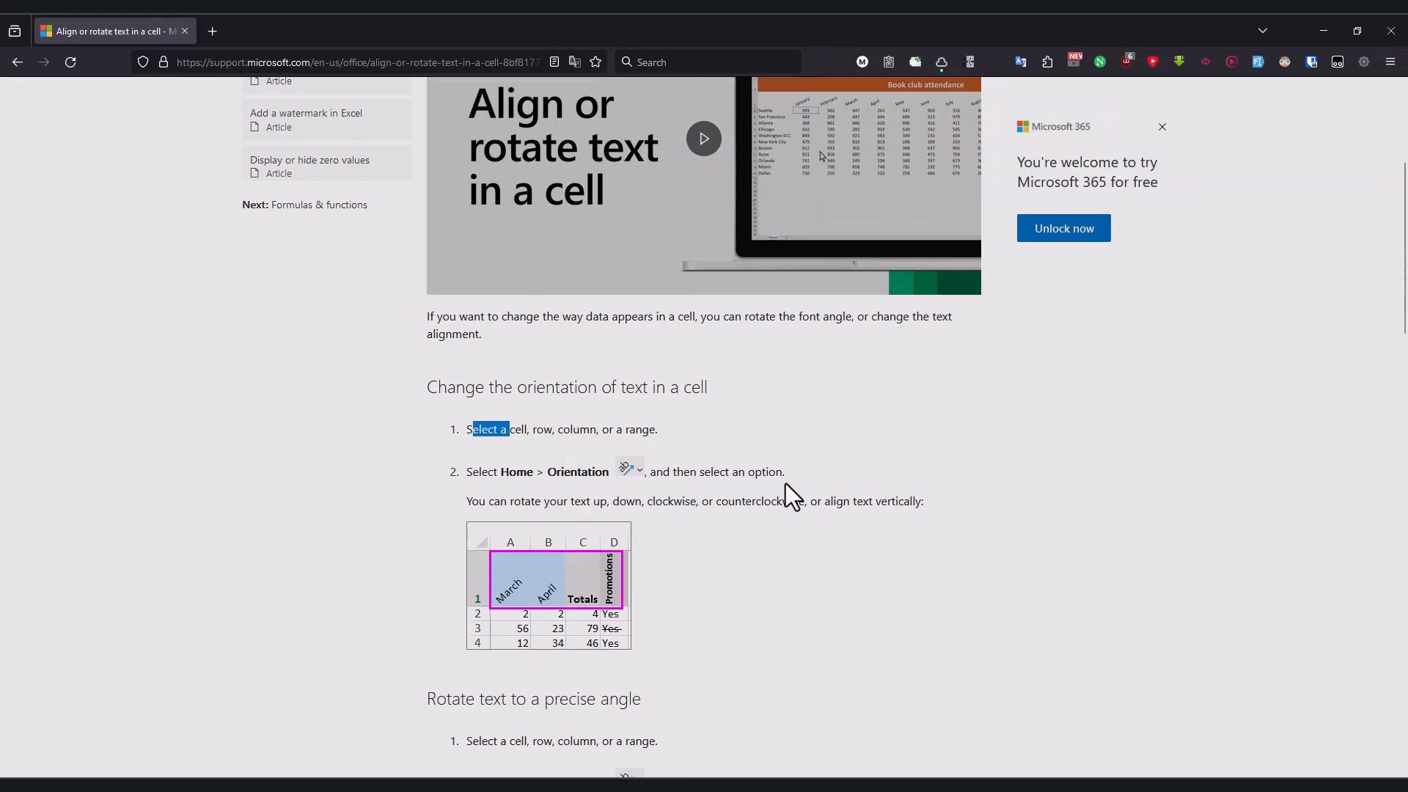
{"action": "key", "text": "alt+Tab"}
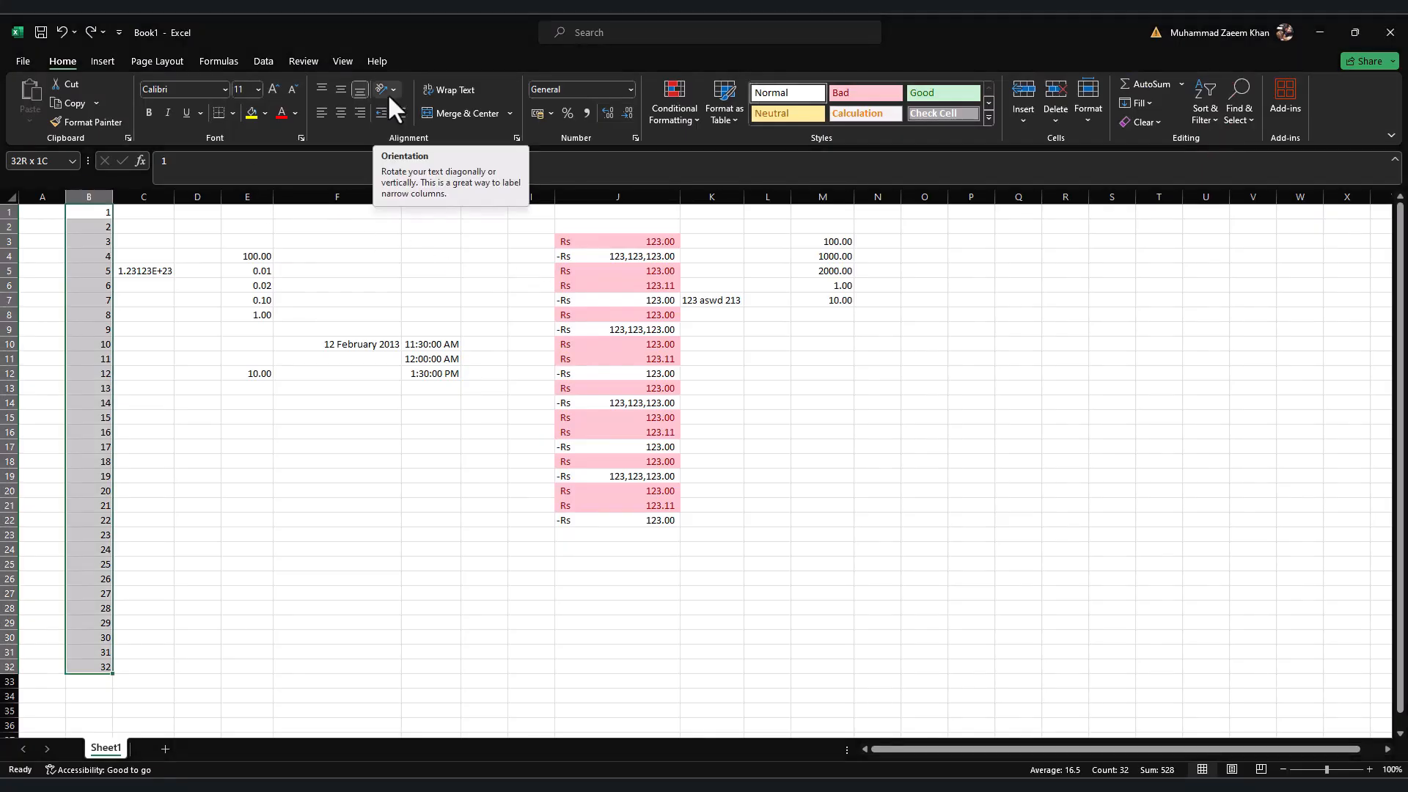
{"action": "key", "text": "alt+Tab"}
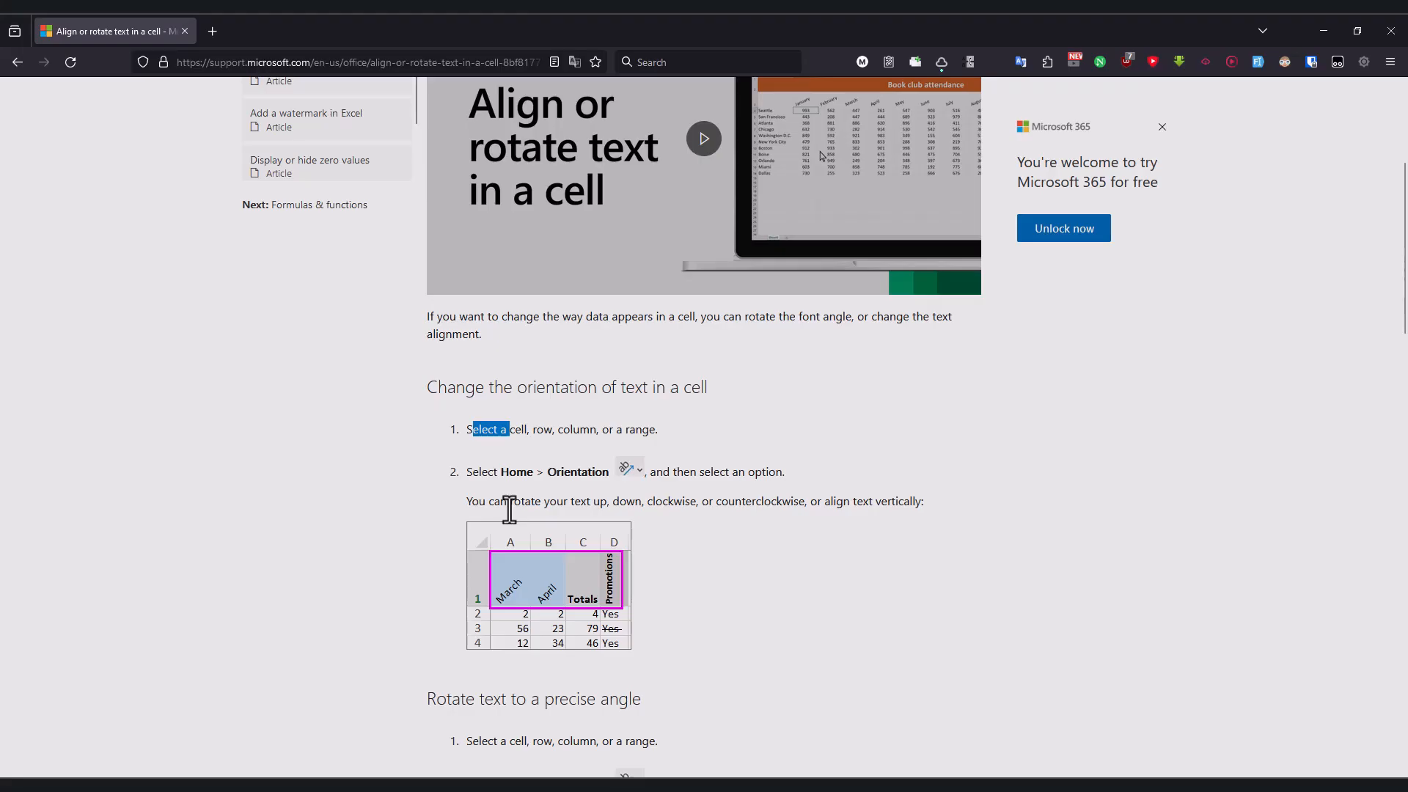
Step: Read the article's text rotation options, try Angle Counterclockwise on B1:B32 in Excel, and undo it
{"action": "left_click_drag", "start_coordinate": [509, 501], "coordinate": [880, 505]}
{"action": "scroll", "coordinate": [880, 513], "scroll_direction": "down", "scroll_amount": 2}
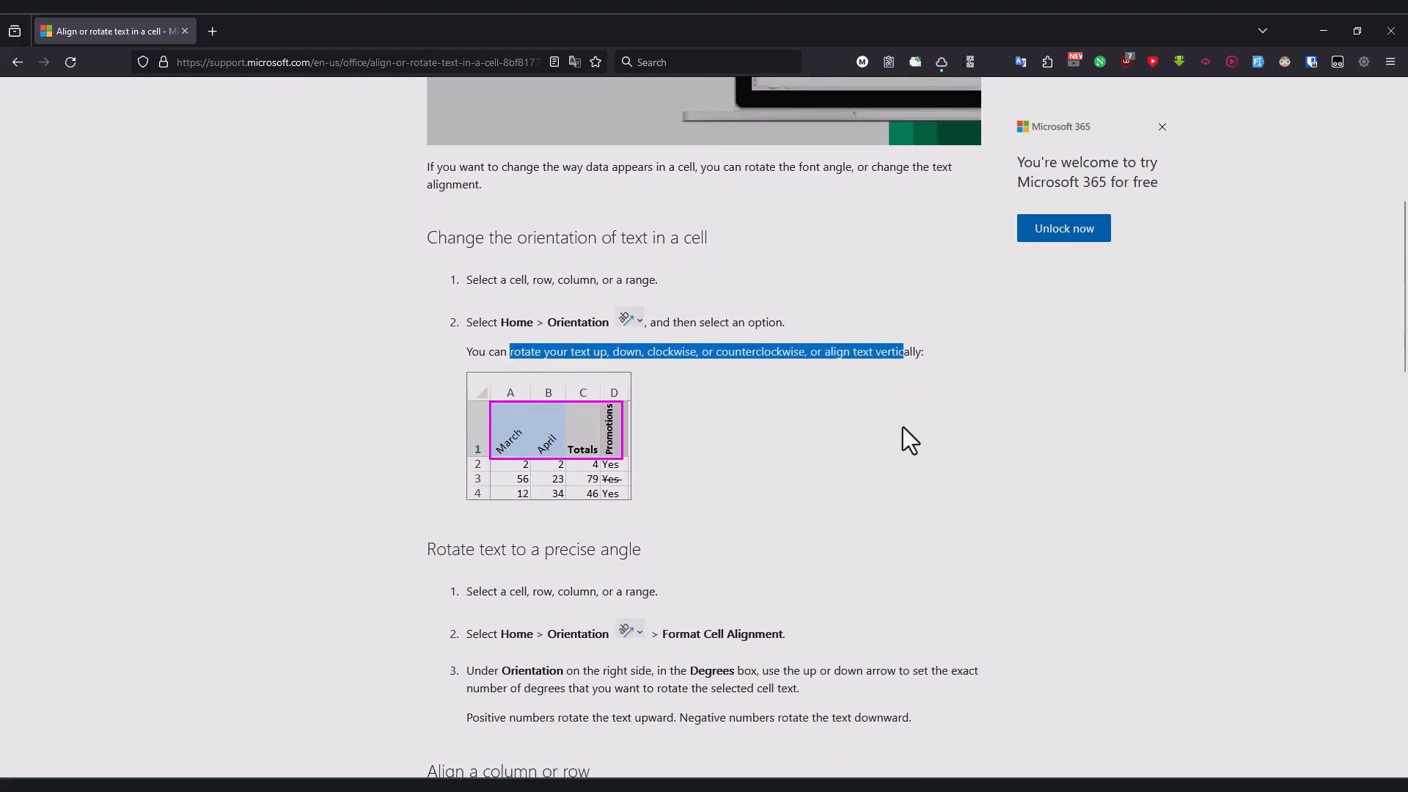
{"action": "key", "text": "alt+Tab"}
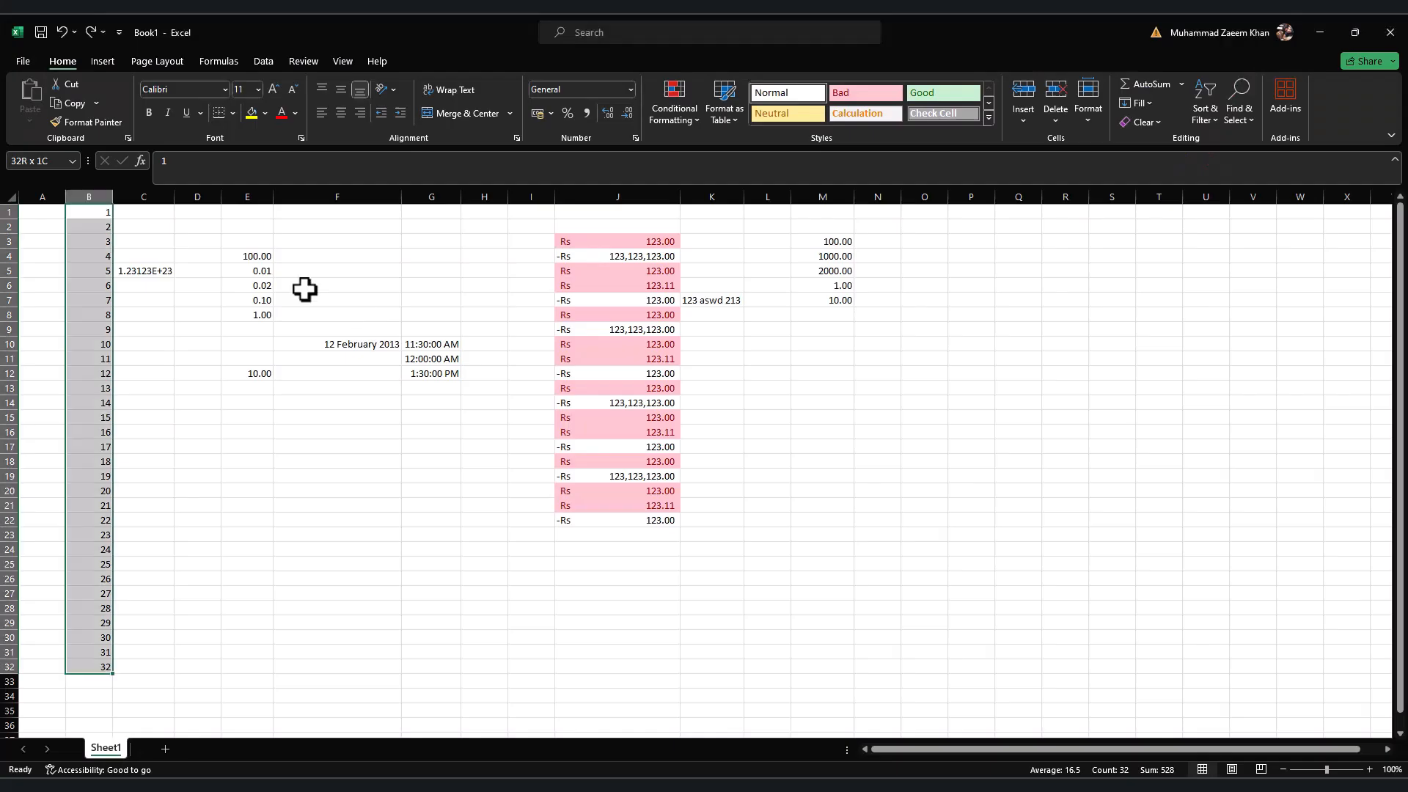
{"action": "left_click", "coordinate": [394, 90]}
{"action": "left_click", "coordinate": [483, 116]}
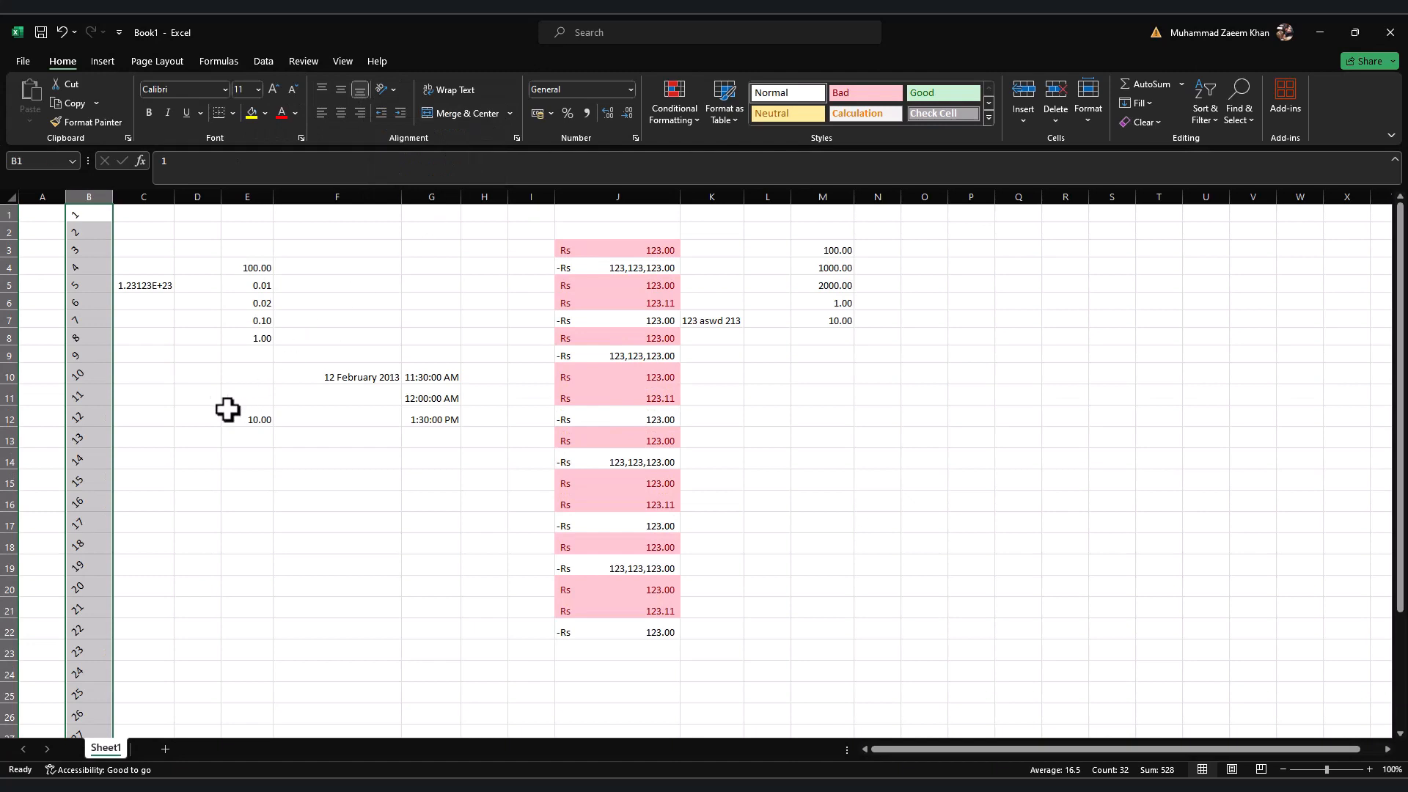
{"action": "key", "text": "ctrl+z"}
Step: Try Rotate Text Down on the numbers in B1:B32, and undo it
{"action": "left_click", "coordinate": [392, 89]}
{"action": "left_click", "coordinate": [435, 192]}
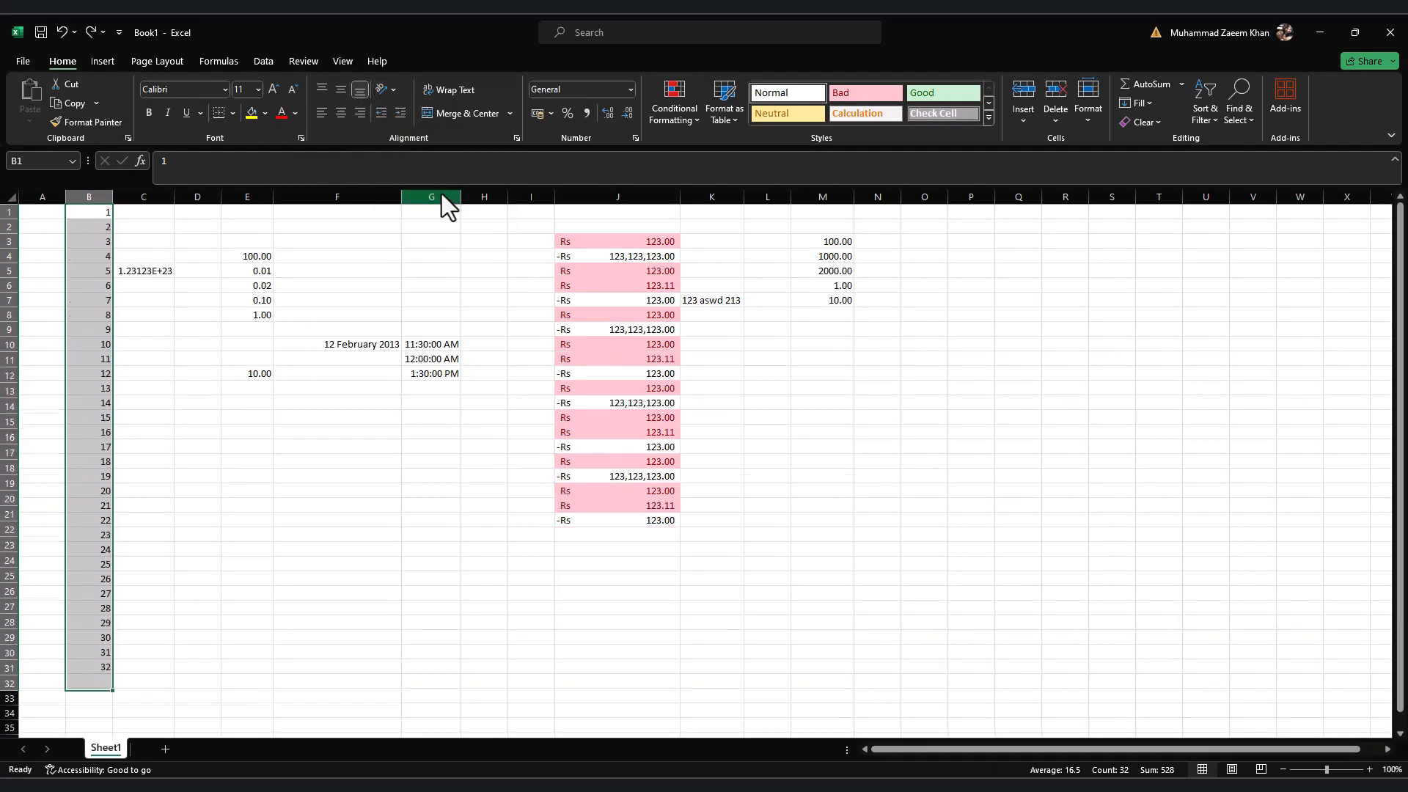
{"action": "key", "text": "ctrl+z"}
Step: Examine the Orientation options and the cell alignment settings for B1:B32 without changing anything
{"action": "left_click", "coordinate": [399, 93]}
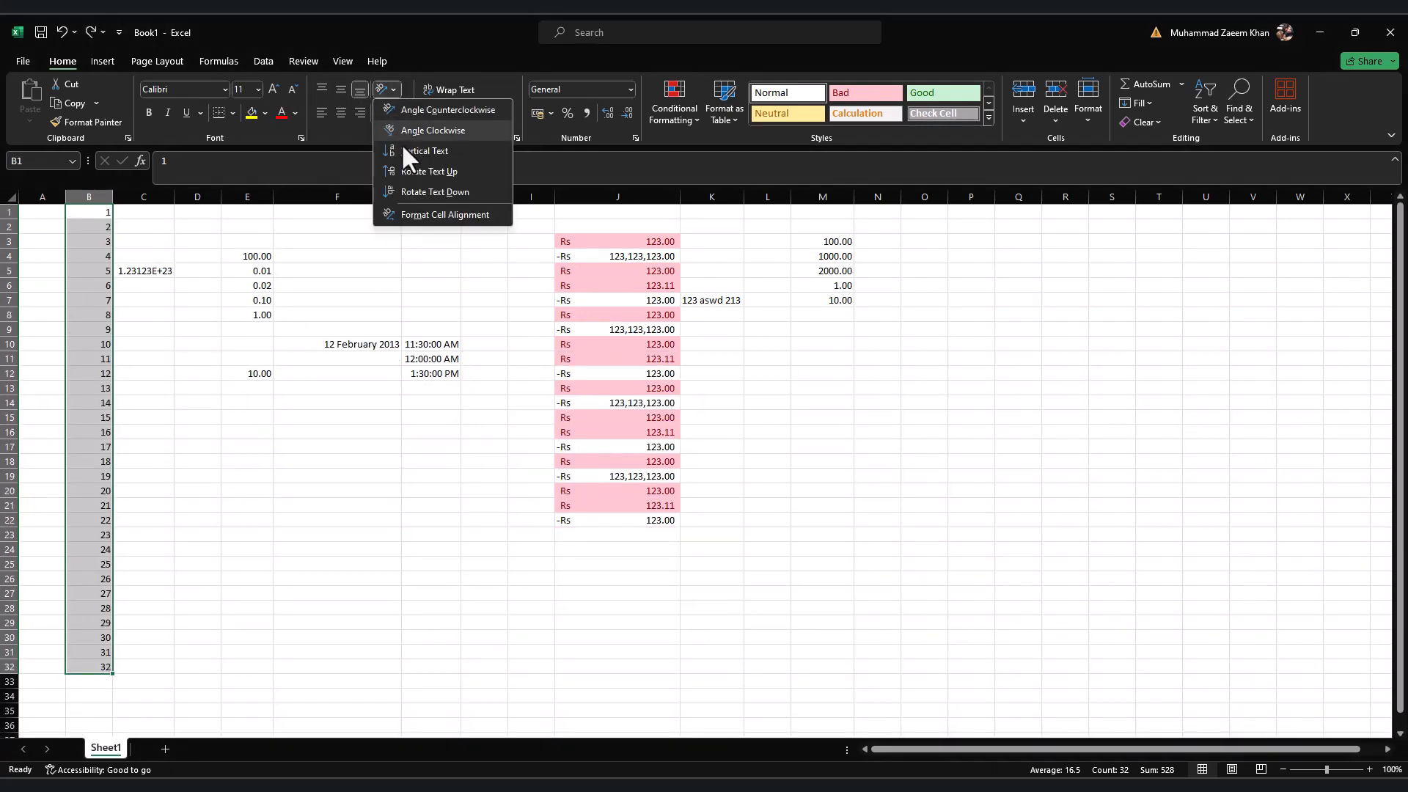
{"action": "left_click", "coordinate": [445, 157]}
{"action": "key", "text": "ctrl+1"}
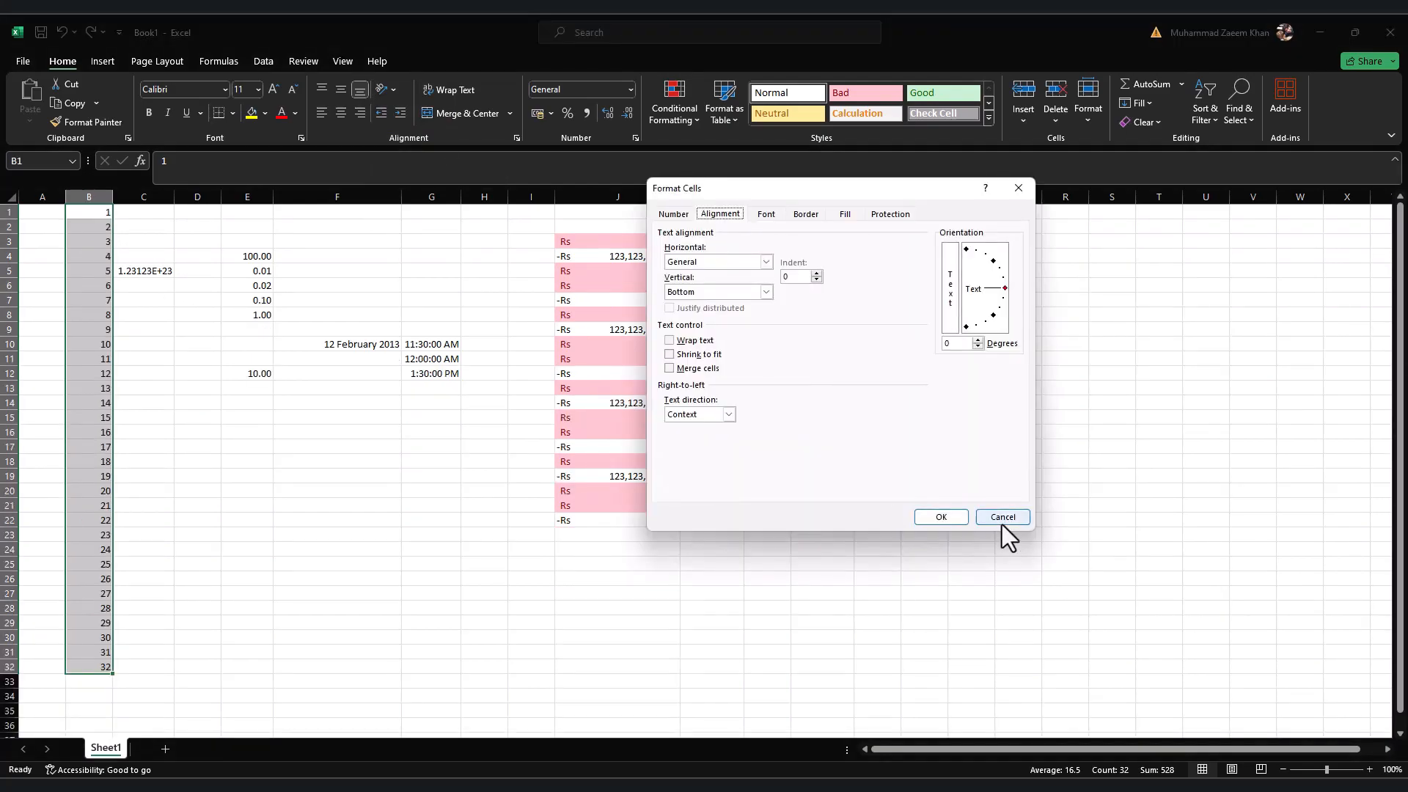
{"action": "left_click", "coordinate": [1001, 525]}
Step: Return to Microsoft's article and read the first two instructions for rotating text to a precise angle
{"action": "key", "text": "alt+Tab"}
{"action": "scroll", "coordinate": [544, 509], "scroll_direction": "down", "scroll_amount": 2}
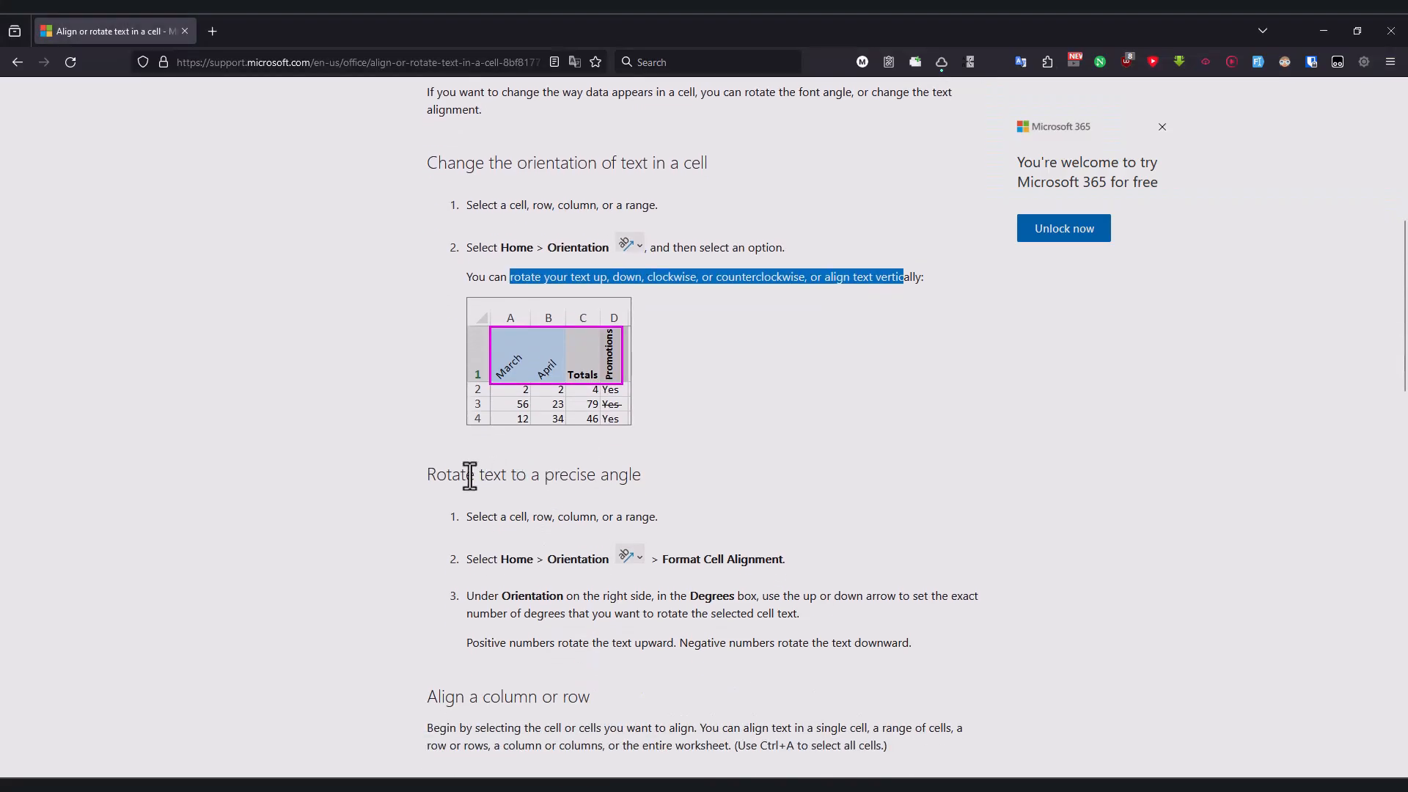
{"action": "left_click_drag", "start_coordinate": [456, 475], "coordinate": [642, 475]}
{"action": "left_click_drag", "start_coordinate": [487, 517], "coordinate": [649, 517]}
{"action": "left_click_drag", "start_coordinate": [478, 559], "coordinate": [775, 571]}
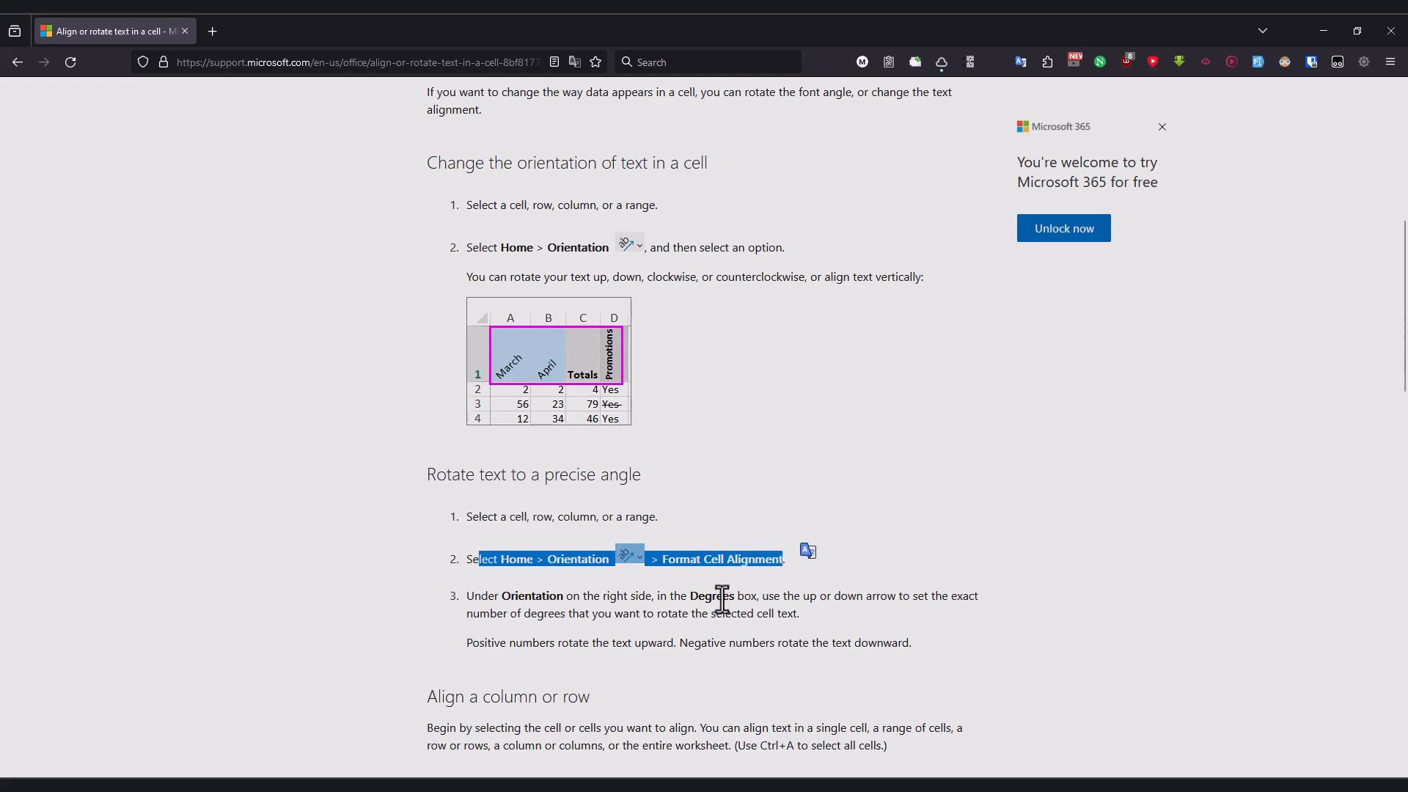
Step: In Excel, follow the article's Degrees instruction and rotate the text in B1:B32 to 15 degrees
{"action": "key", "text": "alt+Tab"}
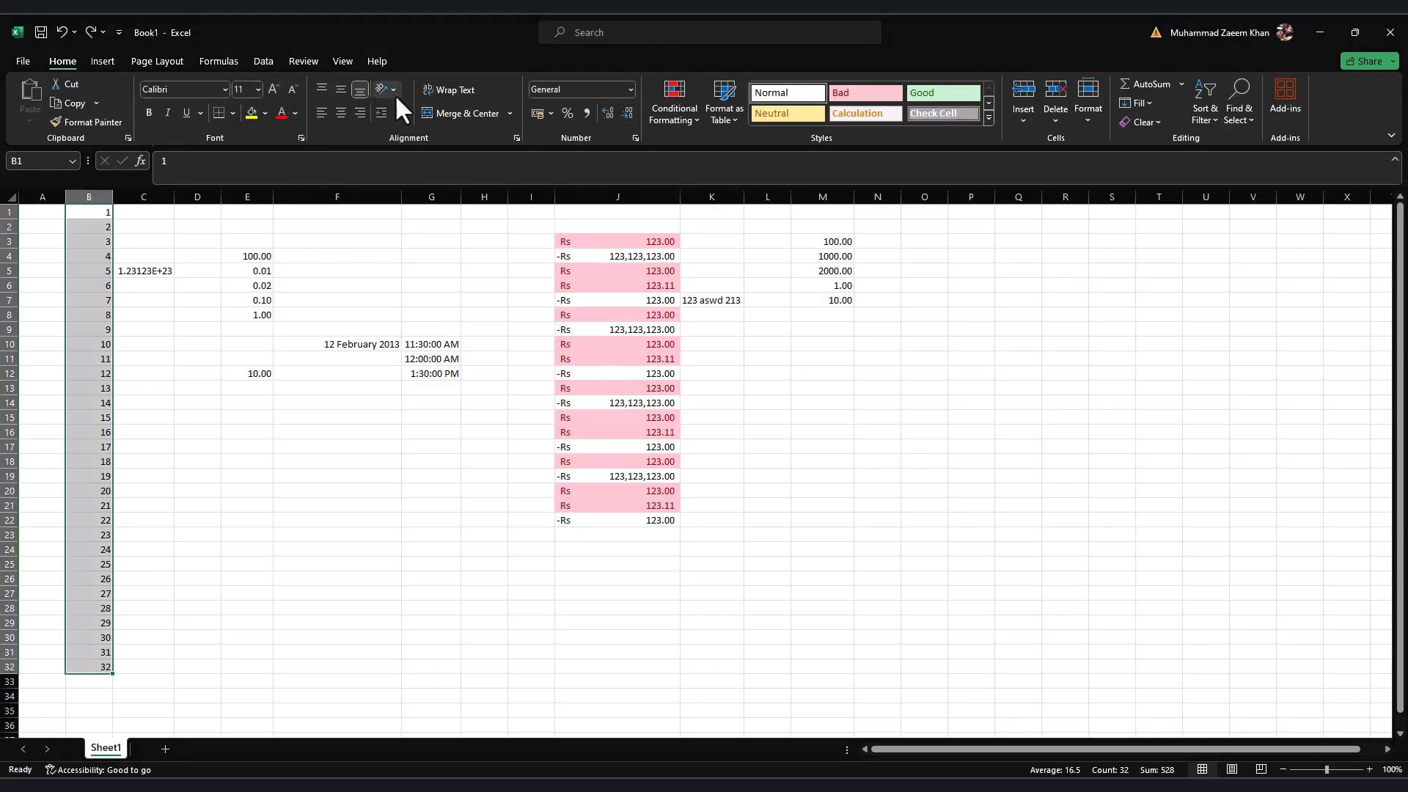
{"action": "key", "text": "ctrl+1"}
{"action": "key", "text": "alt+Tab"}
{"action": "left_click_drag", "start_coordinate": [669, 595], "coordinate": [825, 578]}
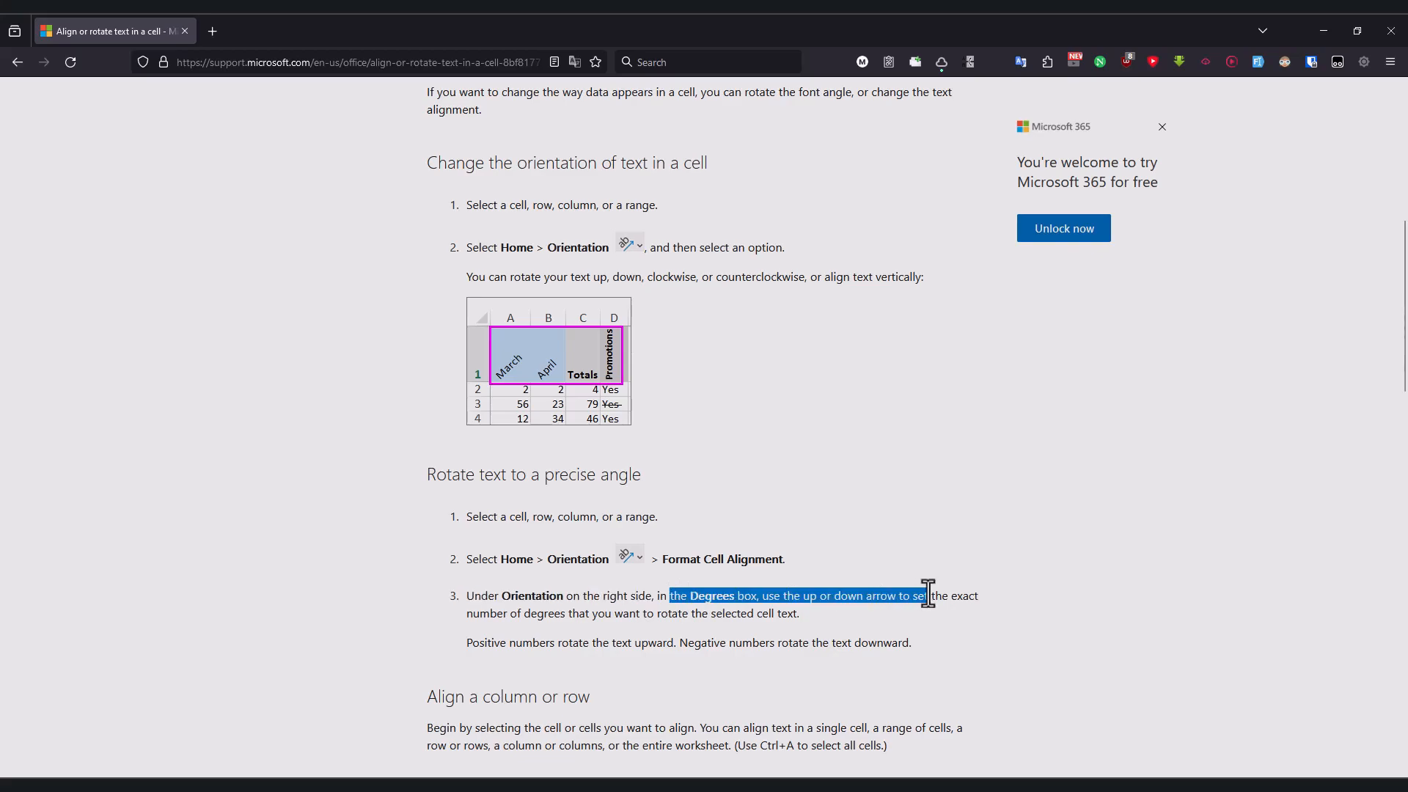
{"action": "key", "text": "alt+Tab"}
{"action": "left_click", "coordinate": [1002, 280]}
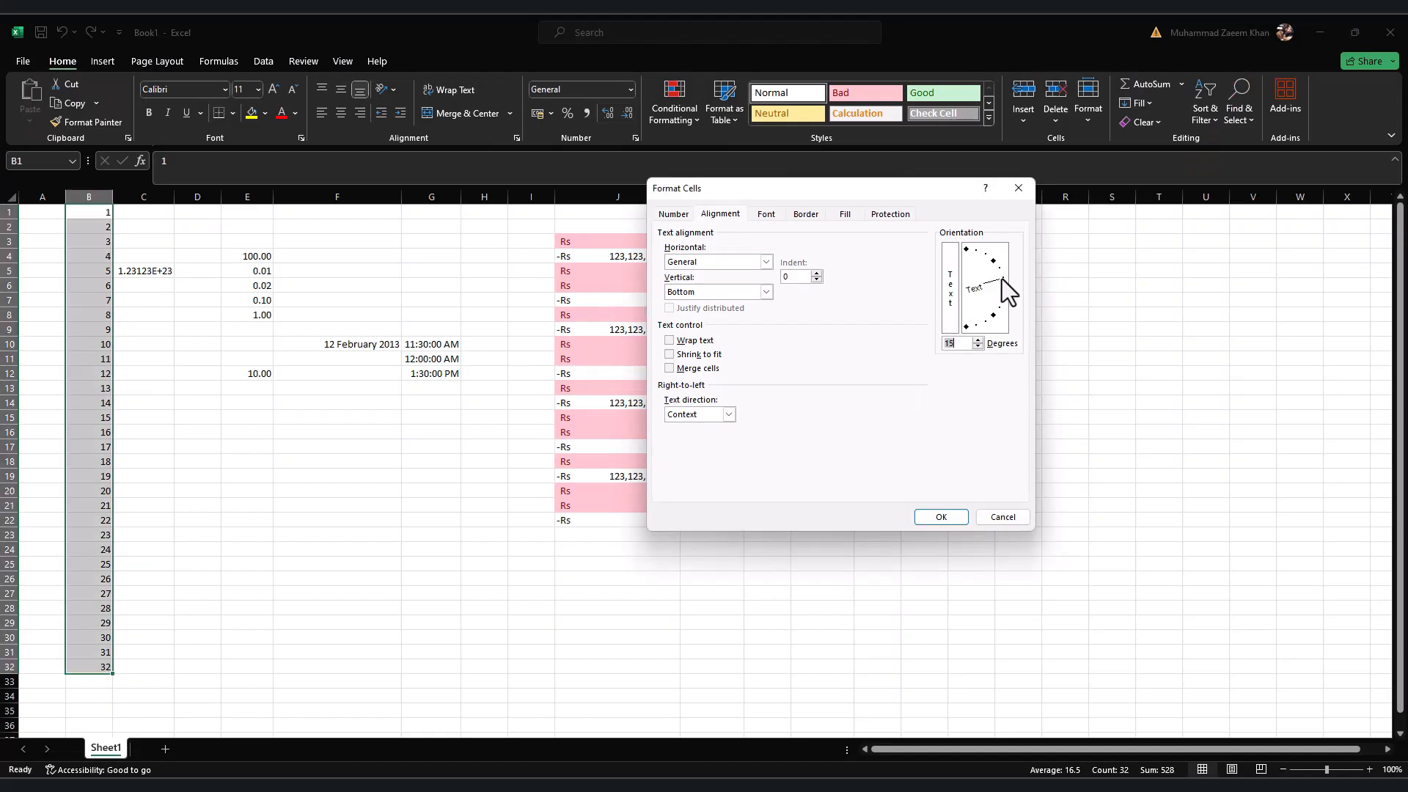
{"action": "left_click", "coordinate": [938, 517]}
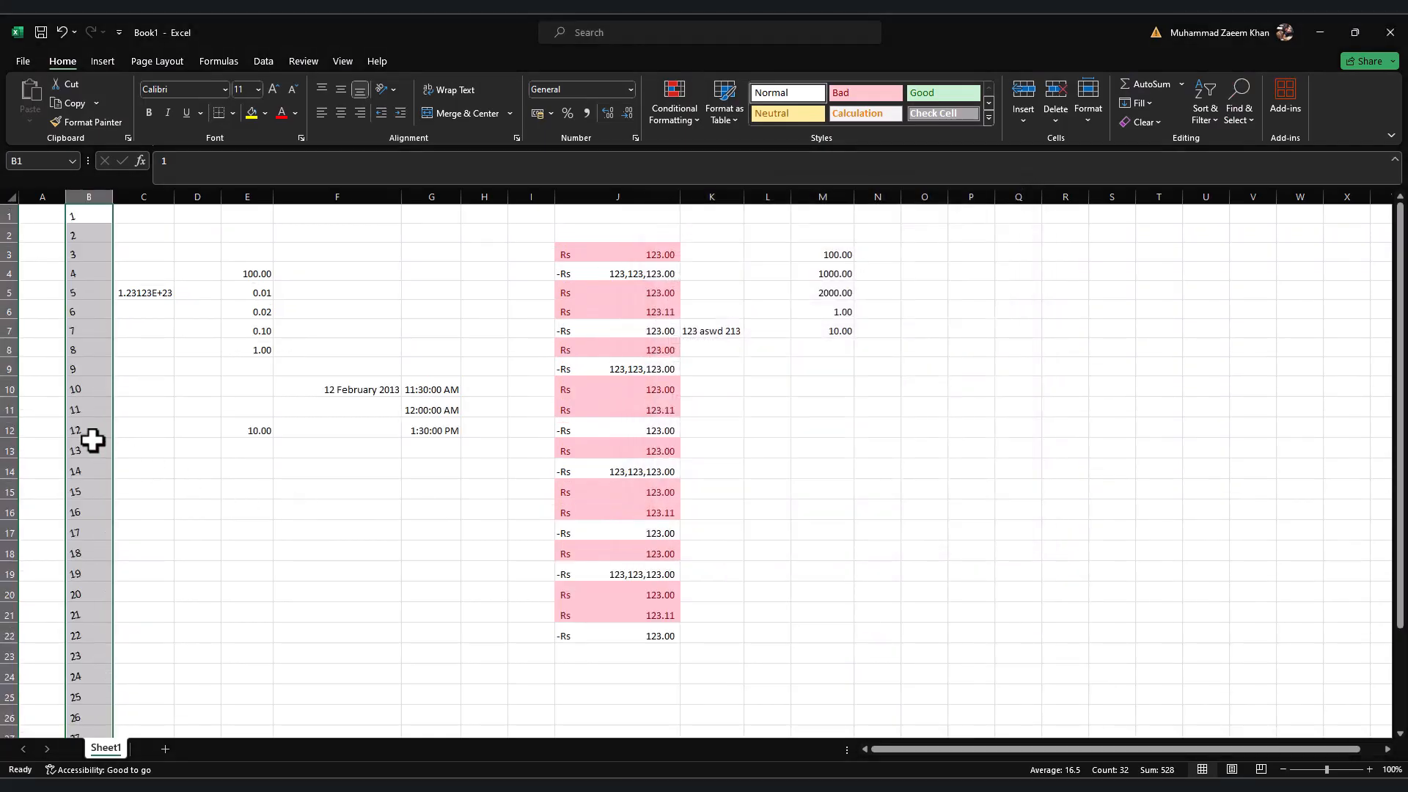
Step: Read the article's explanation of how positive and negative numbers rotate text
{"action": "key", "text": "alt+Tab"}
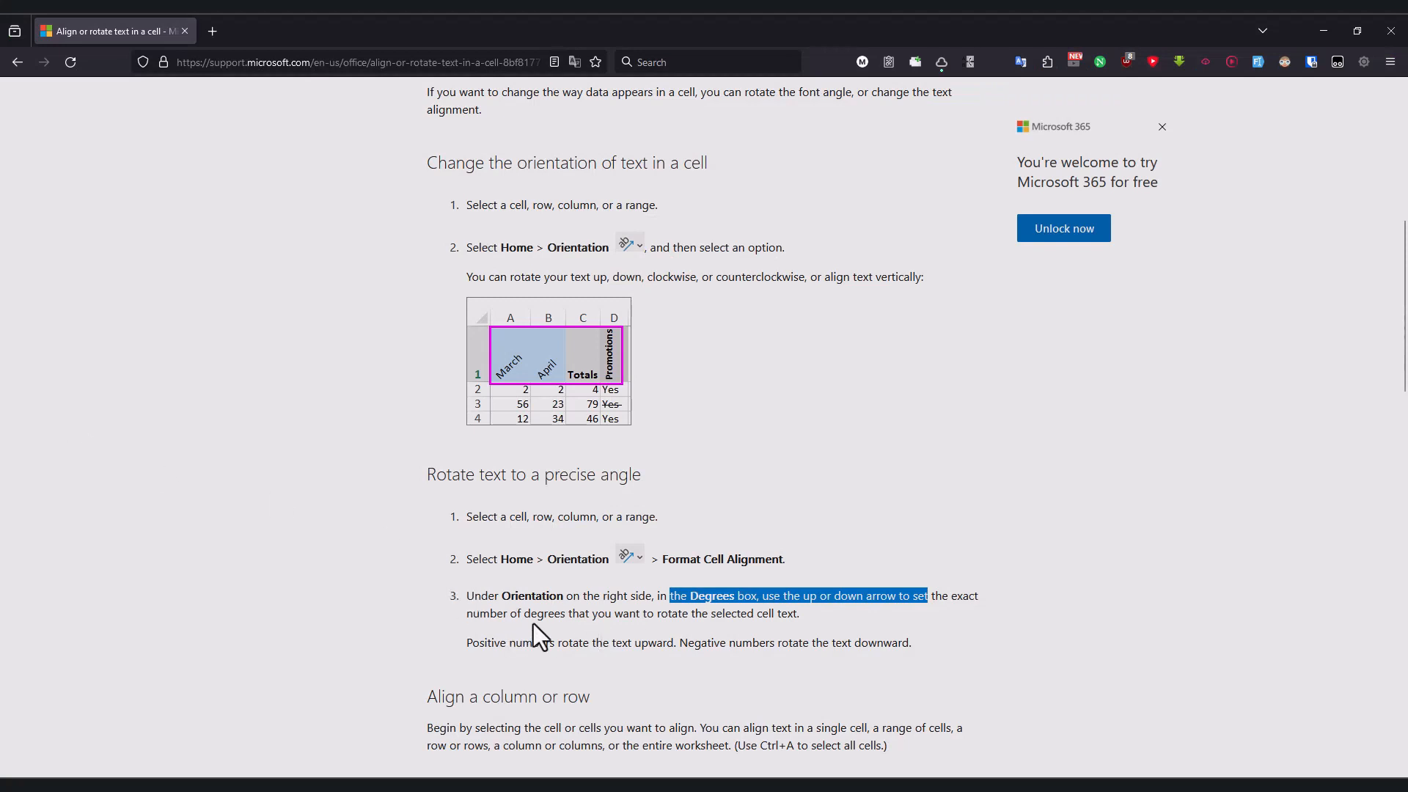
{"action": "left_click_drag", "start_coordinate": [620, 642], "coordinate": [801, 641]}
{"action": "left_click", "coordinate": [745, 660]}
{"action": "left_click_drag", "start_coordinate": [701, 643], "coordinate": [853, 646]}
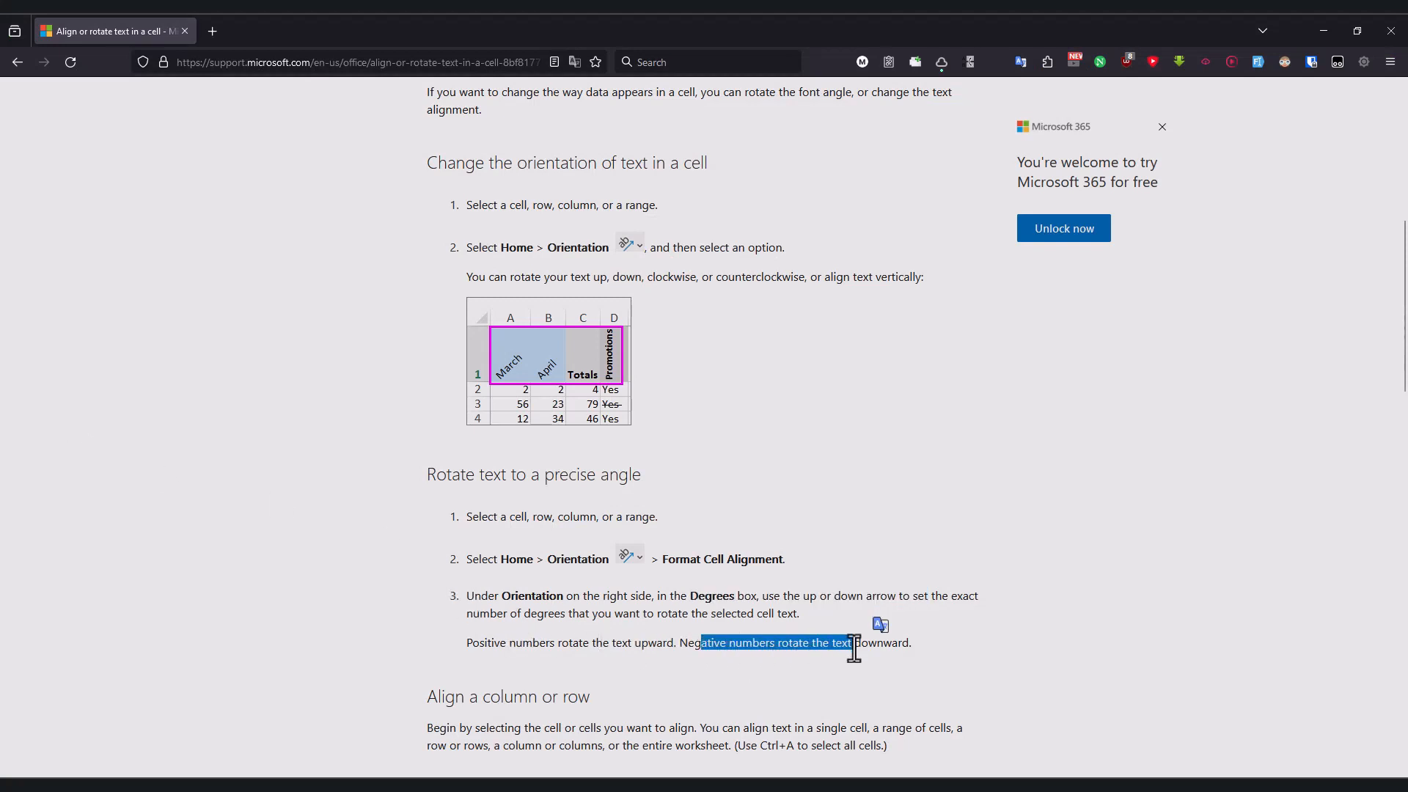
{"action": "scroll", "coordinate": [793, 624], "scroll_direction": "down", "scroll_amount": 2}
Step: In Excel, enter -1 in B33 and -2 in B34, and fill the series down to -11 in B43
{"action": "key", "text": "alt+Tab"}
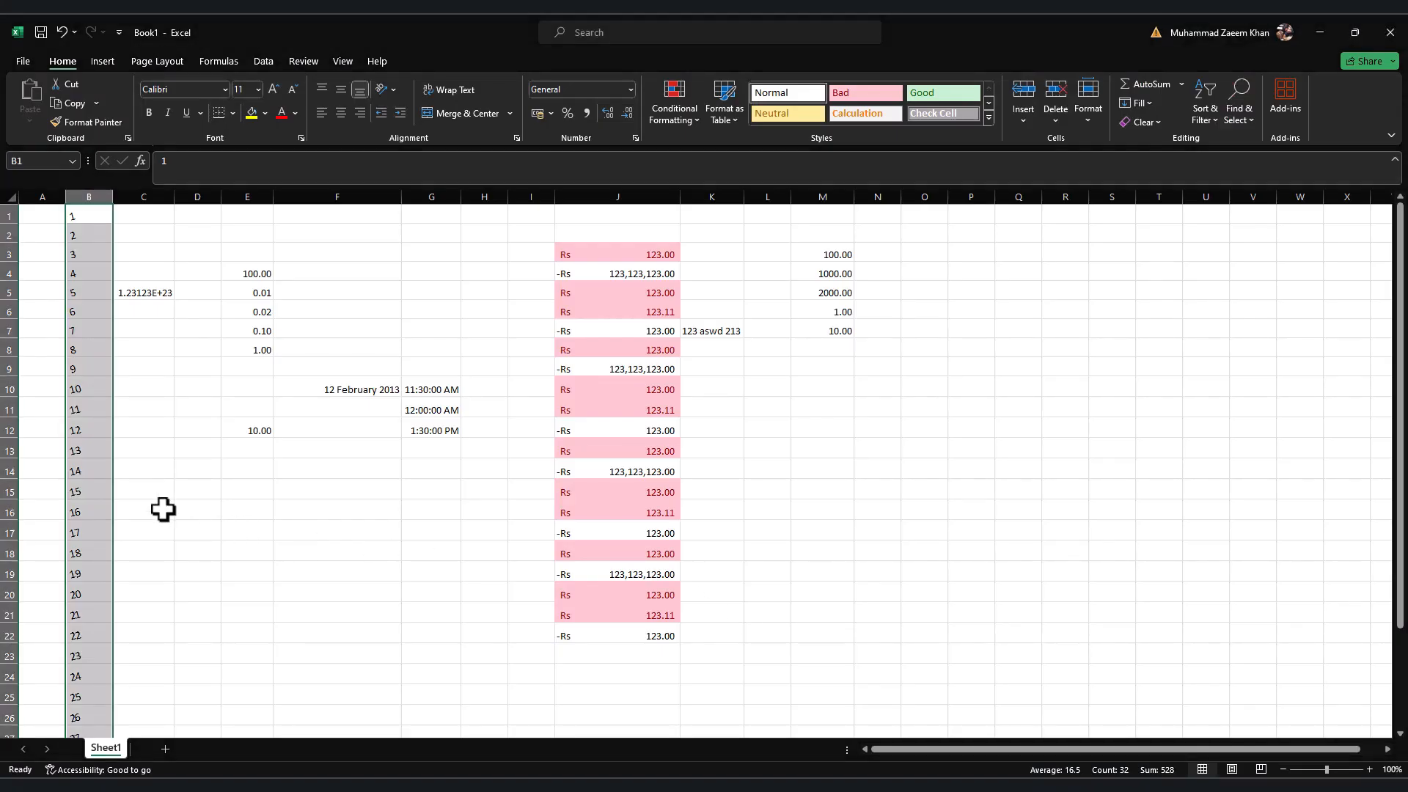
{"action": "scroll", "coordinate": [117, 480], "scroll_direction": "down", "scroll_amount": 5}
{"action": "left_click", "coordinate": [96, 560]}
{"action": "type", "text": "-1"}
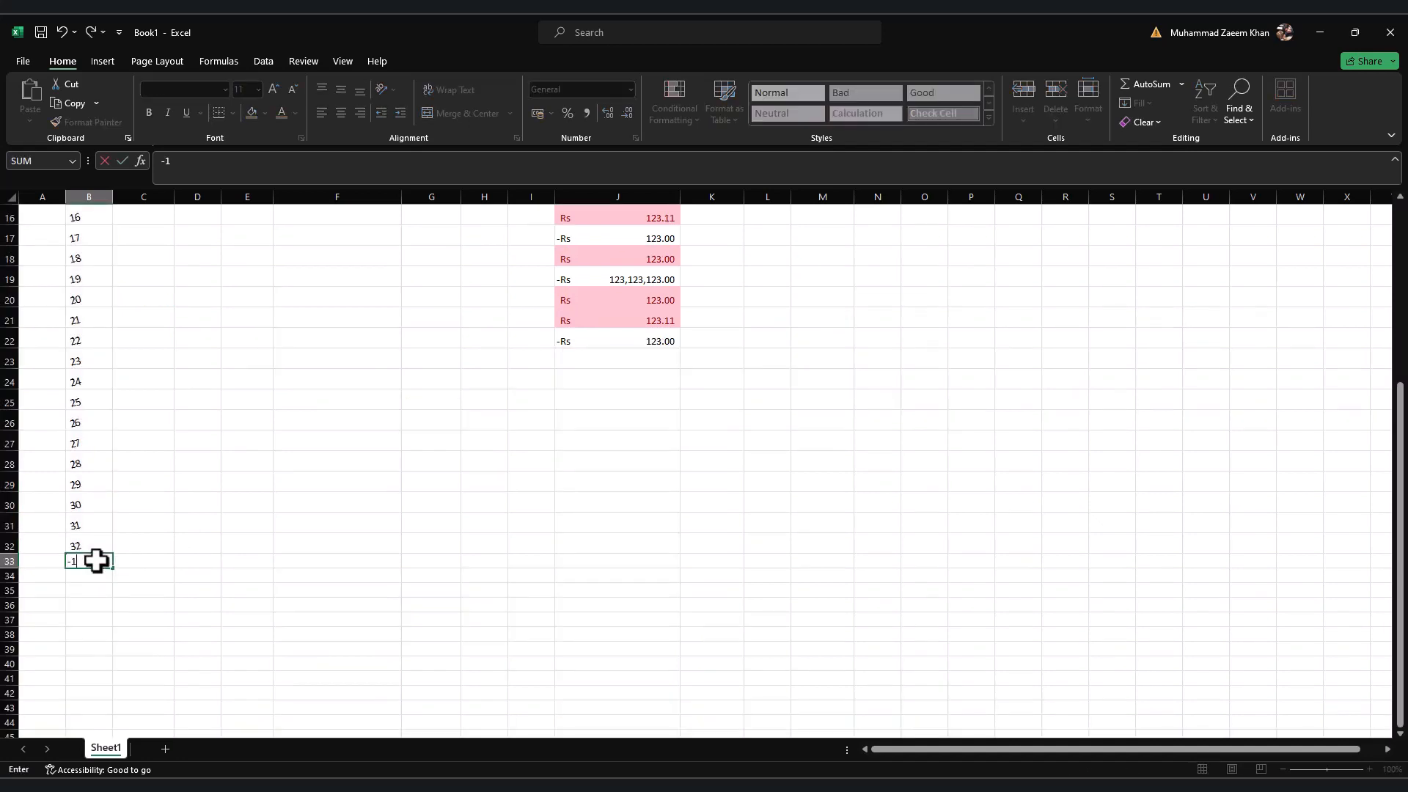
{"action": "key", "text": "Return"}
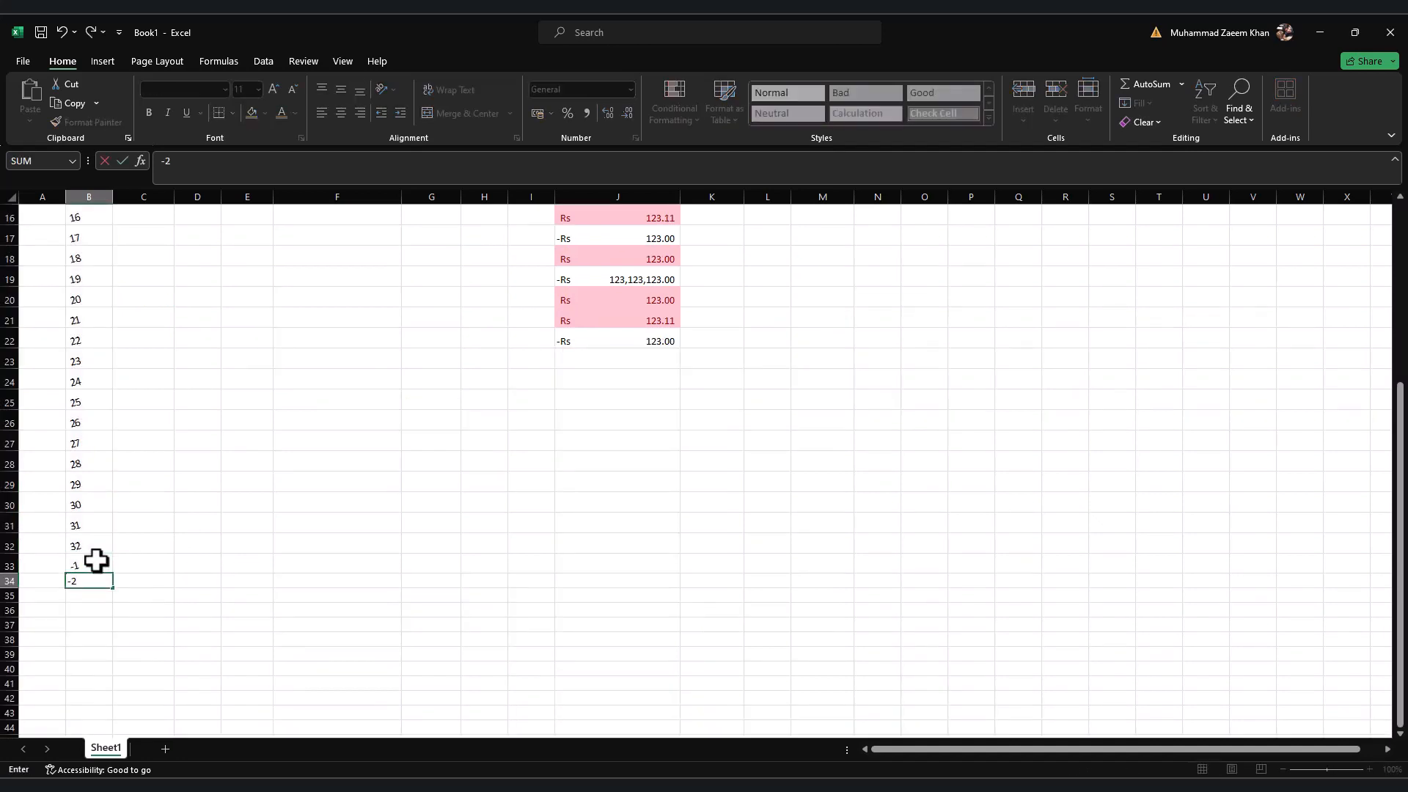
{"action": "type", "text": "-2"}
{"action": "key", "text": "Return"}
{"action": "mouse_move", "coordinate": [90, 581]}
{"action": "left_mouse_down"}
{"action": "mouse_move", "coordinate": [91, 561]}
{"action": "mouse_move", "coordinate": [115, 569]}
{"action": "mouse_move", "coordinate": [86, 587]}
{"action": "left_mouse_up"}
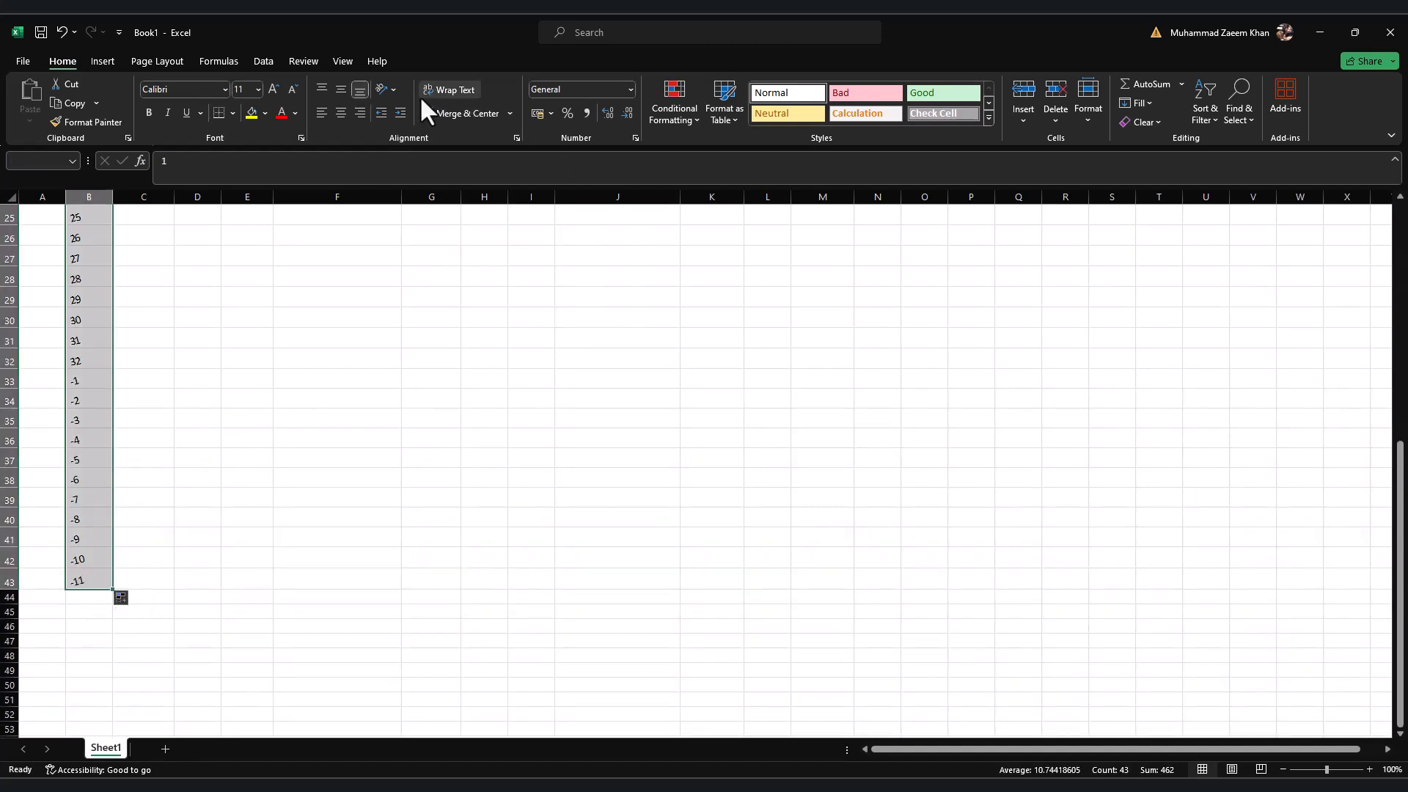
Step: Recheck the article's note on positive and negative rotation numbers
{"action": "left_click", "coordinate": [141, 490]}
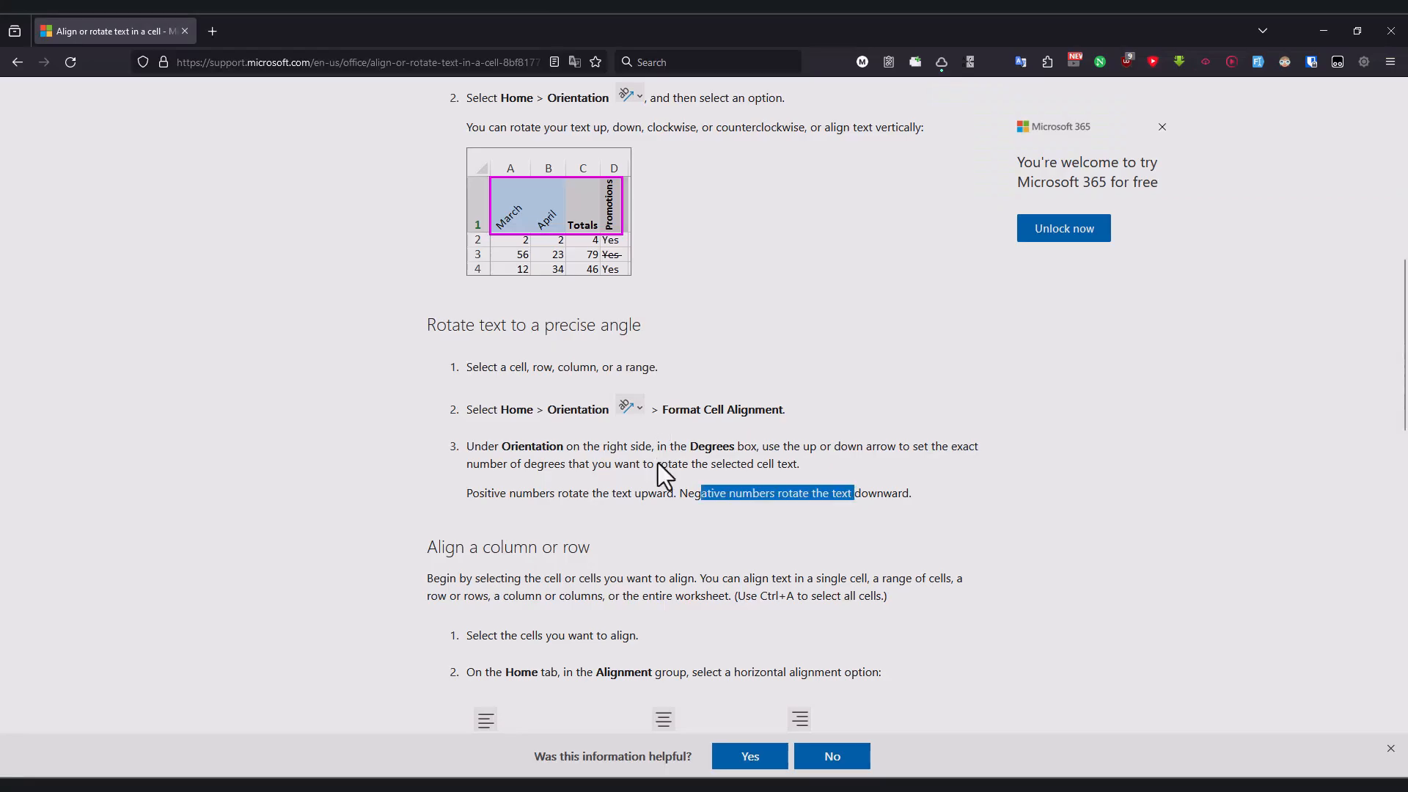
{"action": "left_click_drag", "start_coordinate": [469, 493], "coordinate": [702, 491]}
{"action": "left_click_drag", "start_coordinate": [594, 493], "coordinate": [821, 493]}
{"action": "left_click", "coordinate": [795, 491]}
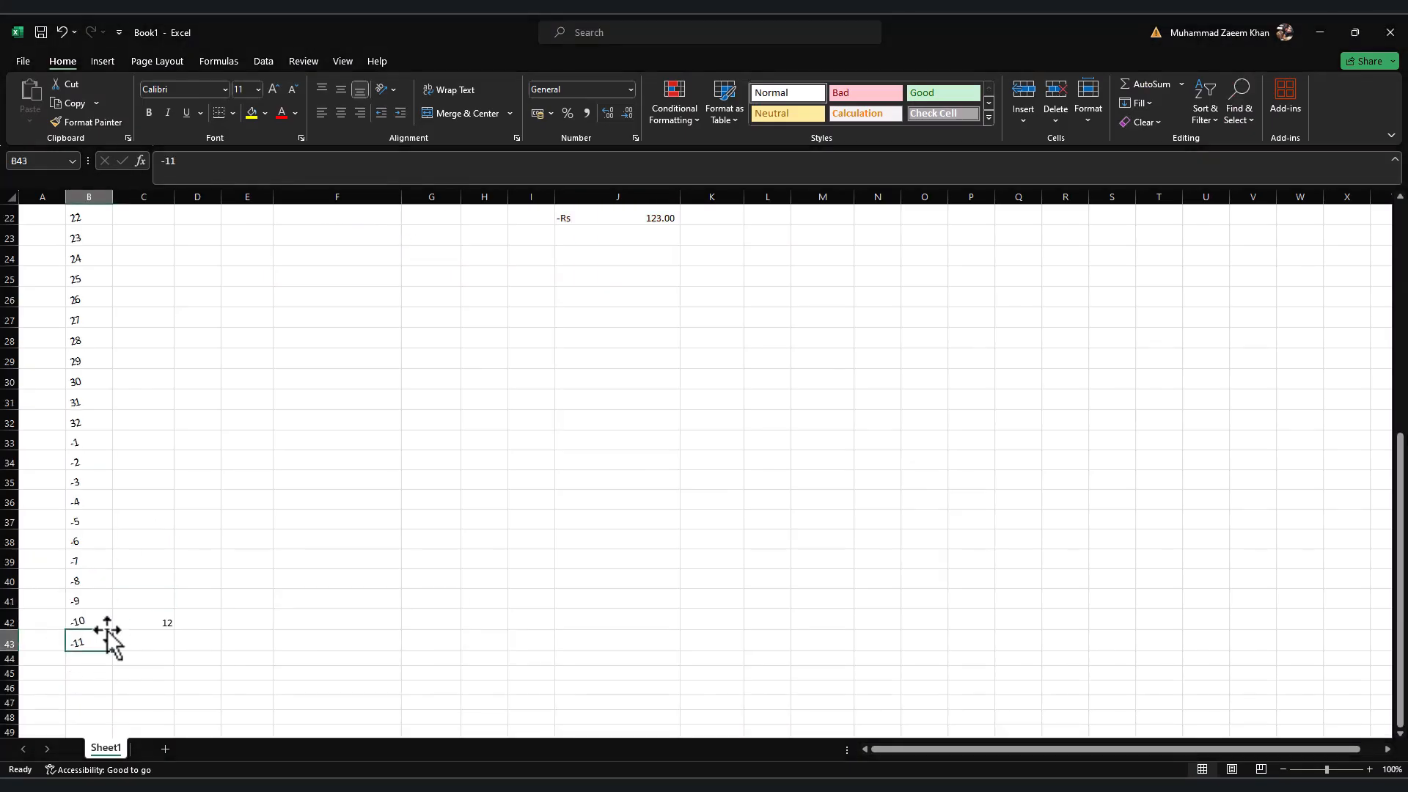
Step: In Excel, select the negative numbers in B33:B43 and examine the Orientation options
{"action": "left_click_drag", "start_coordinate": [106, 639], "coordinate": [88, 442]}
{"action": "left_click", "coordinate": [387, 89]}
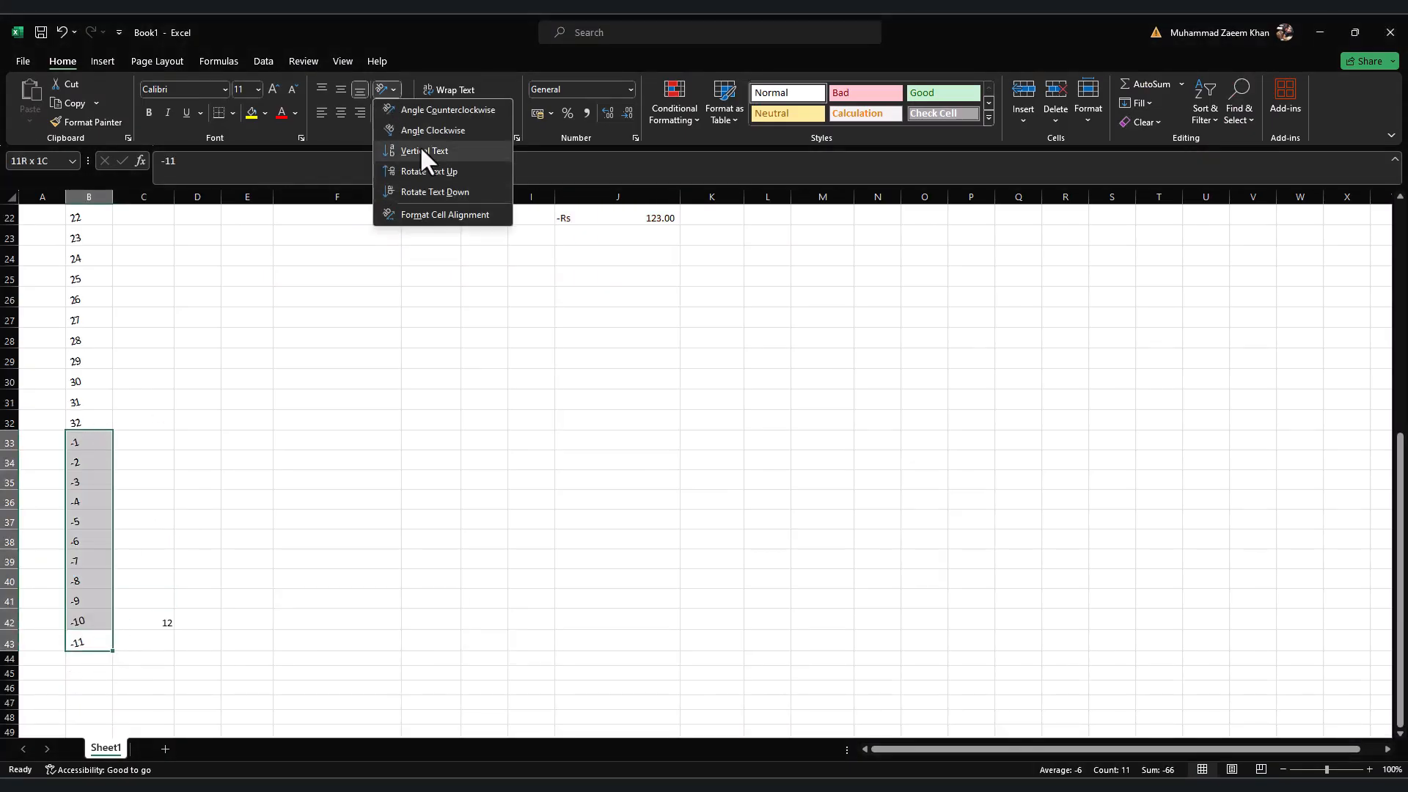
{"action": "key", "text": "Escape"}
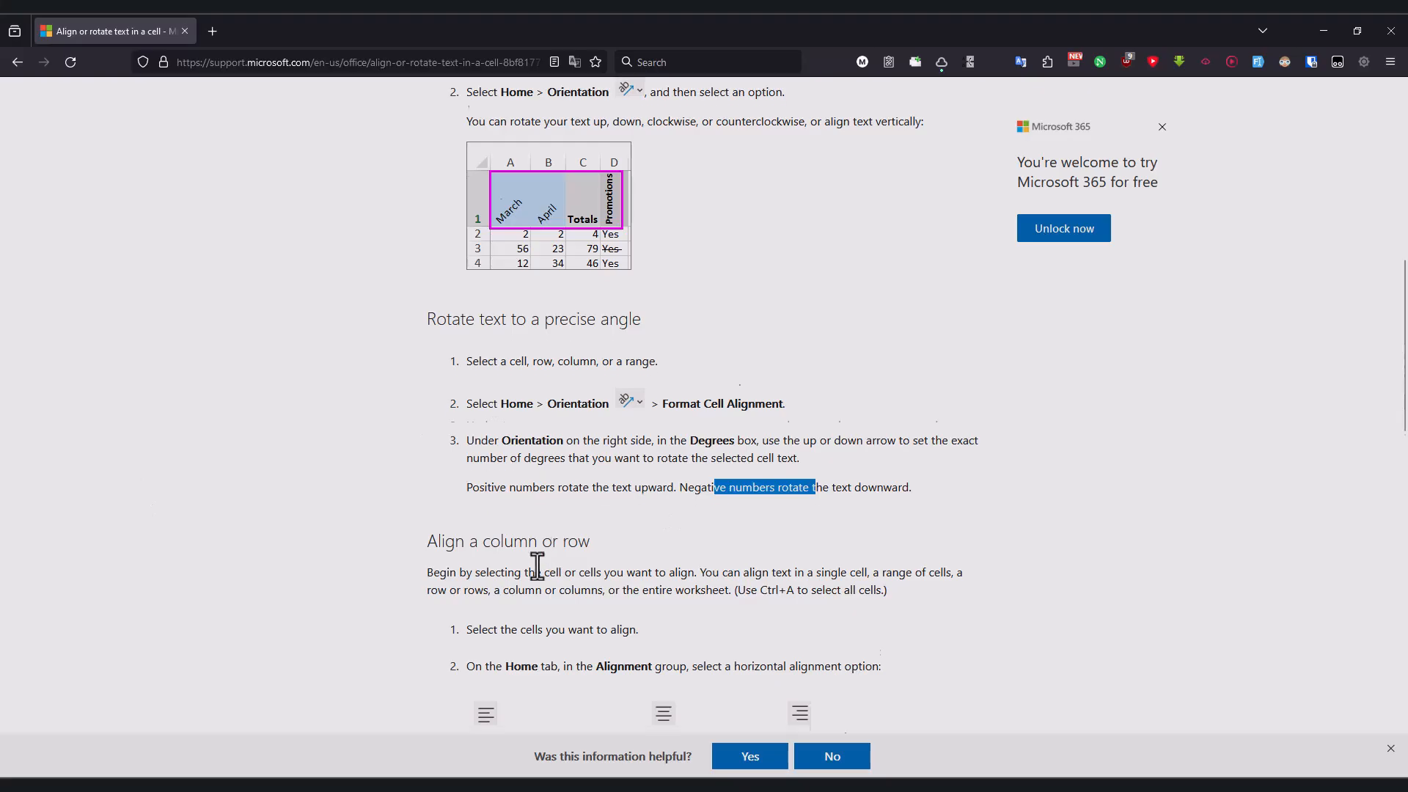
Step: Read the article's Align a column or row section, including how to select all cells
{"action": "scroll", "coordinate": [538, 569], "scroll_direction": "down", "scroll_amount": 2}
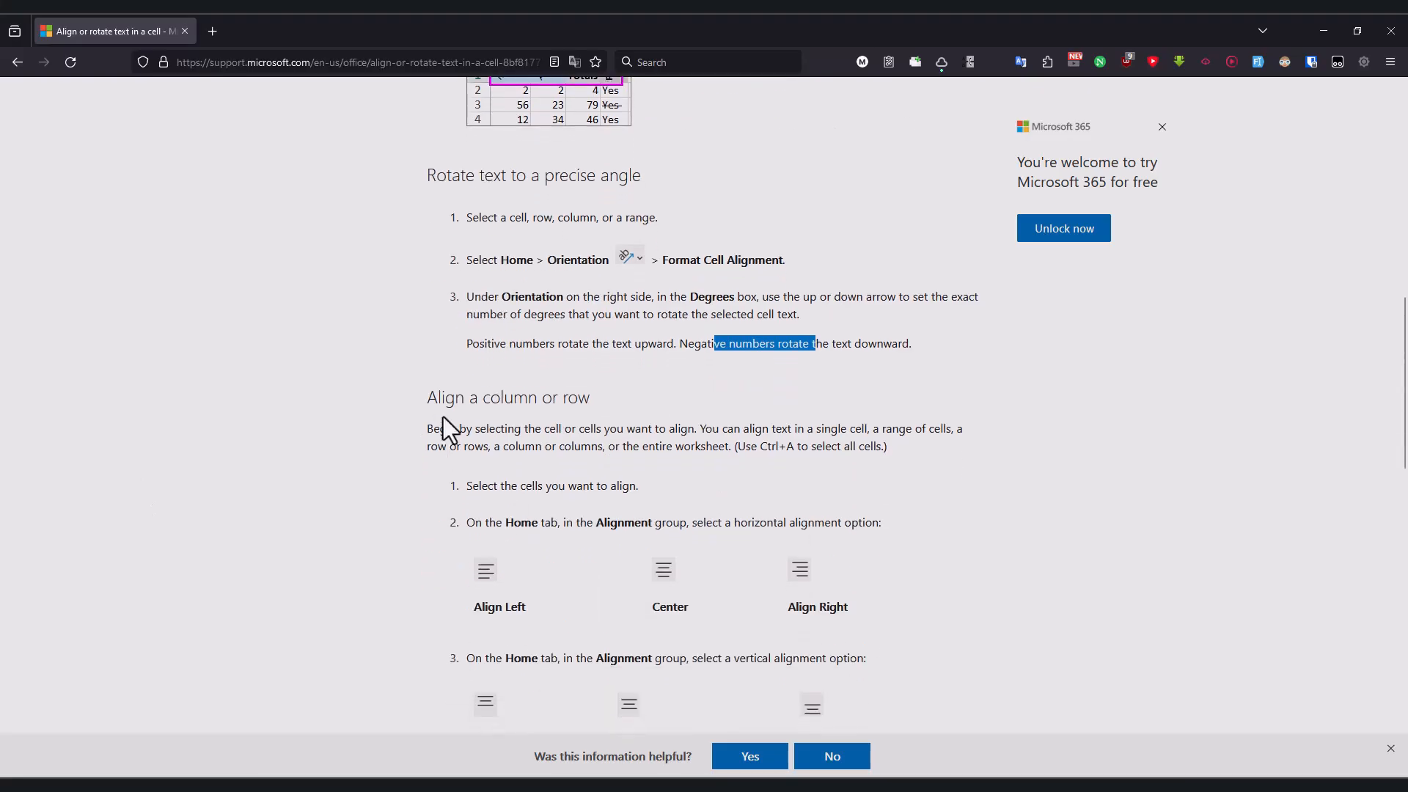
{"action": "left_click_drag", "start_coordinate": [454, 431], "coordinate": [594, 434]}
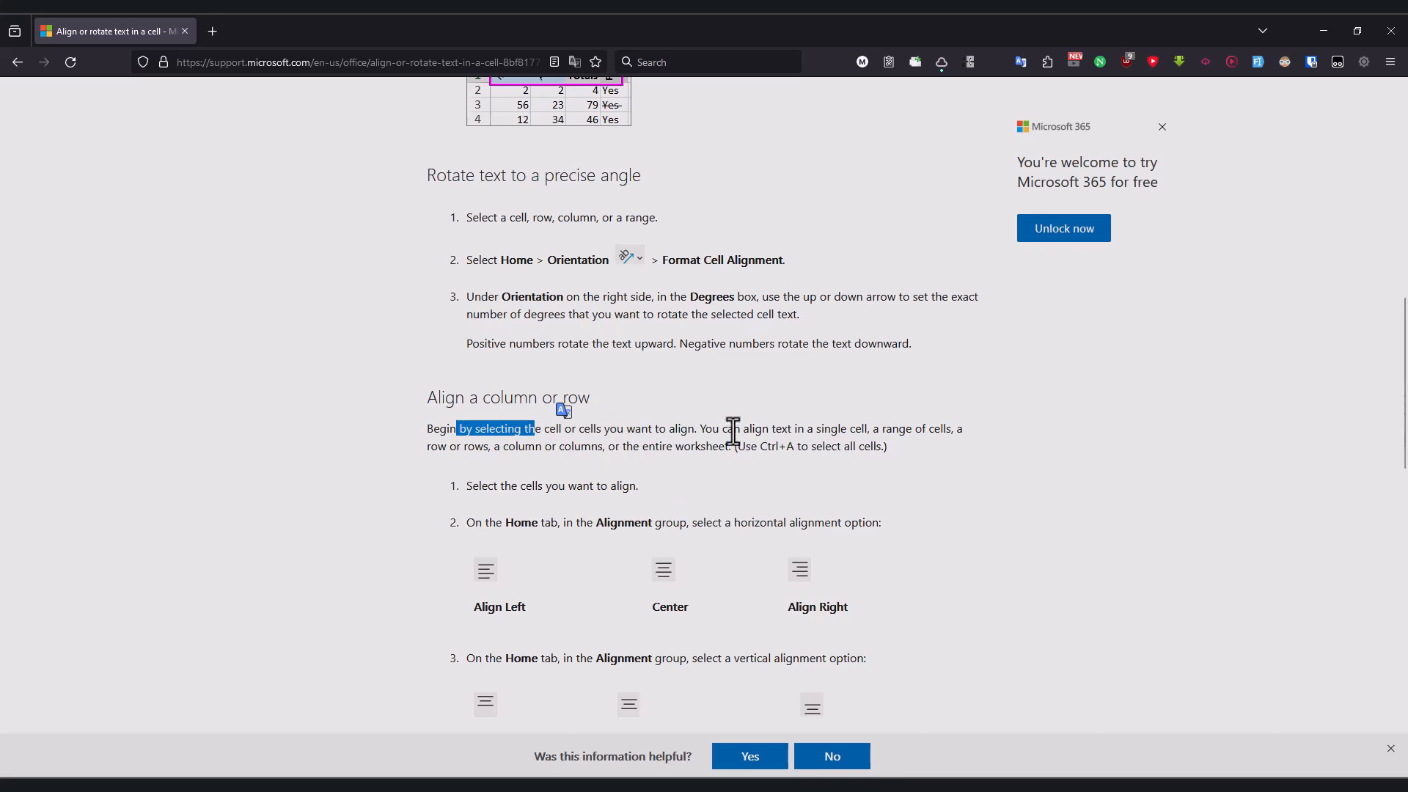
{"action": "left_click_drag", "start_coordinate": [733, 432], "coordinate": [782, 431]}
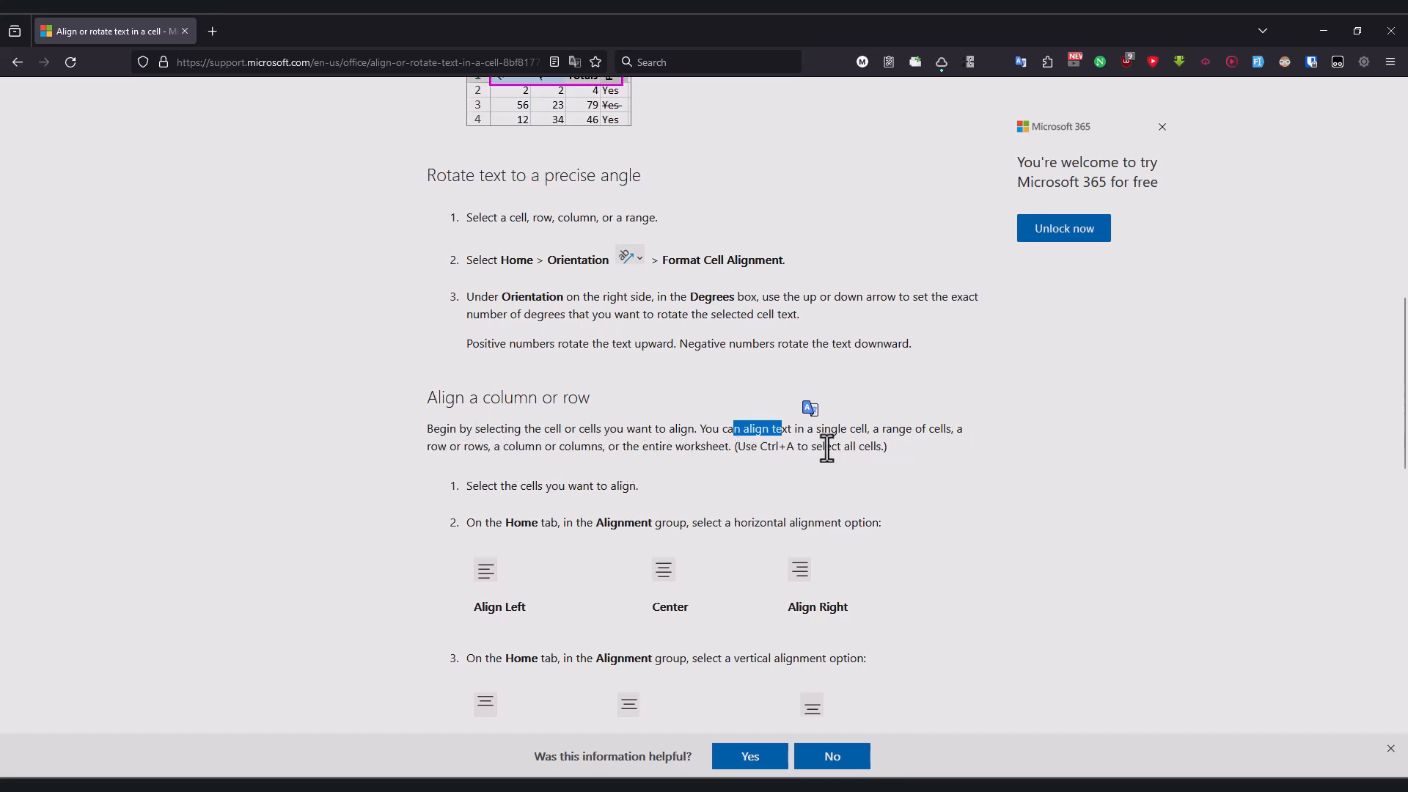
{"action": "scroll", "coordinate": [890, 451], "scroll_direction": "down", "scroll_amount": 1}
Step: In Excel, select the entire worksheet and try left and right horizontal alignment, finishing with Center
{"action": "key", "text": "alt+Tab"}
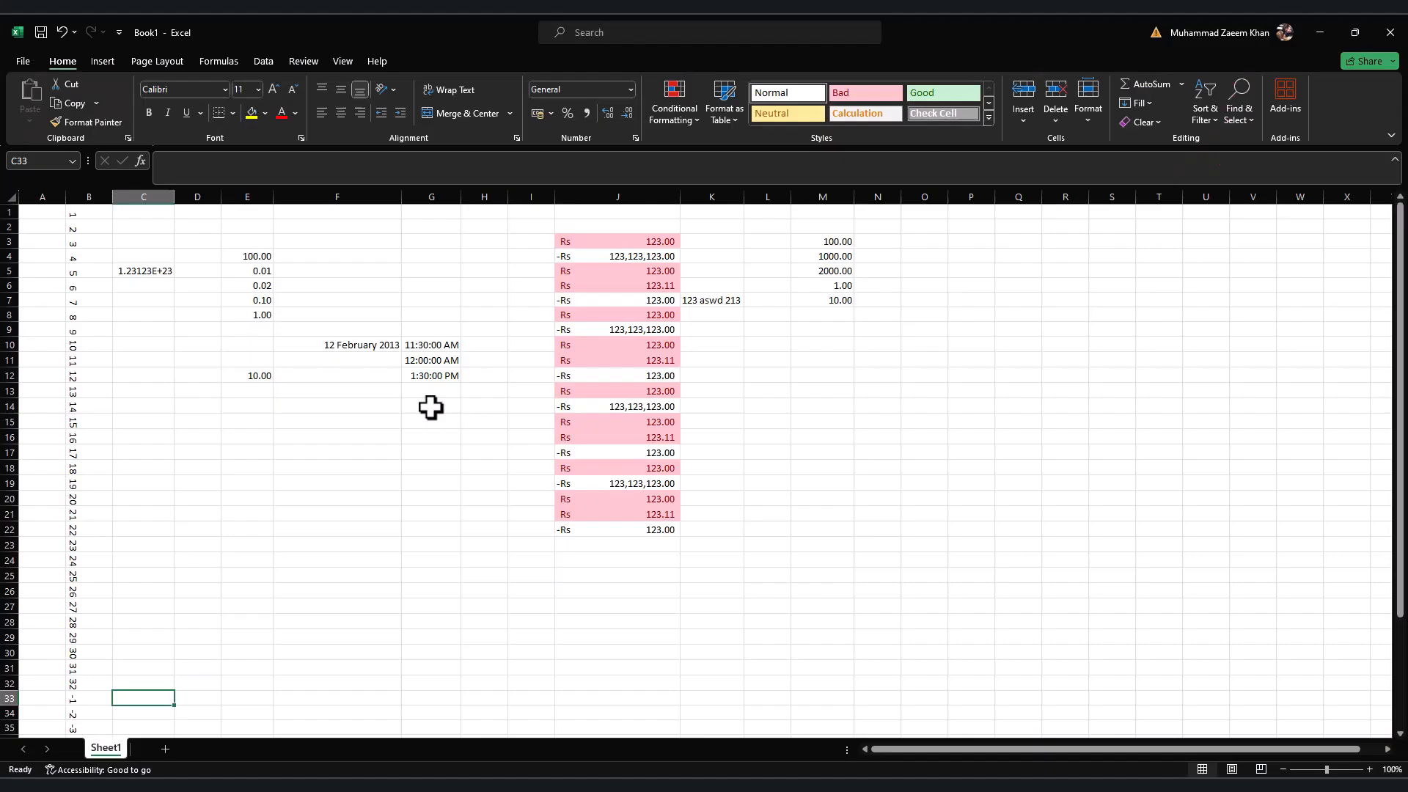
{"action": "left_click", "coordinate": [355, 398]}
{"action": "key", "text": "ctrl+a"}
{"action": "key", "text": "alt+Tab"}
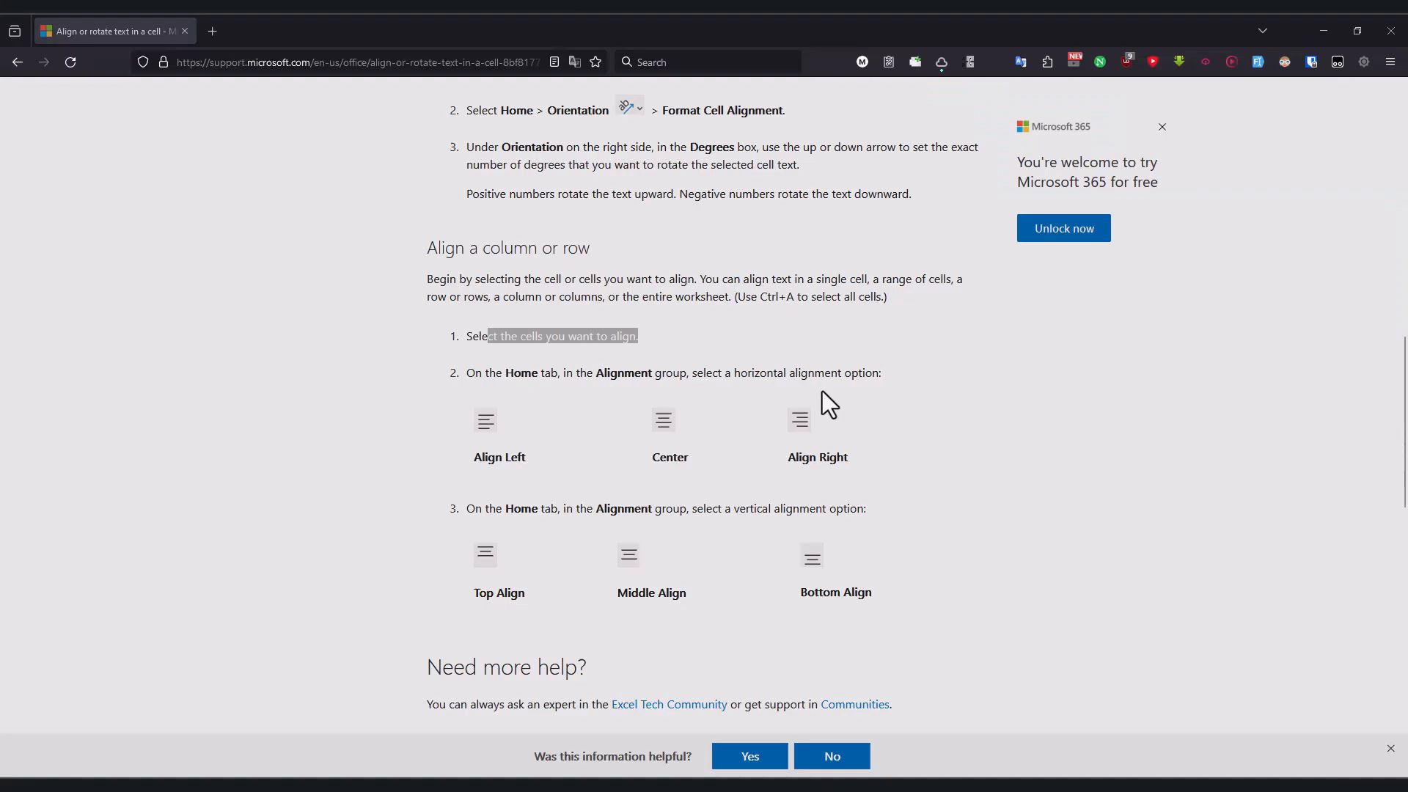
{"action": "key", "text": "alt+Tab"}
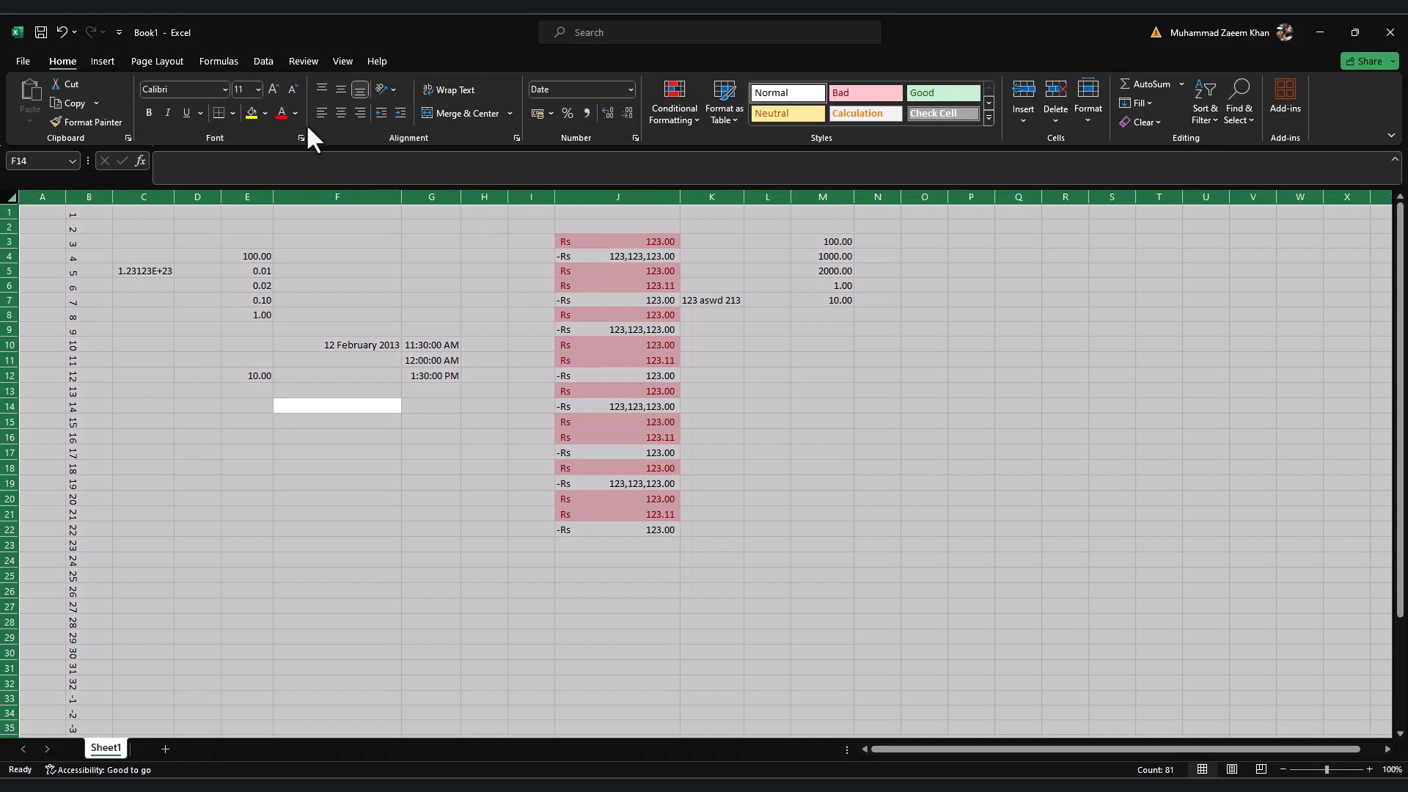
{"action": "left_click", "coordinate": [324, 111]}
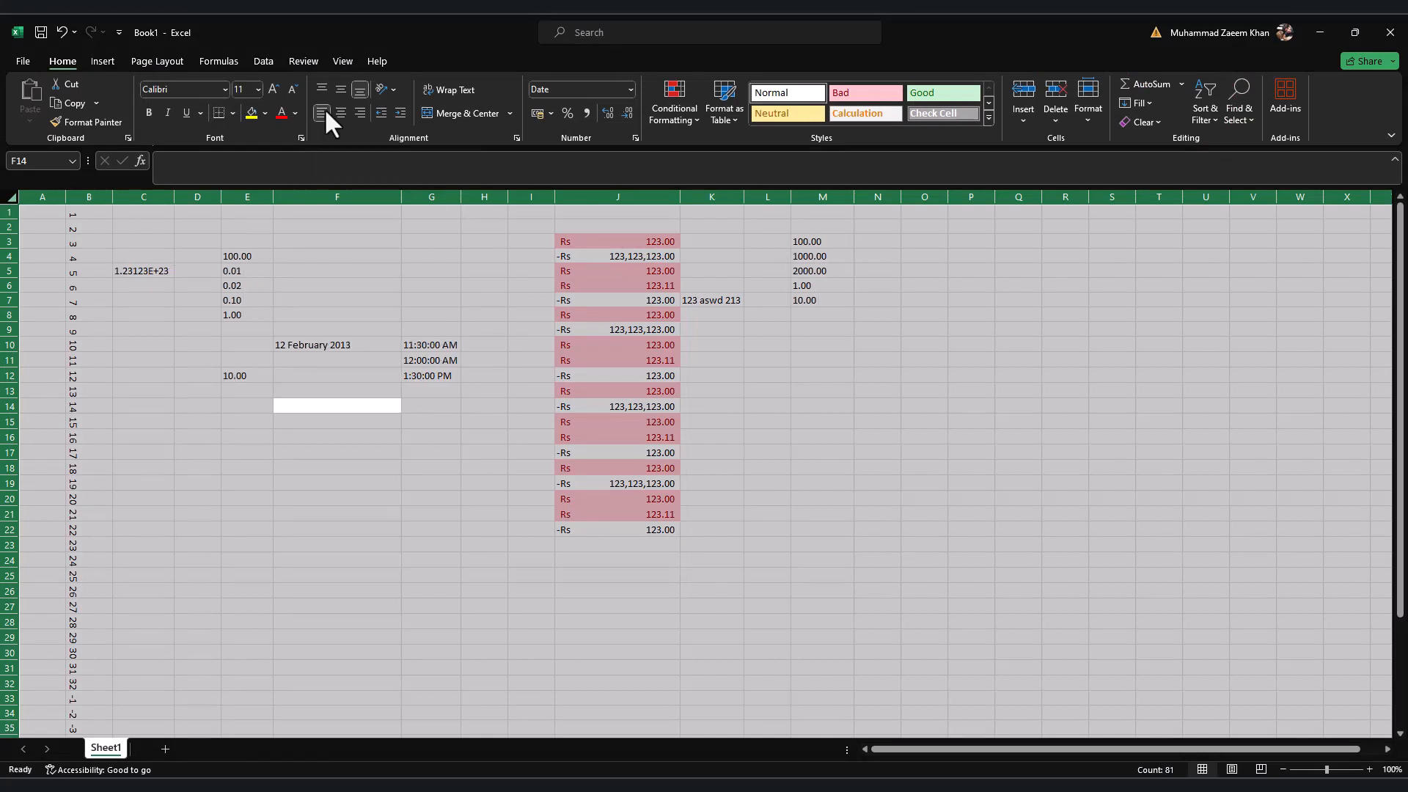
{"action": "left_click", "coordinate": [361, 112]}
{"action": "left_click", "coordinate": [339, 113]}
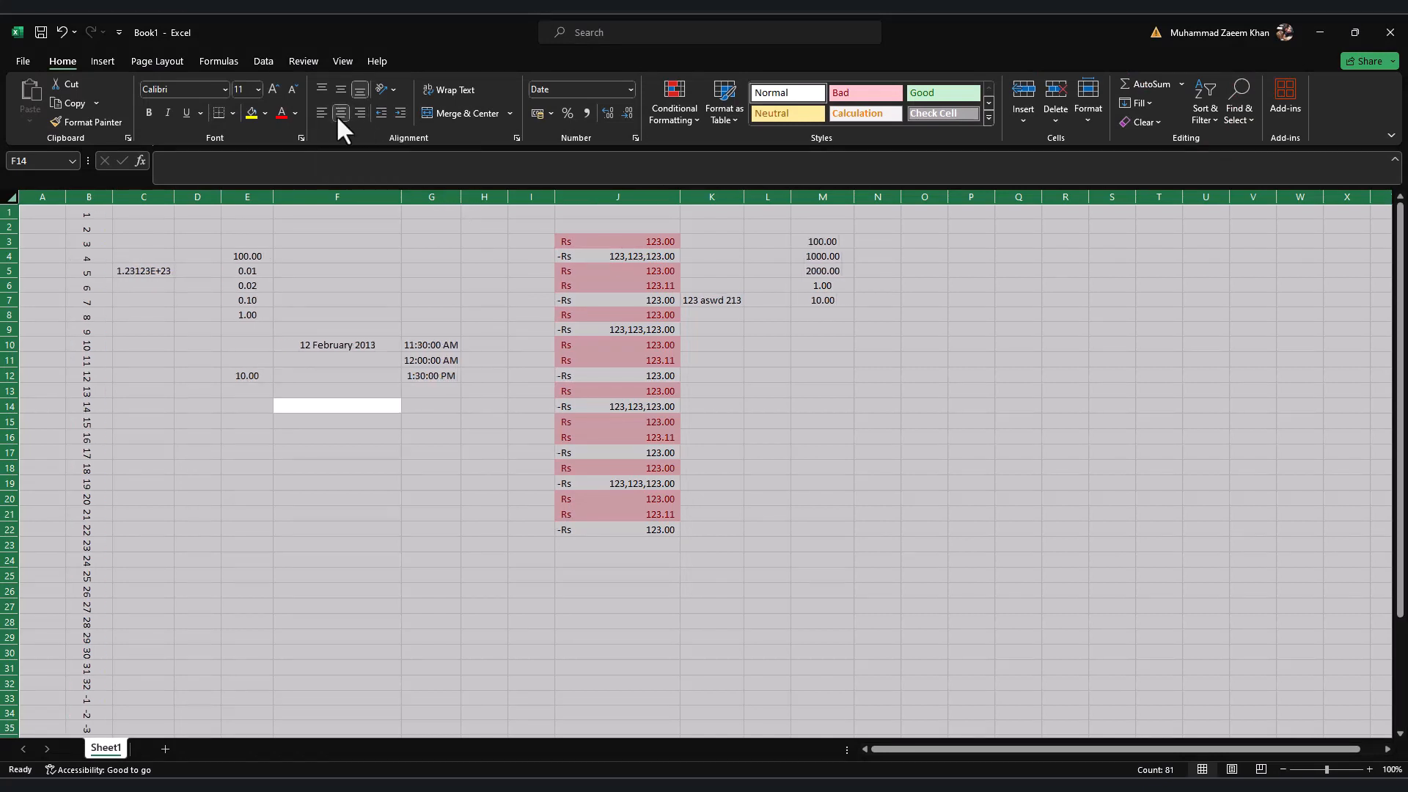
Step: Check the article's vertical alignment options and apply Middle Align to the entire worksheet in Excel
{"action": "key", "text": "alt+Tab"}
{"action": "key", "text": "alt+Tab"}
{"action": "left_click", "coordinate": [342, 87]}
Step: Read the introduction of Microsoft's Change the format of a cell article
{"action": "key", "text": "alt+Tab"}
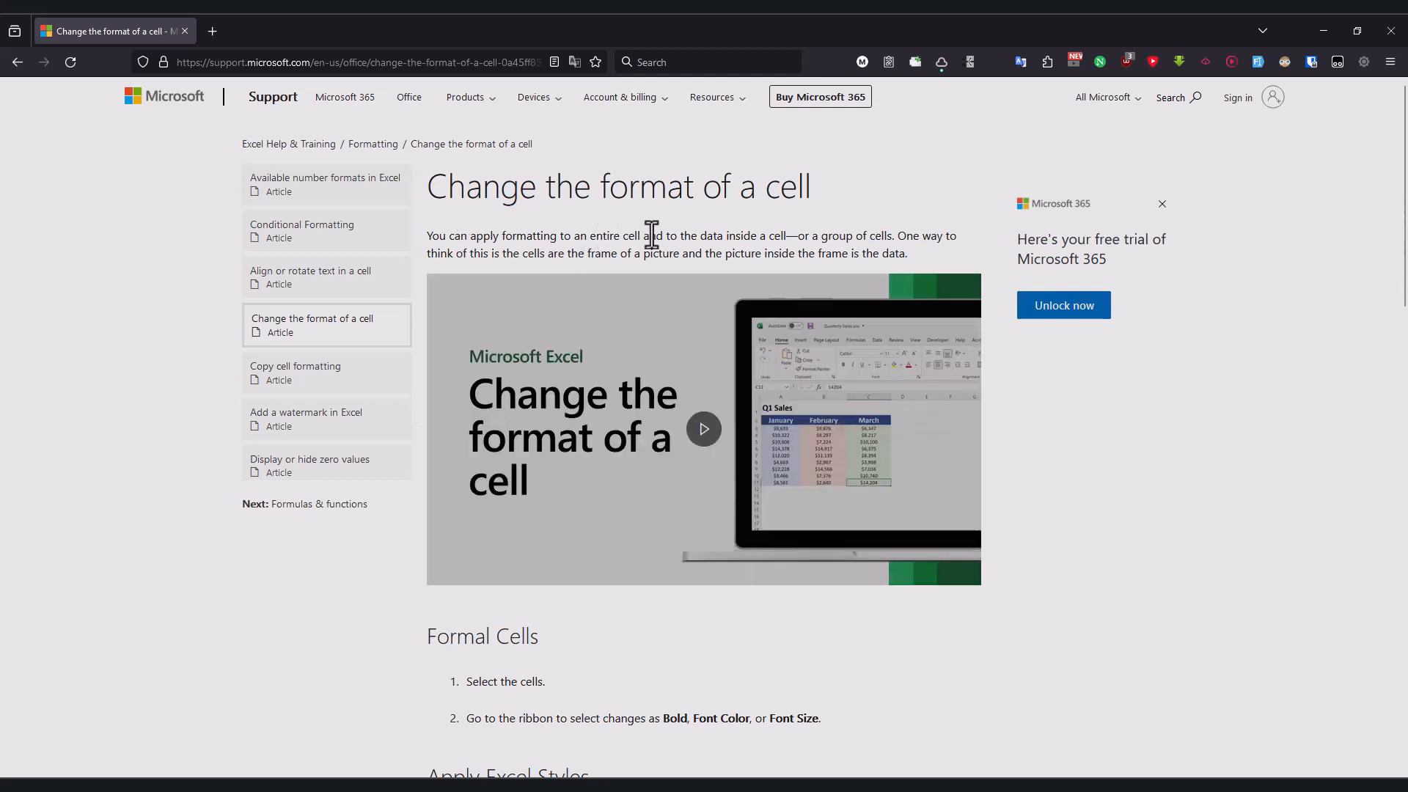
{"action": "left_click_drag", "start_coordinate": [606, 235], "coordinate": [772, 242]}
{"action": "left_click_drag", "start_coordinate": [473, 253], "coordinate": [848, 253]}
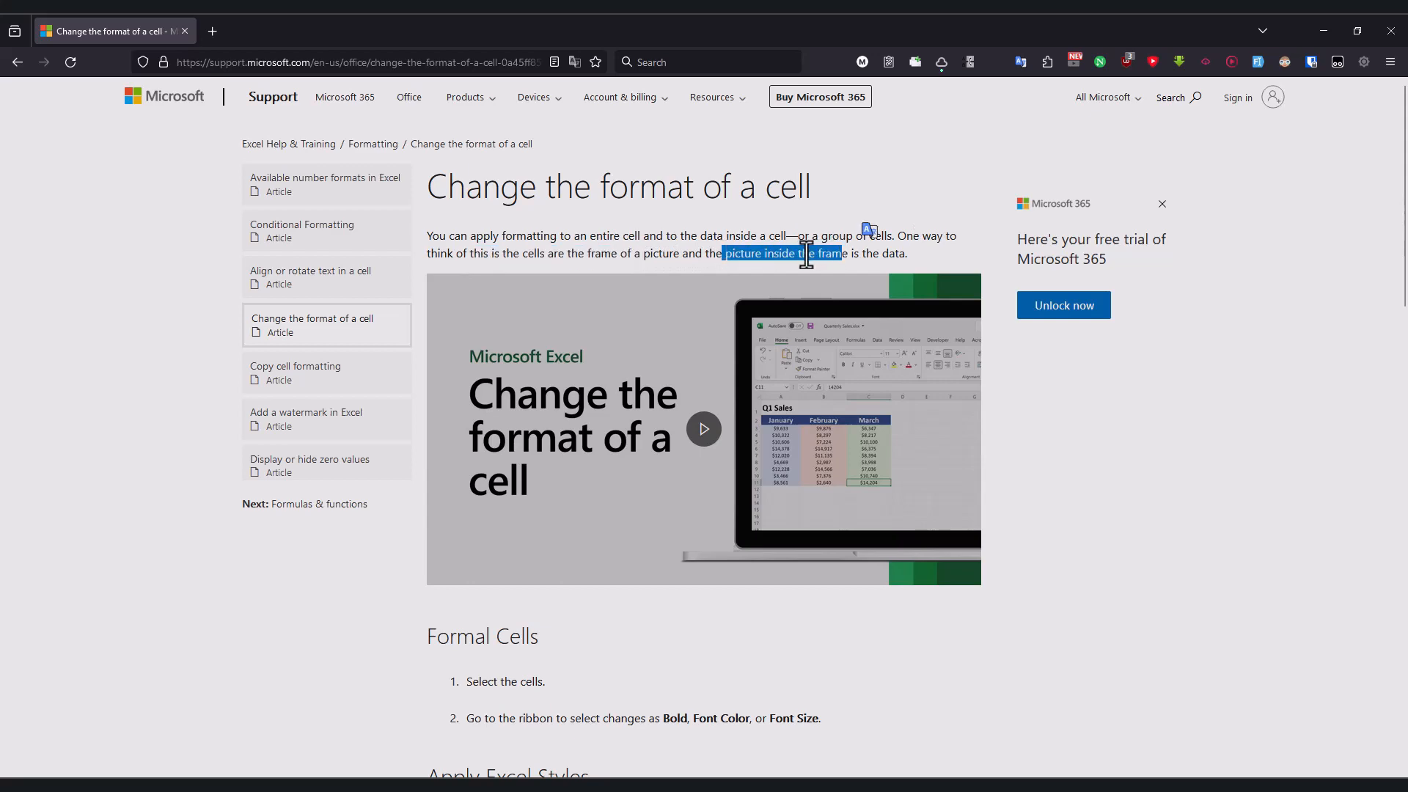
{"action": "left_click", "coordinate": [845, 254]}
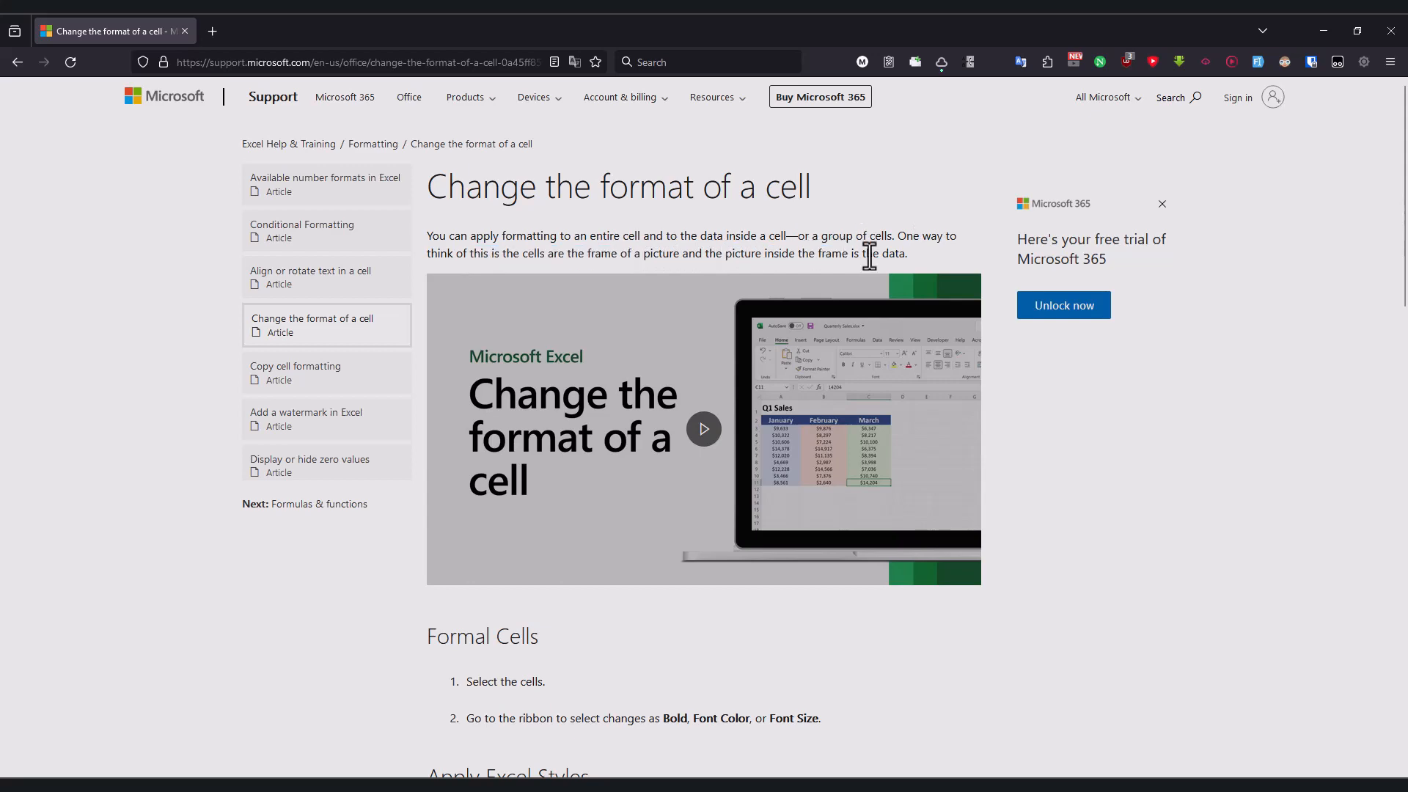
Step: Check the article's basic cell formatting steps, and in Excel increase the font size of E10:G12 to 16 and change the font color
{"action": "scroll", "coordinate": [575, 433], "scroll_direction": "down", "scroll_amount": 4}
{"action": "left_click_drag", "start_coordinate": [473, 383], "coordinate": [595, 383]}
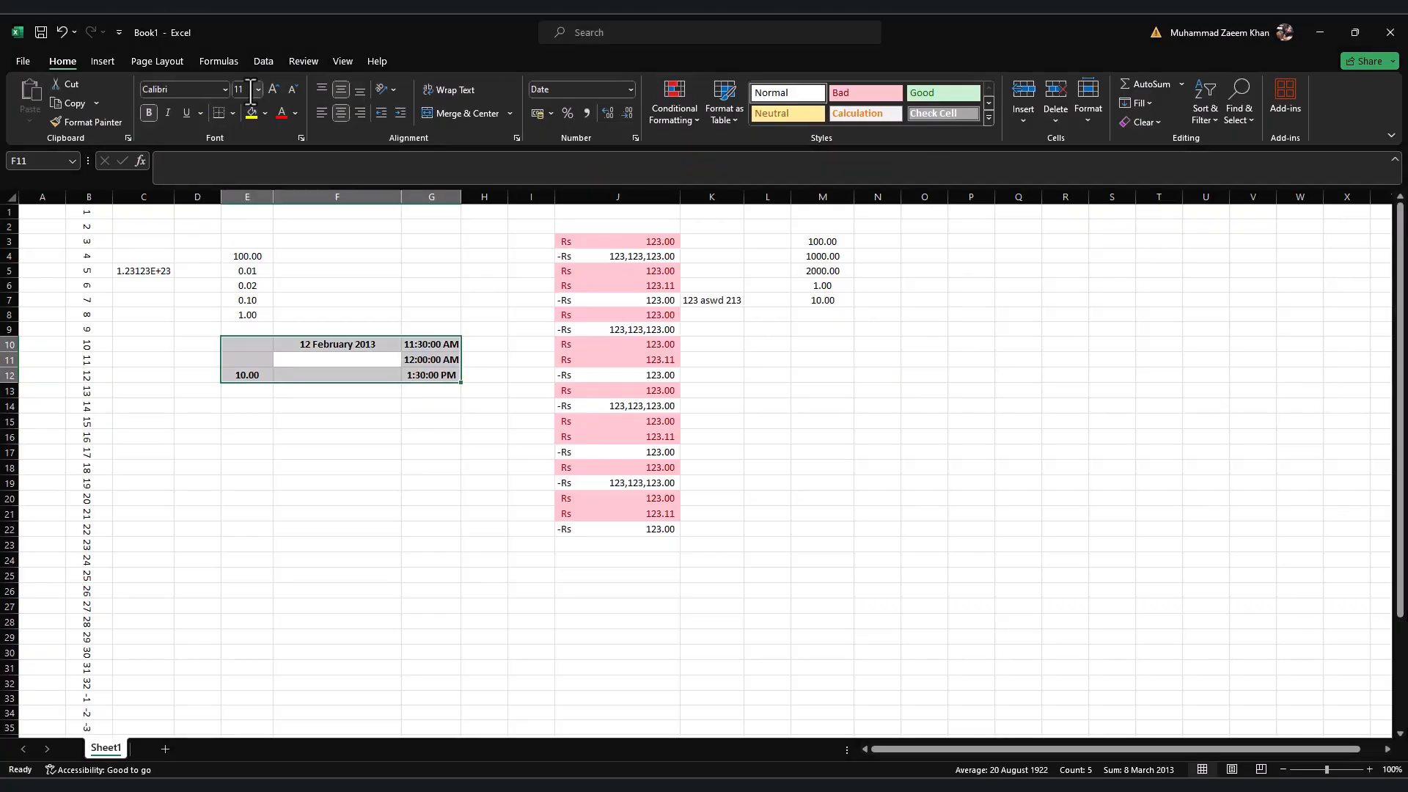
{"action": "left_click", "coordinate": [256, 88]}
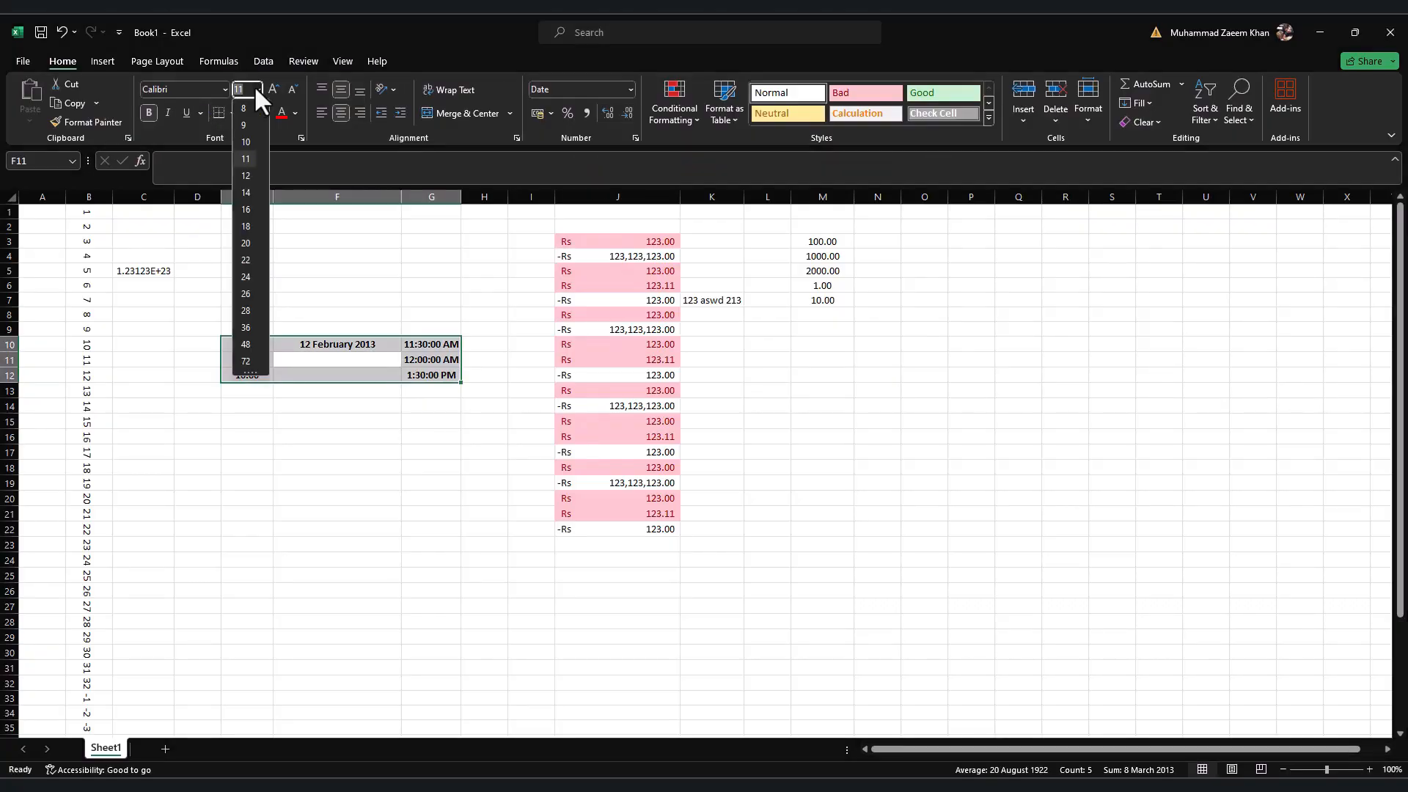
{"action": "left_click", "coordinate": [256, 89]}
{"action": "left_click", "coordinate": [273, 88]}
{"action": "left_click", "coordinate": [273, 88]}
{"action": "left_click", "coordinate": [274, 88]}
{"action": "left_click", "coordinate": [294, 113]}
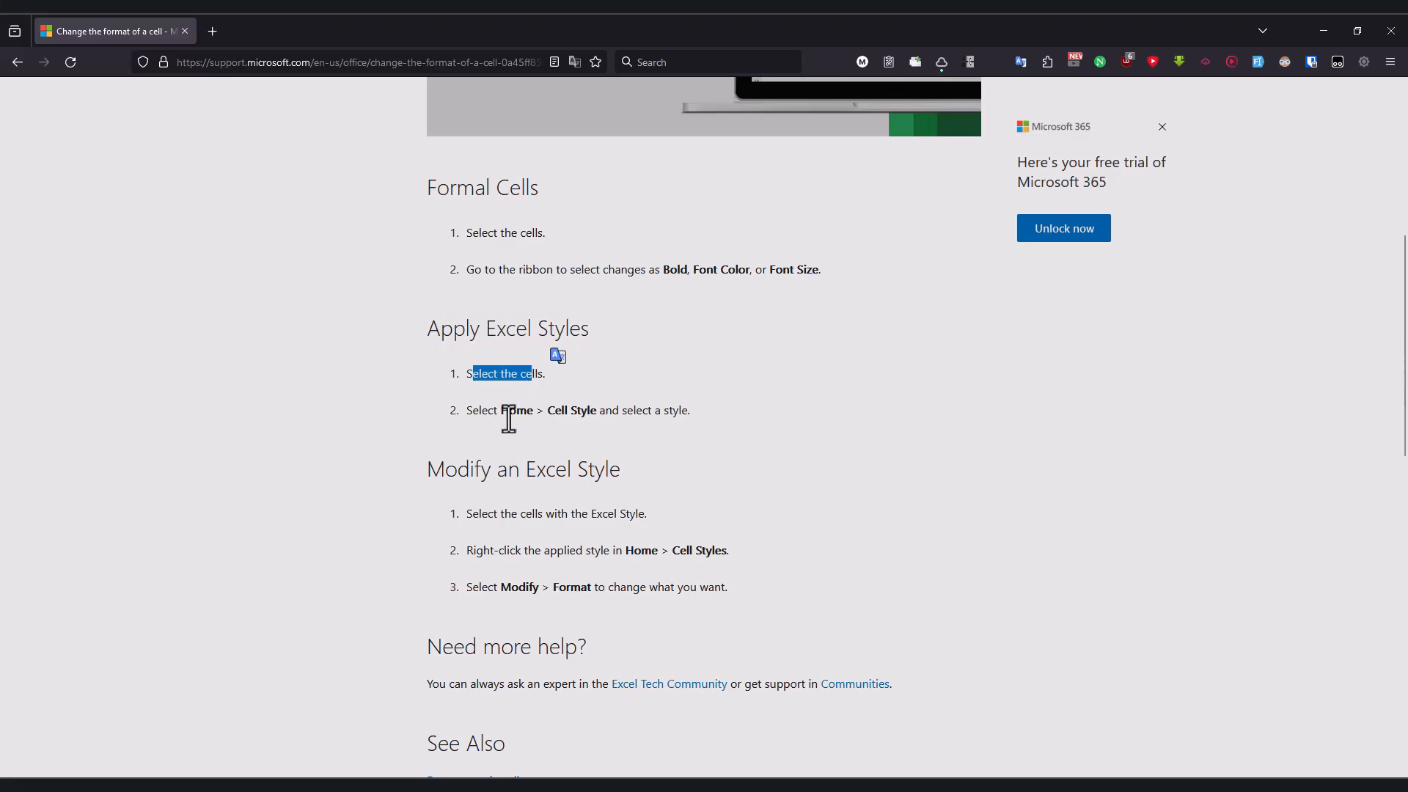
Step: Read the article's Apply Excel Styles section and view the available cell styles in Excel
{"action": "left_click_drag", "start_coordinate": [466, 410], "coordinate": [711, 421]}
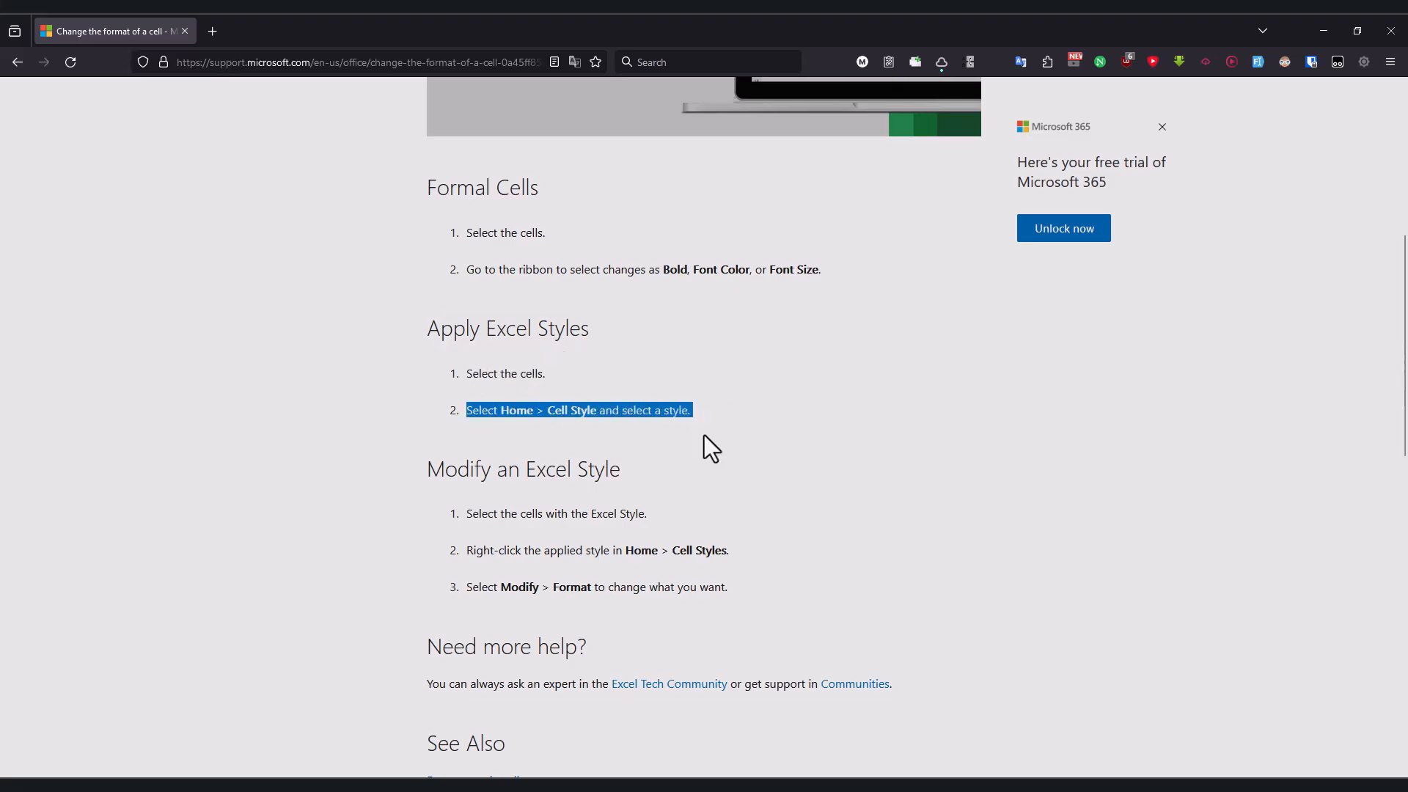
{"action": "key", "text": "alt+Tab"}
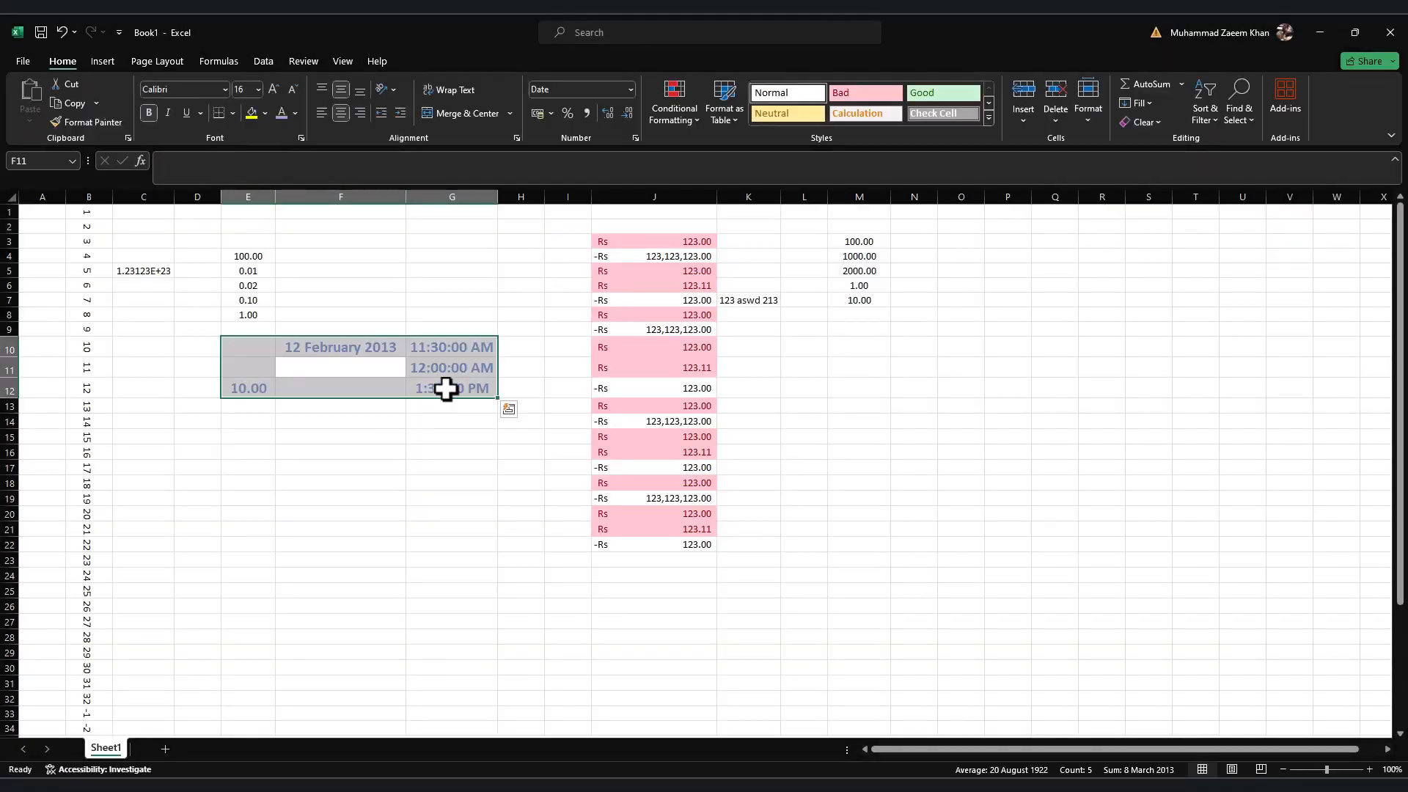
{"action": "left_click", "coordinate": [989, 119]}
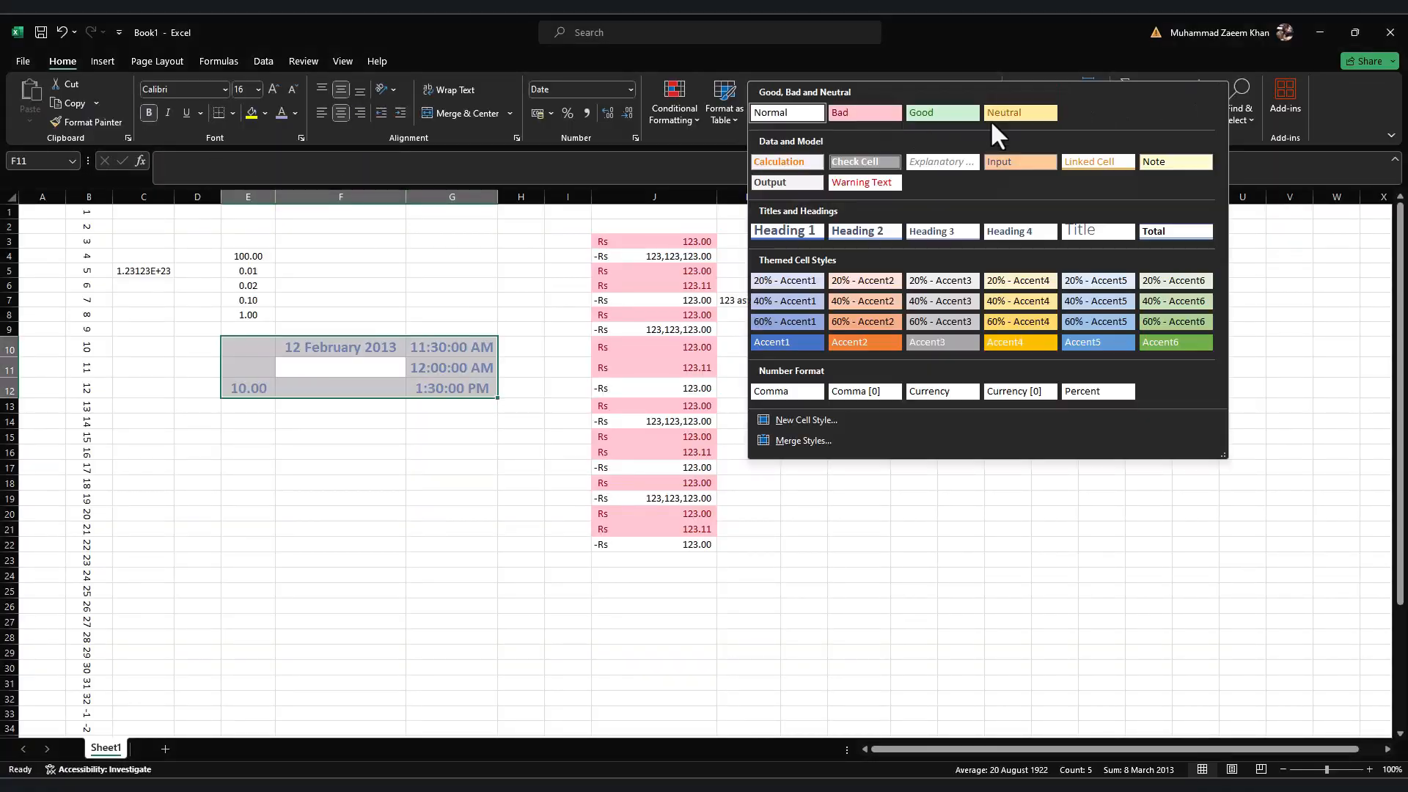
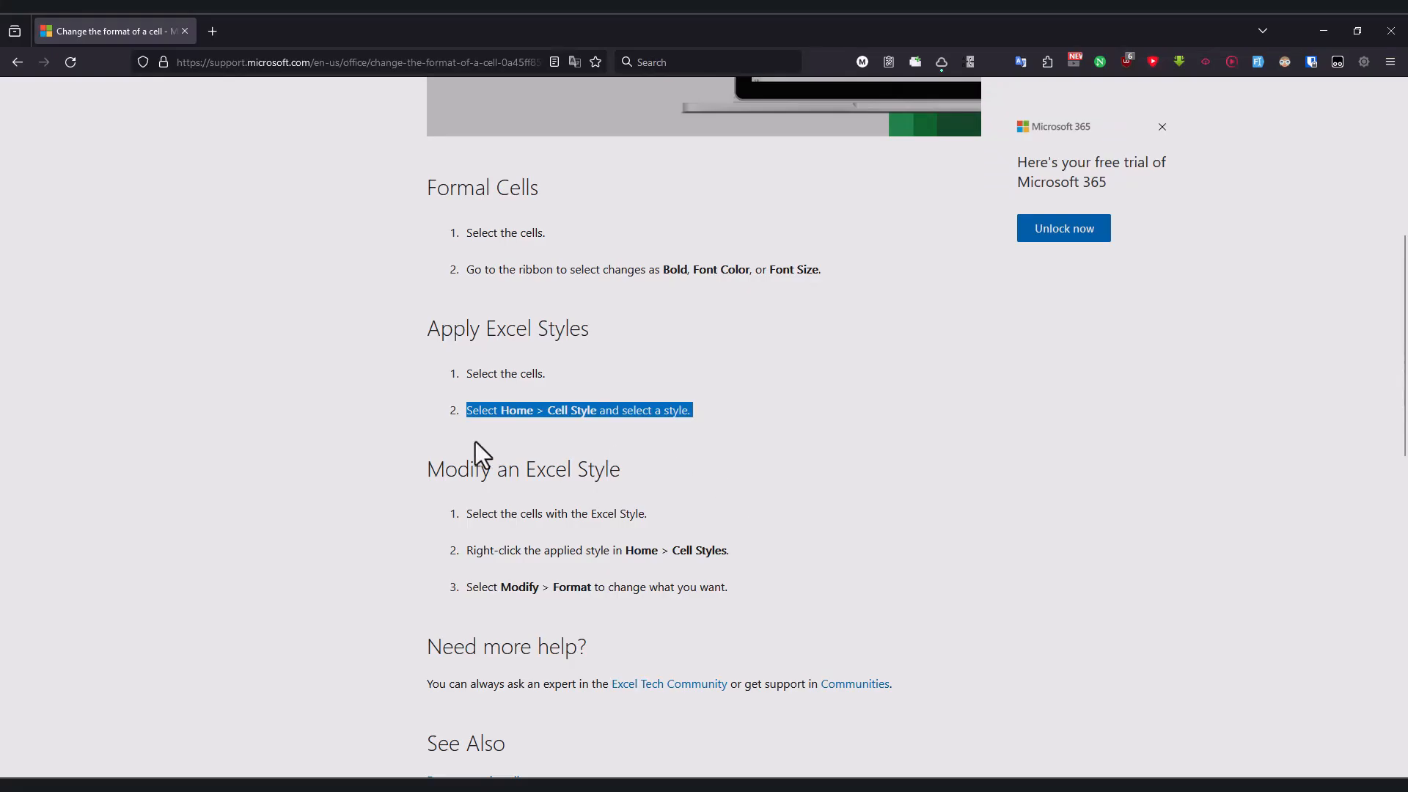
Step: Read how to start modifying a style in the article, and apply the Good cell style to E10:G12 in Excel
{"action": "scroll", "coordinate": [476, 447], "scroll_direction": "down", "scroll_amount": 2}
{"action": "left_click_drag", "start_coordinate": [481, 363], "coordinate": [635, 364]}
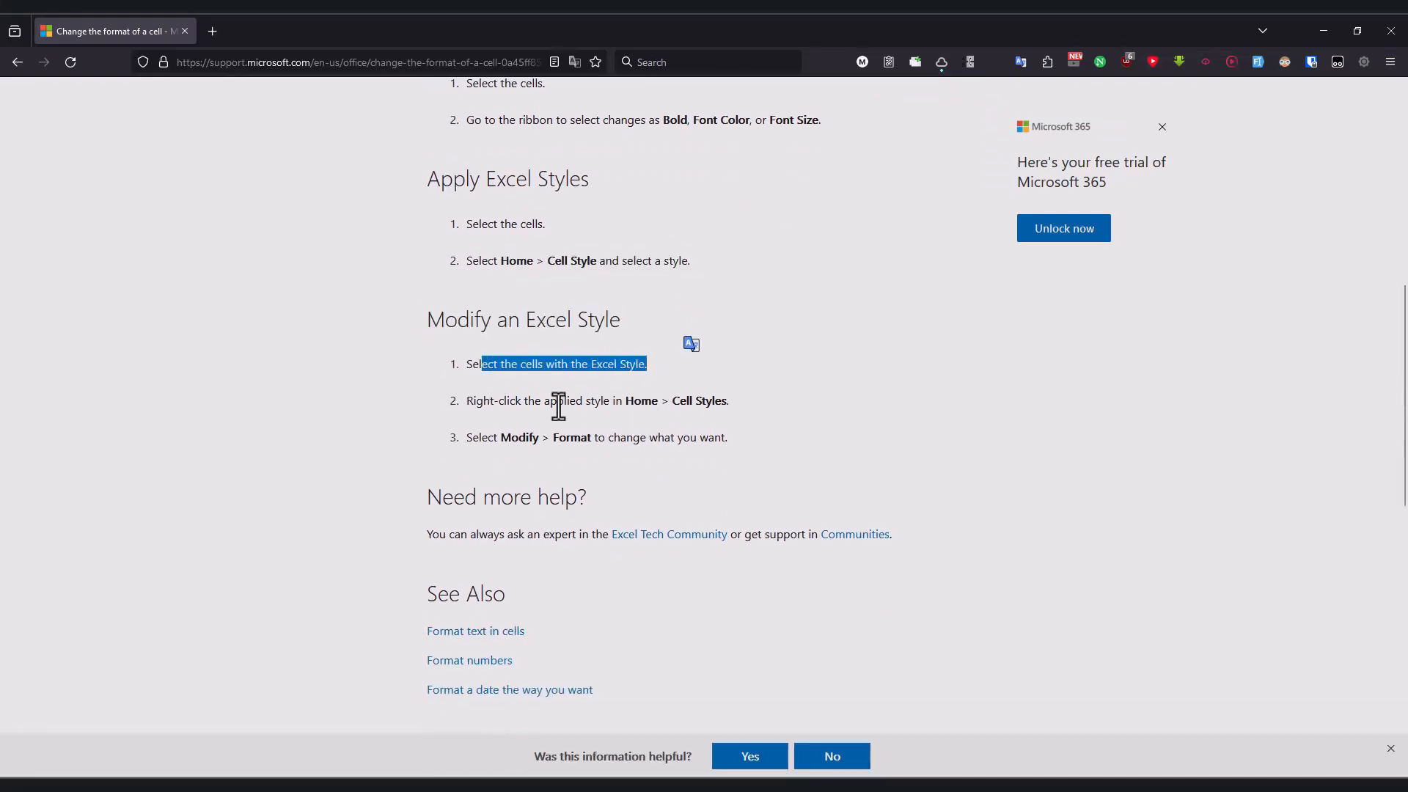
{"action": "left_click", "coordinate": [557, 362]}
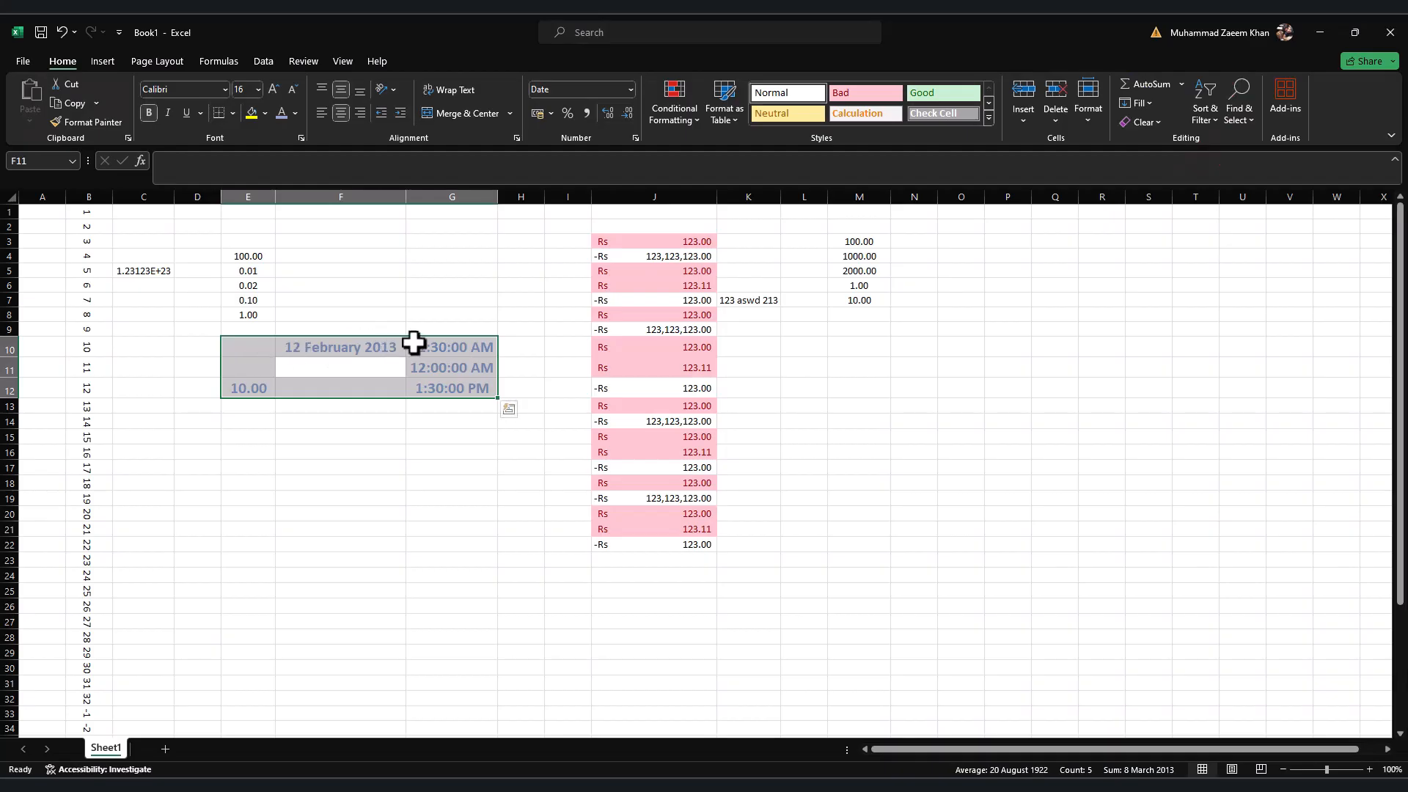
{"action": "left_click", "coordinate": [943, 93]}
{"action": "left_click", "coordinate": [258, 348]}
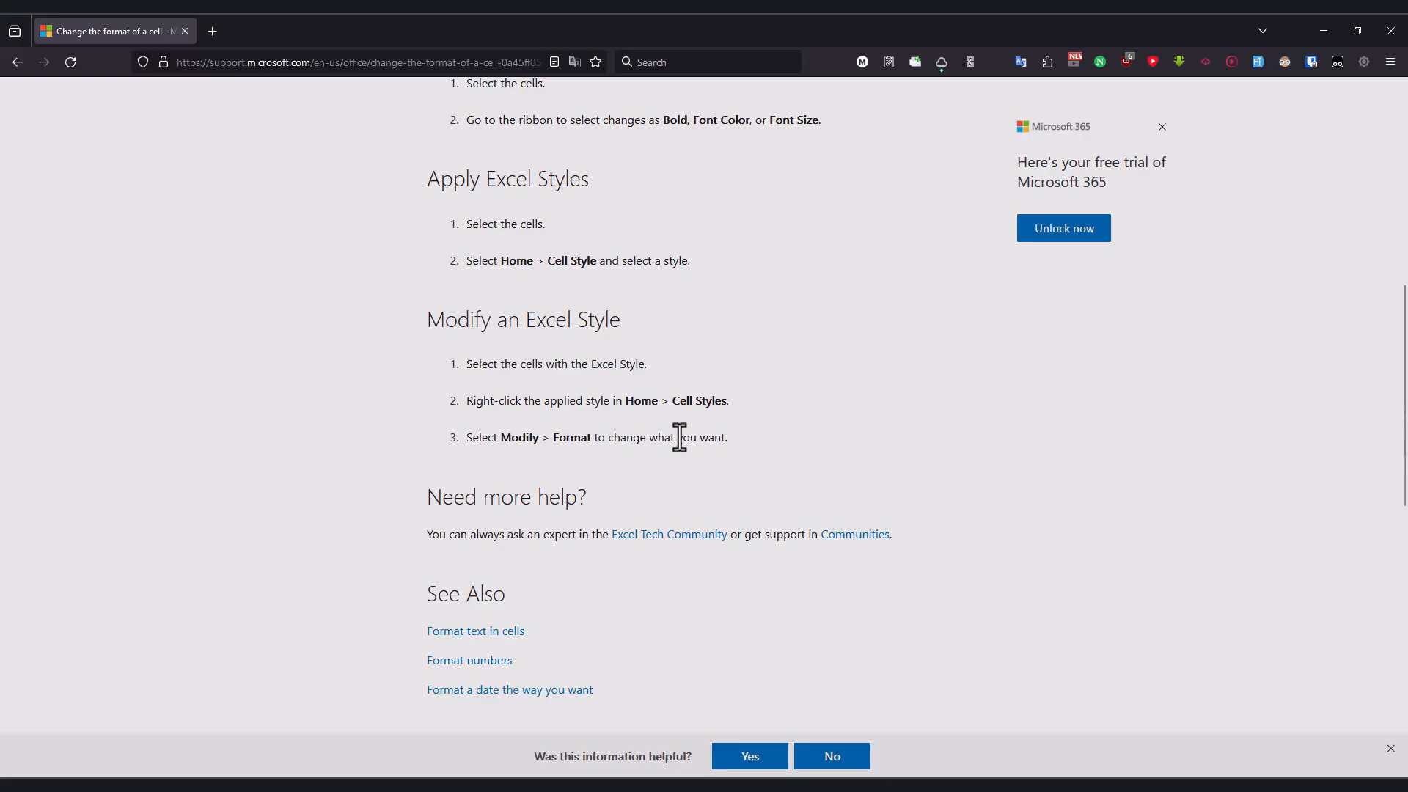
Step: Read the article's last step on modifying a style and examine the cell styles gallery in Excel, finishing with cell E10 selected
{"action": "left_click_drag", "start_coordinate": [590, 439], "coordinate": [756, 449]}
{"action": "left_click", "coordinate": [756, 448]}
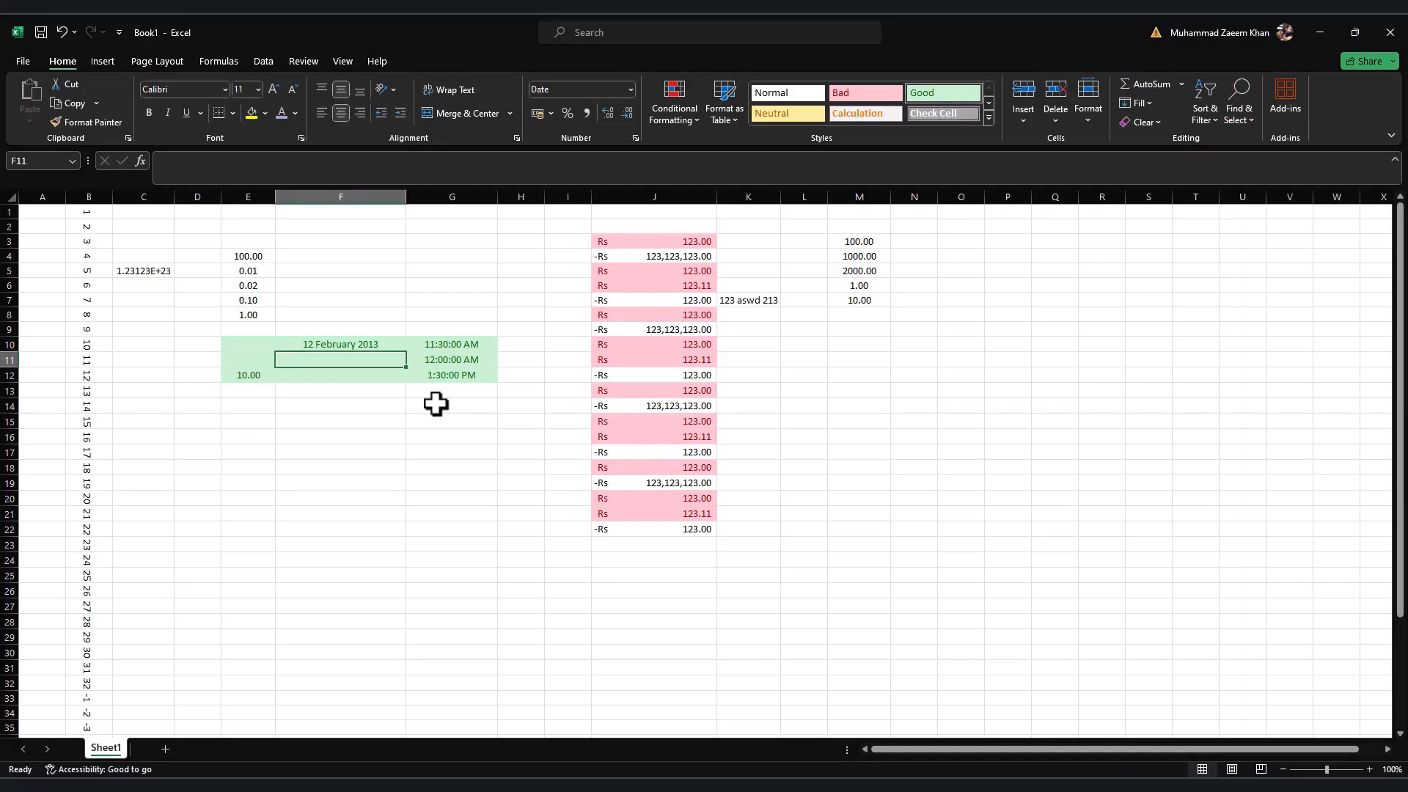
{"action": "left_click", "coordinate": [989, 117]}
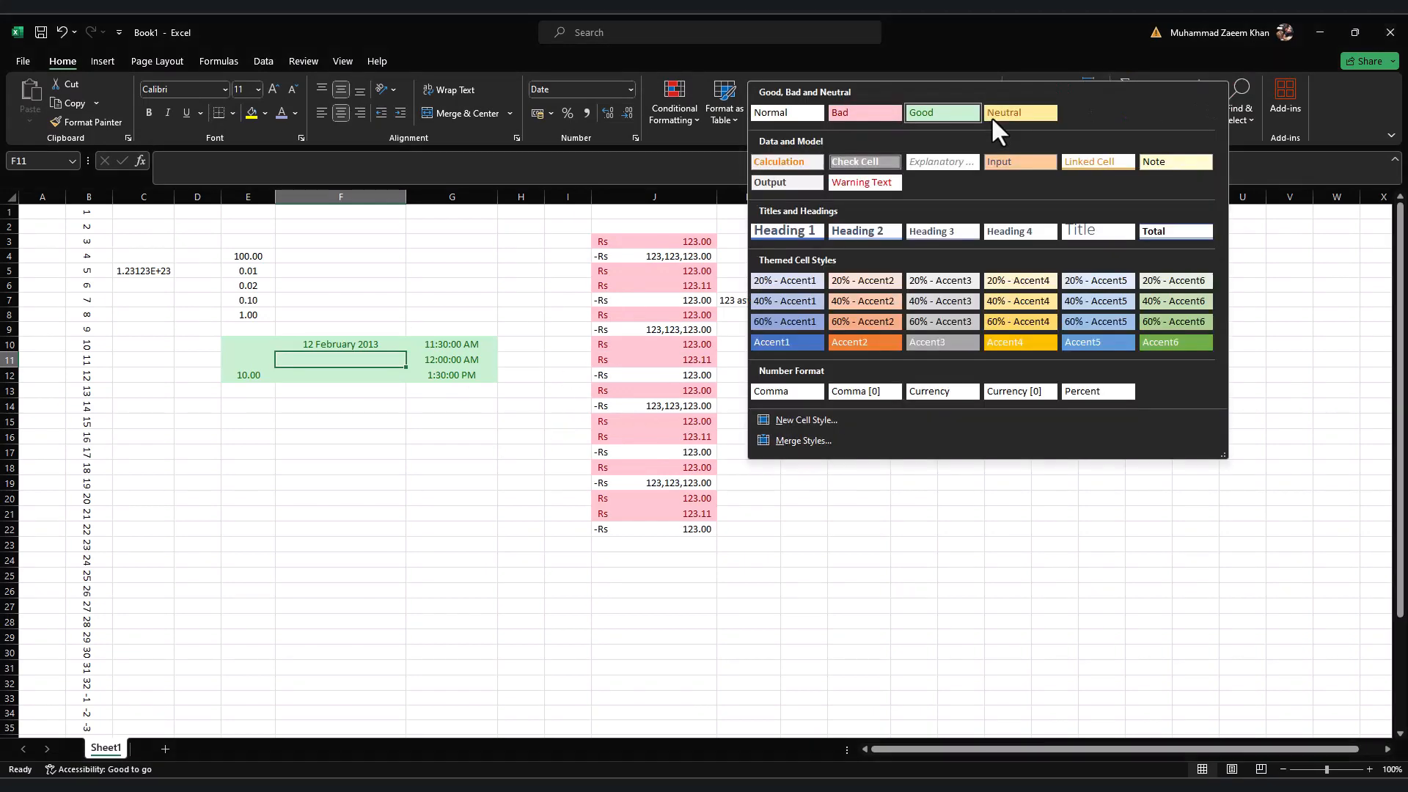
{"action": "left_click", "coordinate": [429, 373]}
{"action": "left_click", "coordinate": [248, 349]}
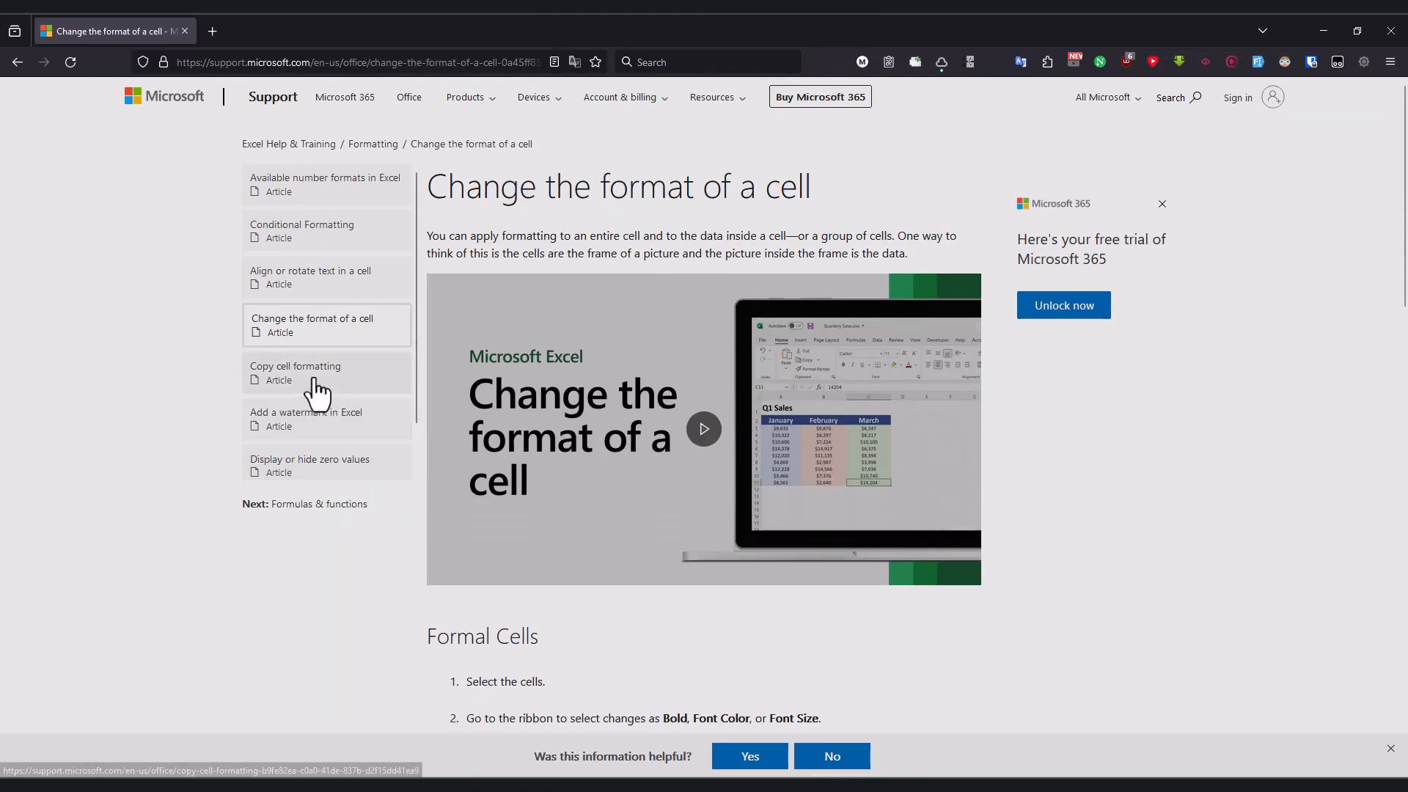
Step: Open the Copy cell formatting article and read its steps for using Format Painter
{"action": "left_click", "coordinate": [314, 371]}
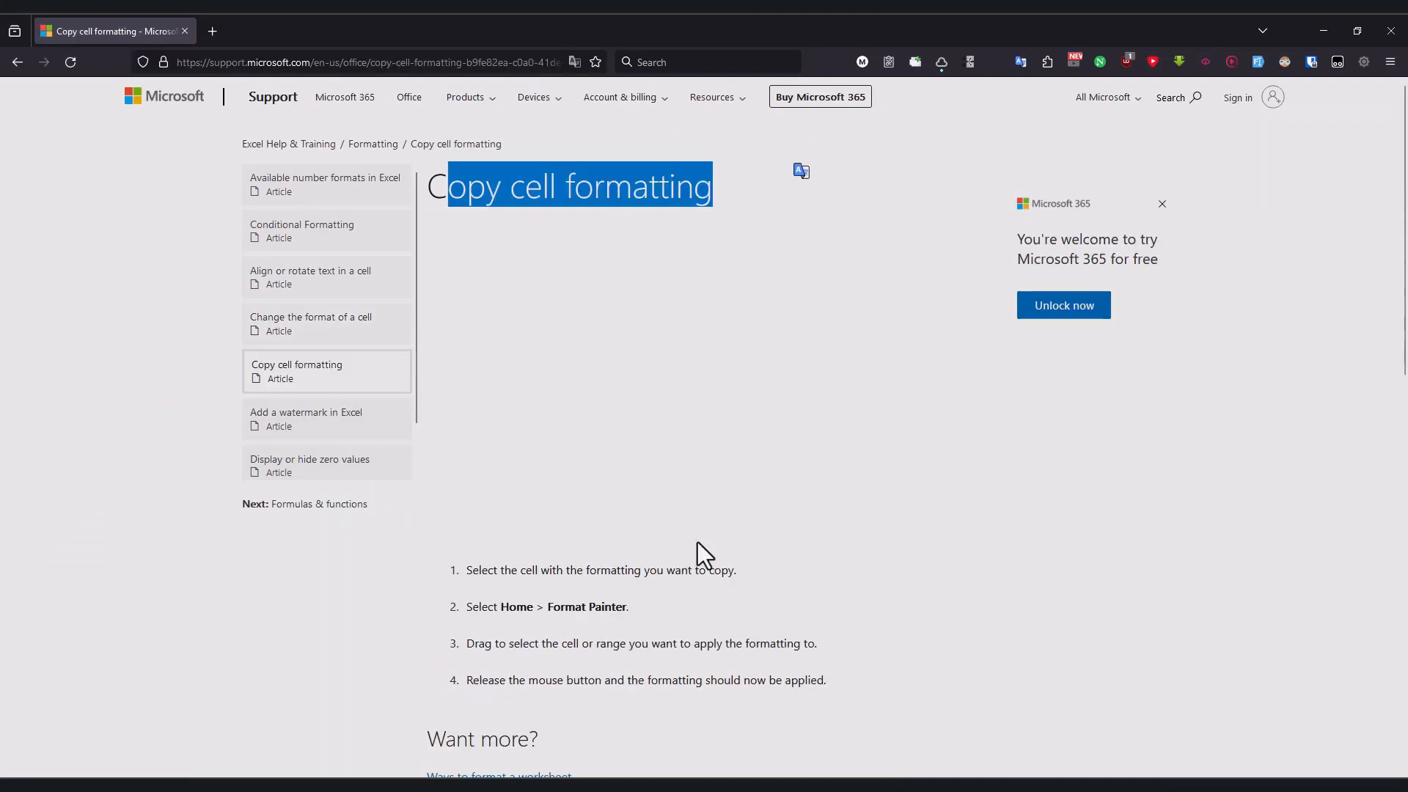
{"action": "left_click_drag", "start_coordinate": [493, 571], "coordinate": [721, 572]}
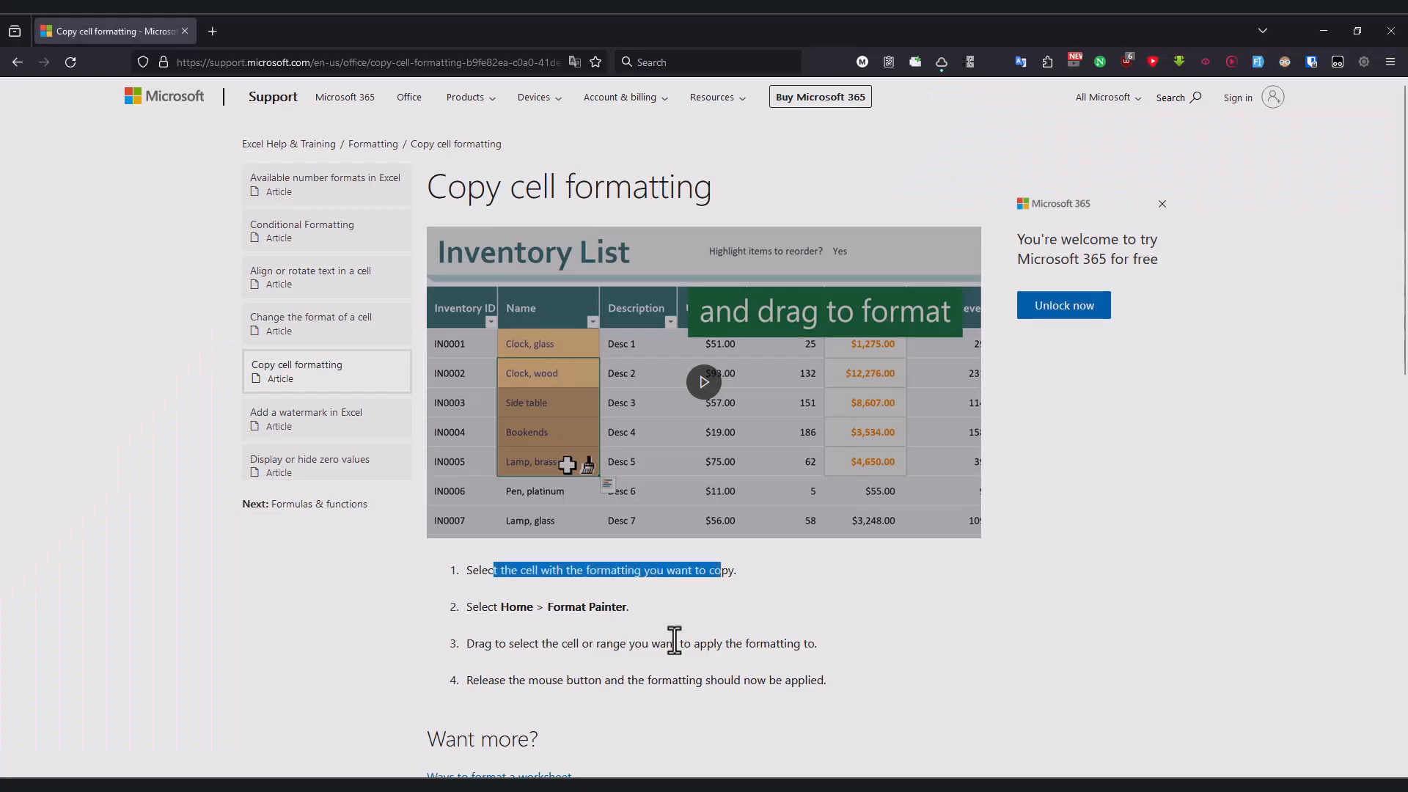
{"action": "scroll", "coordinate": [672, 640], "scroll_direction": "down", "scroll_amount": 3}
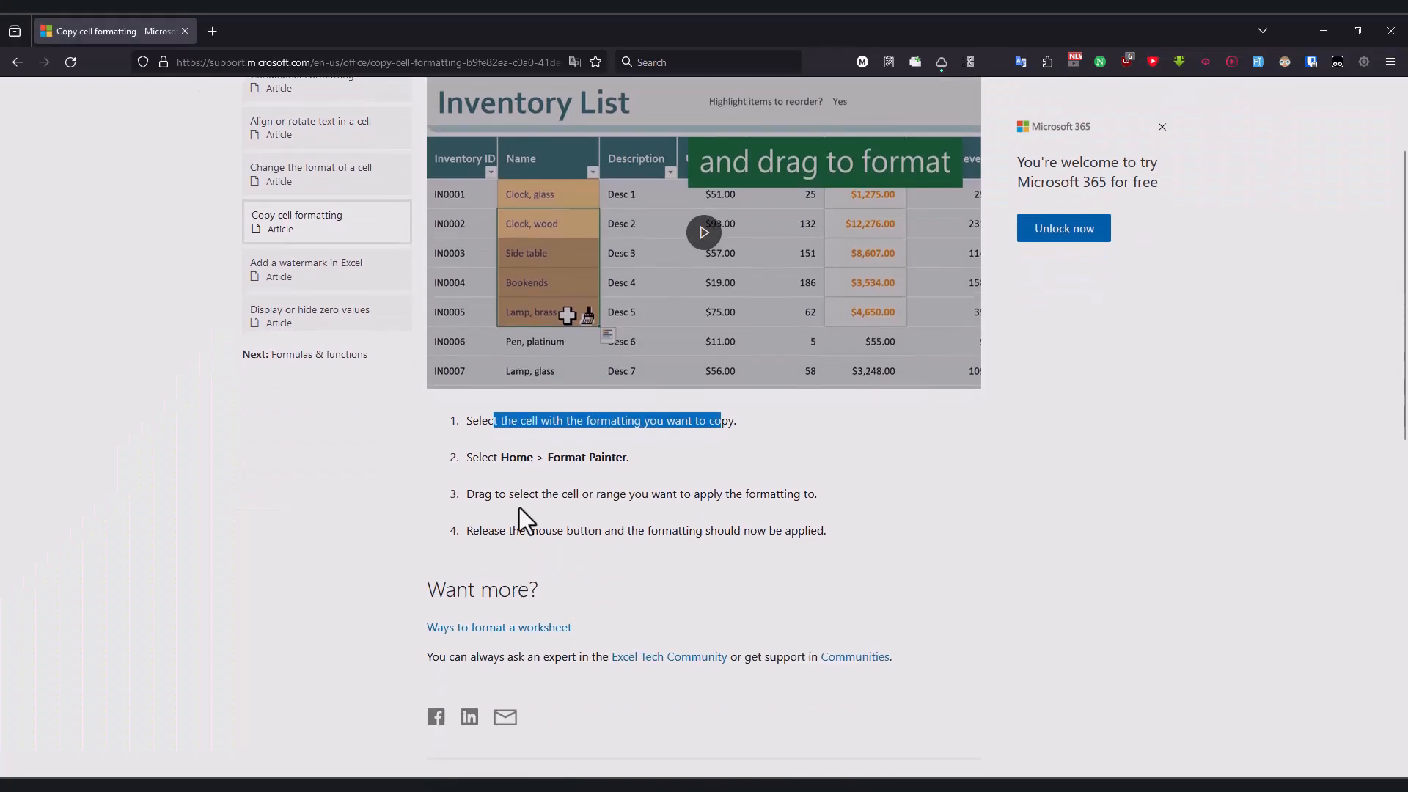
{"action": "left_click_drag", "start_coordinate": [519, 493], "coordinate": [807, 493]}
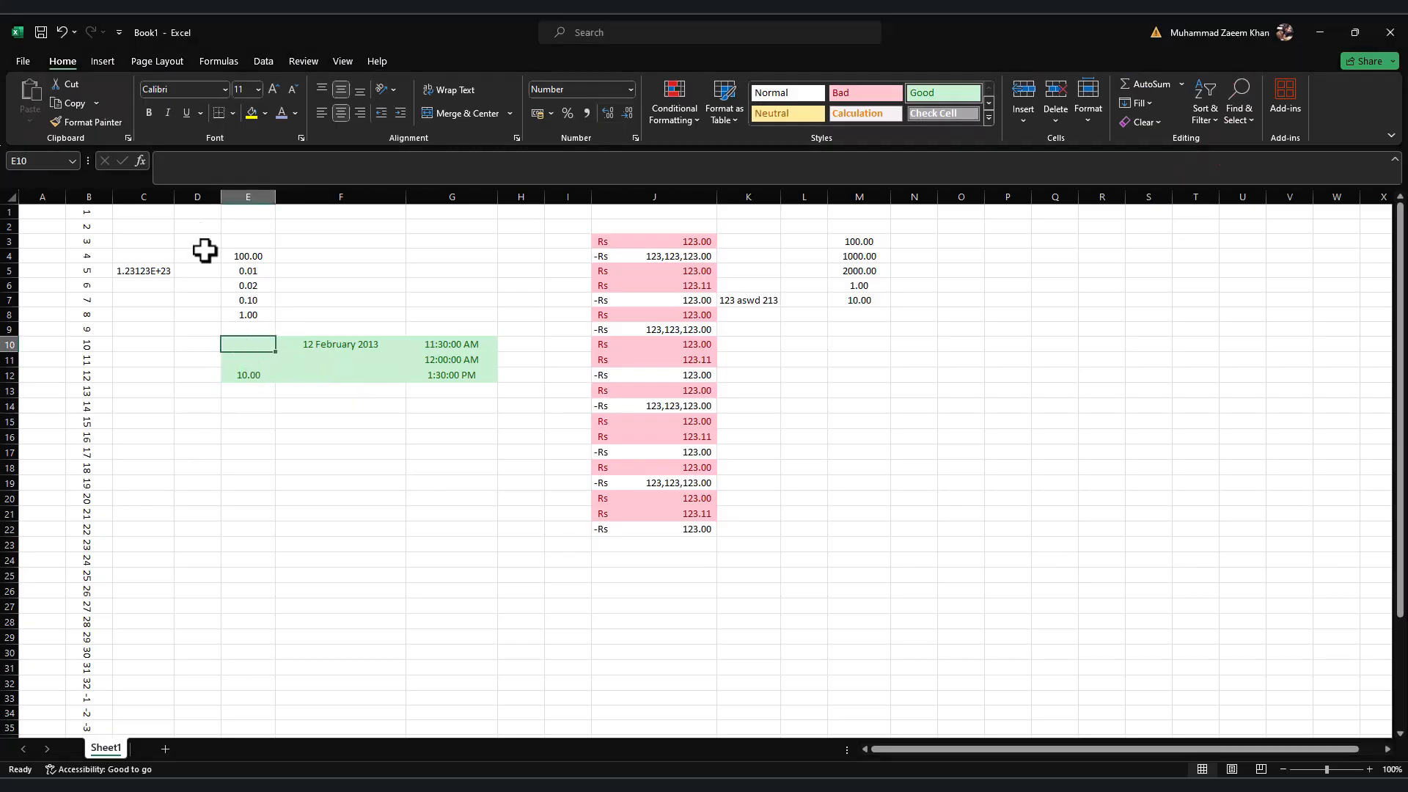
Step: In Excel, copy the formatting of cell E10 to M3:M7 with Format Painter, and check the article's final step
{"action": "left_click", "coordinate": [87, 121]}
{"action": "left_click_drag", "start_coordinate": [846, 242], "coordinate": [843, 297]}
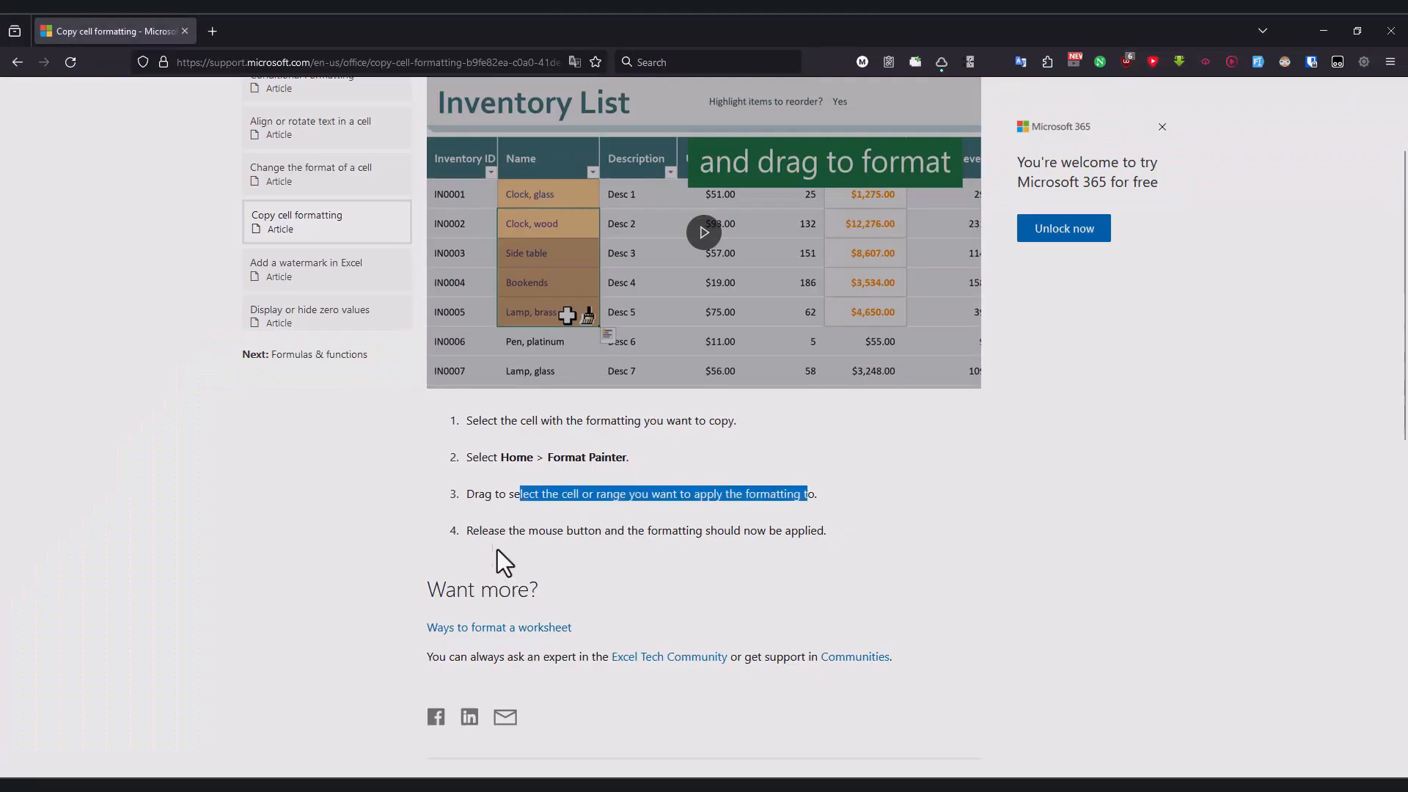
{"action": "left_click_drag", "start_coordinate": [662, 530], "coordinate": [788, 530]}
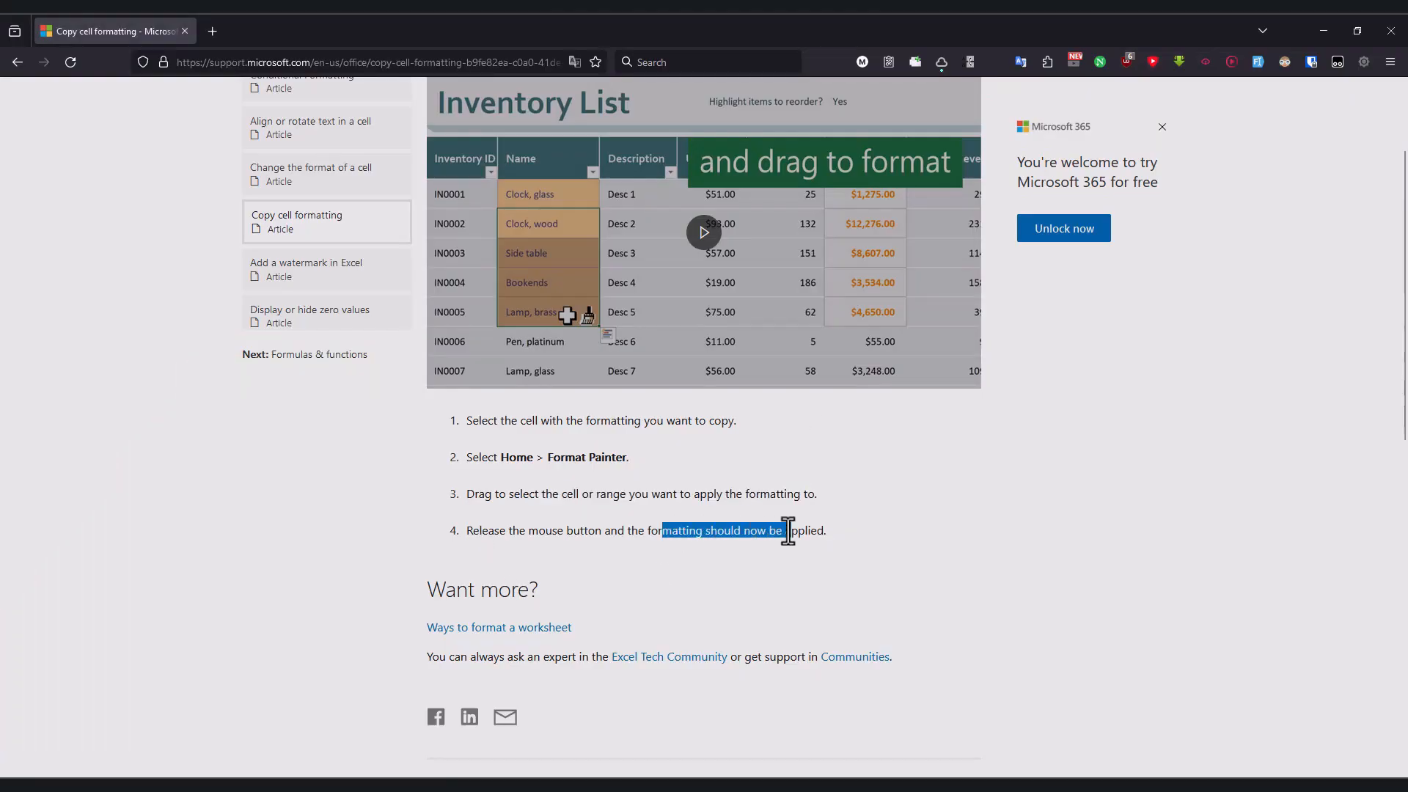
Step: Open the Add a watermark in Excel article and read its introduction and the first step for creating a watermark
{"action": "left_click", "coordinate": [317, 275]}
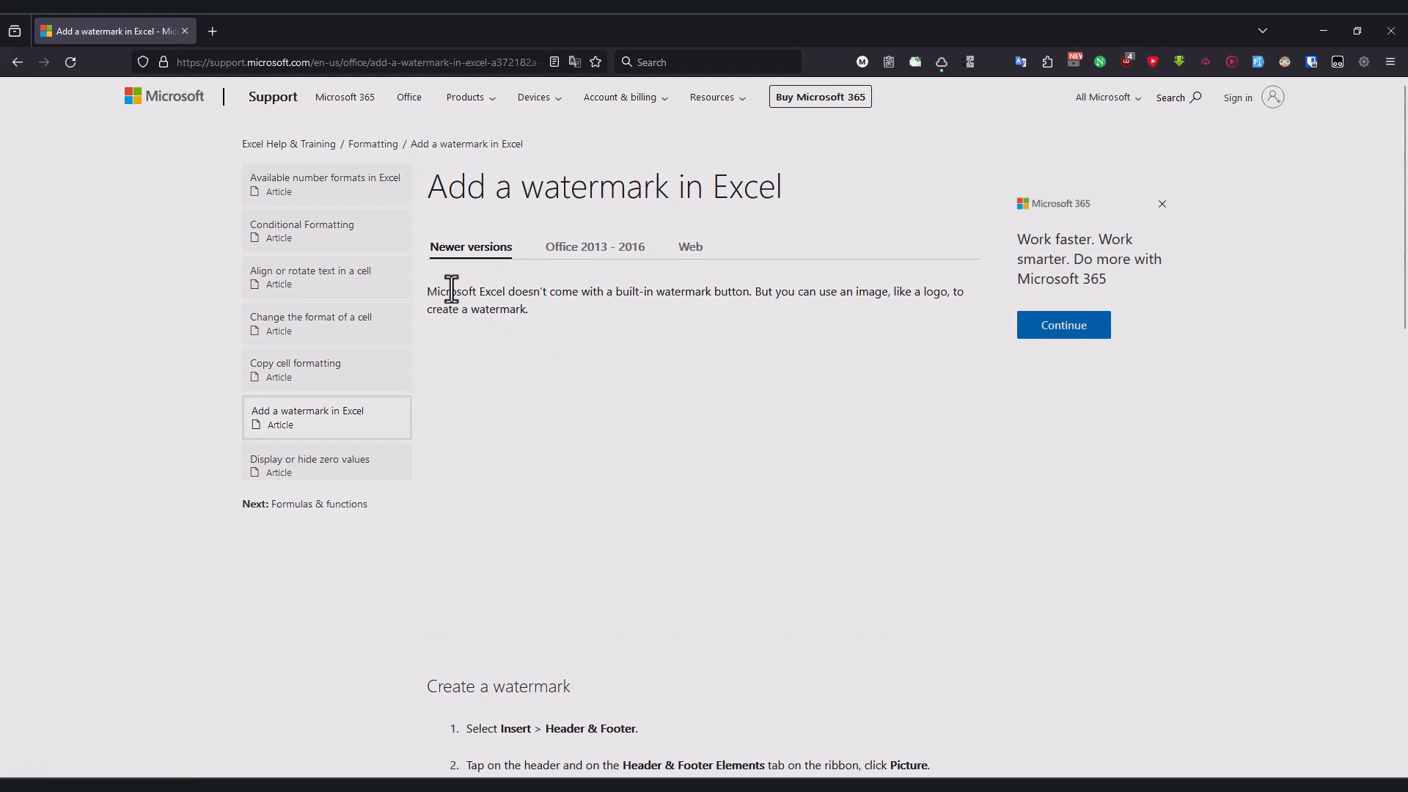
{"action": "left_click_drag", "start_coordinate": [451, 291], "coordinate": [569, 311]}
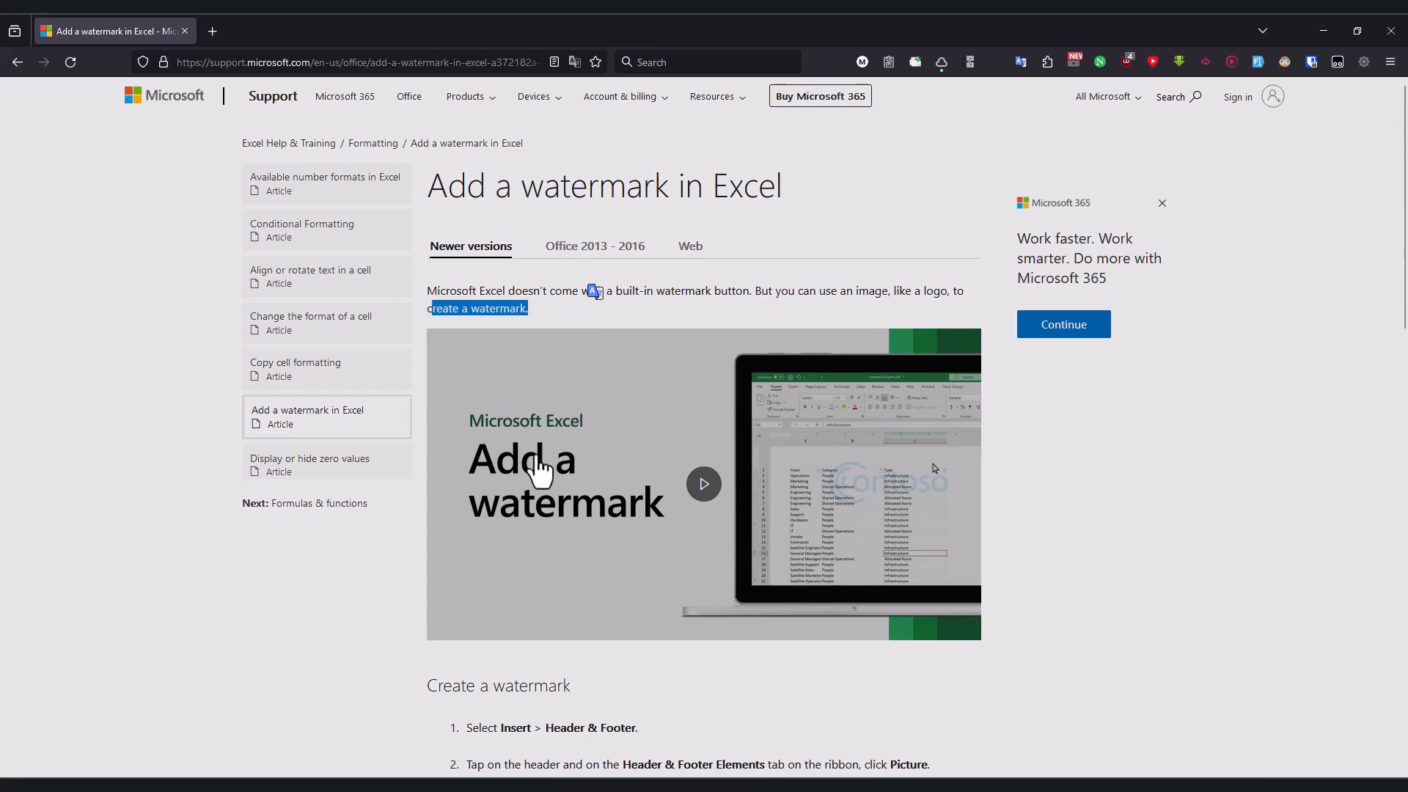
{"action": "scroll", "coordinate": [531, 484], "scroll_direction": "down", "scroll_amount": 2}
{"action": "scroll", "coordinate": [513, 513], "scroll_direction": "down", "scroll_amount": 1}
{"action": "left_click_drag", "start_coordinate": [498, 506], "coordinate": [602, 506]}
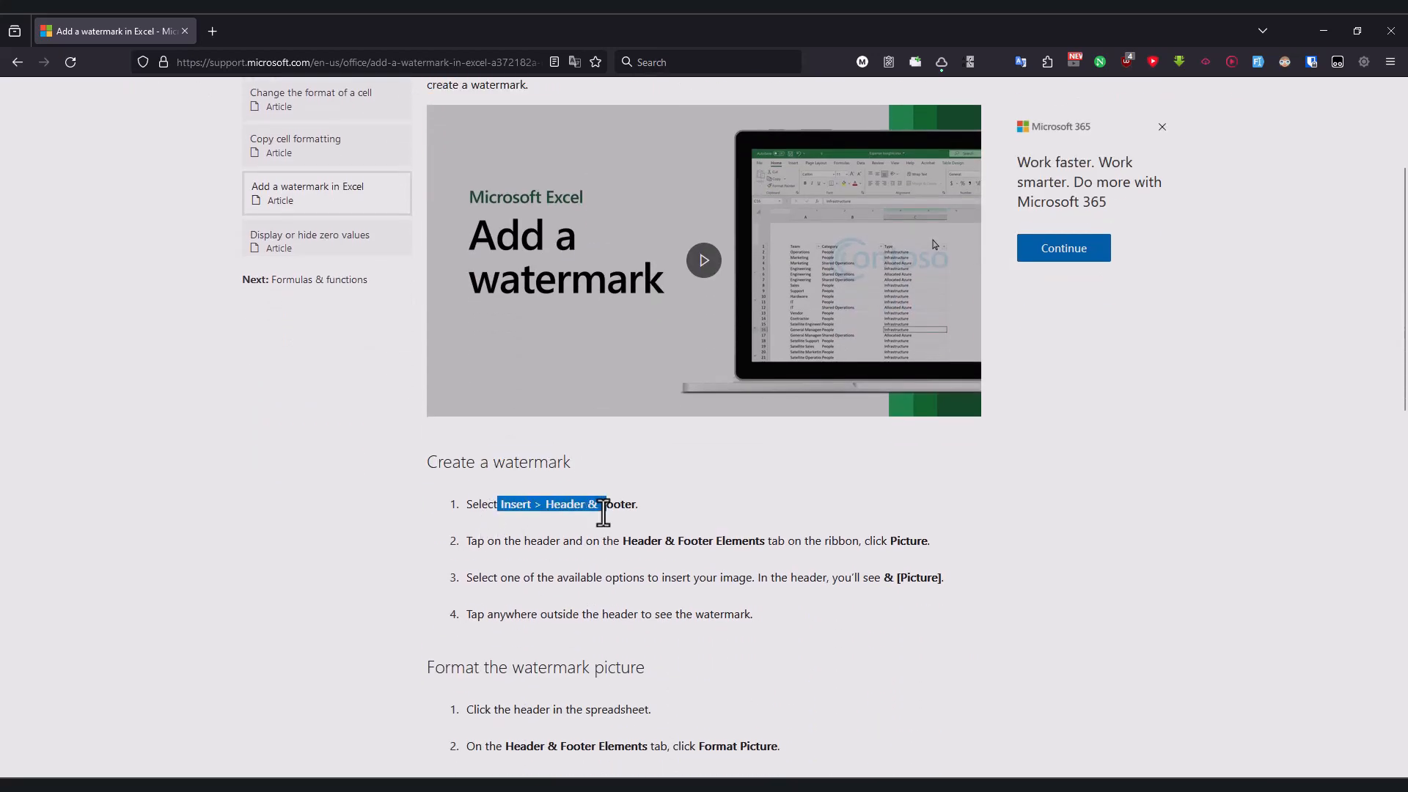
Step: In Excel, insert a header and footer on the worksheet
{"action": "key", "text": "alt+Tab"}
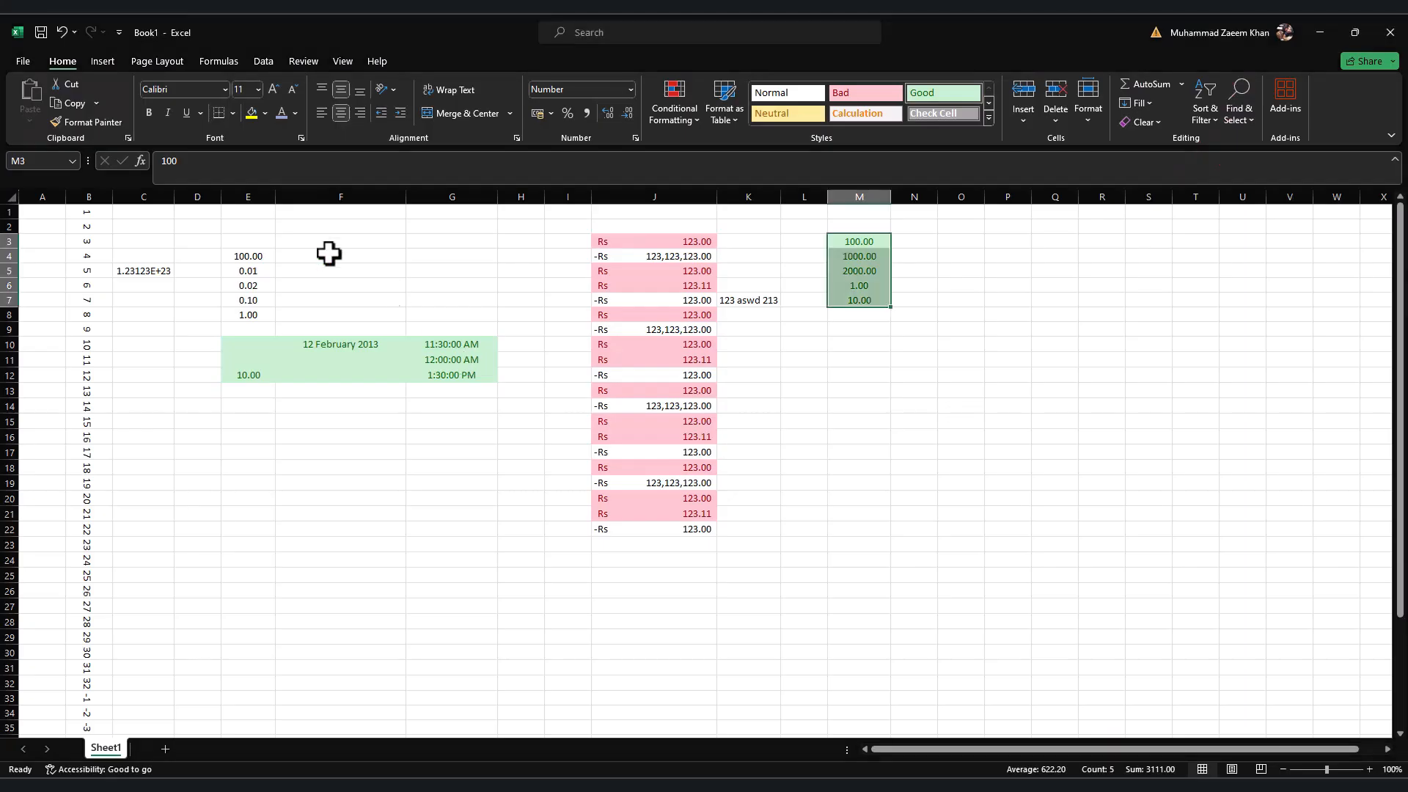
{"action": "left_click", "coordinate": [100, 61]}
{"action": "left_click", "coordinate": [968, 110]}
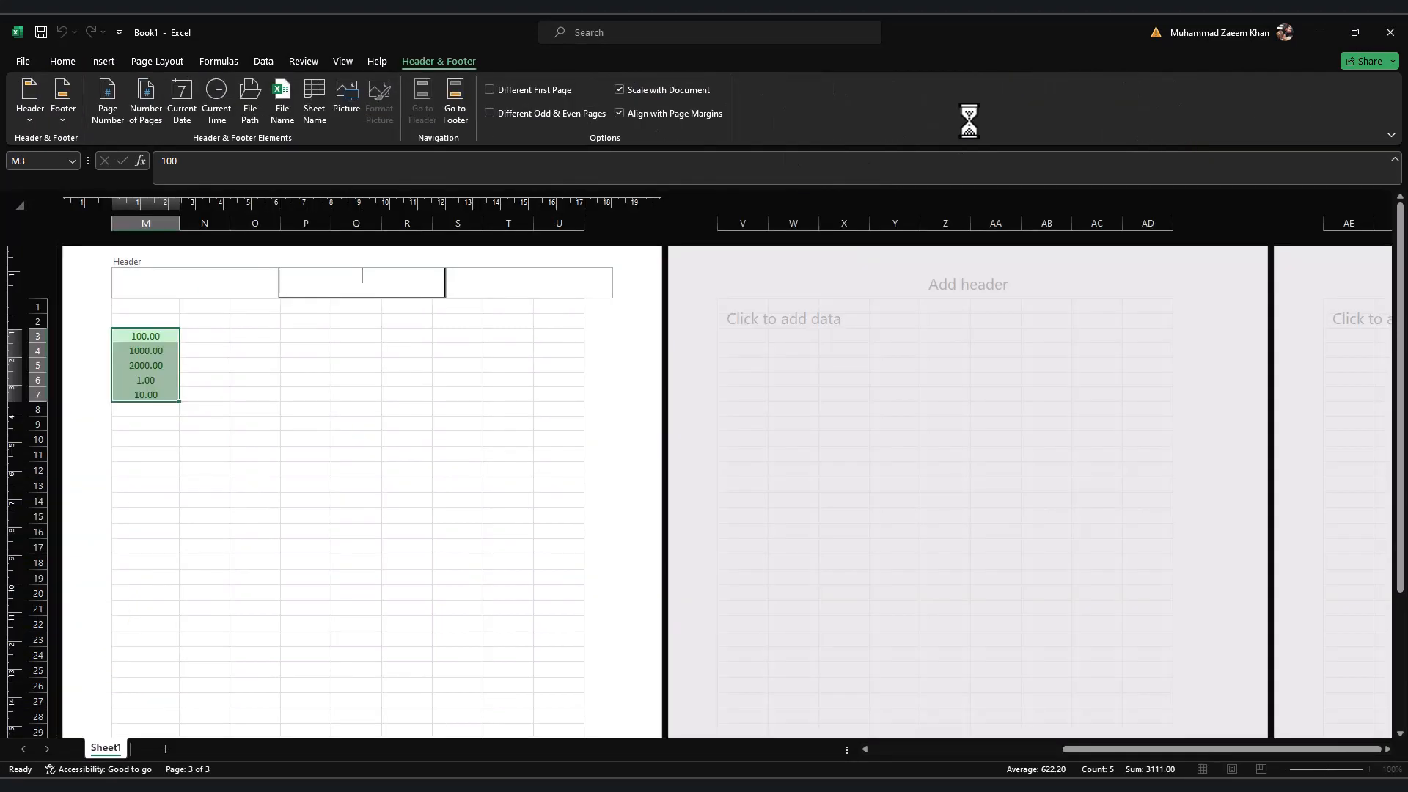
Step: Read the article's step on adding a picture to the header, and start inserting one in the center header section in Excel
{"action": "key", "text": "alt+Tab"}
{"action": "left_click", "coordinate": [673, 562]}
{"action": "left_click_drag", "start_coordinate": [644, 541], "coordinate": [895, 541]}
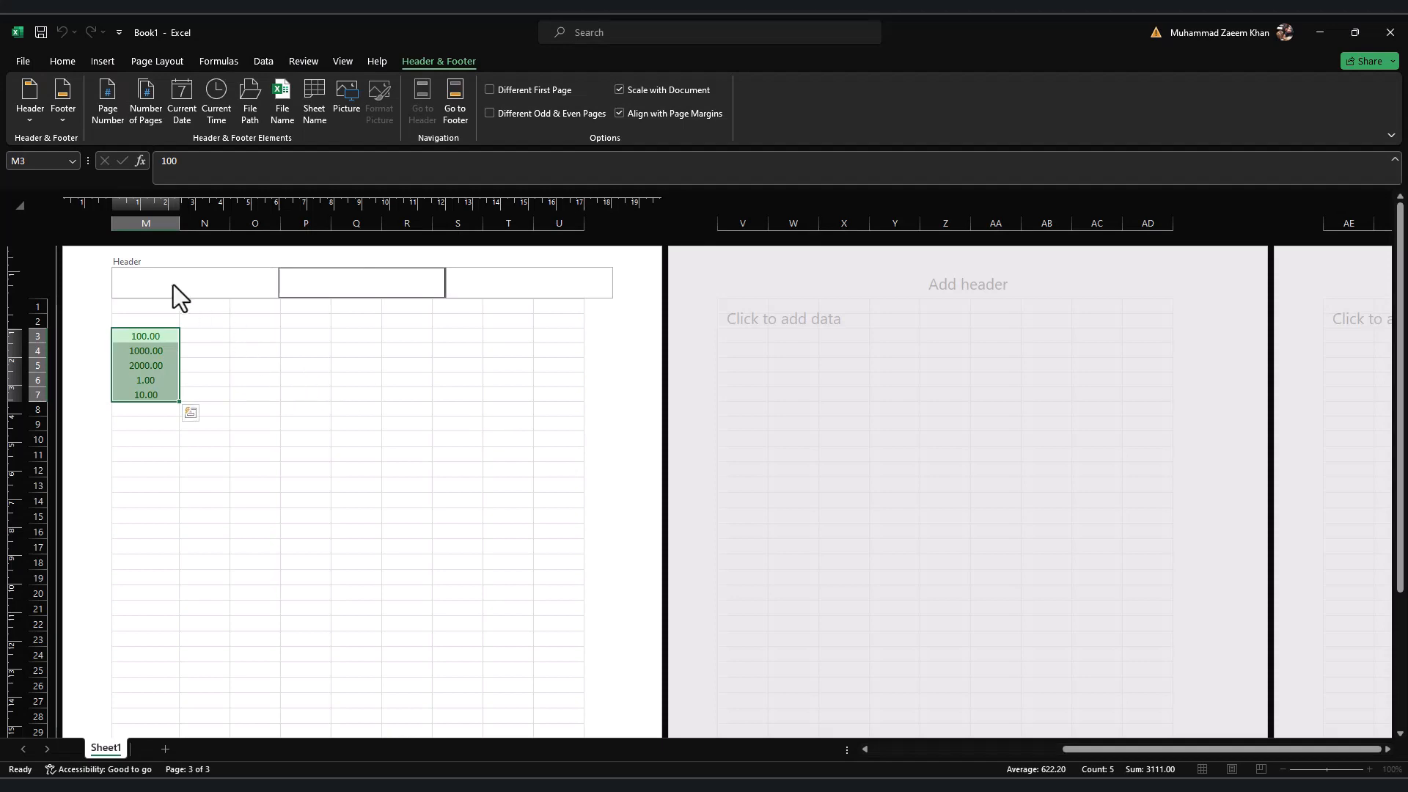
{"action": "left_click", "coordinate": [557, 306]}
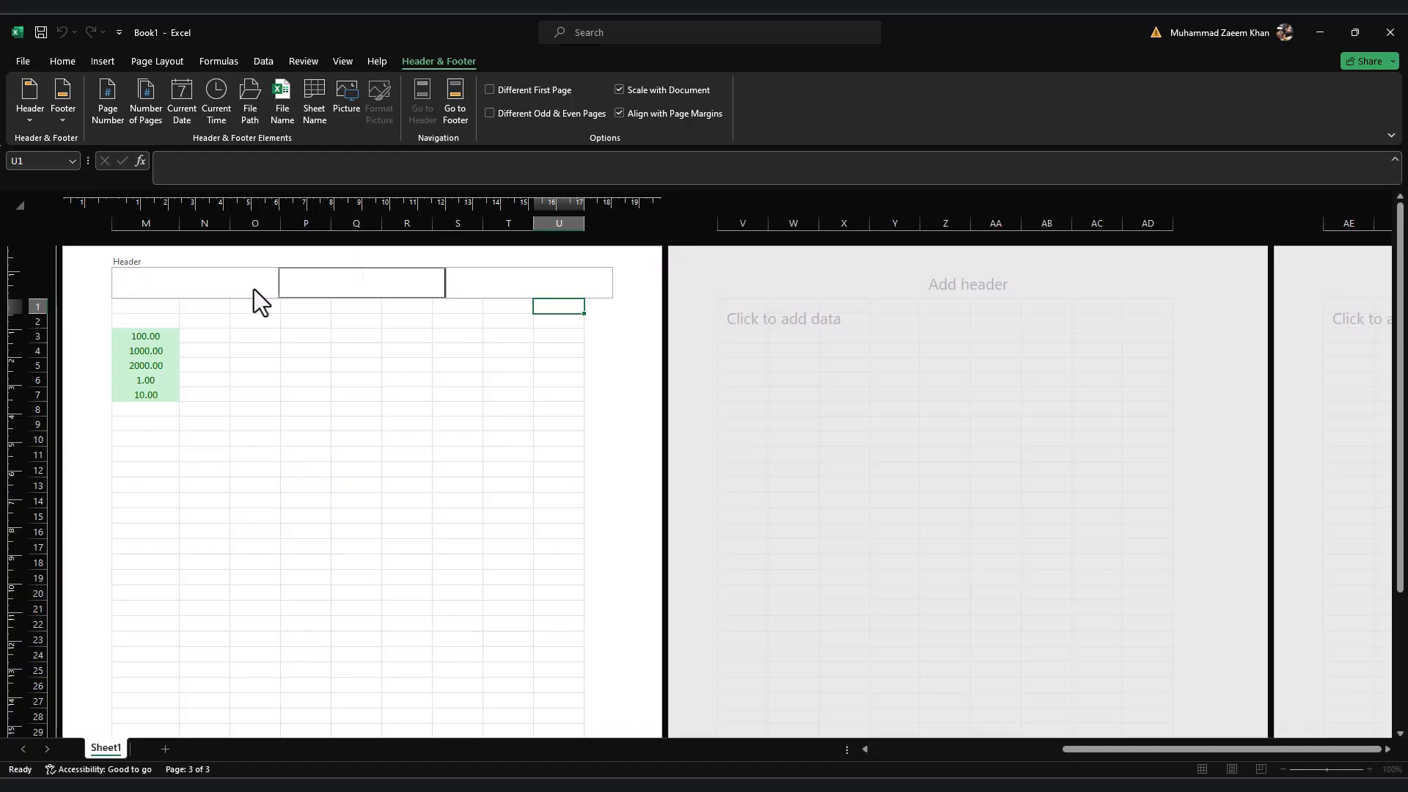
{"action": "left_click", "coordinate": [348, 104]}
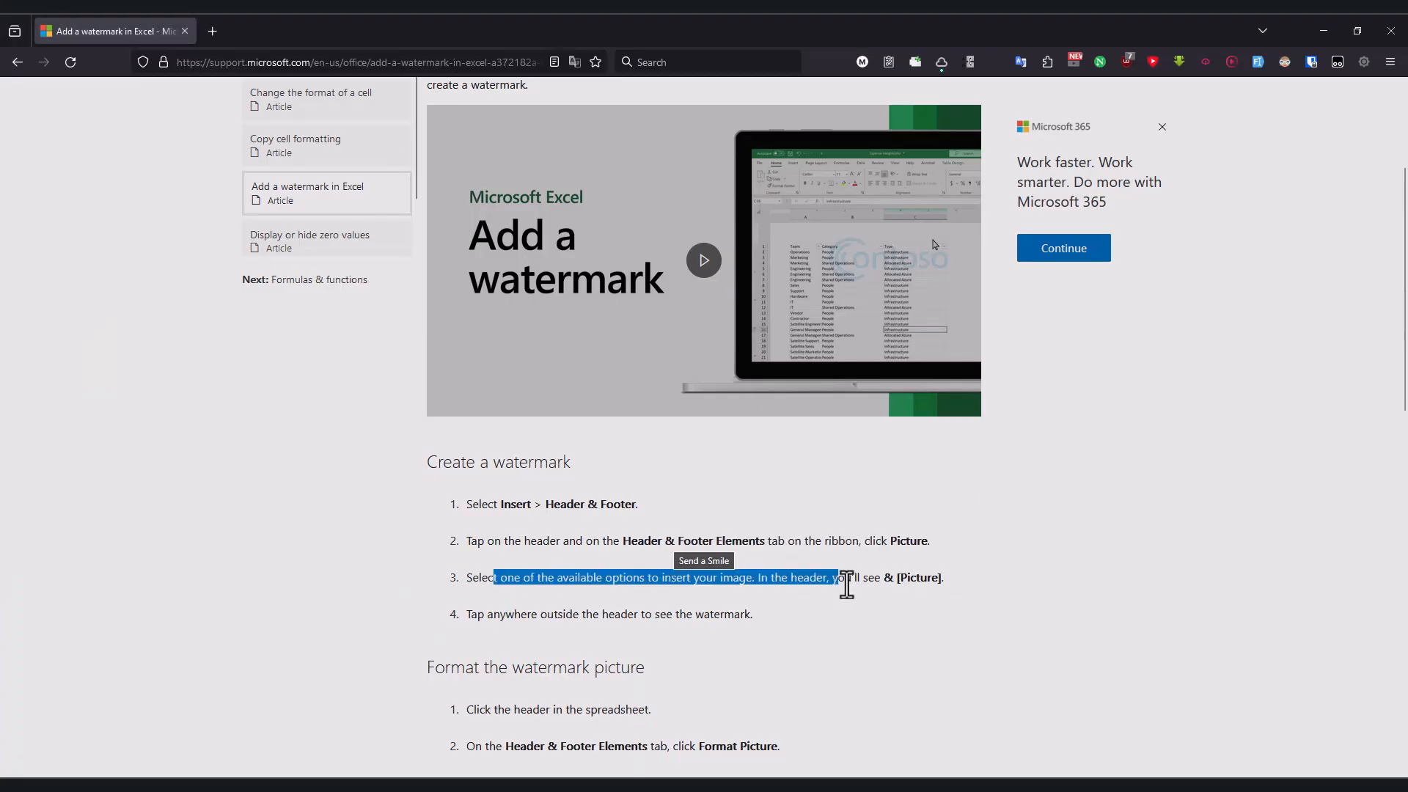
Step: Read the article's instruction on choosing an image source for the header picture
{"action": "left_click_drag", "start_coordinate": [842, 584], "coordinate": [920, 584]}
{"action": "left_click", "coordinate": [854, 587]}
{"action": "left_click_drag", "start_coordinate": [774, 578], "coordinate": [912, 577]}
{"action": "left_click", "coordinate": [910, 578]}
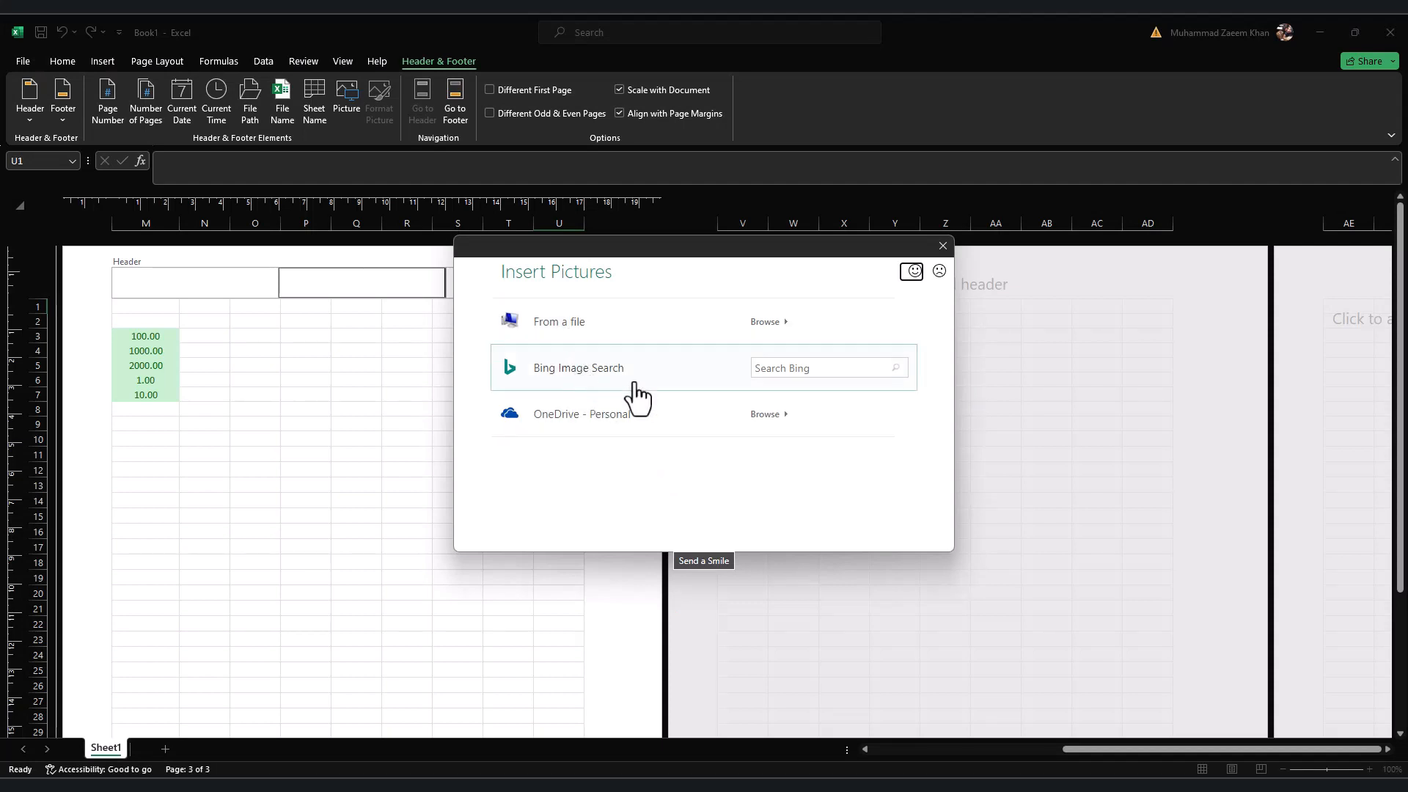
Step: Search Bing for warning images and insert the yellow warning triangle picture into the center header section
{"action": "left_click", "coordinate": [801, 367]}
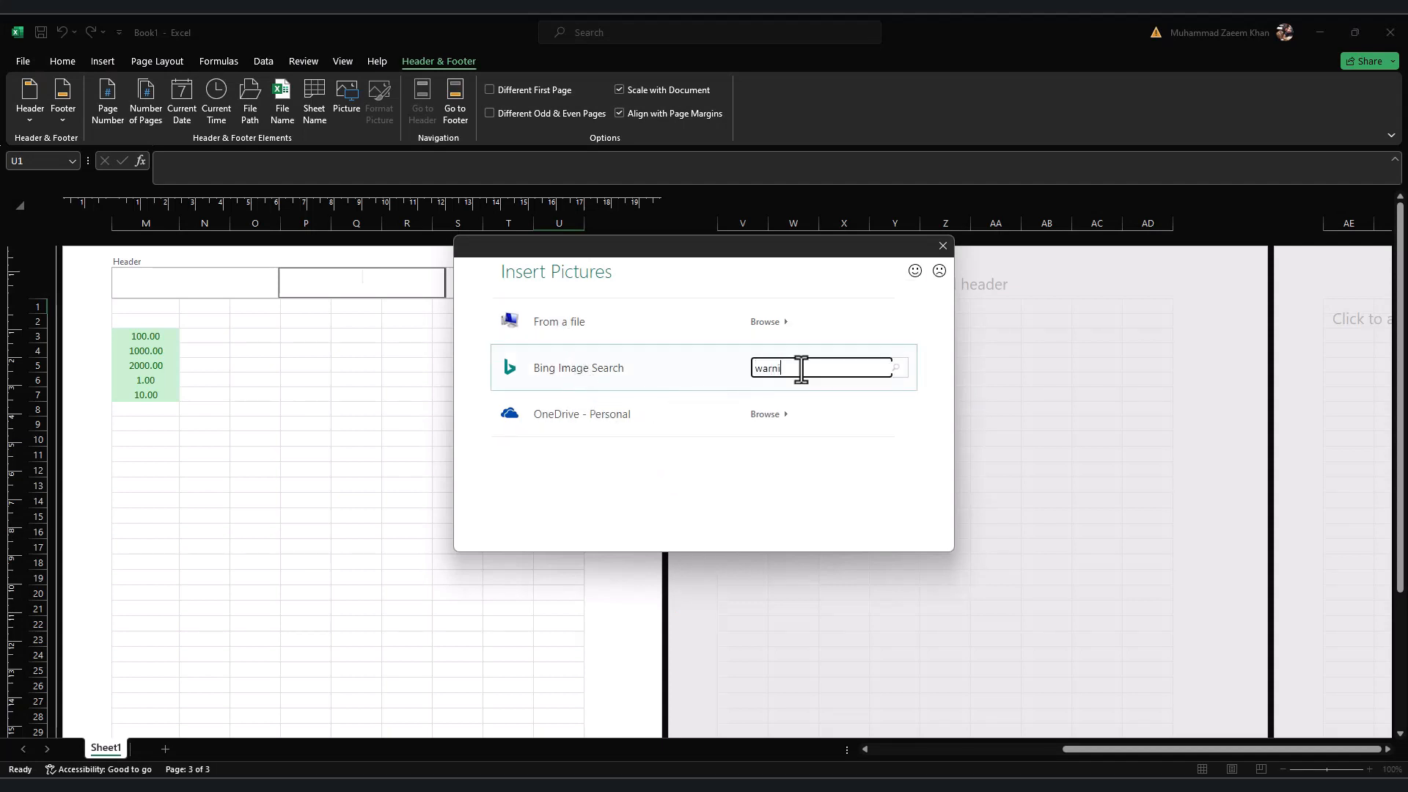
{"action": "left_click", "coordinate": [893, 366]}
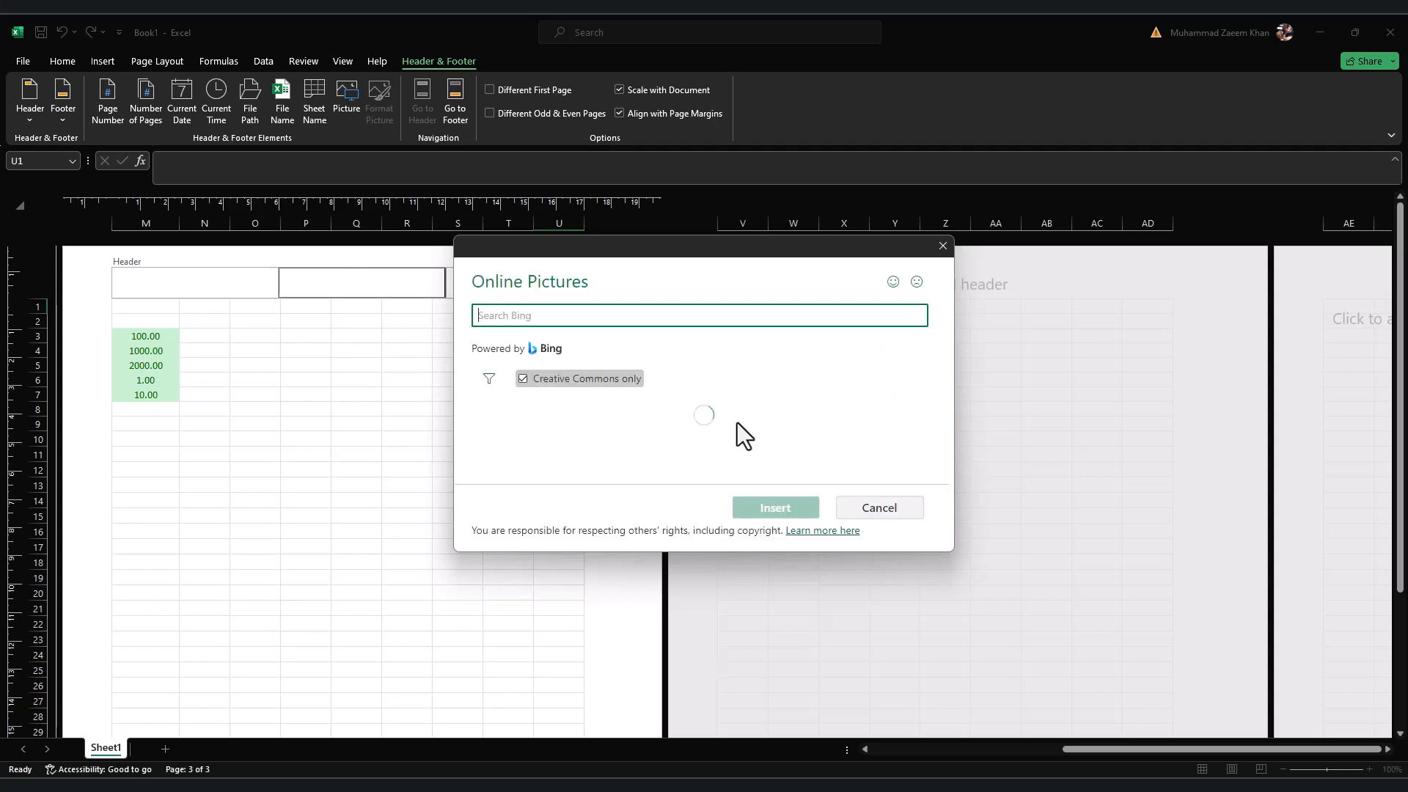
{"action": "left_click", "coordinate": [575, 445]}
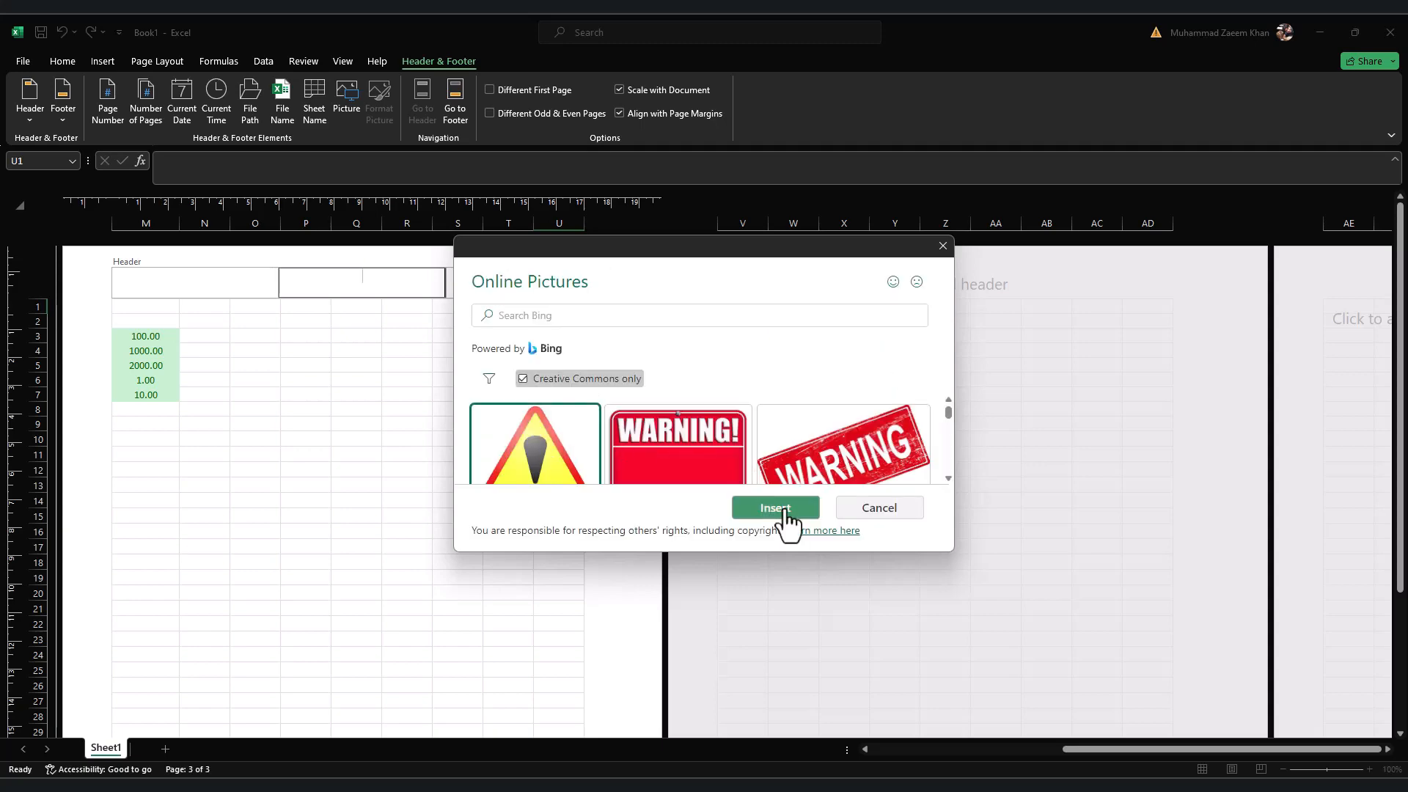
{"action": "left_click", "coordinate": [784, 513]}
Step: Check the article's final creation step, leave the header in Excel and inspect the watermark across the page
{"action": "key", "text": "alt+Tab"}
{"action": "key", "text": "alt+Tab"}
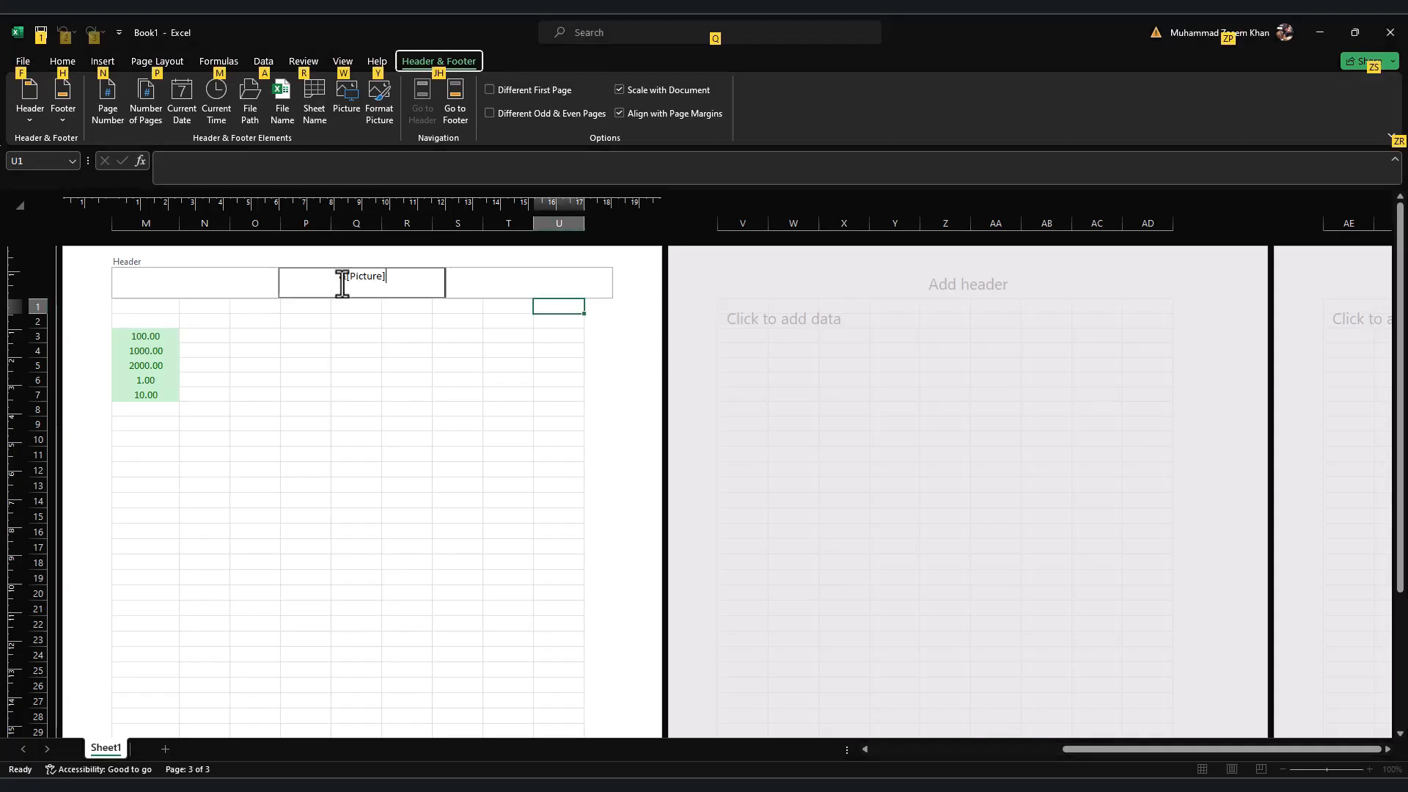
{"action": "key", "text": "alt+Tab"}
{"action": "left_click_drag", "start_coordinate": [478, 615], "coordinate": [750, 616]}
{"action": "key", "text": "alt+Tab"}
{"action": "left_click", "coordinate": [348, 361]}
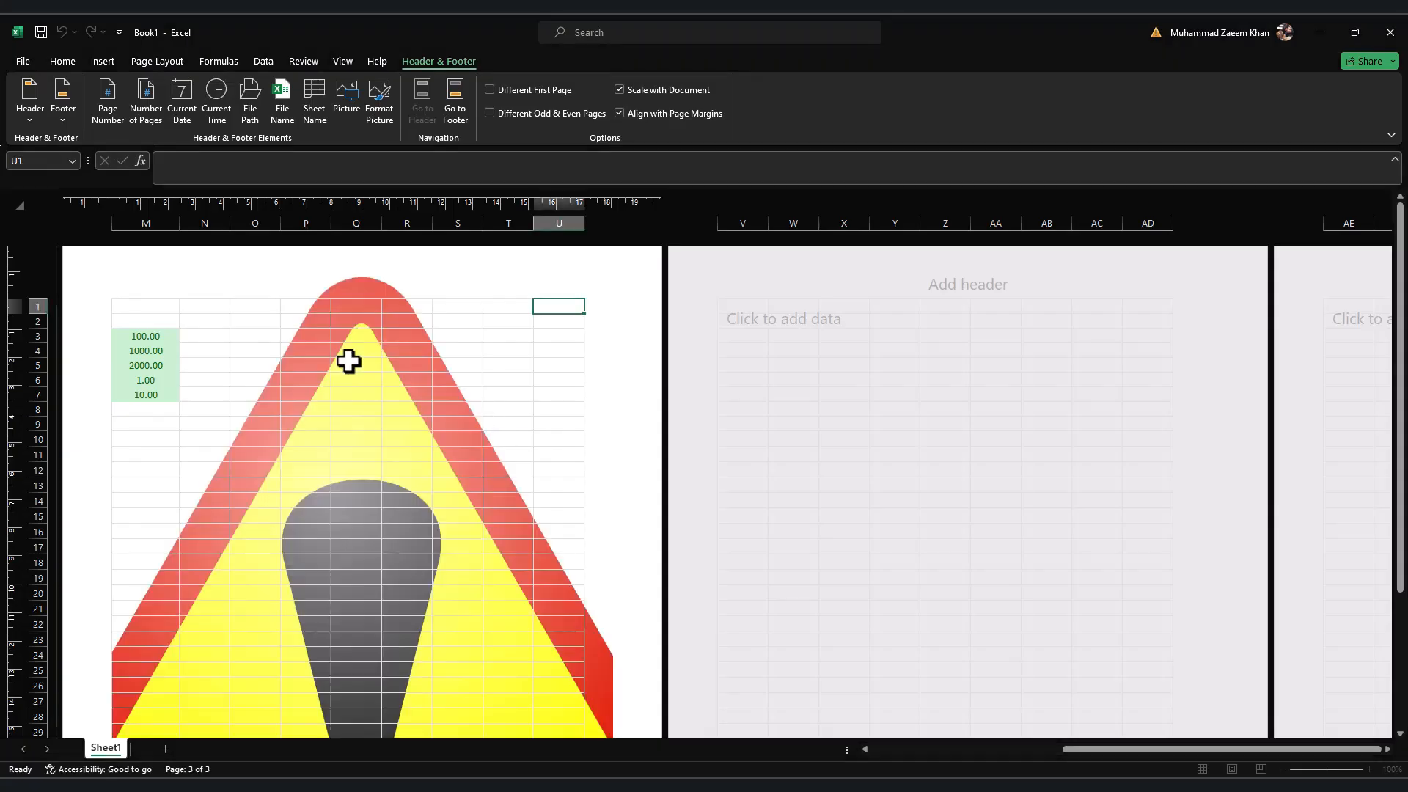
{"action": "left_click", "coordinate": [348, 361]}
{"action": "scroll", "coordinate": [393, 465], "scroll_direction": "down", "scroll_amount": 10}
{"action": "scroll", "coordinate": [393, 466], "scroll_direction": "up", "scroll_amount": 9}
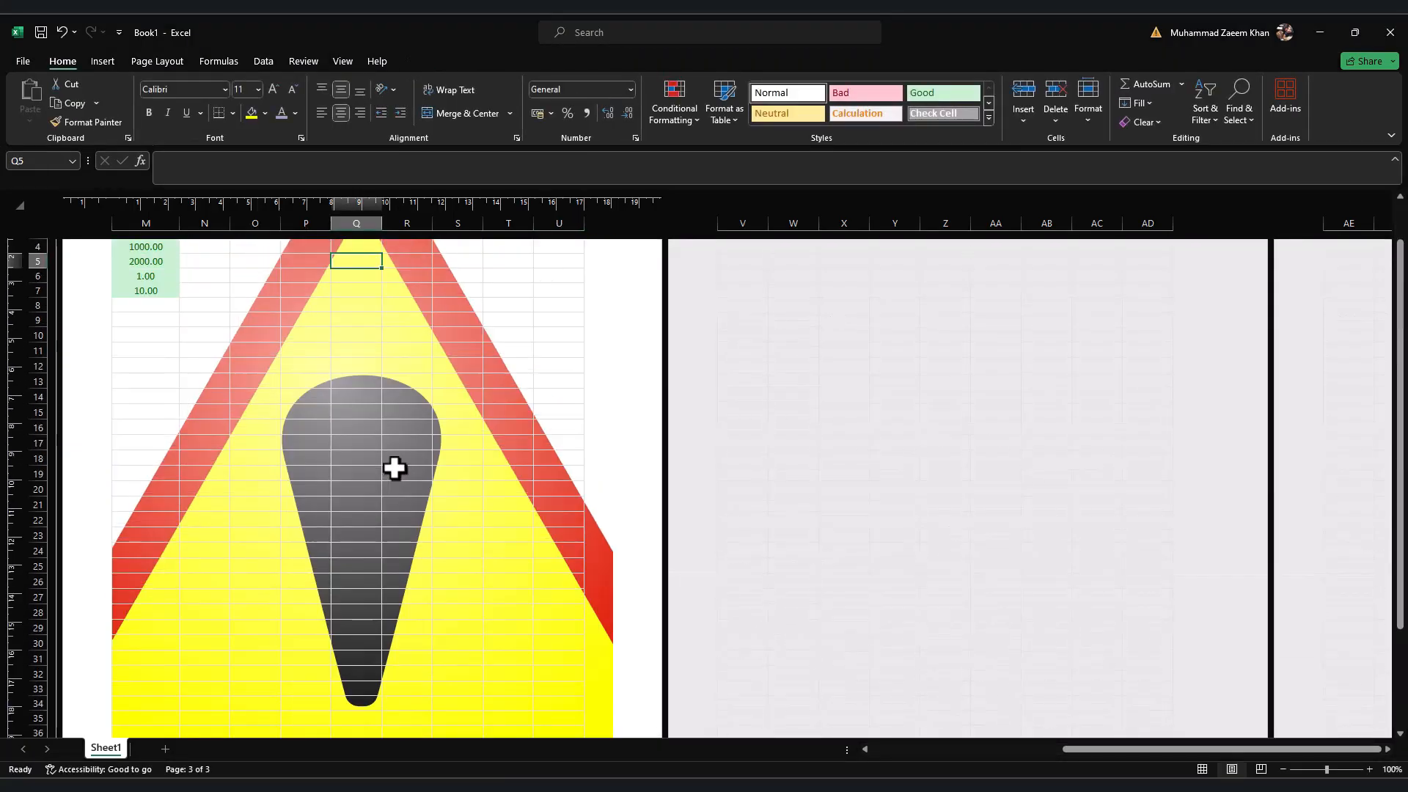
{"action": "scroll", "coordinate": [393, 467], "scroll_direction": "up", "scroll_amount": 3}
Step: Delete the warning triangle picture from the center header section and leave the header
{"action": "left_click", "coordinate": [367, 279]}
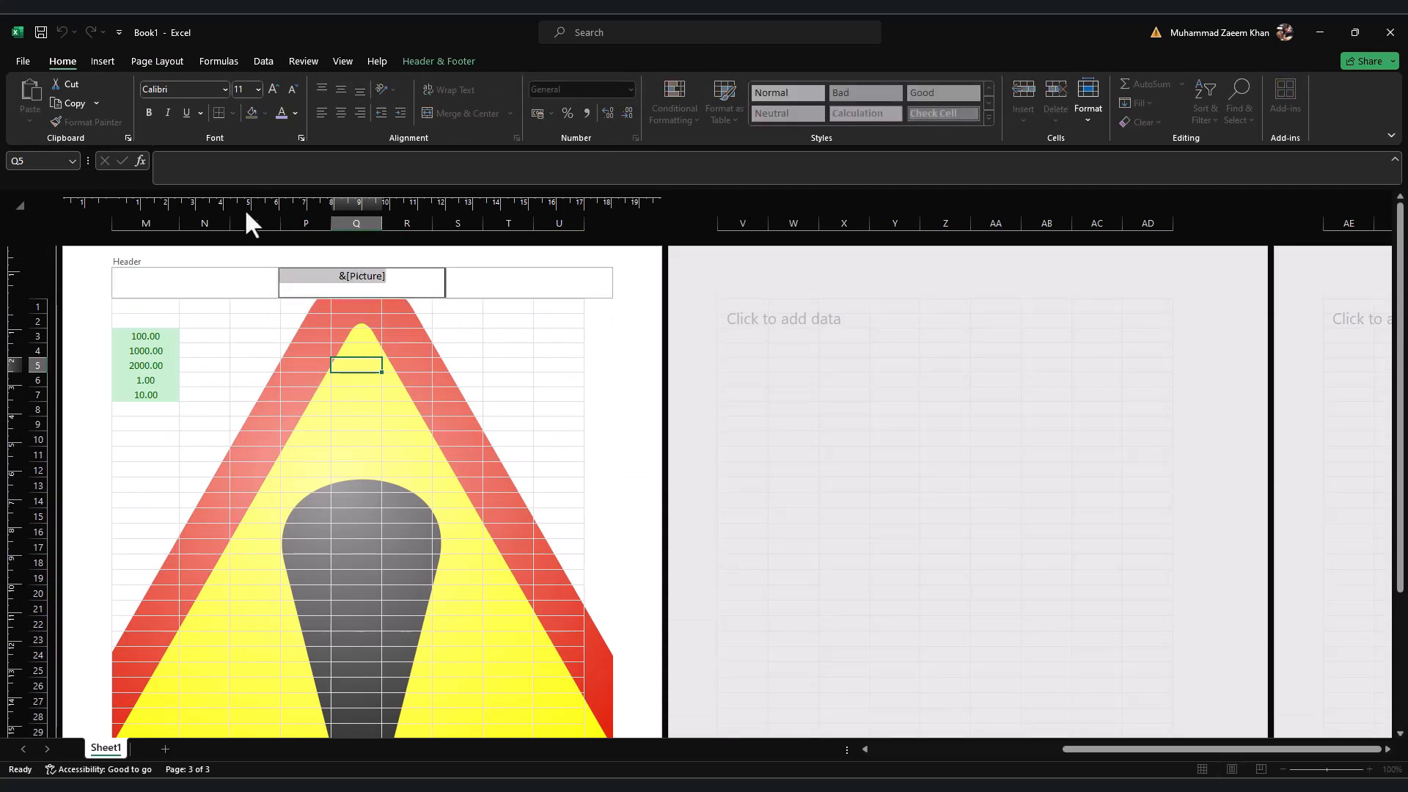
{"action": "key", "text": "Delete"}
{"action": "left_click", "coordinate": [102, 61]}
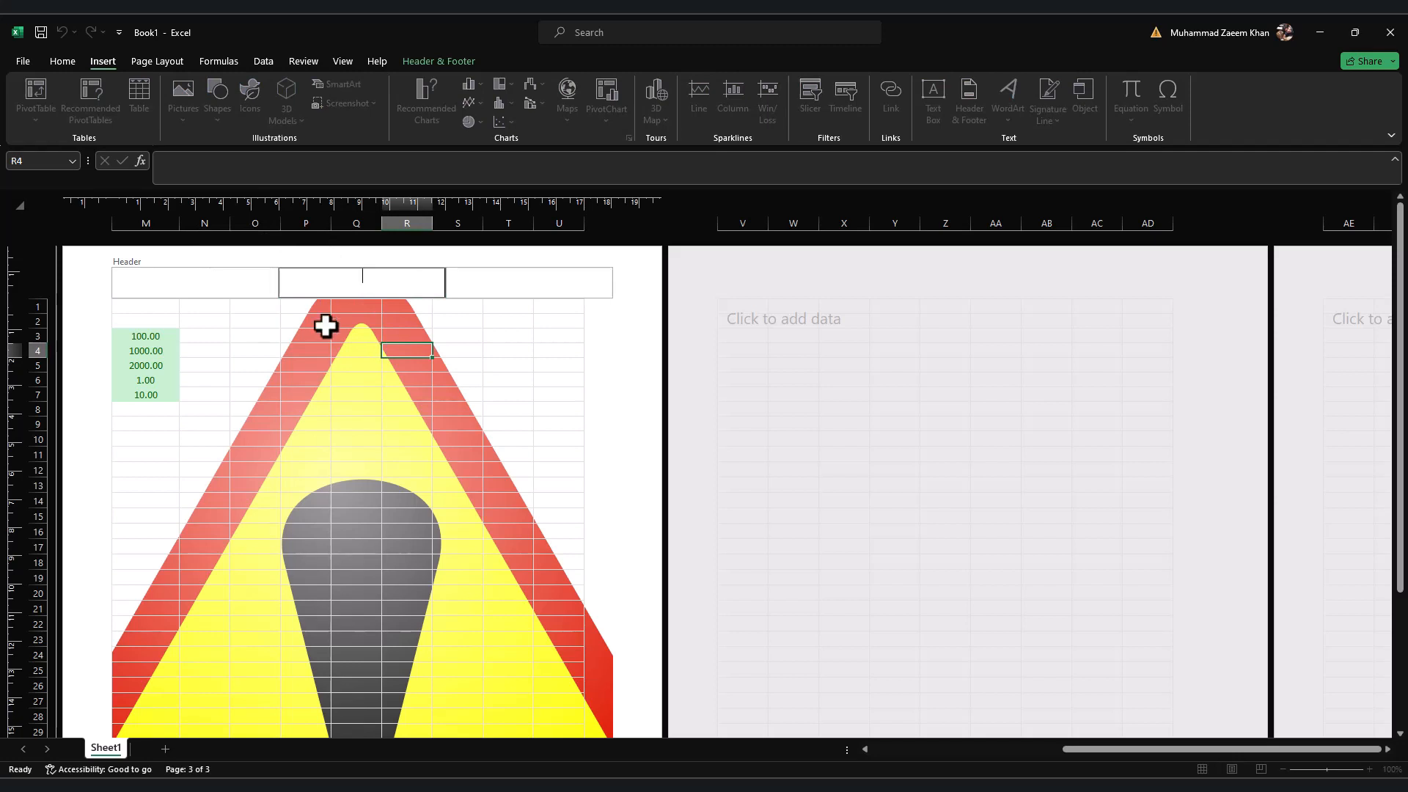
{"action": "left_click", "coordinate": [325, 326]}
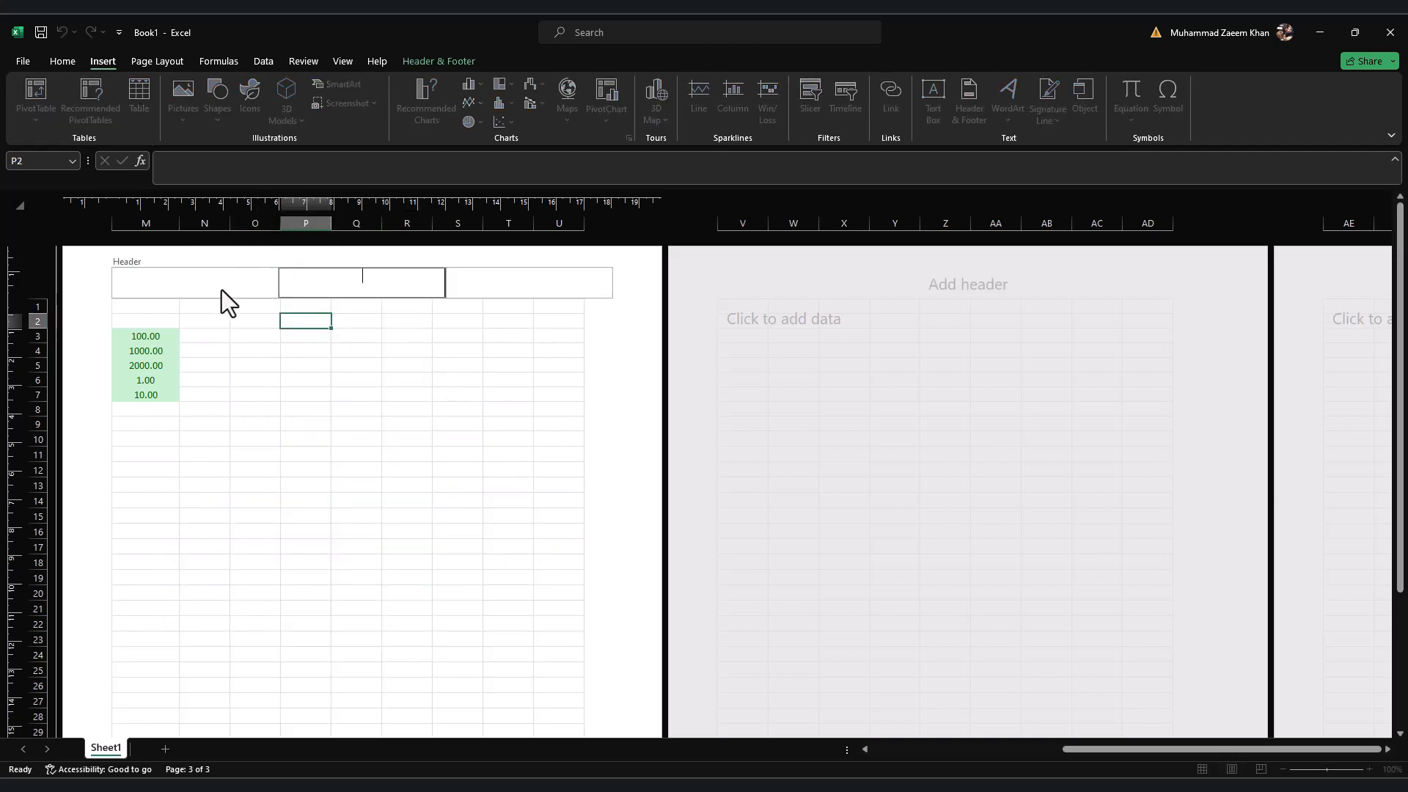
Step: Search Bing for "small icon", filter the results, and insert the blue plus icon into the center header section
{"action": "left_click", "coordinate": [438, 61]}
{"action": "left_click", "coordinate": [346, 99]}
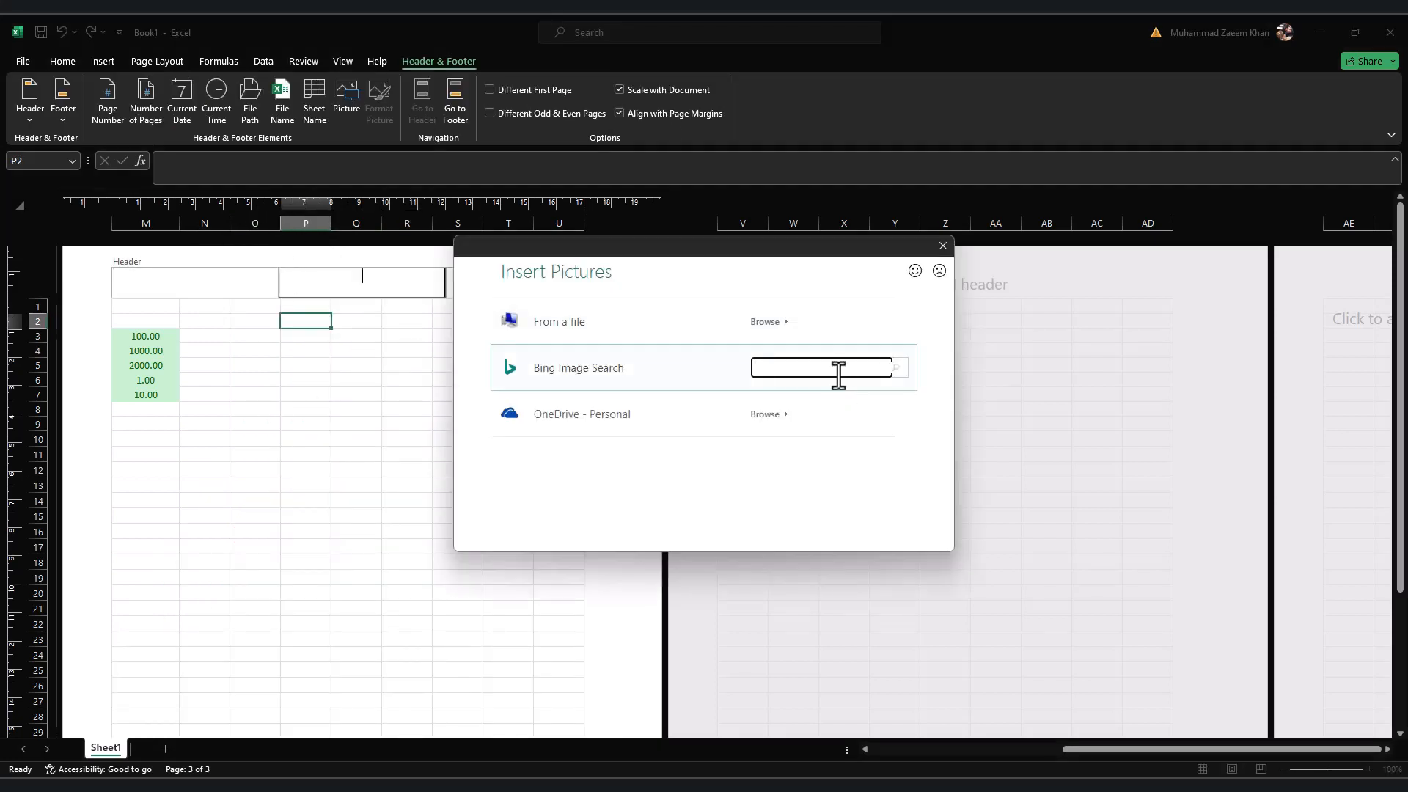
{"action": "type", "text": "small icon"}
{"action": "key", "text": "Return"}
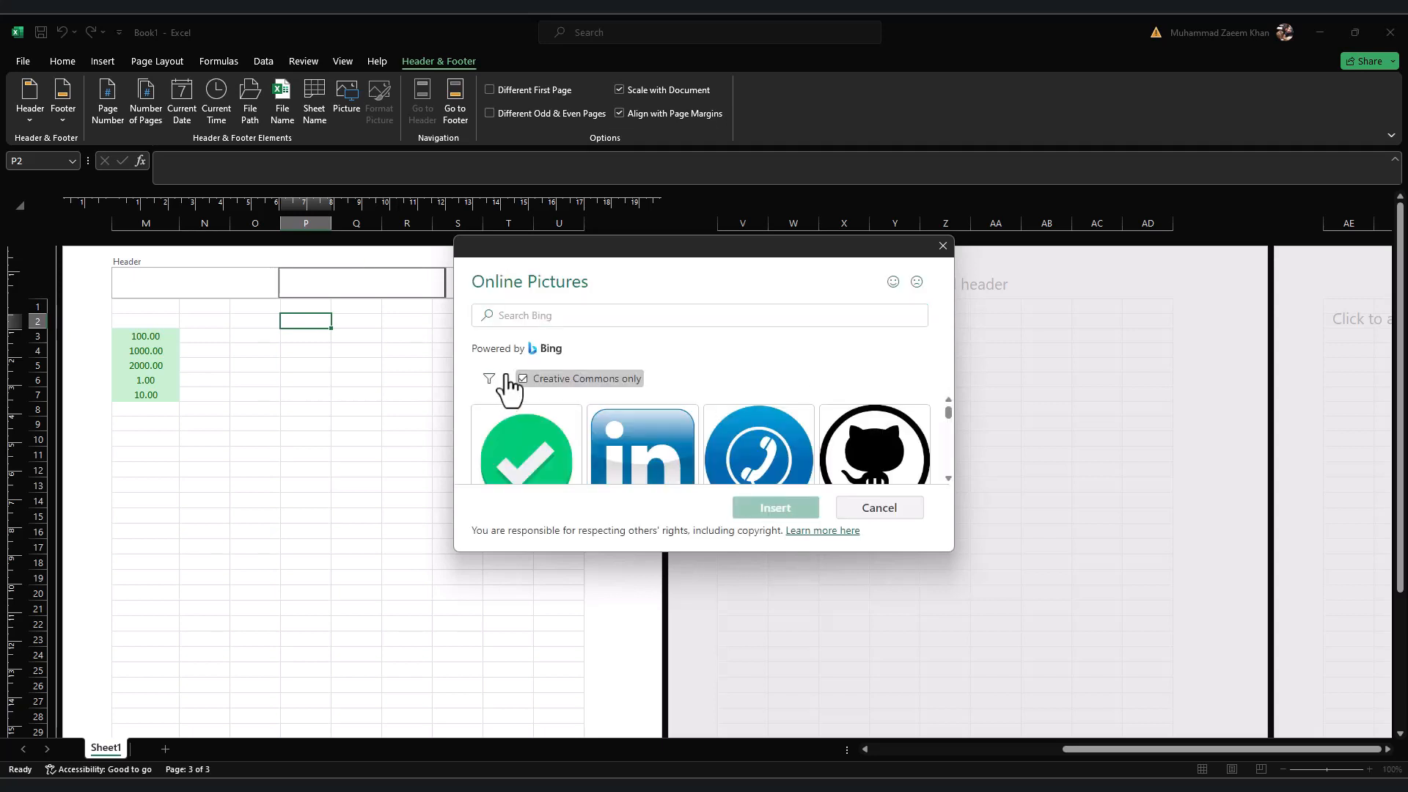
{"action": "left_click", "coordinate": [506, 379]}
{"action": "left_click", "coordinate": [555, 327]}
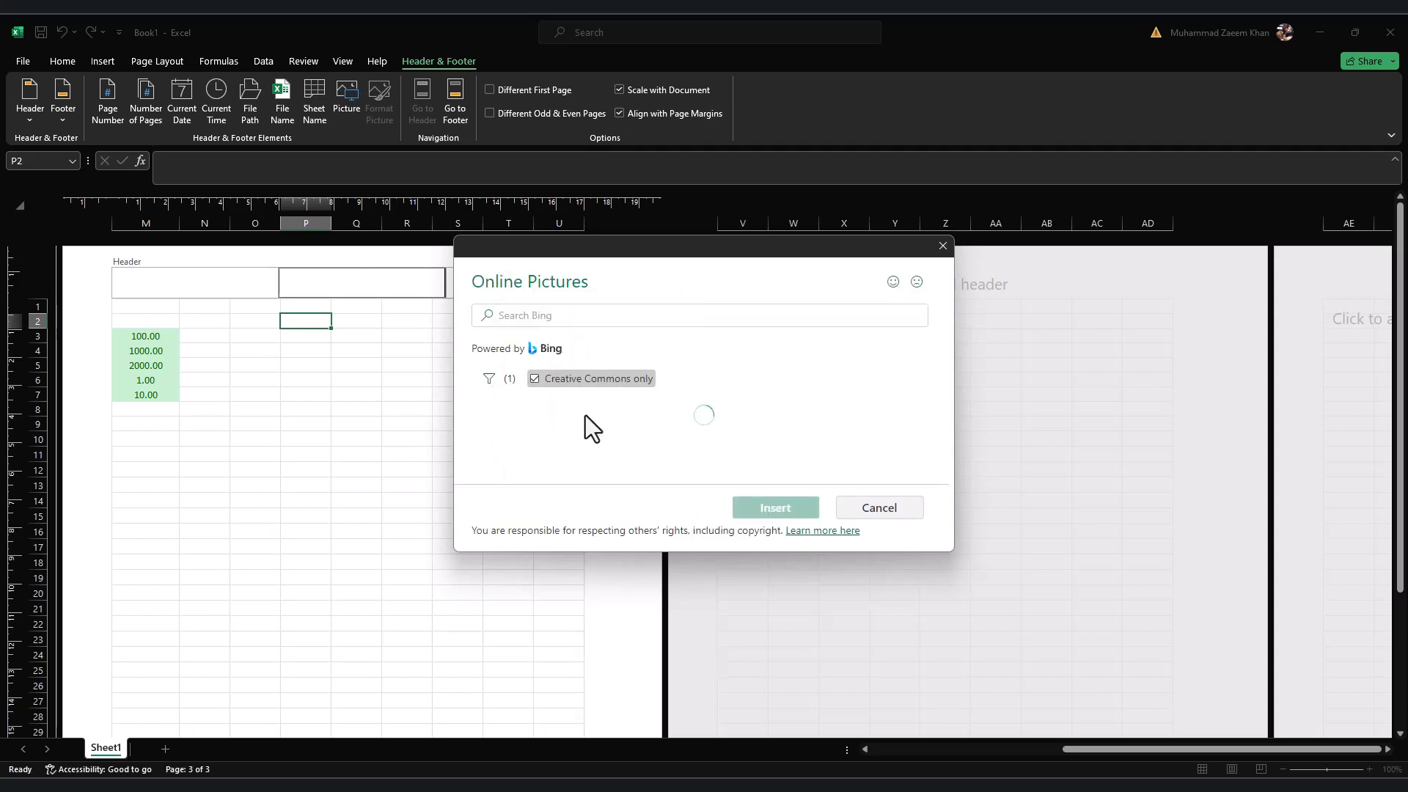
{"action": "left_click", "coordinate": [645, 432]}
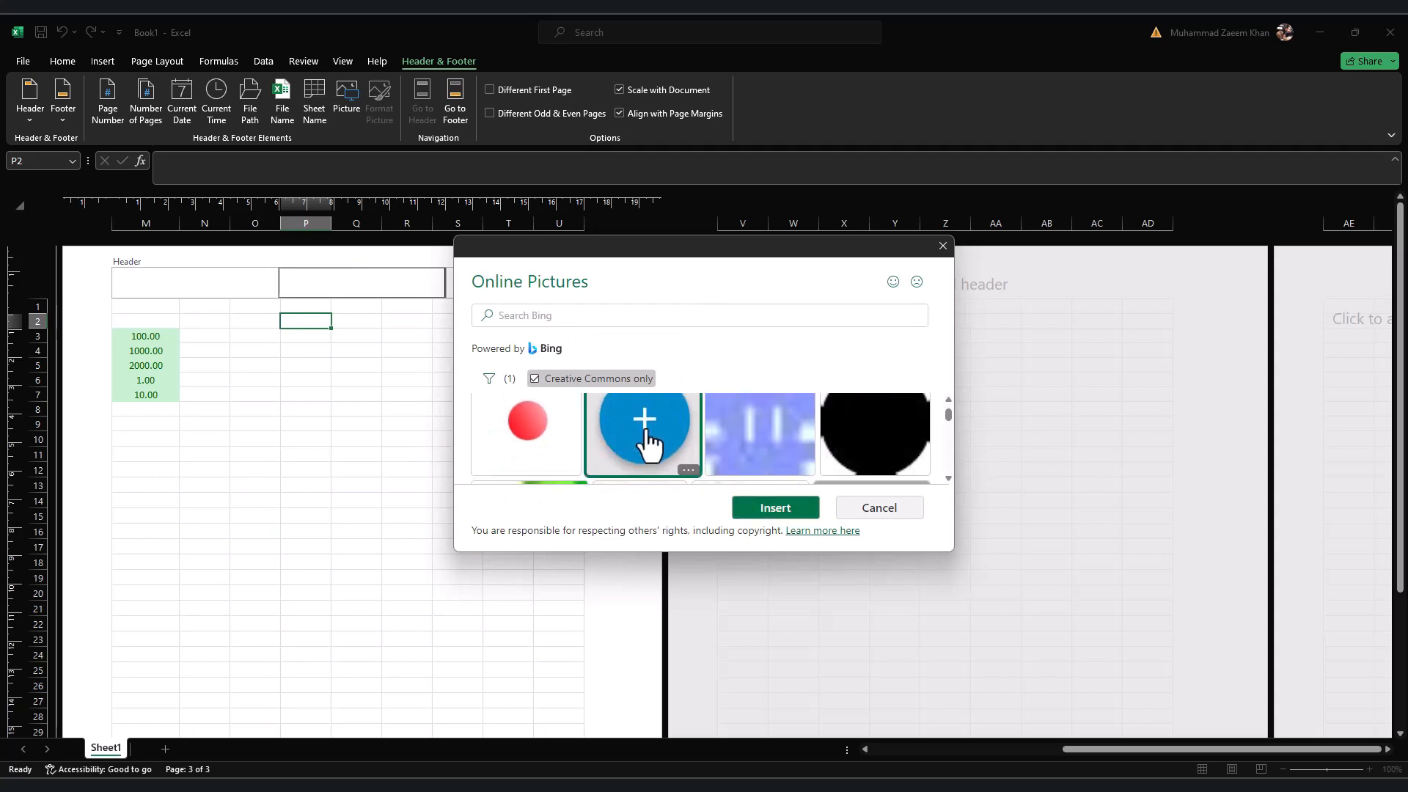
{"action": "left_click", "coordinate": [788, 513]}
{"action": "left_click", "coordinate": [365, 323]}
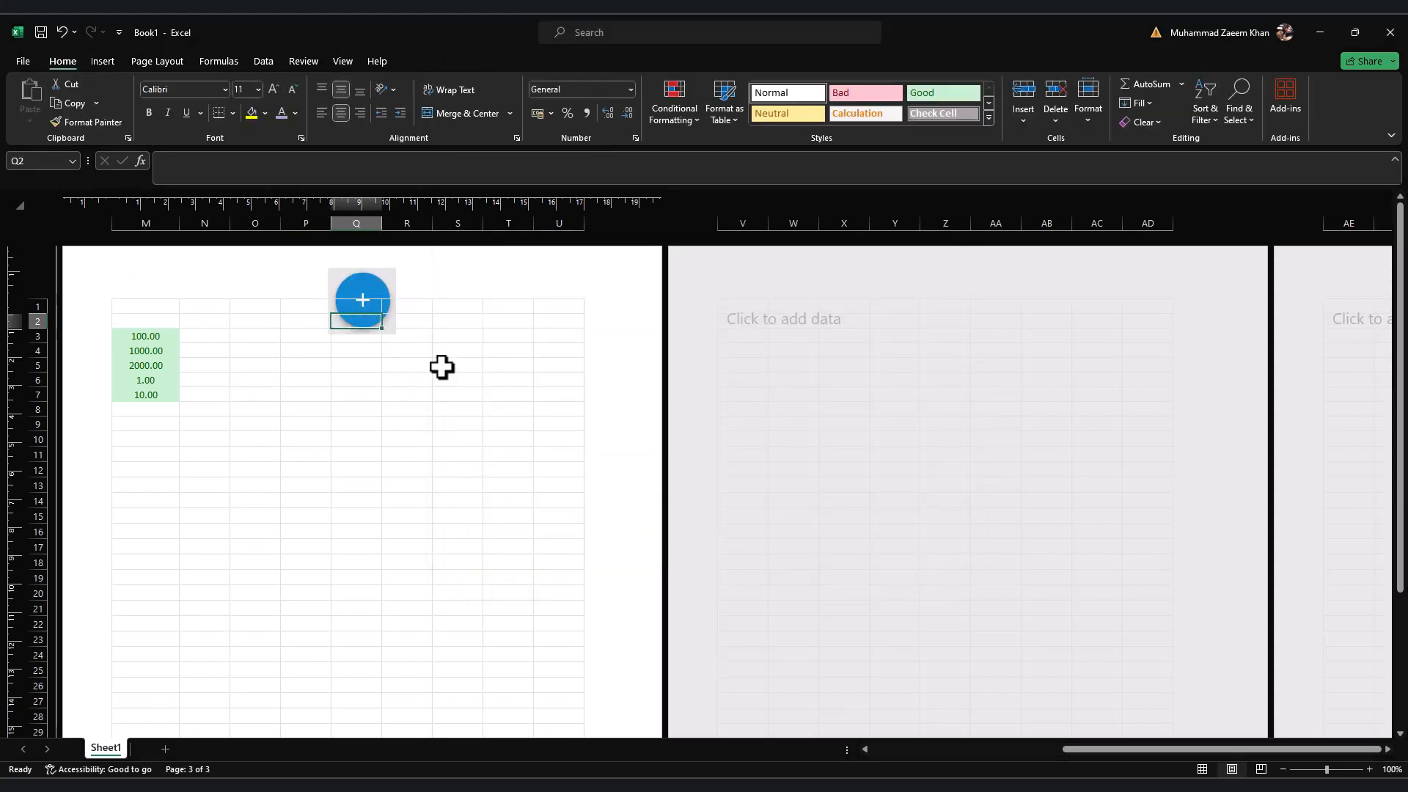
Step: Switch to the browser and read the watermark article's first two instructions on formatting the watermark picture
{"action": "key", "text": "alt+Tab"}
{"action": "scroll", "coordinate": [443, 481], "scroll_direction": "down", "scroll_amount": 3}
{"action": "left_click", "coordinate": [479, 485]}
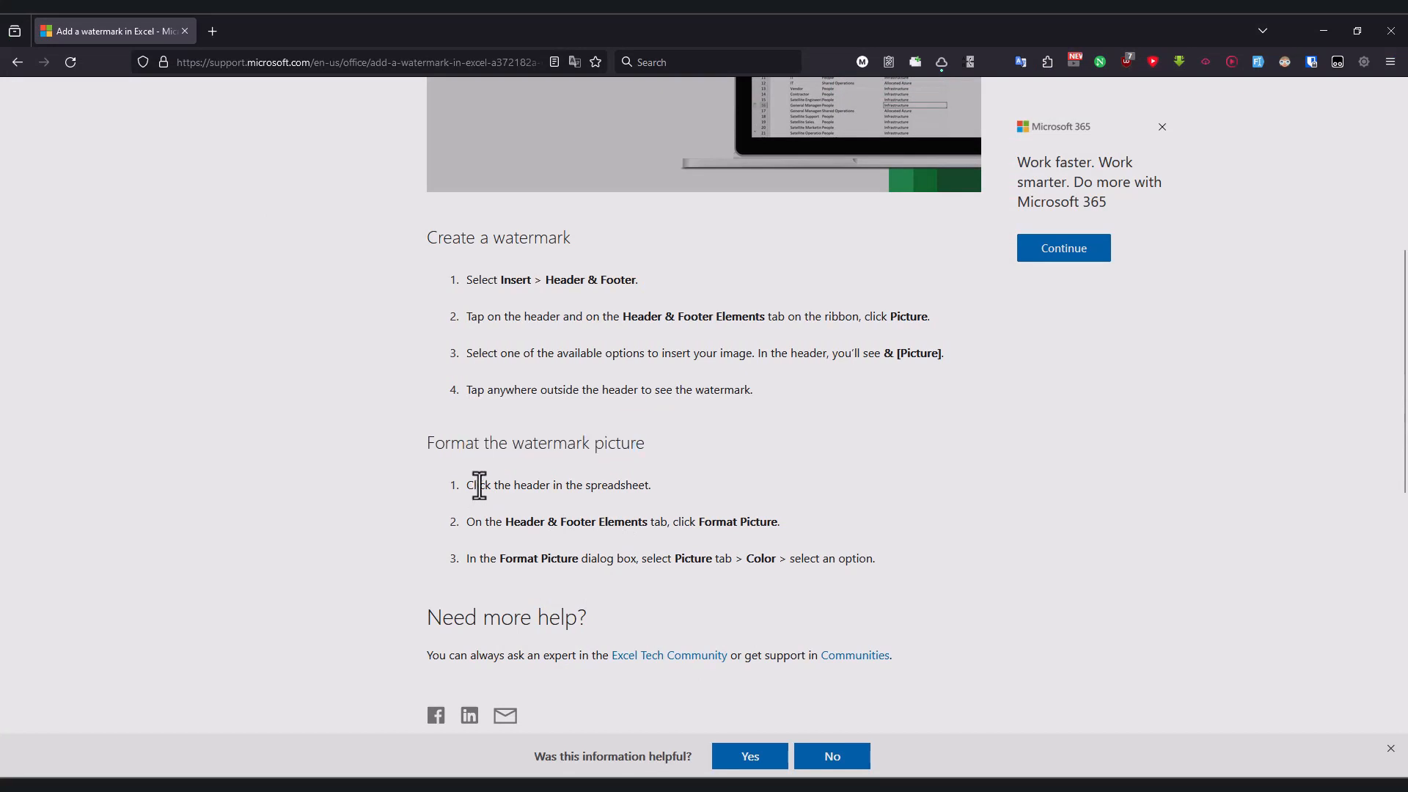
{"action": "left_click_drag", "start_coordinate": [479, 486], "coordinate": [650, 487]}
{"action": "left_click_drag", "start_coordinate": [475, 521], "coordinate": [684, 524]}
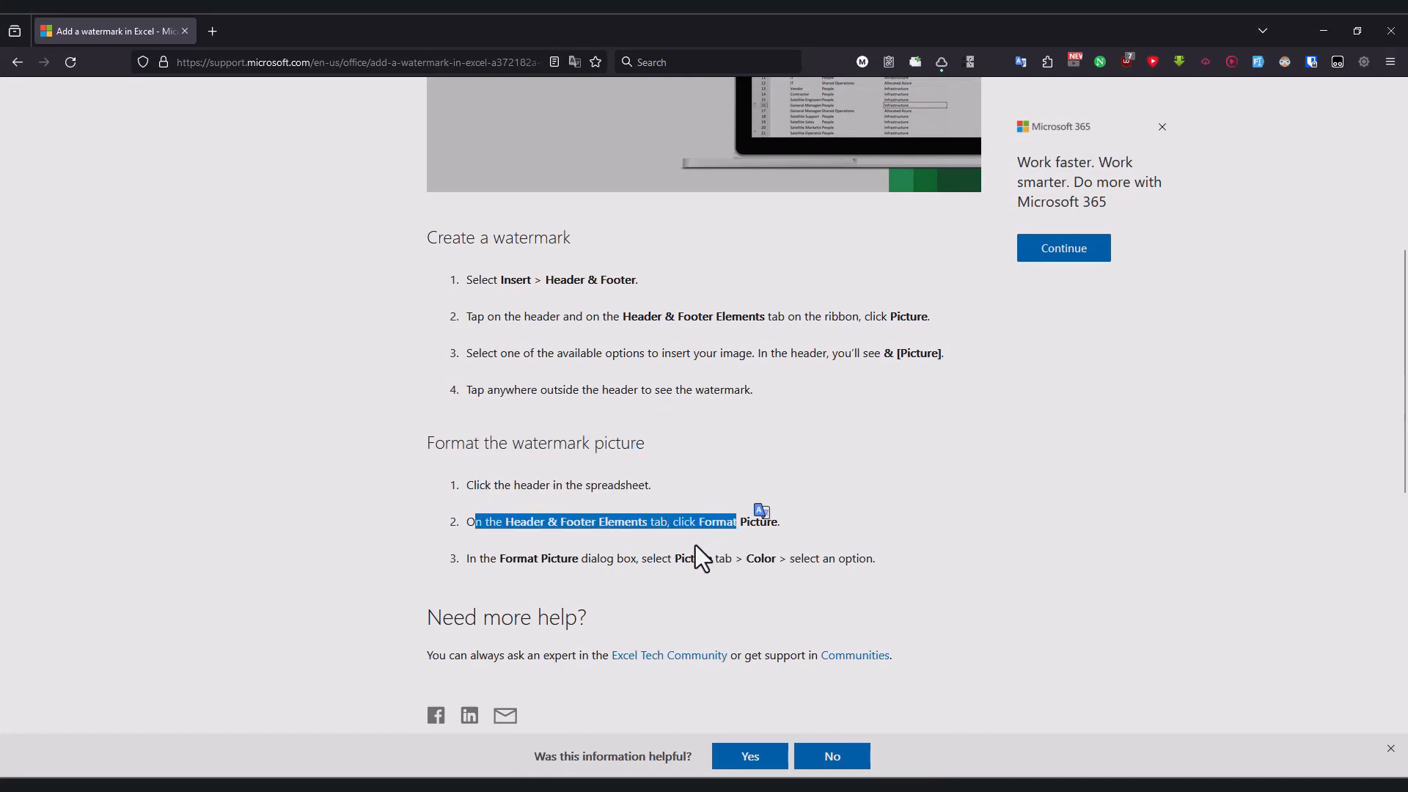
Step: Return to Excel and select the picture code in the center header section with the header and footer tools showing
{"action": "key", "text": "alt+Tab"}
{"action": "left_click", "coordinate": [341, 423]}
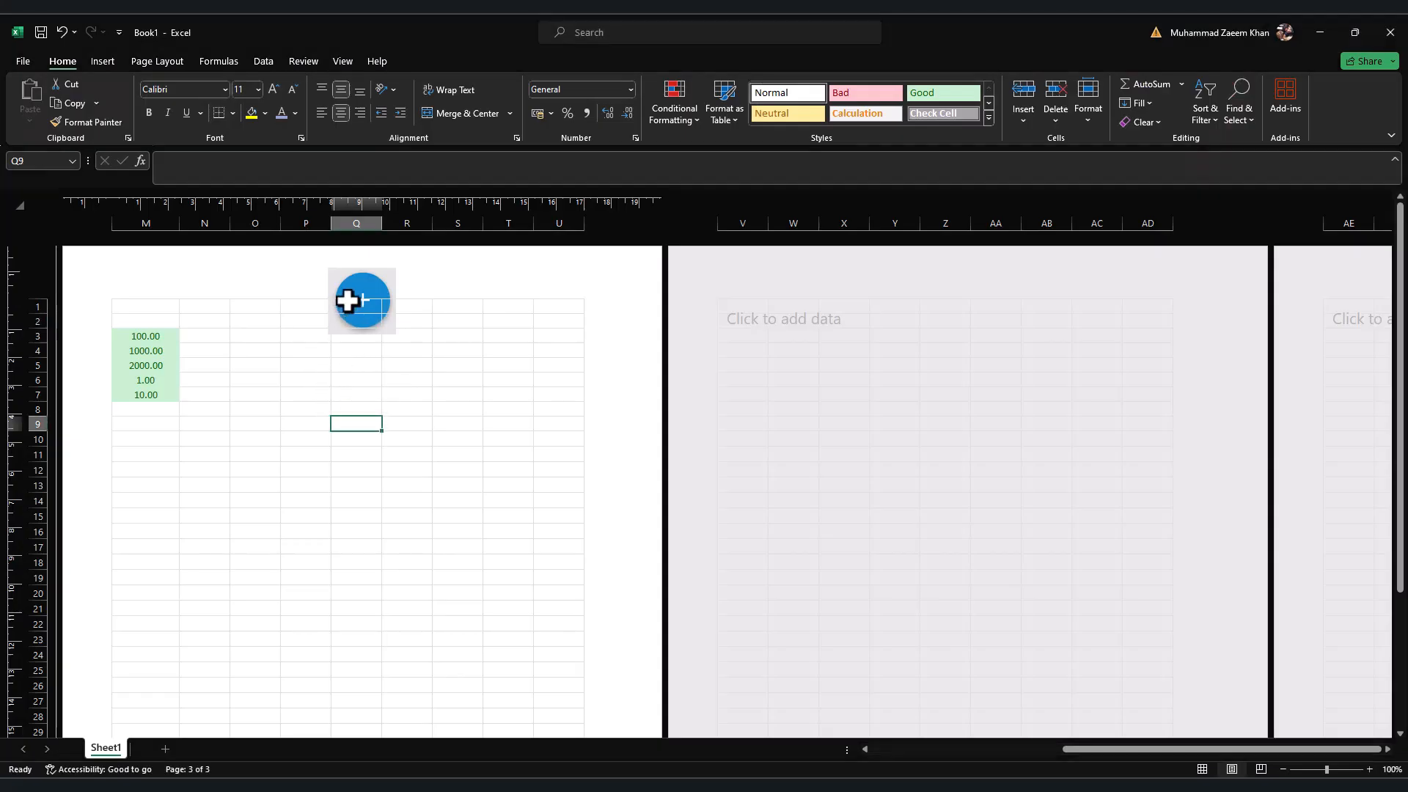
{"action": "left_click", "coordinate": [313, 286]}
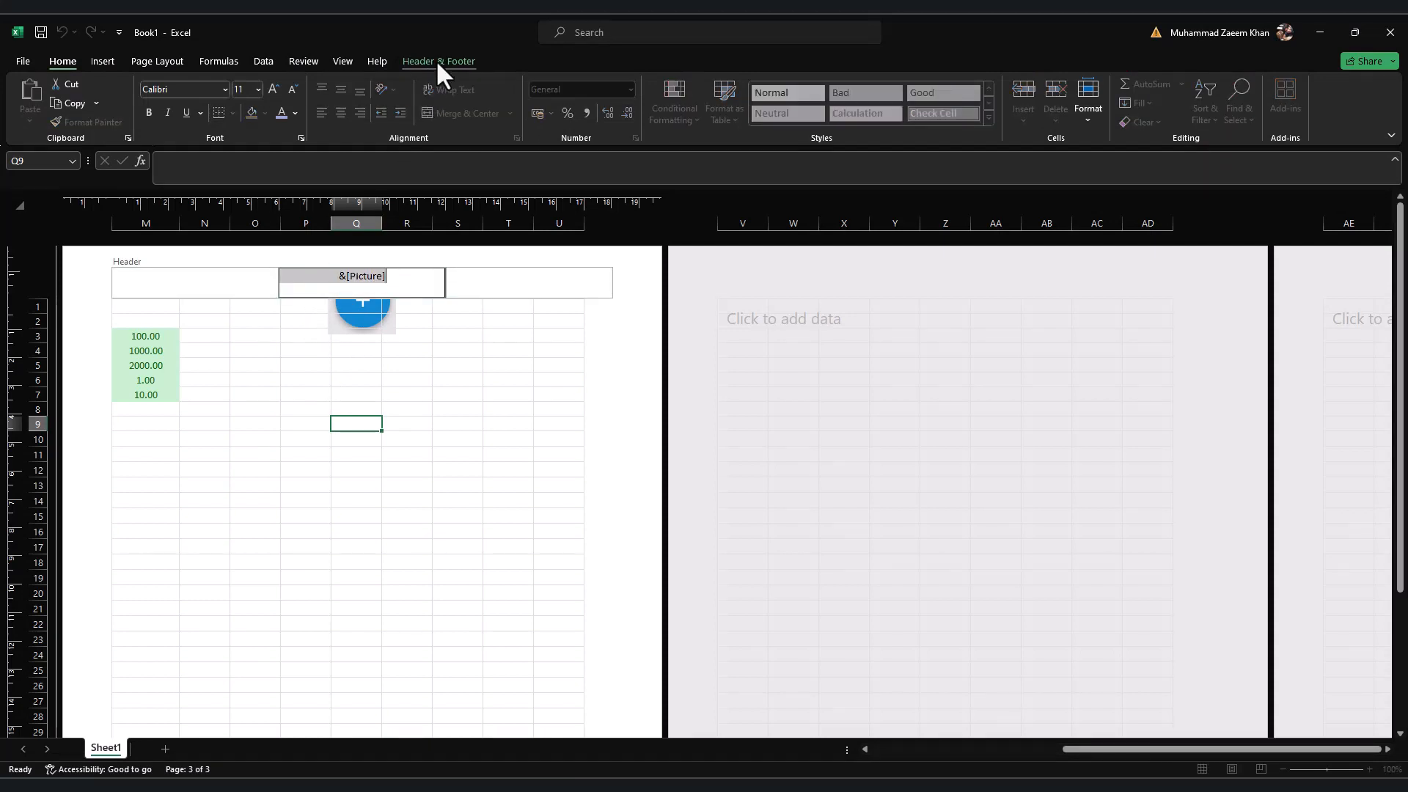
{"action": "left_click", "coordinate": [436, 59]}
{"action": "key", "text": "alt+Tab"}
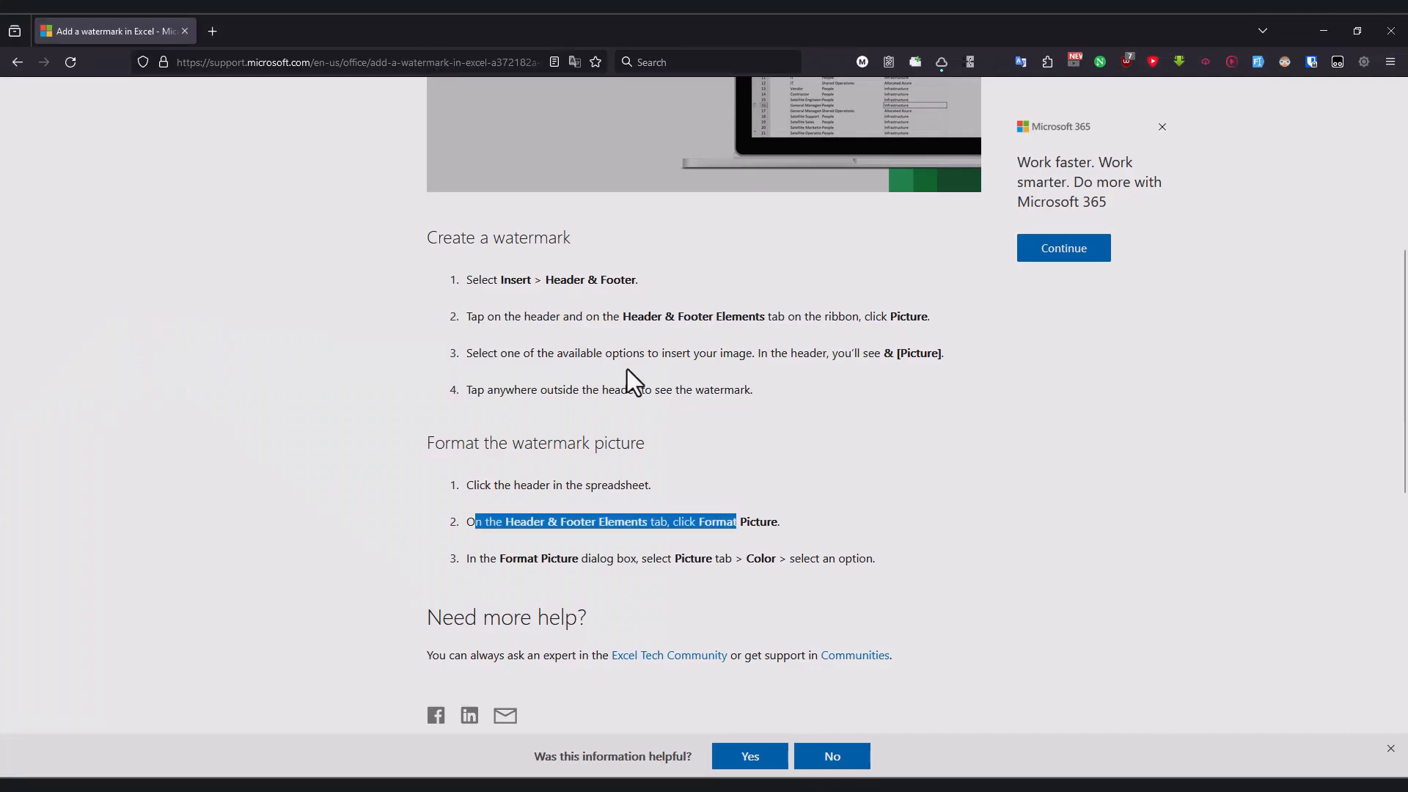
{"action": "key", "text": "alt+Tab"}
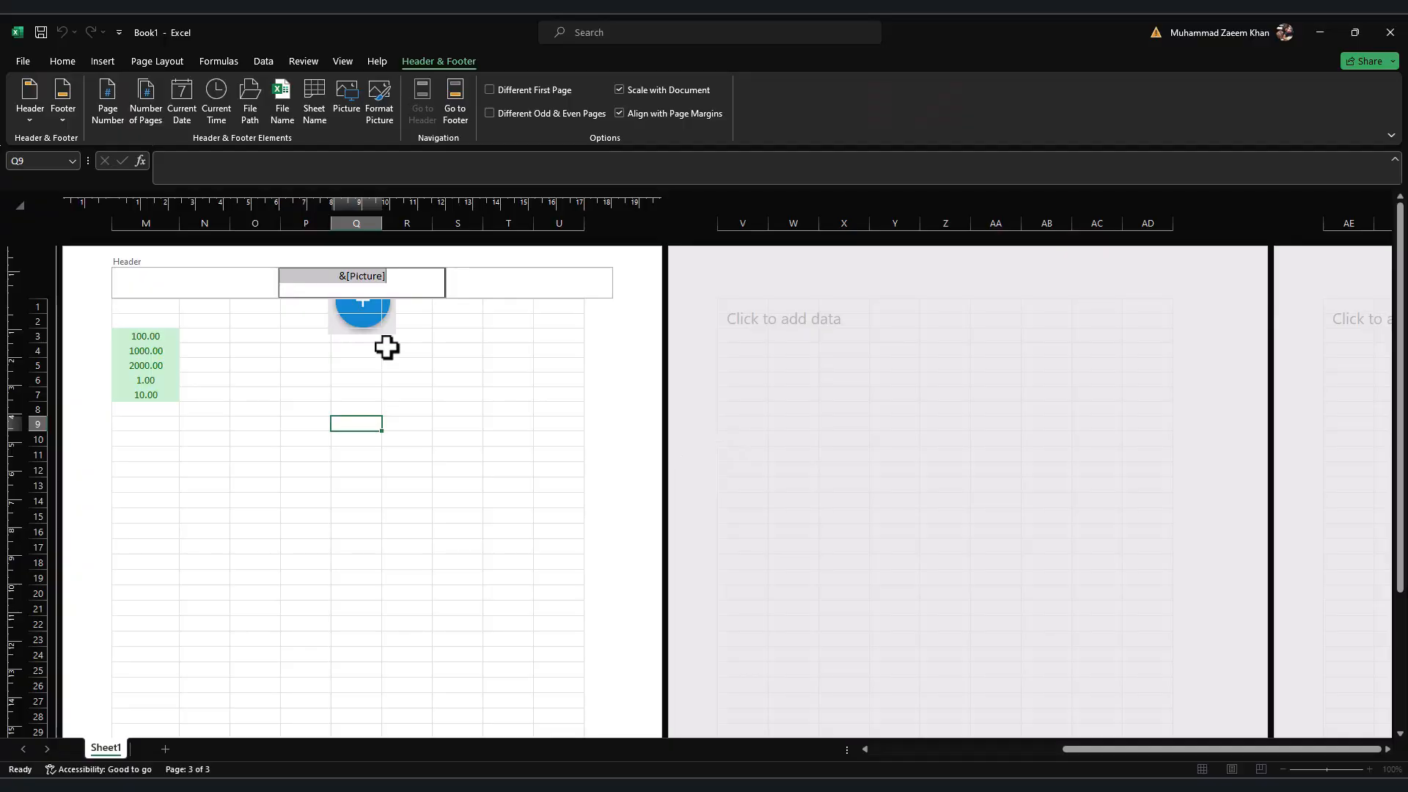
{"action": "left_click", "coordinate": [349, 111]}
Step: Read the article's instruction on choosing a picture color, and open the Format Picture settings for the header picture in Excel
{"action": "key", "text": "alt+Tab"}
{"action": "left_click_drag", "start_coordinate": [499, 559], "coordinate": [839, 566]}
{"action": "left_click", "coordinate": [758, 579]}
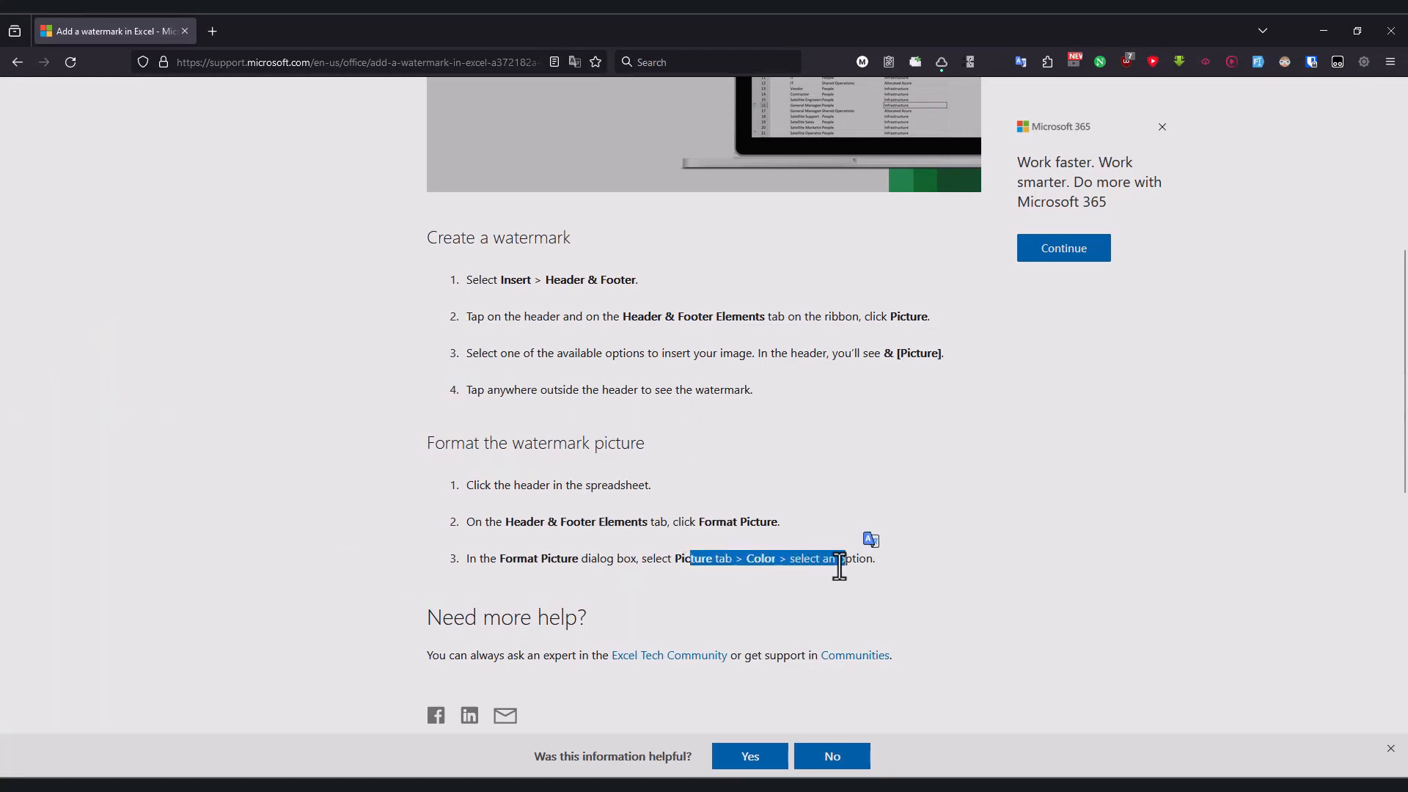
{"action": "key", "text": "alt+Tab"}
{"action": "left_click", "coordinate": [381, 113]}
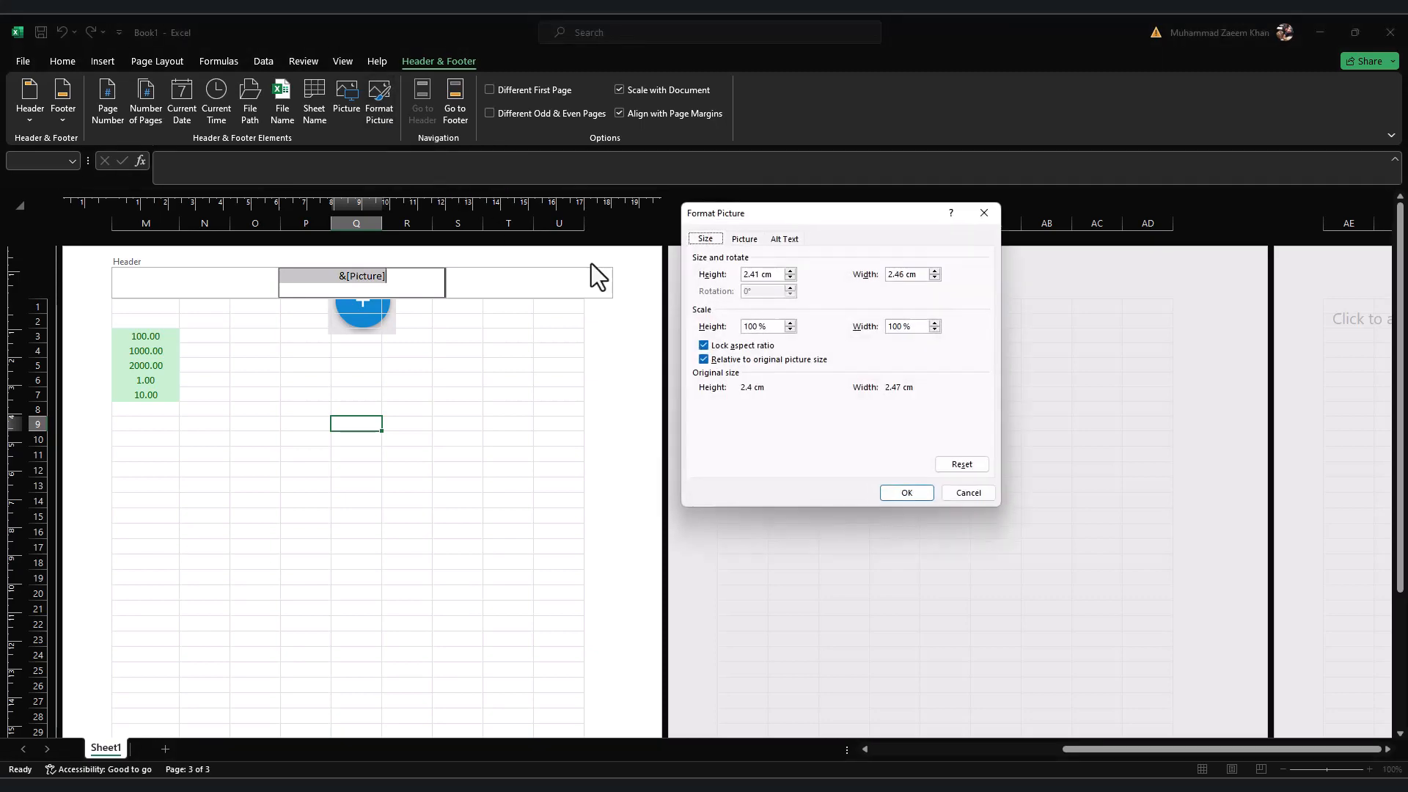
Step: Check the article's Format Picture instruction and set the header picture's color to Black & White in Excel
{"action": "key", "text": "alt+Tab"}
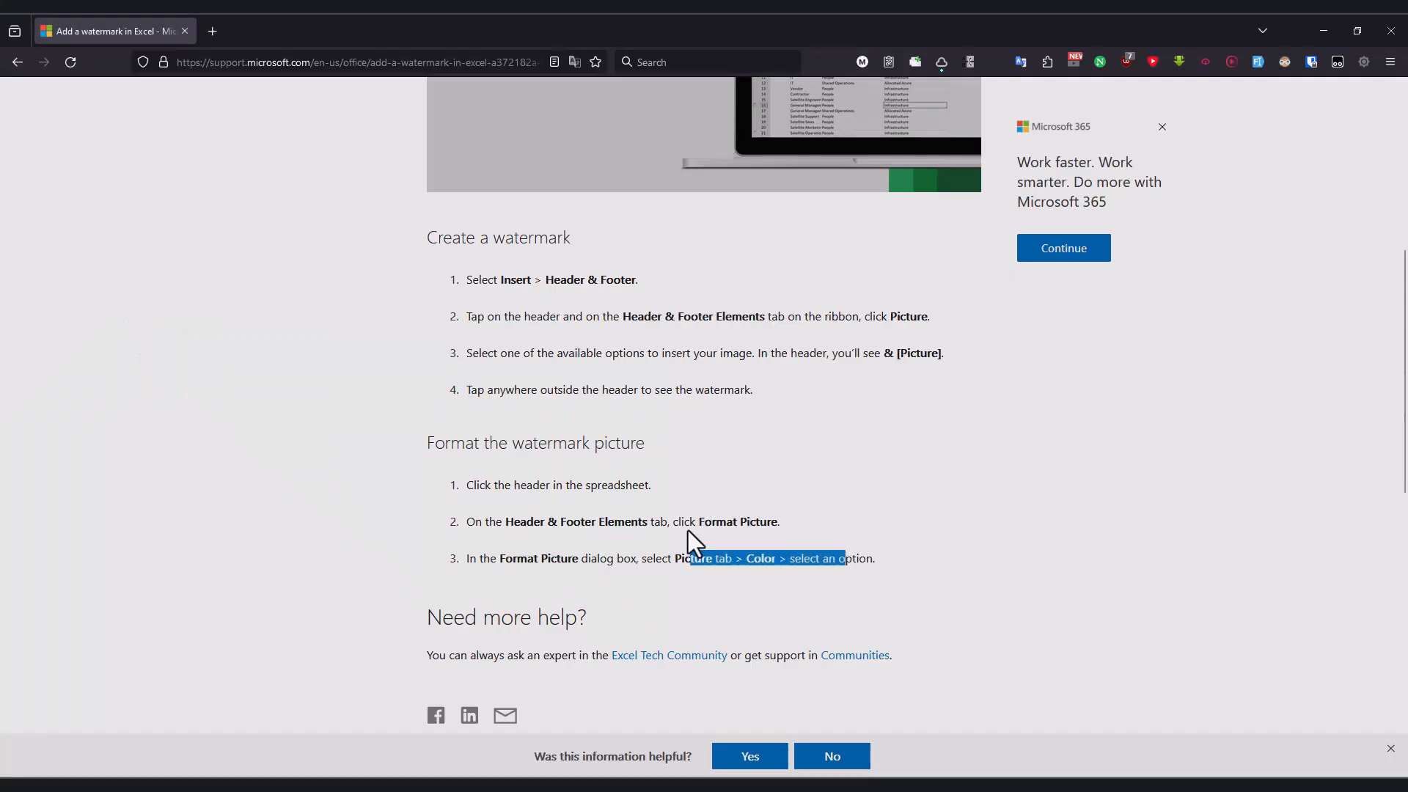
{"action": "left_click_drag", "start_coordinate": [528, 559], "coordinate": [630, 559]}
{"action": "key", "text": "alt+Tab"}
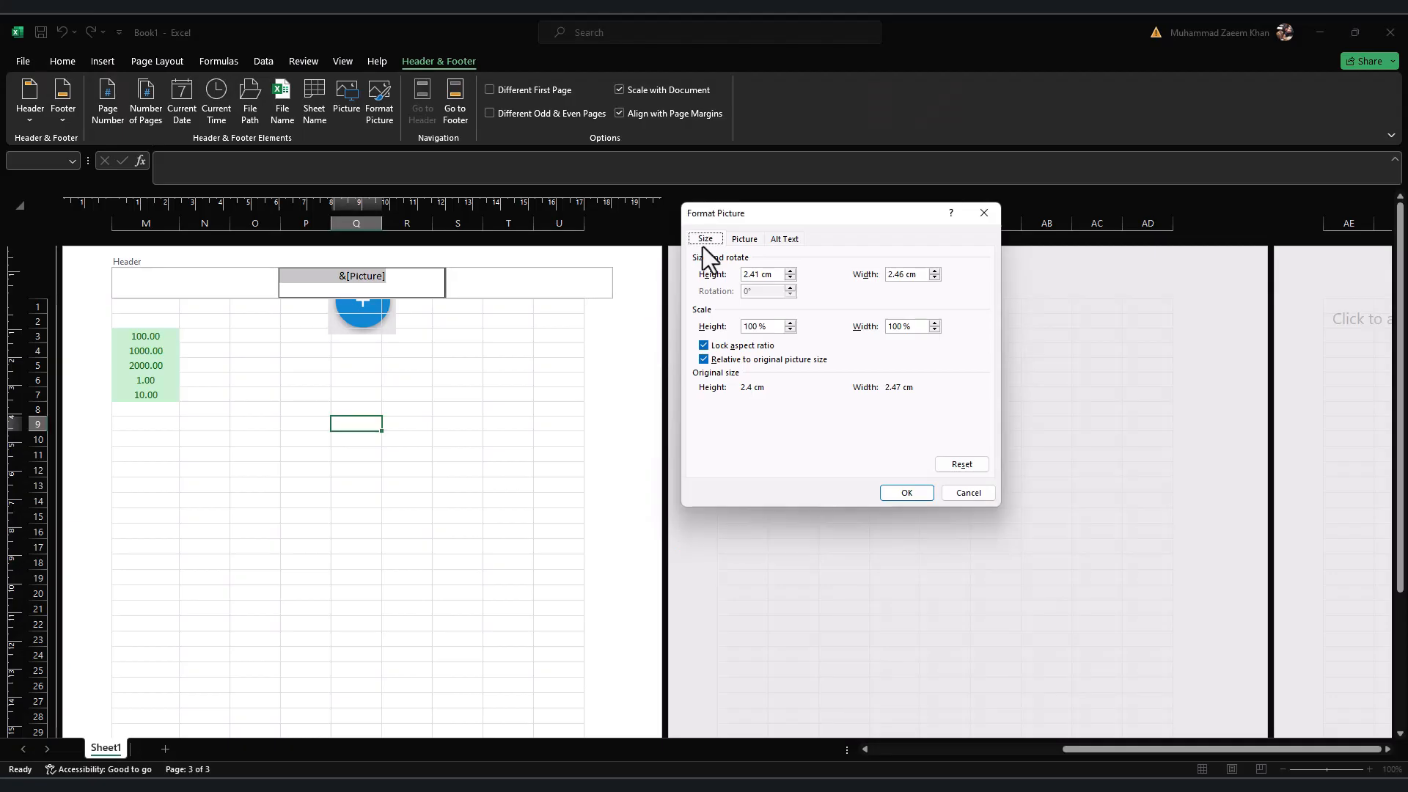
{"action": "left_click", "coordinate": [743, 240]}
{"action": "key", "text": "alt+Tab"}
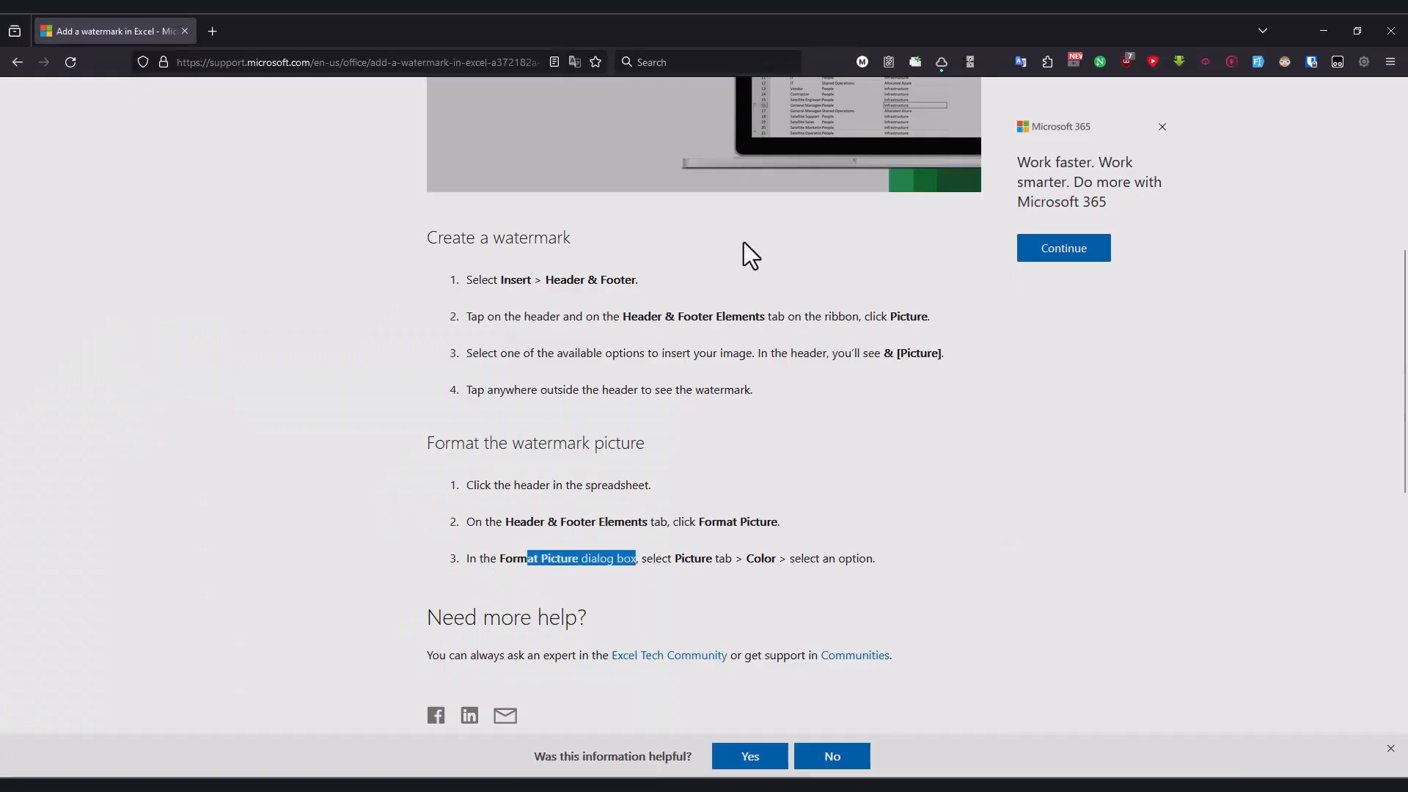
{"action": "key", "text": "alt+Tab"}
{"action": "left_click", "coordinate": [799, 330]}
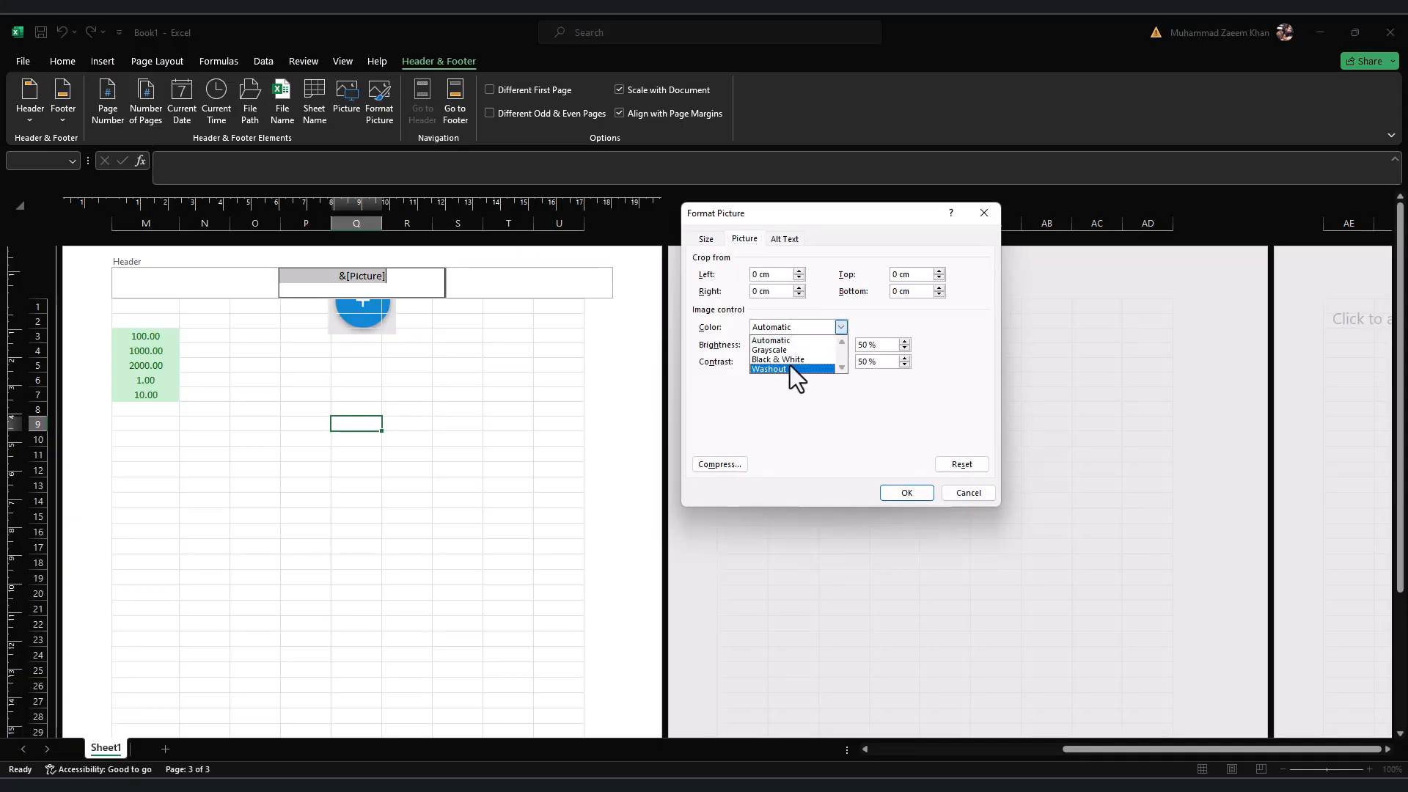
{"action": "left_click", "coordinate": [793, 368]}
{"action": "key", "text": "alt+Tab"}
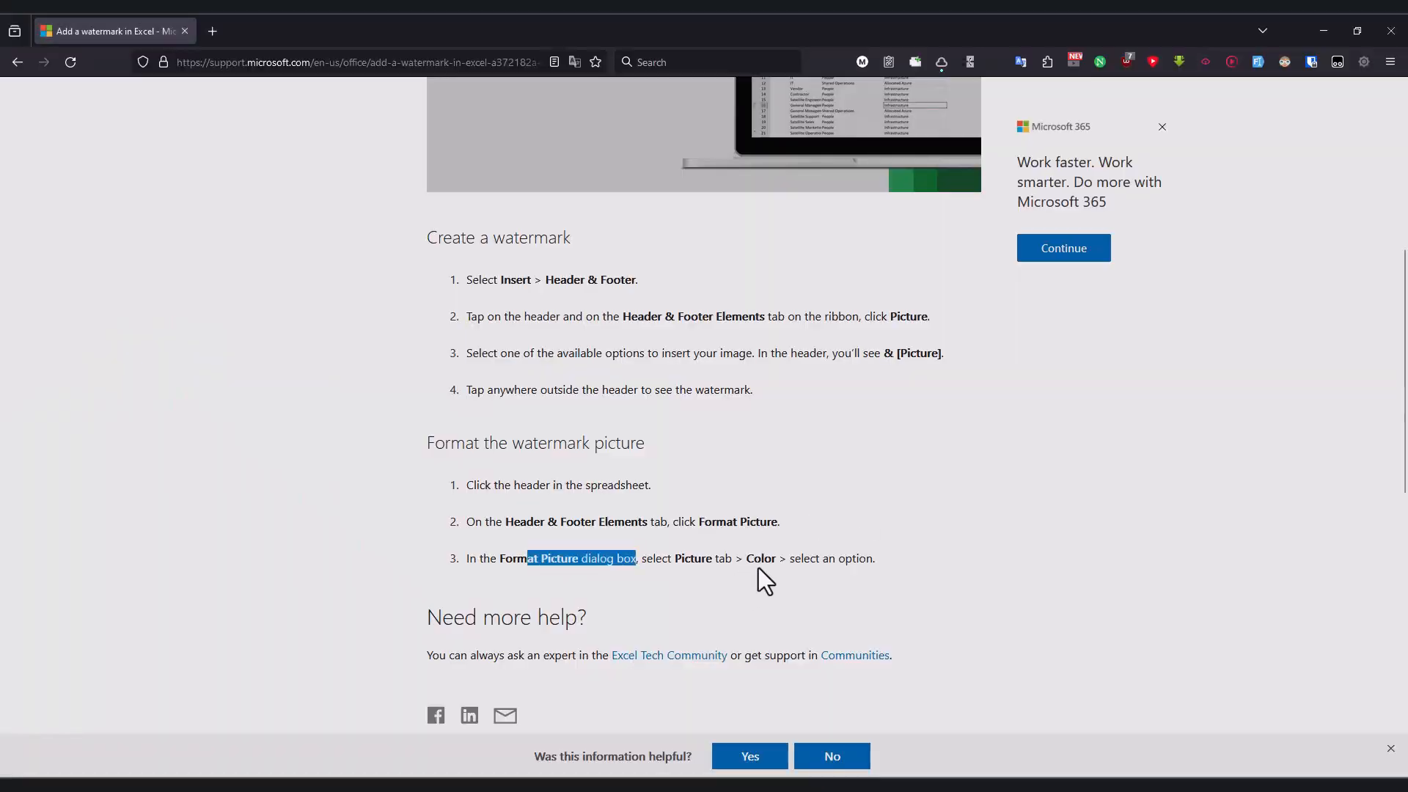
{"action": "key", "text": "alt+Tab"}
Step: Set the color of the picture in the center header section to Washout
{"action": "left_click", "coordinate": [362, 282]}
{"action": "left_click", "coordinate": [380, 101]}
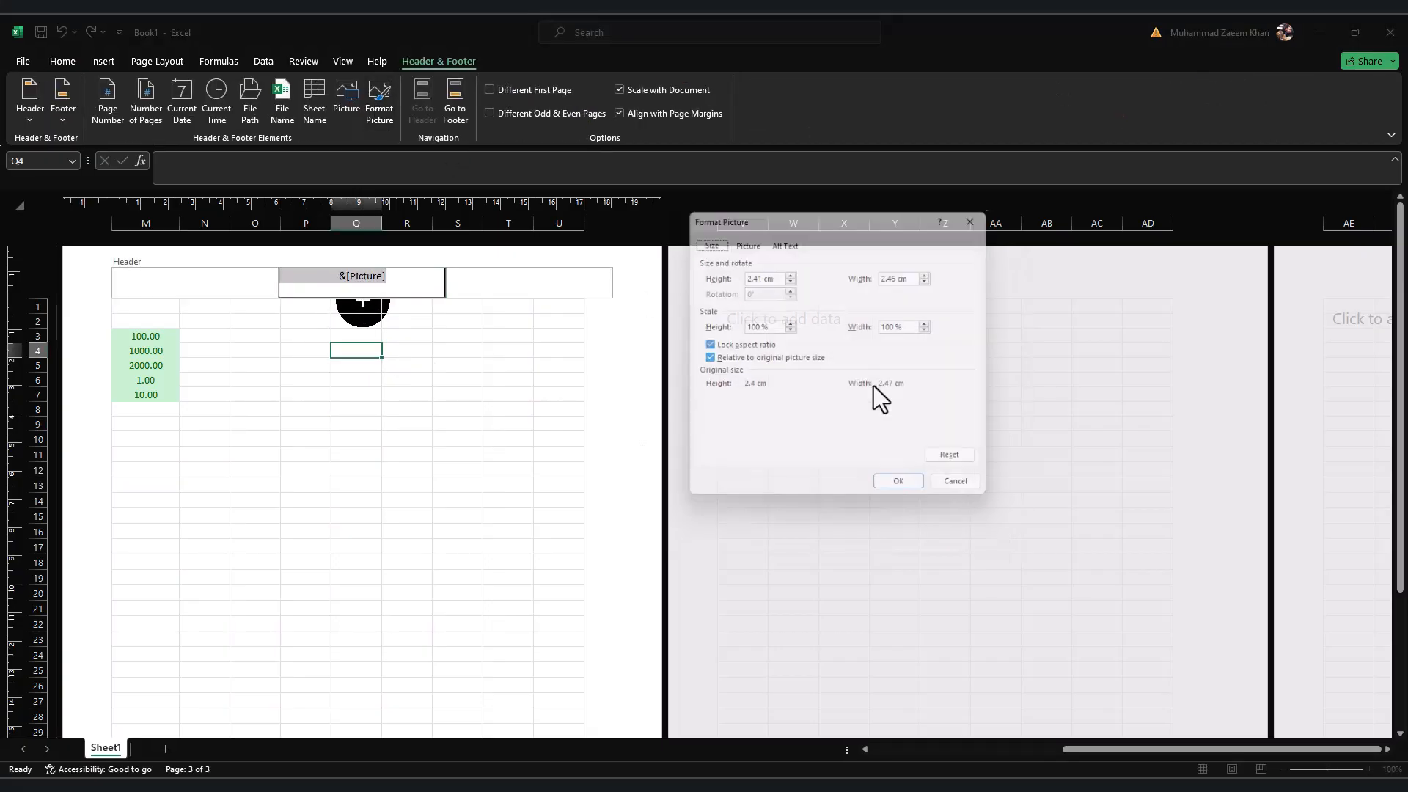
{"action": "left_click", "coordinate": [747, 240]}
{"action": "left_click", "coordinate": [823, 328]}
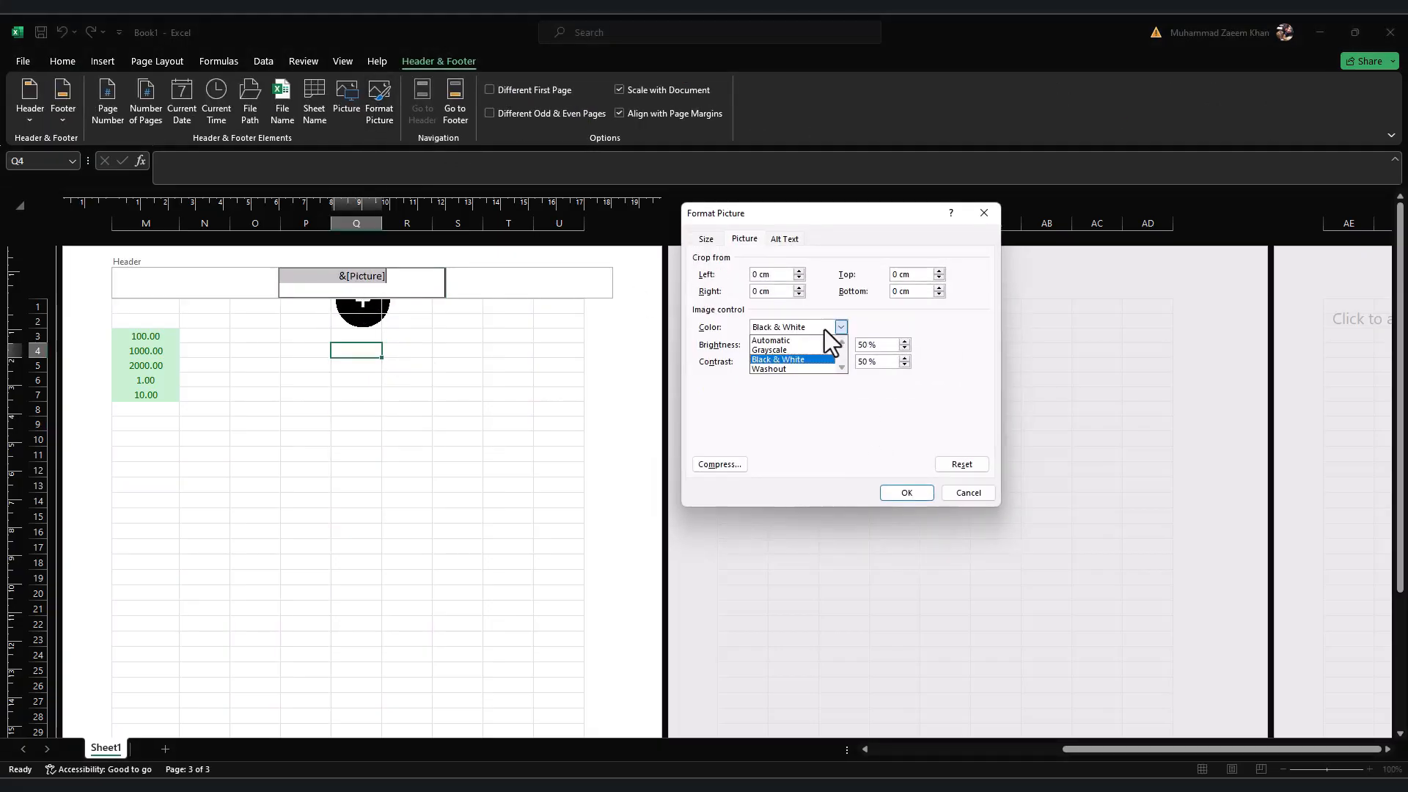
{"action": "left_click", "coordinate": [816, 370]}
{"action": "left_click", "coordinate": [896, 493]}
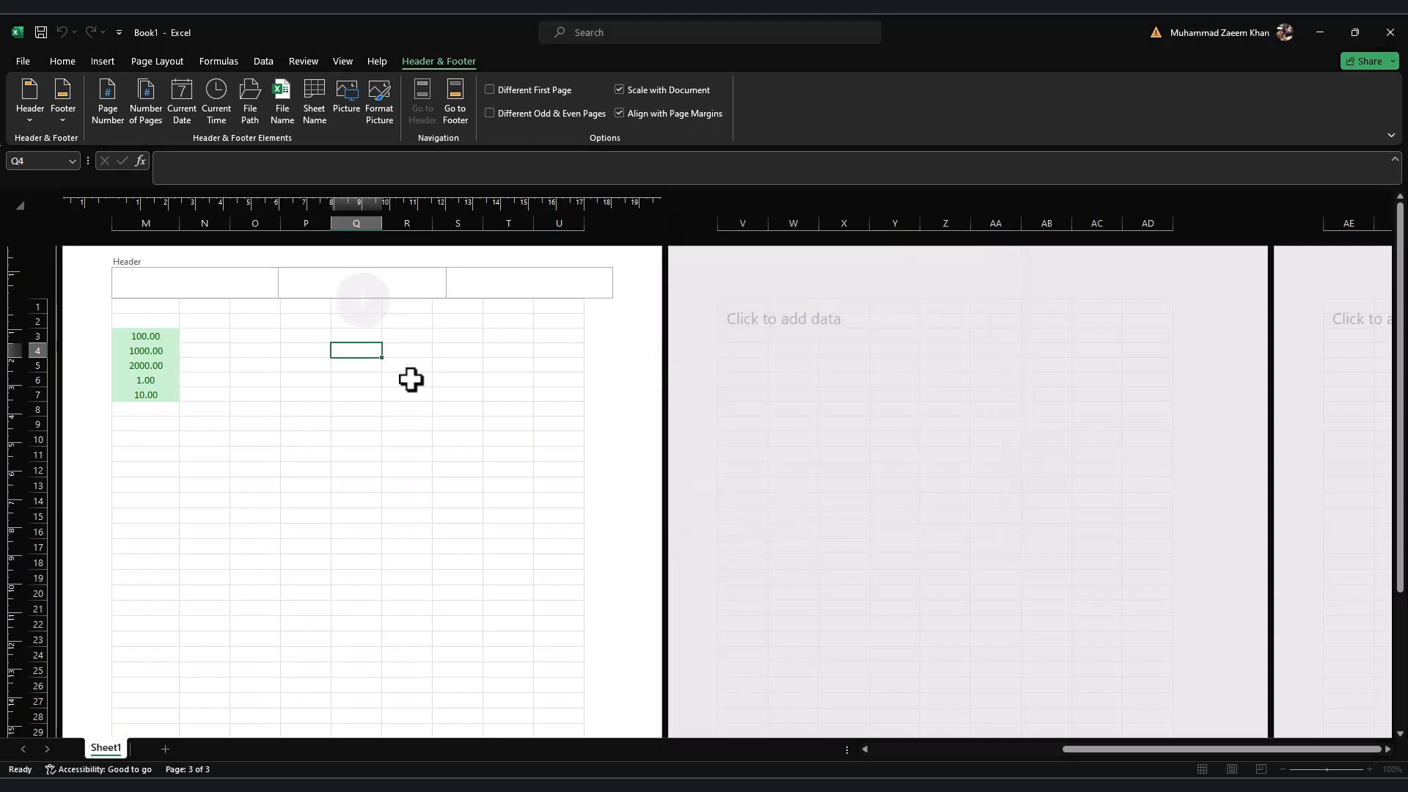
Step: Switch to the browser, open the "Display or hide zero values" article and read its introduction
{"action": "key", "text": "alt+Tab"}
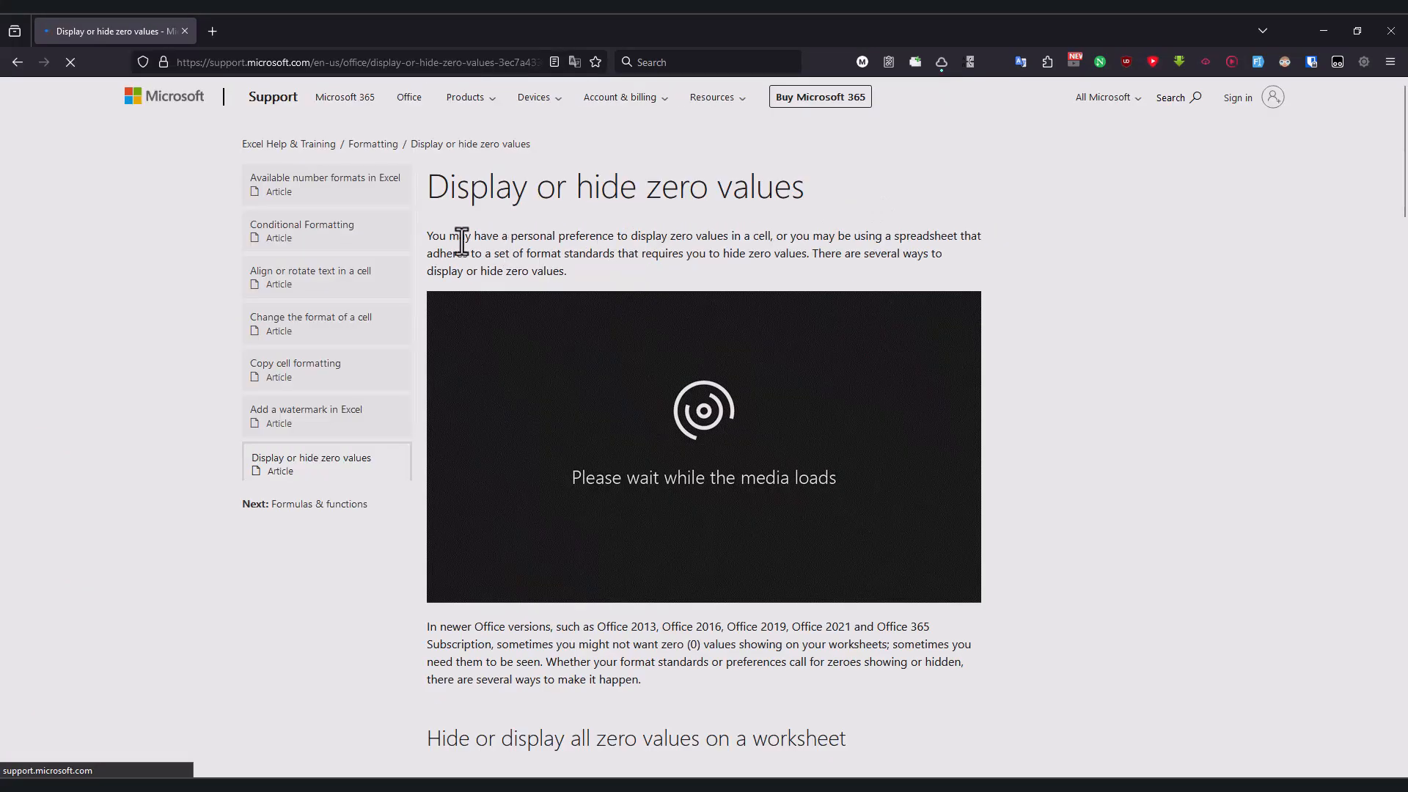
{"action": "left_click_drag", "start_coordinate": [639, 235], "coordinate": [758, 236]}
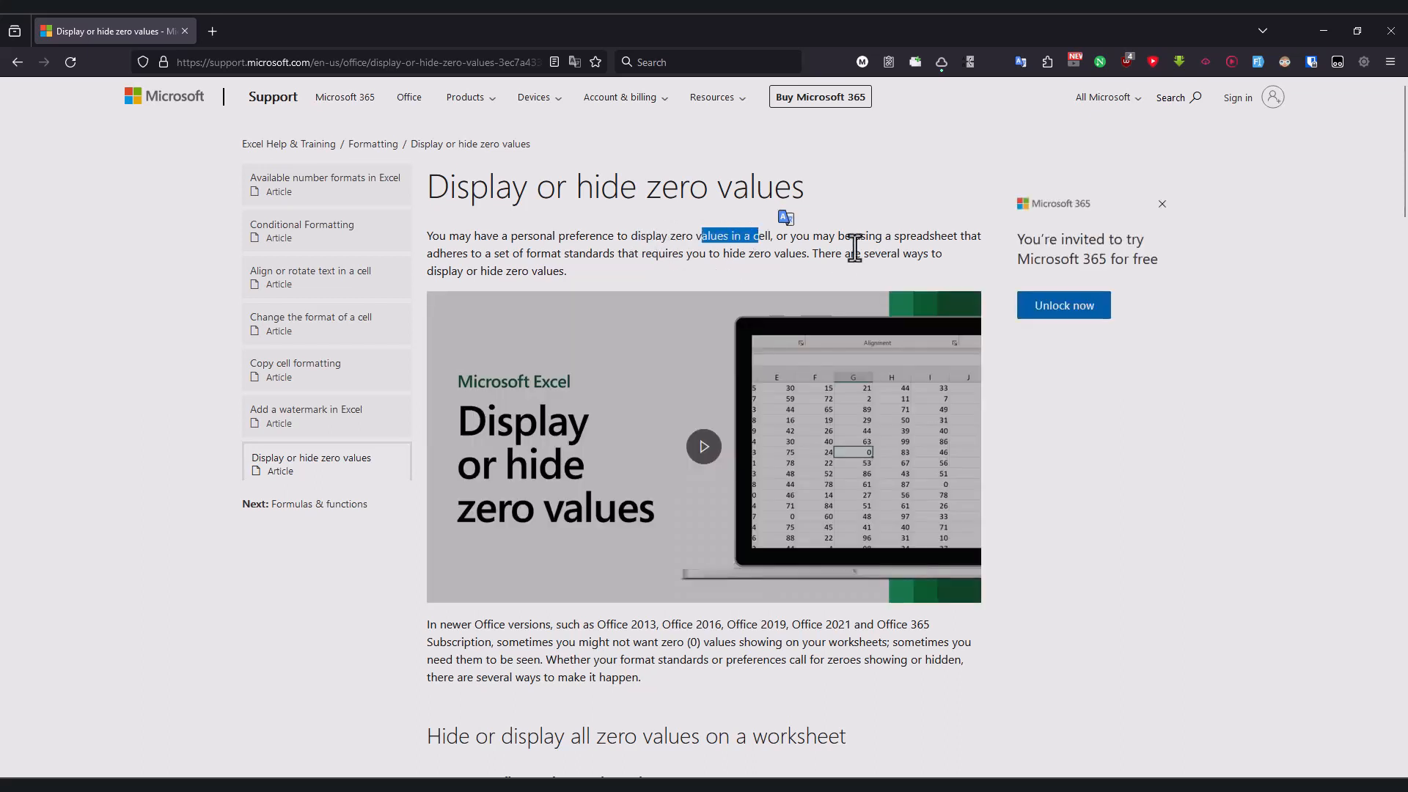
{"action": "left_click_drag", "start_coordinate": [962, 236], "coordinate": [803, 236]}
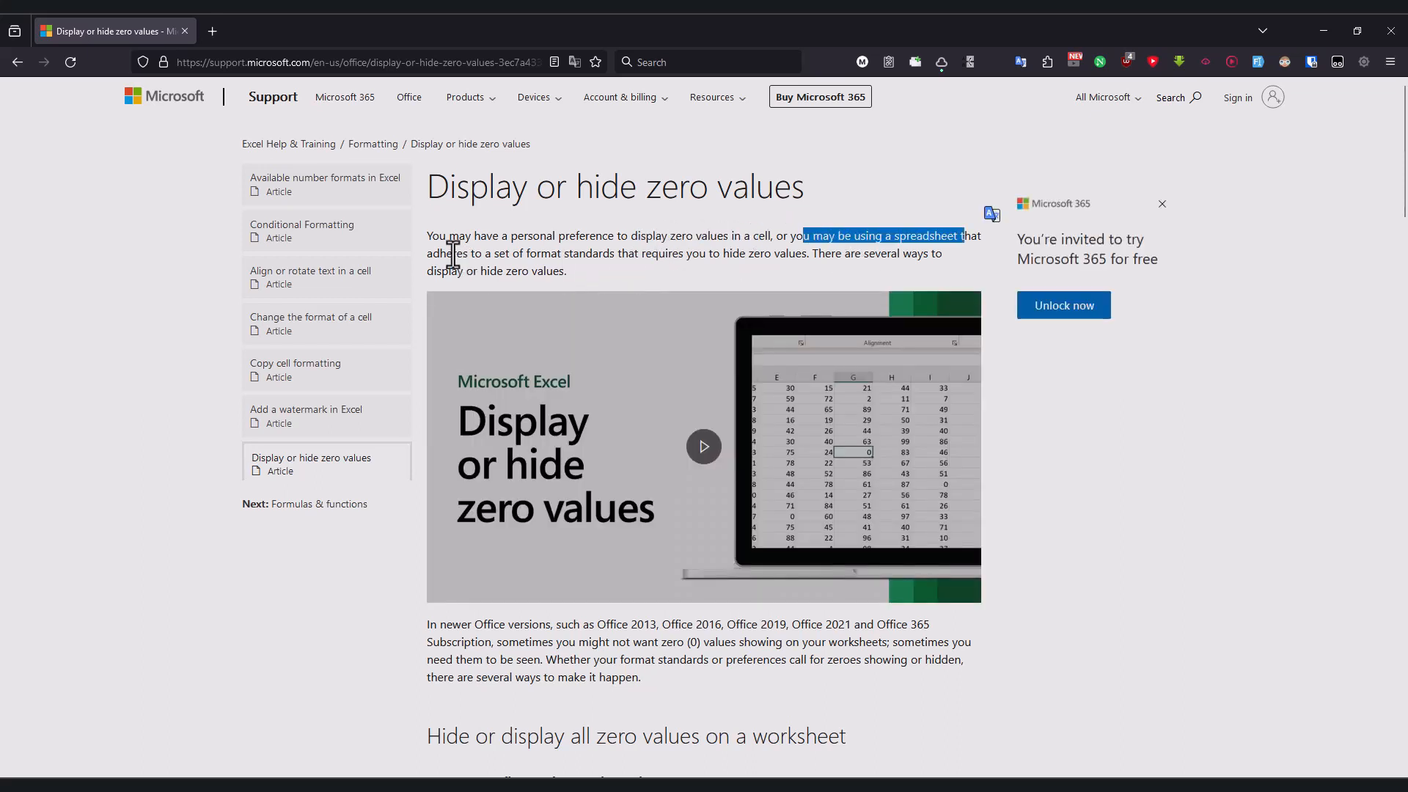
{"action": "left_click_drag", "start_coordinate": [446, 253], "coordinate": [625, 253]}
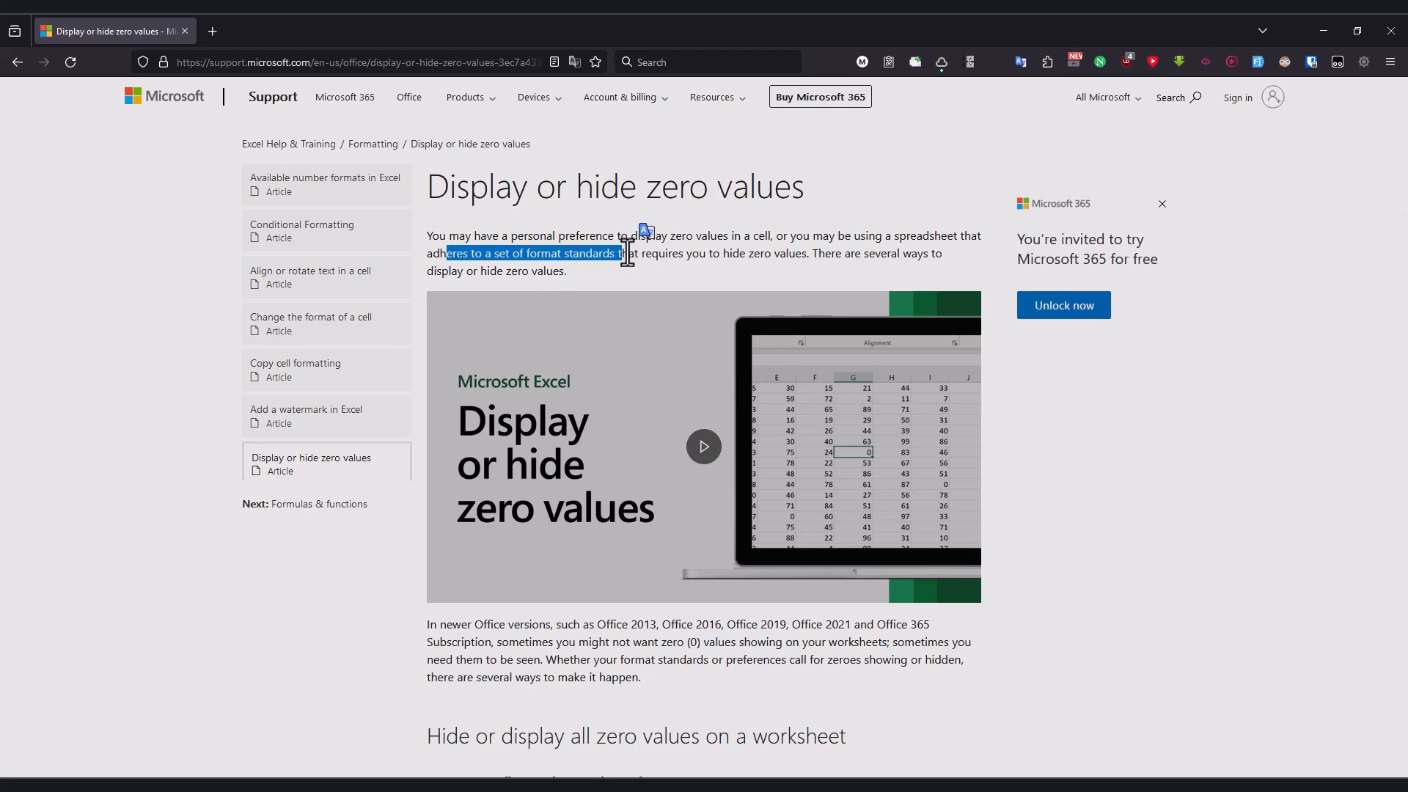
{"action": "left_click_drag", "start_coordinate": [448, 270], "coordinate": [565, 272]}
{"action": "scroll", "coordinate": [561, 392], "scroll_direction": "down", "scroll_amount": 4}
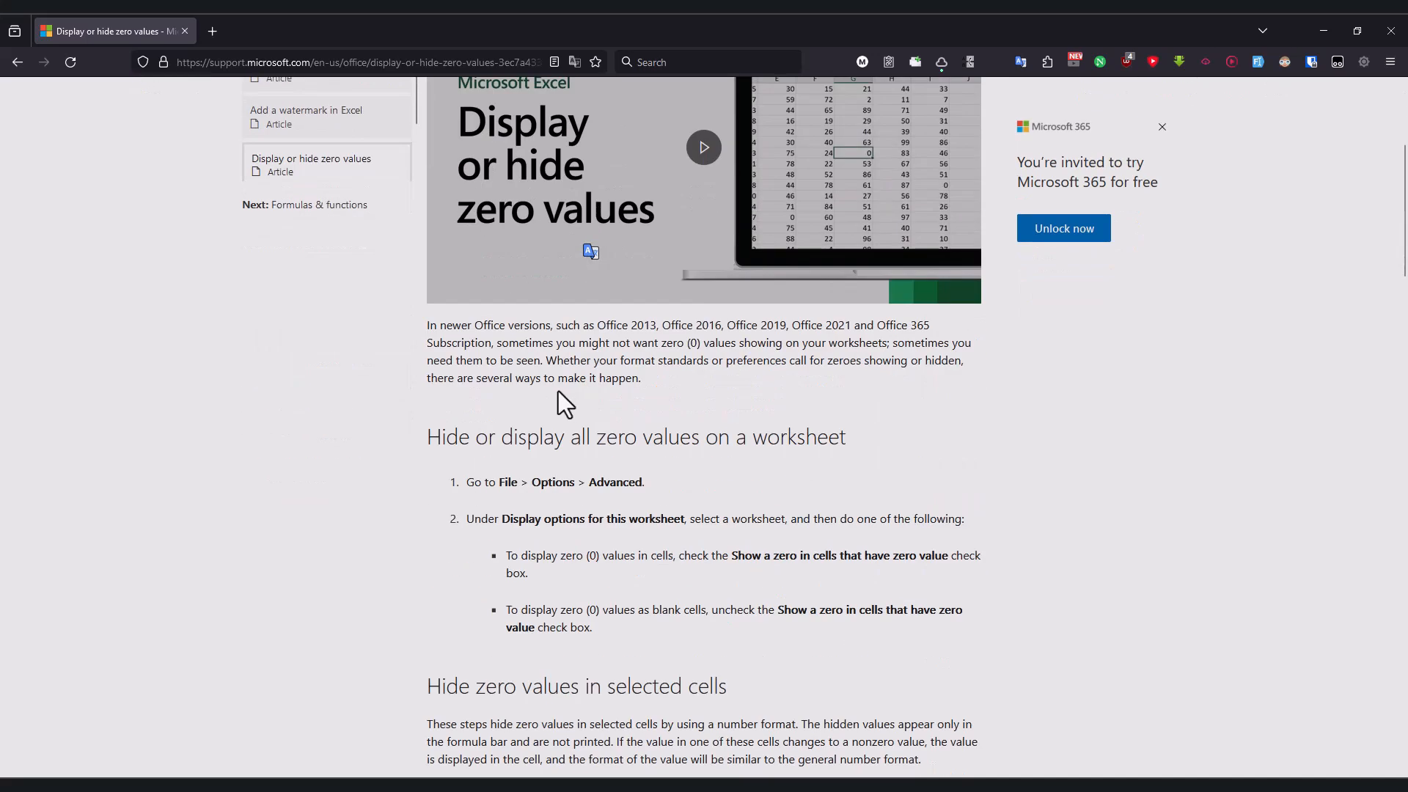
{"action": "scroll", "coordinate": [537, 389], "scroll_direction": "down", "scroll_amount": 2}
Step: Read the article's first instruction on hiding zero values across a worksheet, and open Excel's Advanced options
{"action": "left_click_drag", "start_coordinate": [475, 334], "coordinate": [645, 333]}
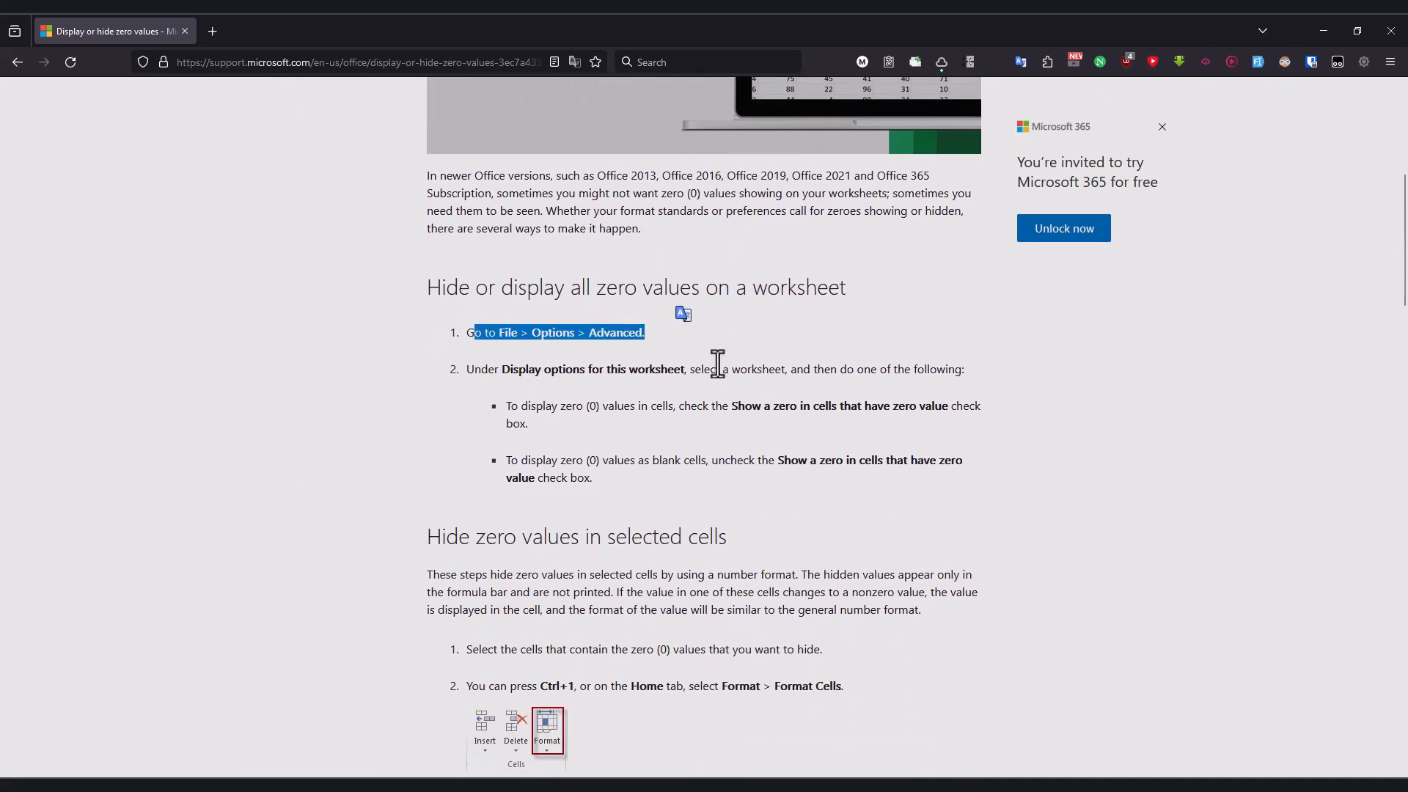
{"action": "key", "text": "alt+Tab"}
{"action": "left_click", "coordinate": [23, 61]}
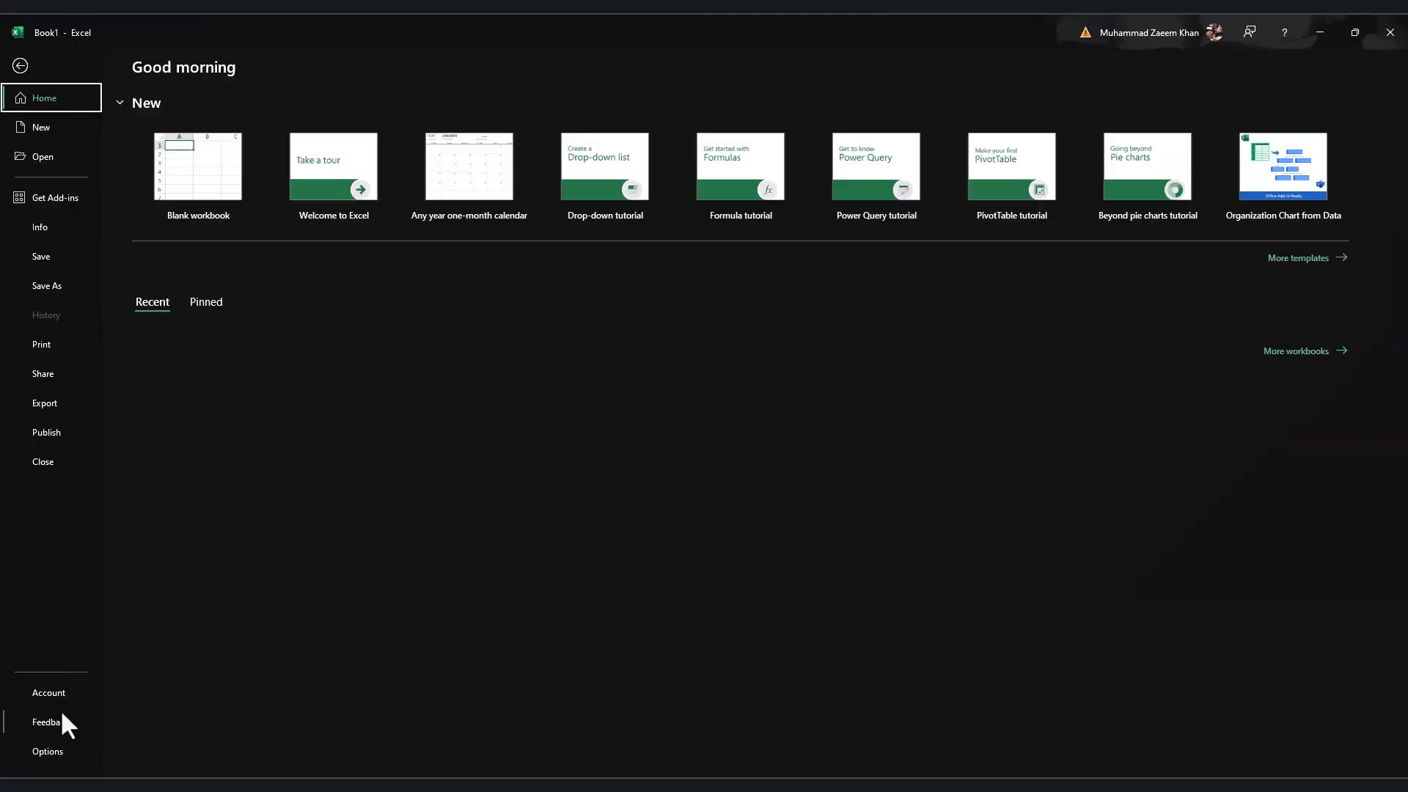
{"action": "left_click", "coordinate": [60, 709]}
{"action": "left_click", "coordinate": [436, 324]}
Step: Read the article's worksheet display options instruction, and choose Book1 for the workbook display options in Excel
{"action": "key", "text": "alt+Tab"}
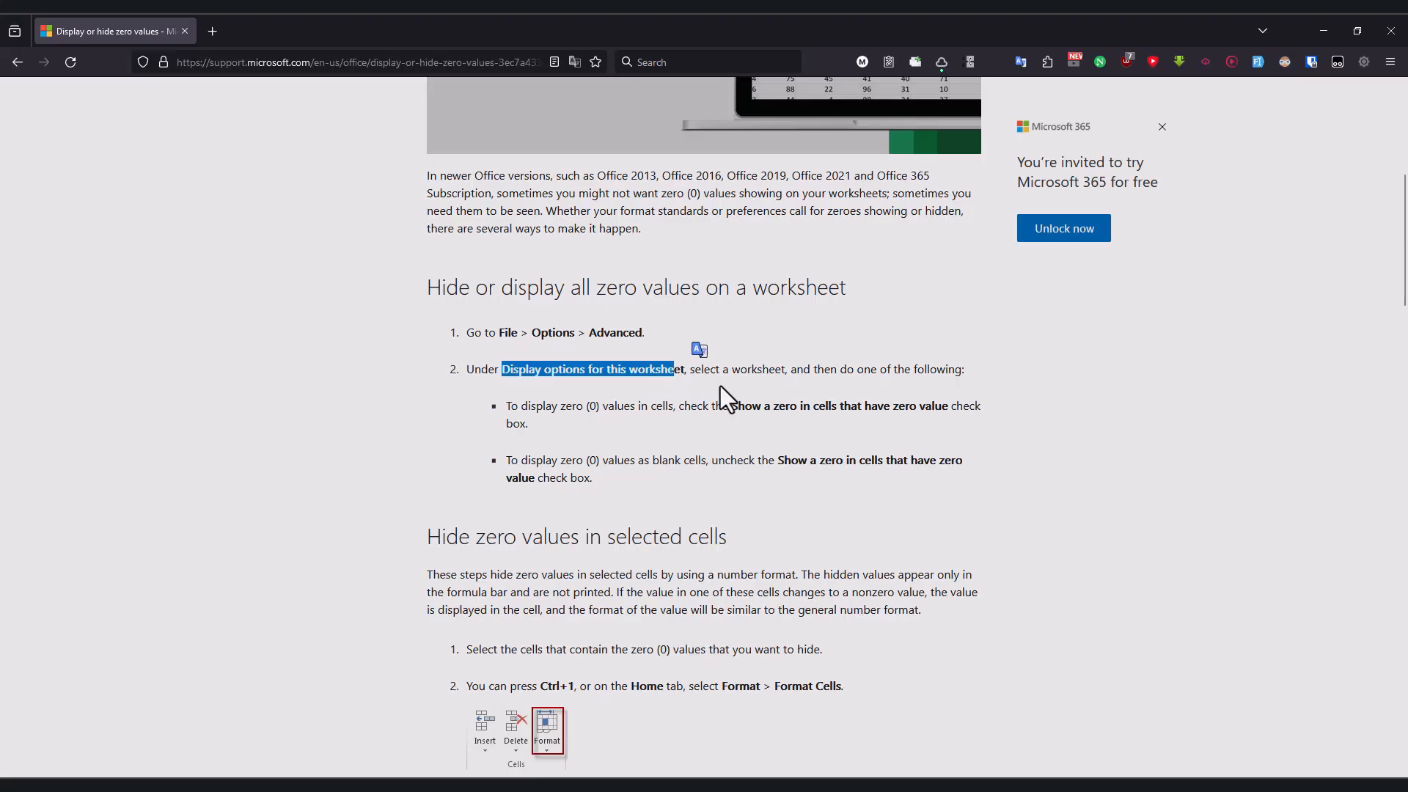
{"action": "left_click_drag", "start_coordinate": [723, 370], "coordinate": [783, 371]}
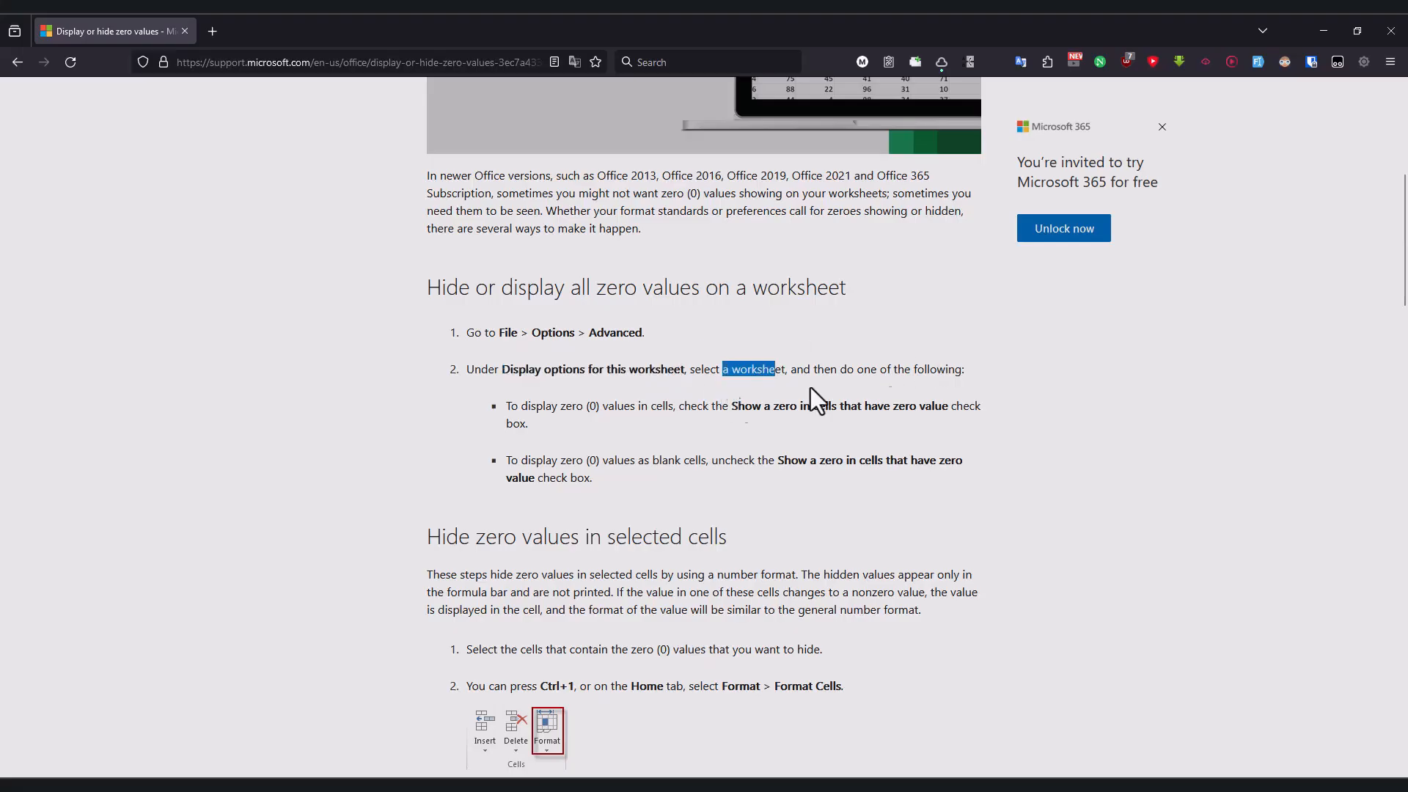
{"action": "key", "text": "alt+Tab"}
{"action": "left_click", "coordinate": [736, 346]}
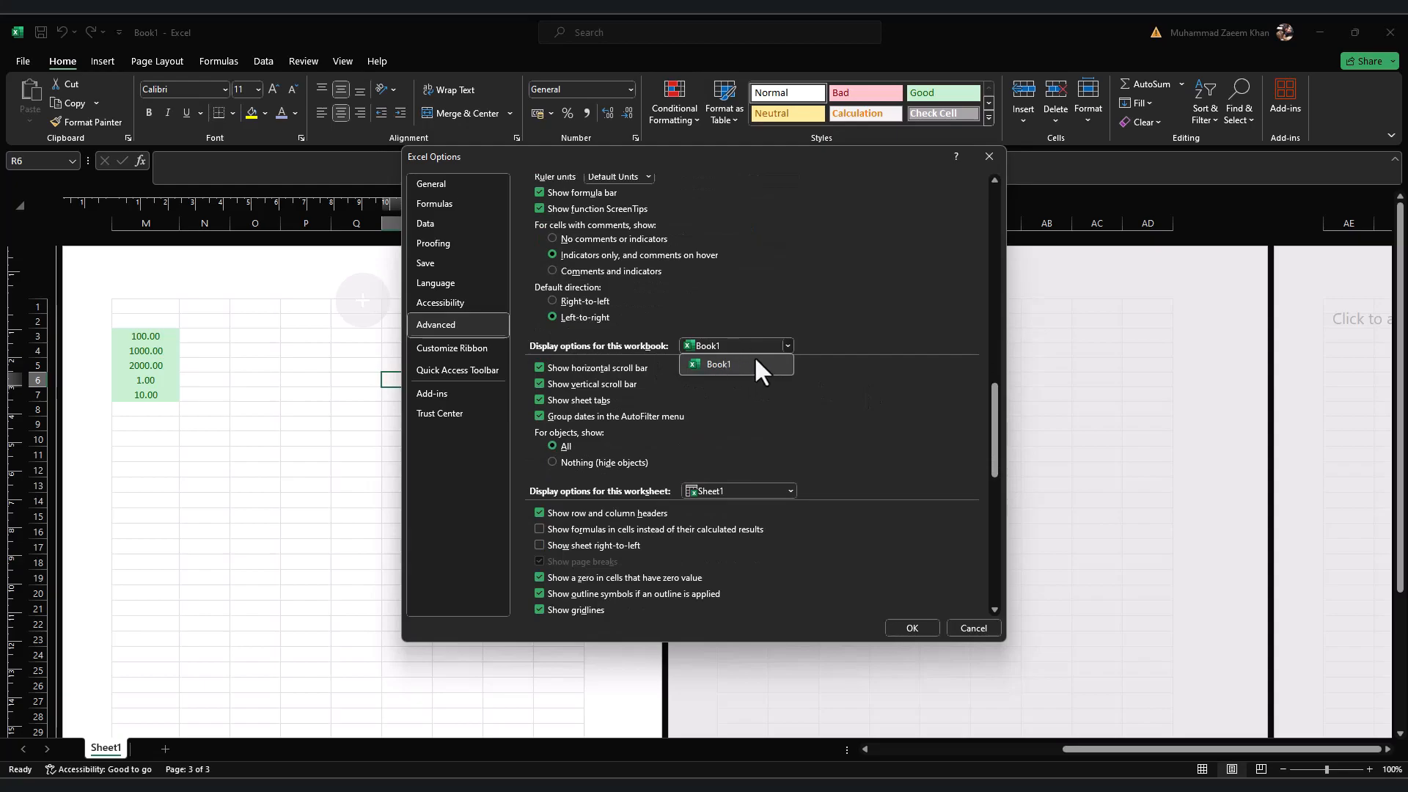
{"action": "left_click", "coordinate": [754, 356]}
{"action": "key", "text": "alt+Tab"}
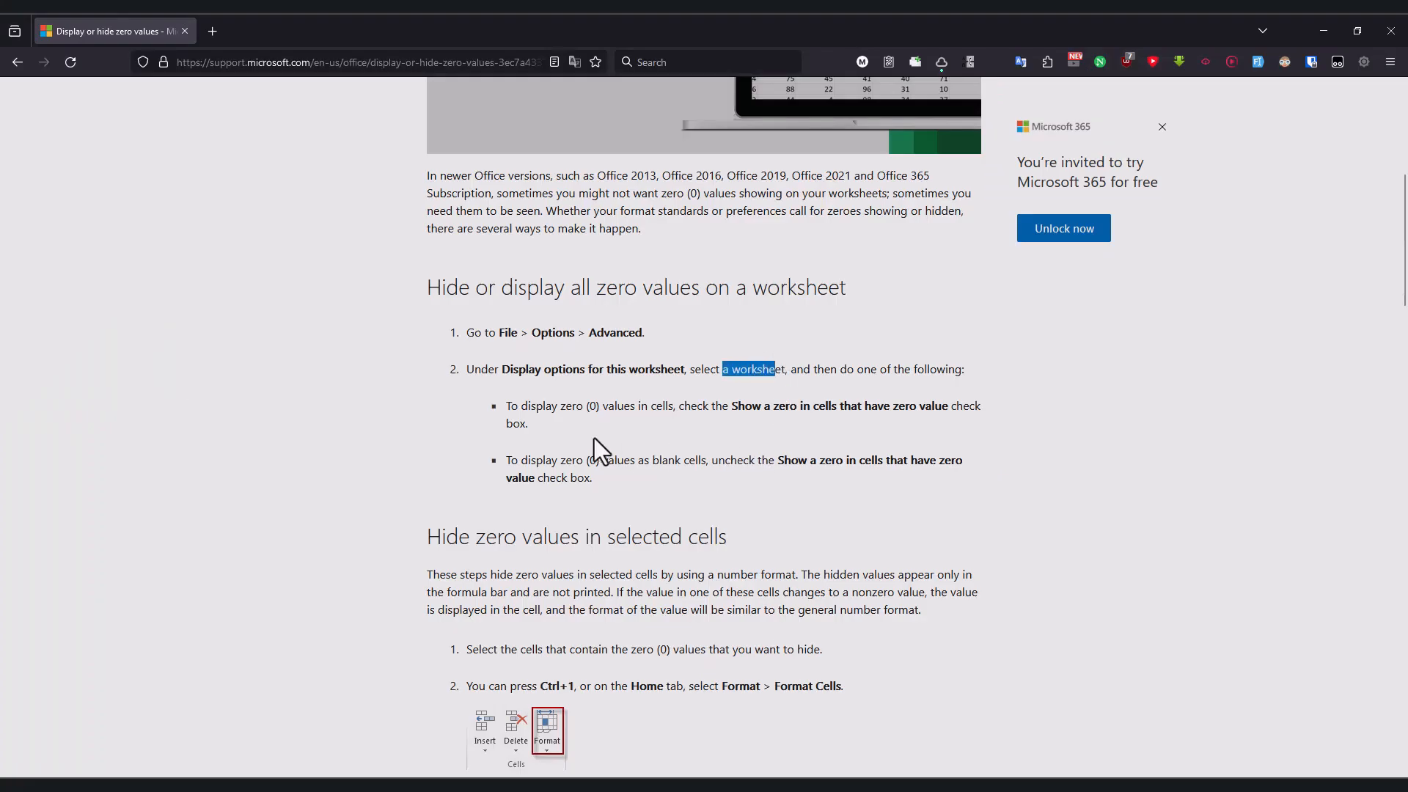
Step: Read the article's instruction on displaying zero values, and choose Sheet1 for the worksheet display options in Excel
{"action": "left_click_drag", "start_coordinate": [729, 406], "coordinate": [919, 407]}
{"action": "left_click", "coordinate": [872, 418]}
{"action": "left_click_drag", "start_coordinate": [803, 407], "coordinate": [924, 412]}
{"action": "left_click", "coordinate": [912, 433]}
{"action": "key", "text": "alt+Tab"}
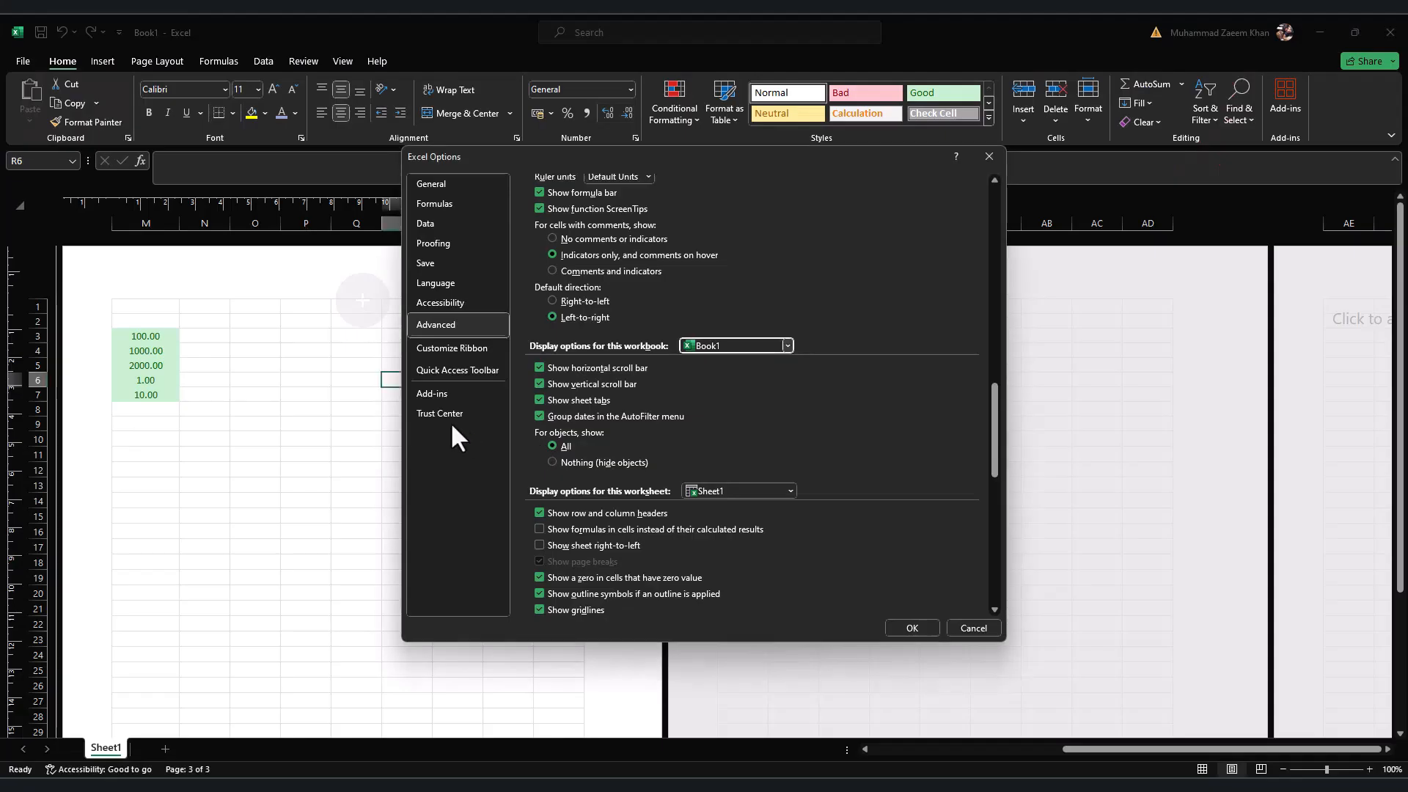
{"action": "scroll", "coordinate": [685, 372], "scroll_direction": "down", "scroll_amount": 2}
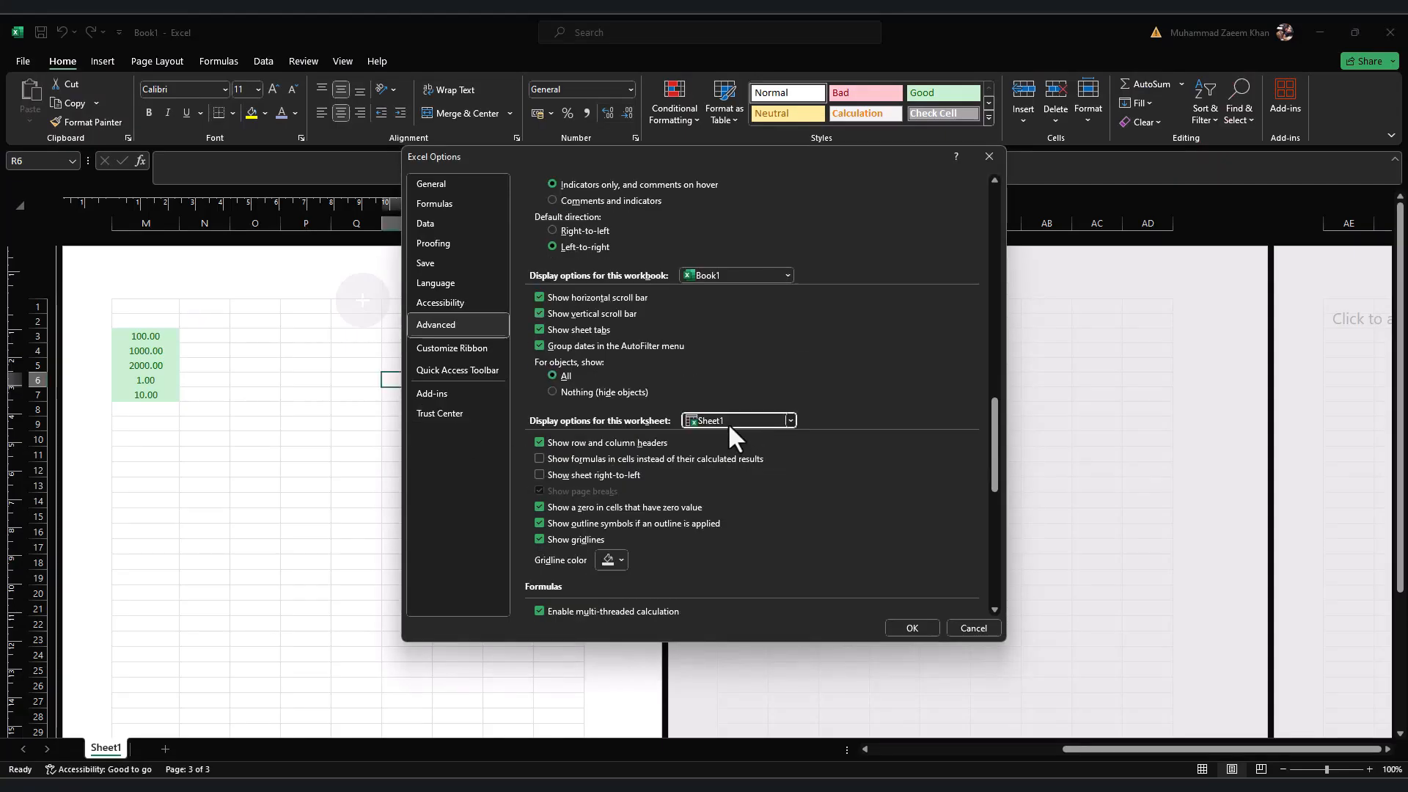
{"action": "left_click", "coordinate": [727, 422]}
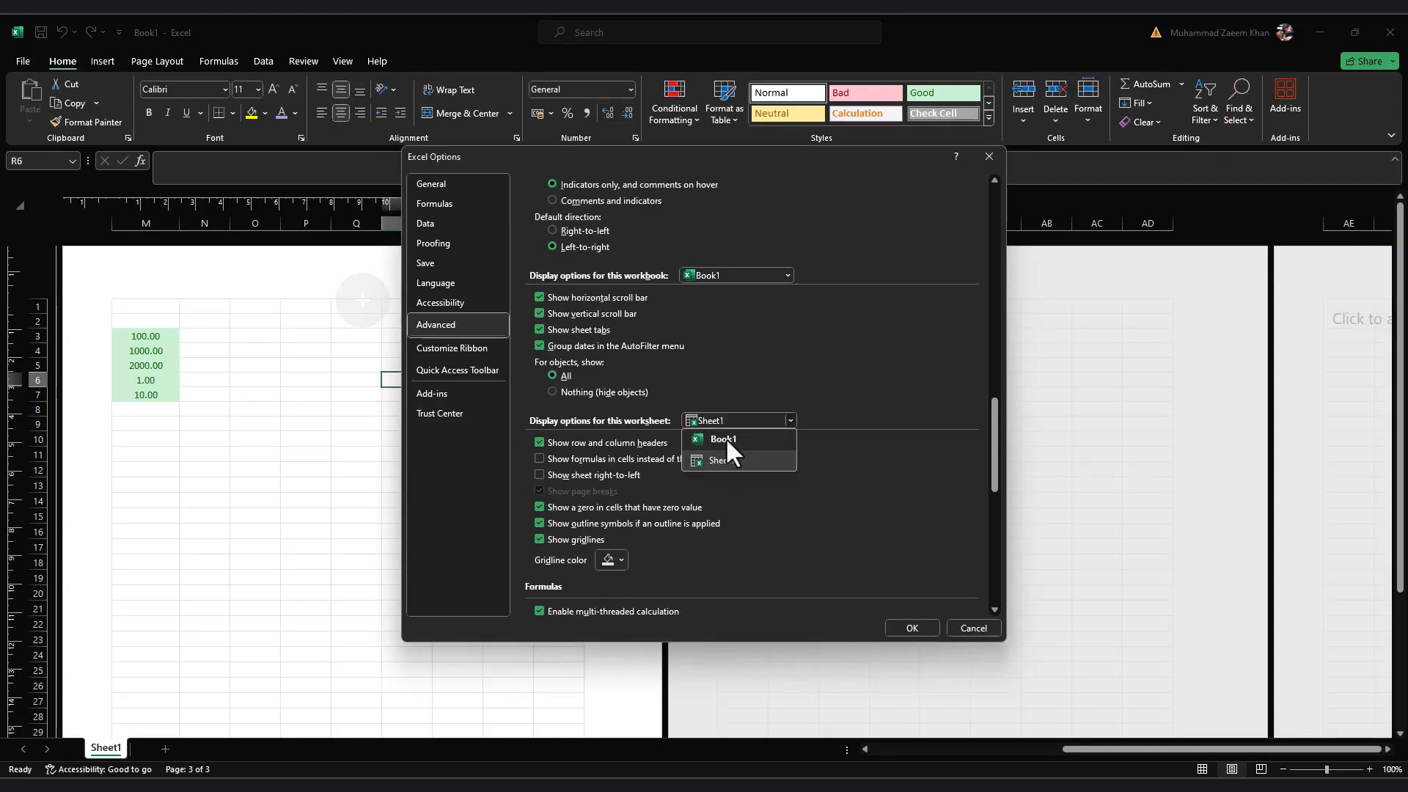
{"action": "left_click", "coordinate": [556, 544]}
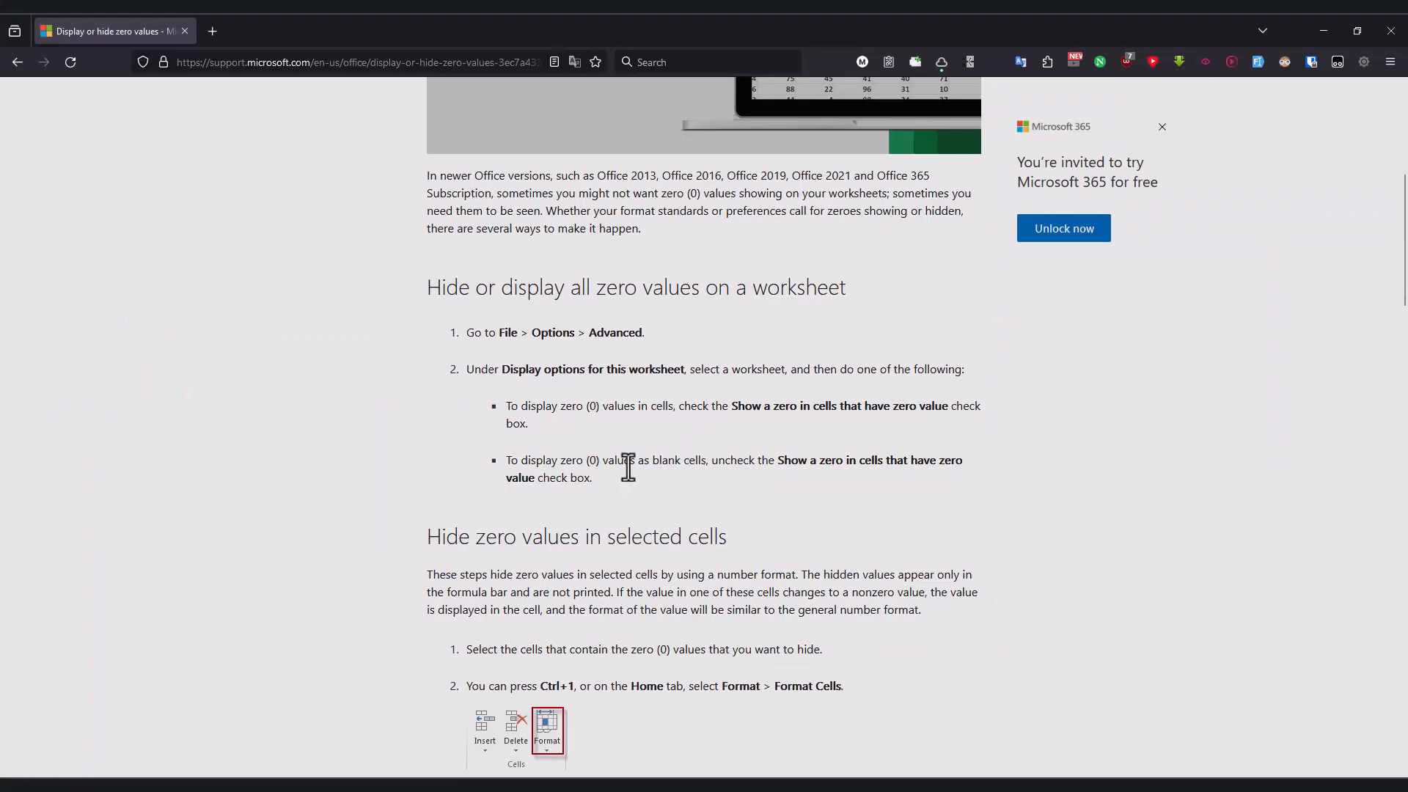
Step: Read the instruction on showing zeros as blank cells, and turn off showing a zero in cells that have zero value for Sheet1
{"action": "mouse_move", "coordinate": [682, 461]}
{"action": "left_mouse_down"}
{"action": "mouse_move", "coordinate": [615, 445]}
{"action": "mouse_move", "coordinate": [678, 462]}
{"action": "left_mouse_up"}
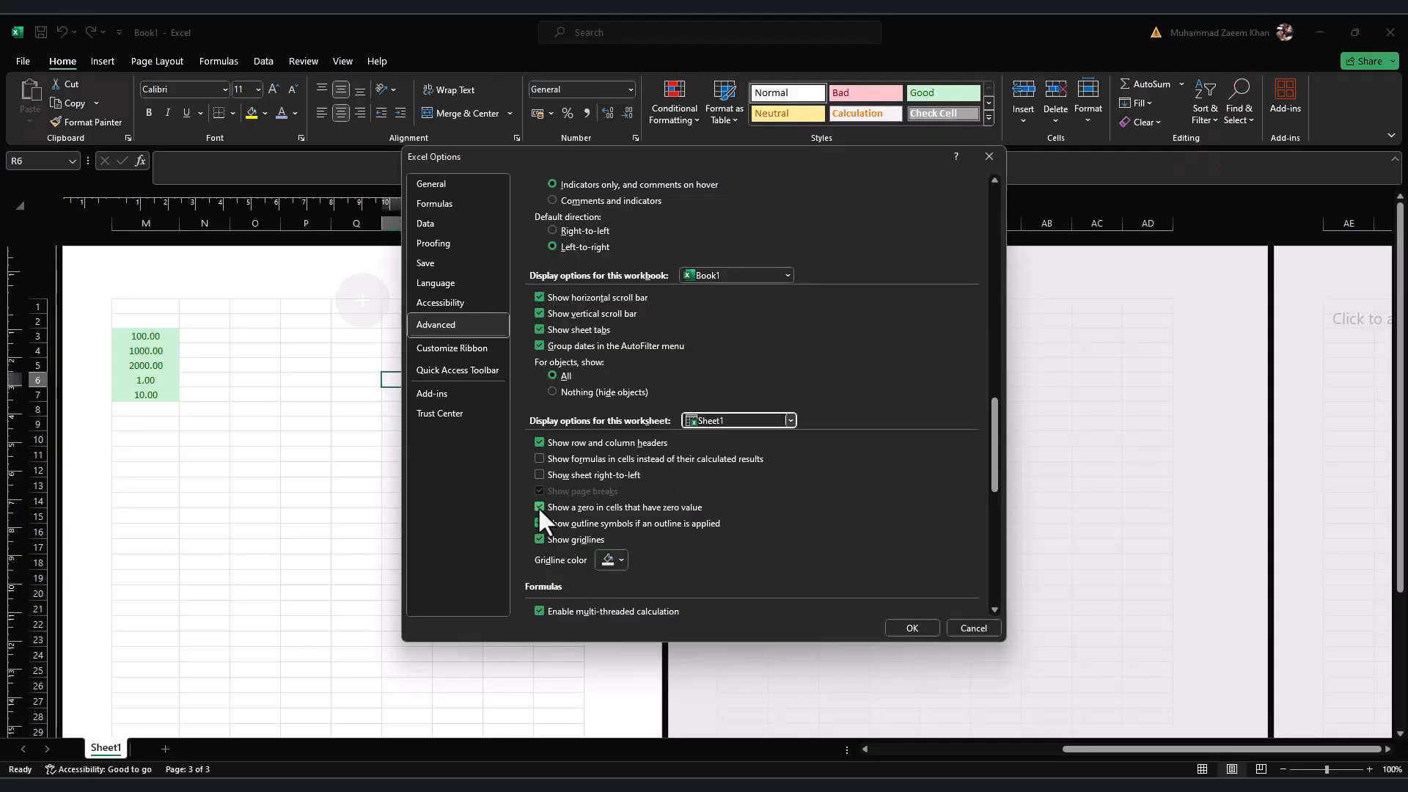
{"action": "left_click", "coordinate": [539, 508]}
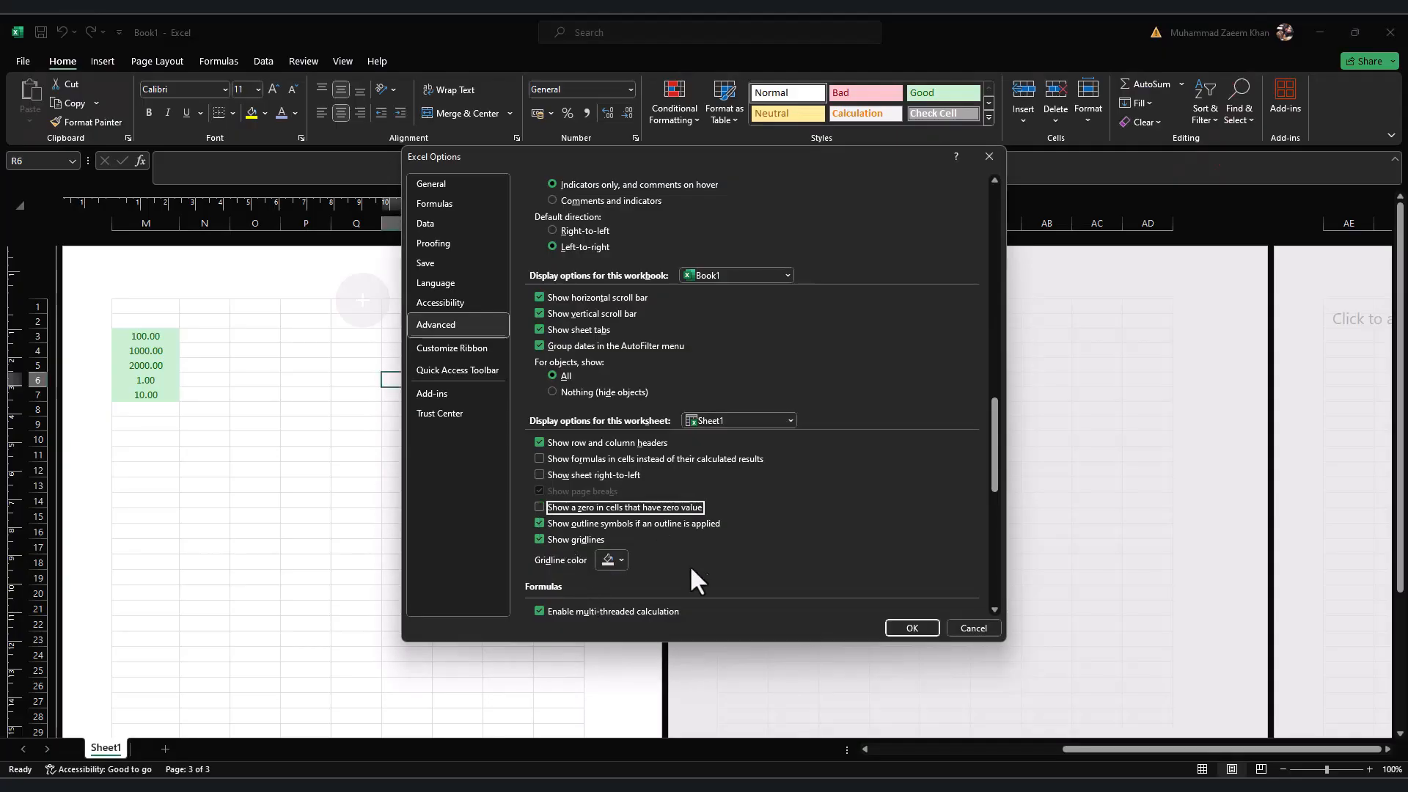
{"action": "left_click", "coordinate": [909, 627]}
Step: Check the zero-value cells Q11, Q10 and Q13, and enter 0 in cell Q17
{"action": "left_click", "coordinate": [367, 455]}
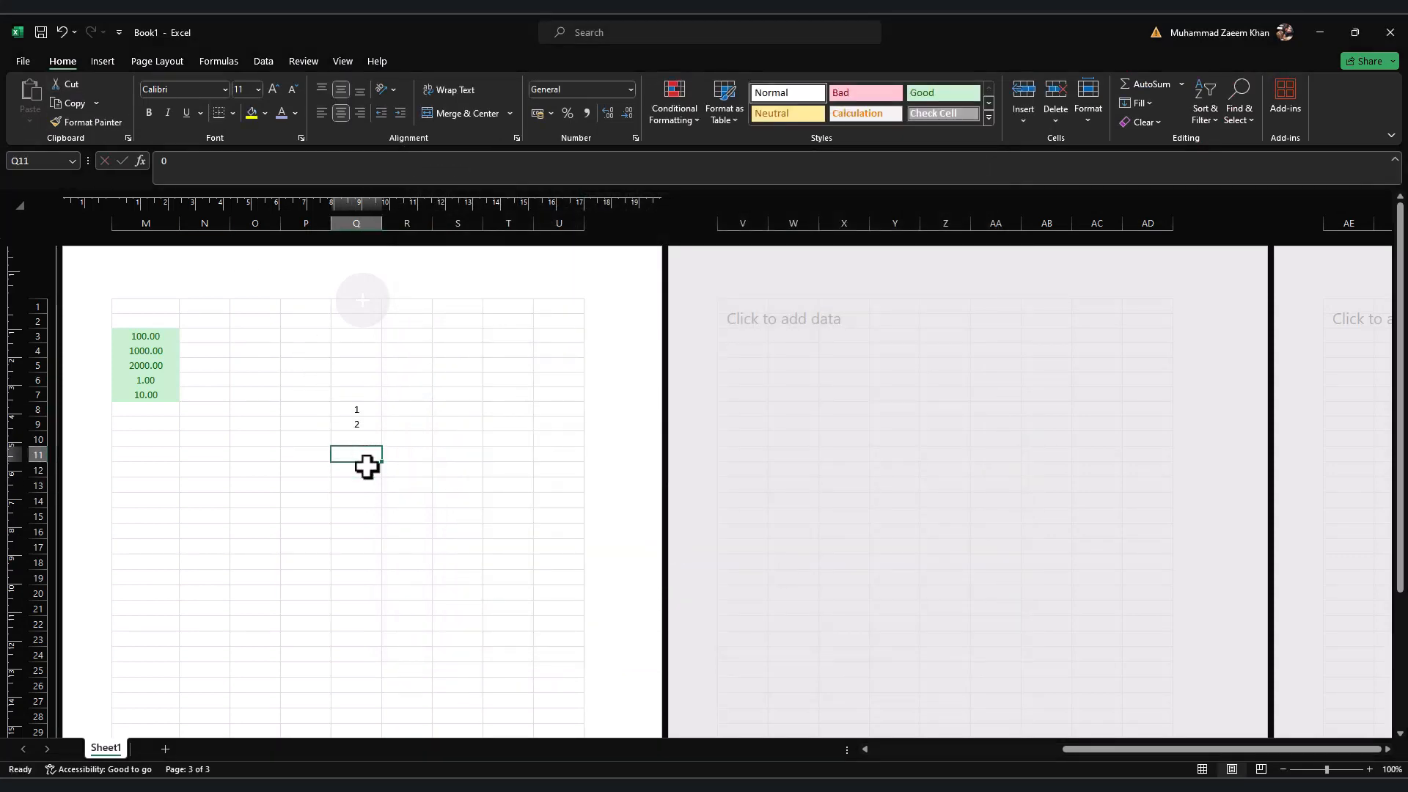
{"action": "left_click", "coordinate": [361, 441]}
{"action": "left_click", "coordinate": [374, 485]}
{"action": "left_click", "coordinate": [370, 544]}
{"action": "type", "text": "0"}
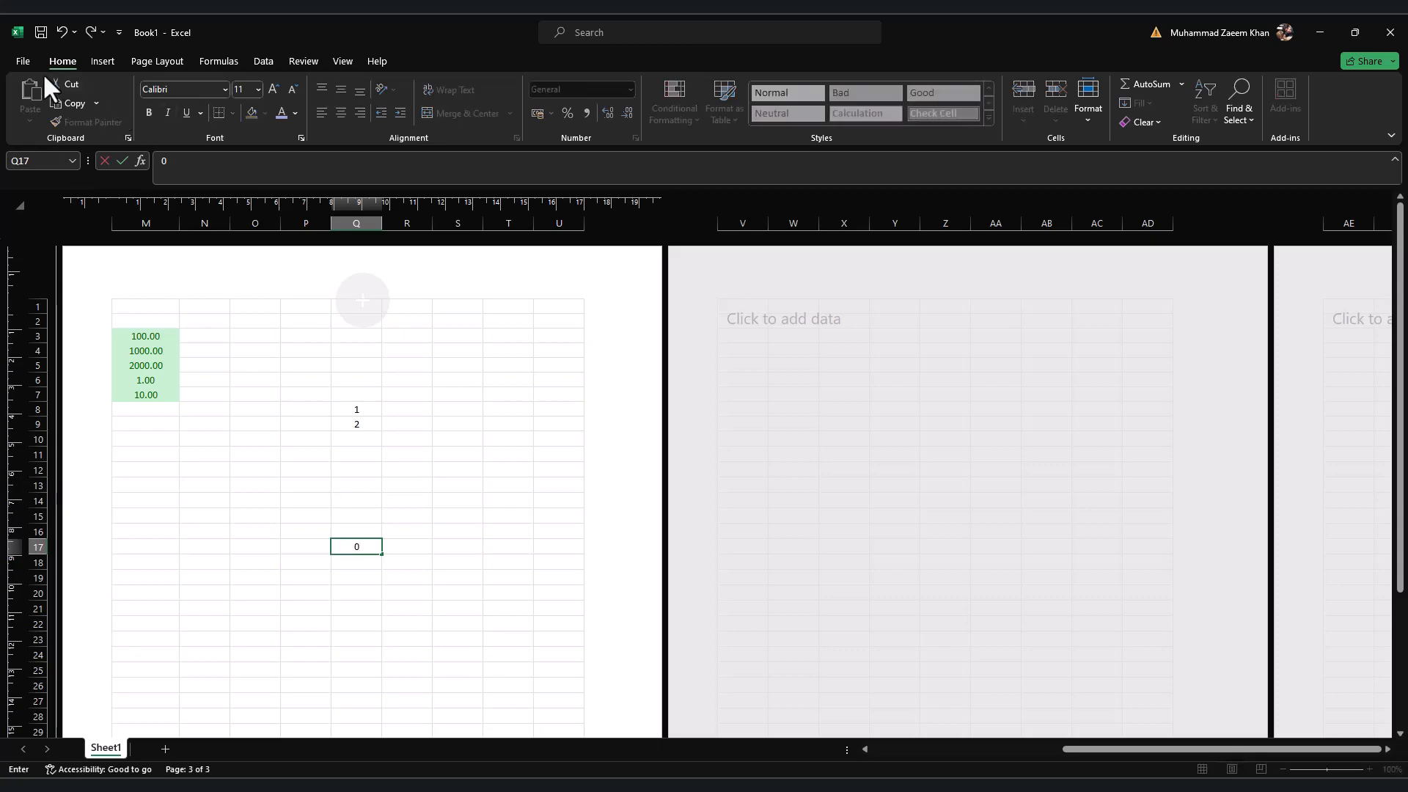
Step: Turn showing a zero in cells that have zero value back on for Sheet1 in Excel's Advanced options
{"action": "left_click", "coordinate": [23, 62]}
{"action": "left_click", "coordinate": [48, 692]}
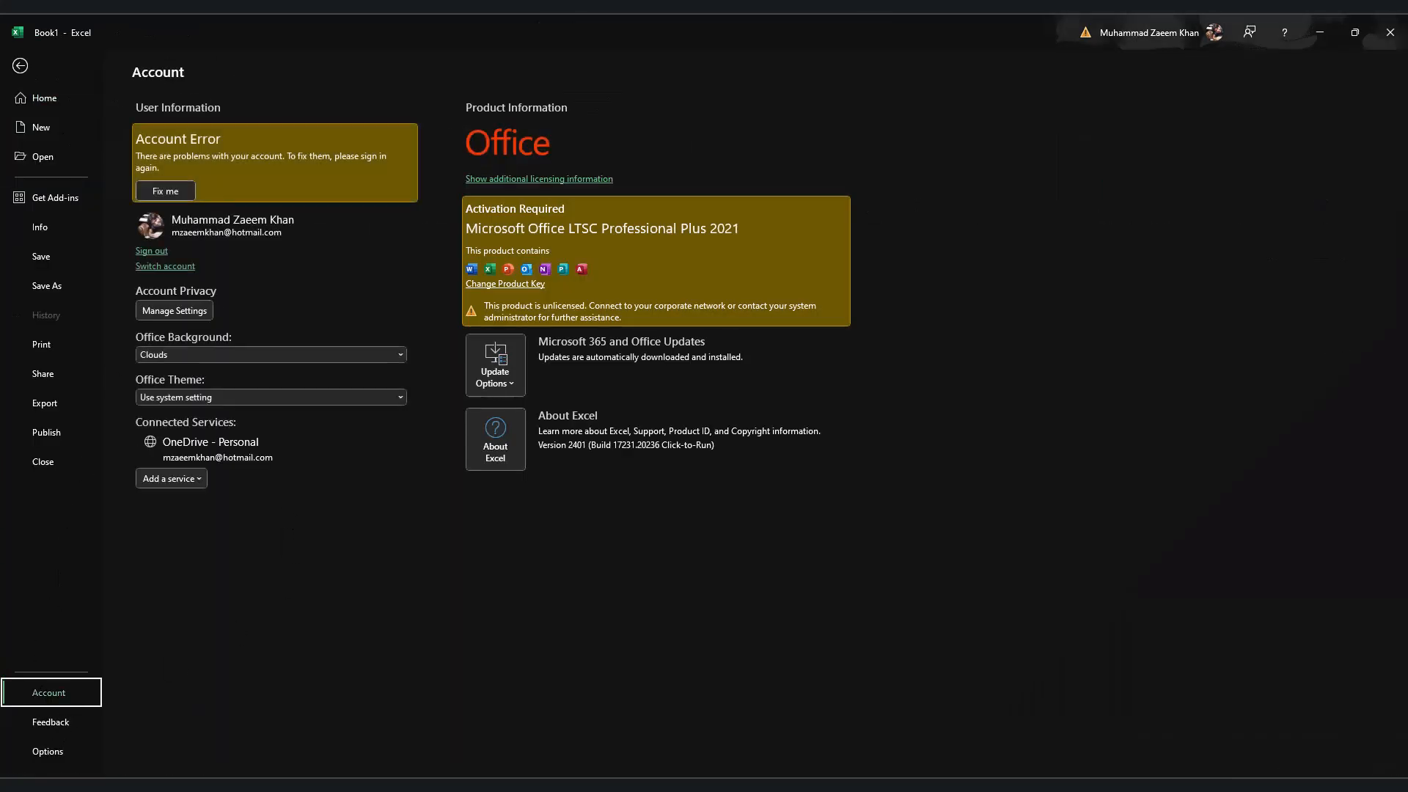
{"action": "left_click", "coordinate": [59, 755]}
{"action": "left_click", "coordinate": [436, 324]}
{"action": "scroll", "coordinate": [679, 450], "scroll_direction": "down", "scroll_amount": 15}
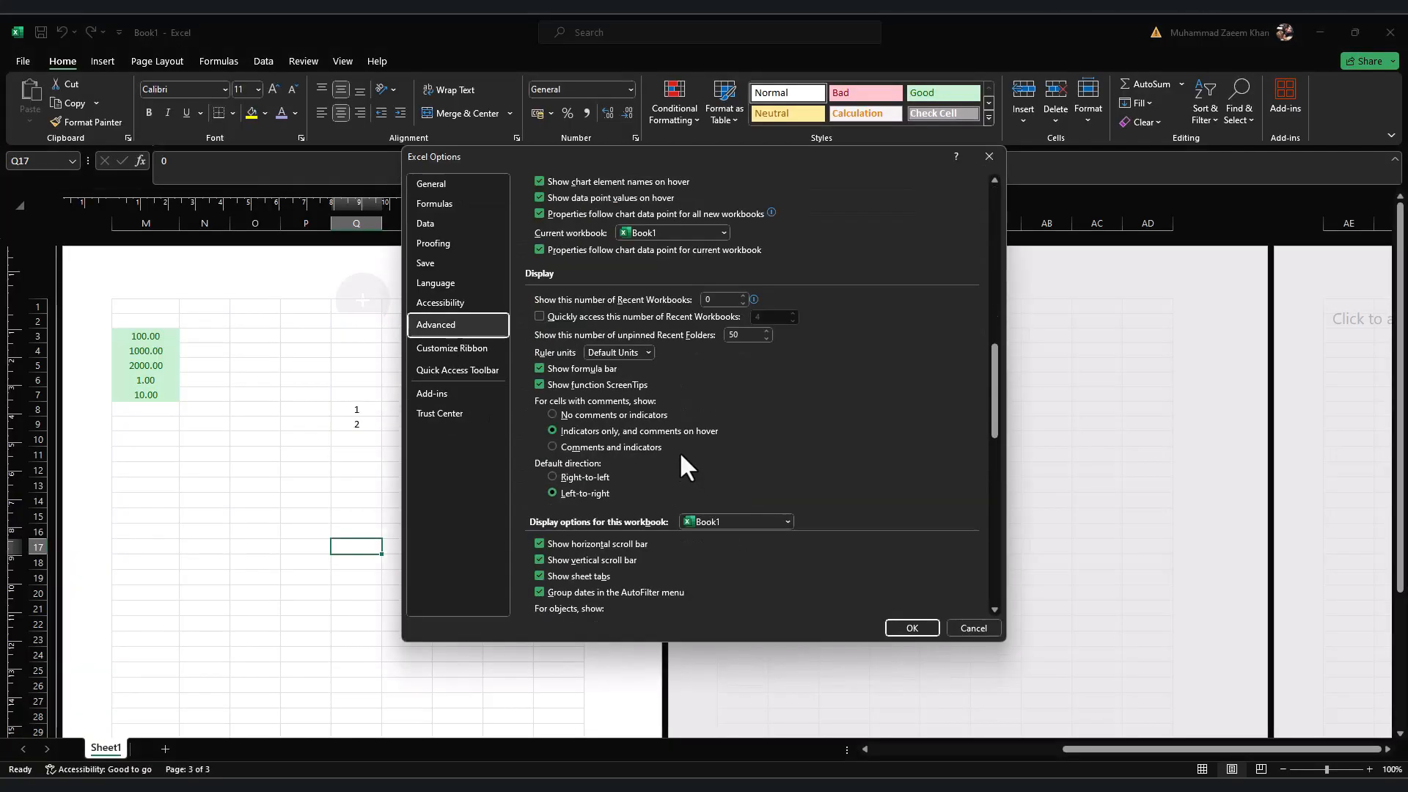
{"action": "left_click", "coordinate": [912, 627]}
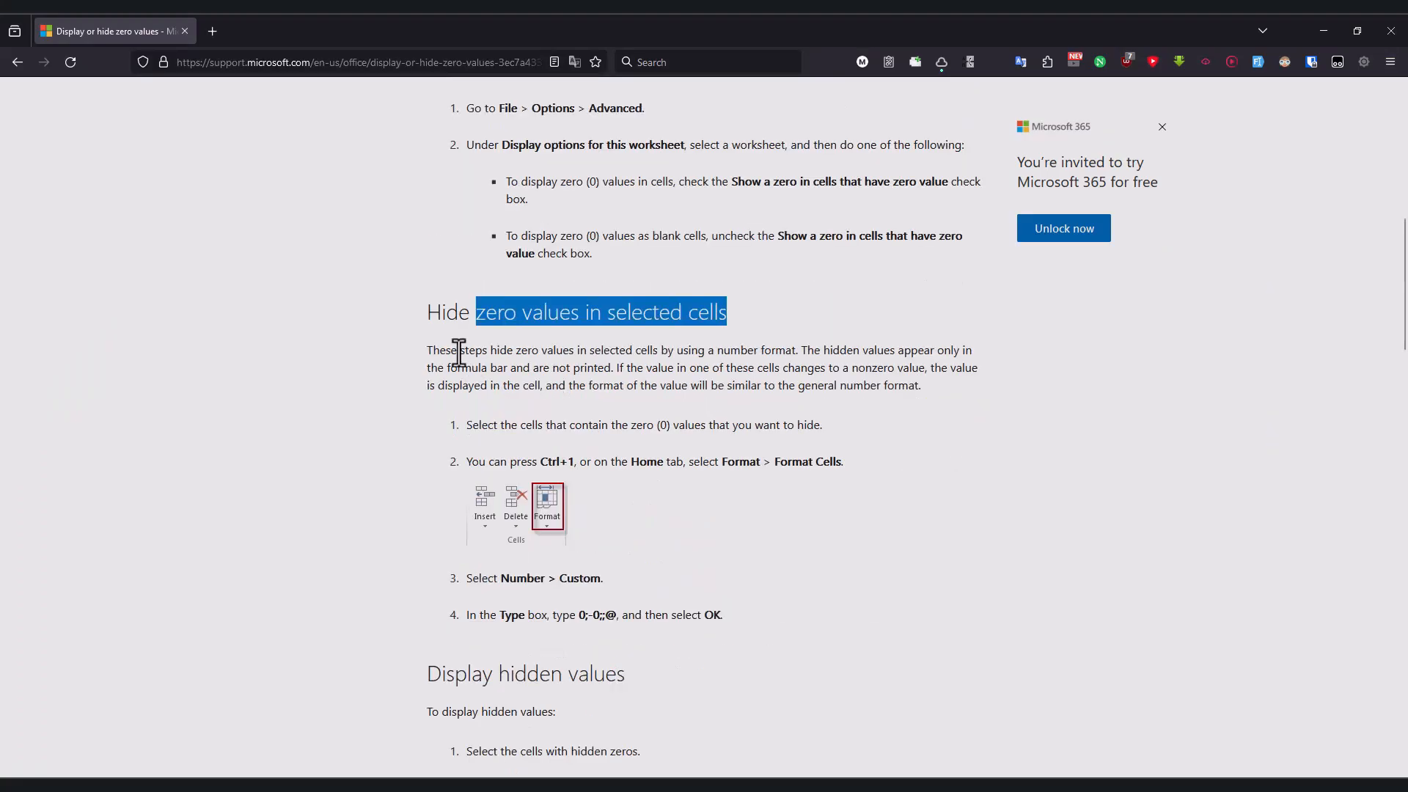
Step: Read the article's section on hiding zero values in selected cells, up to its instruction to select the cells, in the browser
{"action": "left_click", "coordinate": [647, 368]}
{"action": "left_click_drag", "start_coordinate": [610, 349], "coordinate": [797, 357]}
{"action": "left_click", "coordinate": [767, 384]}
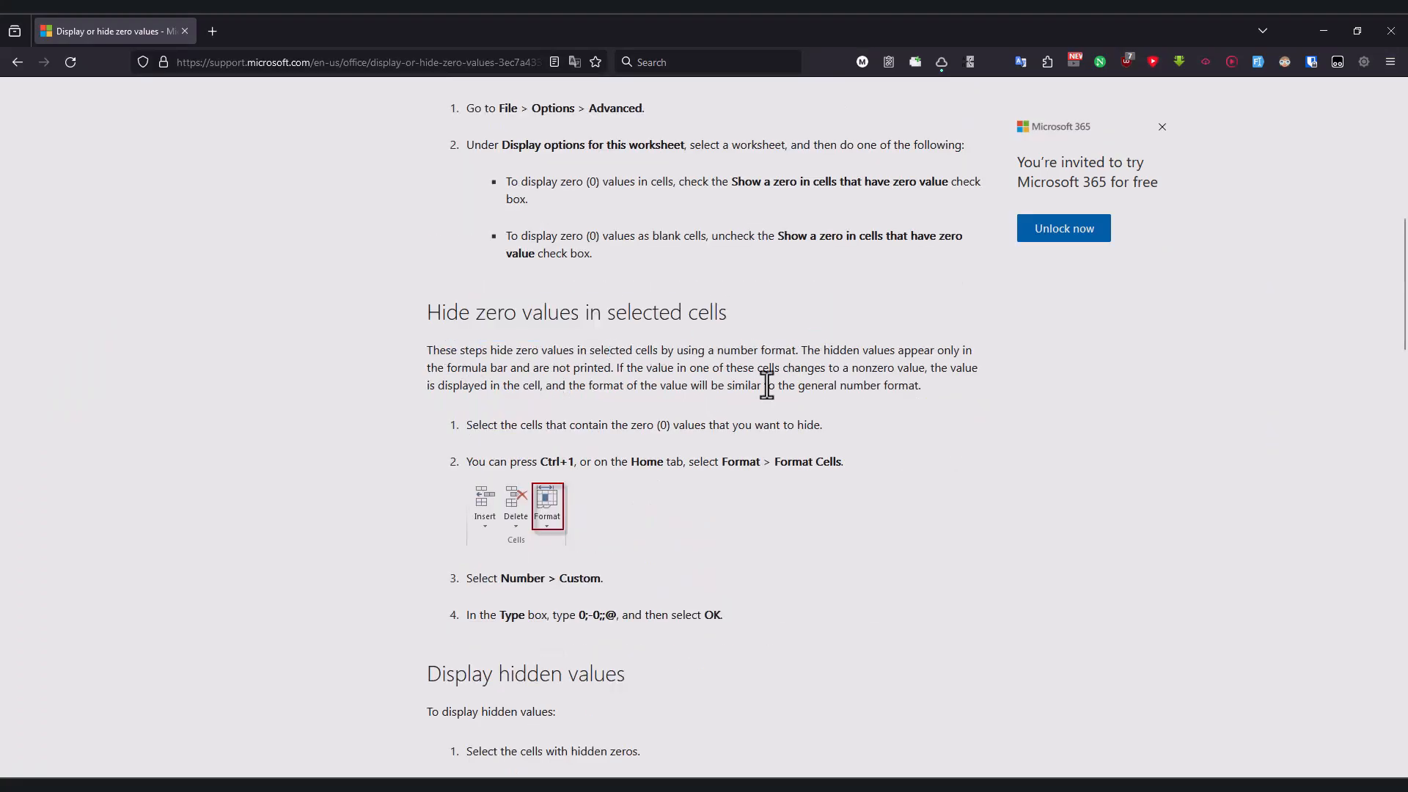
{"action": "left_click_drag", "start_coordinate": [697, 350], "coordinate": [950, 355]}
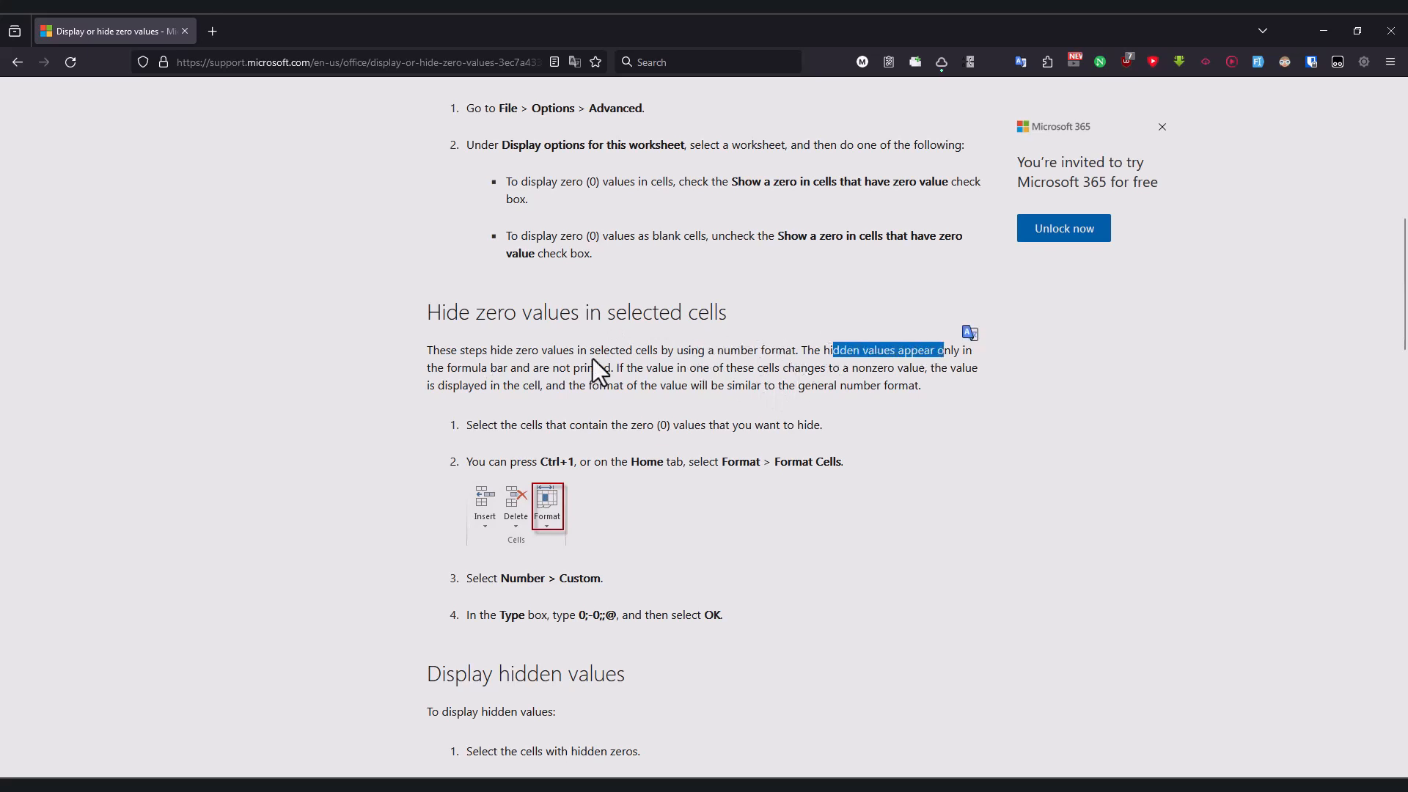
{"action": "left_click_drag", "start_coordinate": [438, 367], "coordinate": [516, 368]}
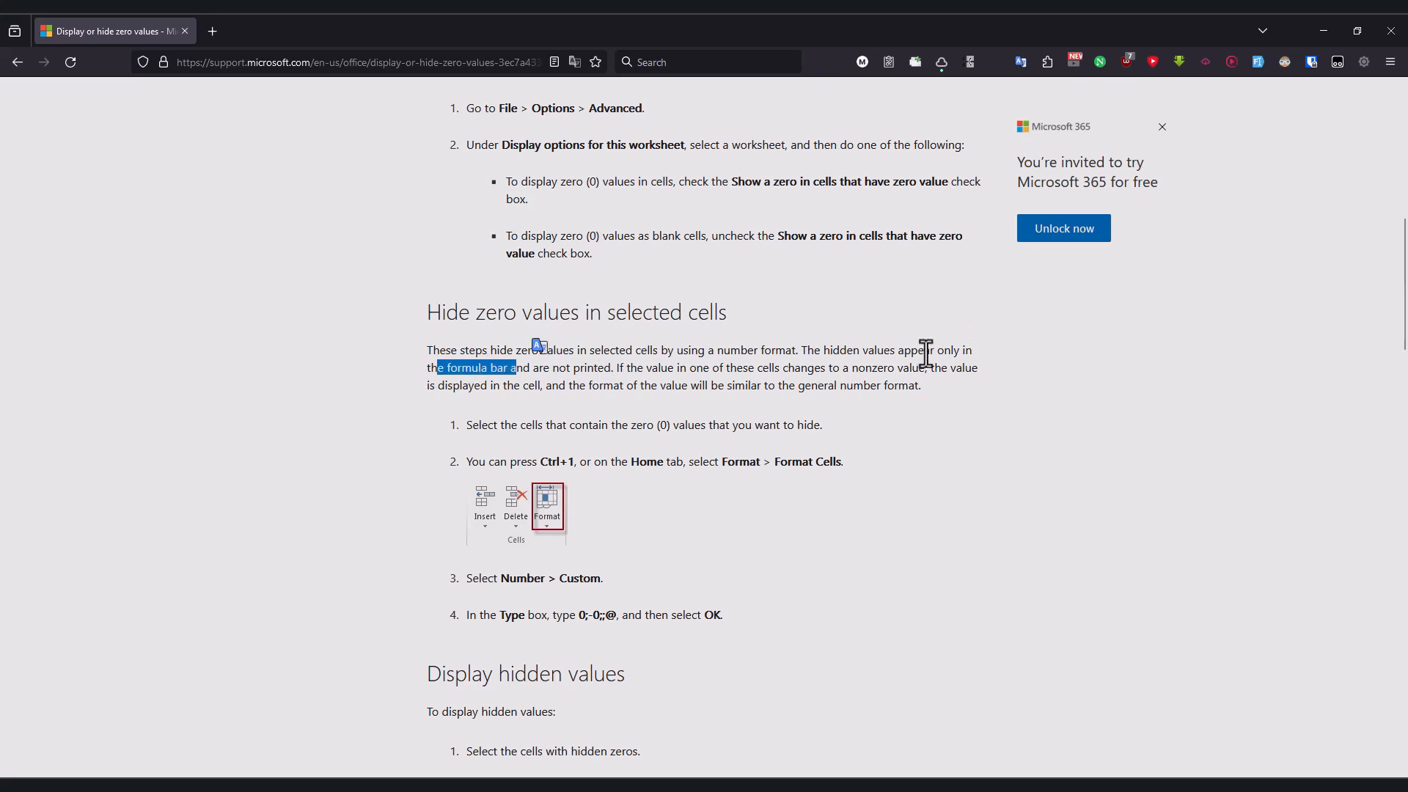
{"action": "left_click_drag", "start_coordinate": [658, 367], "coordinate": [910, 370]}
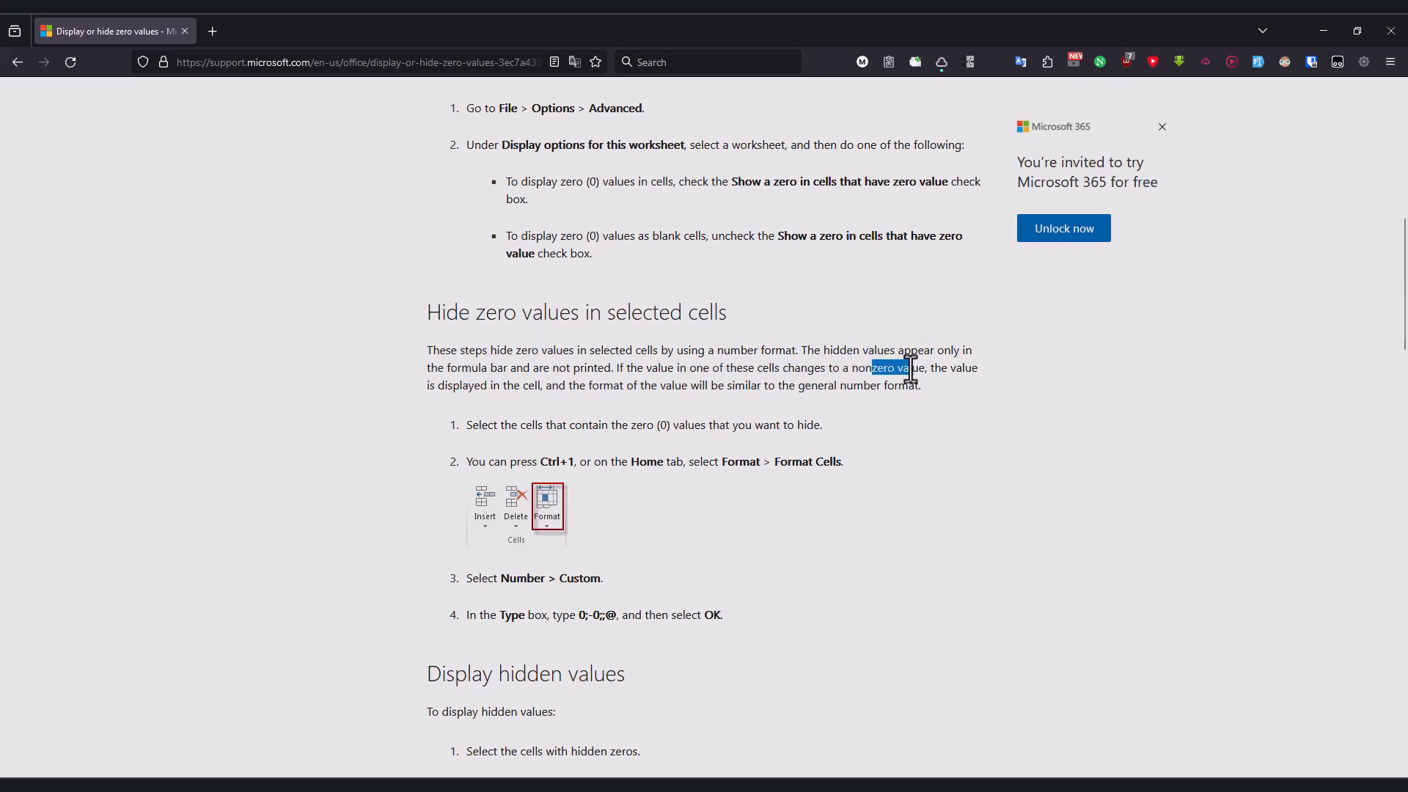
{"action": "left_click_drag", "start_coordinate": [462, 386], "coordinate": [541, 386]}
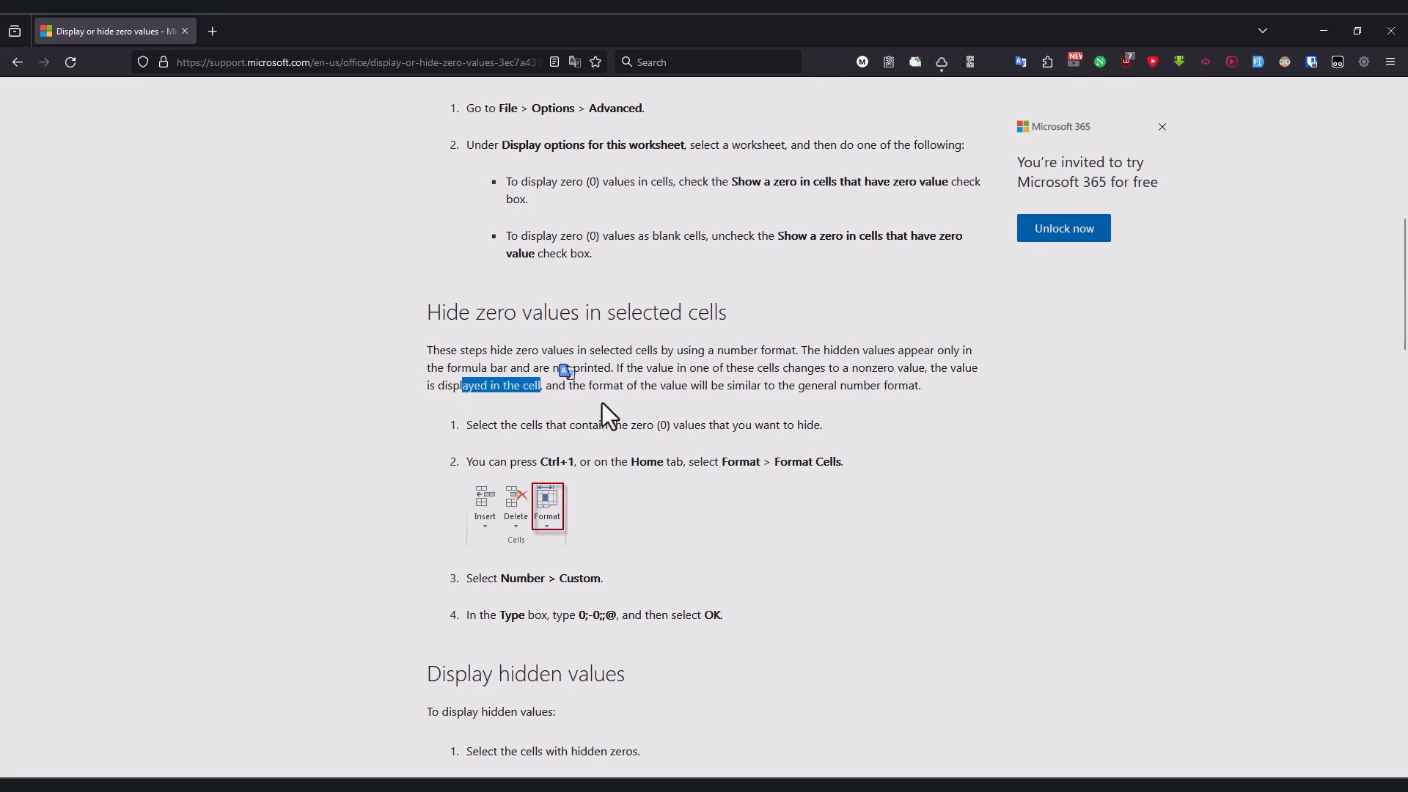
{"action": "left_click_drag", "start_coordinate": [681, 385], "coordinate": [908, 385]}
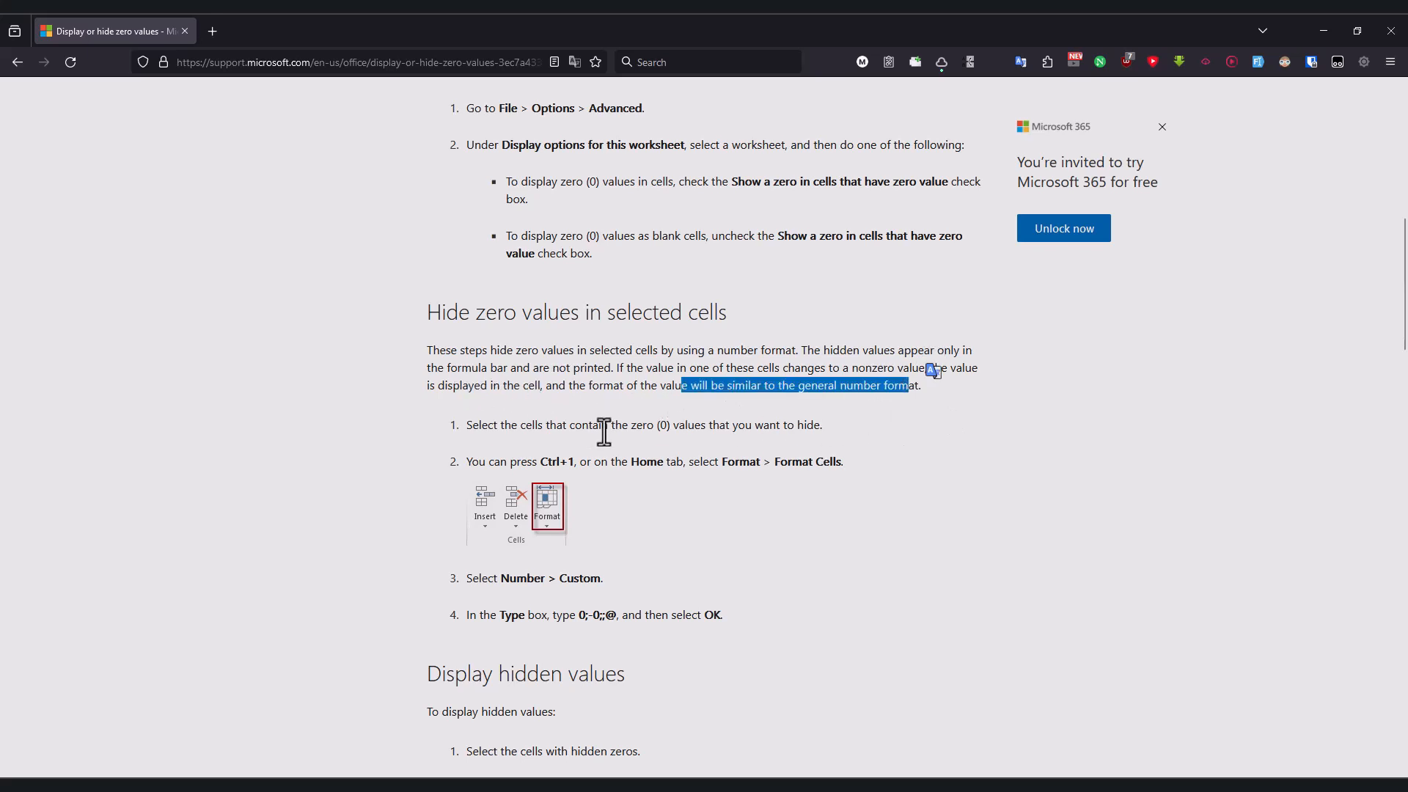
{"action": "left_click_drag", "start_coordinate": [501, 425], "coordinate": [795, 425]}
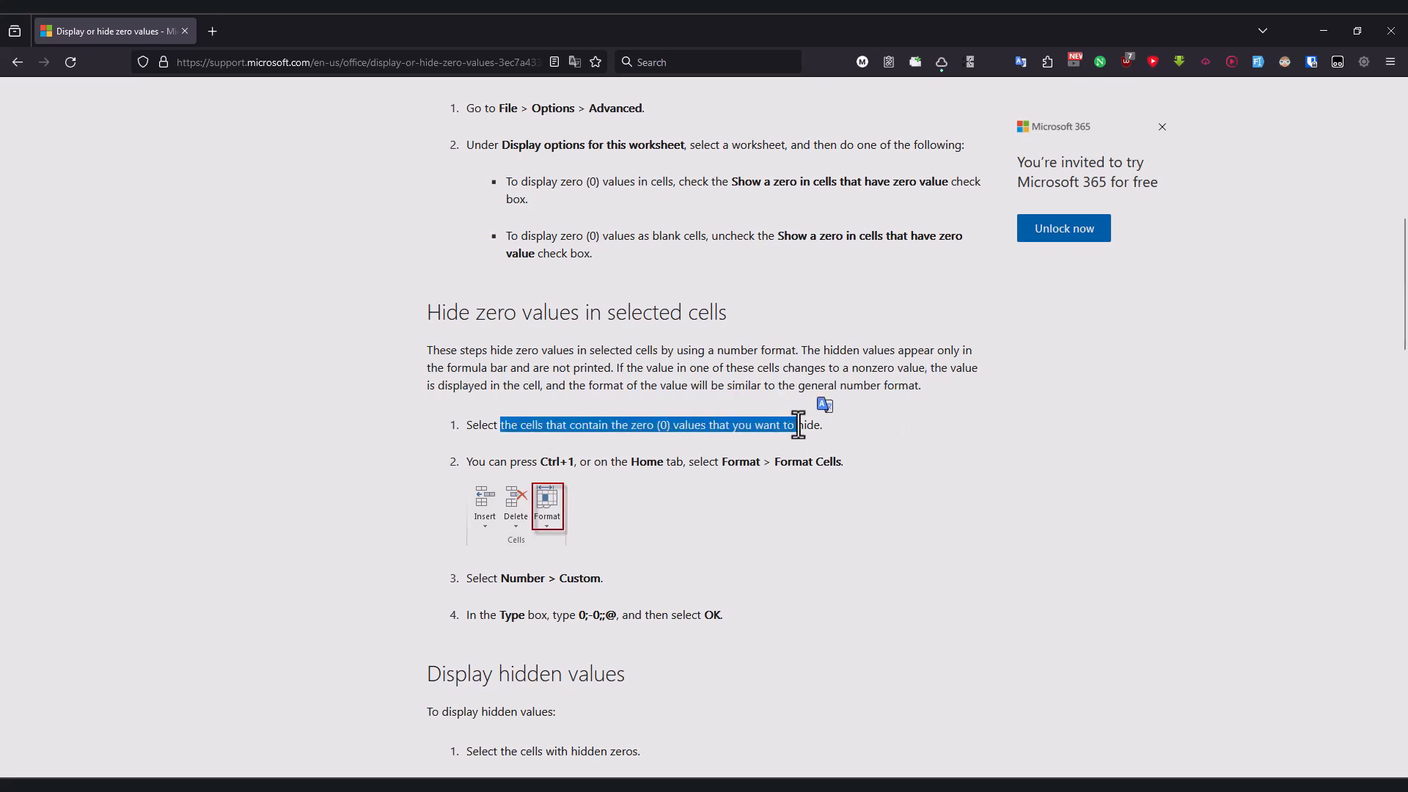
Step: Select cell Q13 in Excel and choose the Custom category for its number format in Format Cells
{"action": "key", "text": "alt+Tab"}
{"action": "left_click", "coordinate": [354, 486]}
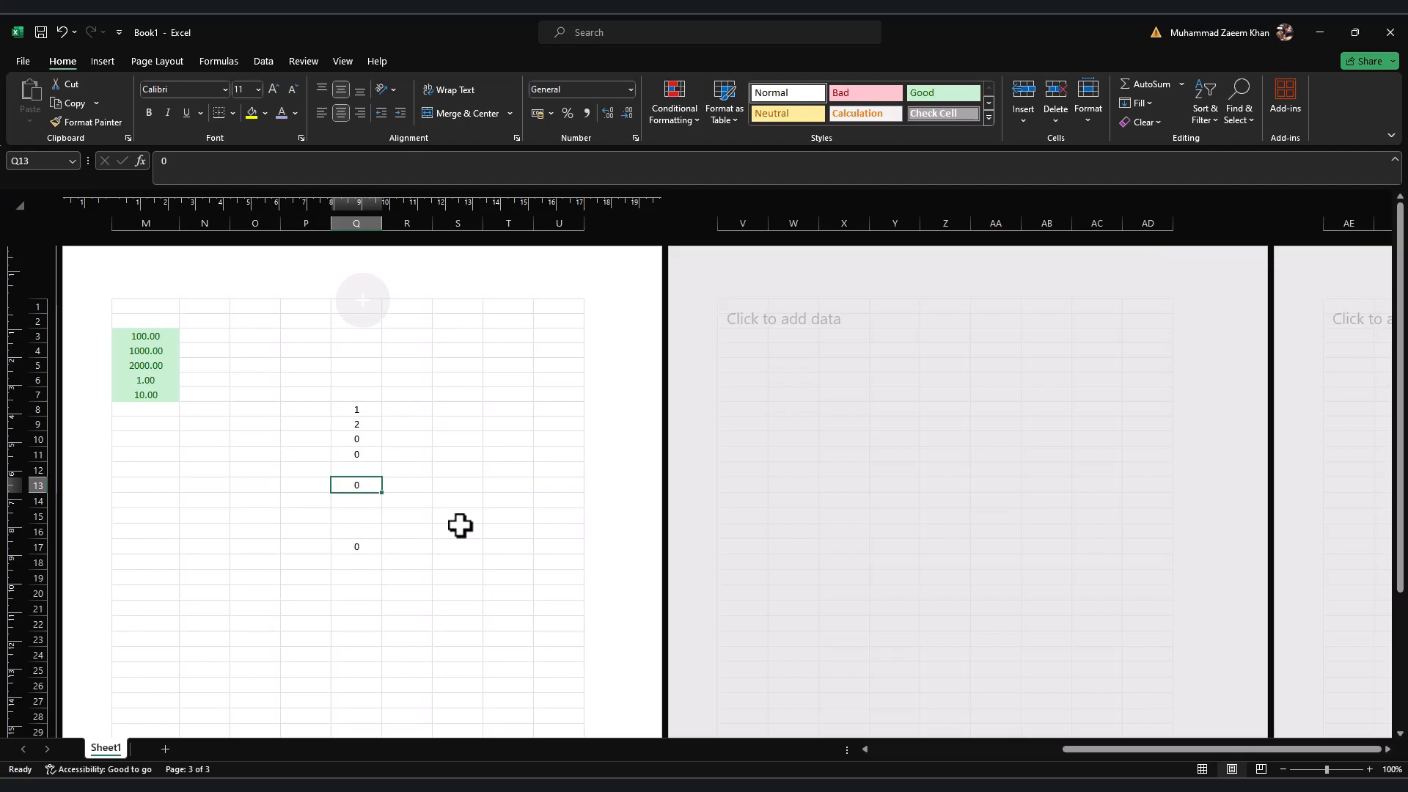
{"action": "key", "text": "alt+Tab"}
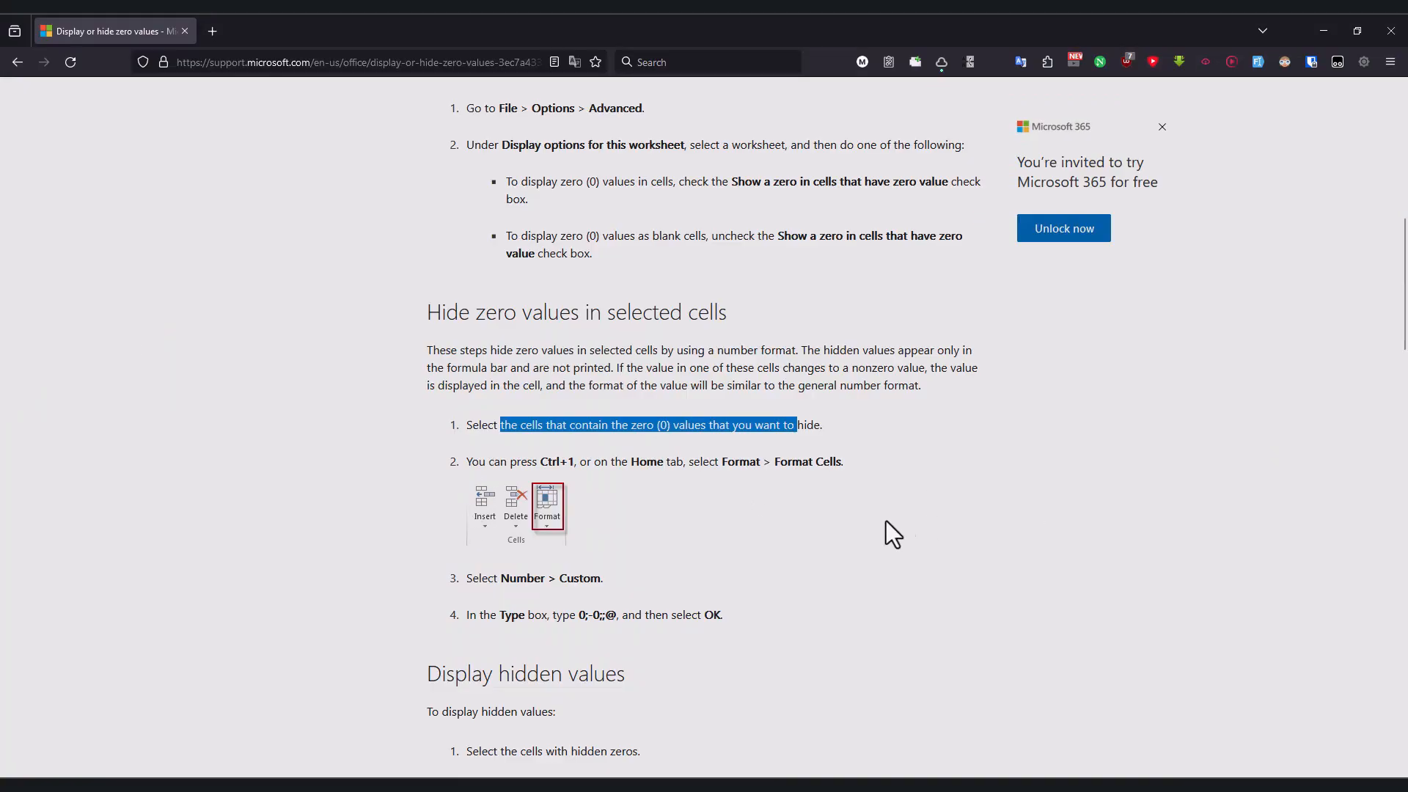
{"action": "key", "text": "alt+Tab"}
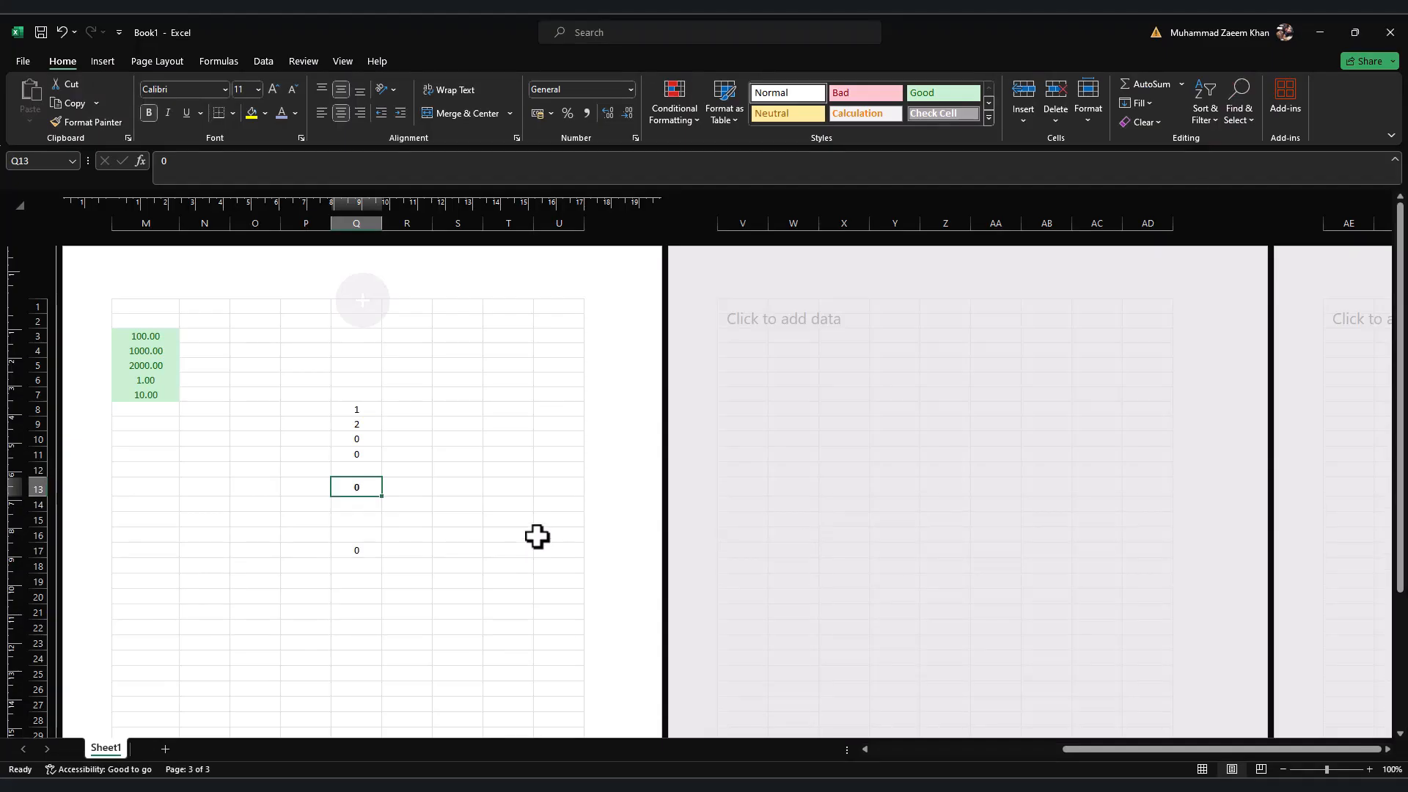
{"action": "key", "text": "ctrl+1"}
{"action": "left_click", "coordinate": [673, 213]}
{"action": "left_click", "coordinate": [682, 253]}
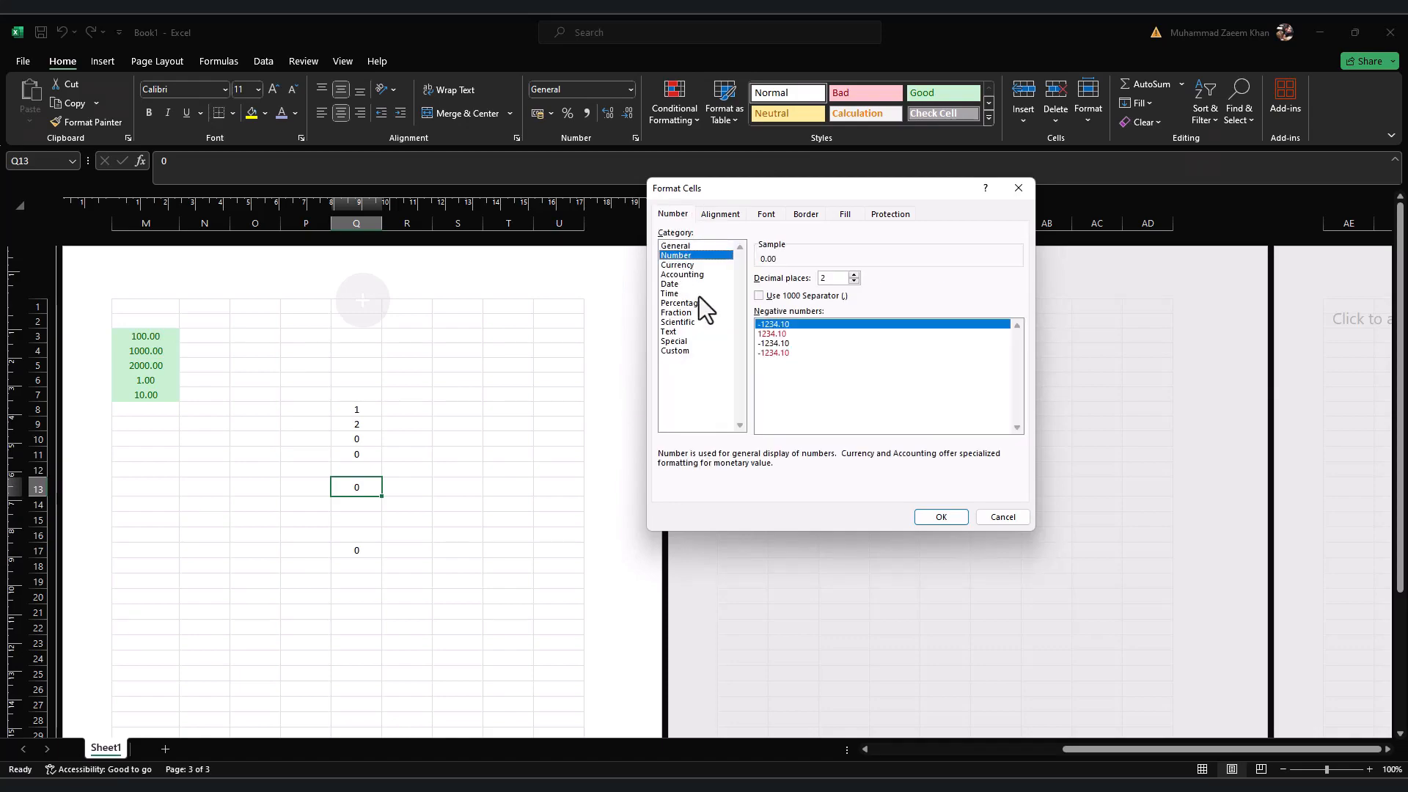
{"action": "left_click", "coordinate": [689, 351]}
Step: Copy the format code 0;-0;;@ from the article and apply it as the custom number format of cell Q13
{"action": "key", "text": "alt+Tab"}
{"action": "left_click_drag", "start_coordinate": [579, 540], "coordinate": [612, 540]}
{"action": "key", "text": "ctrl+c"}
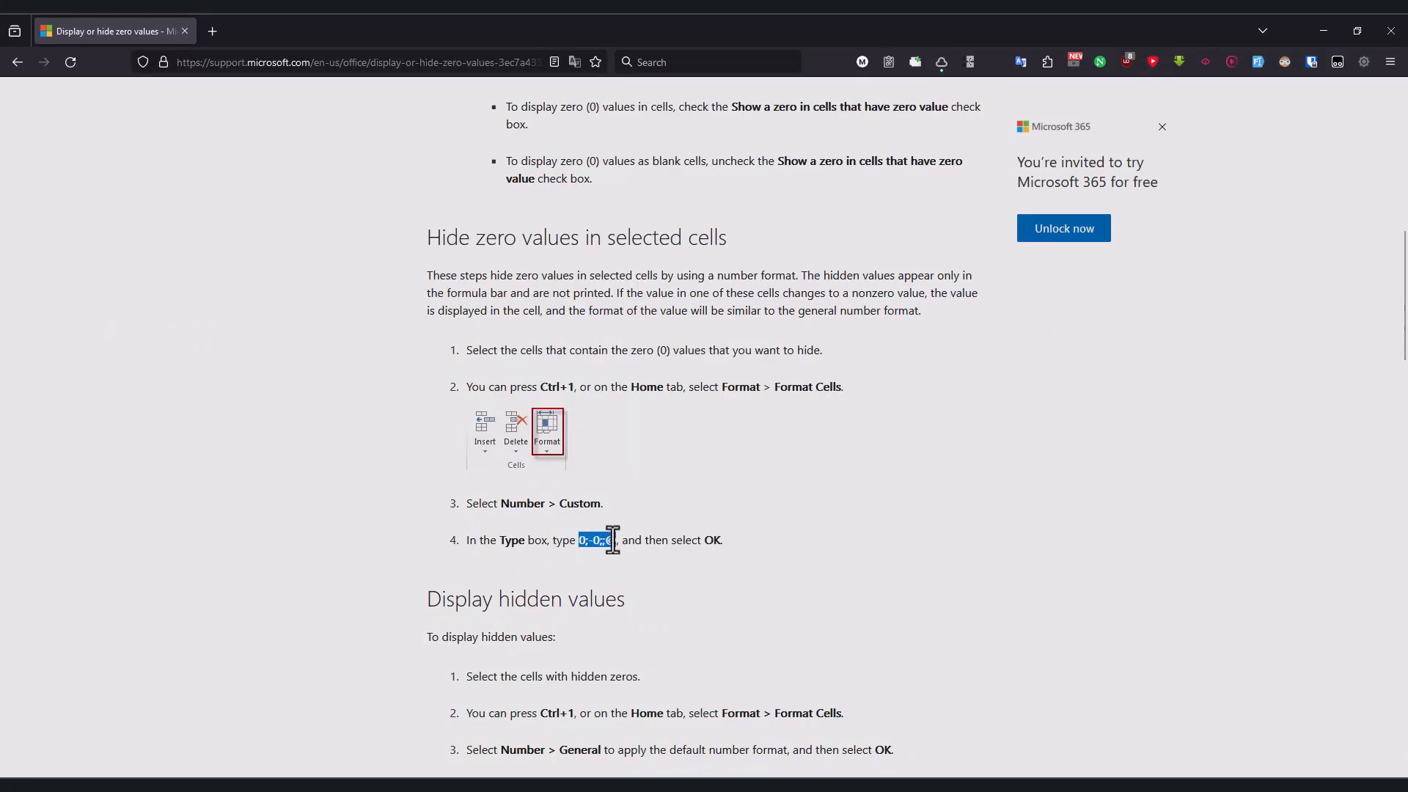
{"action": "key", "text": "alt+Tab"}
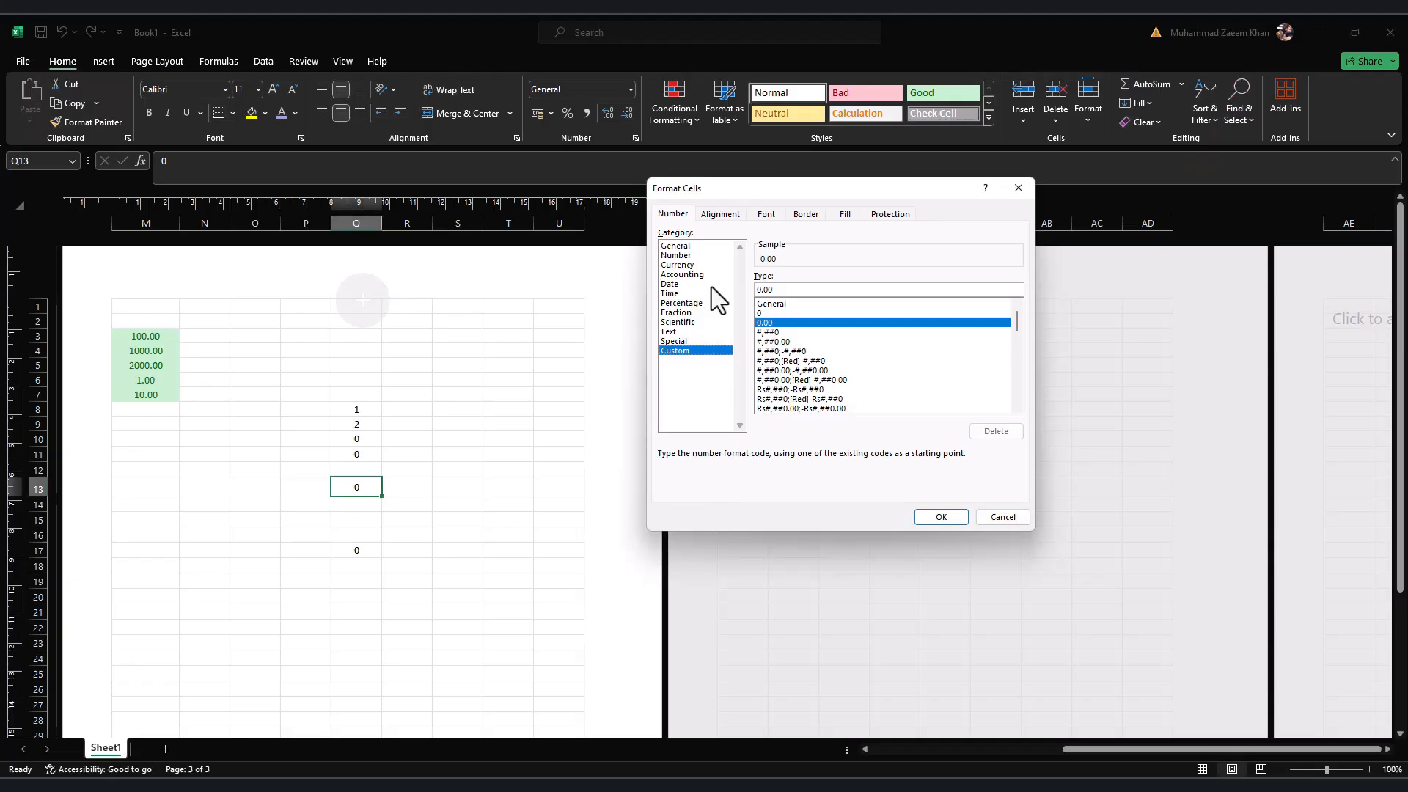
{"action": "key", "text": "ctrl+v"}
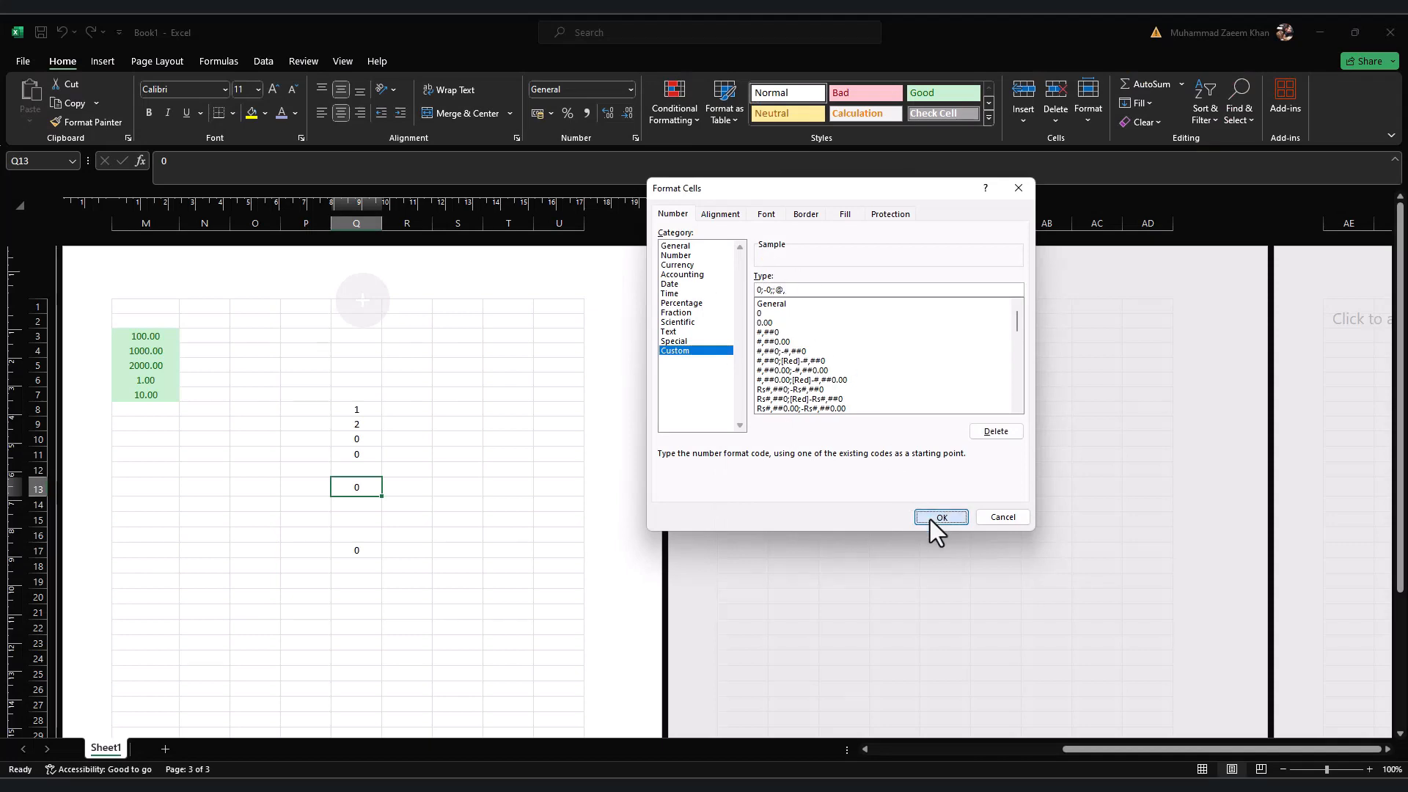
{"action": "left_click", "coordinate": [931, 518]}
Step: Edit cell Q13 and re-enter its zero to check how the custom format treats the value
{"action": "key", "text": "alt+Tab"}
{"action": "key", "text": "alt+Tab"}
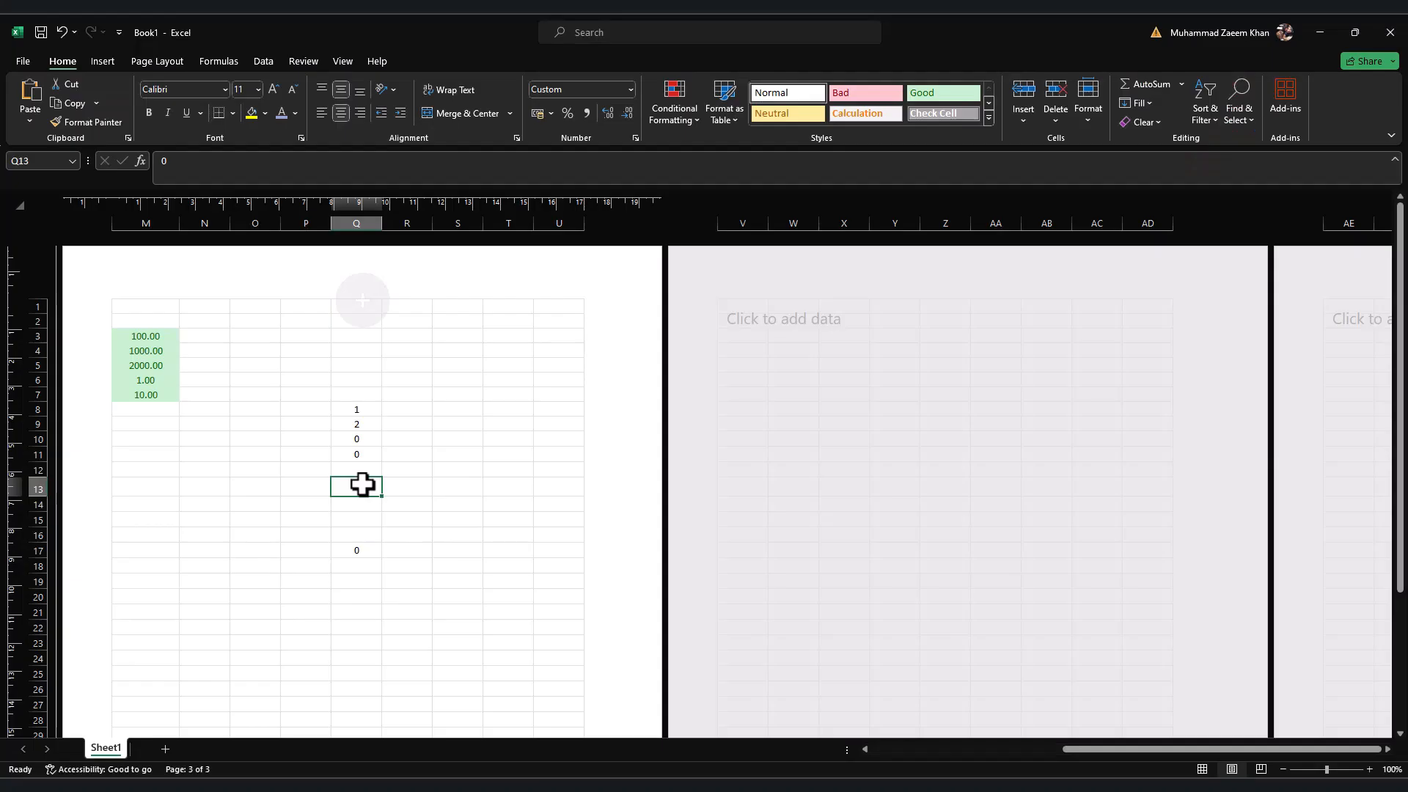
{"action": "key", "text": "alt+Tab"}
{"action": "key", "text": "alt+Tab"}
{"action": "double_click", "coordinate": [363, 494]}
{"action": "key", "text": "Return"}
{"action": "left_click", "coordinate": [361, 491]}
{"action": "type", "text": "1"}
{"action": "key", "text": "Return"}
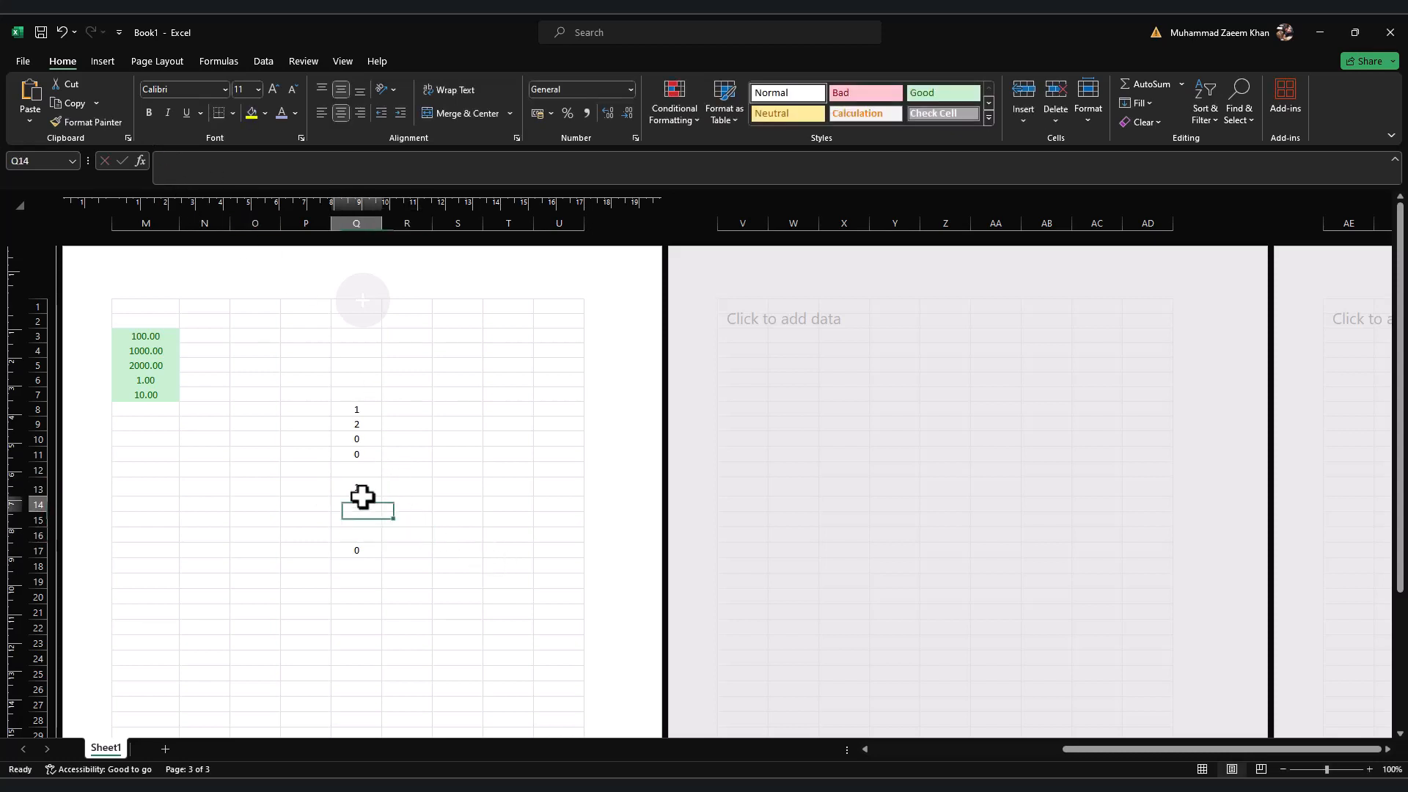
{"action": "left_click", "coordinate": [364, 485]}
{"action": "type", "text": "9"}
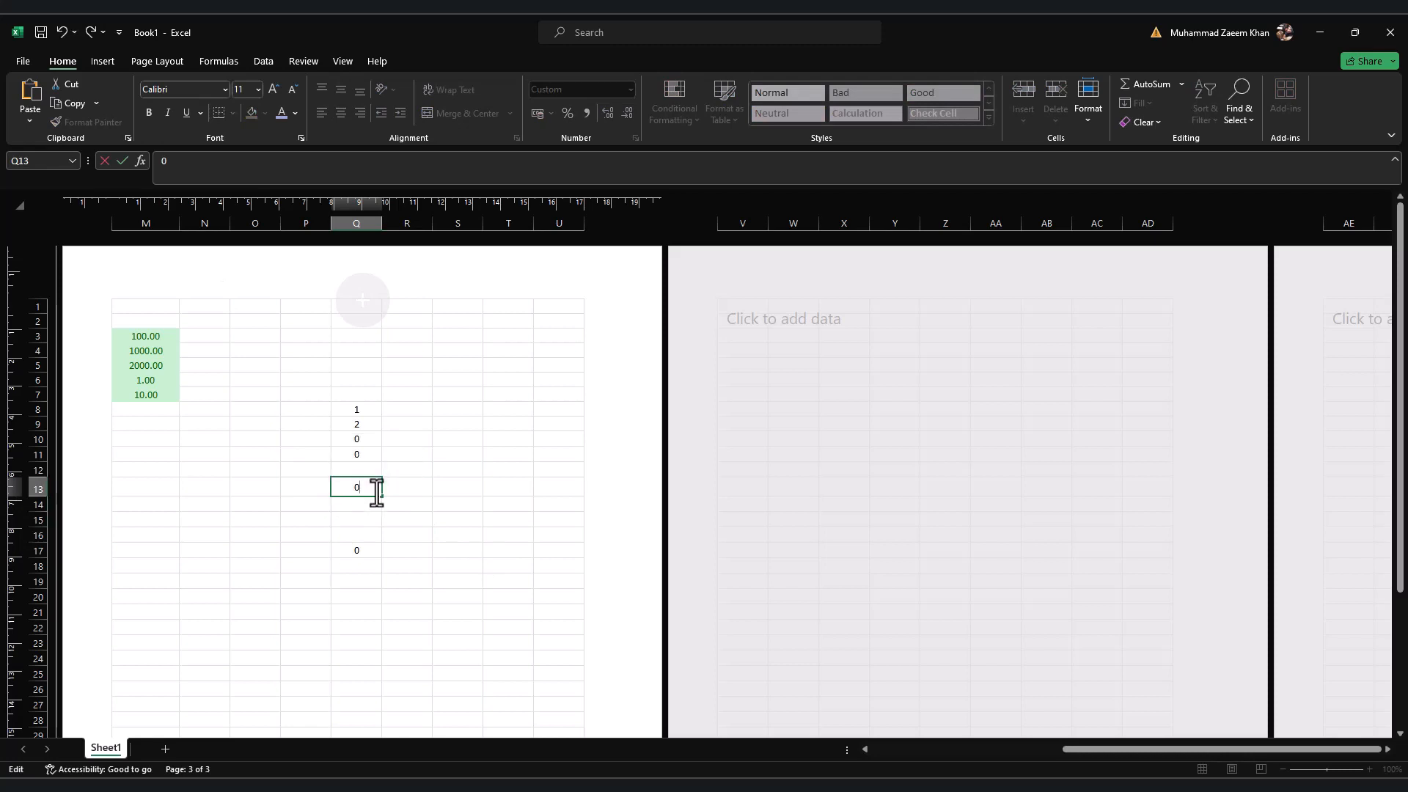
{"action": "key", "text": "Escape"}
Step: Read the article's section on displaying hidden values, and apply the General number format to cell Q13 in Excel
{"action": "key", "text": "alt+Tab"}
{"action": "scroll", "coordinate": [635, 470], "scroll_direction": "down", "scroll_amount": 3}
{"action": "left_click_drag", "start_coordinate": [451, 413], "coordinate": [565, 410]}
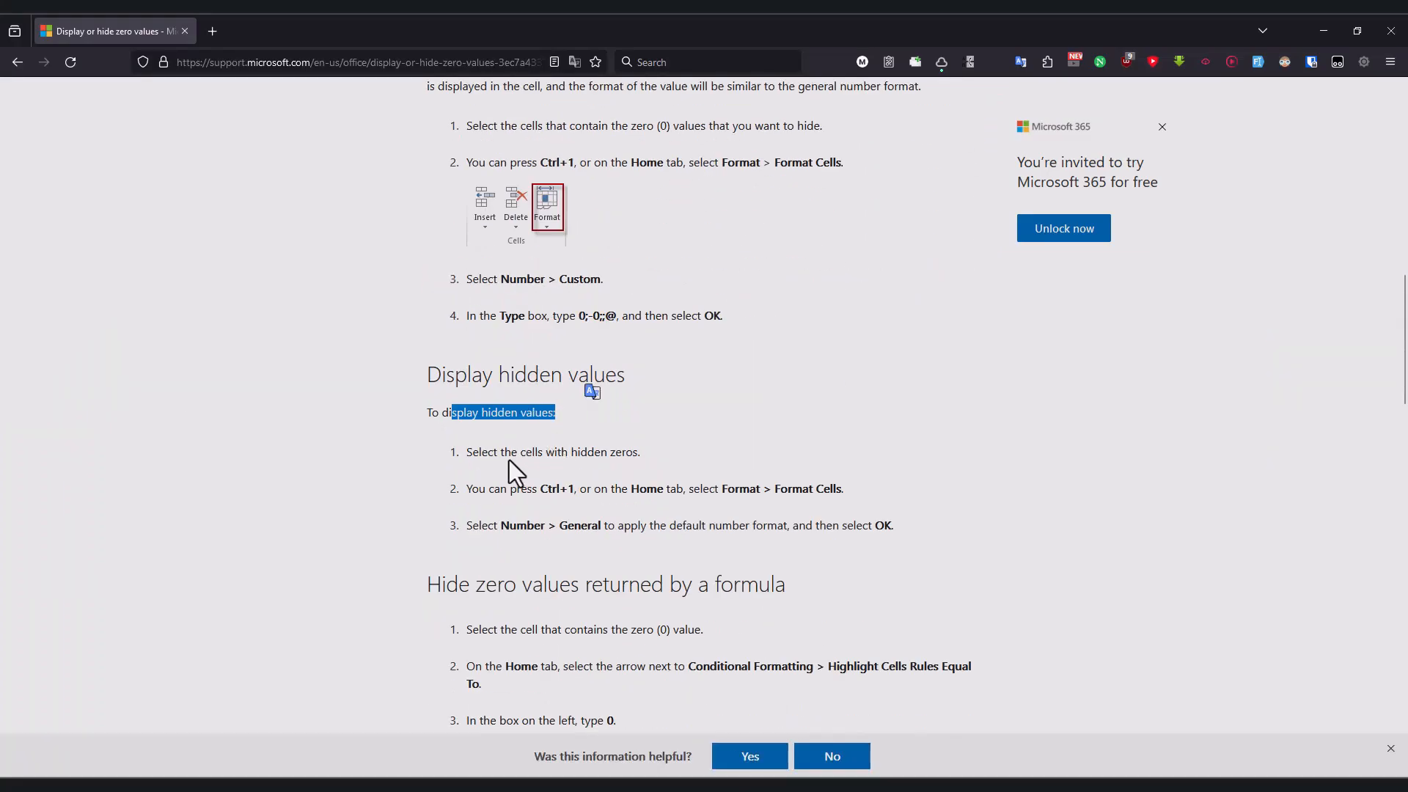
{"action": "left_click_drag", "start_coordinate": [572, 525], "coordinate": [878, 525]}
{"action": "key", "text": "alt+Tab"}
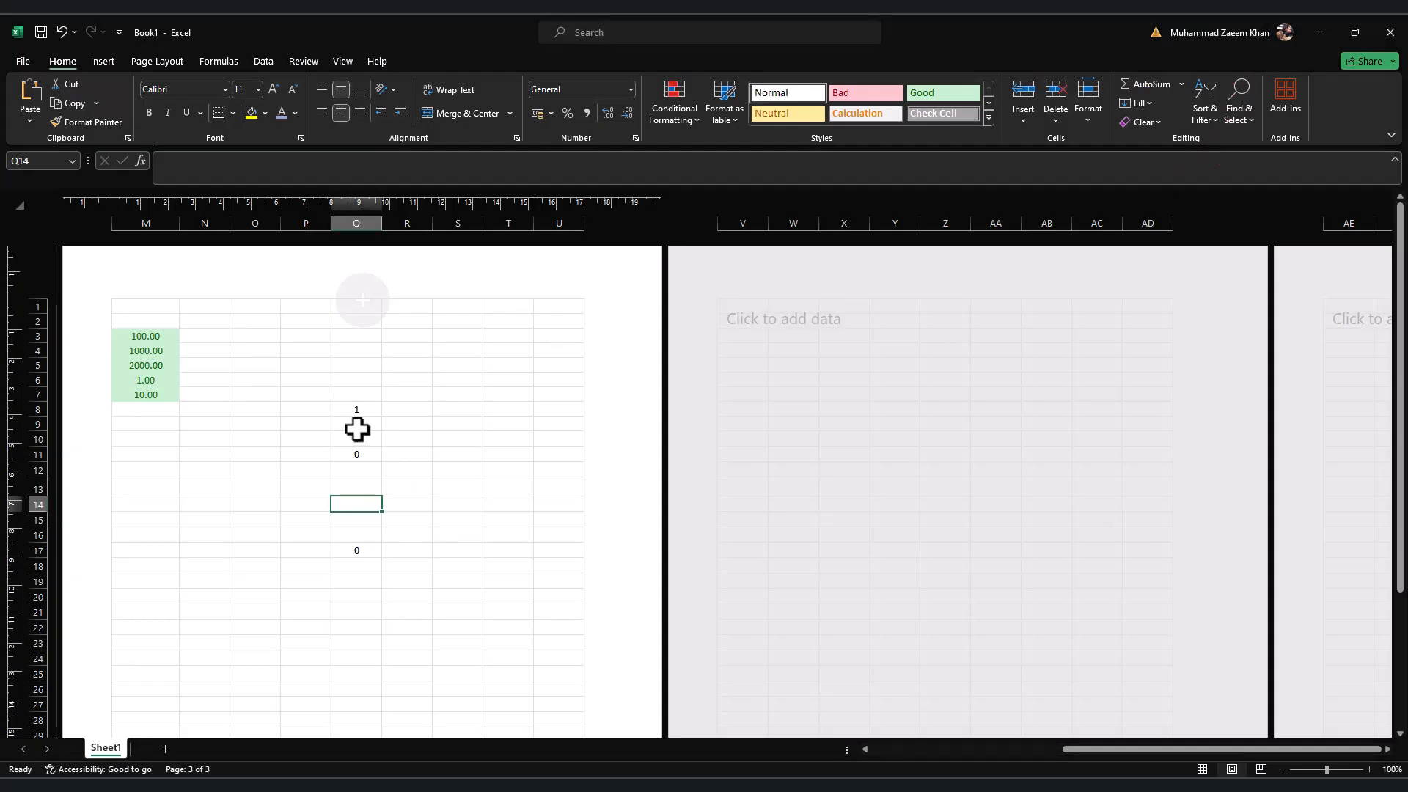
{"action": "left_click", "coordinate": [365, 480]}
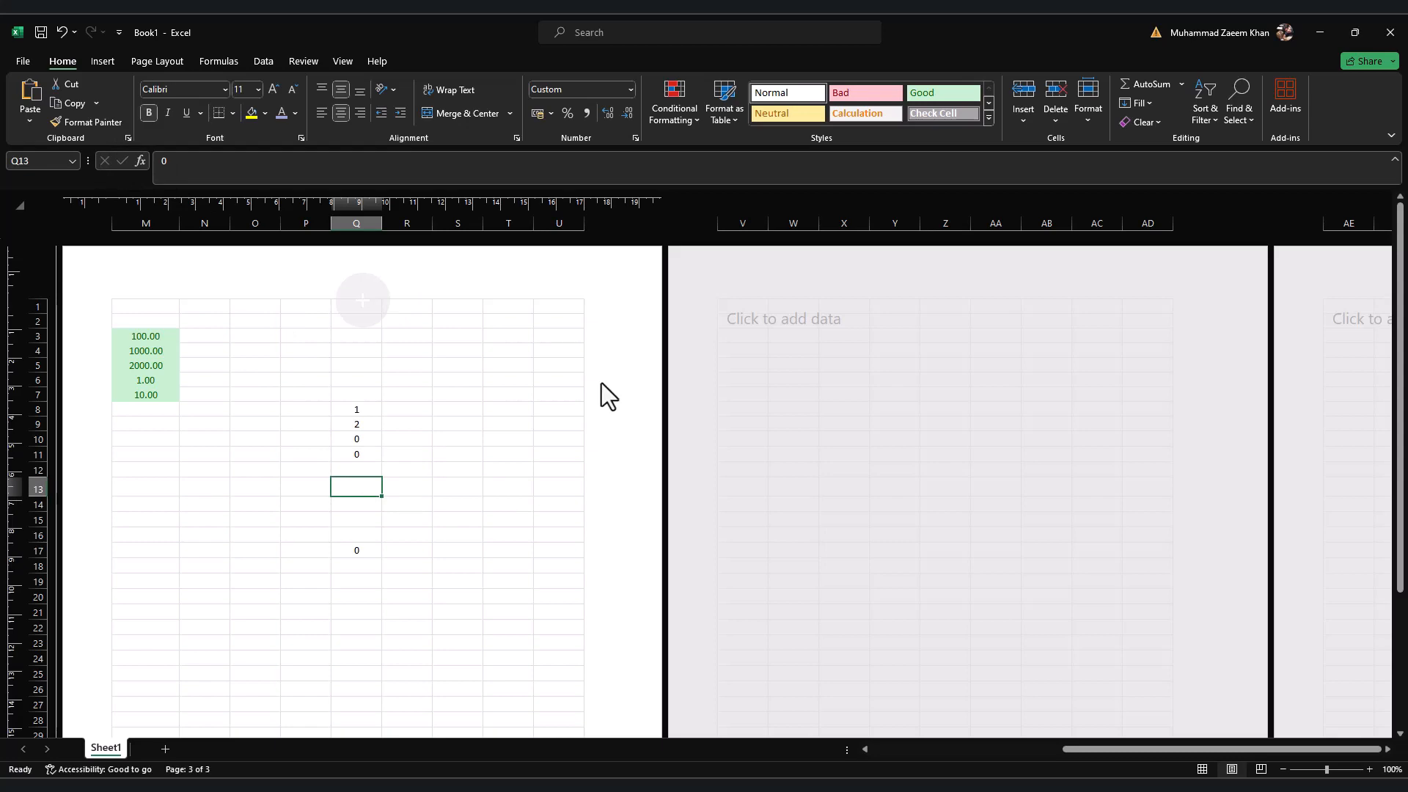
{"action": "key", "text": "ctrl+1"}
{"action": "left_click", "coordinate": [645, 242]}
{"action": "left_click", "coordinate": [988, 522]}
Step: Switch to the browser and read the article's first instructions for hiding zero values returned by a formula
{"action": "key", "text": "alt+Tab"}
{"action": "scroll", "coordinate": [579, 557], "scroll_direction": "down", "scroll_amount": 3}
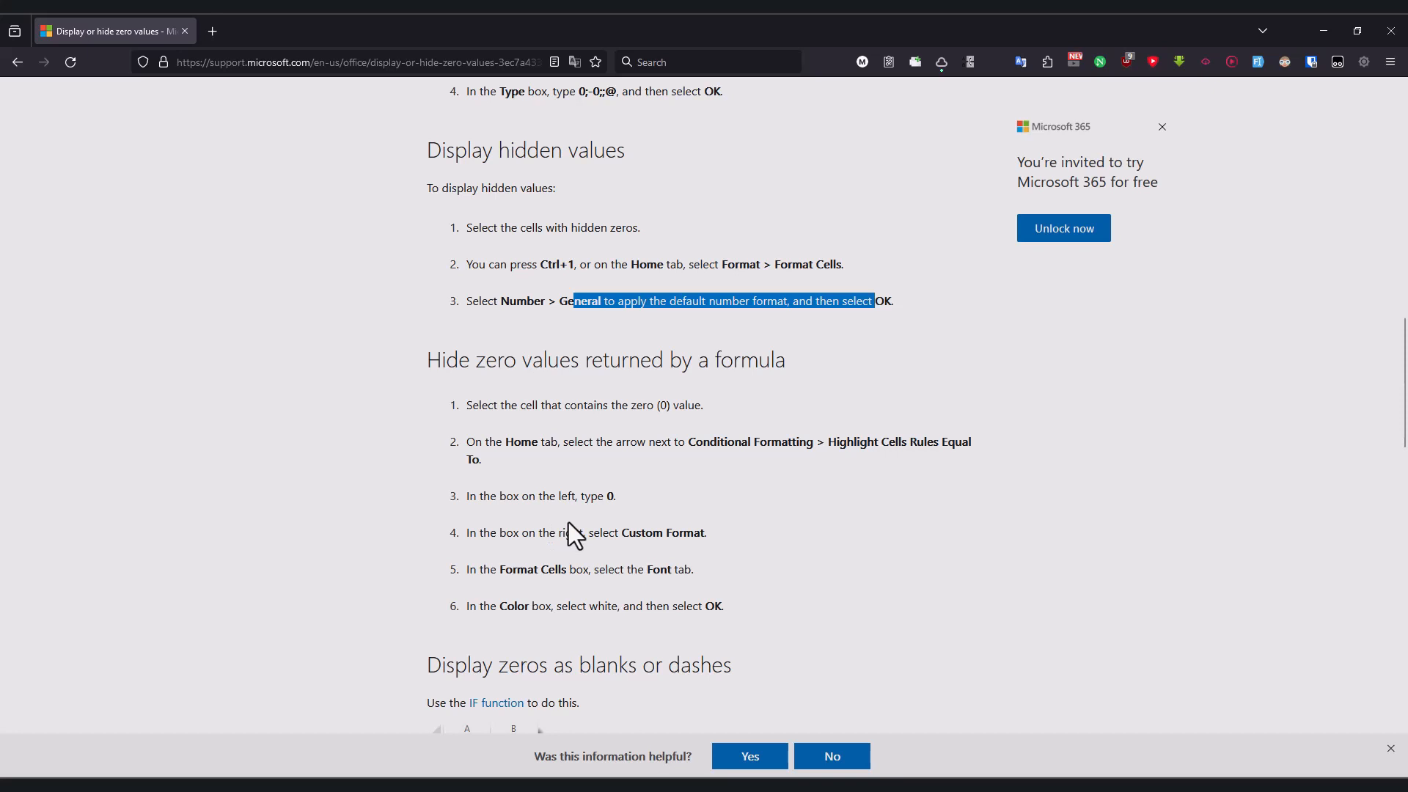
{"action": "left_click_drag", "start_coordinate": [512, 405], "coordinate": [704, 405]}
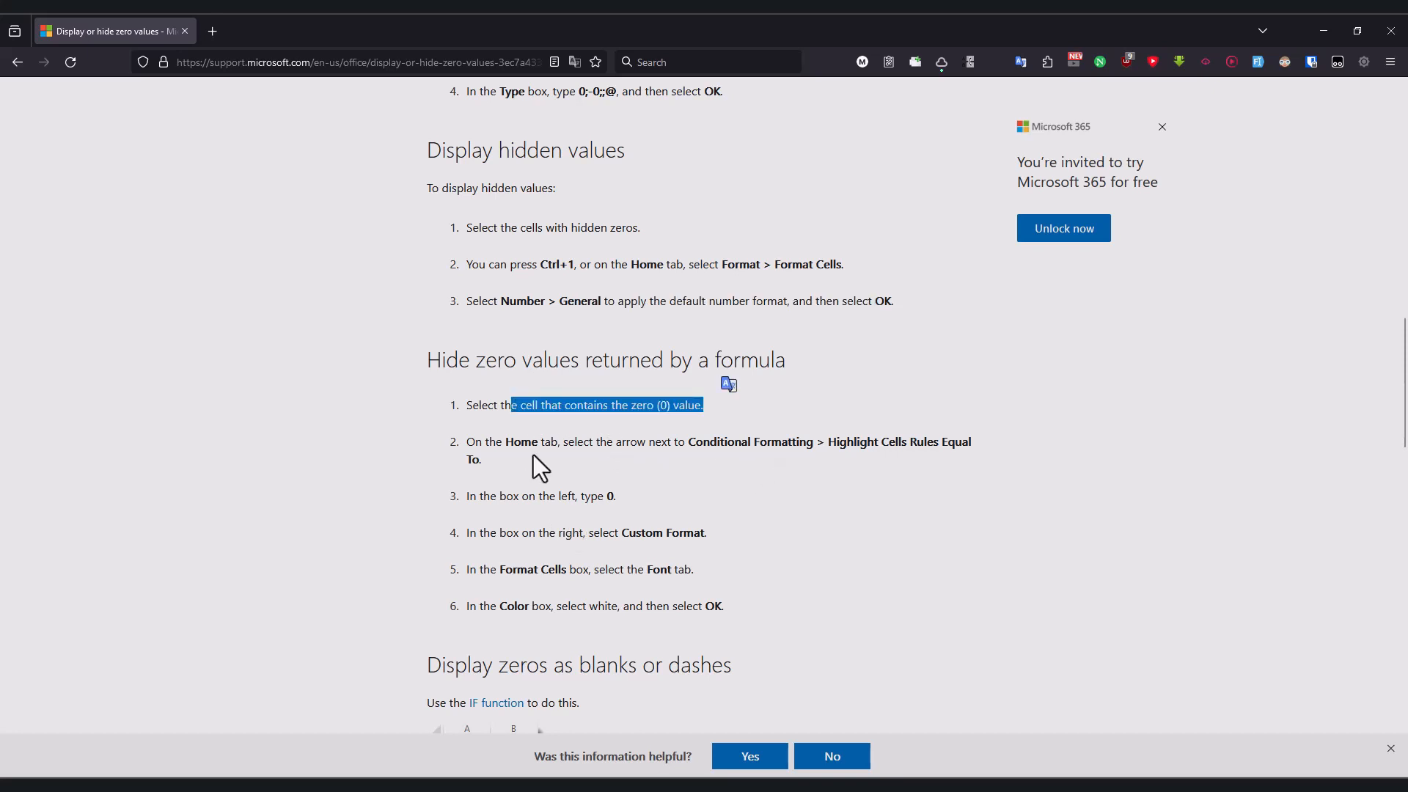
{"action": "left_click_drag", "start_coordinate": [582, 441], "coordinate": [799, 441]}
Step: Open the Equal To highlight cells rule for cell Q13 in Excel, following the article's instructions
{"action": "key", "text": "alt+Tab"}
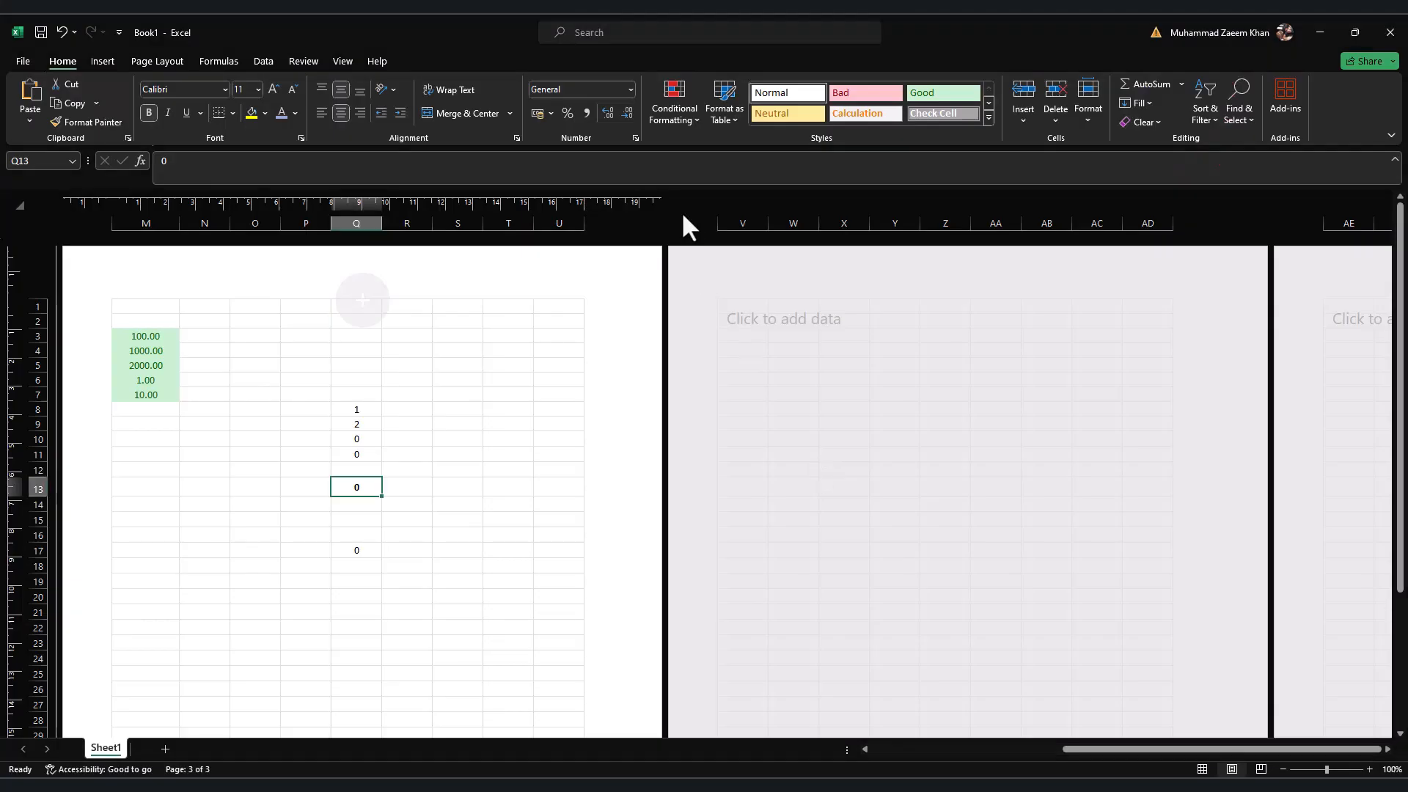
{"action": "left_click", "coordinate": [682, 121]}
{"action": "key", "text": "alt+Tab"}
{"action": "left_click_drag", "start_coordinate": [867, 441], "coordinate": [972, 442]}
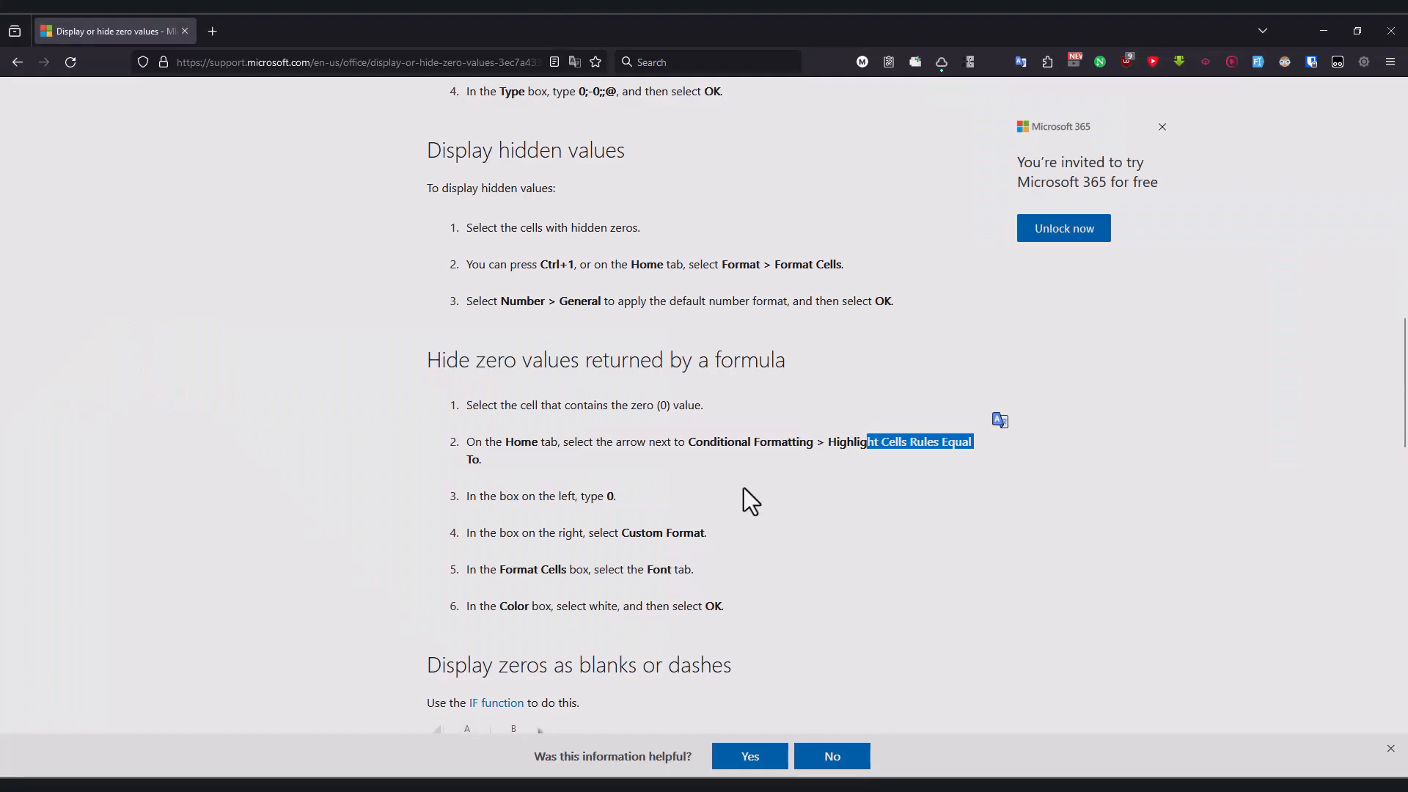
{"action": "key", "text": "alt+Tab"}
{"action": "left_click", "coordinate": [698, 125]}
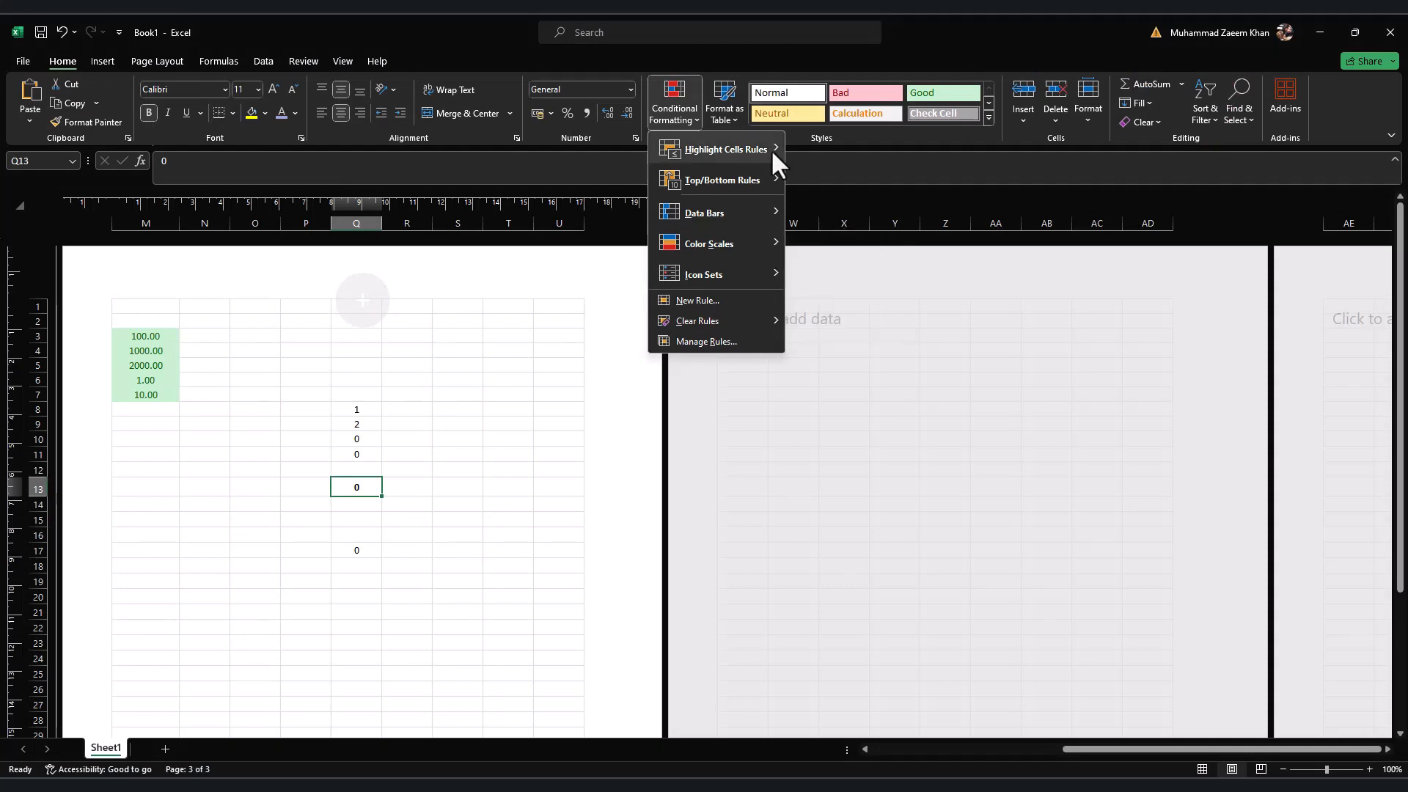
{"action": "mouse_move", "coordinate": [771, 148]}
{"action": "left_click", "coordinate": [859, 241]}
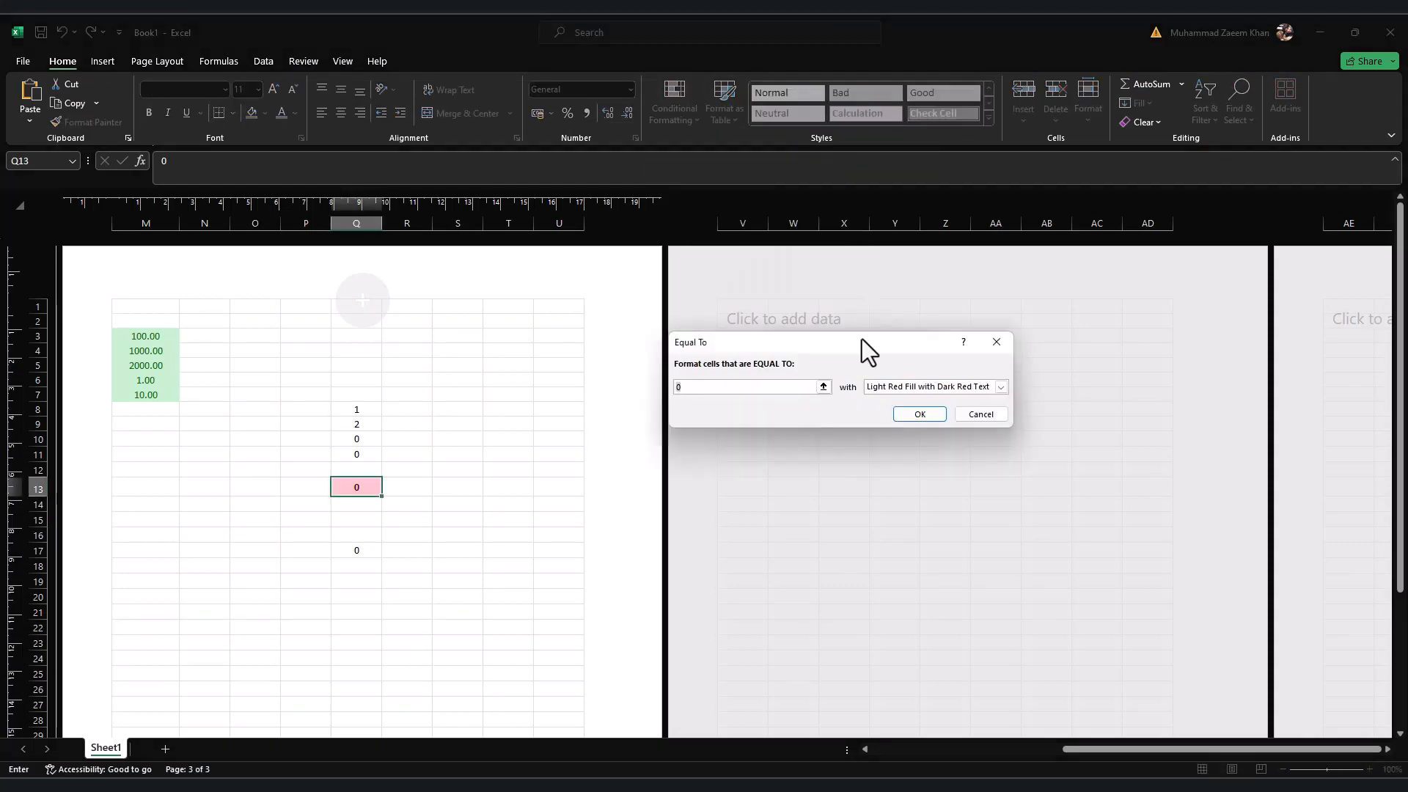
Step: Return to the article and read its remaining instructions on choosing Custom Format and a white font color for zero values
{"action": "key", "text": "alt+Tab"}
{"action": "left_click_drag", "start_coordinate": [481, 533], "coordinate": [706, 534]}
{"action": "scroll", "coordinate": [670, 552], "scroll_direction": "down", "scroll_amount": 1}
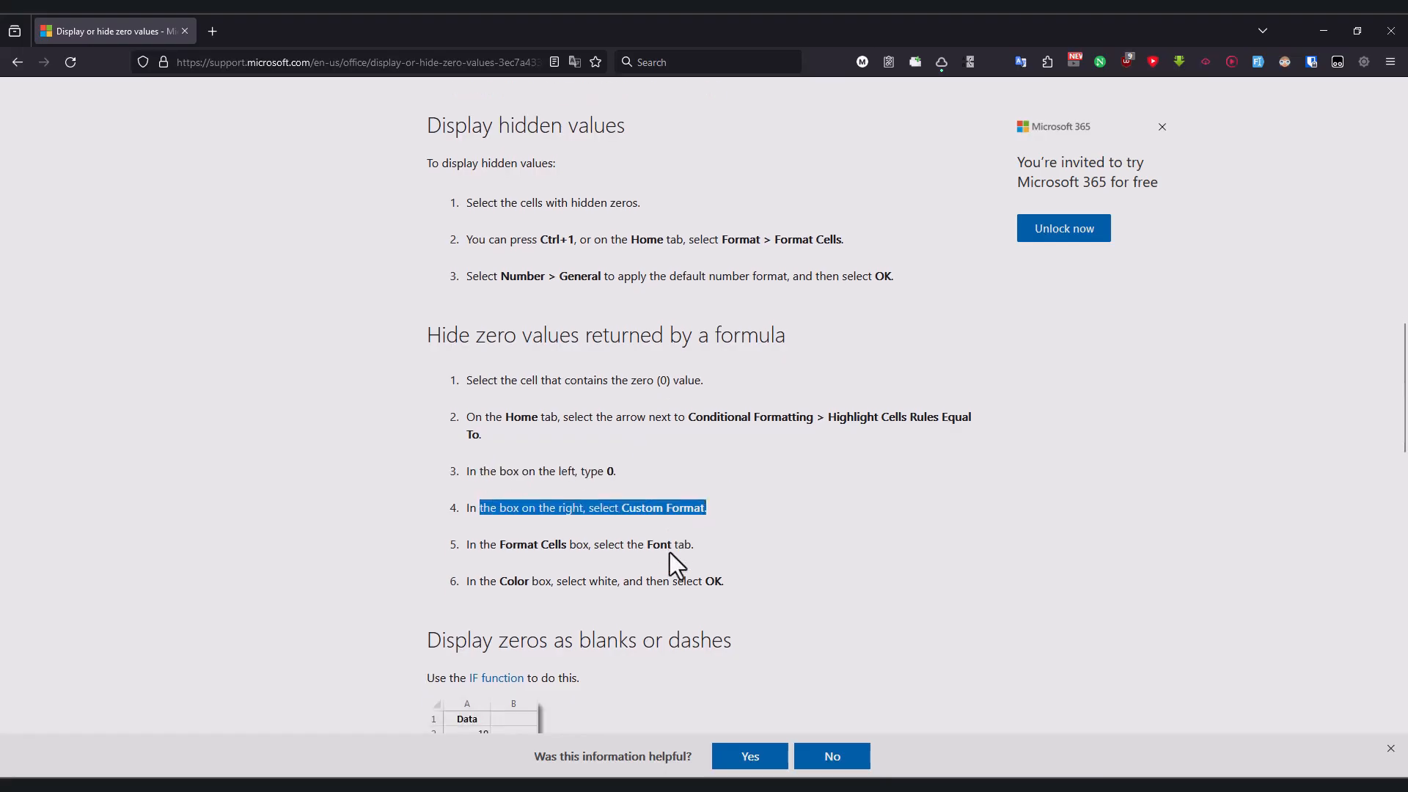
{"action": "left_click_drag", "start_coordinate": [481, 495], "coordinate": [680, 496]}
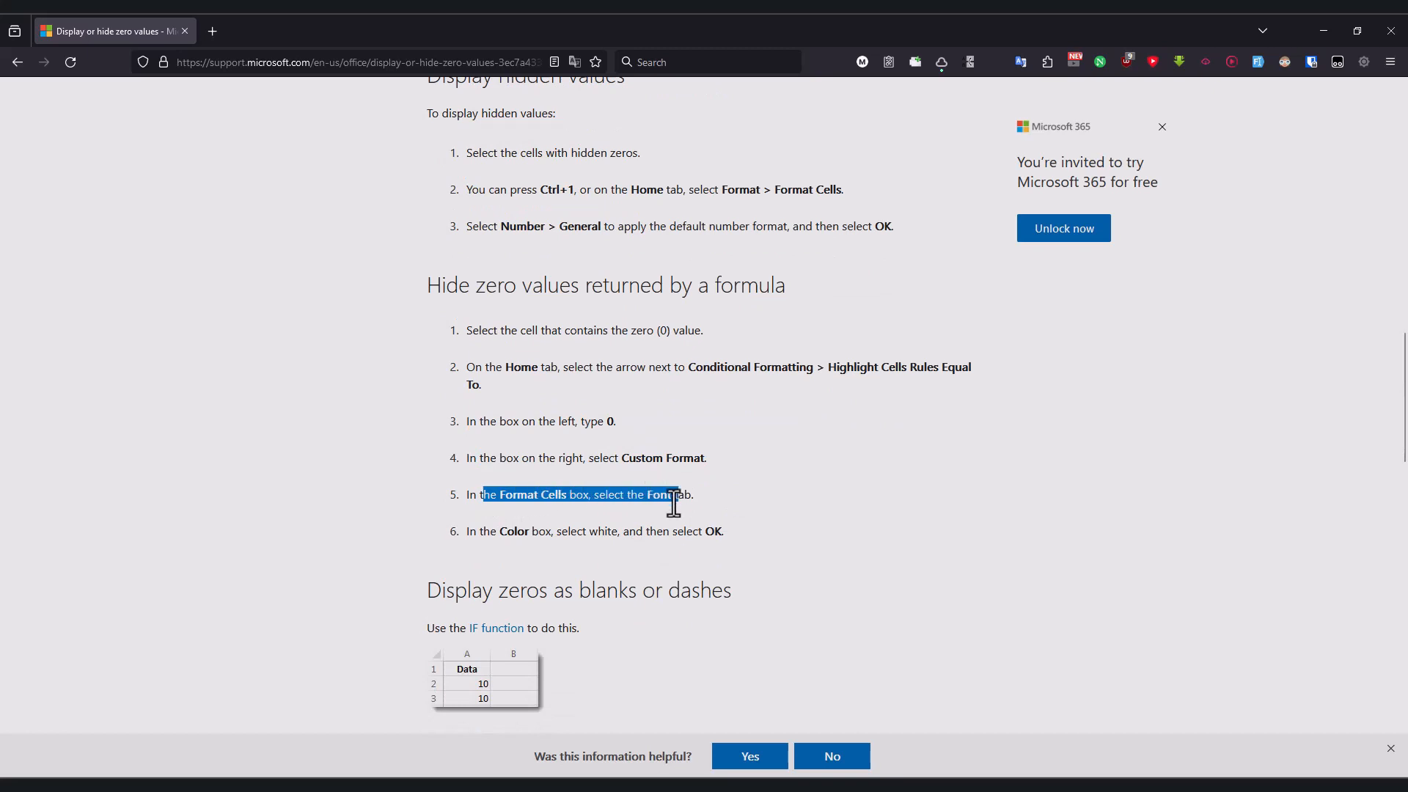
{"action": "left_click_drag", "start_coordinate": [482, 532], "coordinate": [722, 533]}
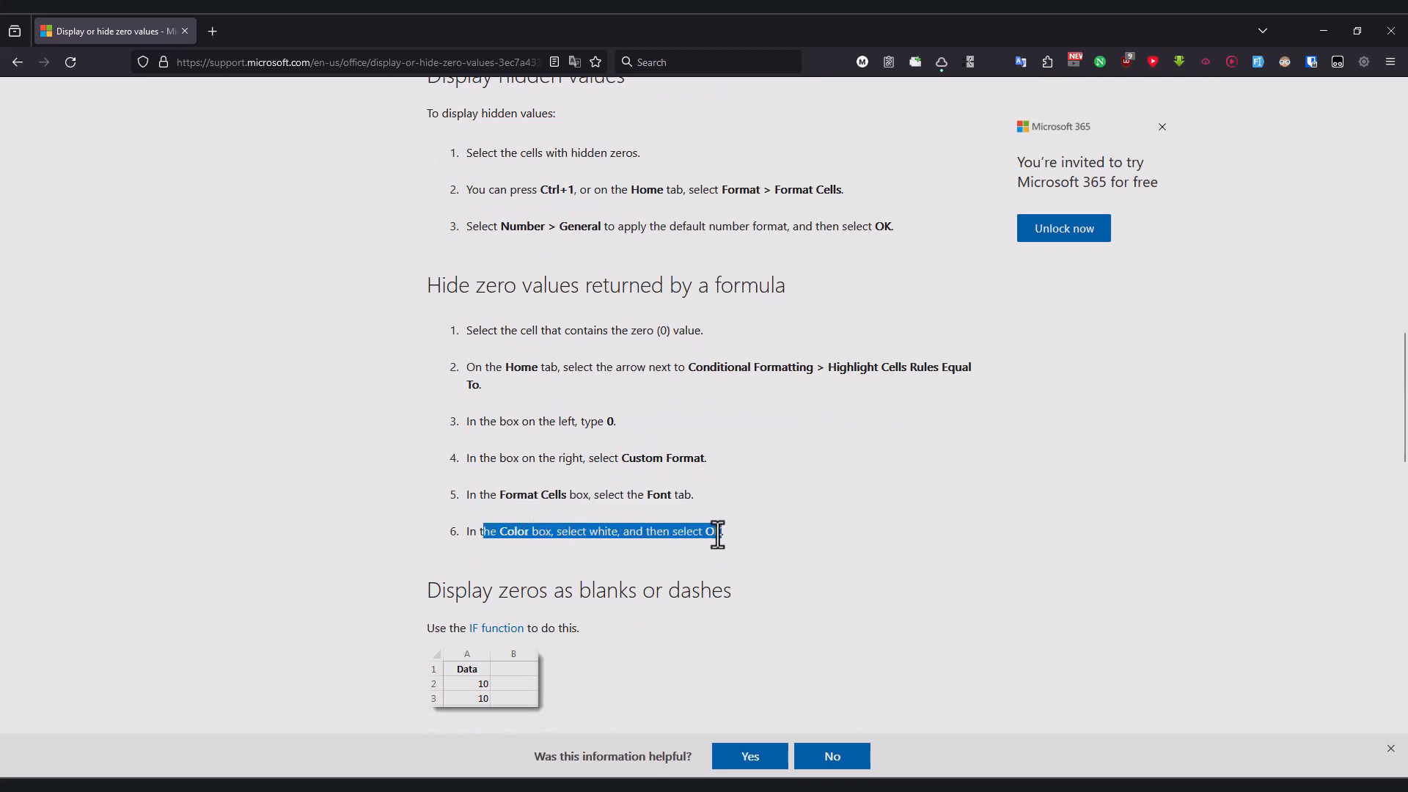
{"action": "left_click", "coordinate": [744, 513]}
{"action": "left_click_drag", "start_coordinate": [504, 538], "coordinate": [726, 539]}
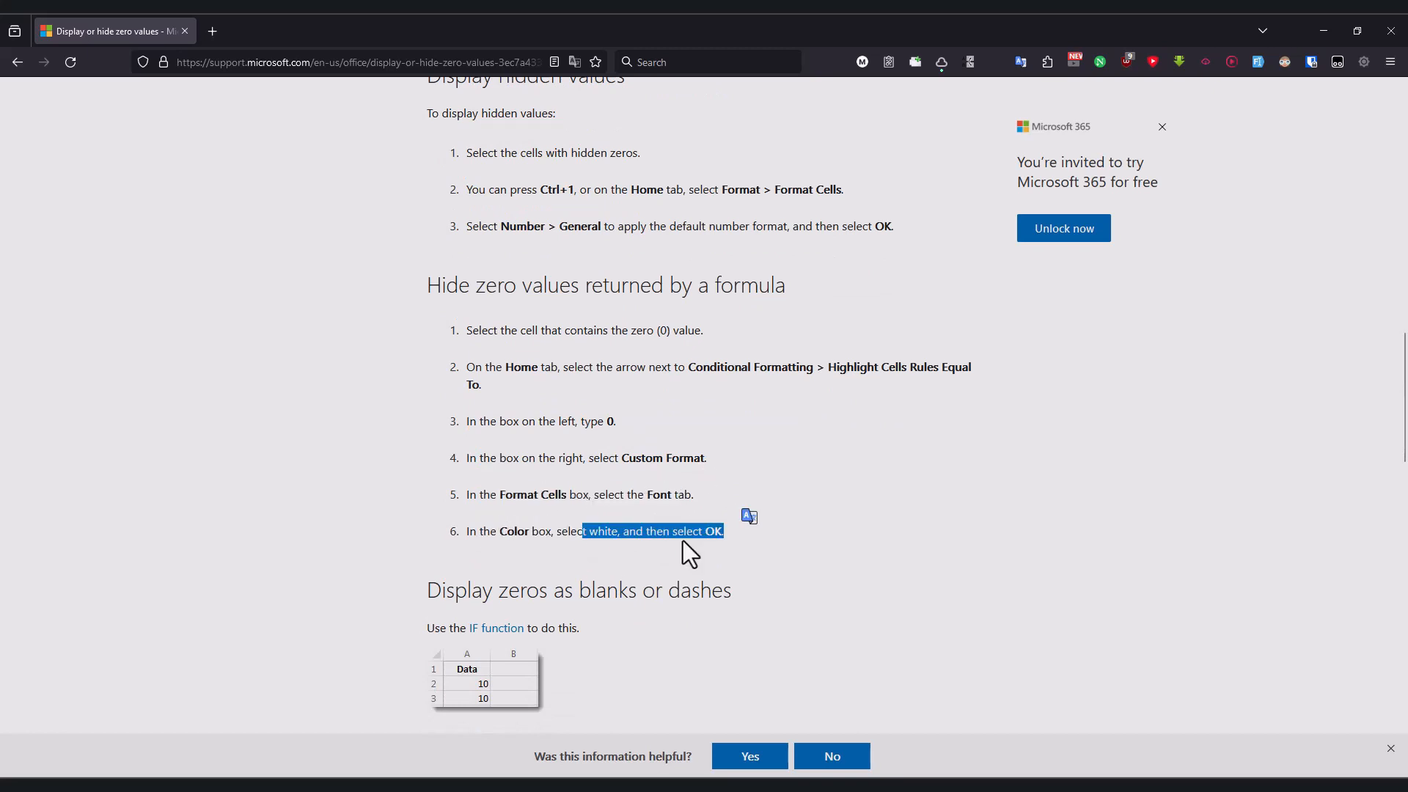
{"action": "left_click", "coordinate": [583, 505]}
{"action": "left_click_drag", "start_coordinate": [543, 421], "coordinate": [692, 513]}
Step: Read the sections on displaying zeros as blanks or dashes with an IF formula and hiding zeros in a PivotTable report
{"action": "scroll", "coordinate": [579, 489], "scroll_direction": "down", "scroll_amount": 2}
{"action": "scroll", "coordinate": [584, 501], "scroll_direction": "down", "scroll_amount": 2}
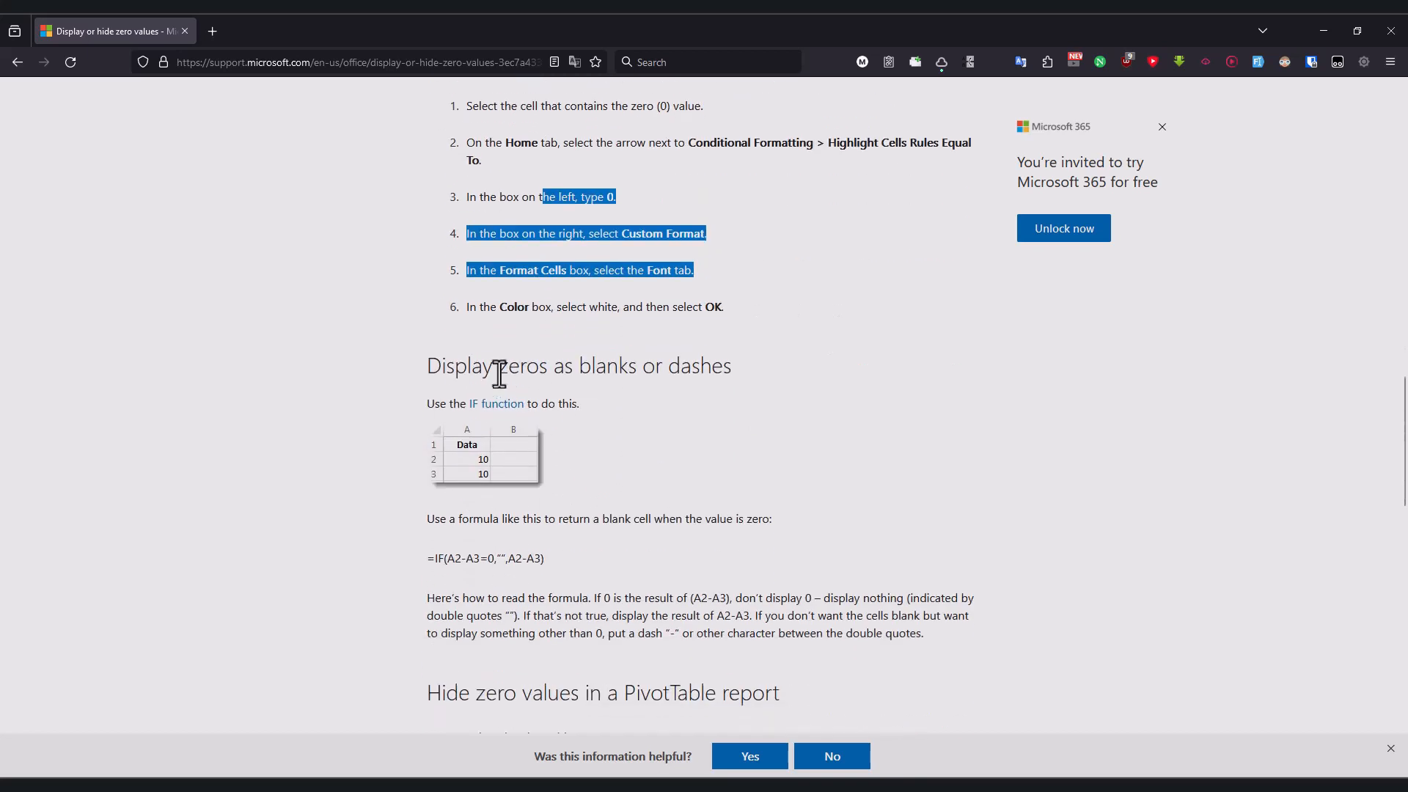
{"action": "left_click_drag", "start_coordinate": [455, 365], "coordinate": [713, 390]}
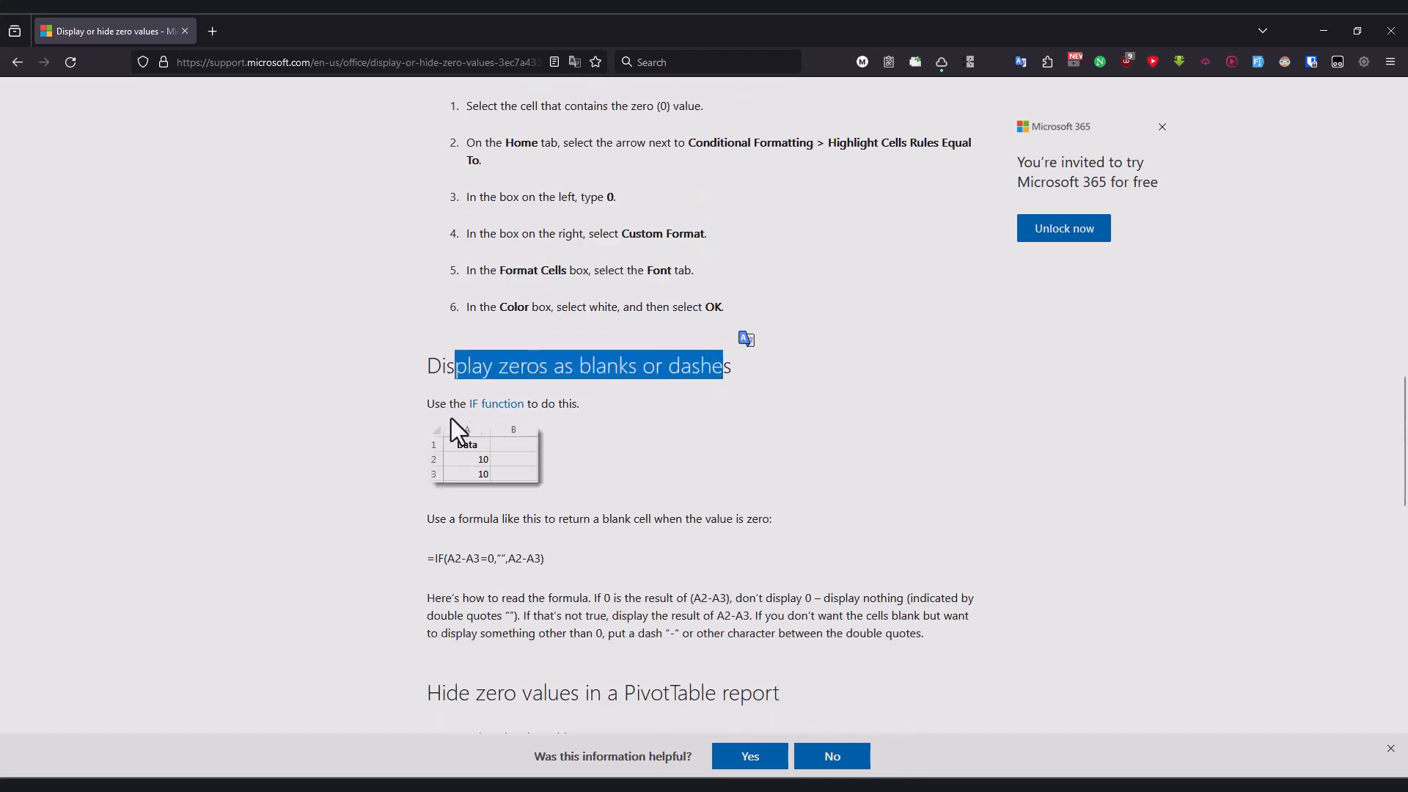
{"action": "left_click_drag", "start_coordinate": [455, 518], "coordinate": [770, 522]}
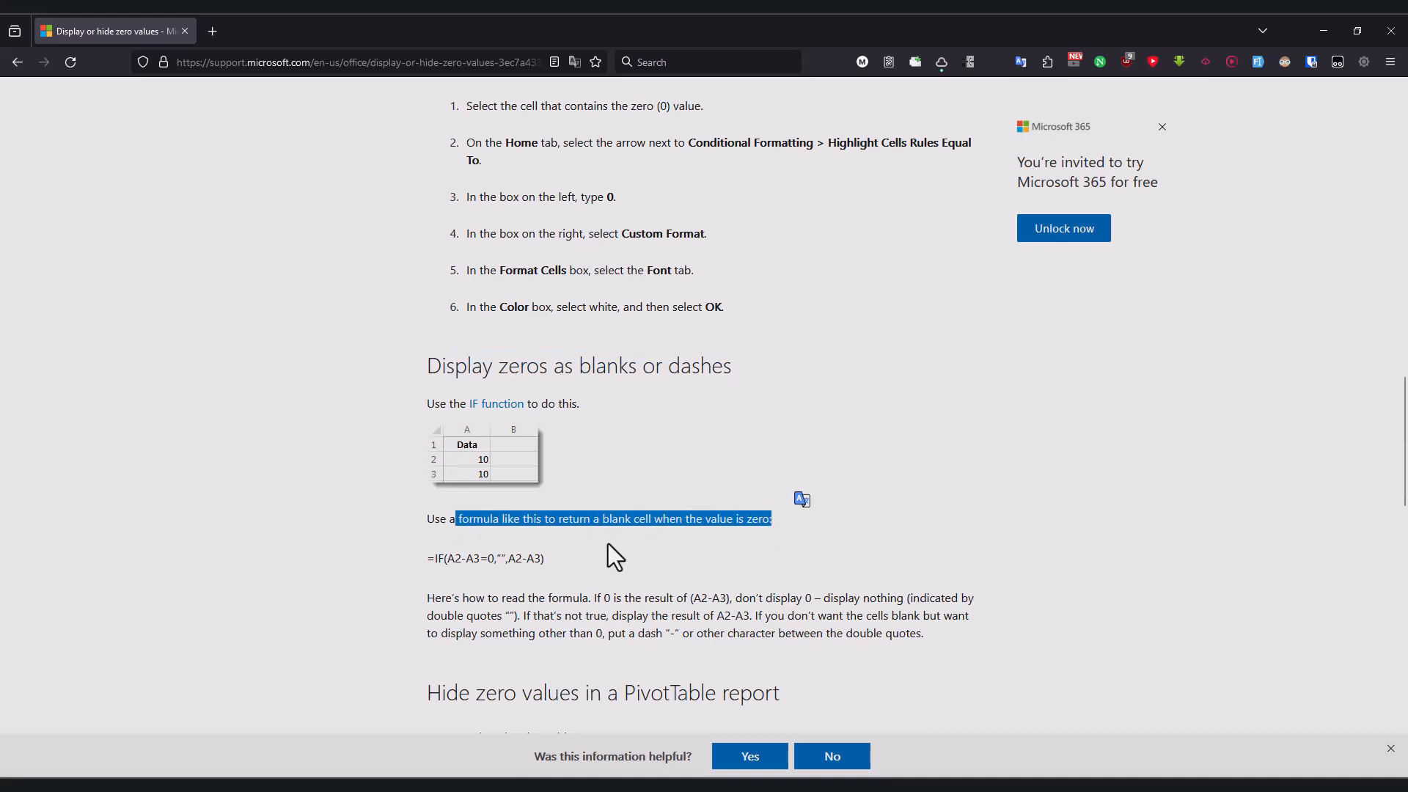
{"action": "left_click_drag", "start_coordinate": [434, 560], "coordinate": [544, 559]}
{"action": "scroll", "coordinate": [525, 551], "scroll_direction": "down", "scroll_amount": 3}
{"action": "scroll", "coordinate": [525, 551], "scroll_direction": "down", "scroll_amount": 3}
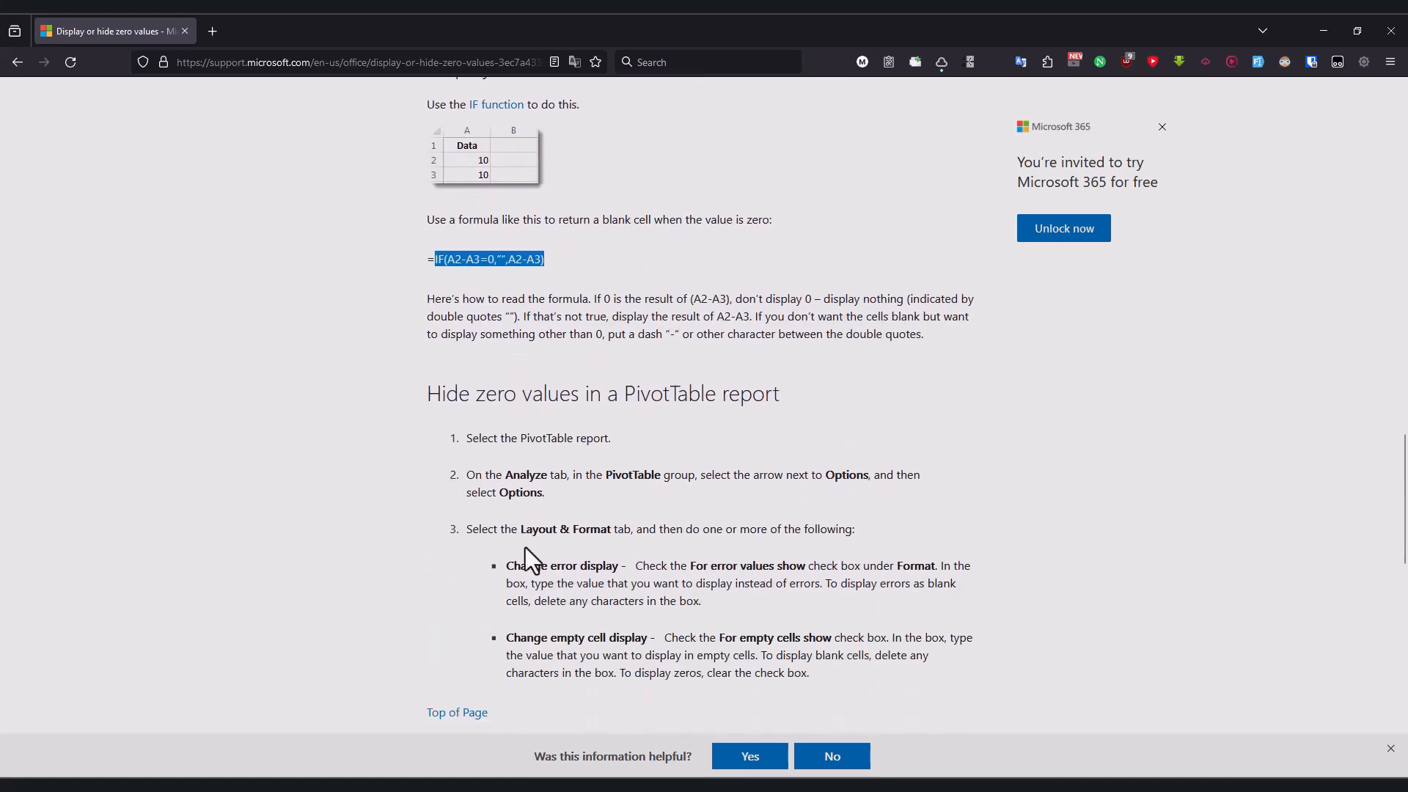
Step: Open the article Create a custom number format and read its introduction
{"action": "scroll", "coordinate": [635, 402], "scroll_direction": "up", "scroll_amount": 15}
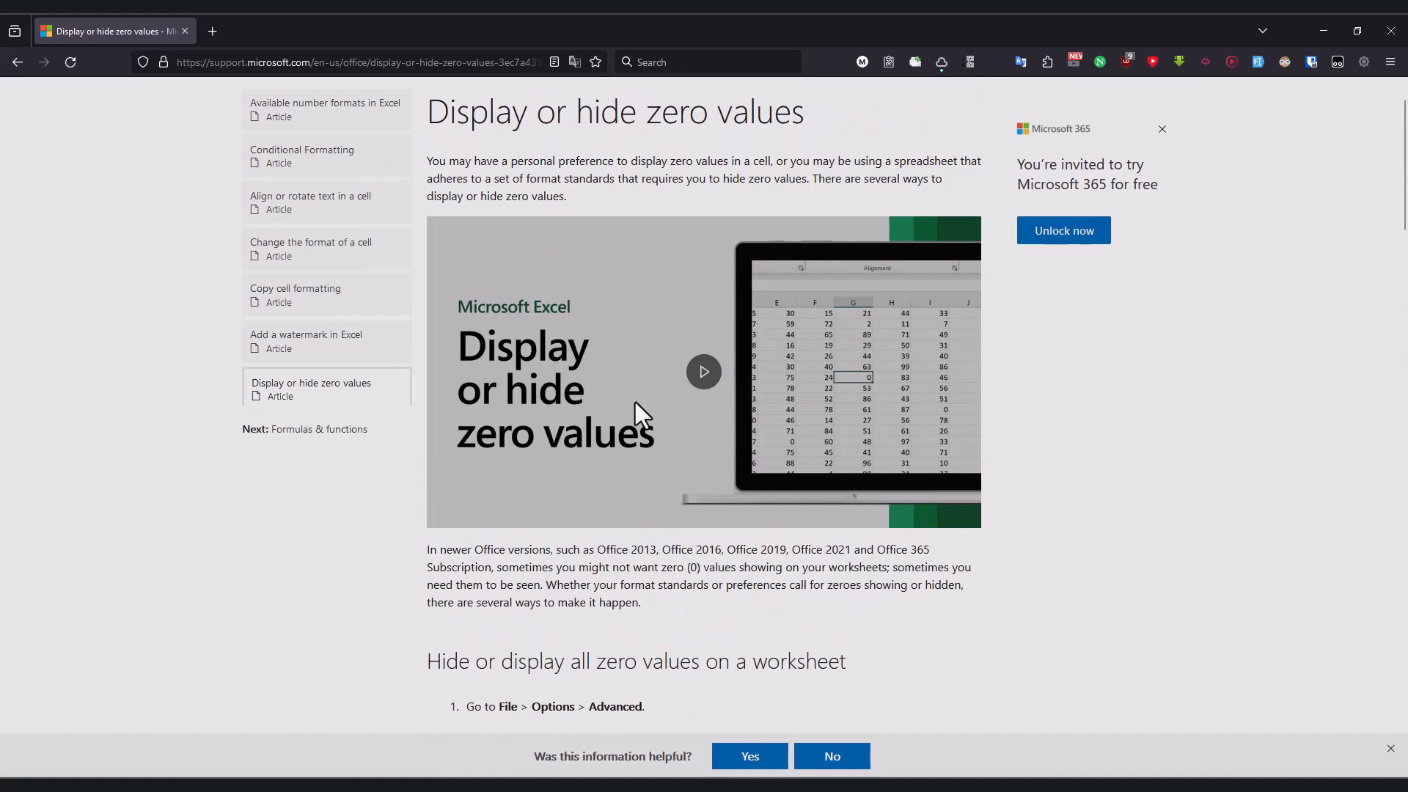
{"action": "scroll", "coordinate": [293, 433], "scroll_direction": "down", "scroll_amount": 1}
{"action": "left_click", "coordinate": [293, 456]}
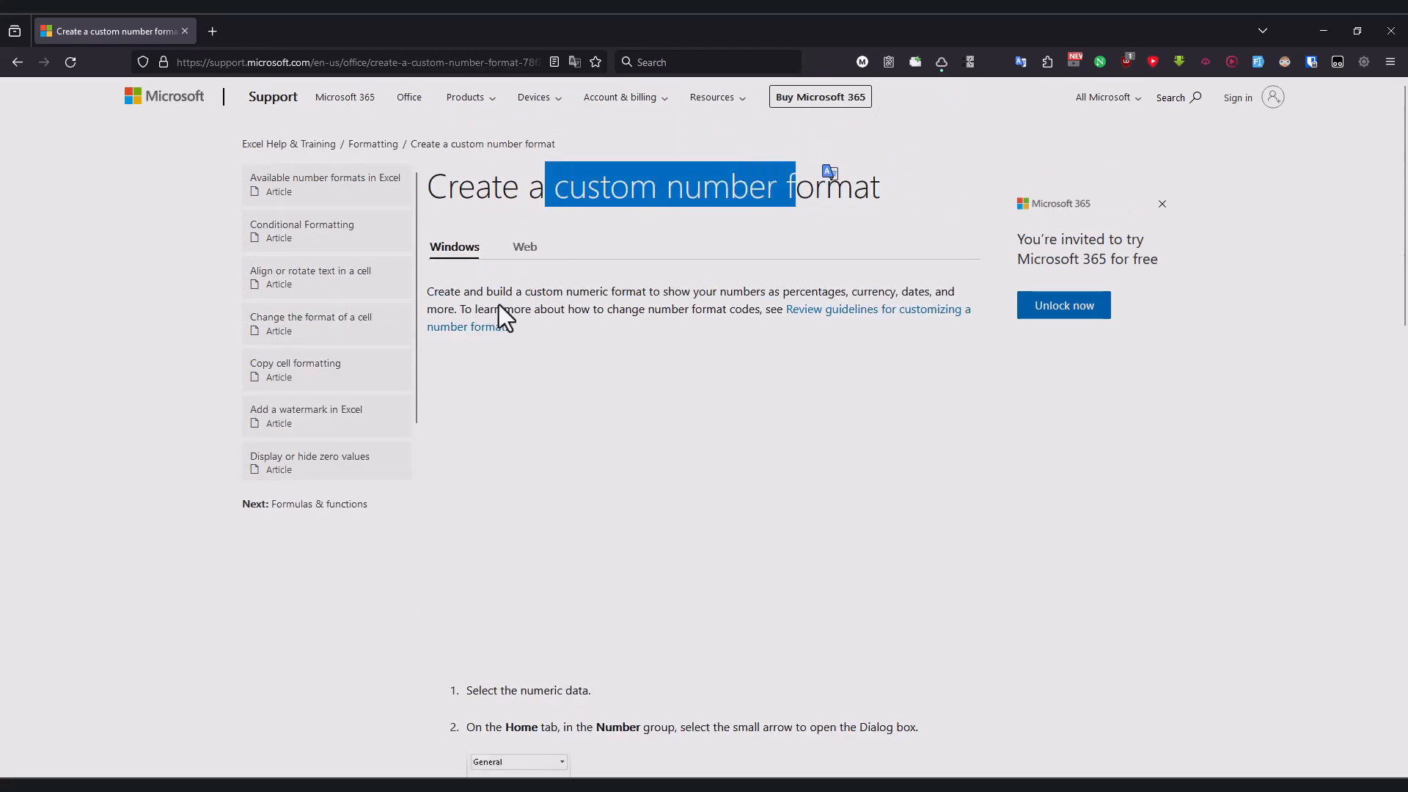
{"action": "left_click_drag", "start_coordinate": [469, 293], "coordinate": [700, 289]}
{"action": "left_click", "coordinate": [694, 306]}
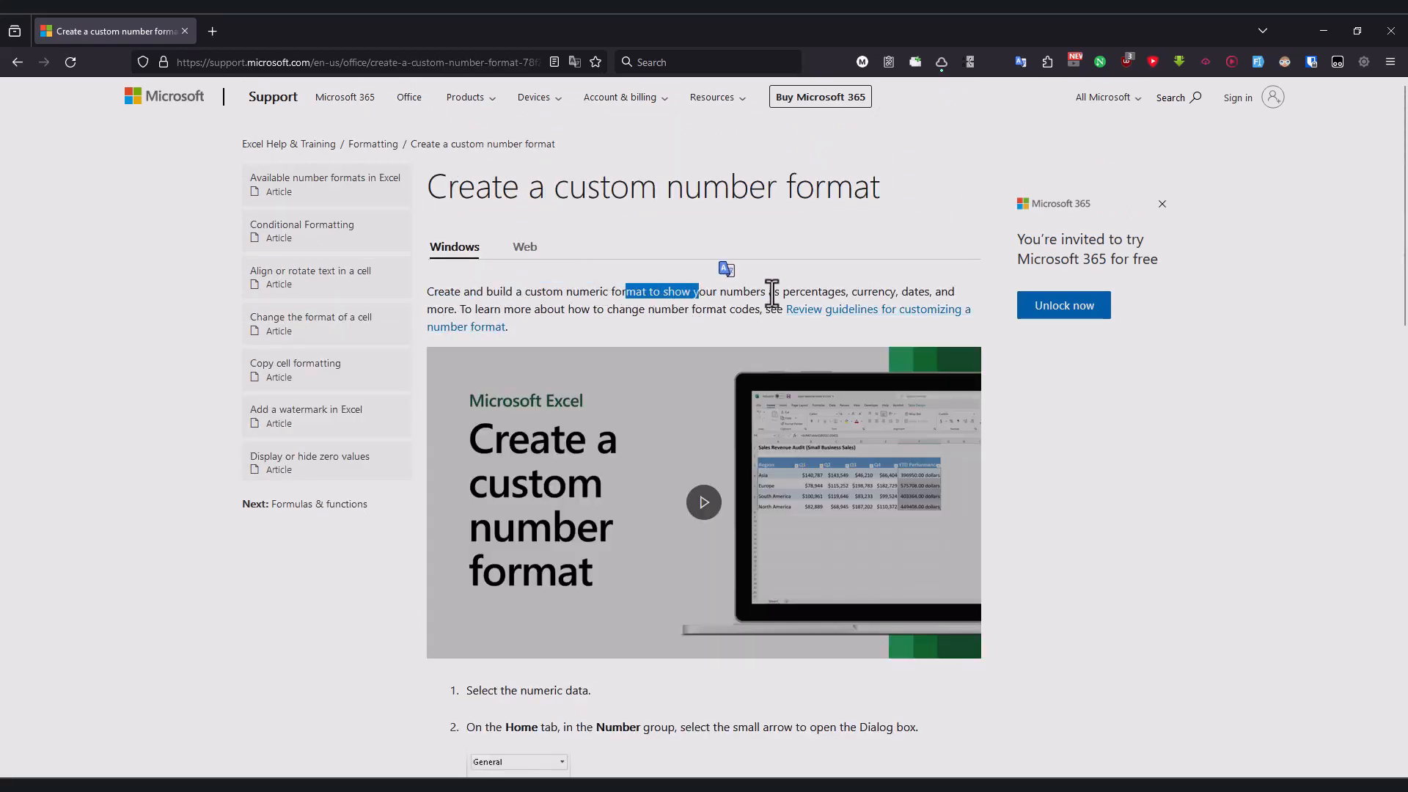
{"action": "left_click_drag", "start_coordinate": [796, 286], "coordinate": [950, 290]}
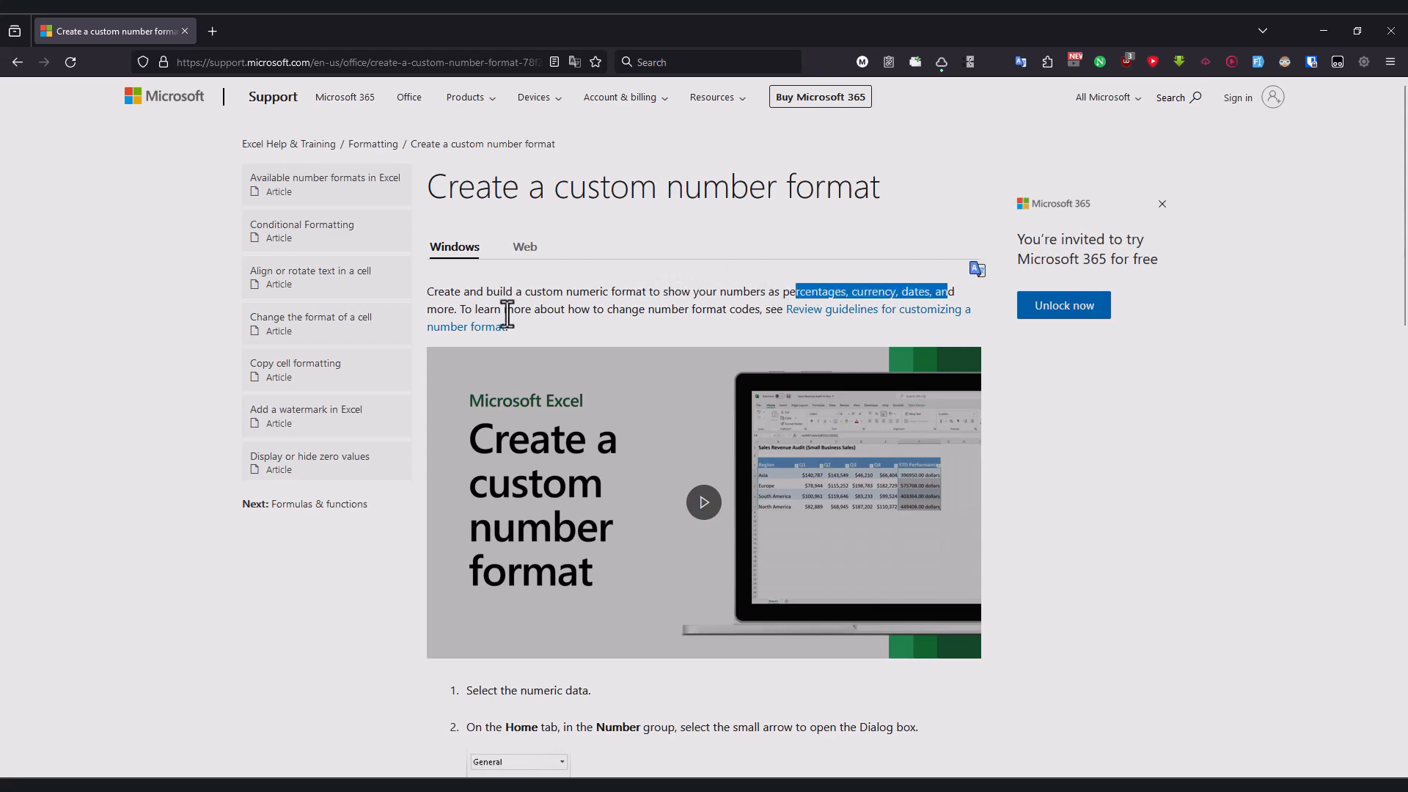
{"action": "left_click_drag", "start_coordinate": [447, 314], "coordinate": [626, 311]}
Step: Read the article's instructions for choosing a custom format type and adding text to a number format
{"action": "scroll", "coordinate": [624, 351], "scroll_direction": "down", "scroll_amount": 6}
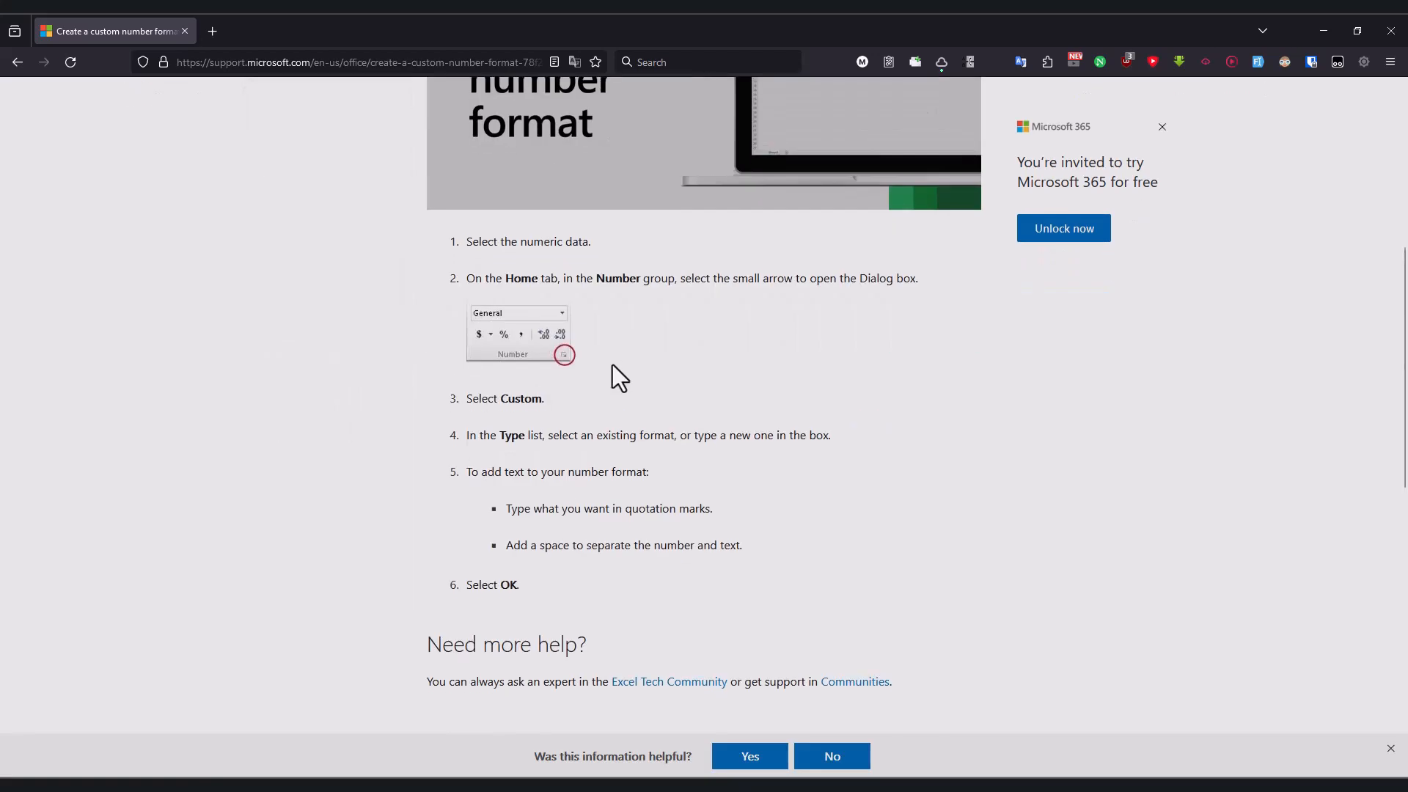
{"action": "left_click_drag", "start_coordinate": [511, 435], "coordinate": [593, 435]}
{"action": "scroll", "coordinate": [575, 482], "scroll_direction": "down", "scroll_amount": 2}
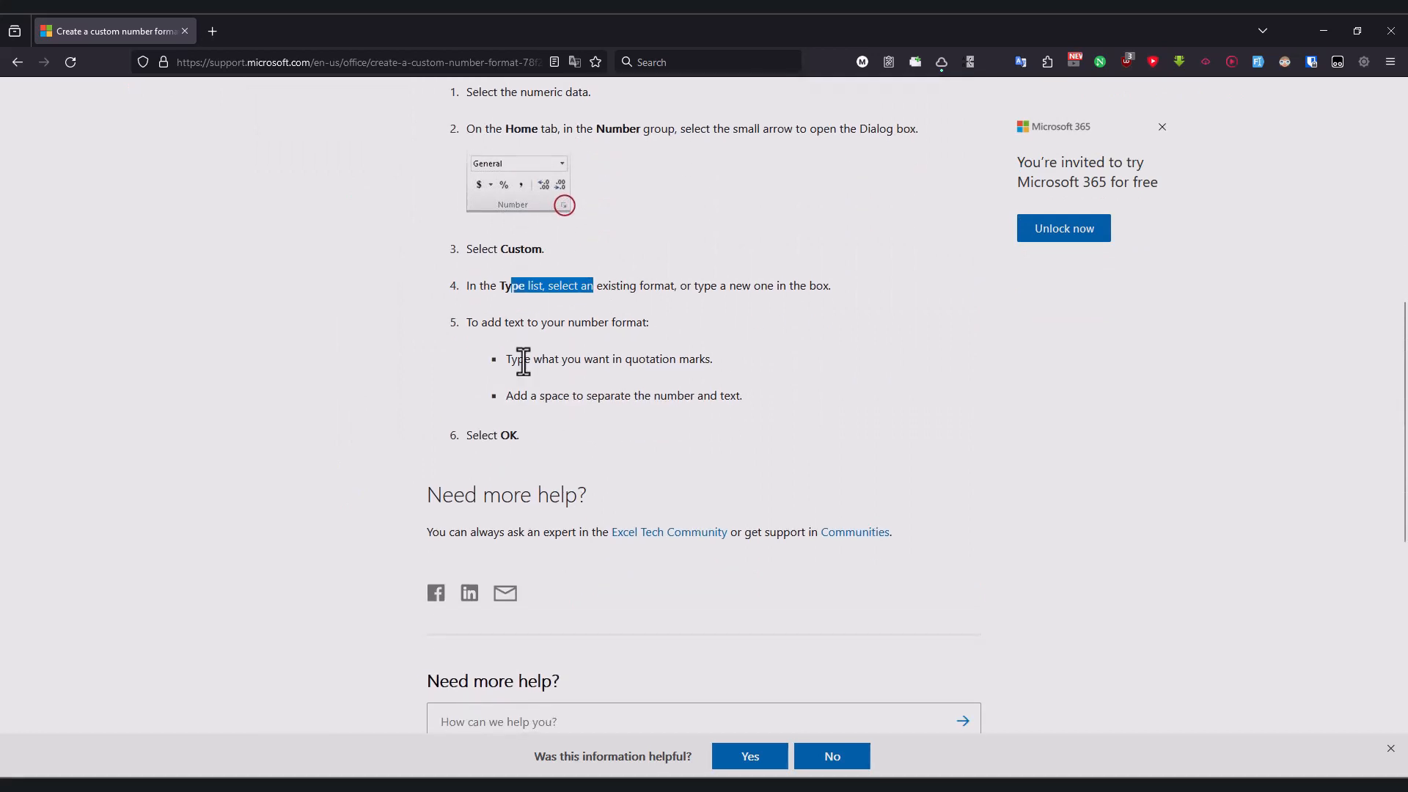
{"action": "left_click_drag", "start_coordinate": [503, 322], "coordinate": [605, 322]}
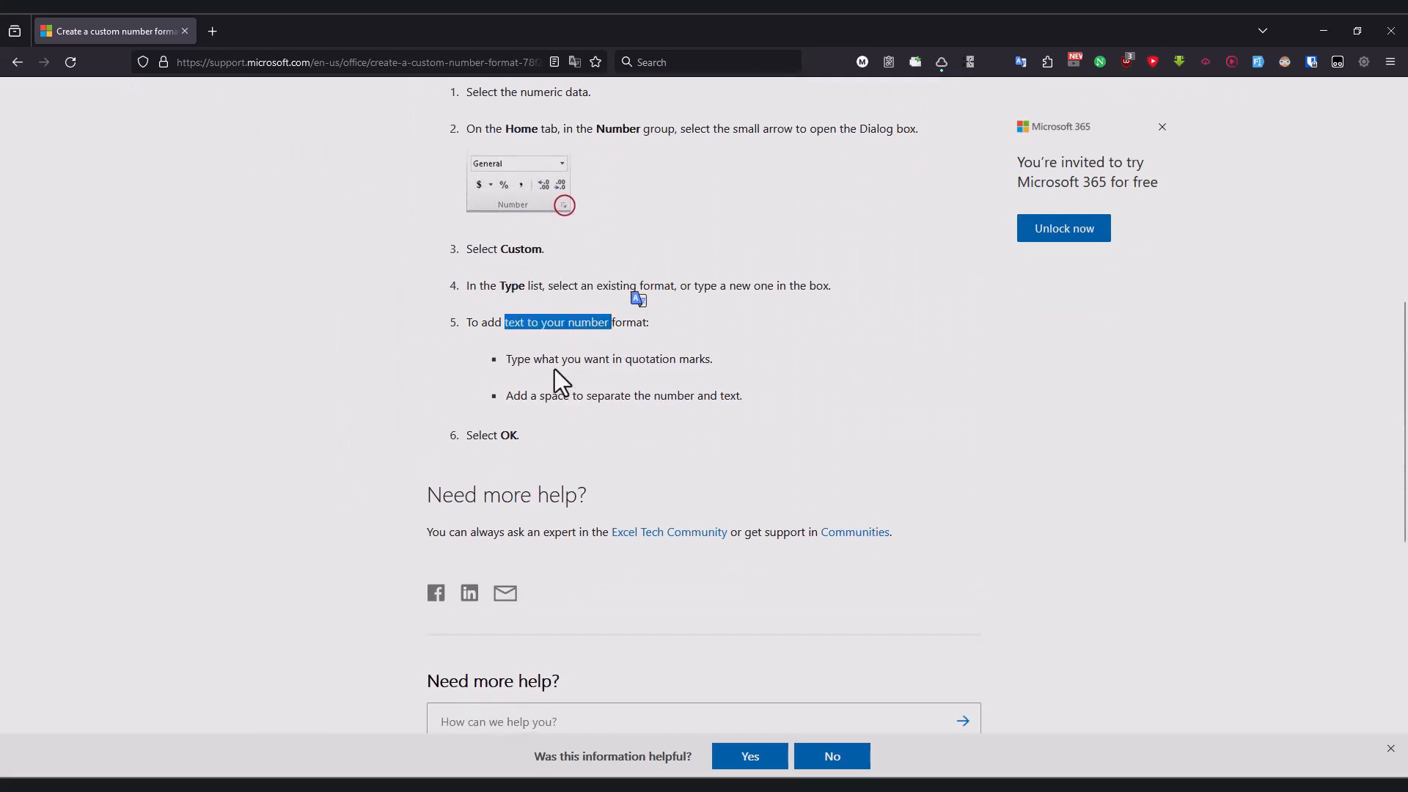
{"action": "left_click_drag", "start_coordinate": [531, 359], "coordinate": [698, 365]}
{"action": "left_click_drag", "start_coordinate": [531, 397], "coordinate": [693, 400]}
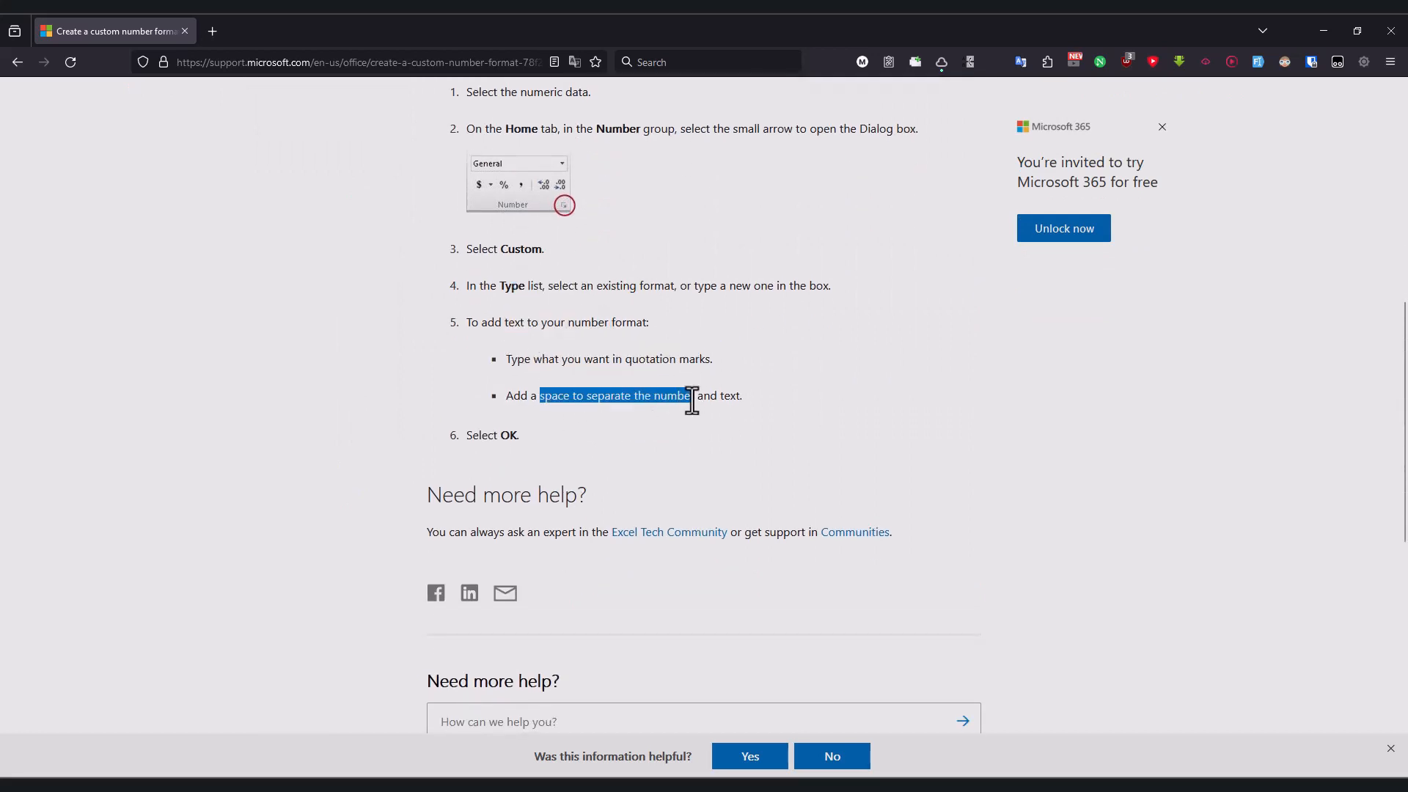
Step: Select cell T7 in Excel and view the Custom number format category in Format Cells
{"action": "key", "text": "alt+Tab"}
{"action": "left_click", "coordinate": [504, 394]}
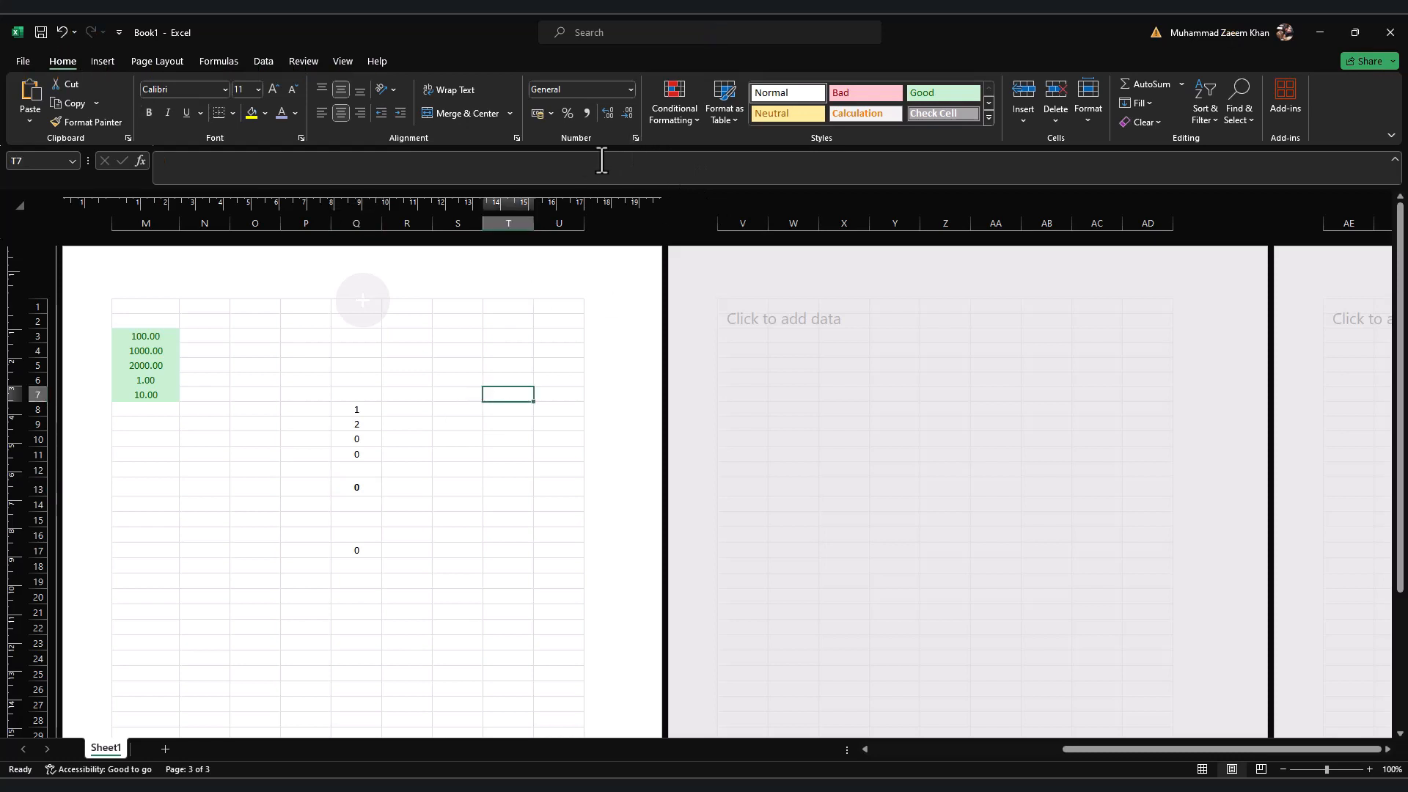
{"action": "left_click", "coordinate": [634, 139]}
{"action": "left_click", "coordinate": [674, 351]}
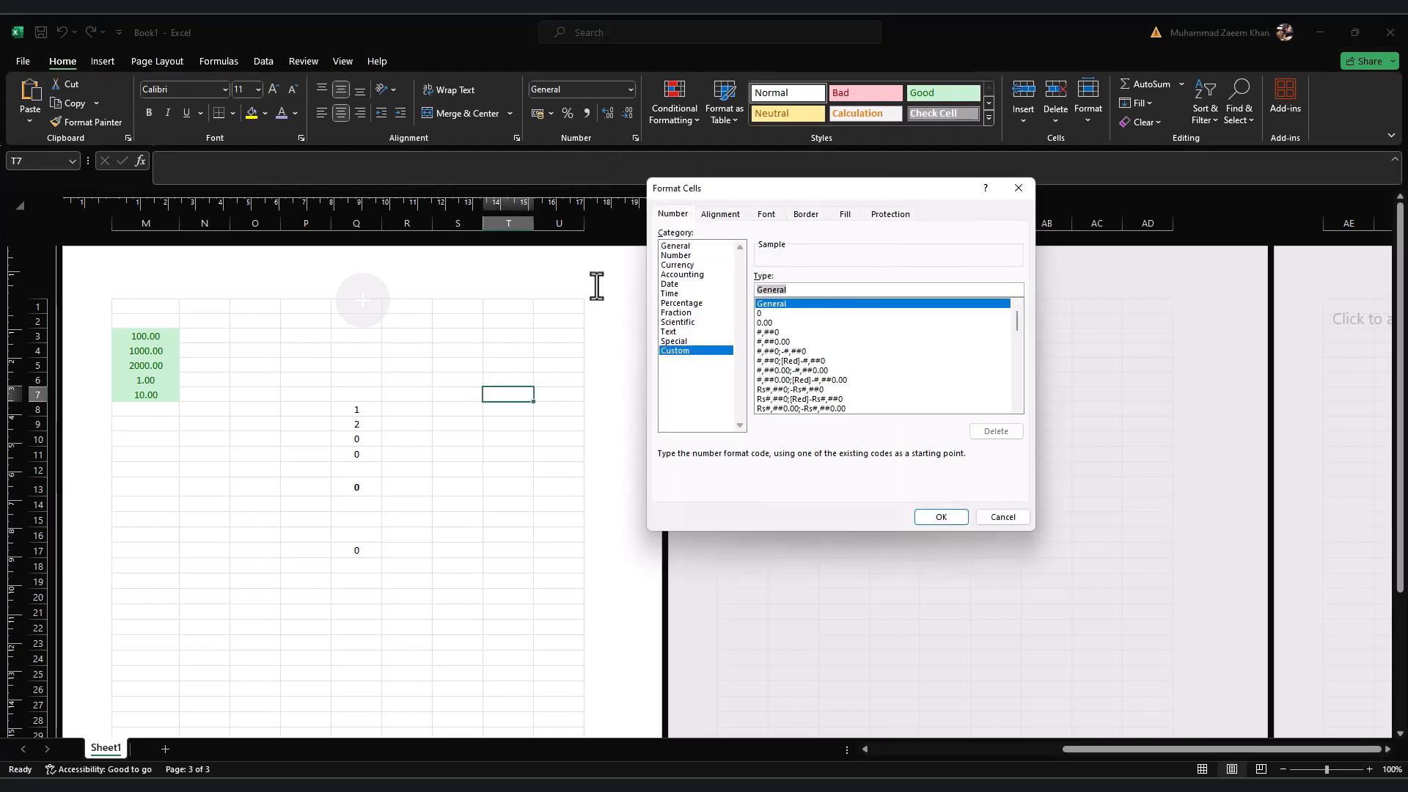
Step: Switch to the browser and look over the topics on the Excel video training page
{"action": "key", "text": "alt+Tab"}
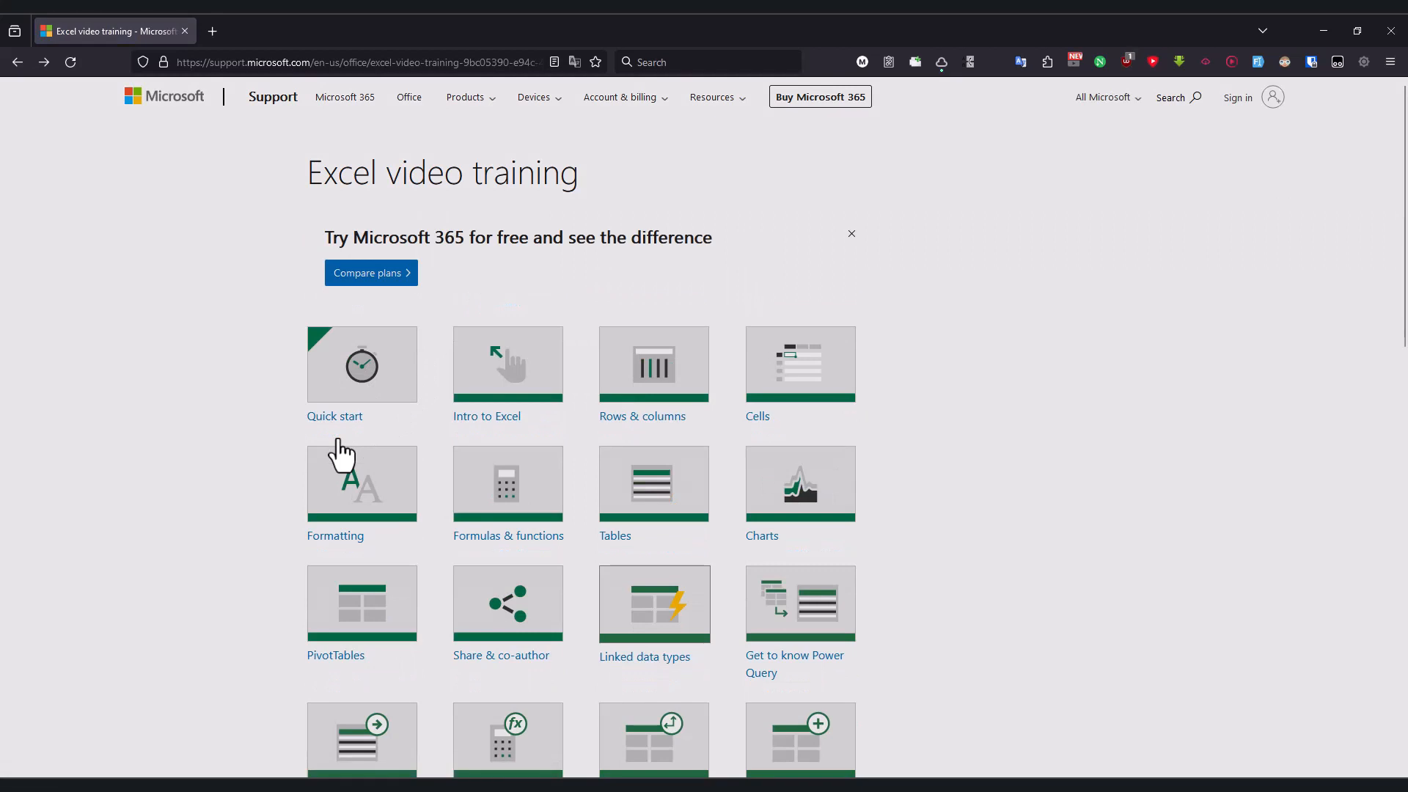
{"action": "scroll", "coordinate": [344, 450], "scroll_direction": "down", "scroll_amount": 2}
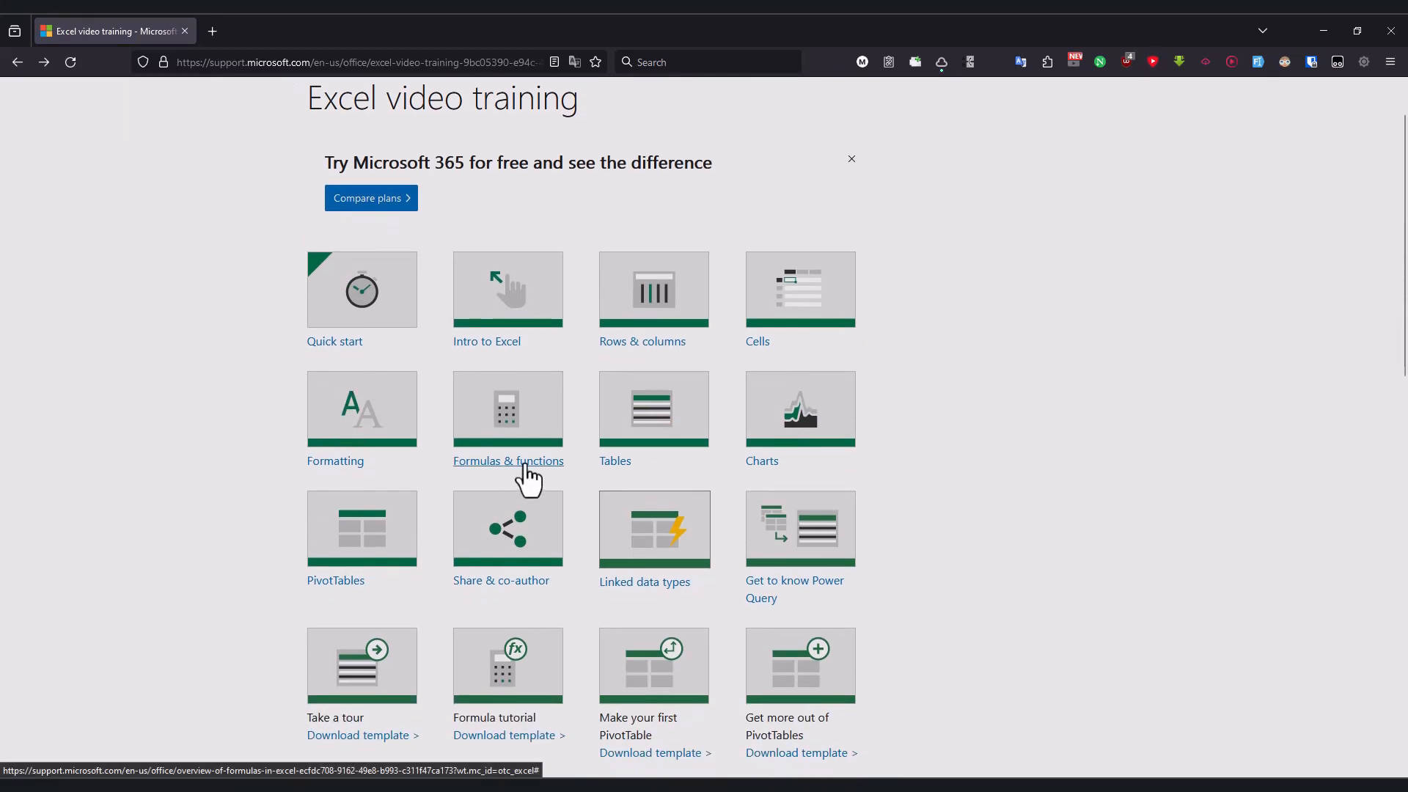